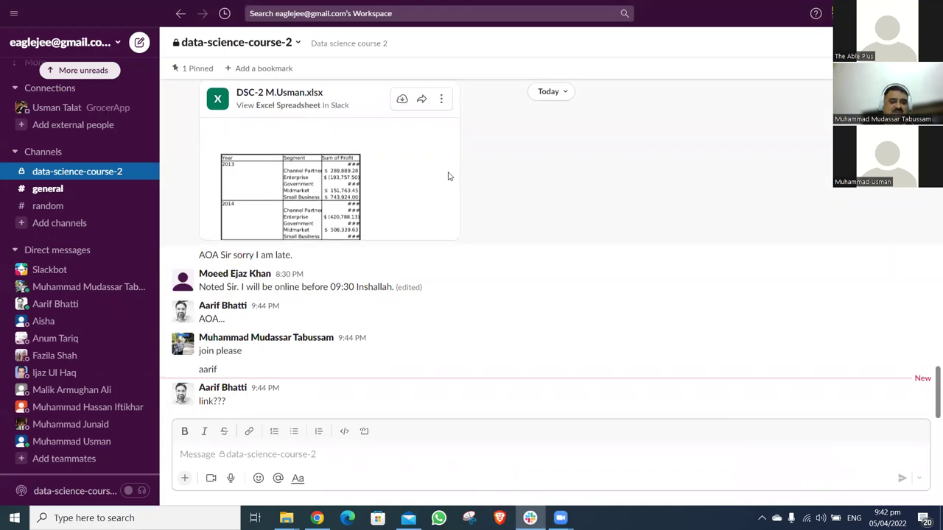
Copy the Zoom invitation for Data Science II Lecture 2, including its link and meeting passcode, and repost it in the data-science-course-2 channel
scroll(450, 196, up, 3)
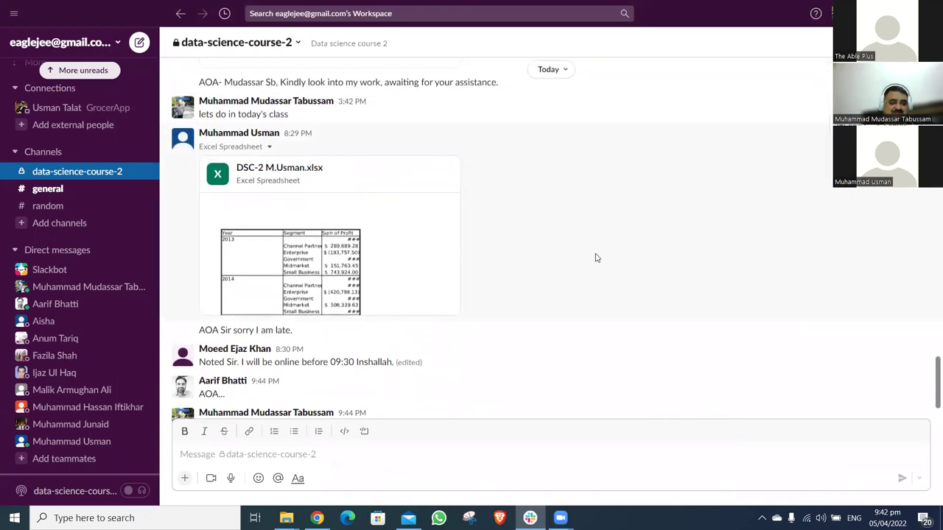
scroll(597, 257, up, 10)
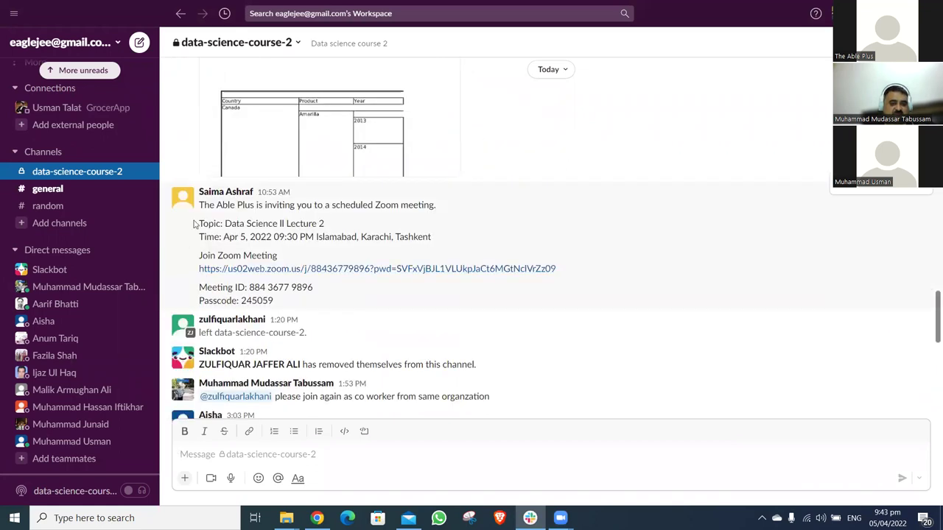
drag(198, 205, 274, 302)
click(301, 454)
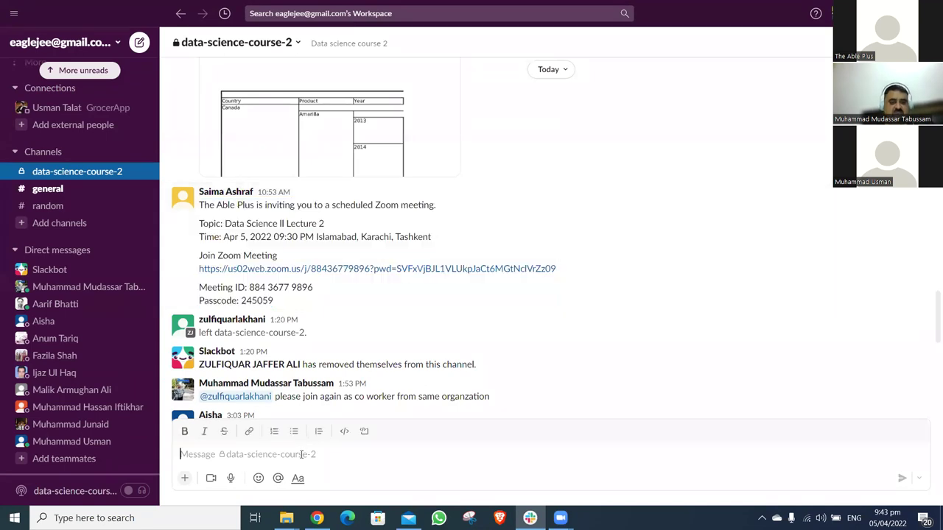
key(ctrl+v)
key(Return)
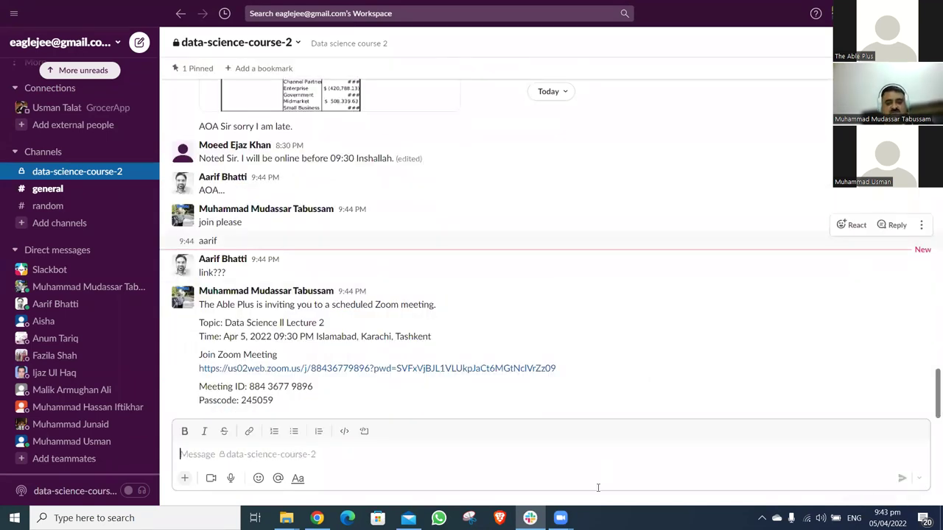
Switch to File Explorer and open the first workbook in the Lecture 1 - Assigment workings folder
click(560, 518)
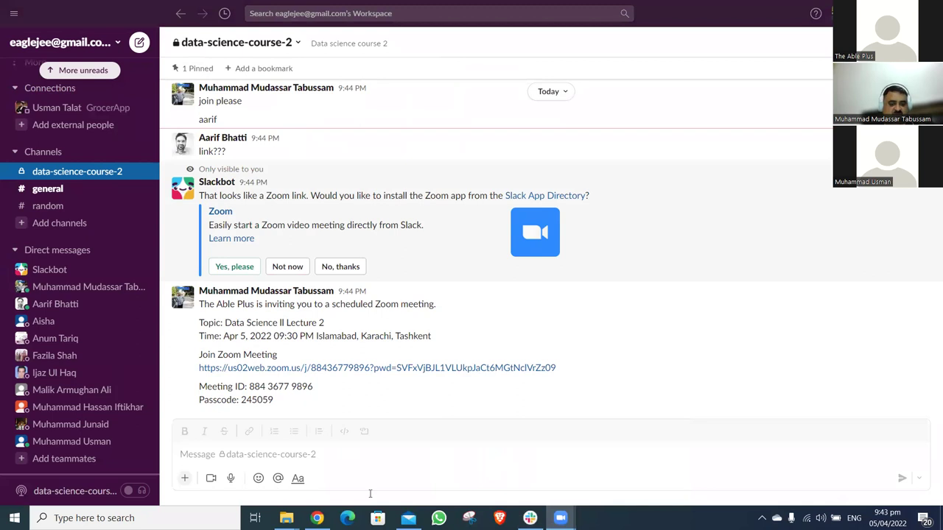
click(287, 518)
click(325, 460)
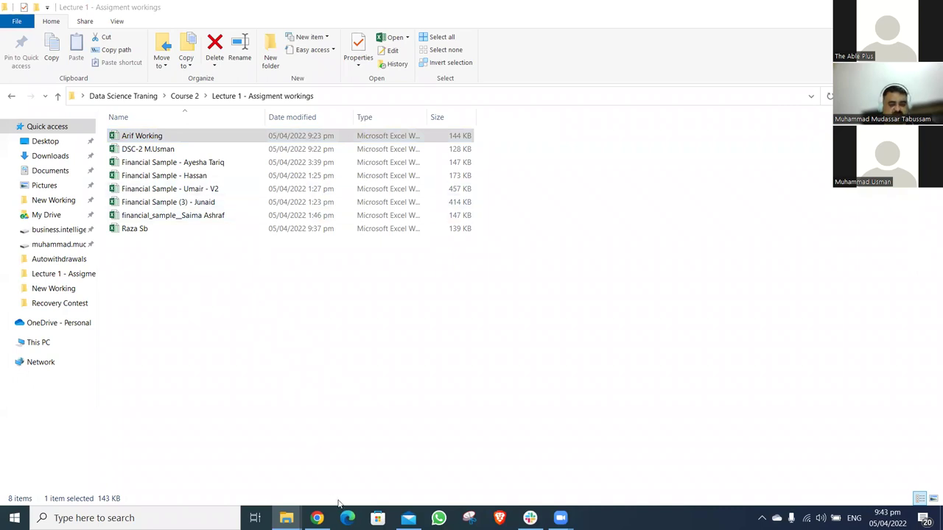
double_click(164, 136)
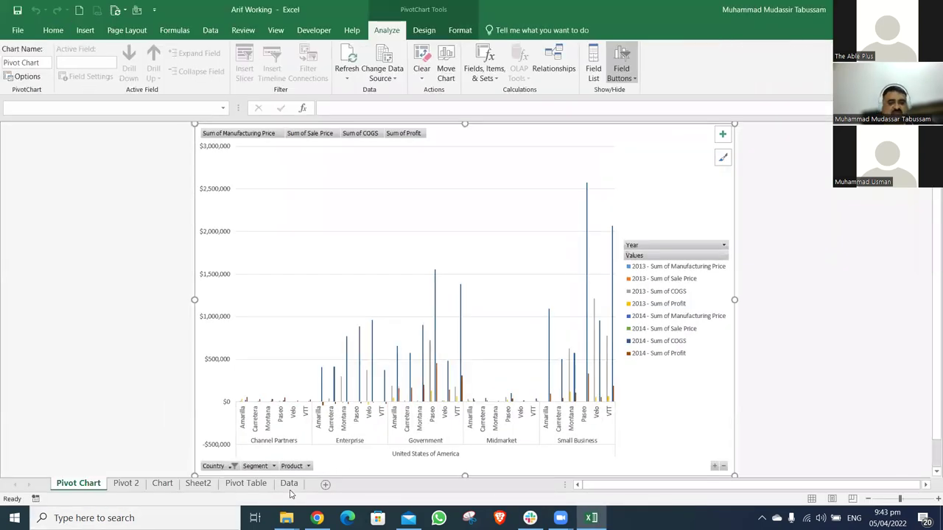
Copy the Data sheet into a new workbook, keeping the original sheet in place
click(295, 487)
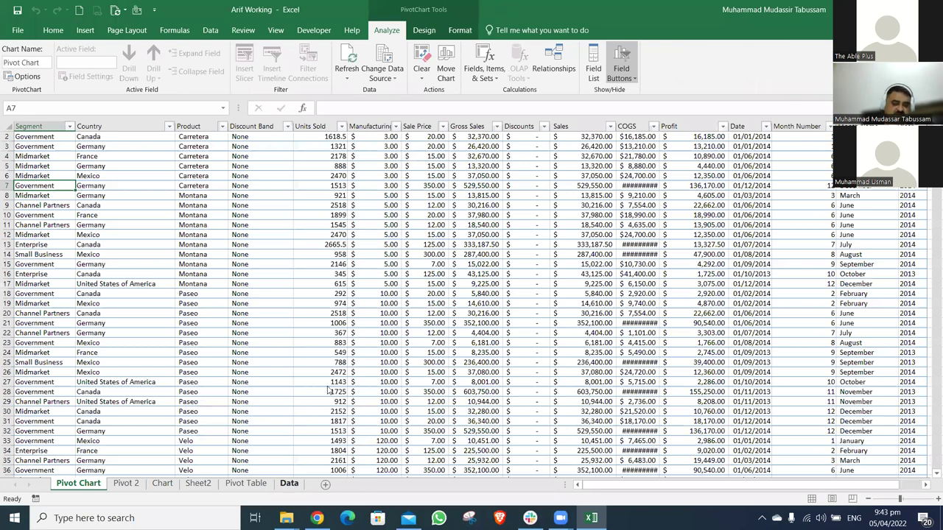
click(283, 342)
key(alt+c)
click(280, 334)
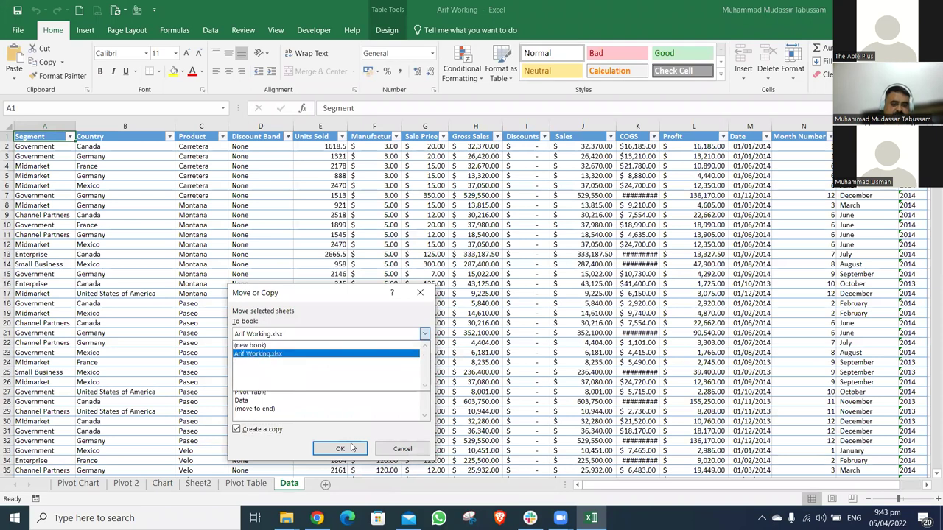
click(295, 344)
click(346, 448)
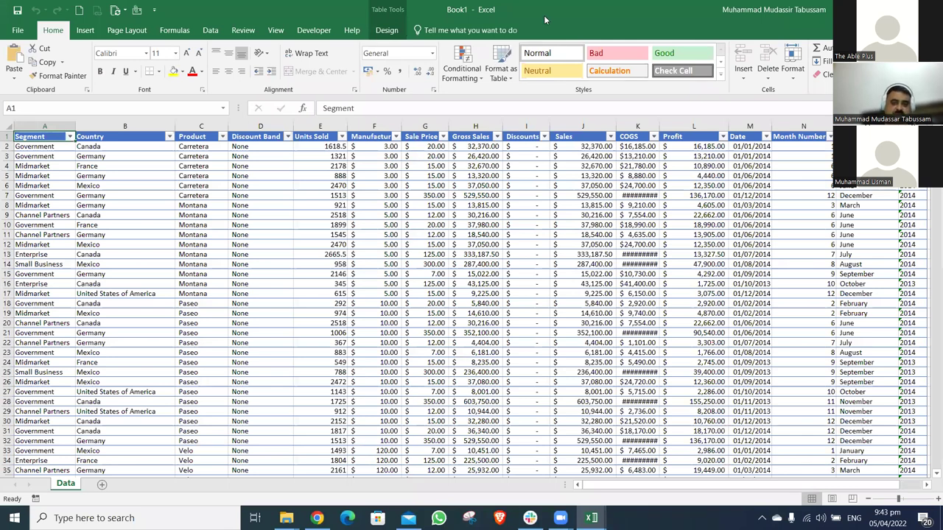
Save the new workbook as Assigment File in the Lecture 1 - Assigment workings folder
key(F12)
scroll(300, 287, up, 2)
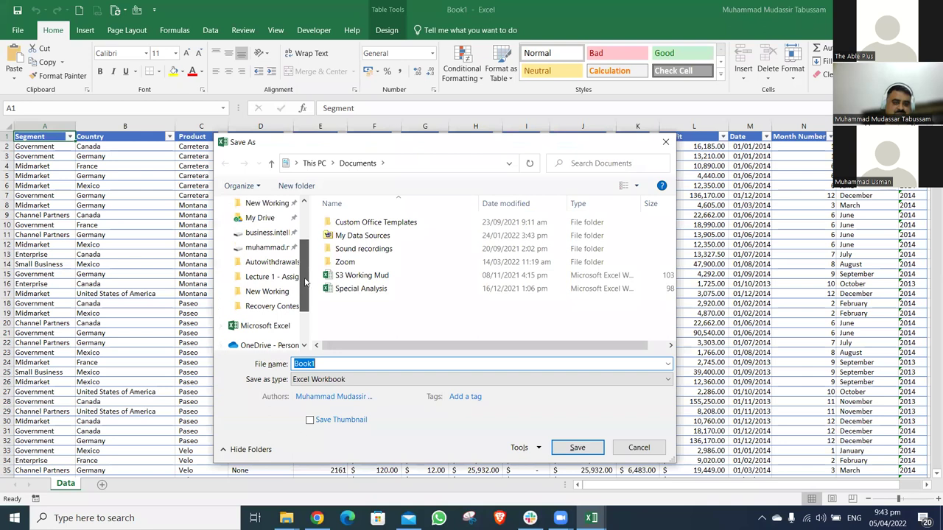
click(272, 276)
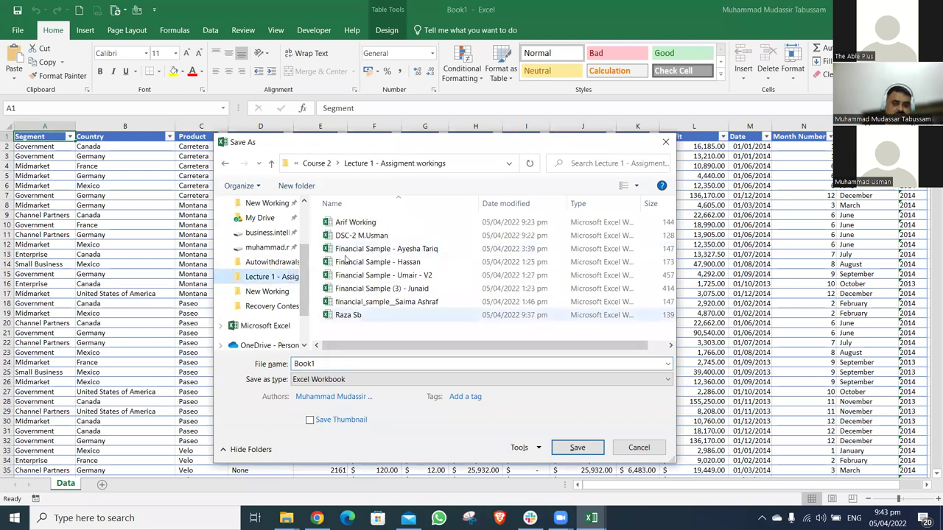
double_click(351, 359)
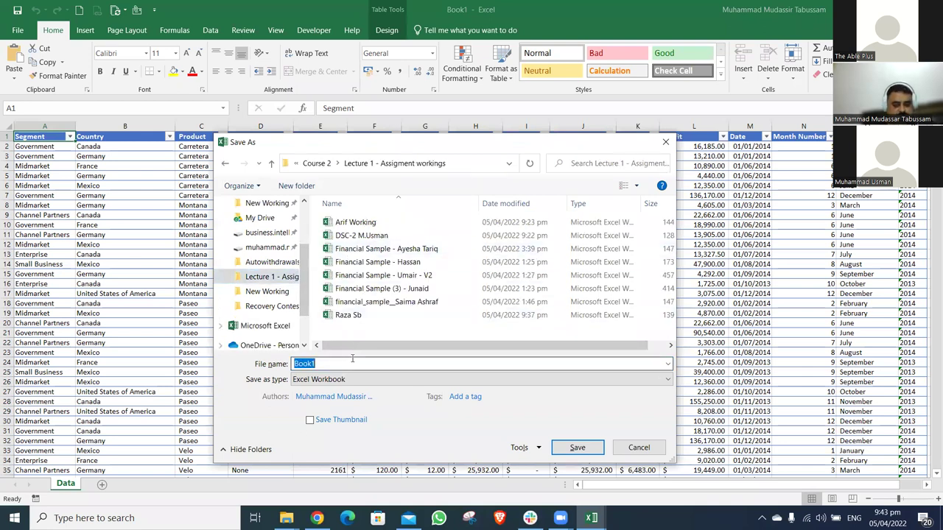
text(Assi)
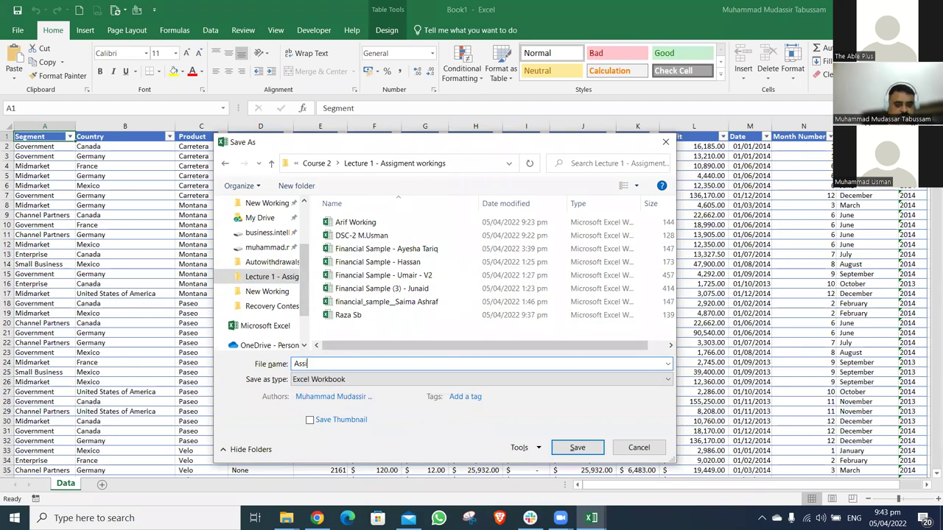
text(gment File)
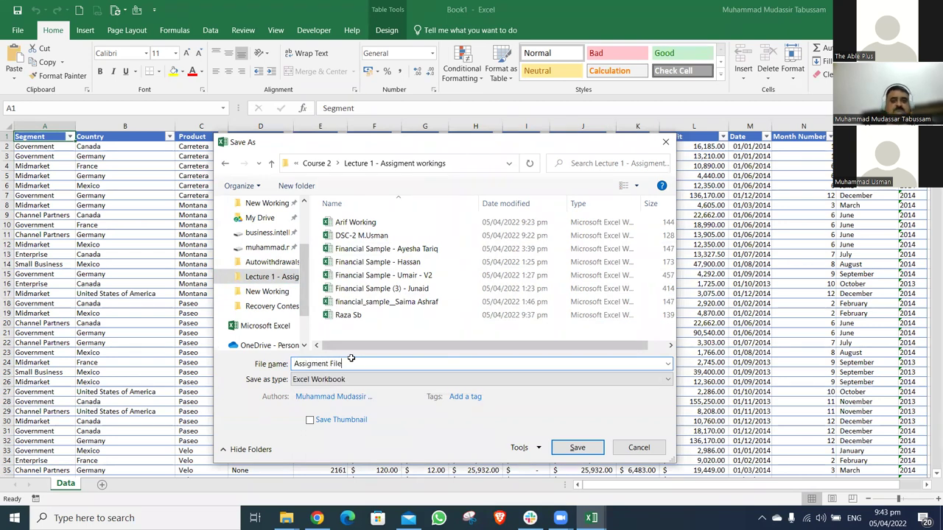
key(Return)
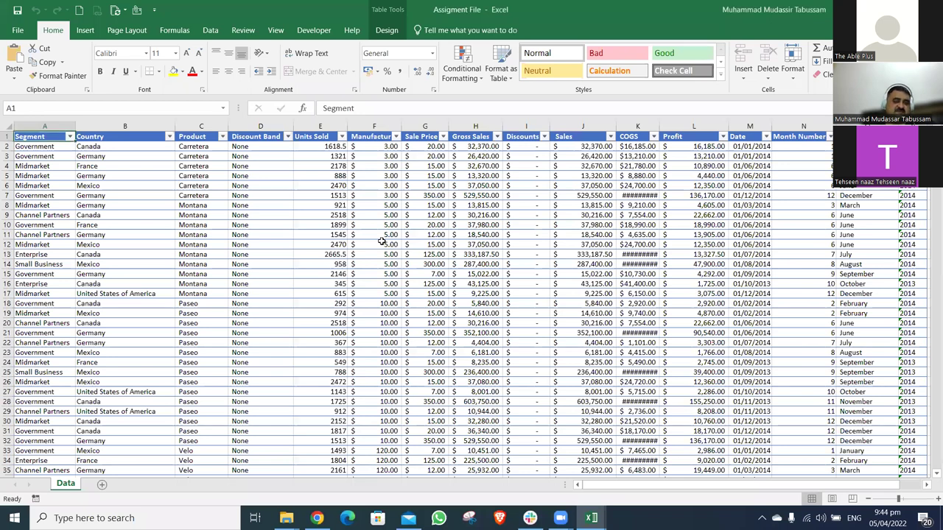
AutoFit the column widths for the entire table on the Data sheet
key(ctrl+shift+Right)
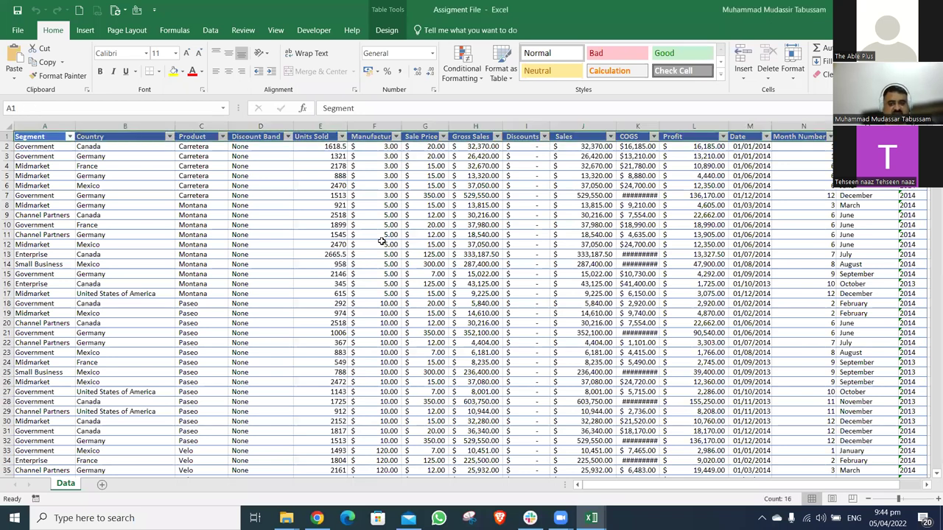
key(ctrl+shift+Down)
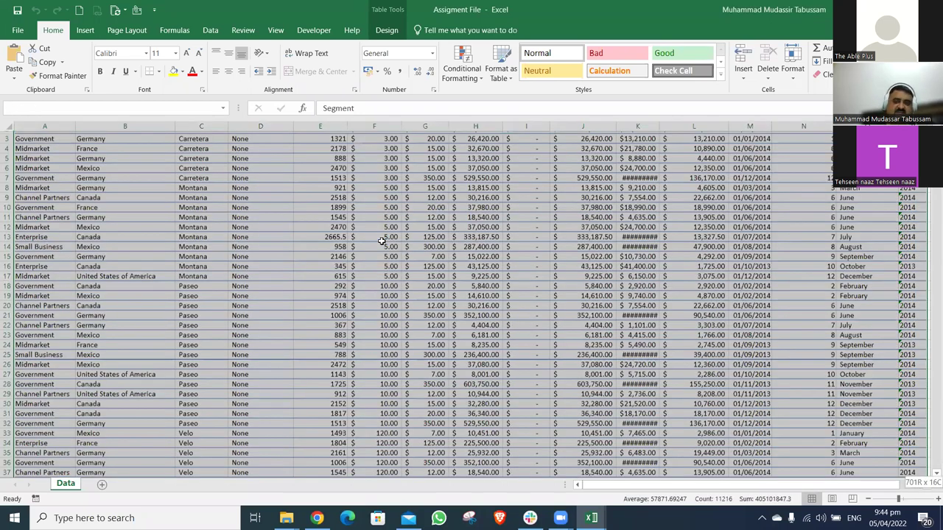
key(alt+h)
key(o)
key(i)
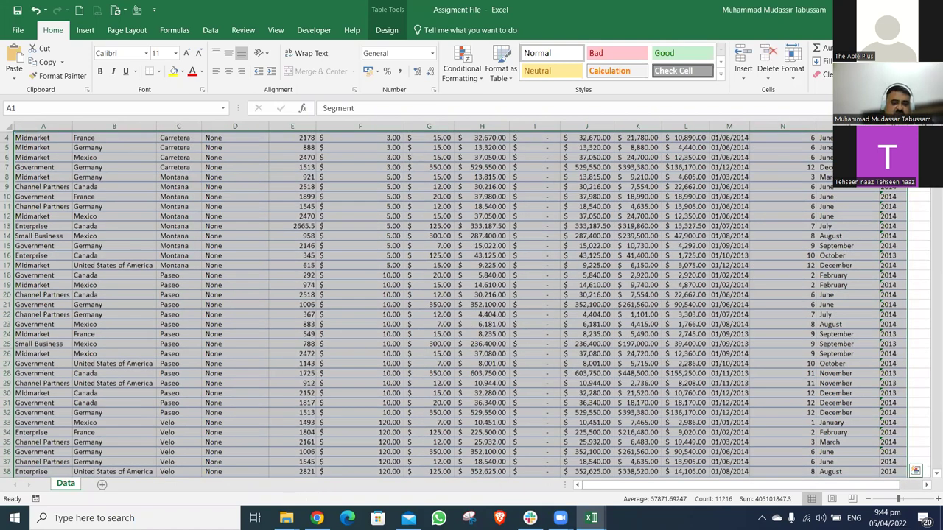
scroll(457, 272, up, 1)
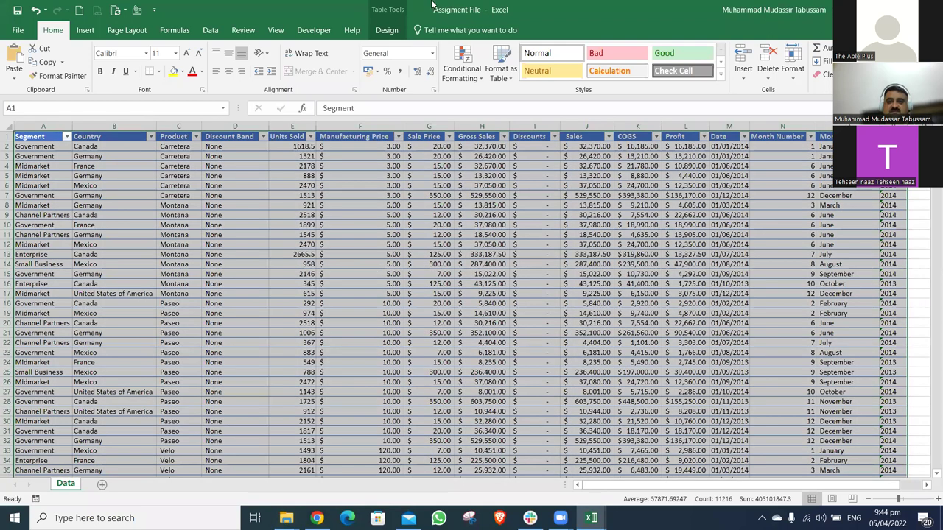
Switch to Chrome and create a blank Google Sheets spreadsheet in a new browser tab
key(alt+Tab)
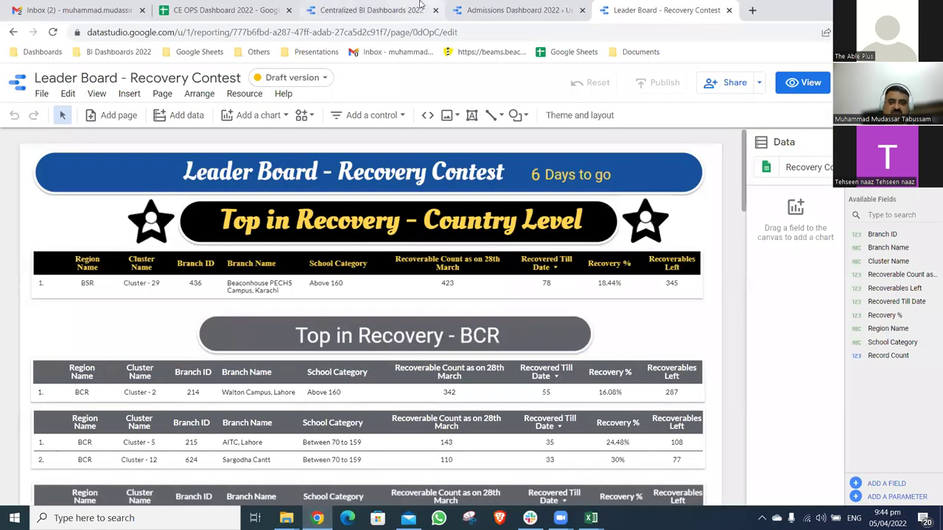
click(754, 9)
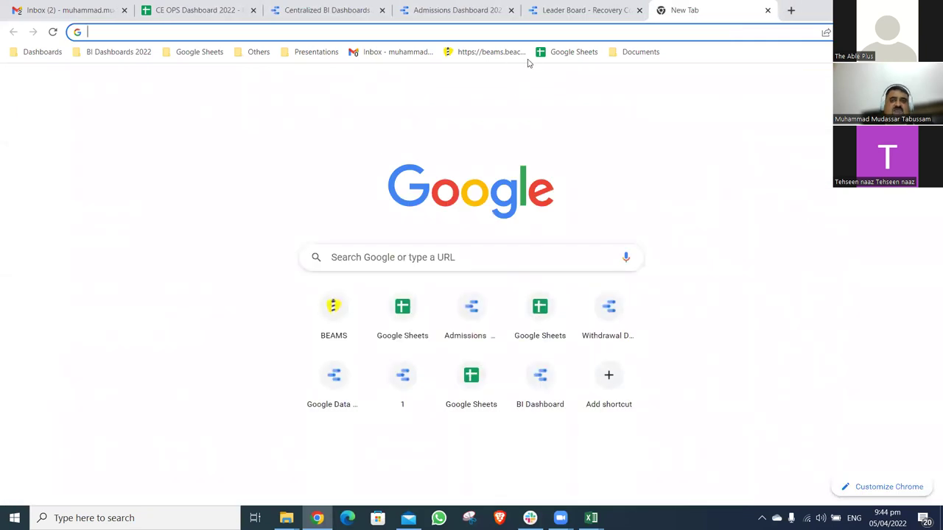
click(554, 56)
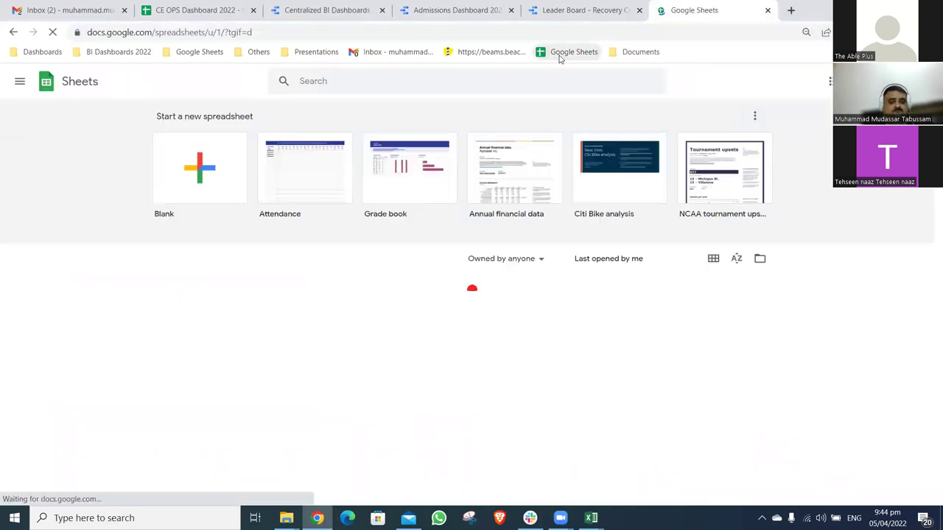
click(199, 168)
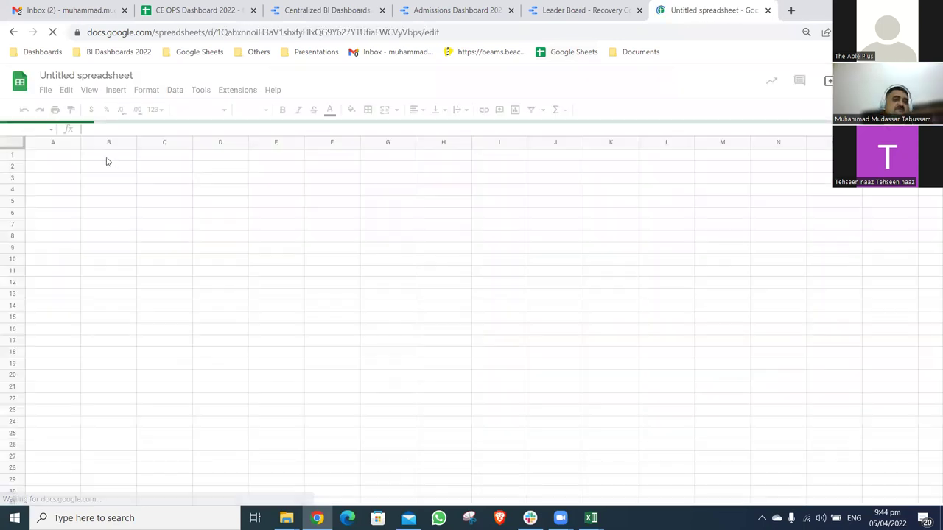
Name the new spreadsheet Assigment 1 - Practice Session
click(112, 77)
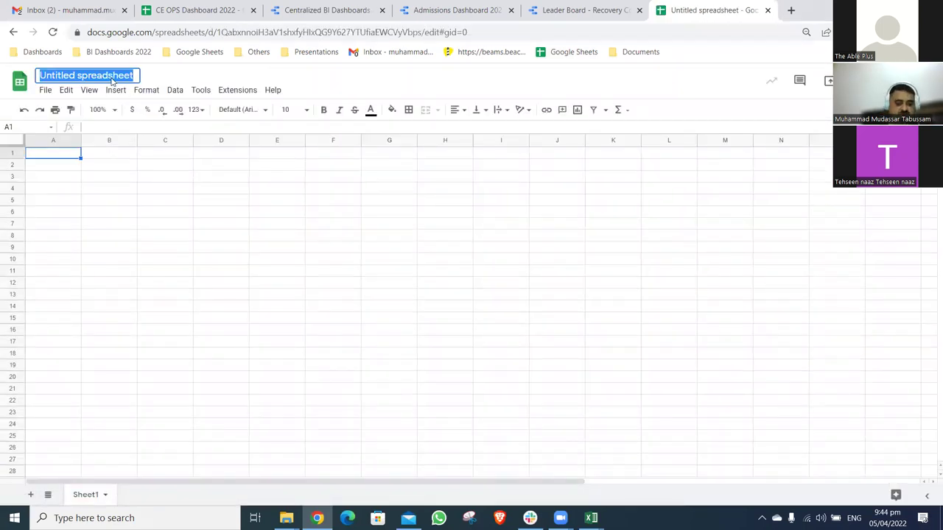
text(Assi)
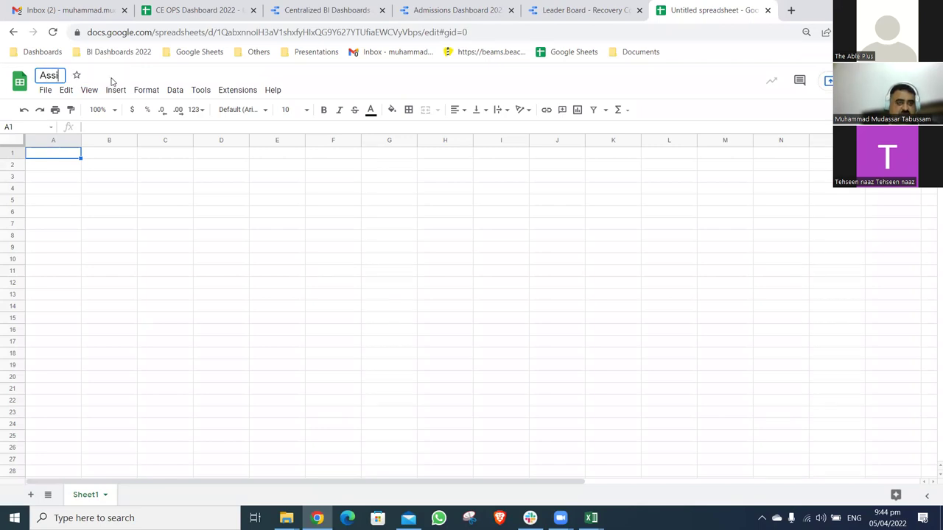
text(gment)
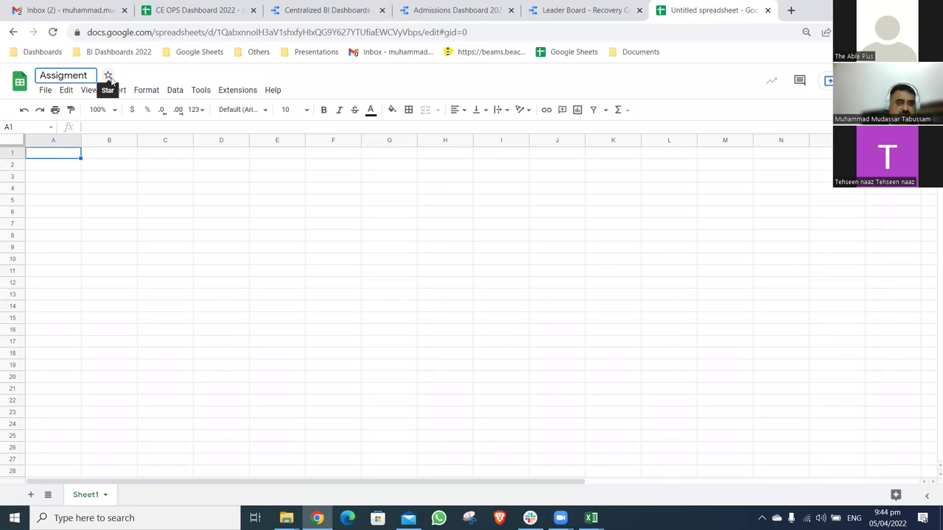
key(BackSpace)
key(BackSpace)
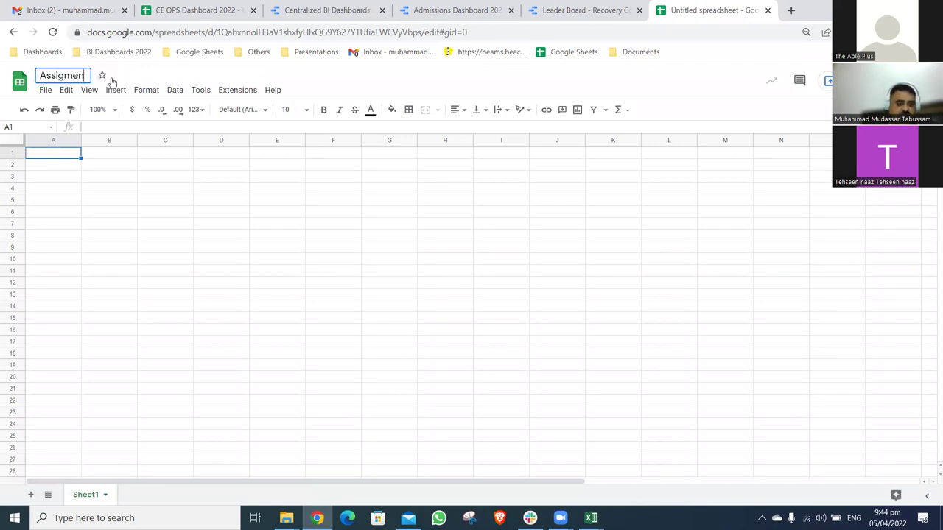
text(t 1 - Practic Sessions)
key(BackSpace)
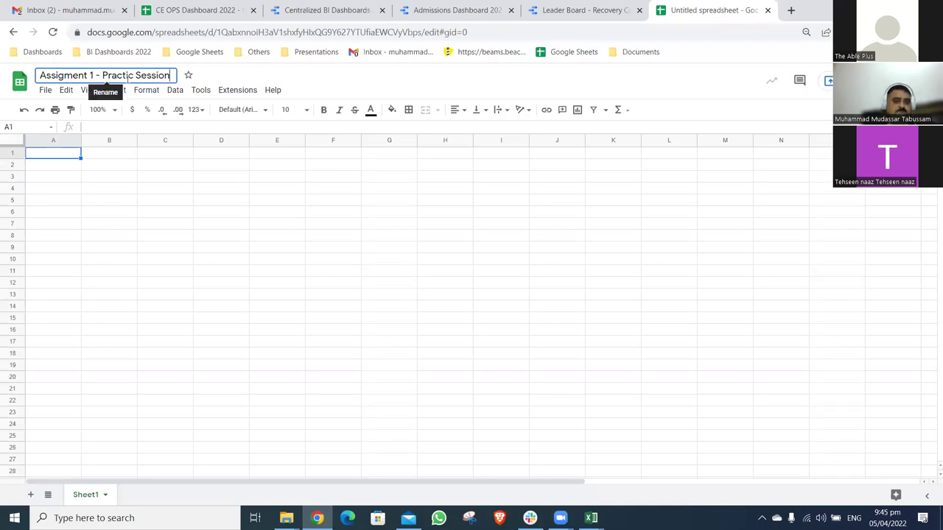
text(e)
click(234, 274)
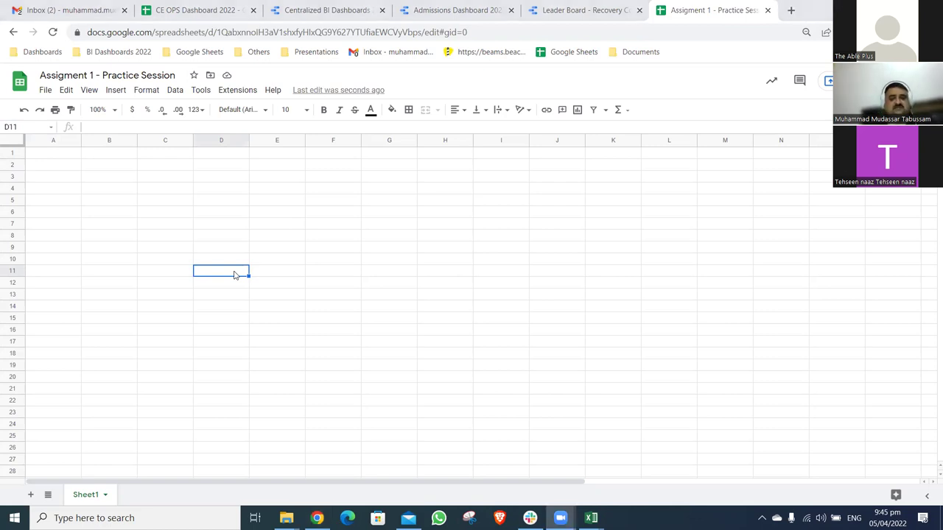
Switch to Assigment File in Excel and review the Data sheet's column headers from Segment to Gross Sales
key(alt+Tab)
key(alt+Tab)
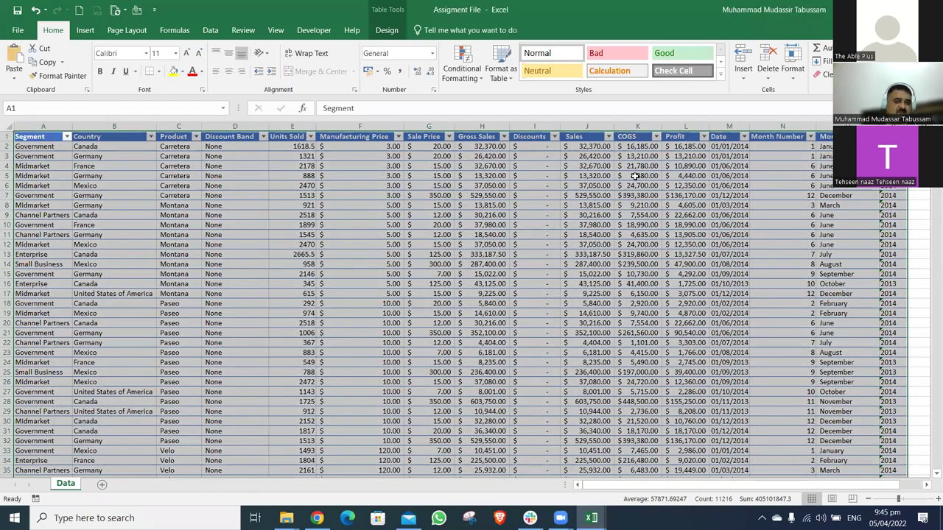
key(ctrl+shift+Right)
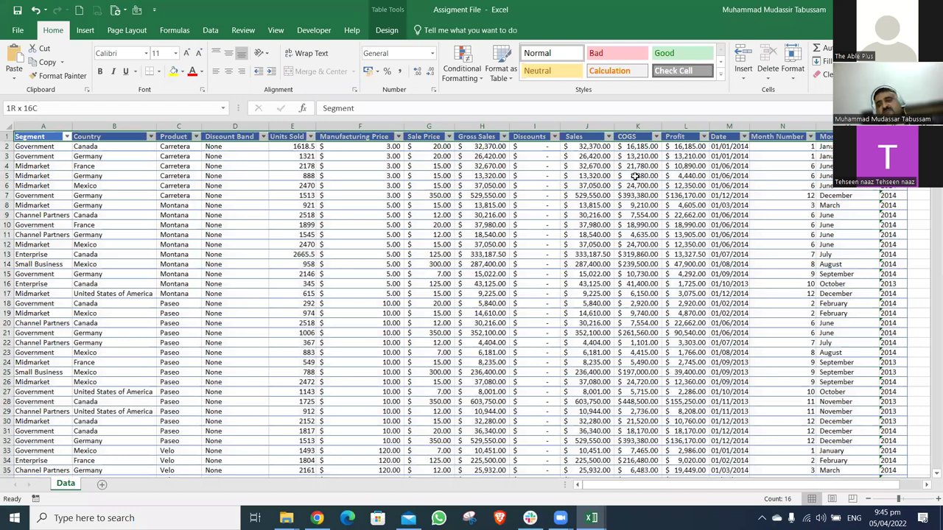
key(ctrl+shift+Left)
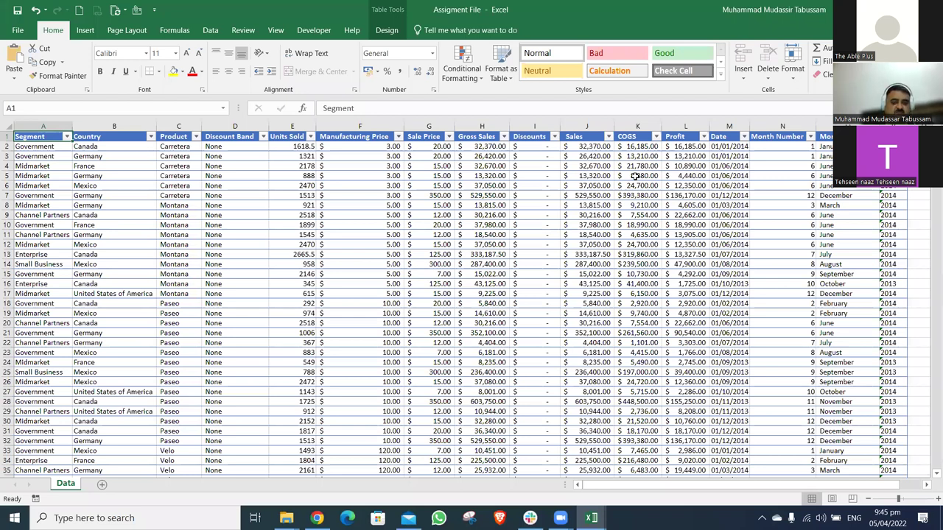
key(ctrl+shift+Right)
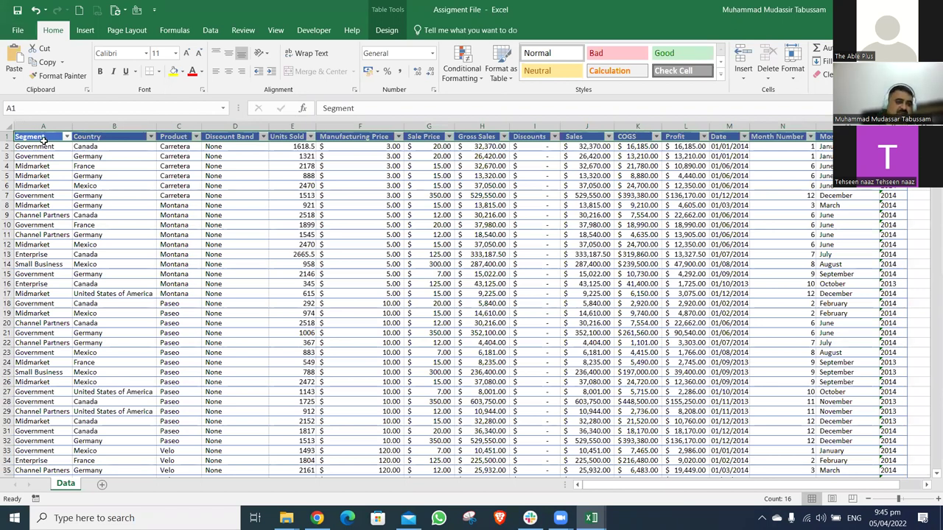
click(92, 137)
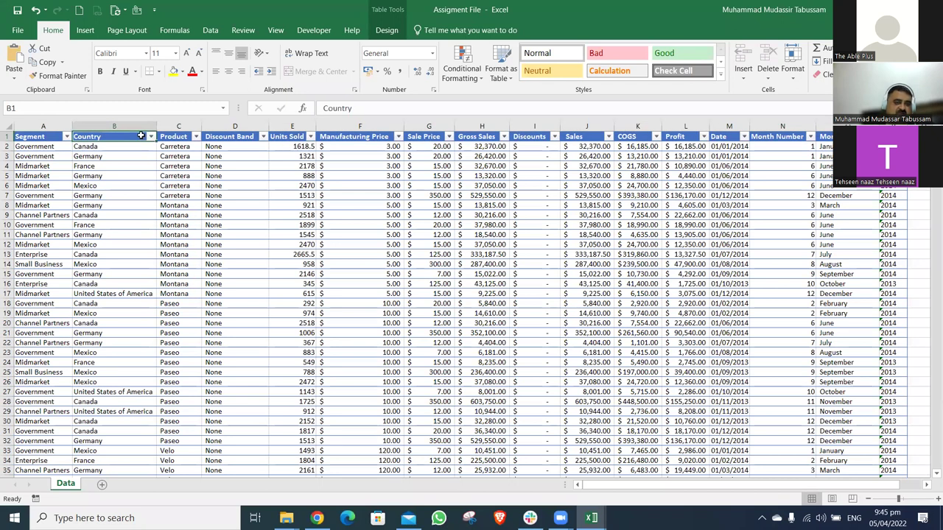
click(161, 137)
click(220, 136)
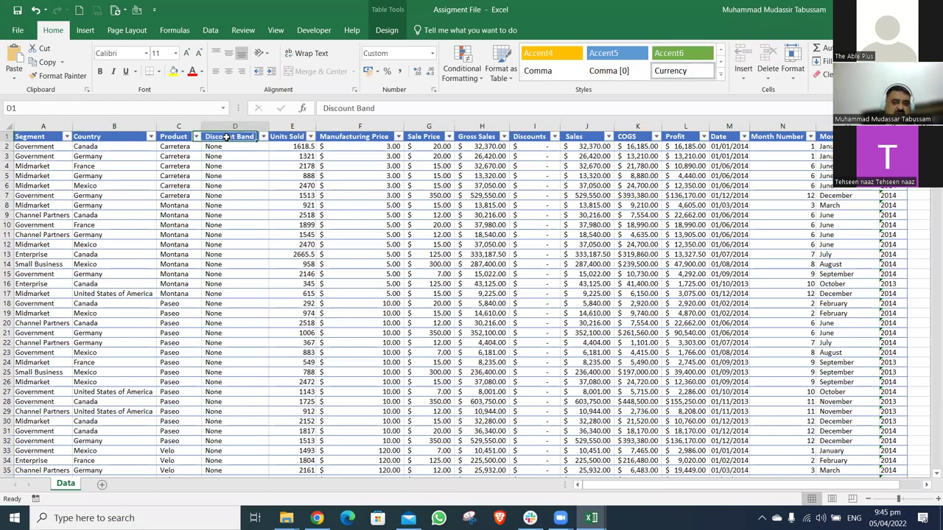
click(288, 136)
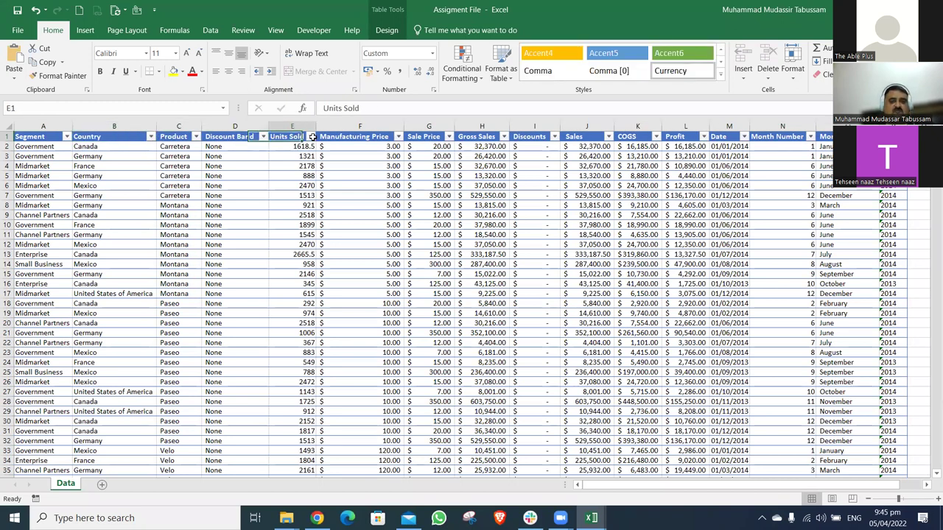
click(429, 138)
click(479, 137)
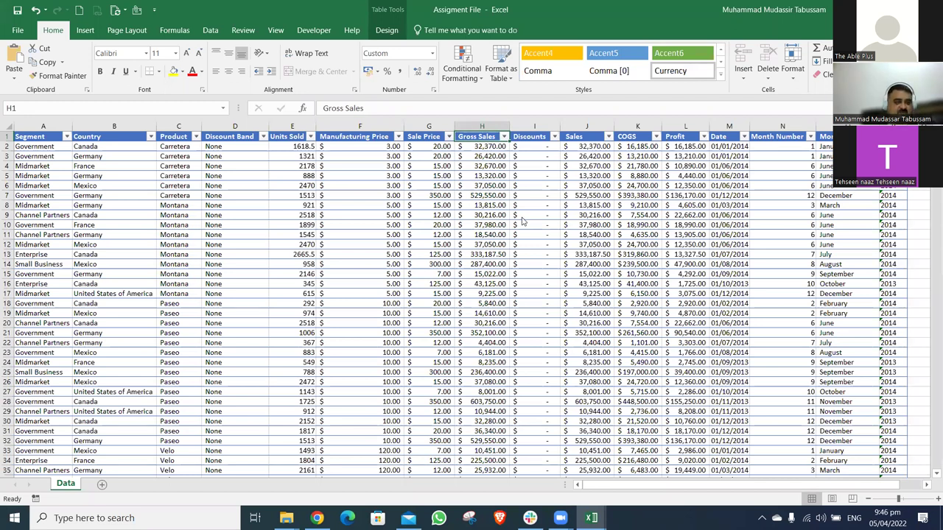
Switch to the Assigment 1 - Practice Session spreadsheet in Chrome and select cell B2
key(alt+Tab)
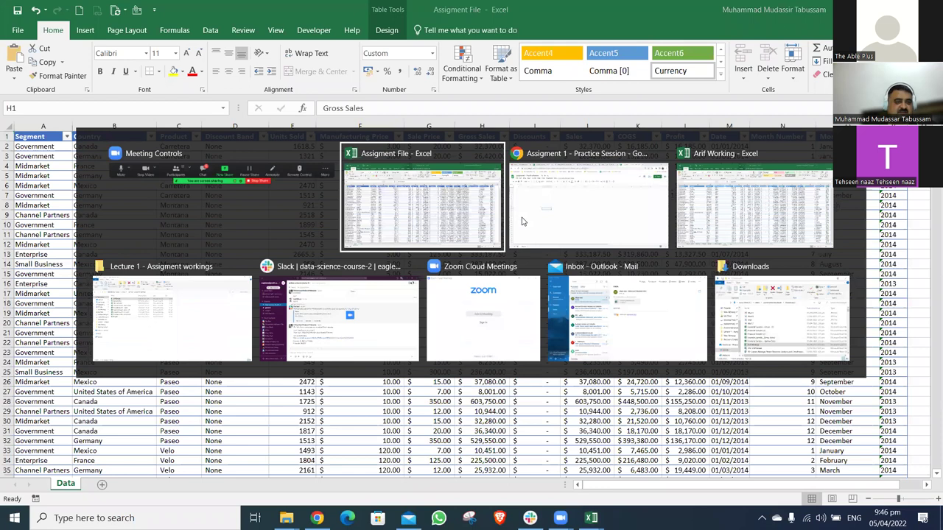
key(Left)
key(Left)
key(Down)
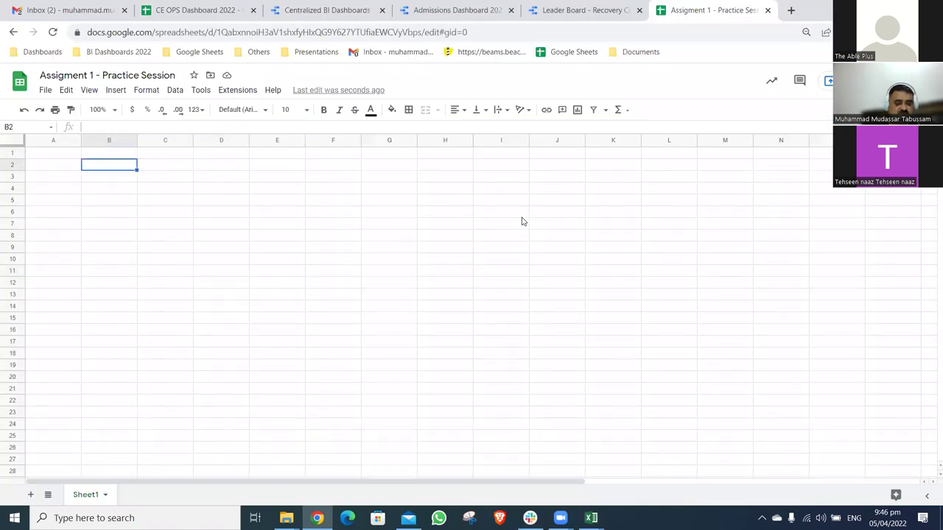
shift+click(521, 216)
key(ctrl+c)
key(Escape)
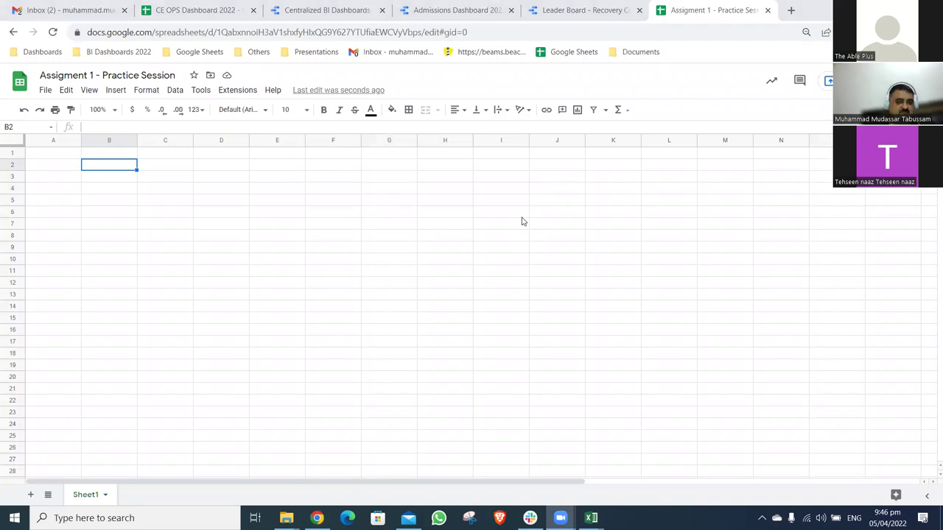
Return to Assigment File in Excel and select the Segment header in cell A1
key(alt+Tab)
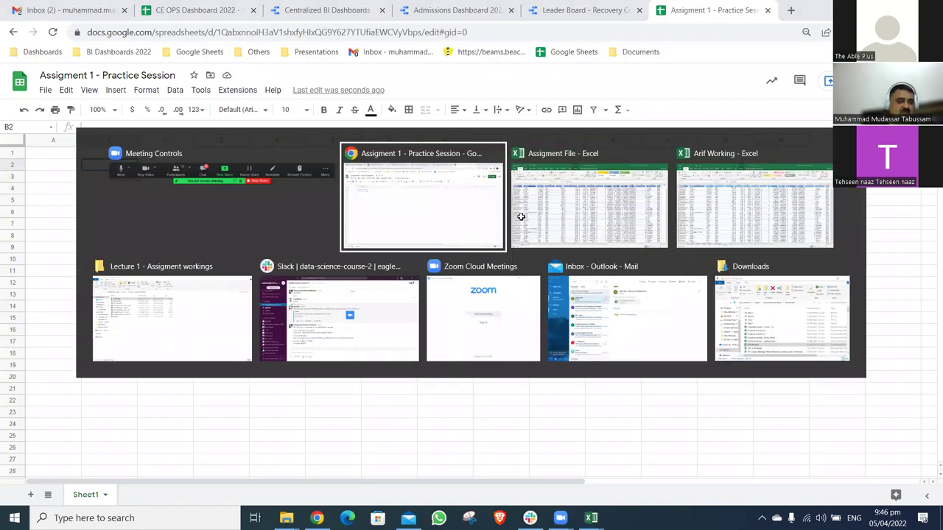
click(521, 216)
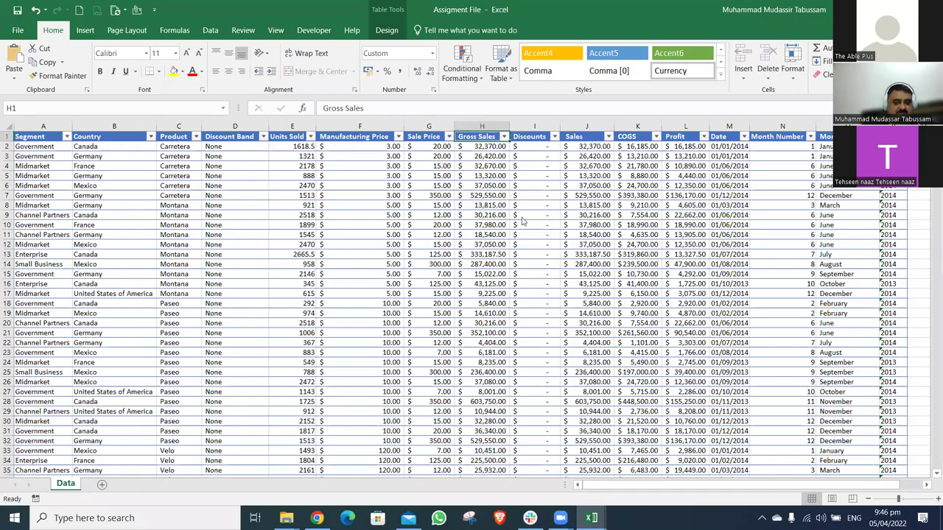
key(Left)
key(Left)
key(Left)
key(Left)
key(Left)
key(Left)
Switch to the practice spreadsheet in Chrome and enter the question "How many segment are there" in cell B2
key(alt+Tab)
text(HOw)
key(BackSpace)
key(BackSpace)
text(o)
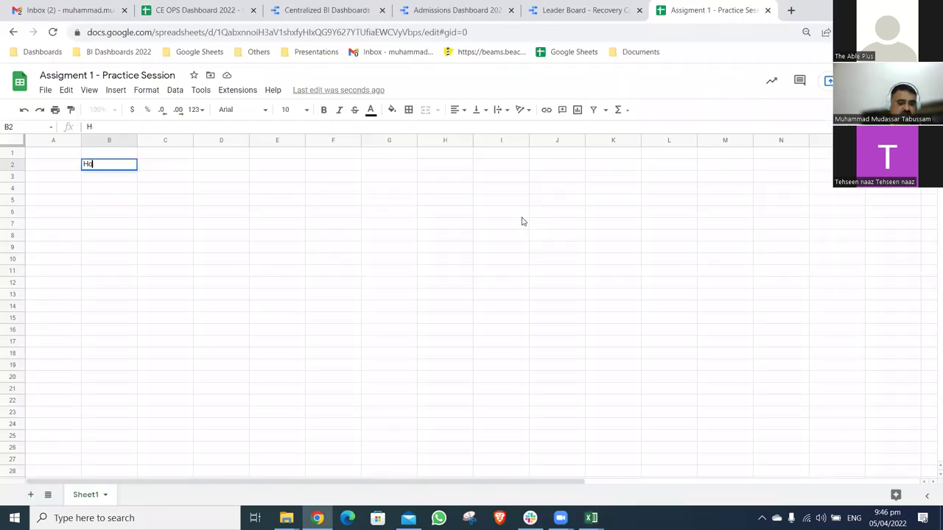
text(w many segment)
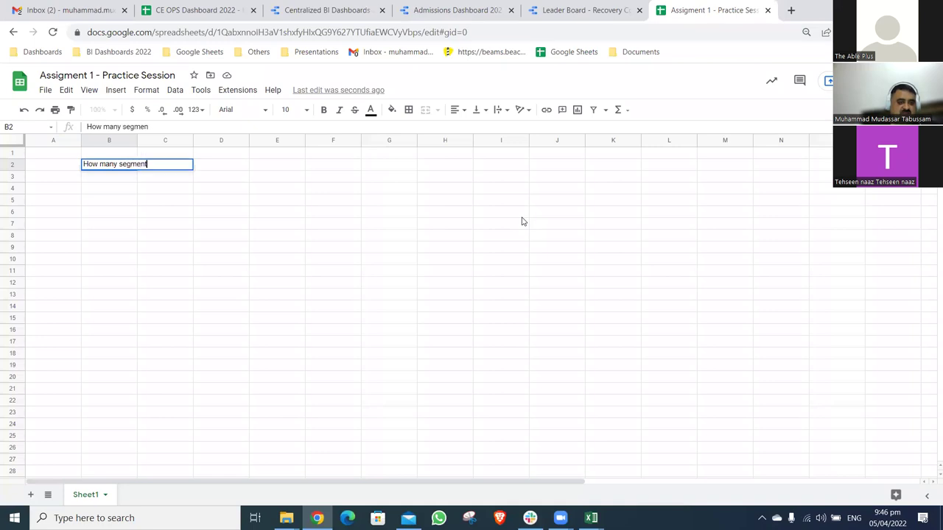
text( are there)
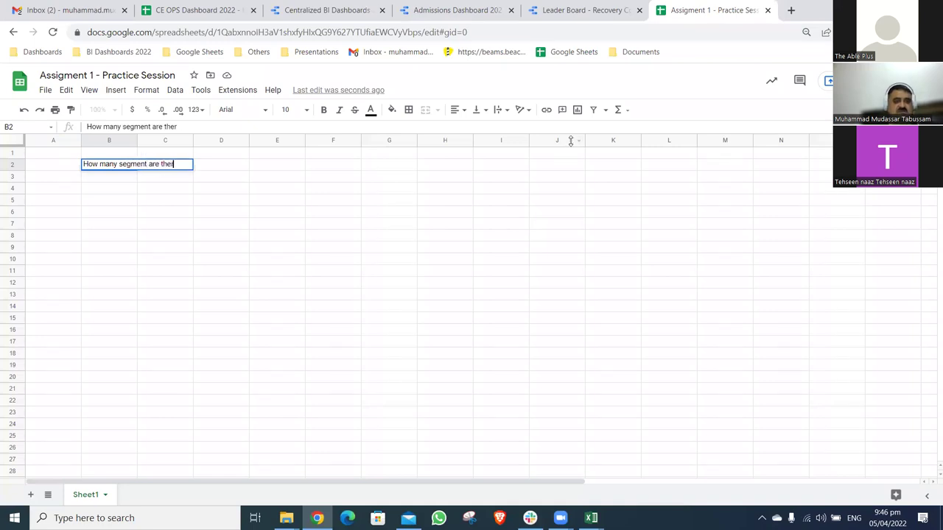
key(Return)
Fit column B to the question text and insert a blank column to the left of it
click(130, 166)
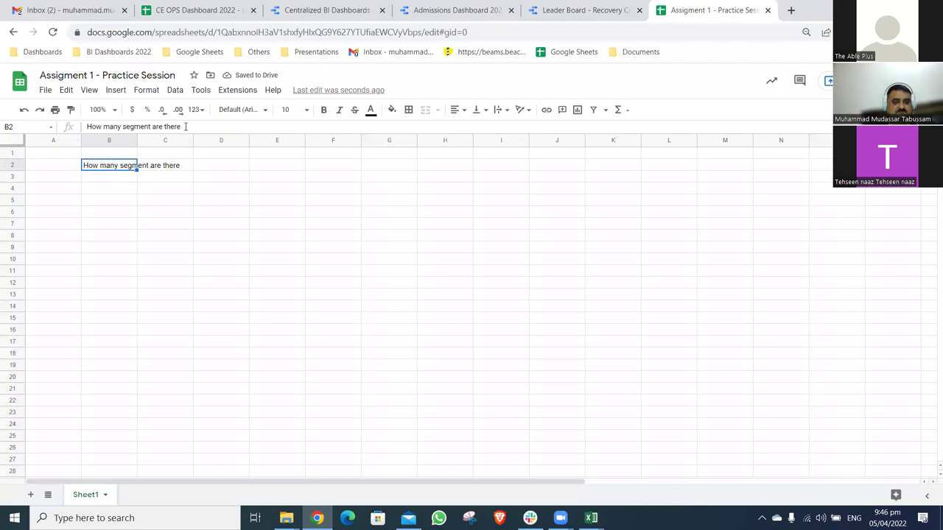
double_click(137, 140)
click(107, 139)
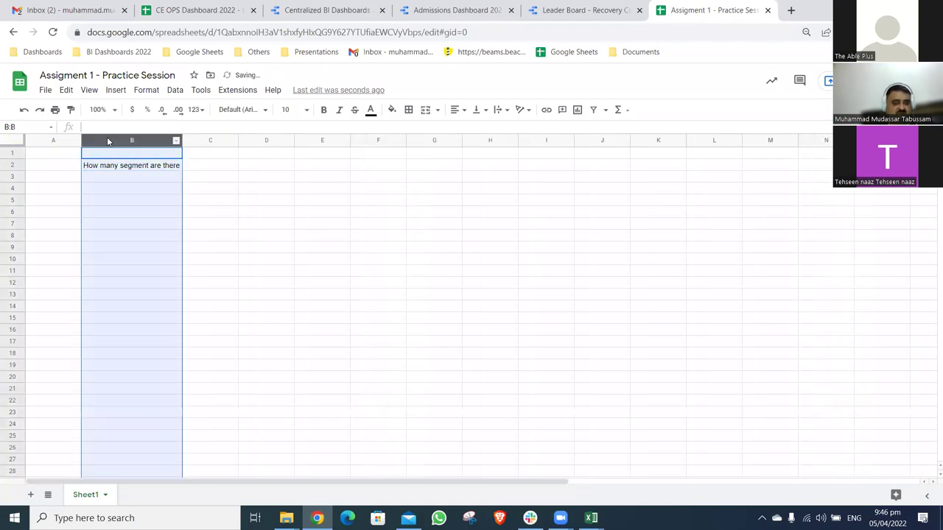
right_click(108, 140)
click(174, 230)
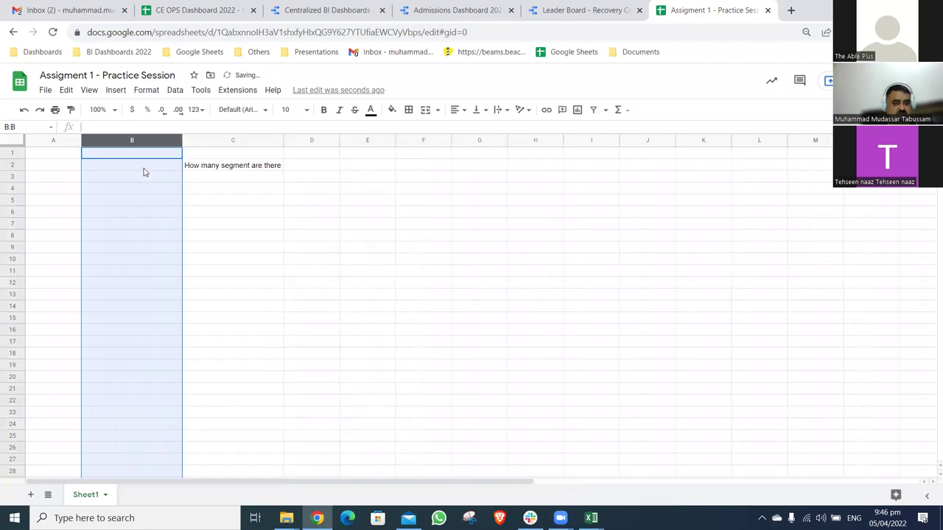
Number the first question 1 in cell B2 and narrow column B, leaving some space around the number
key(Down)
text(1)
key(Return)
double_click(182, 139)
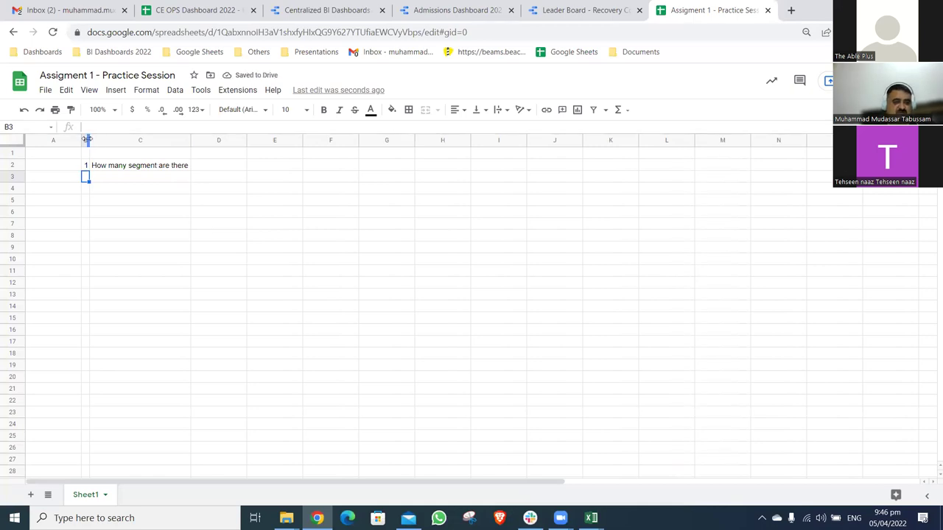
drag(118, 140, 120, 140)
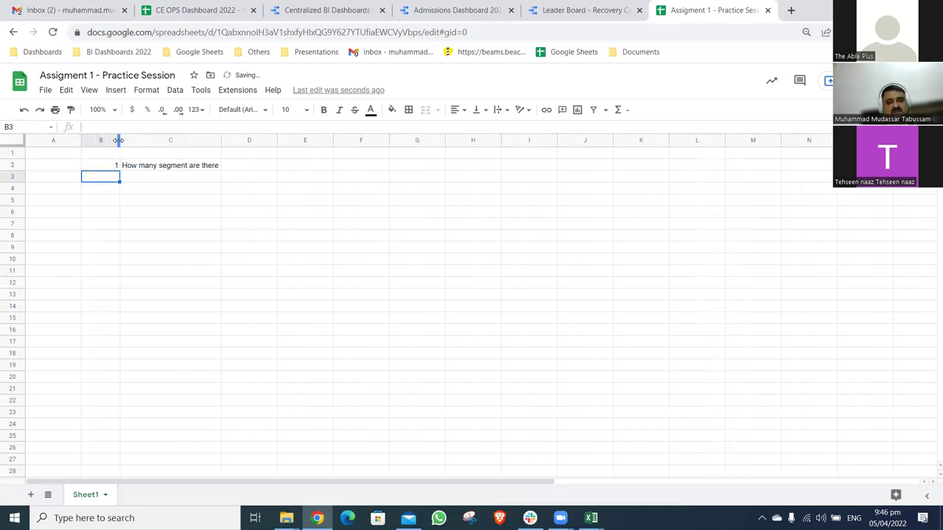
Switch to Assigment File in Excel and examine the distinct values in the Segment column's filter list
key(alt+Tab)
key(alt+Tab)
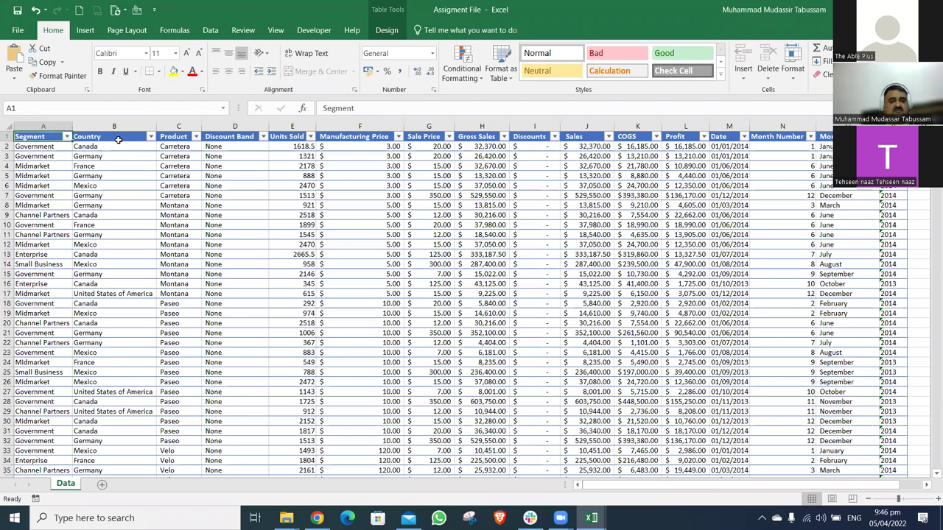
key(alt+Down)
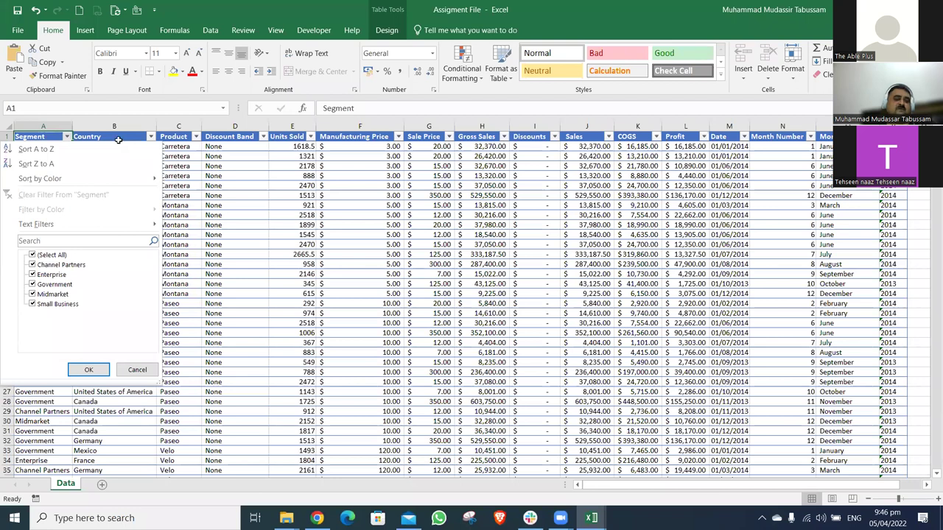
key(Escape)
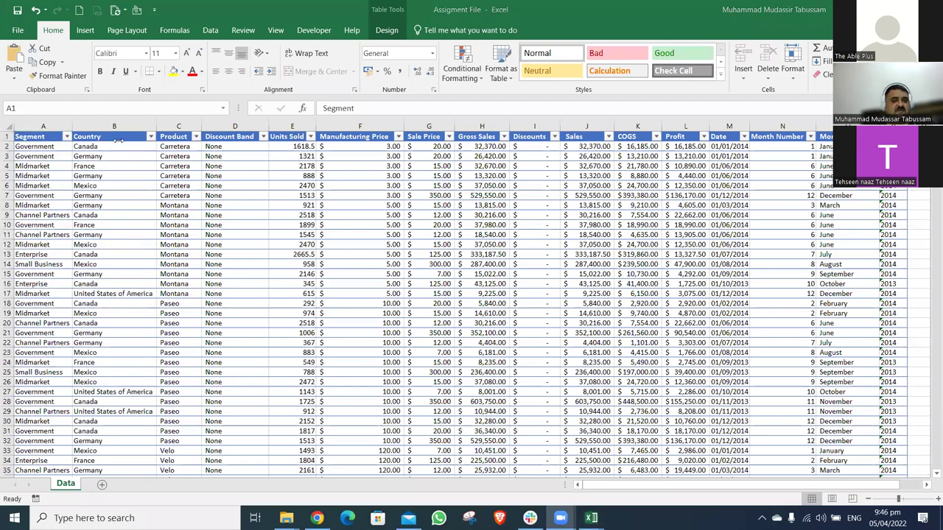
Switch back to the practice spreadsheet in Chrome and enter 5 as the first question's answer in cell D2
key(alt+Tab)
text(5)
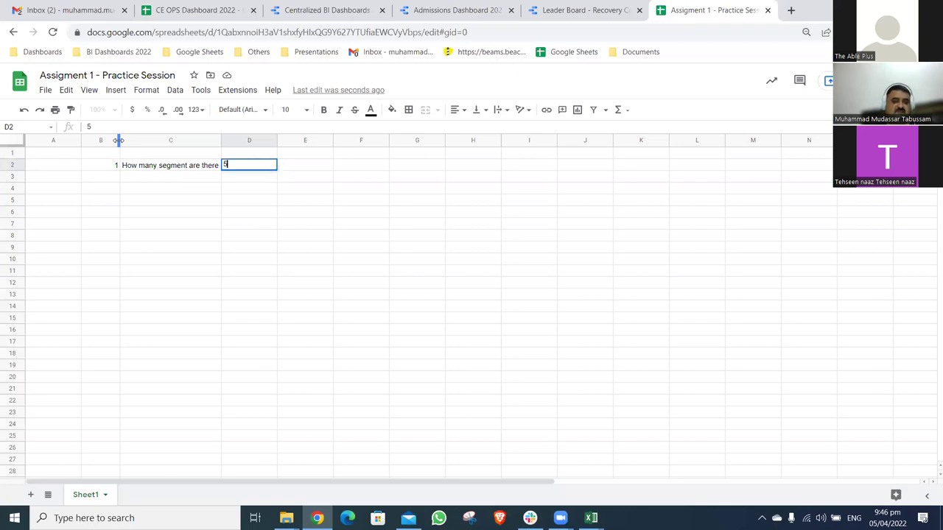
key(Return)
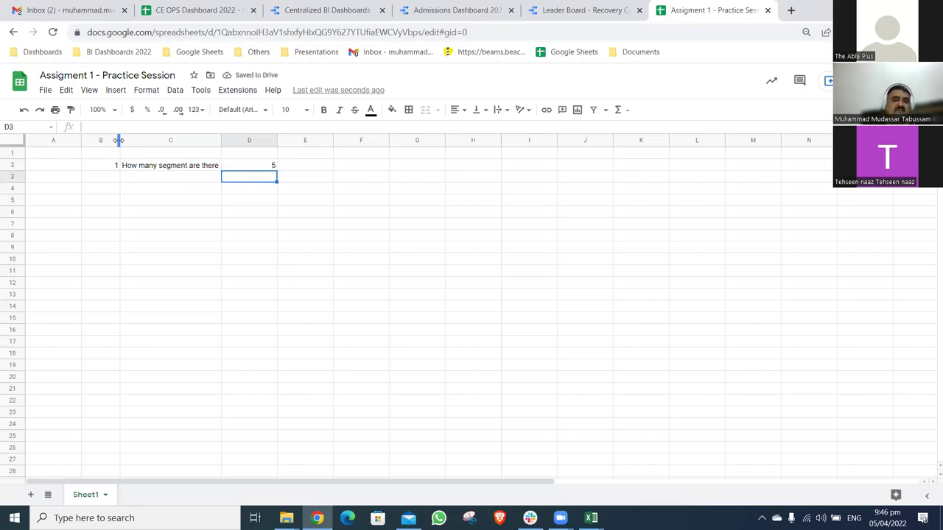
Number the second question 2 in cell B3 of the practice spreadsheet
key(alt+Tab)
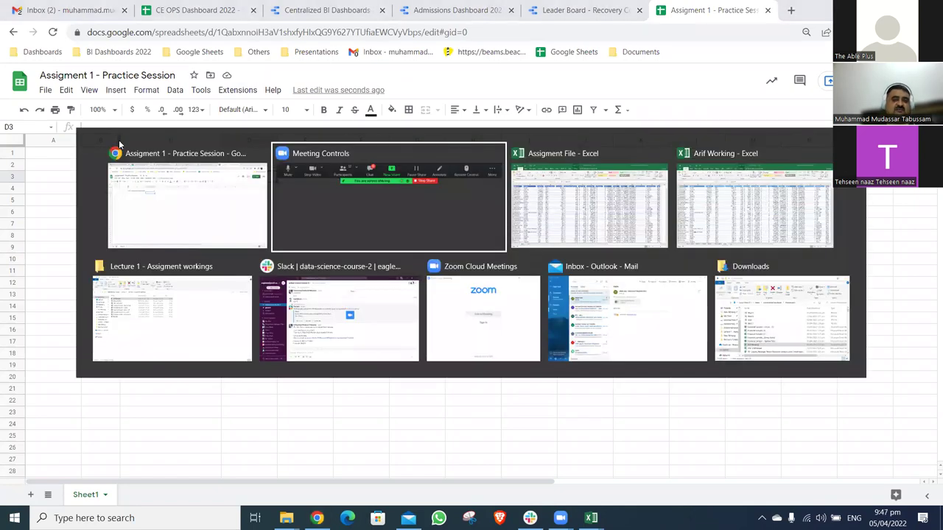
key(alt+Tab)
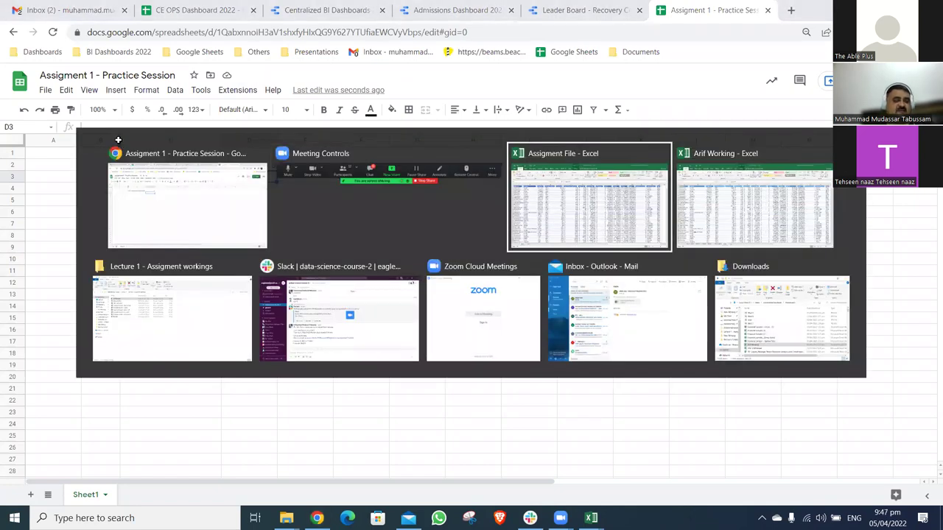
key(alt+Tab)
text(2)
key(Return)
Enter the question "How many Countries are there" in cell C3
key(Up)
key(Up)
key(Down)
key(Right)
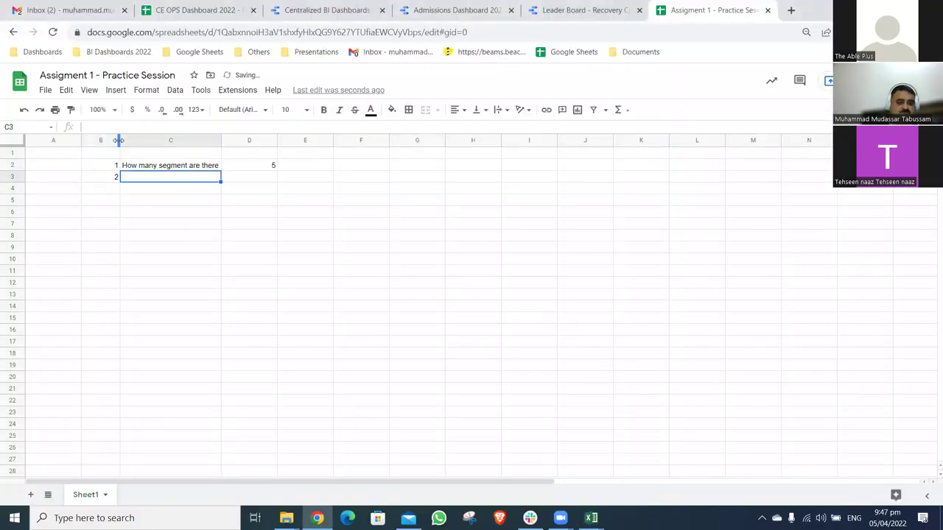
text(How m)
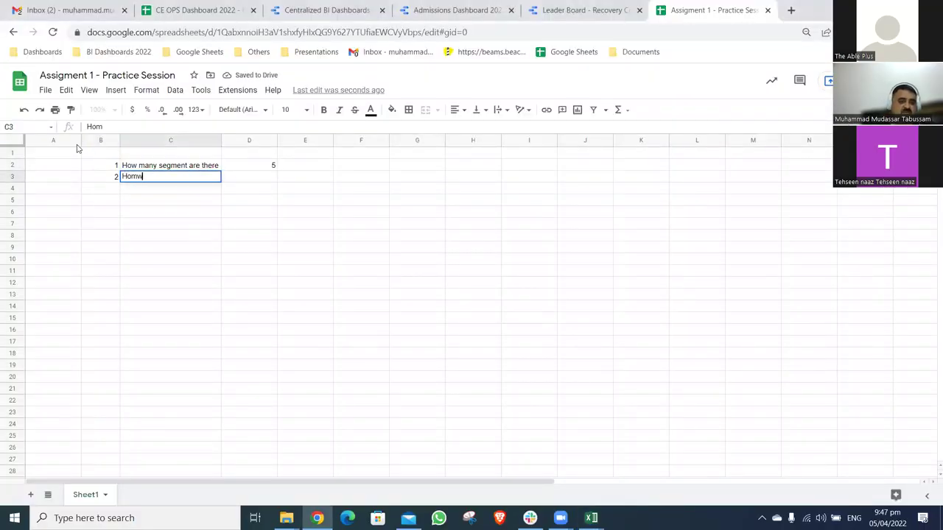
key(BackSpace)
key(BackSpace)
text(w man)
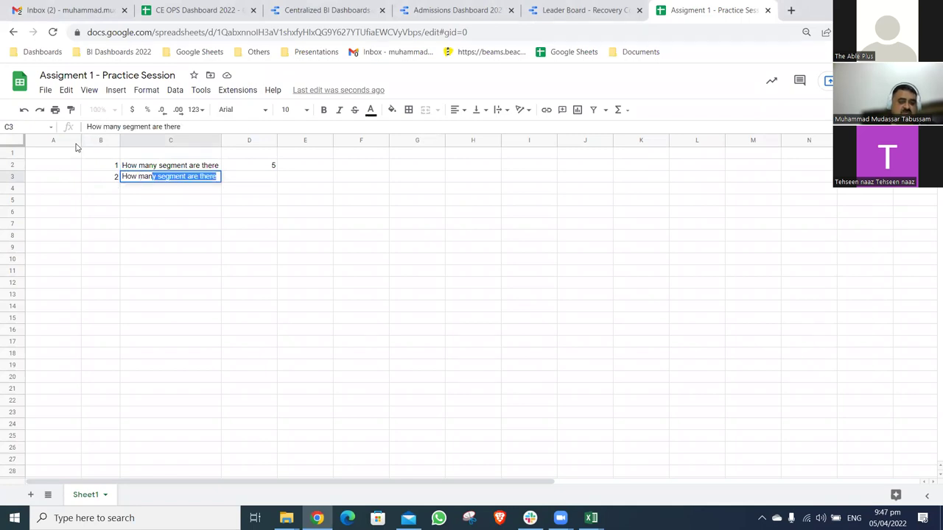
text(y Cou)
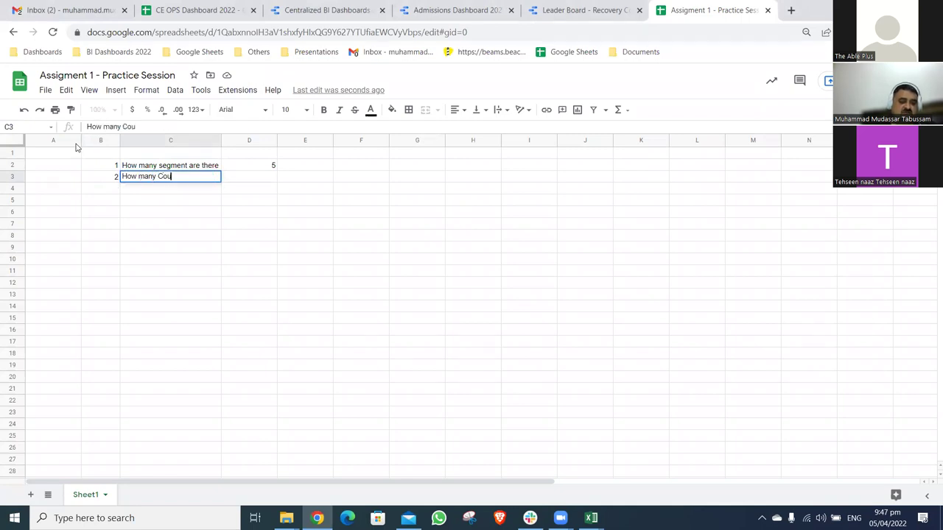
text(ntries are there)
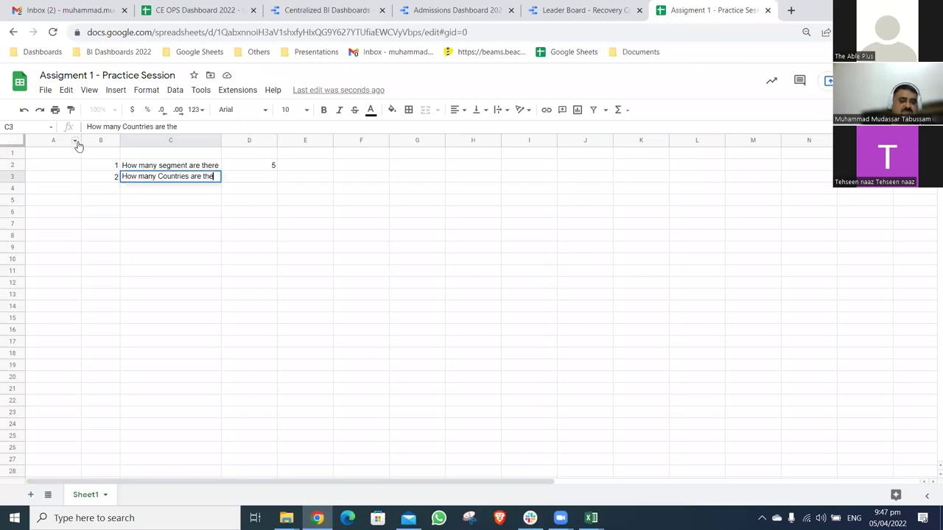
key(Return)
Enter 5 as the second question's answer in cell D3 and switch to Assigment File in Excel
key(Up)
key(Right)
text(5)
key(Return)
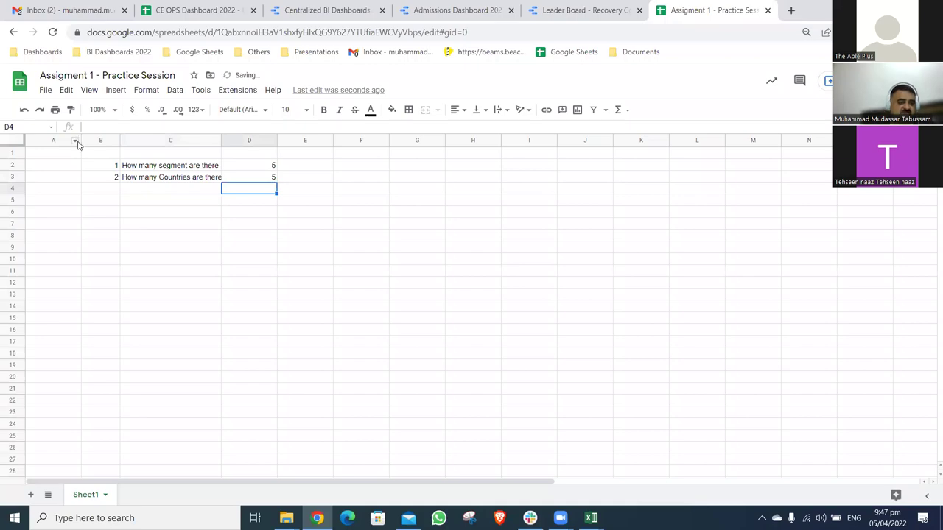
key(alt+Tab)
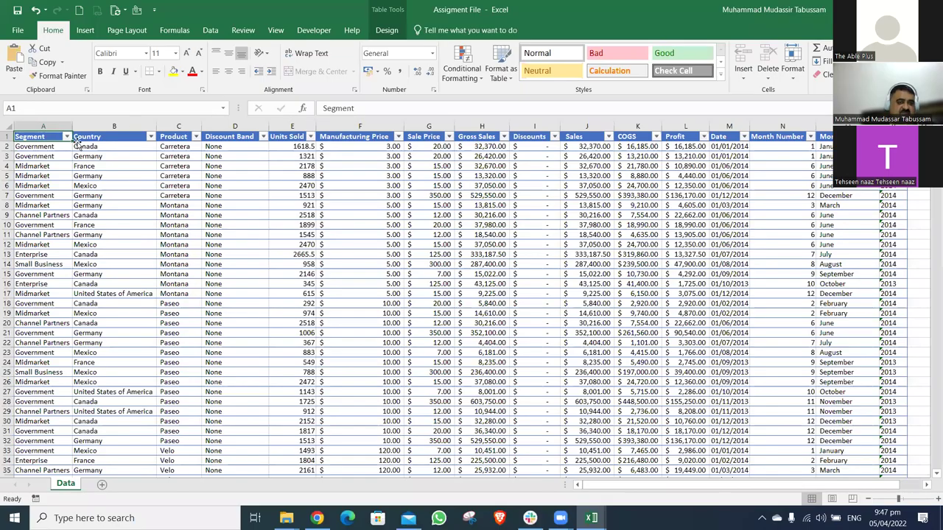
Check the distinct values of the Country and Product columns in their filter lists
key(Right)
key(alt+Down)
key(Escape)
key(Right)
key(alt+Down)
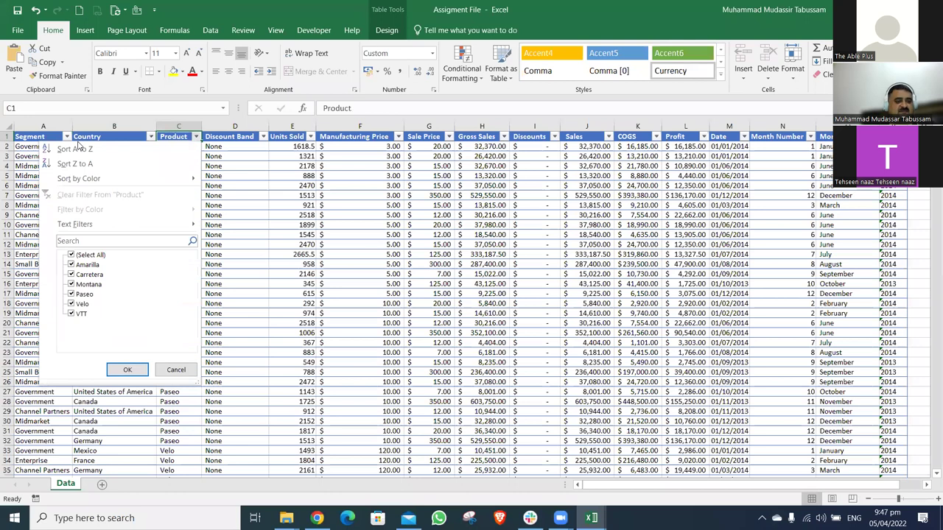
key(Escape)
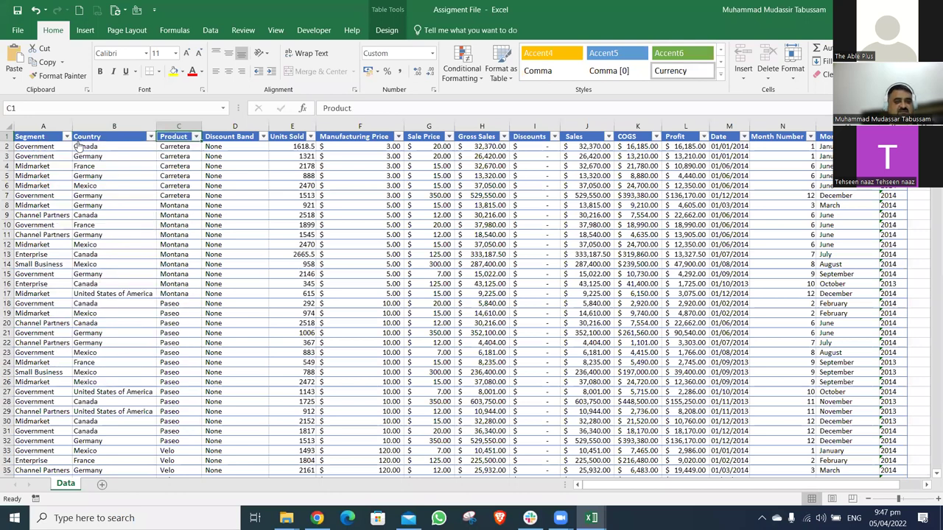
Switch to the practice spreadsheet in Chrome and enter "Products" in cell C4
key(alt+Tab)
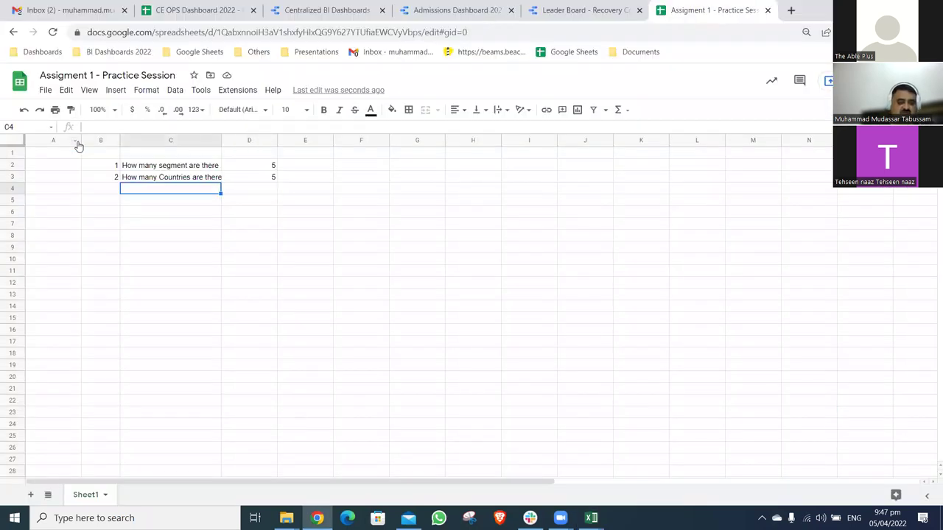
text(Producs)
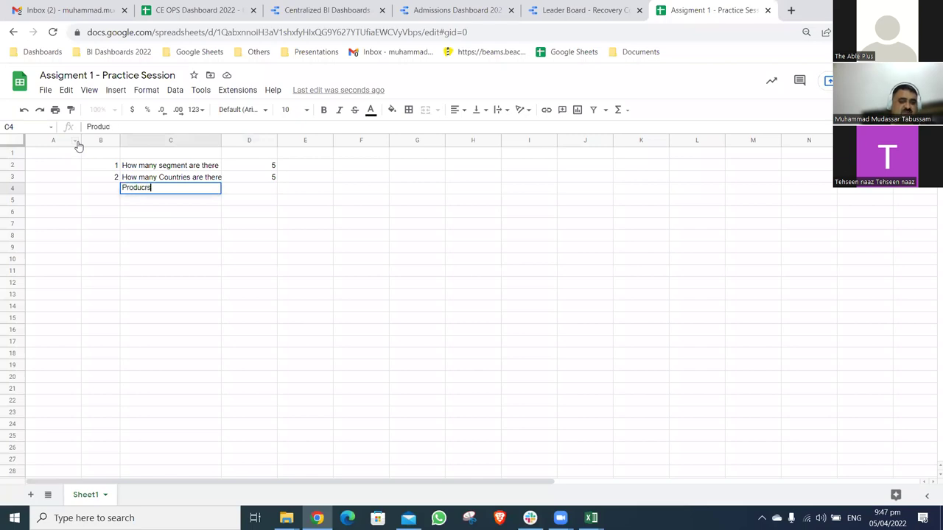
key(BackSpace)
text(ts)
key(Return)
key(Up)
key(Right)
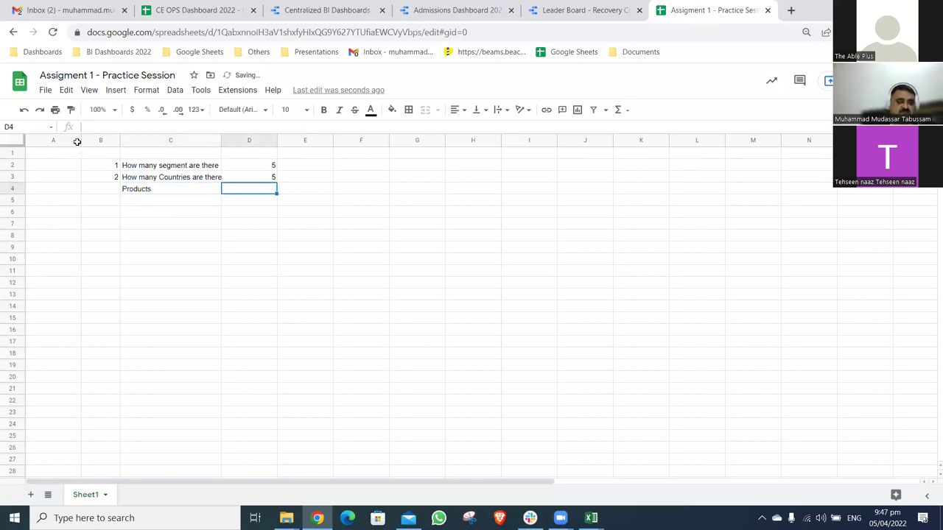
Switch to Assigment File in Excel and review the Product column's filter values again, ending on the Discount Band header
key(alt+Tab)
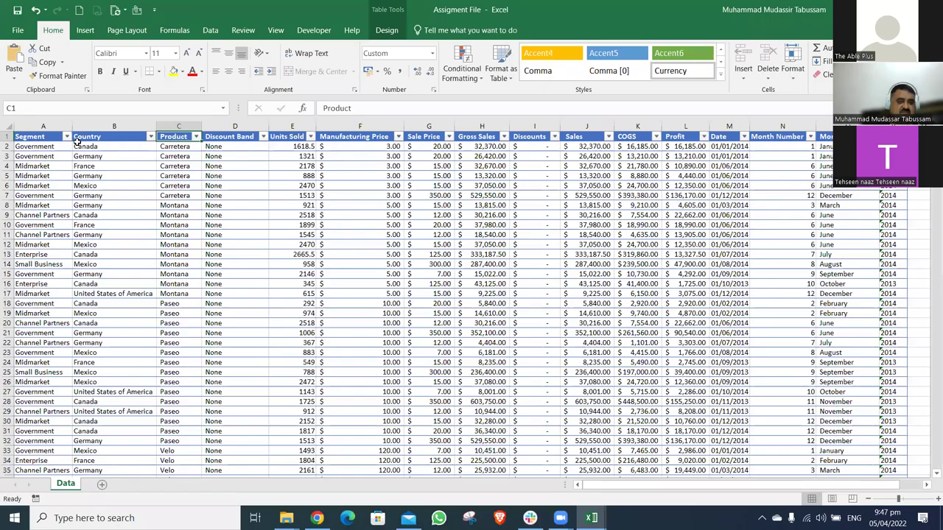
key(alt+Down)
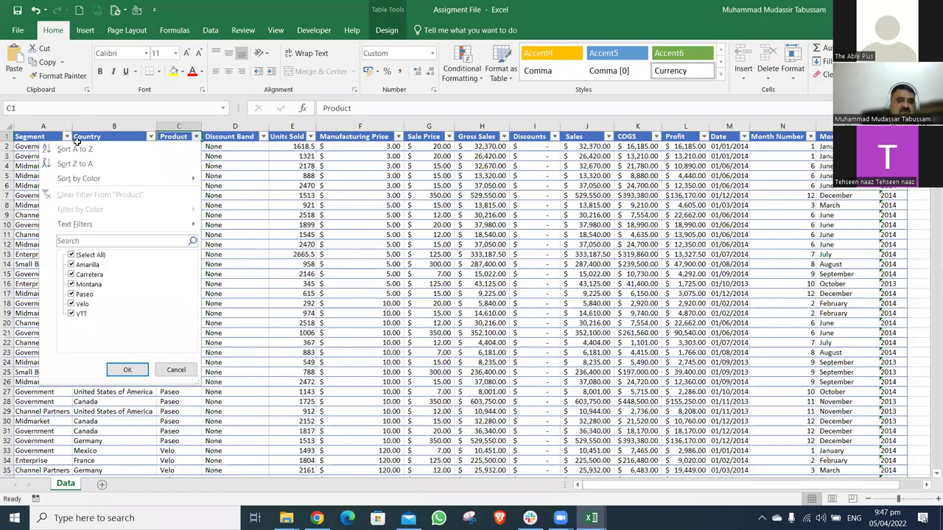
key(Escape)
key(Right)
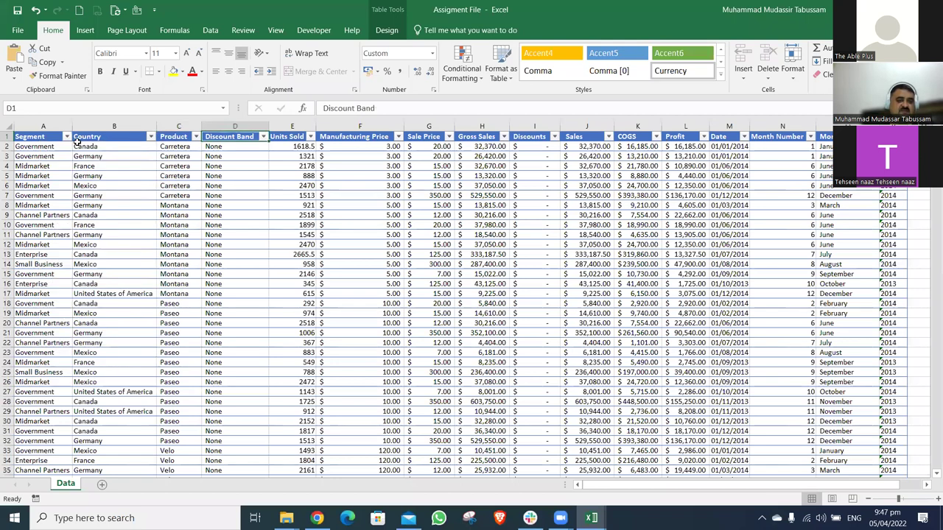
Return to the practice spreadsheet in Chrome, enter 6 as the Products answer in D4 and "Discount Band" in C5
key(alt+Tab)
text(Discount BAnd)
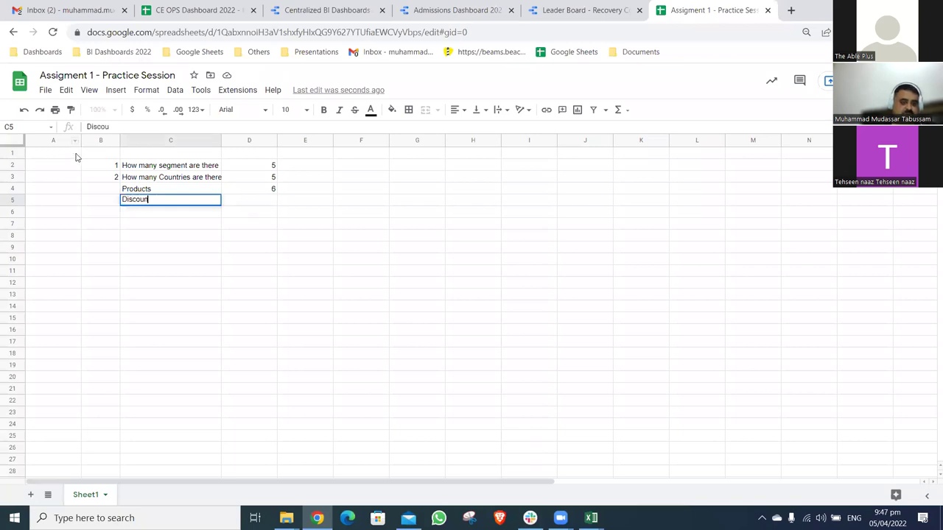
key(BackSpace)
key(BackSpace)
key(BackSpace)
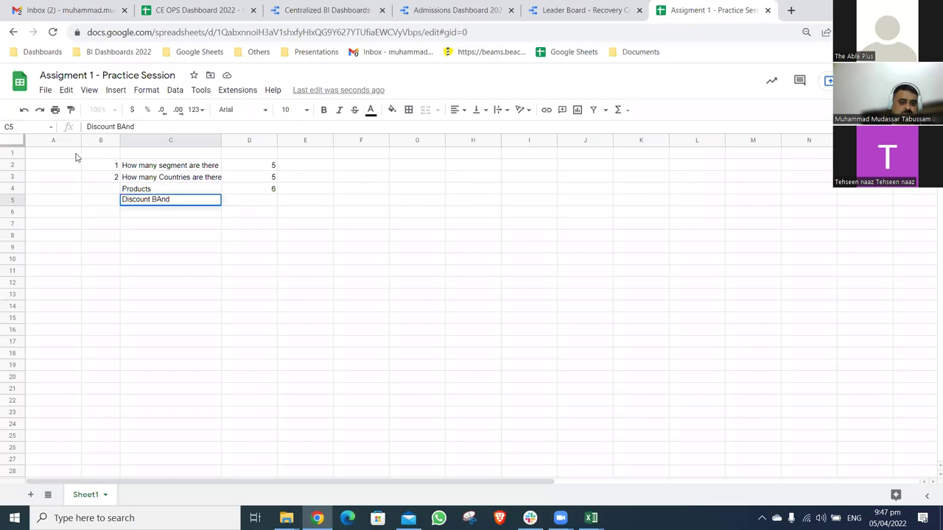
text(nt Band)
key(Tab)
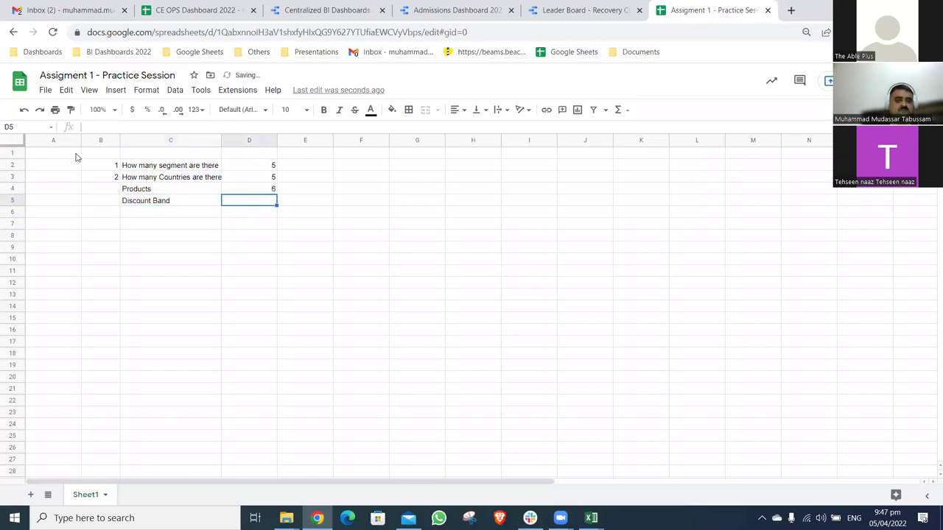
Enter 4 as the Discount Band answer in cell D5 and switch to Assigment File in Excel
text(4)
key(Return)
key(alt+Tab)
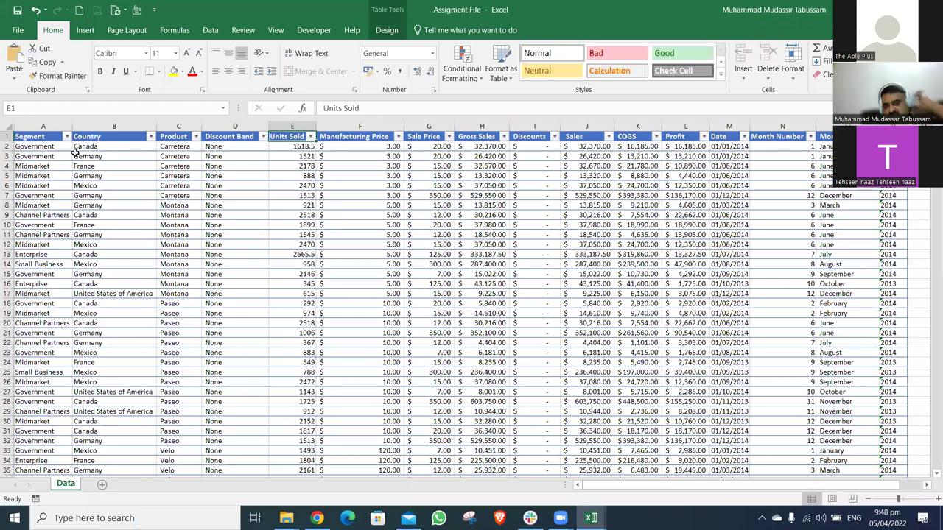
key(Right)
key(Left)
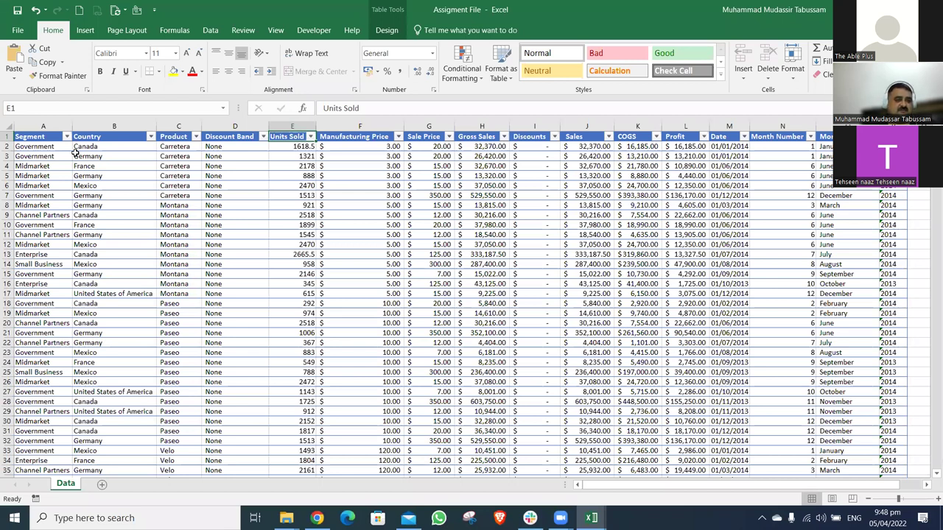
Switch back to the practice spreadsheet in Chrome and enter "Units Sold" beside the first answer in cell E2
key(alt+Tab)
key(Up)
key(Up)
key(Up)
key(Up)
key(Left)
key(Right)
key(Right)
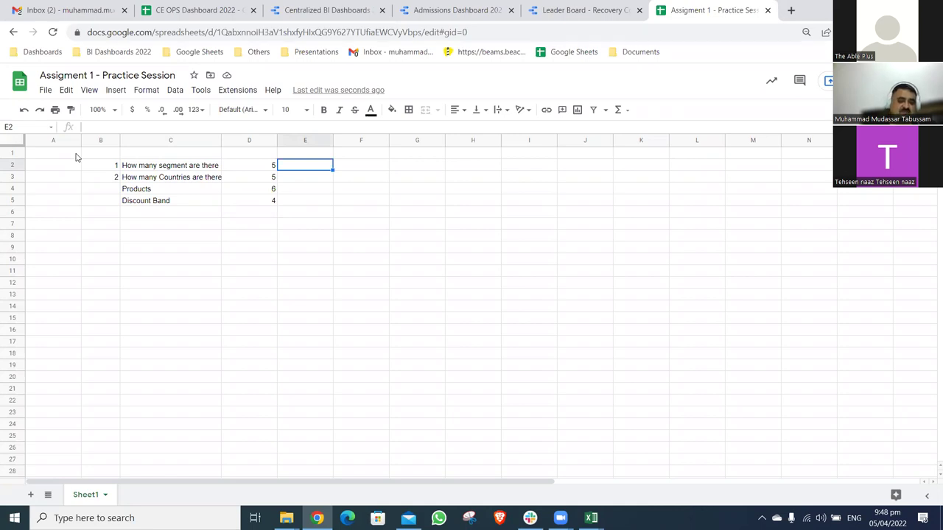
text(Units)
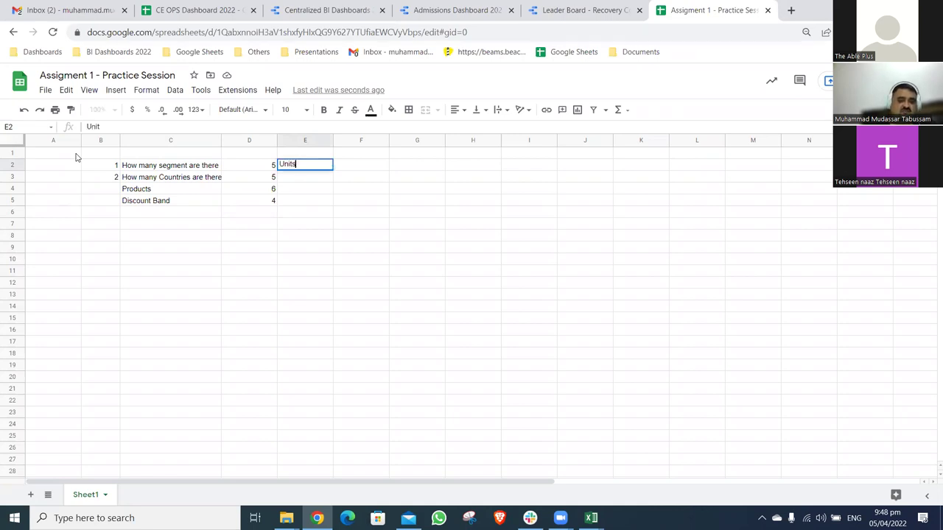
text( SOl)
key(BackSpace)
key(BackSpace)
key(BackSpace)
text(old)
key(BackSpace)
key(BackSpace)
key(BackSpace)
text(So)
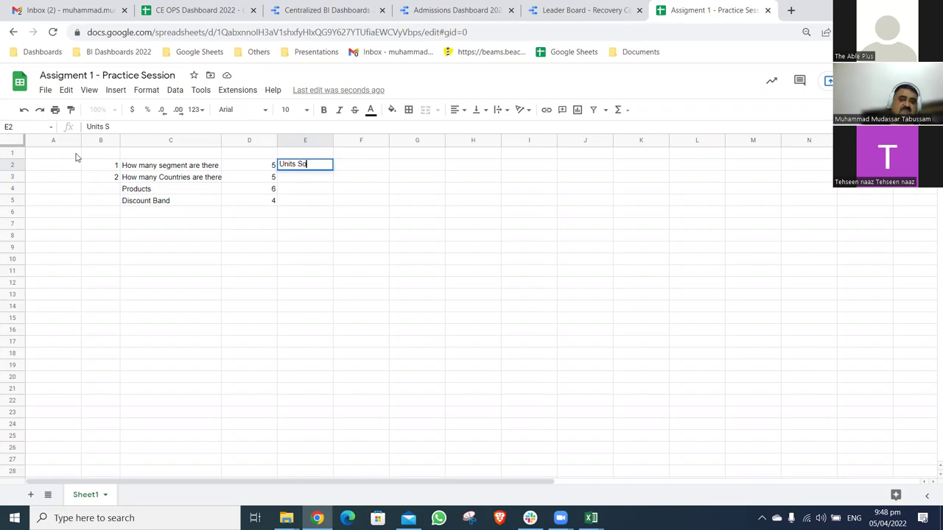
text(ld)
key(Return)
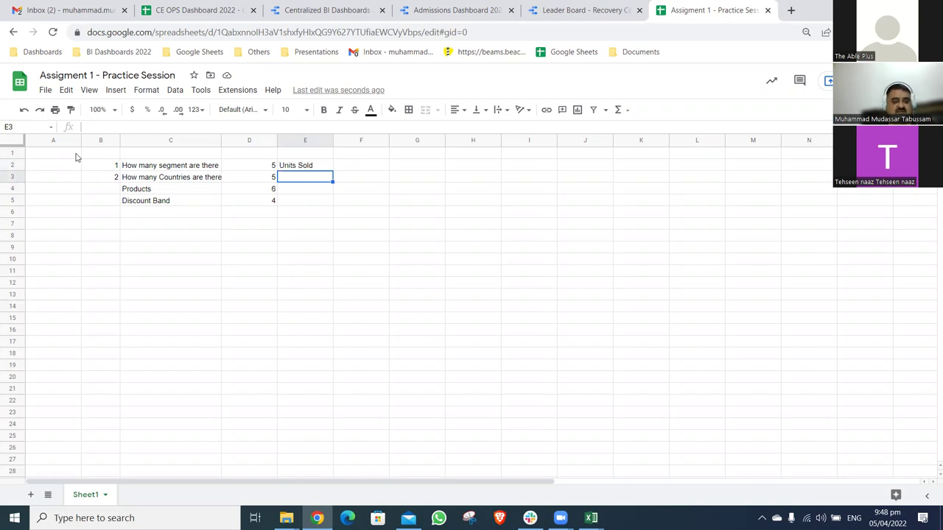
Enter "Units Sold" for the remaining three rows in cells E3 to E5
text(Units Sold)
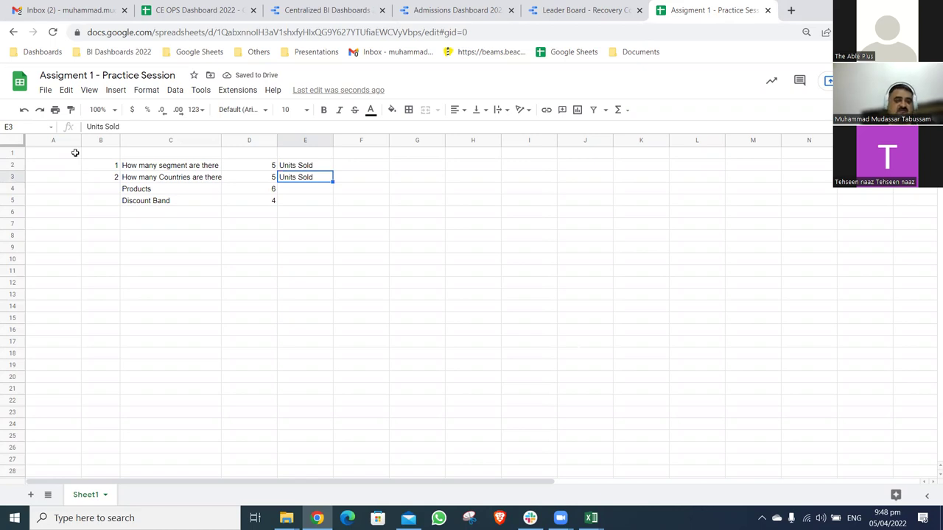
key(Down)
text(Units Sold)
key(Down)
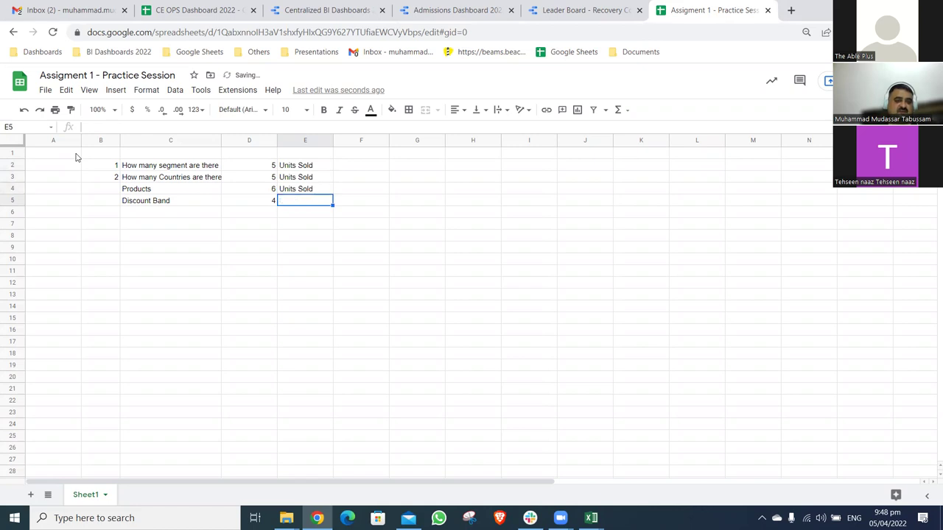
text(Units Sold)
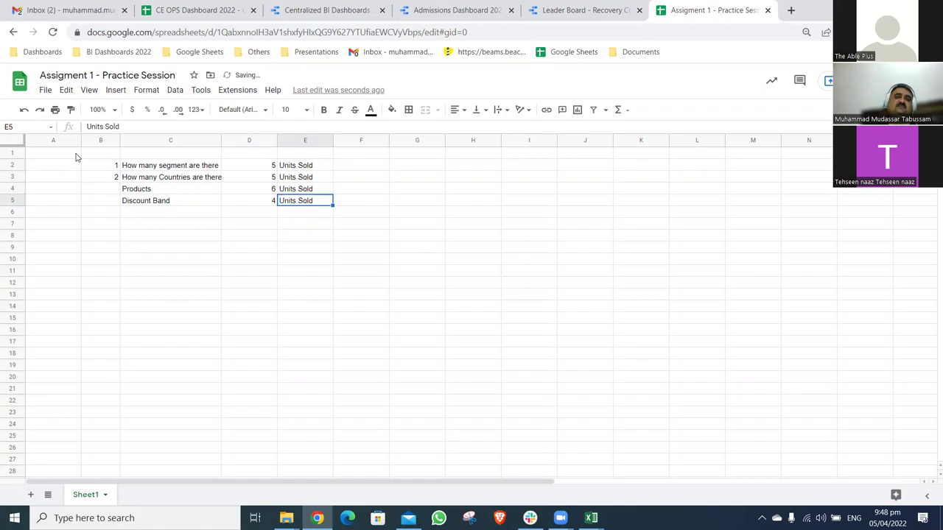
Add the heading "Total" above the Units Sold entries in cell E1 of the practice spreadsheet
key(alt+Tab)
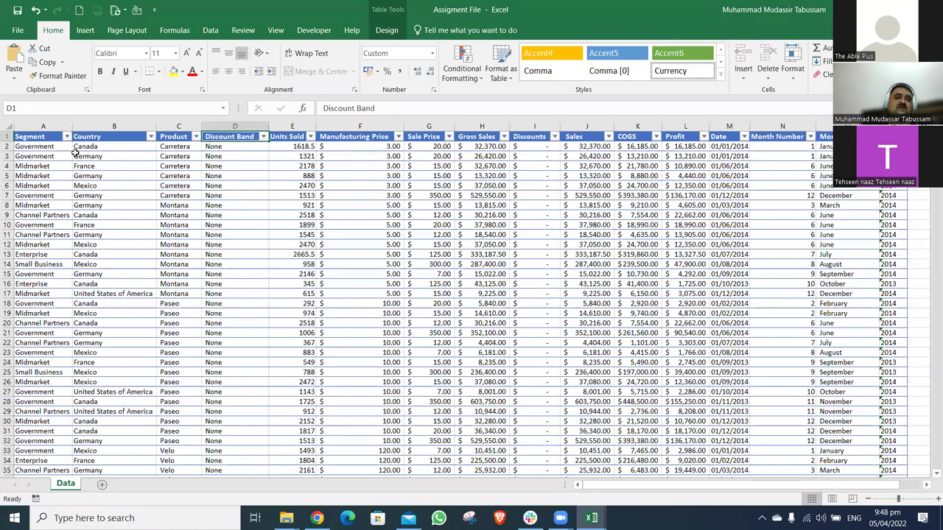
key(alt+Tab)
key(Up)
key(Up)
key(Up)
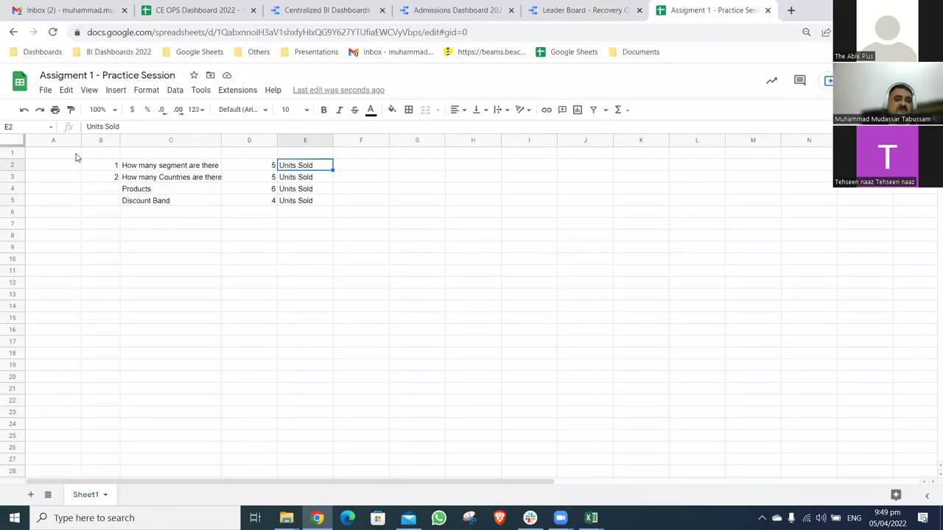
key(Right)
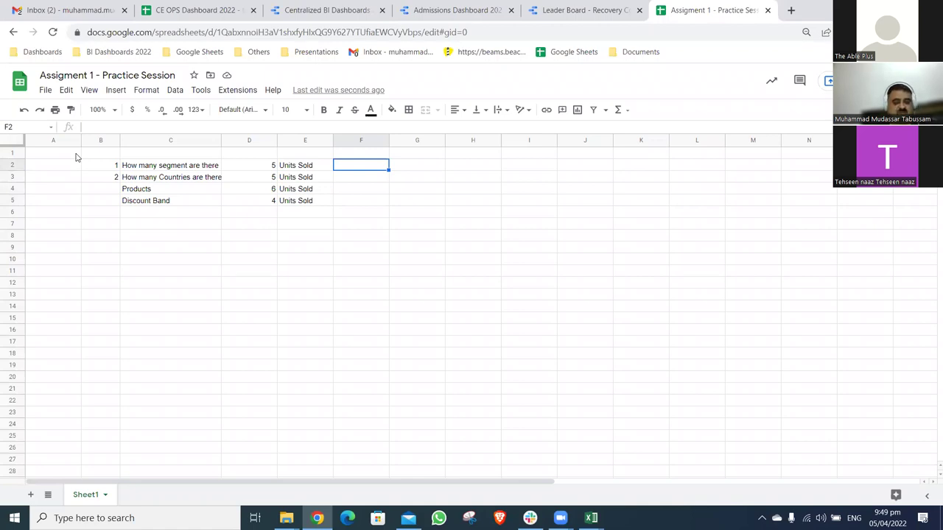
key(Up)
key(Left)
text(T)
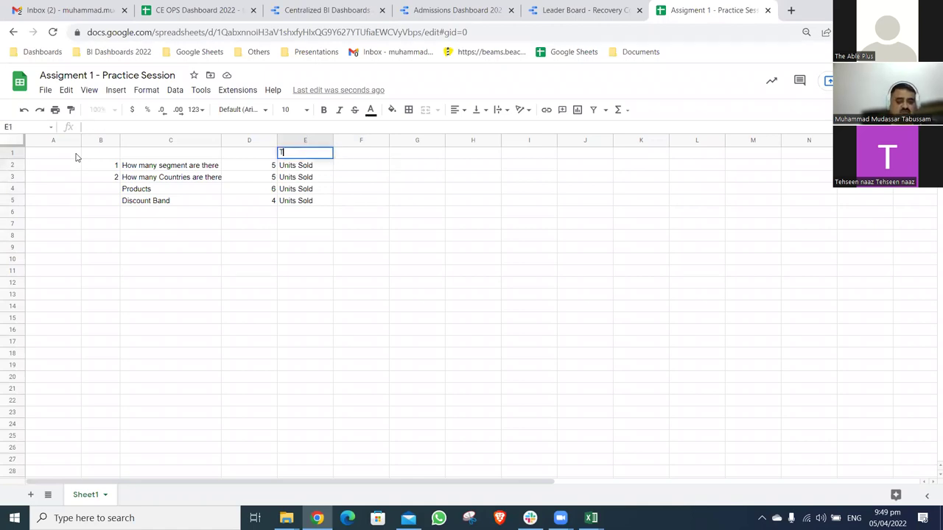
text(otal)
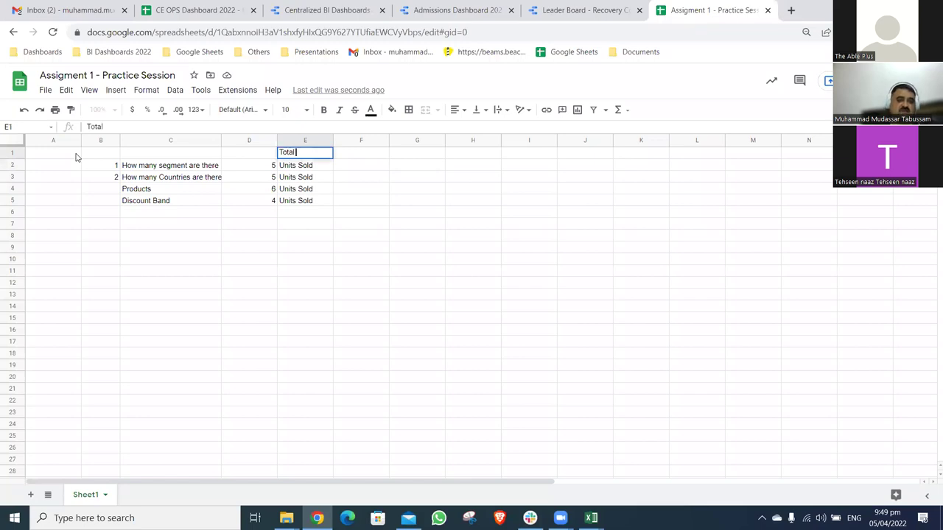
key(Tab)
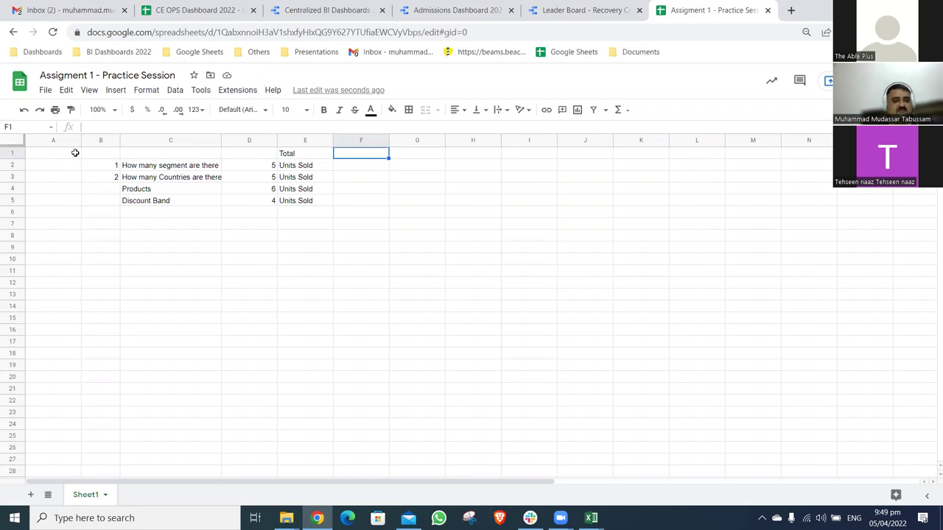
Inspect the data table down to its last row in Excel and return to the Total heading in the practice spreadsheet
key(alt+Tab)
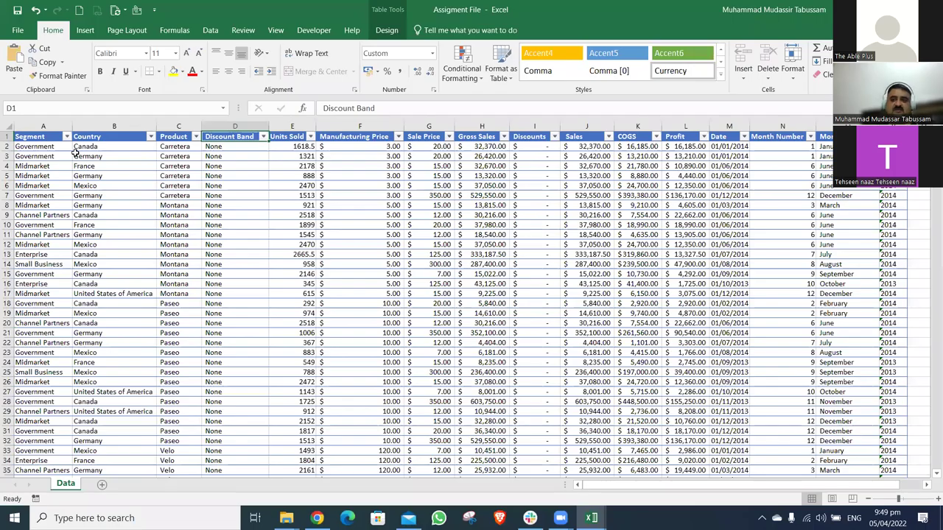
key(ctrl+a)
key(ctrl+Down)
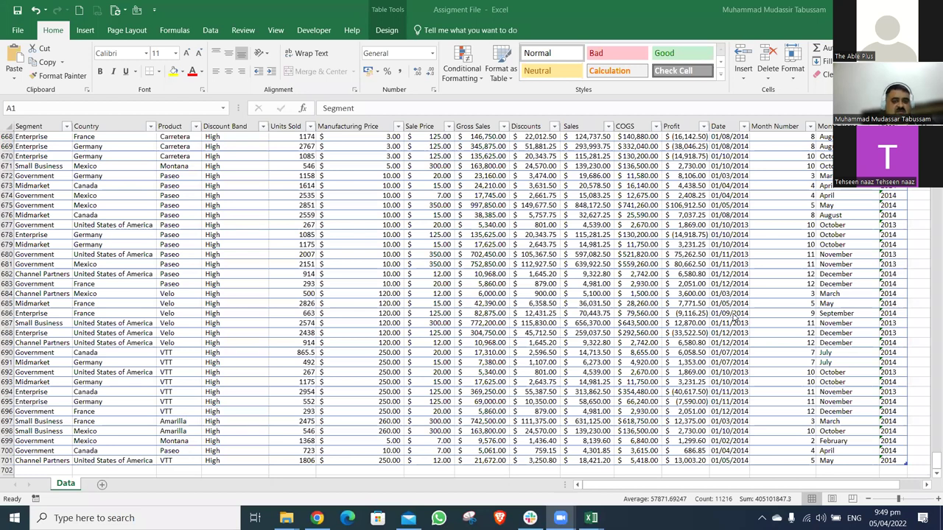
key(alt+Tab)
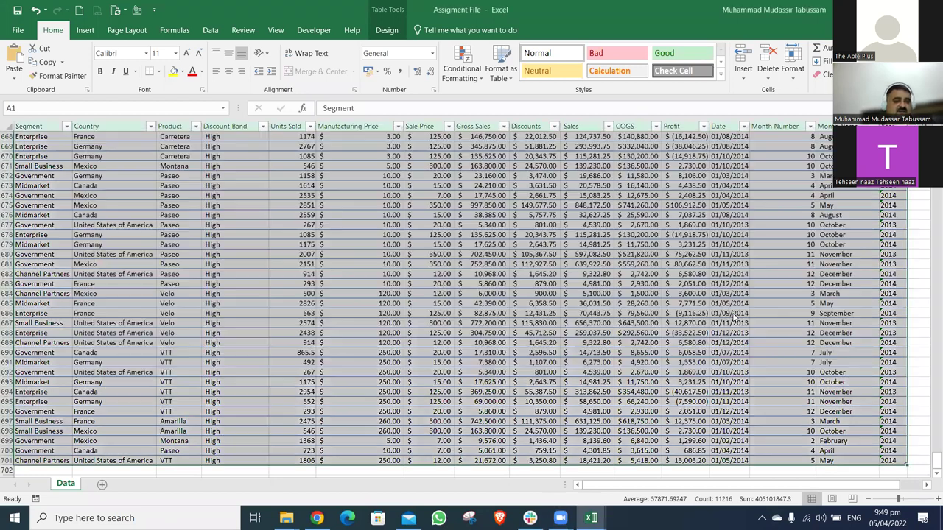
key(alt+Tab)
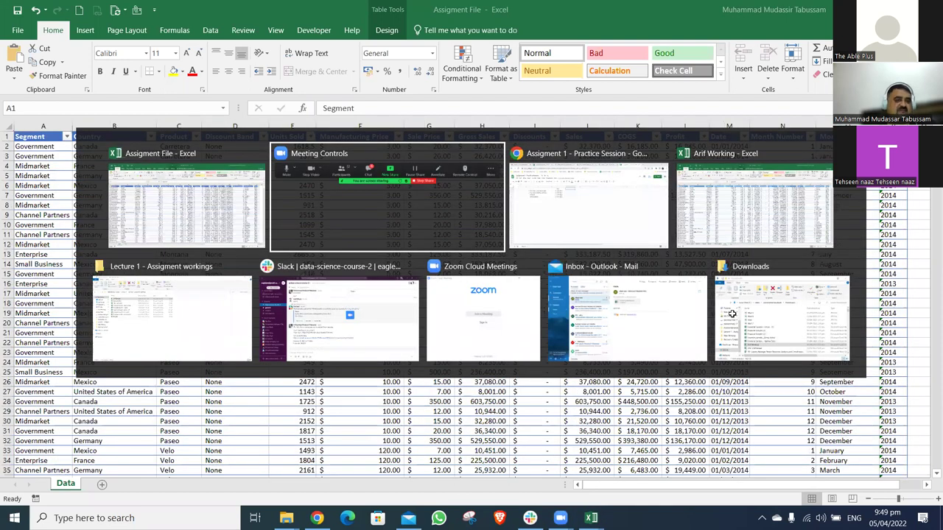
key(alt+Tab)
key(Left)
key(Left)
key(Right)
key(Down)
key(Up)
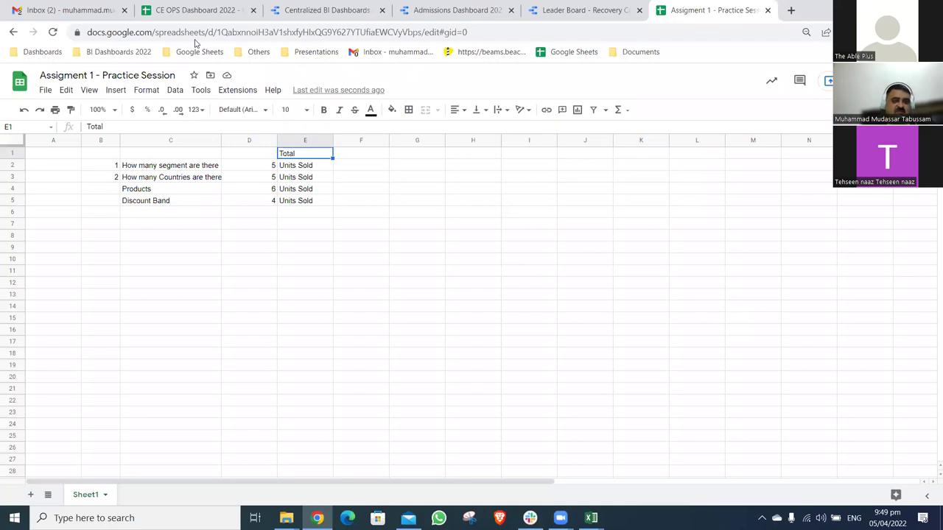
Switch to the assignment workbook in Excel and create a PivotTable from the whole financials table on a new worksheet
key(alt+Tab)
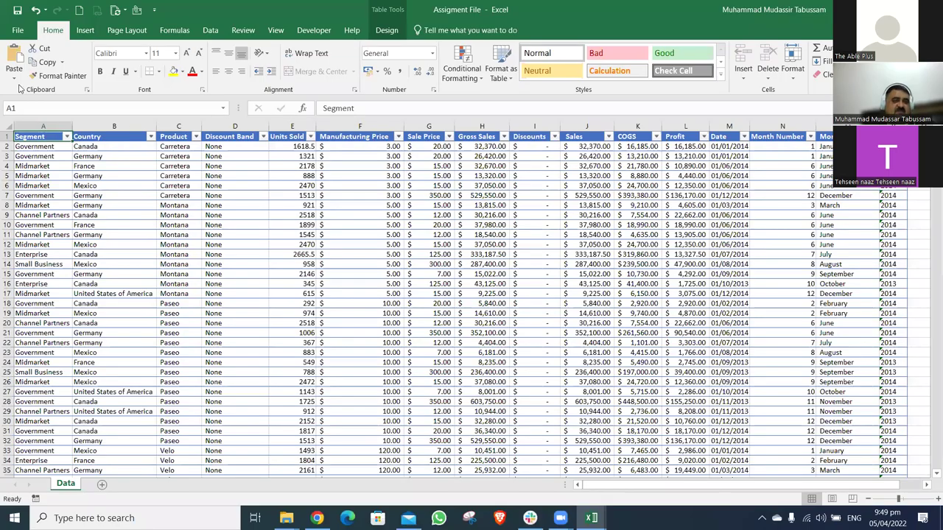
key(ctrl+shift+End)
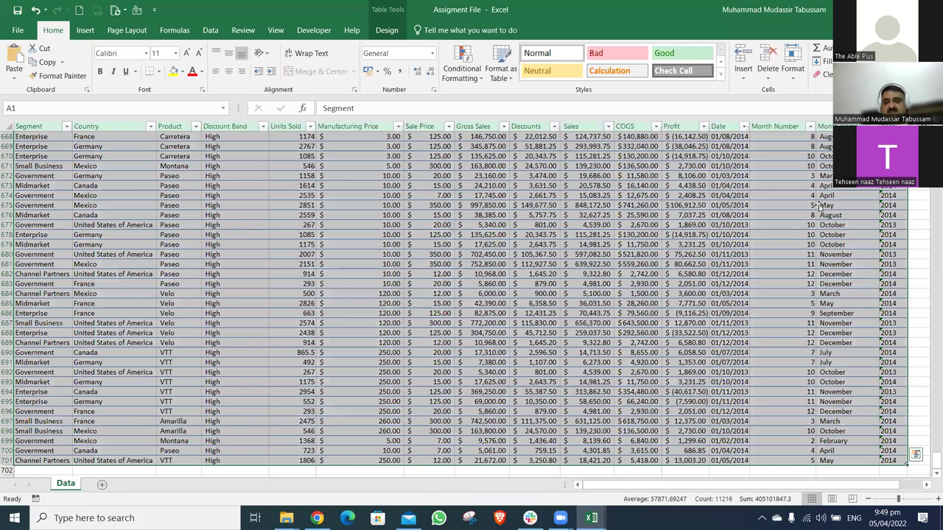
key(alt+n)
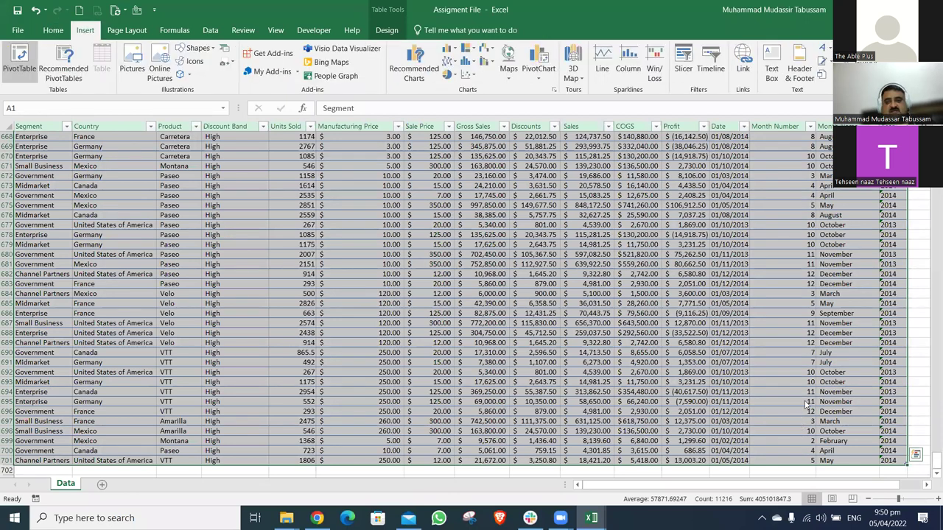
key(v)
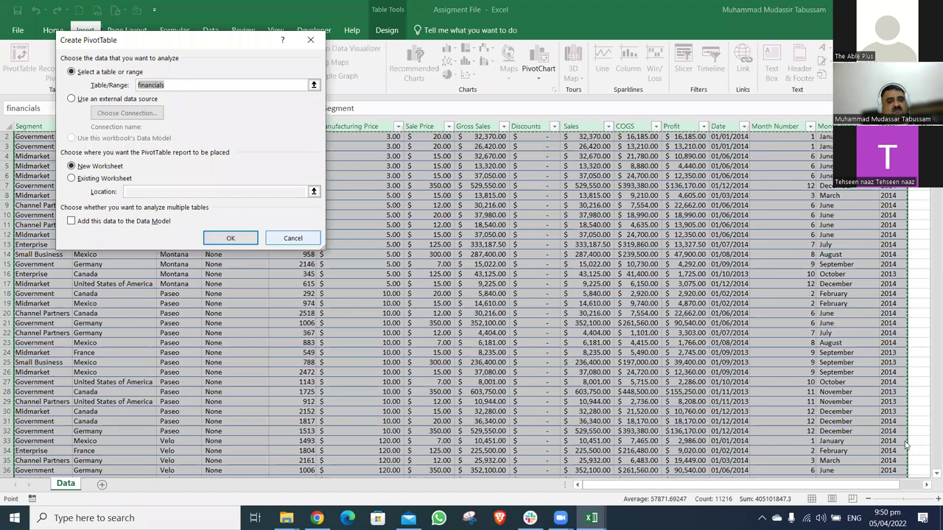
key(Return)
drag(888, 443, 876, 420)
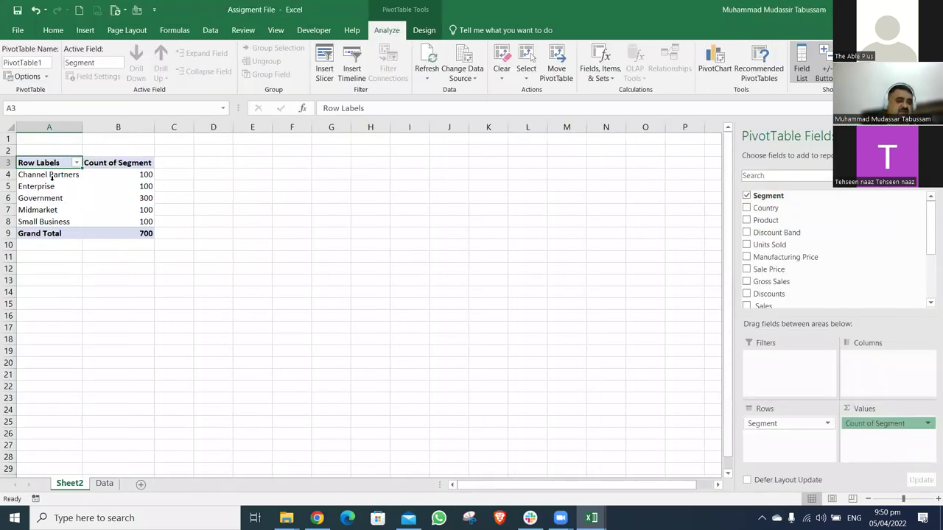
key(ctrl+z)
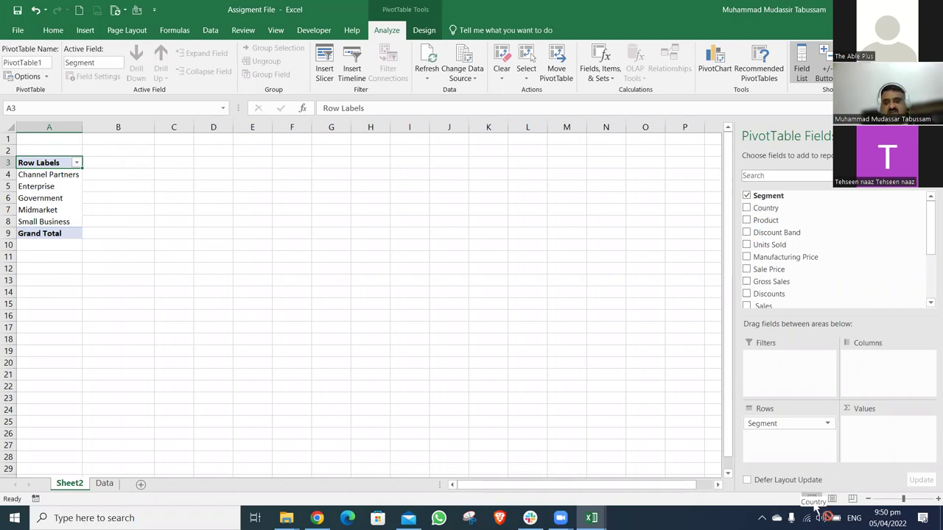
drag(784, 451, 881, 359)
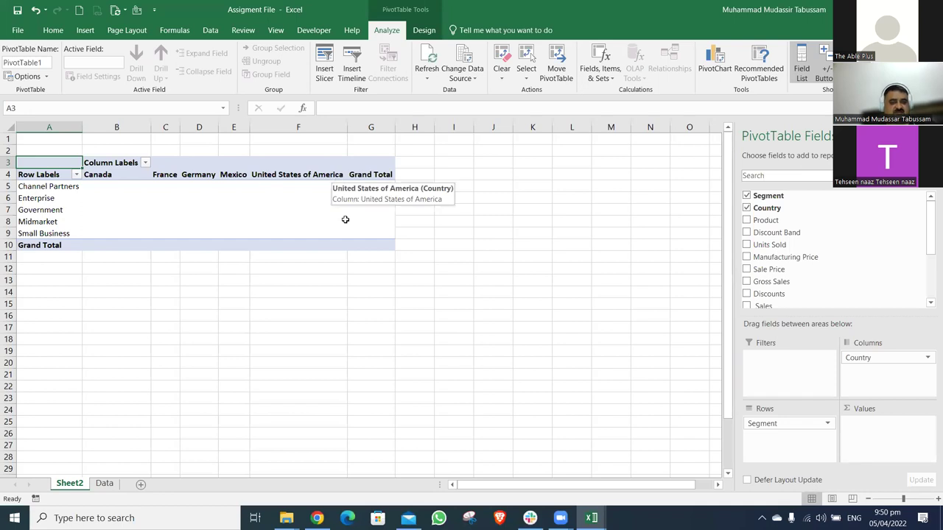
key(alt+Tab)
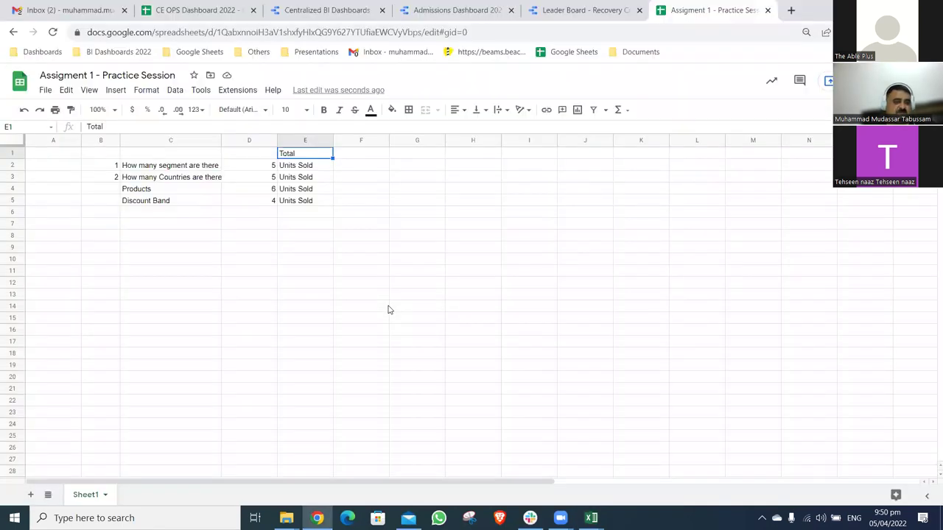
key(alt+Tab)
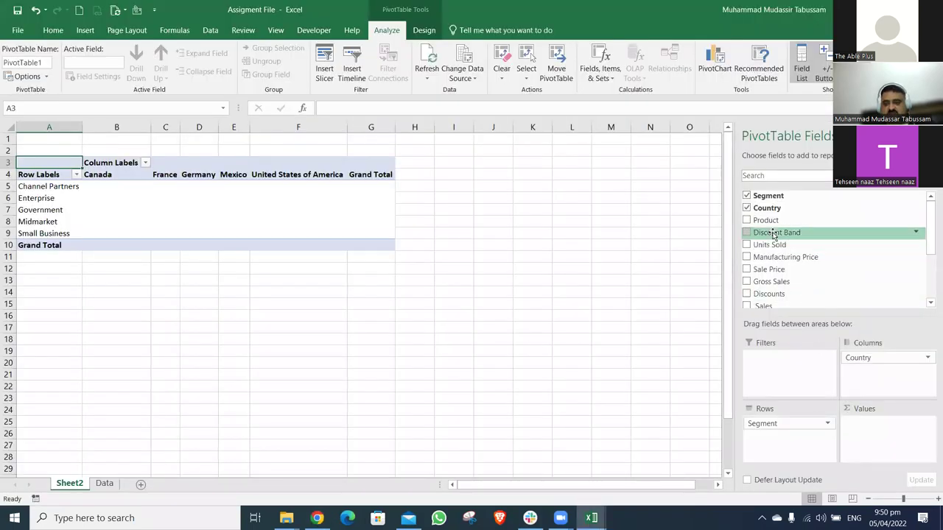
drag(771, 225, 649, 358)
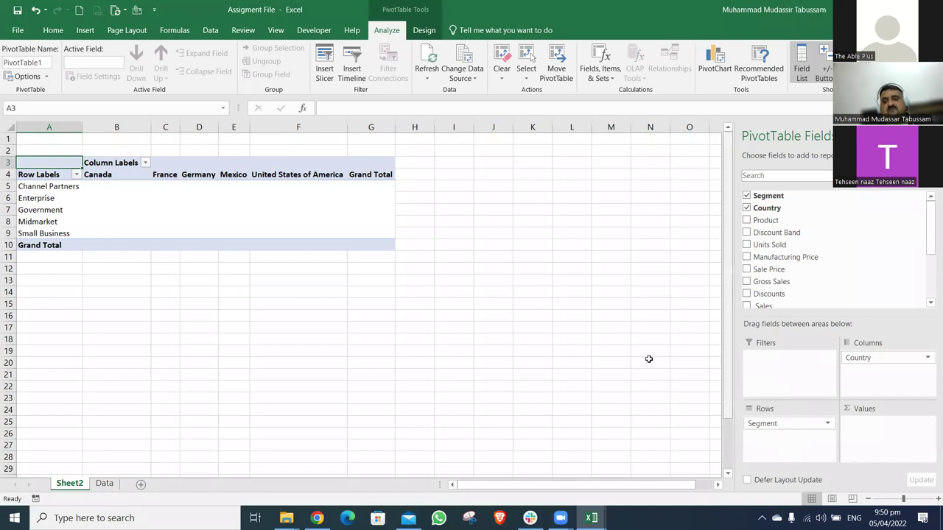
drag(767, 423, 650, 360)
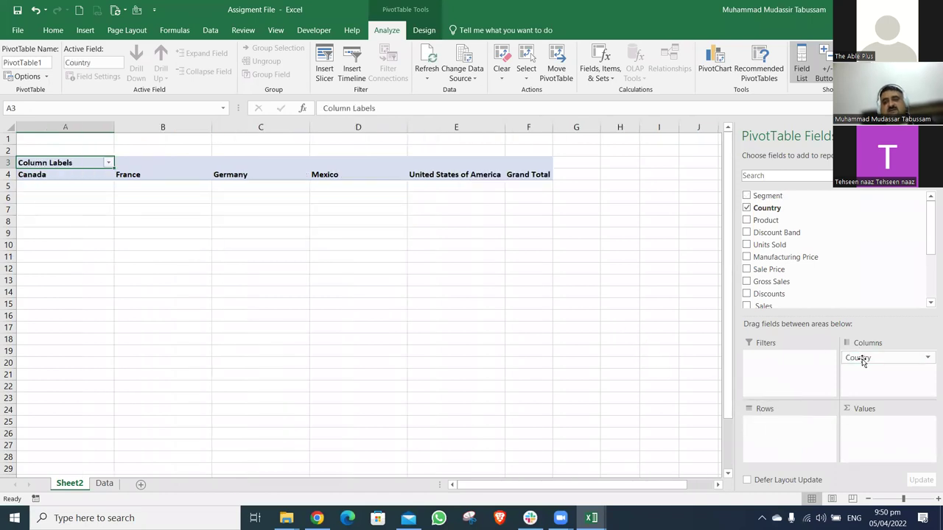
drag(858, 359, 620, 307)
Add Segment, Country, Product and Discount Band, in that order, as row fields of the PivotTable
drag(783, 198, 785, 434)
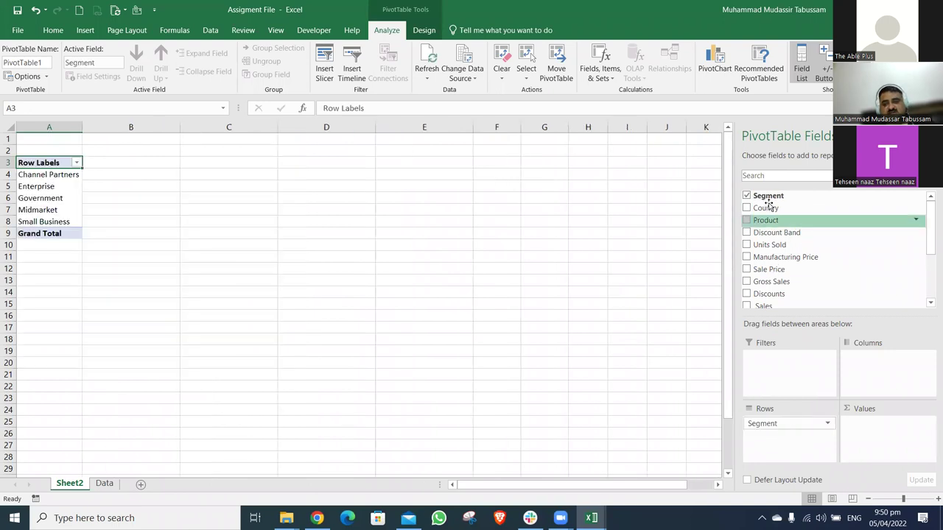
drag(770, 209, 791, 449)
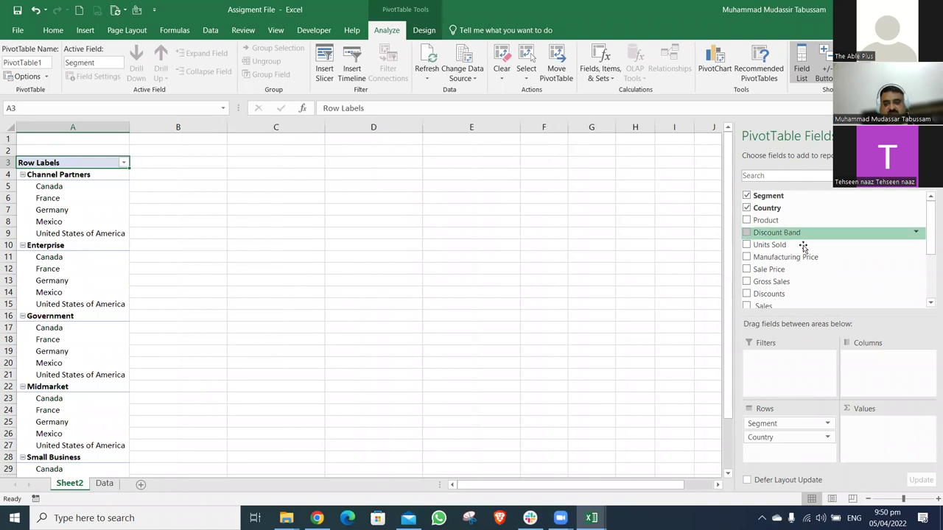
click(771, 221)
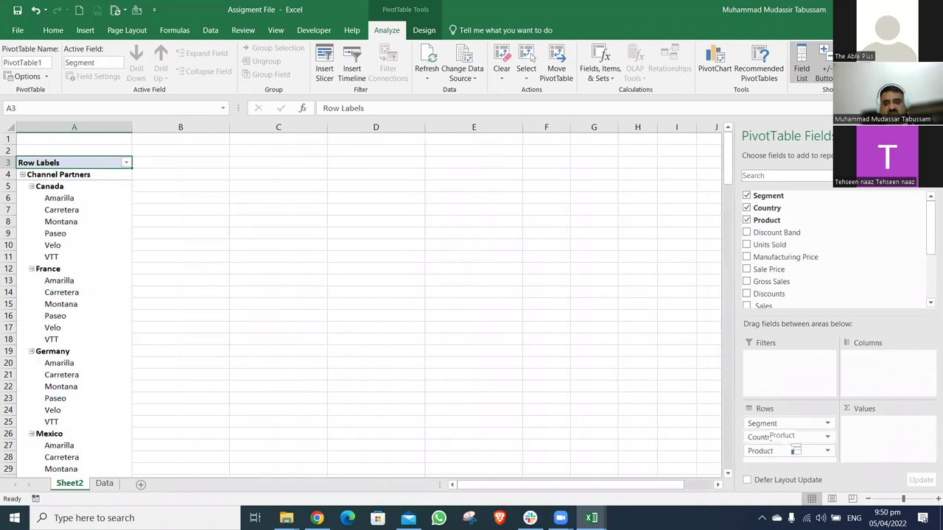
drag(778, 233, 759, 459)
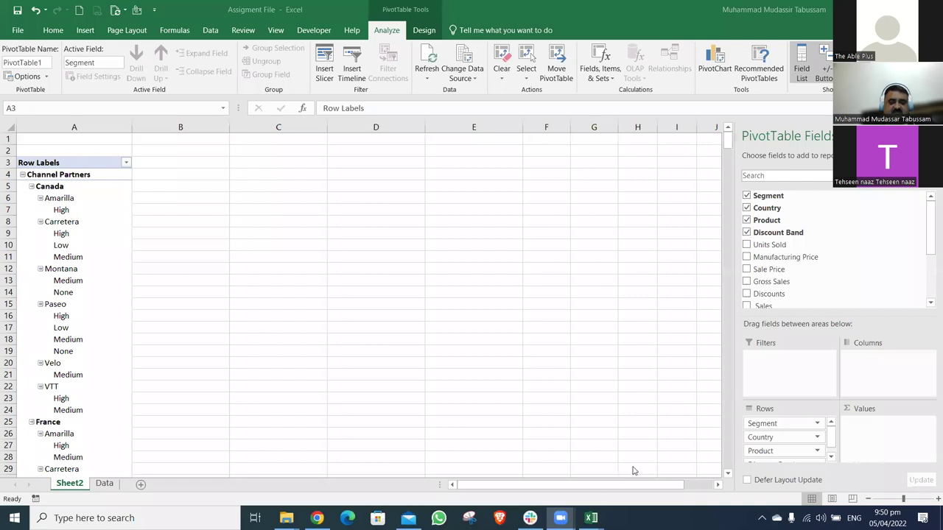
key(super+d)
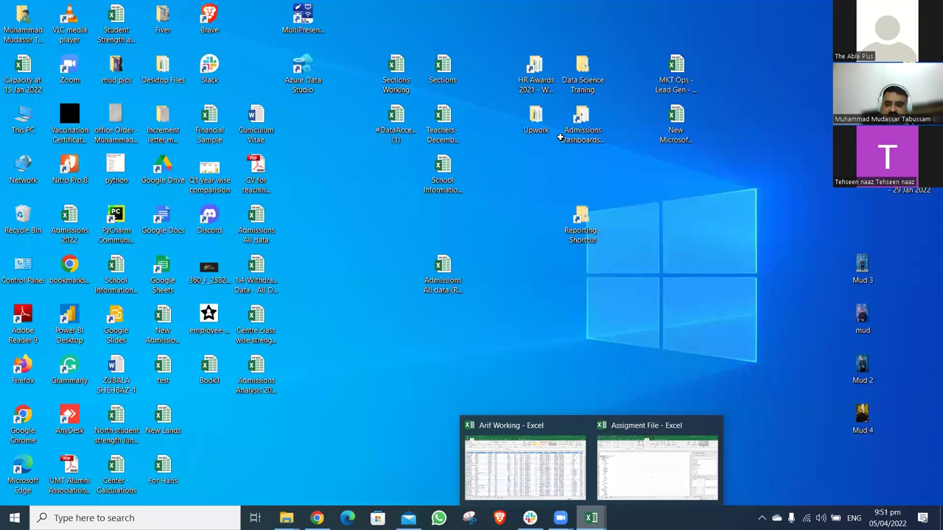
key(Return)
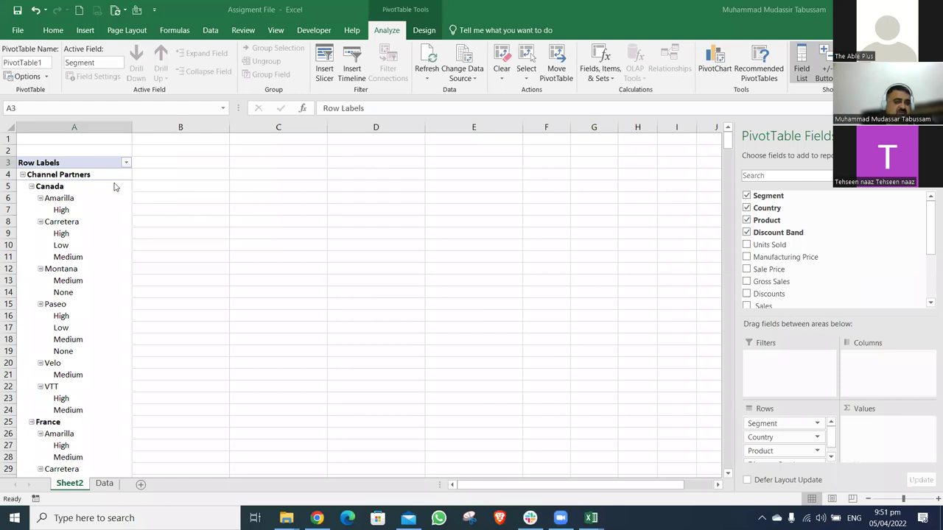
Show the PivotTable in tabular form and turn off its subtotals
click(41, 198)
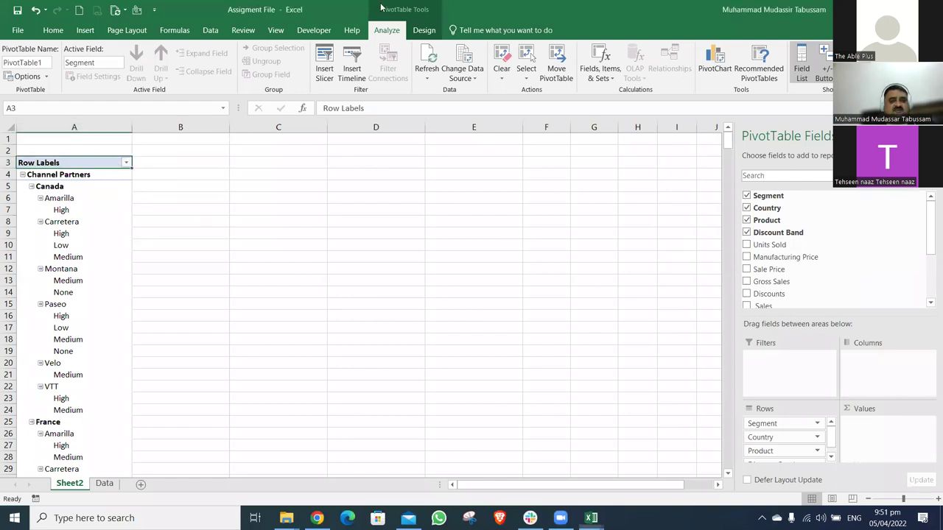
click(423, 29)
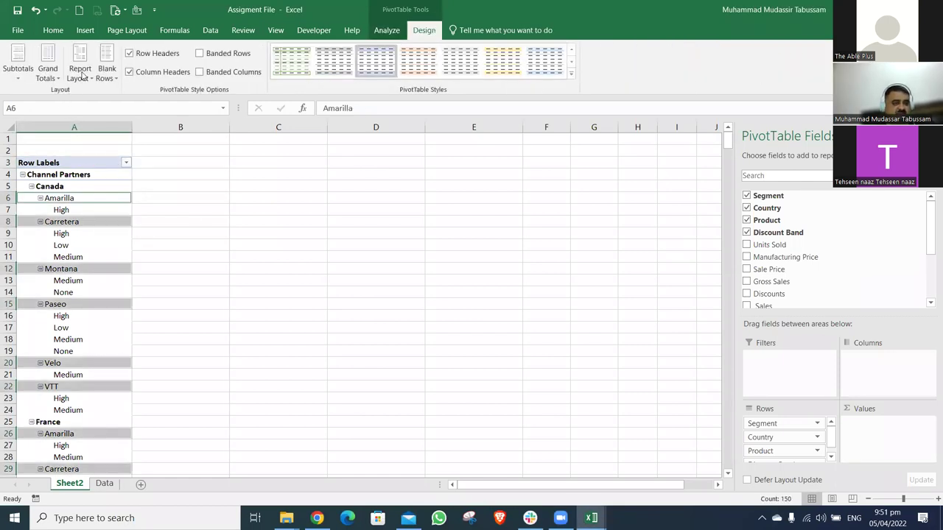
click(80, 70)
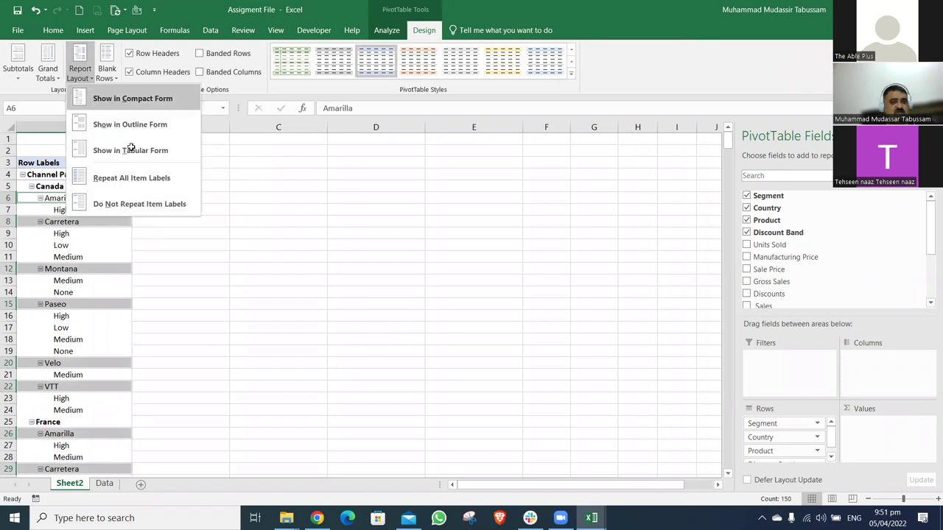
click(131, 150)
click(22, 83)
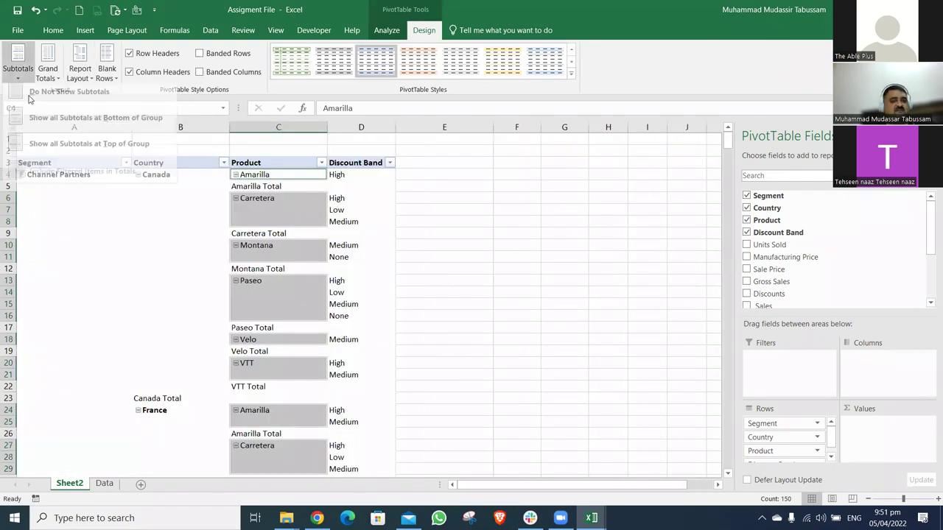
click(34, 100)
Repeat all item labels in the PivotTable's Segment, Country and Product columns
click(77, 74)
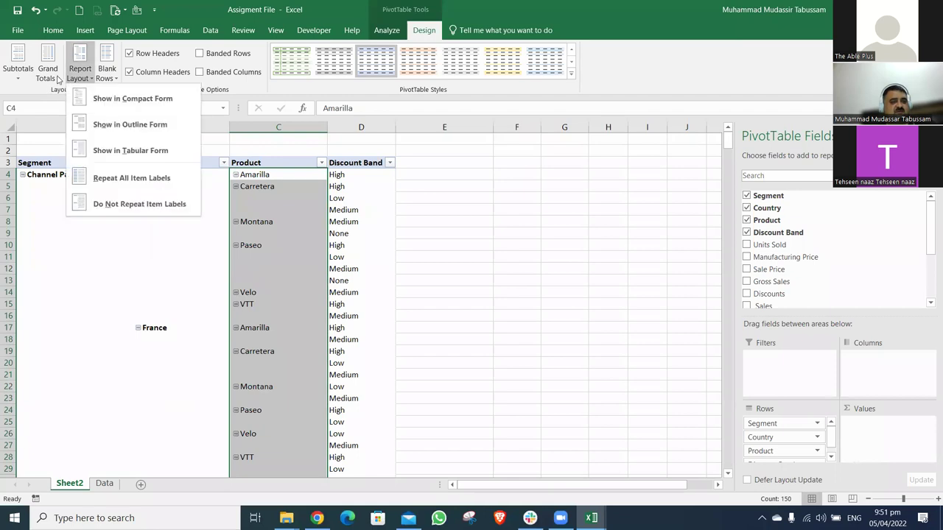
click(131, 178)
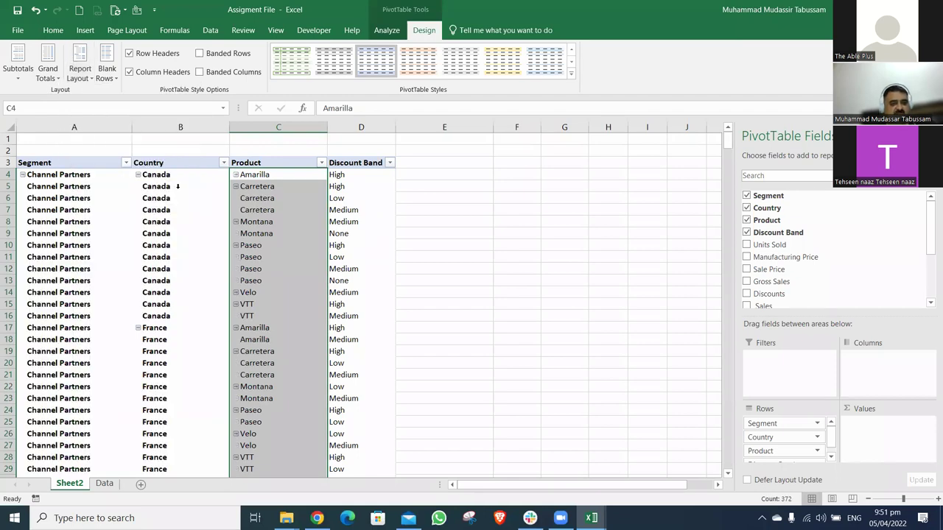
key(Down)
key(Down)
key(Right)
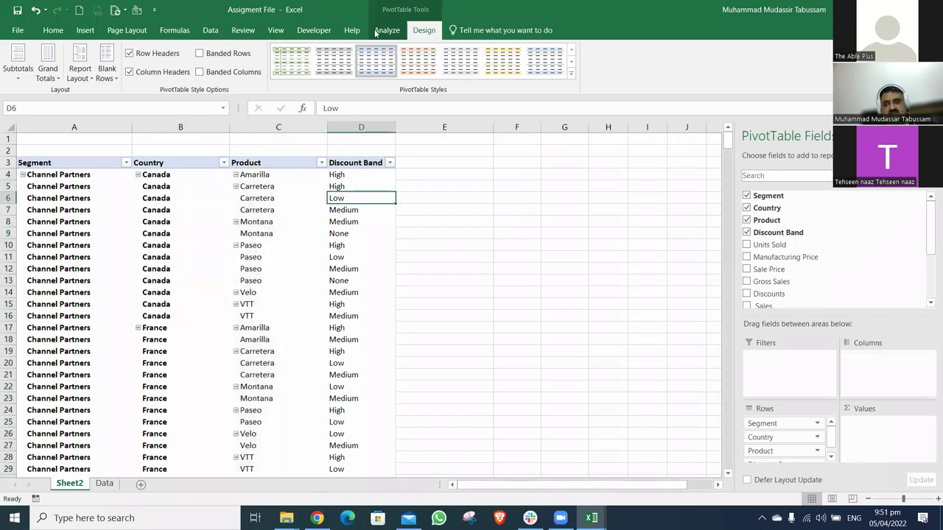
Hide the expand and collapse buttons of the PivotTable while keeping the field list displayed
click(387, 29)
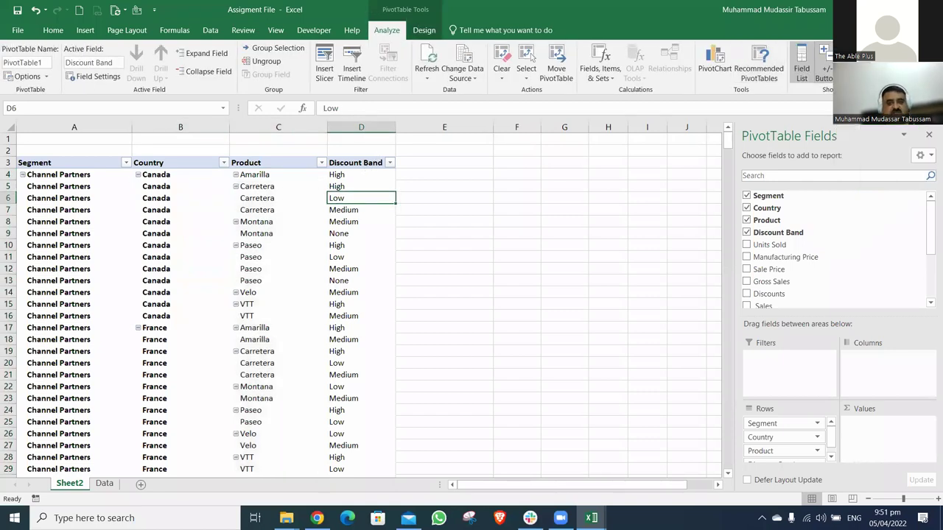
click(801, 64)
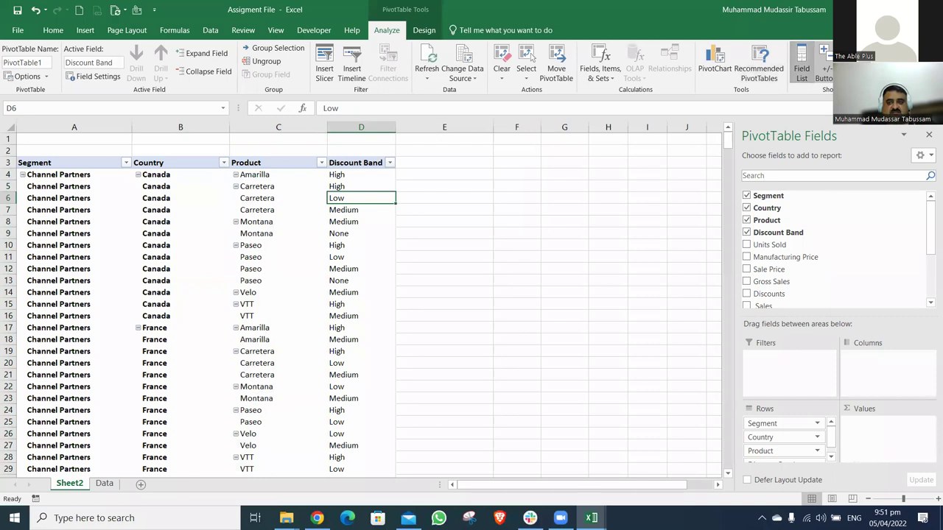
click(823, 65)
click(803, 66)
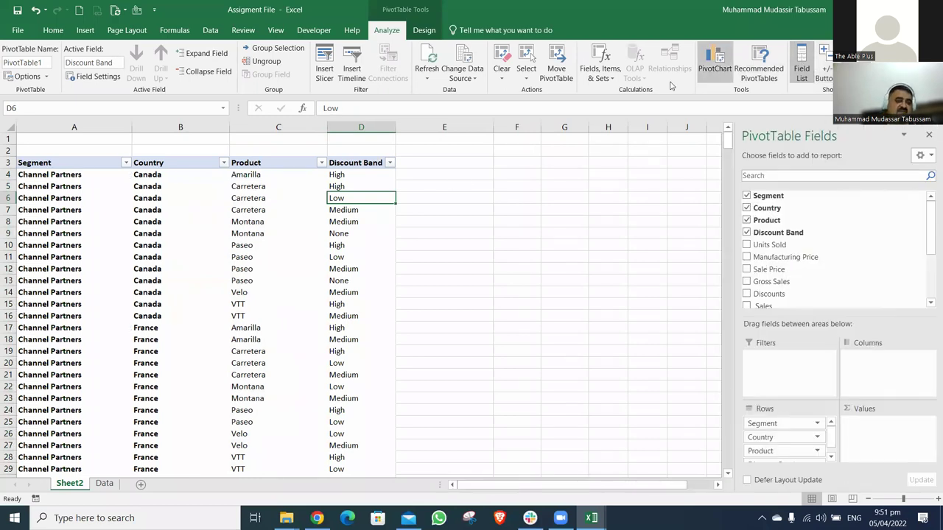
Inspect the PivotTable's rows down to the Grand Total and return to its first Segment entry
click(450, 193)
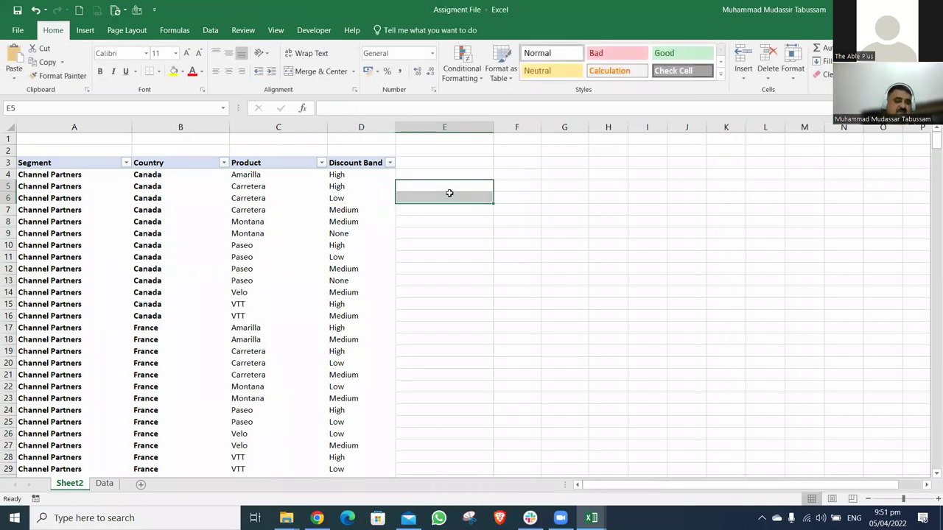
key(ctrl+z)
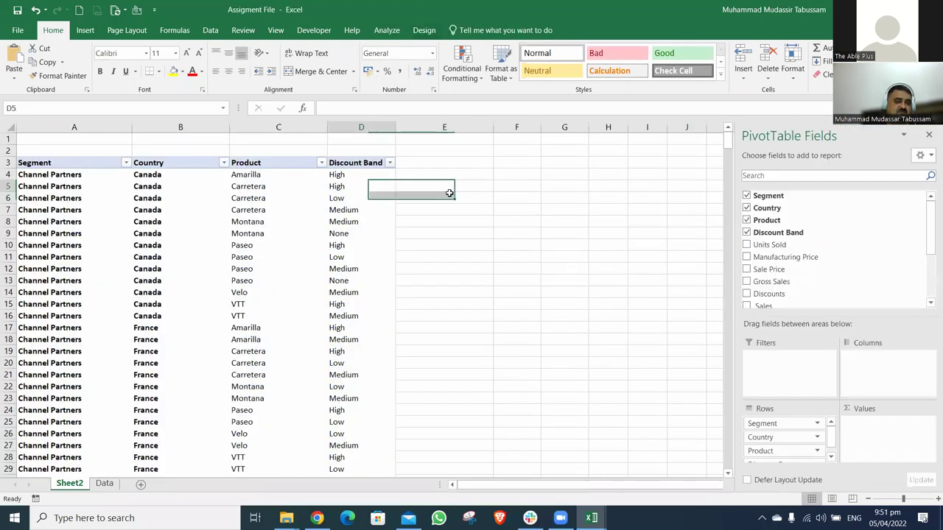
key(ctrl+Up)
key(Down)
key(ctrl+Down)
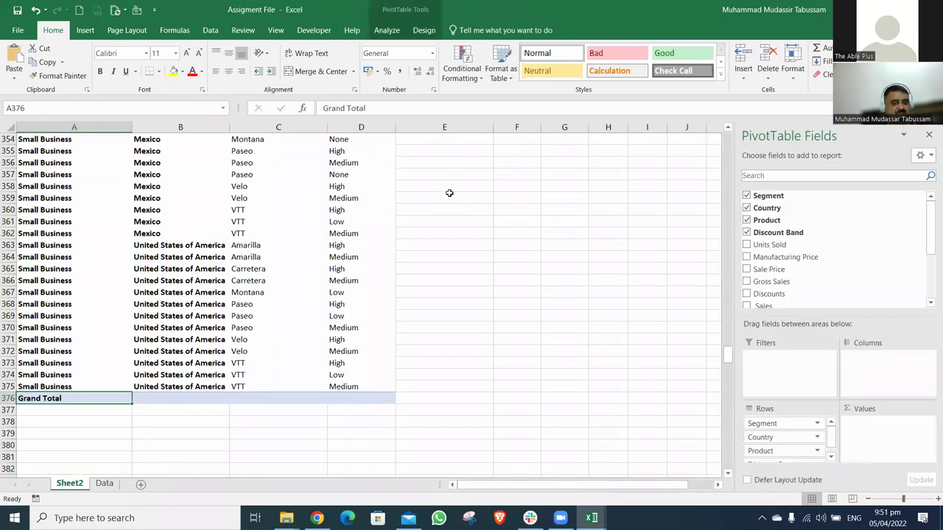
key(ctrl+Up)
key(Down)
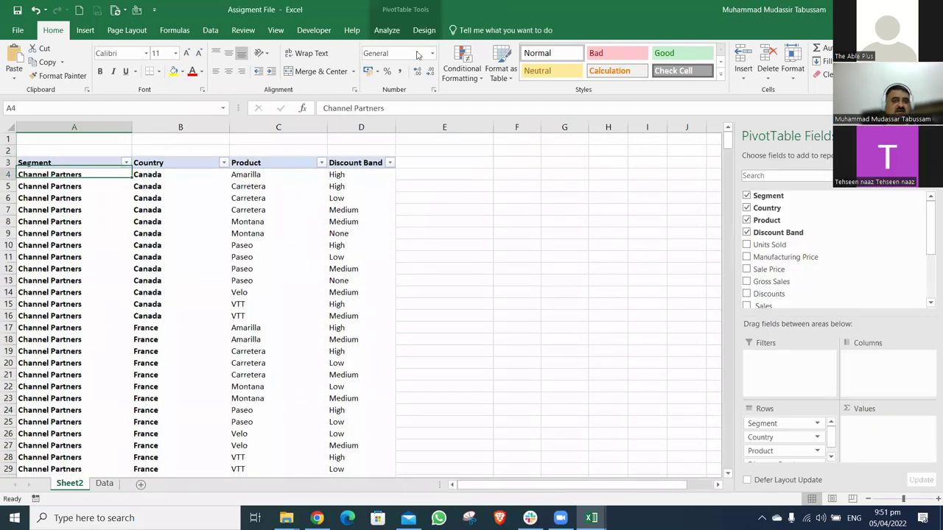
Show the PivotTable in outline form and stop repeating its item labels
key(Right)
key(Right)
key(Right)
key(Down)
key(Down)
click(424, 33)
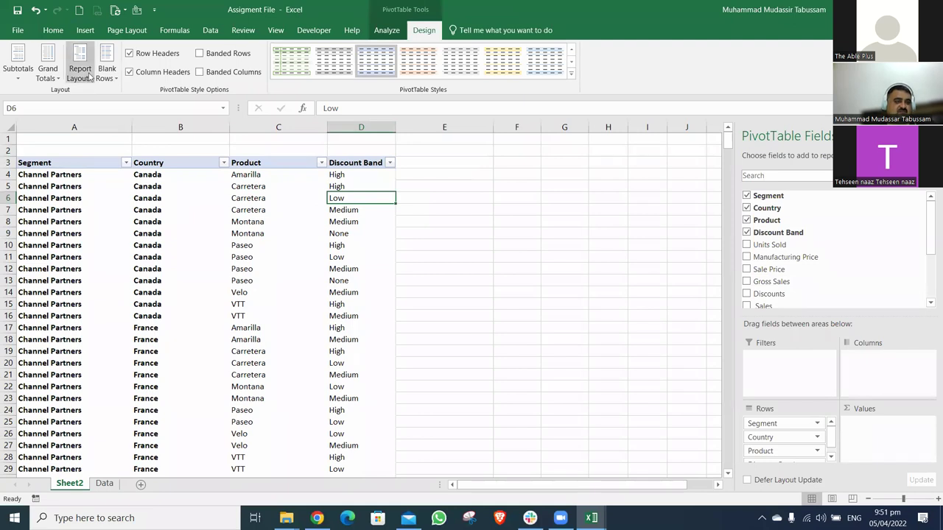
click(92, 81)
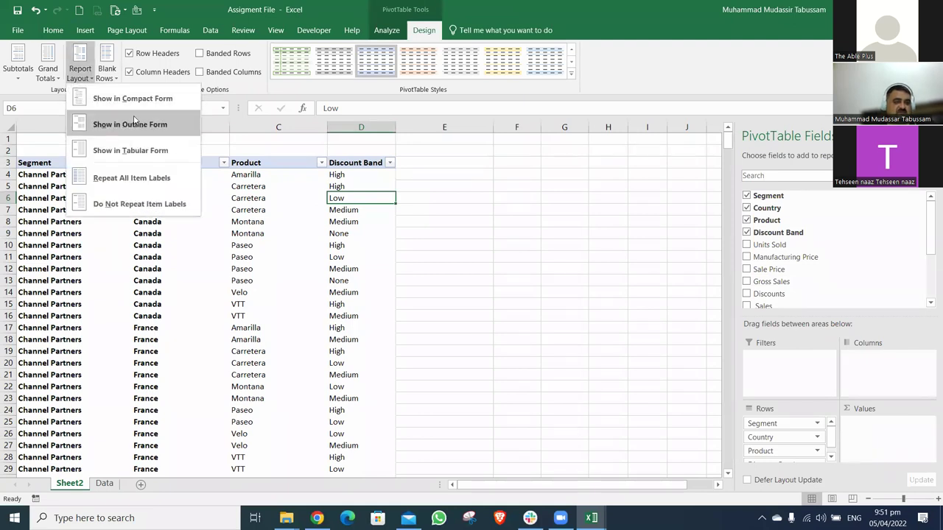
click(146, 124)
click(91, 76)
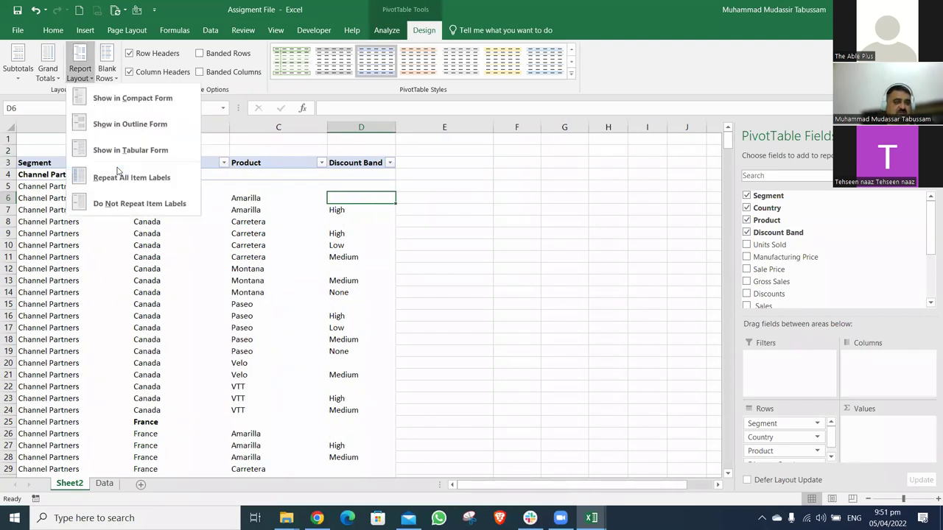
click(123, 203)
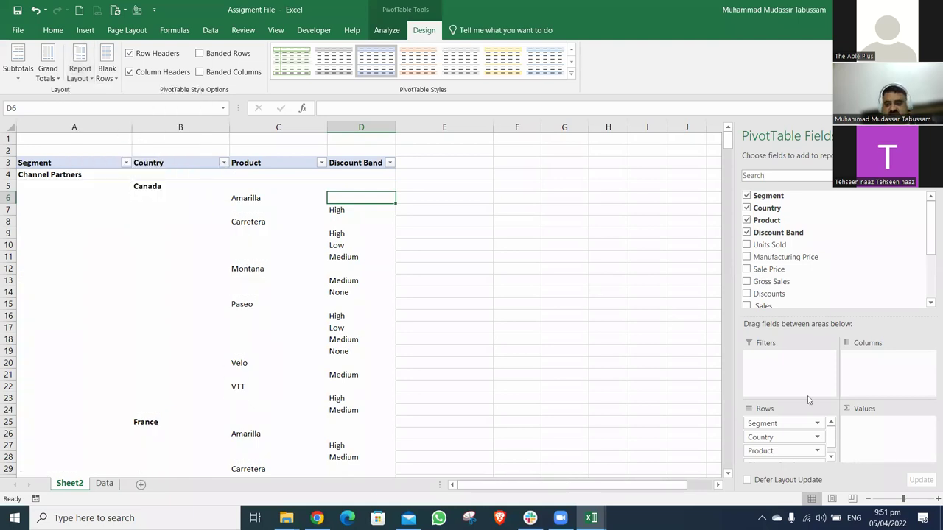
Remove Discount Band from the PivotTable and move the Segment field from the rows to the columns
scroll(806, 450, down, 1)
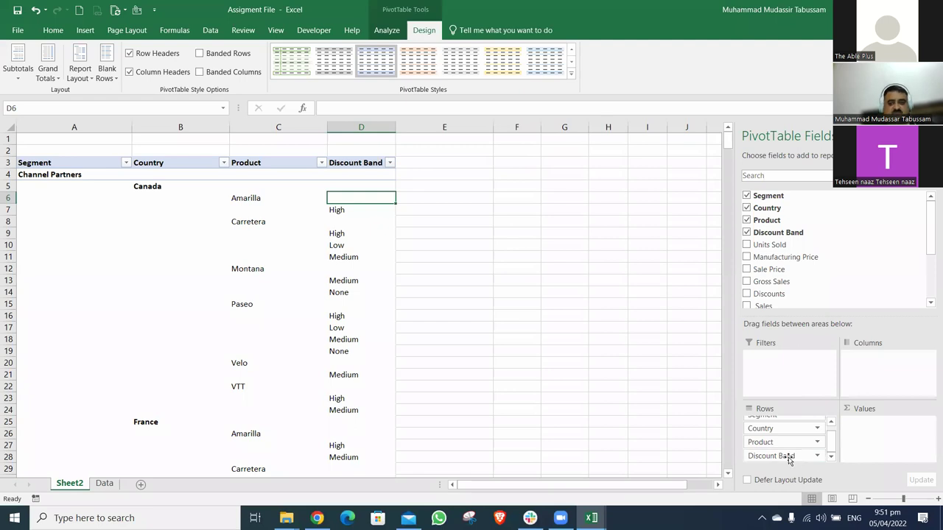
drag(807, 457, 649, 373)
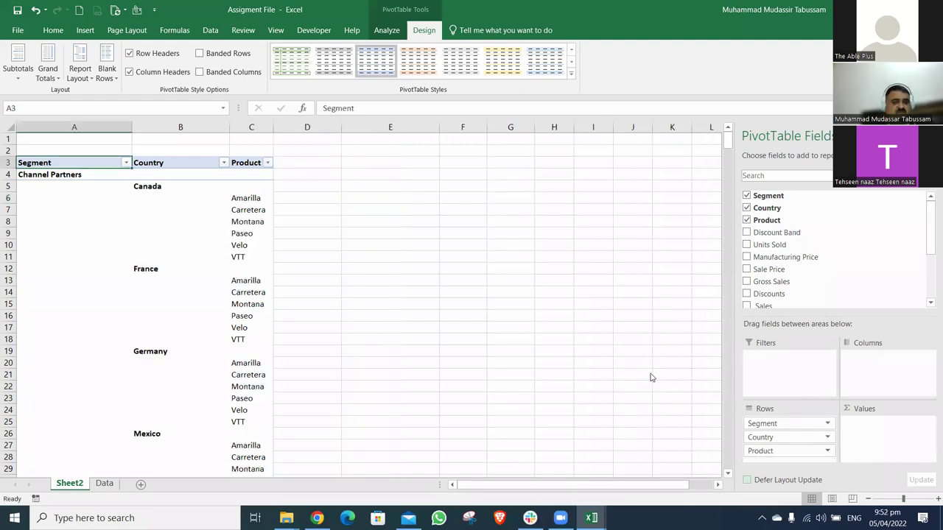
drag(812, 426, 867, 380)
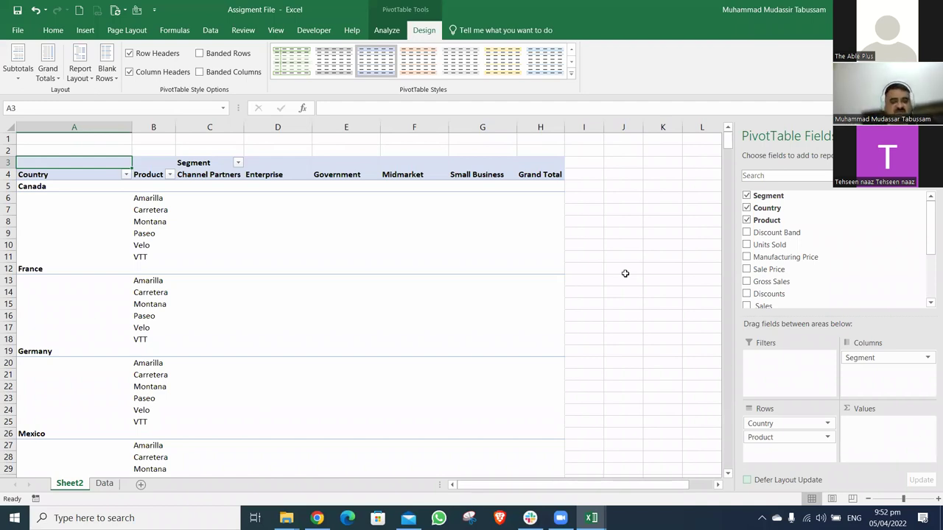
Switch to the other Excel workbook and examine the Segment, Country, Product and Discount Band columns of its Data sheet
key(alt+Tab)
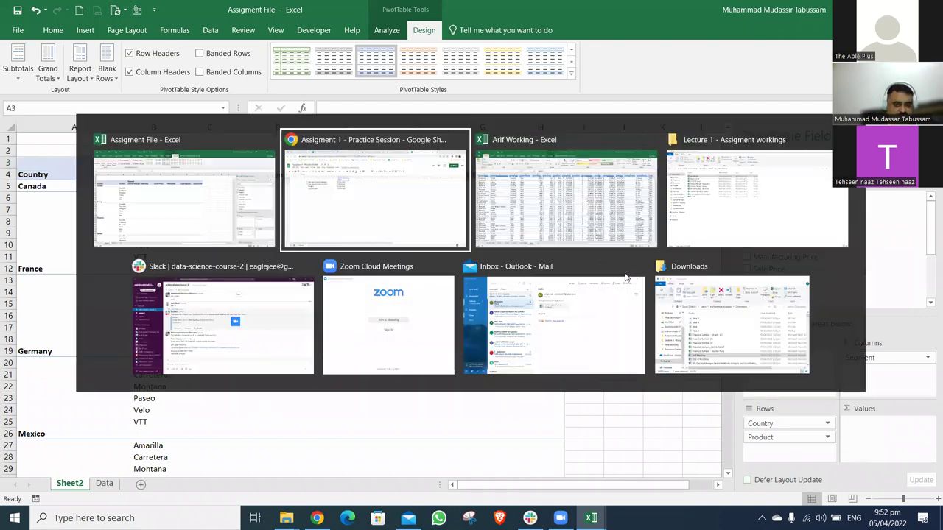
key(alt+Tab)
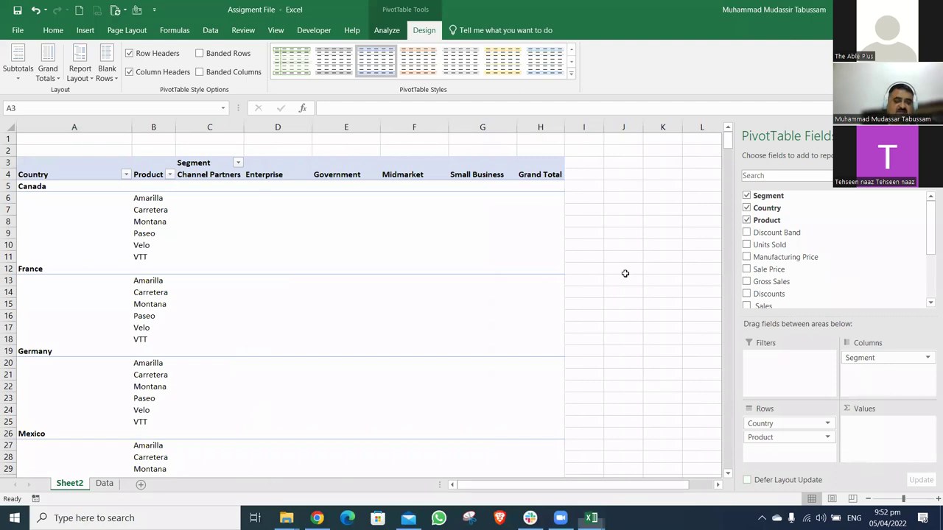
key(alt+Tab)
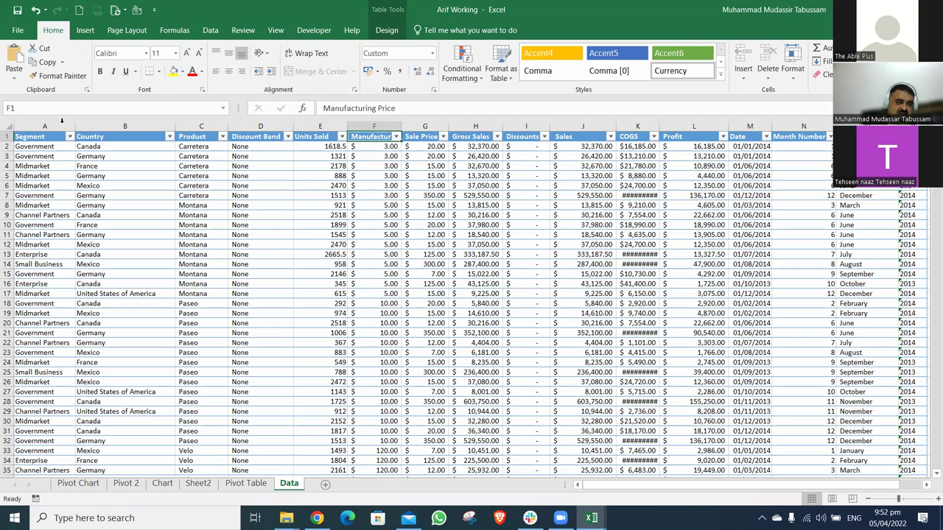
click(101, 125)
click(62, 125)
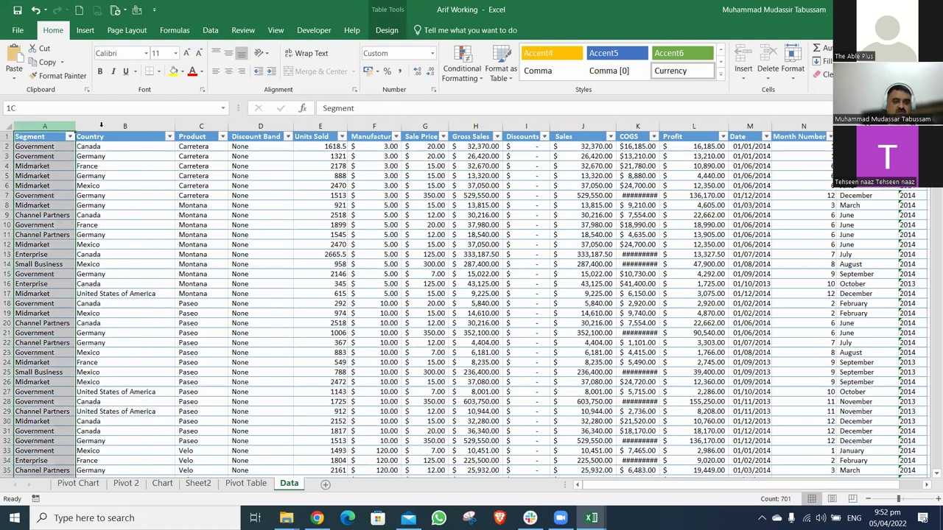
click(183, 124)
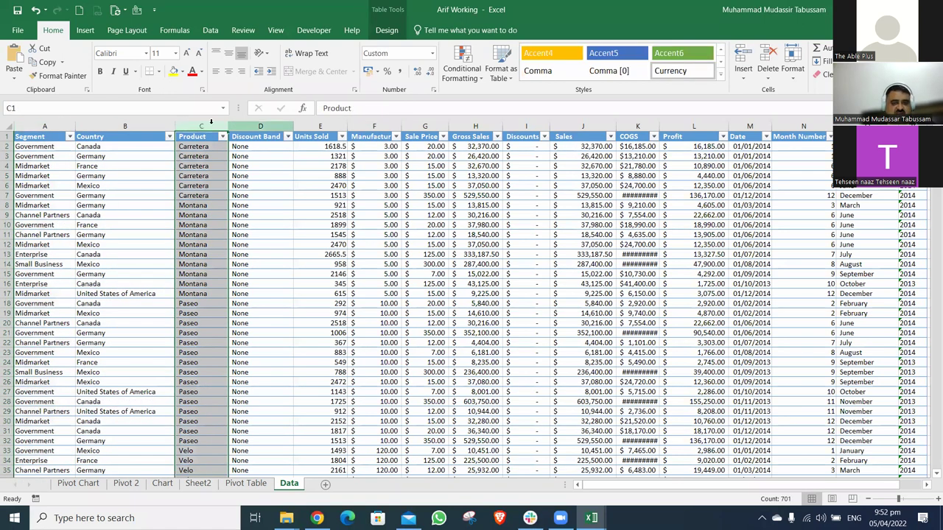
click(260, 127)
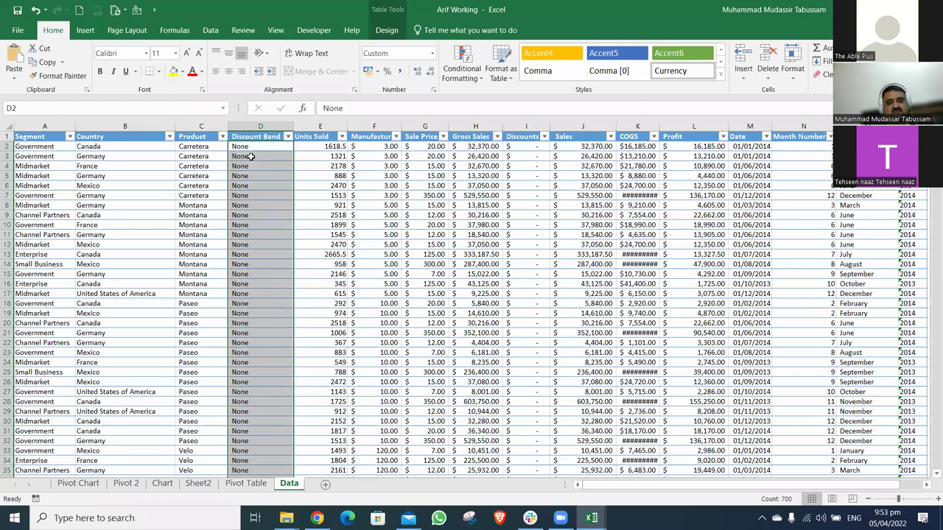
Go through the text category headers starting from Segment in row 1 and return to cell A1
drag(42, 147, 42, 137)
click(42, 137)
key(shift+Right)
key(shift+Right)
key(shift+Right)
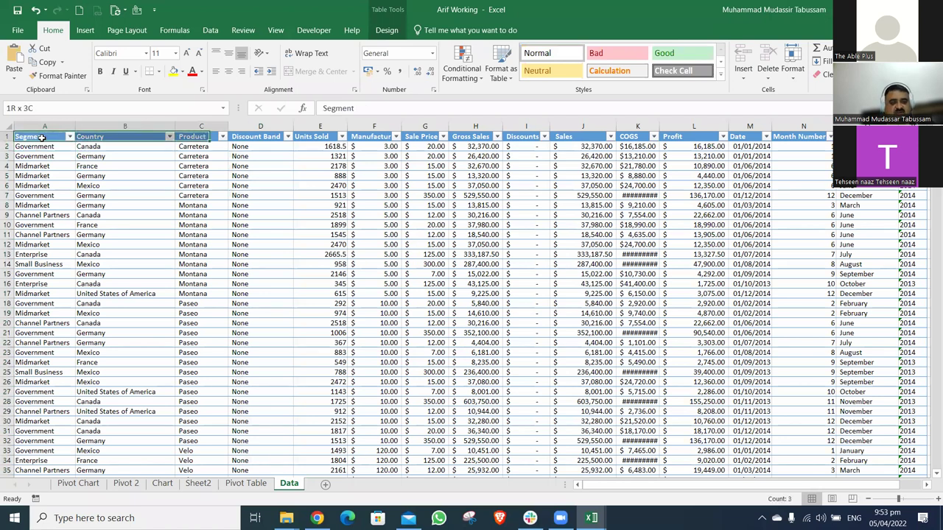
key(ctrl+a)
key(ctrl+Home)
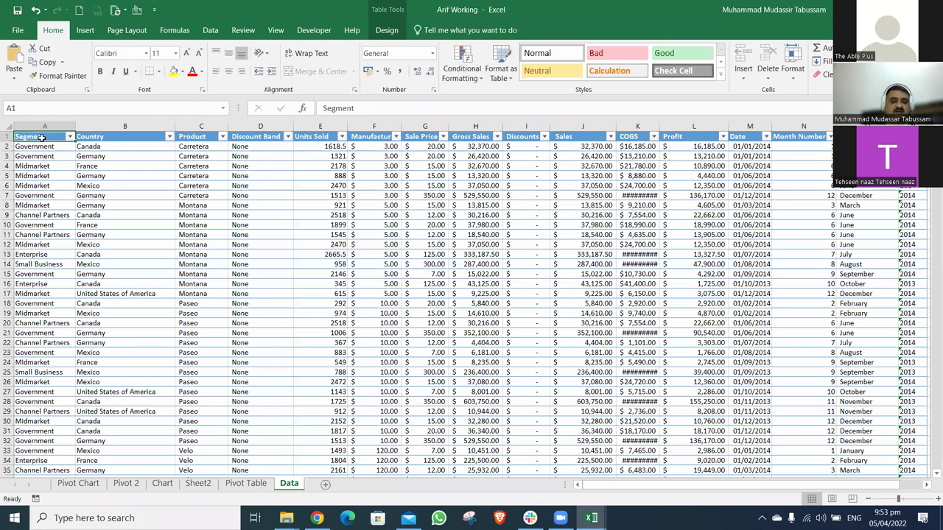
Fill the Data sheet's header cells from Units Sold through Year with yellow and colour their text red
key(Right)
key(Right)
key(Right)
key(Right)
key(shift+Right)
key(shift+Right)
key(shift+Right)
key(shift+Right)
key(shift+Right)
key(shift+Right)
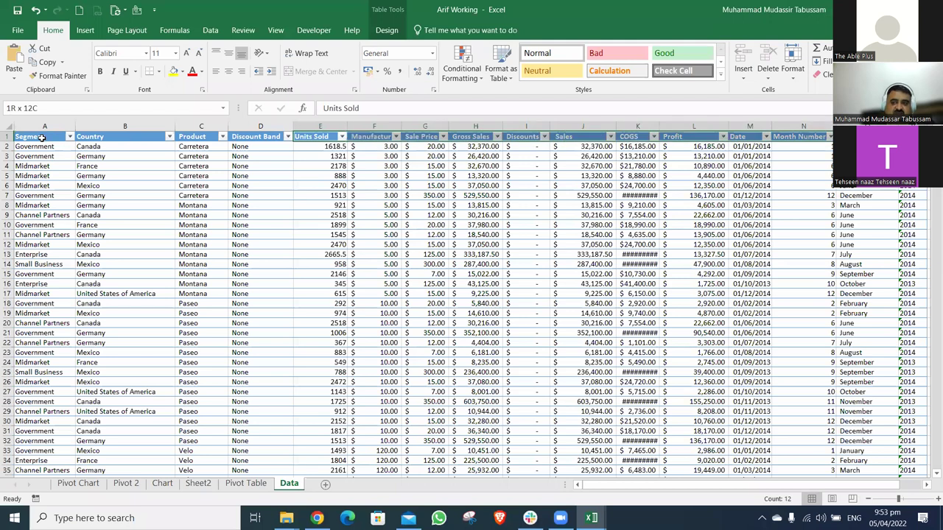
key(shift+Left)
key(shift+Left)
key(shift+Left)
key(shift+Left)
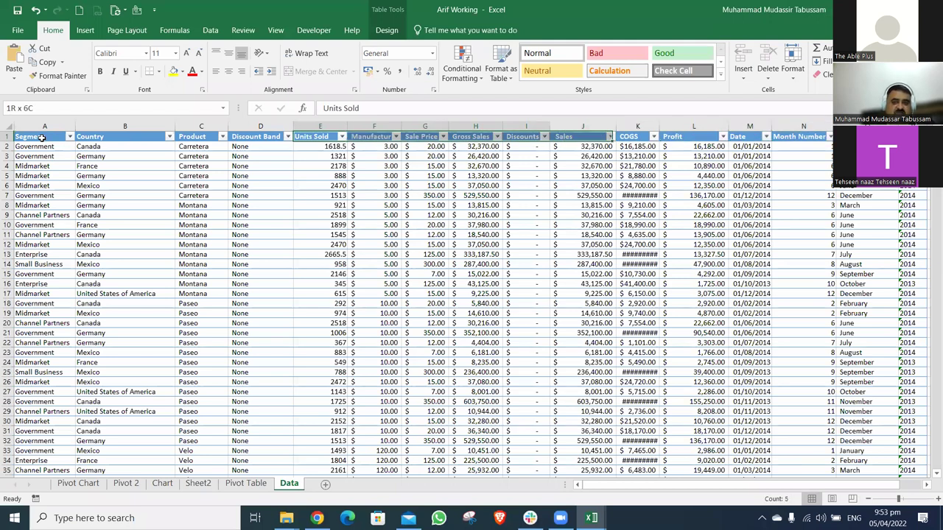
key(shift+Right)
key(shift+Right)
key(shift+Right)
key(shift+Right)
key(shift+Right)
key(shift+Right)
key(shift+Right)
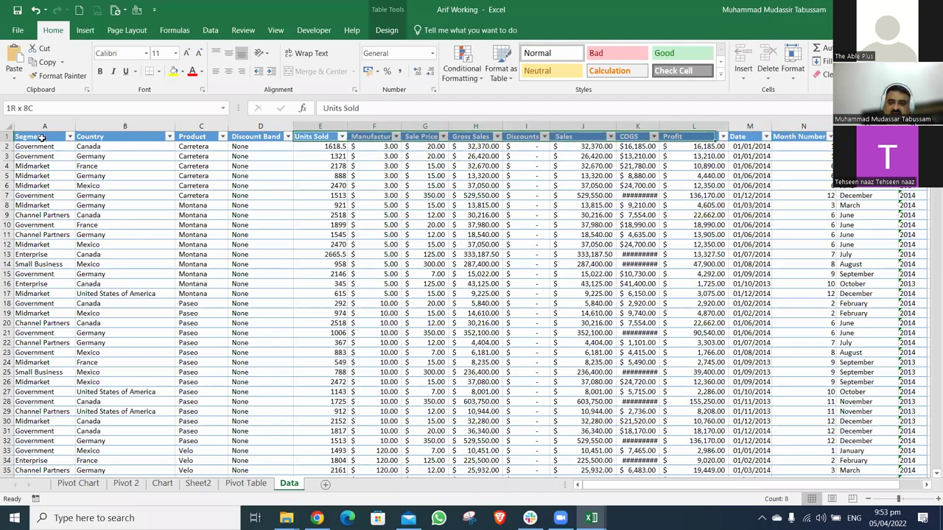
key(shift+Right)
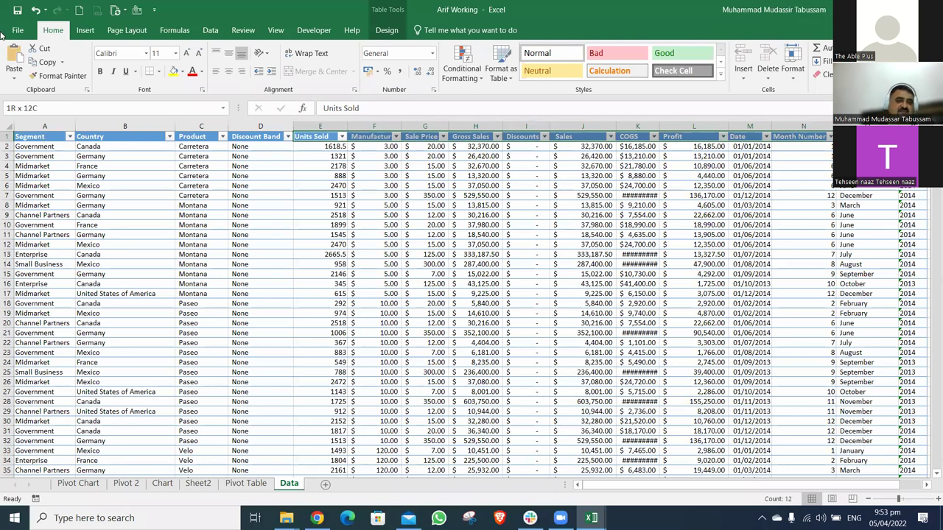
click(174, 71)
click(194, 72)
click(201, 72)
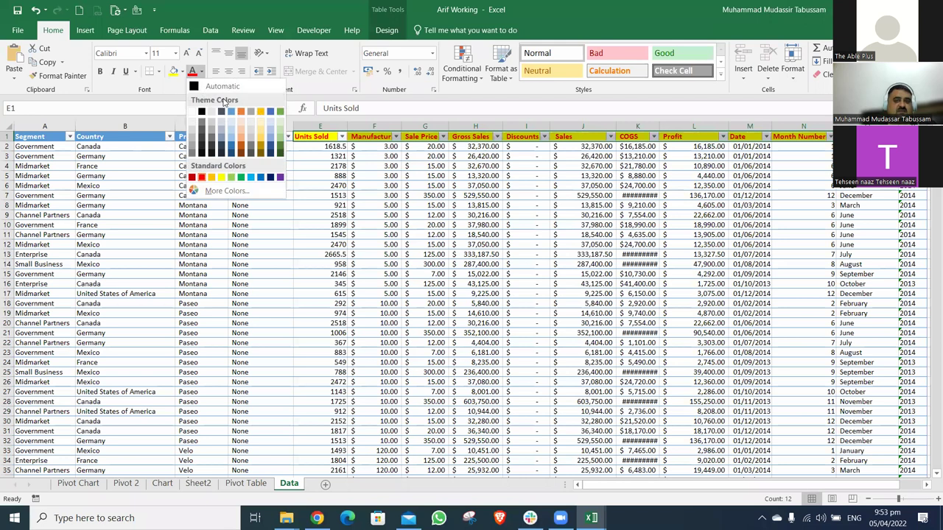
key(Escape)
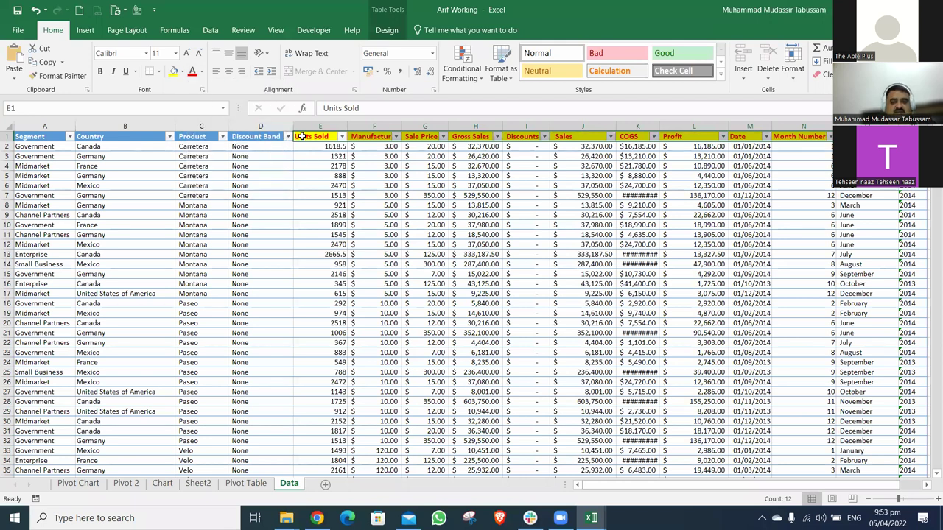
key(shift+BackSpace)
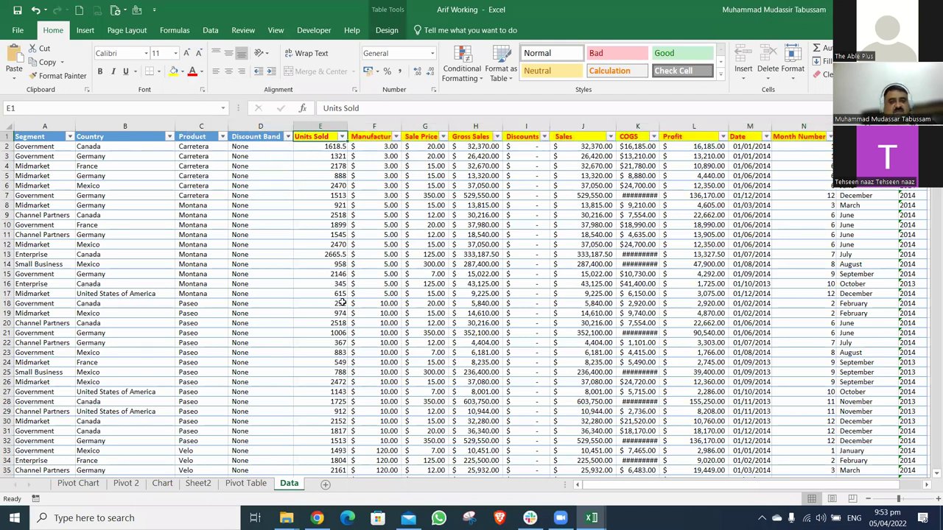
key(ctrl+Right)
key(ctrl+Left)
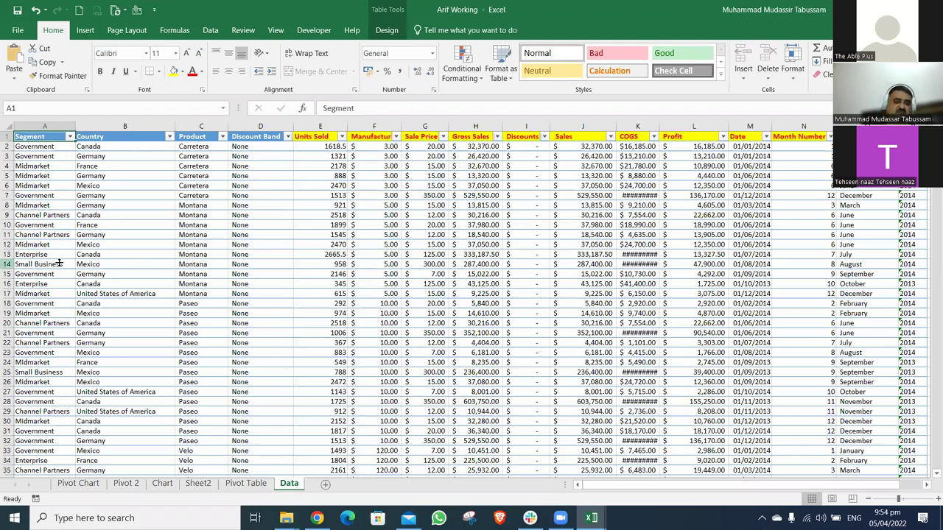
Delete the Pivot Chart sheet from the workbook
ctrl+click(92, 486)
right_click(91, 484)
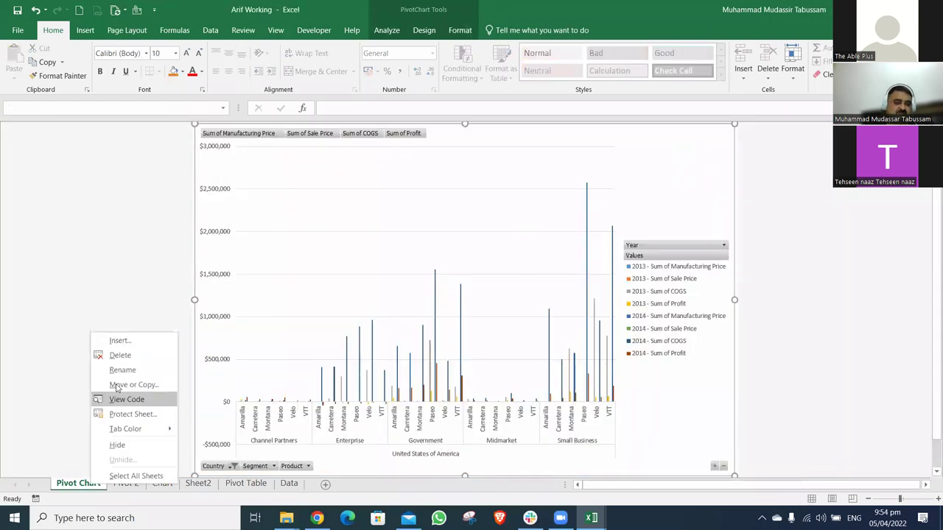
click(121, 356)
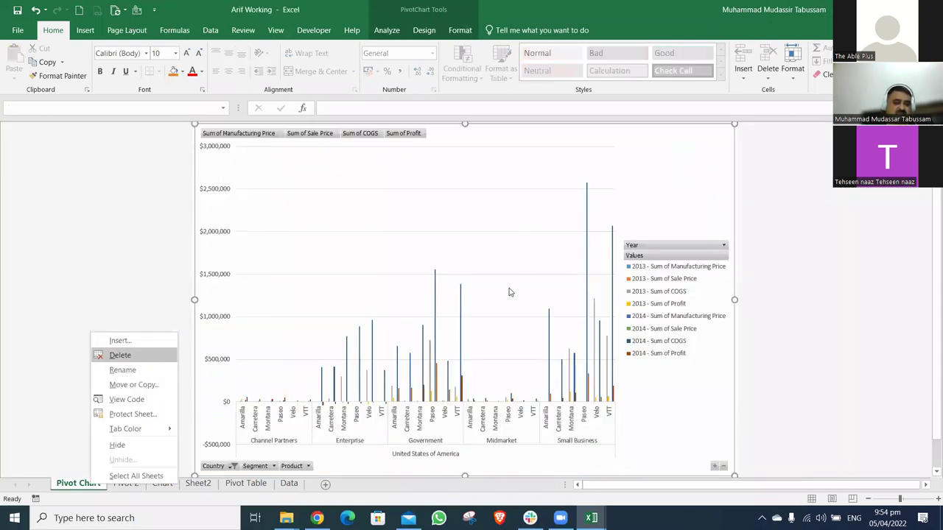
key(Return)
Review the Pivot Table and Pivot 2 sheets and return to the Data sheet
click(201, 484)
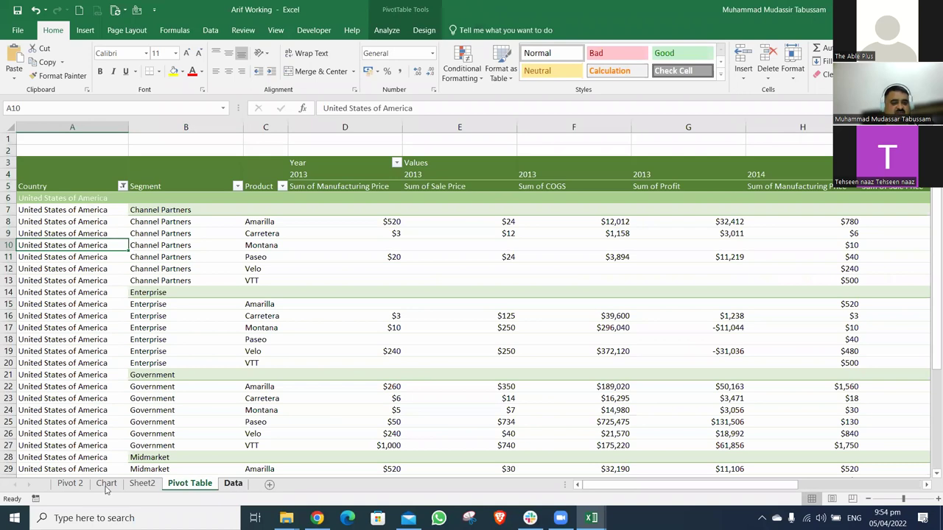
click(77, 492)
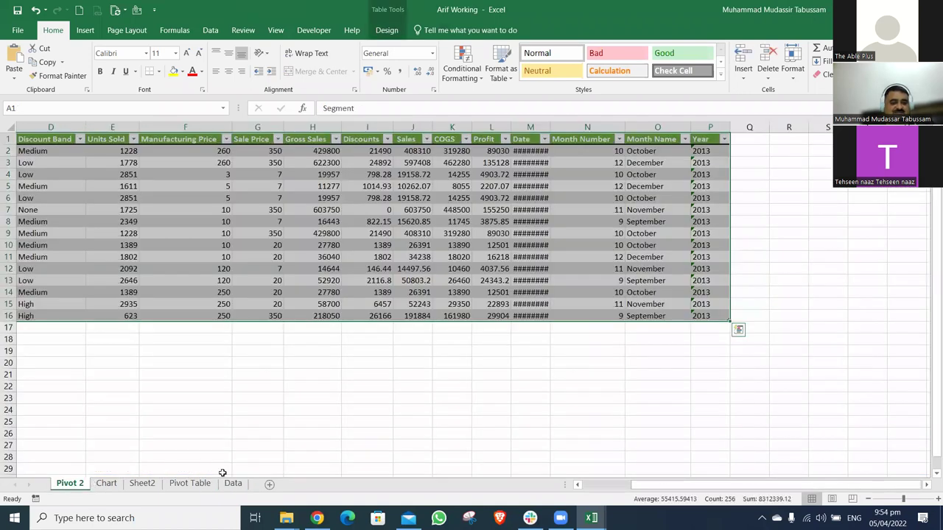
click(234, 485)
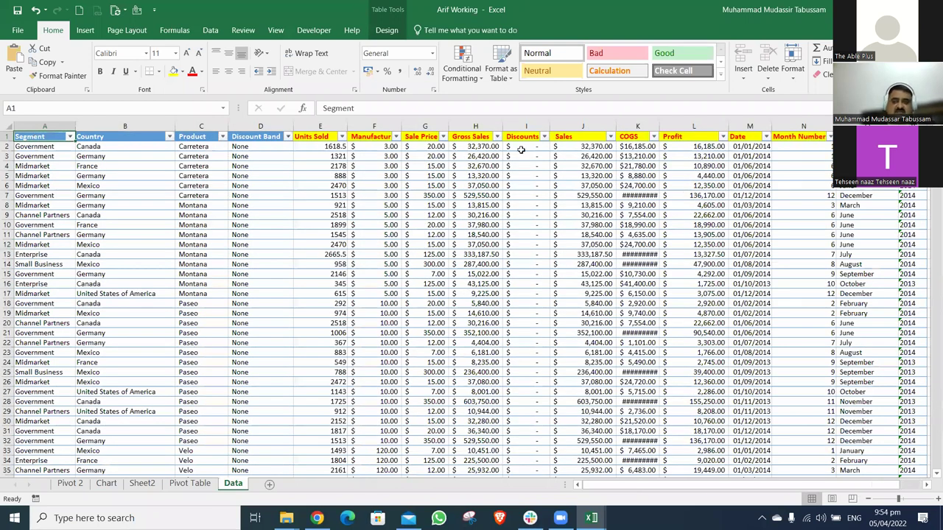
Autofit the widths of all columns in the Data sheet's table so their full contents fit
scroll(884, 294, down, 15)
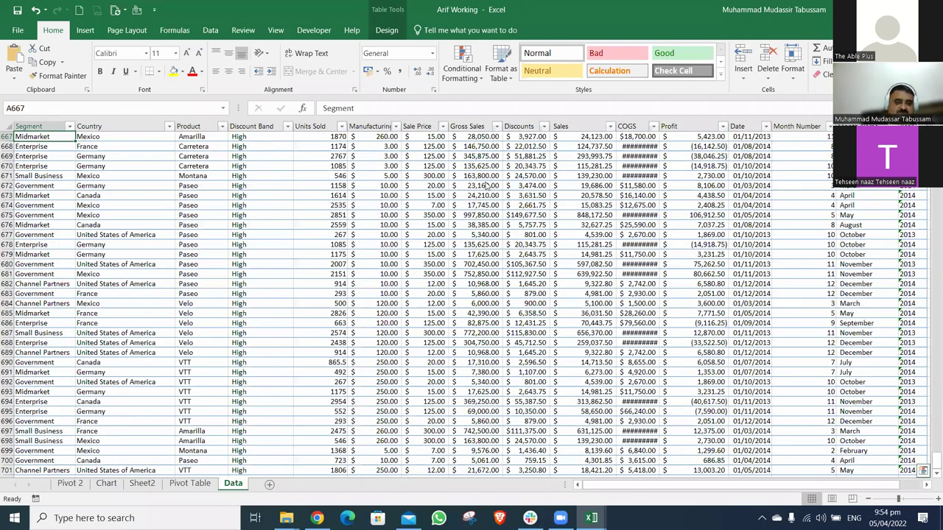
click(237, 254)
key(ctrl+Up)
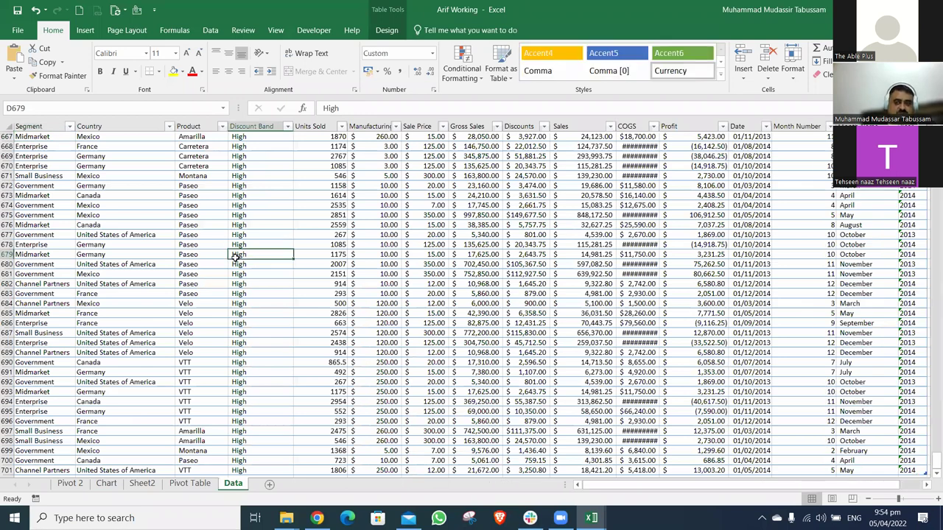
key(ctrl+Left)
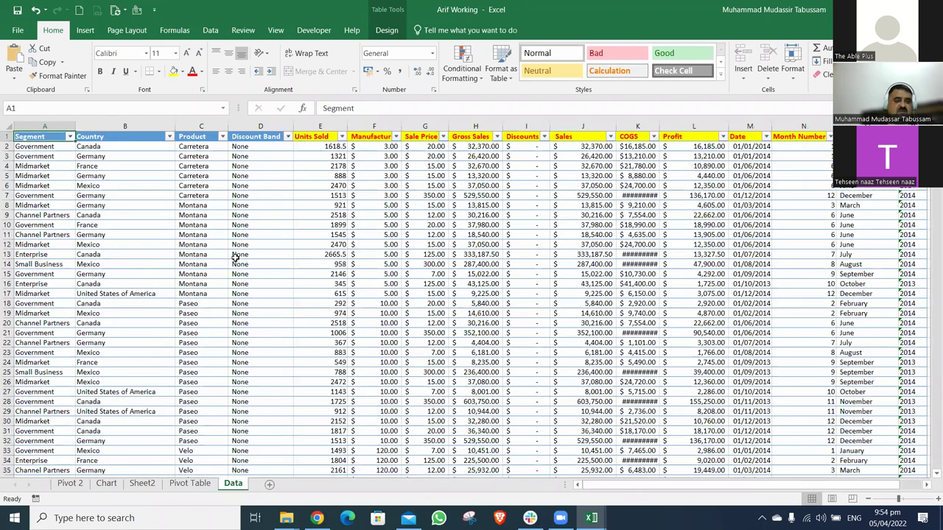
key(ctrl+shift+End)
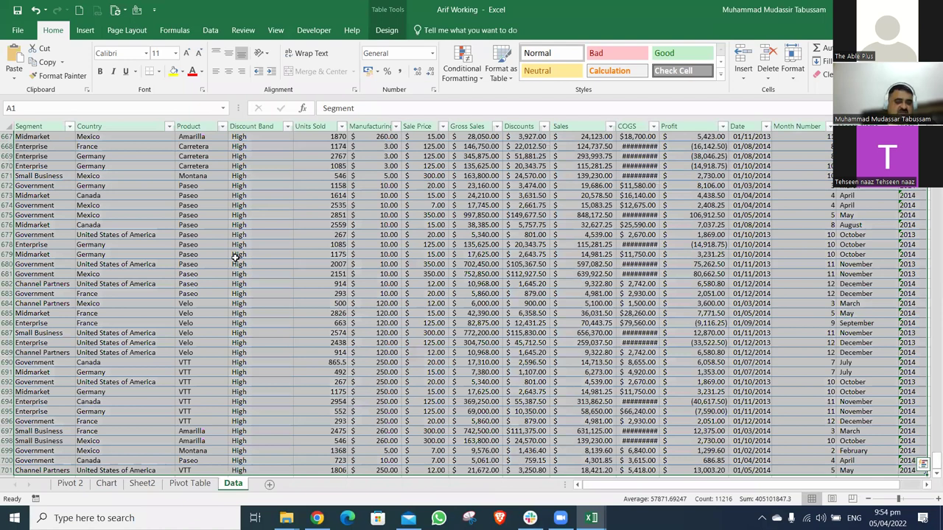
key(ctrl+Home)
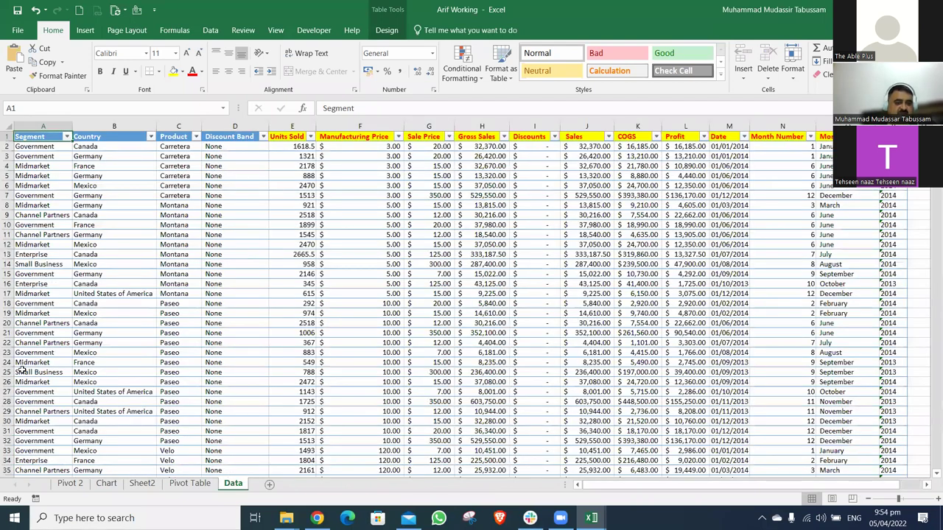
Group the Pivot 2, Chart, Sheet2 and Pivot Table sheets and hide them, keeping only the Data sheet
click(107, 484)
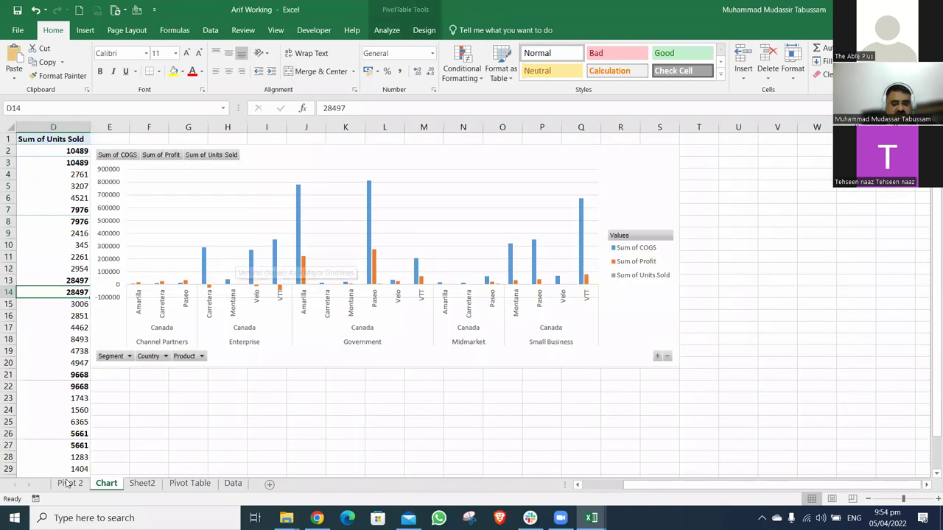
click(66, 483)
key(ctrl+shift+Page_Down)
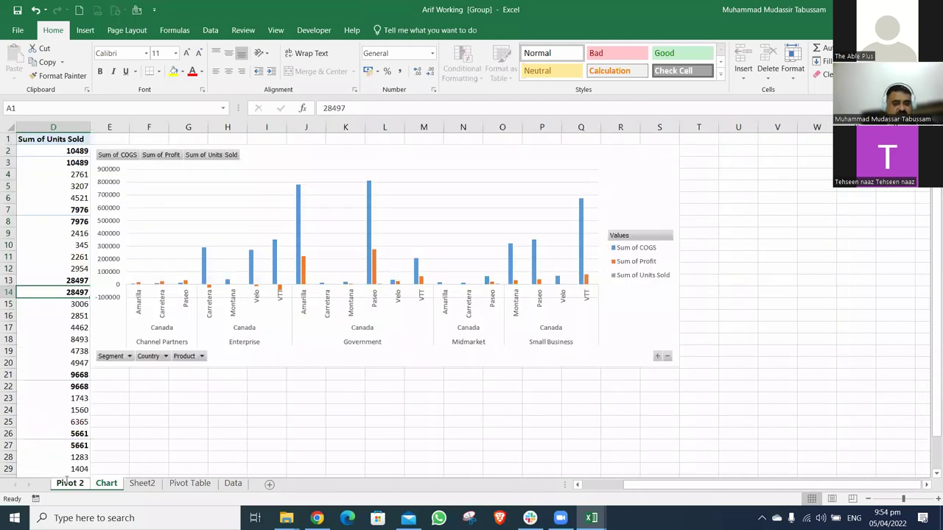
key(ctrl+shift+Page_Down)
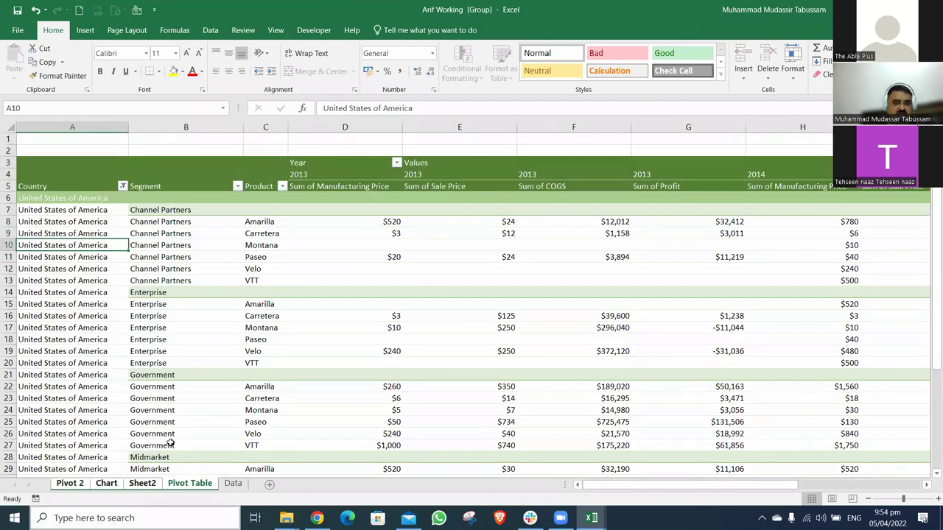
right_click(183, 484)
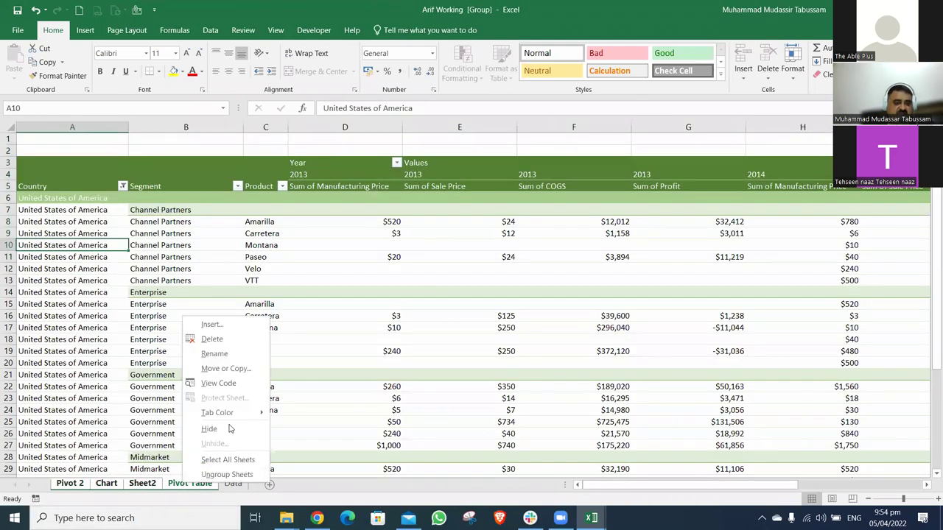
key(h)
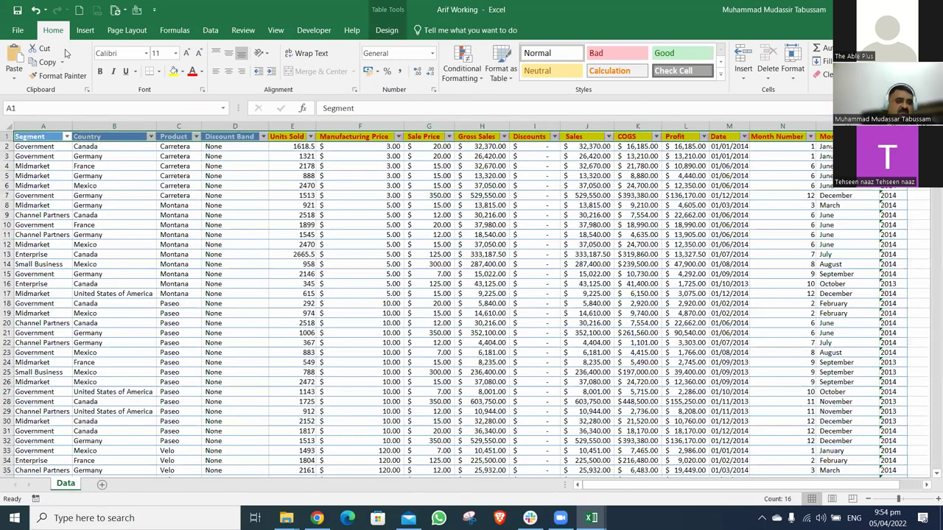
Insert a PivotTable on a new sheet from the full Data table and place Segment in Rows
key(ctrl+shift+Down)
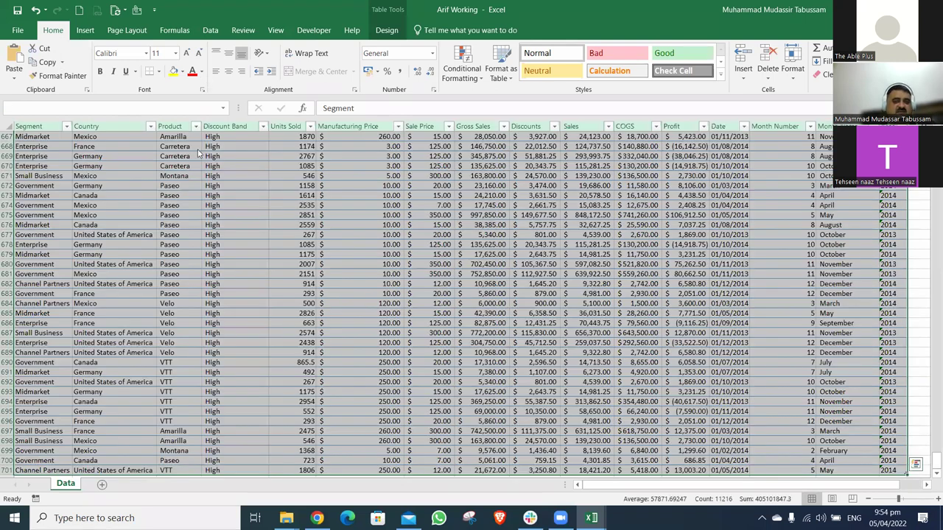
click(84, 29)
key(alt+n+v)
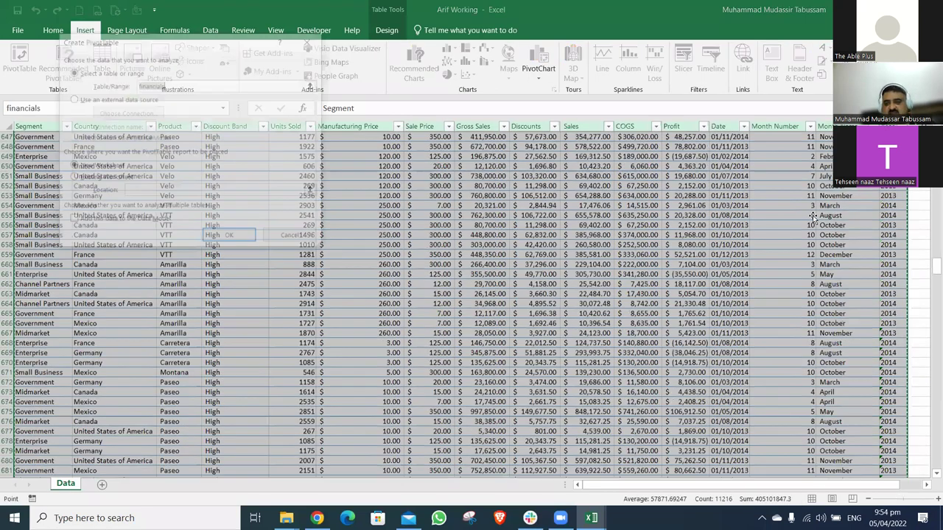
key(Return)
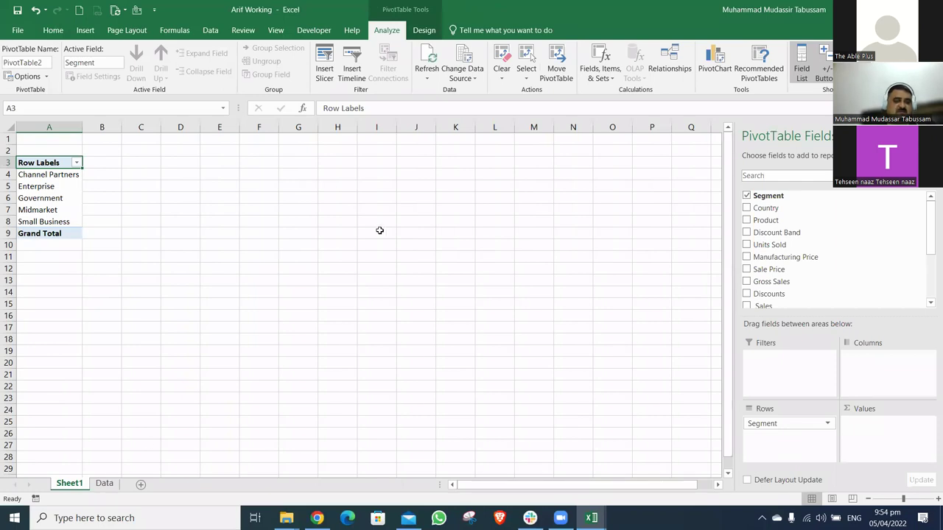
Compare the Data sheet's numeric headers from Units Sold onward with the text headers Segment through Discount Band, checking the PivotTable sheet in between
key(ctrl+Page_Down)
key(Right)
key(Right)
key(Right)
key(Right)
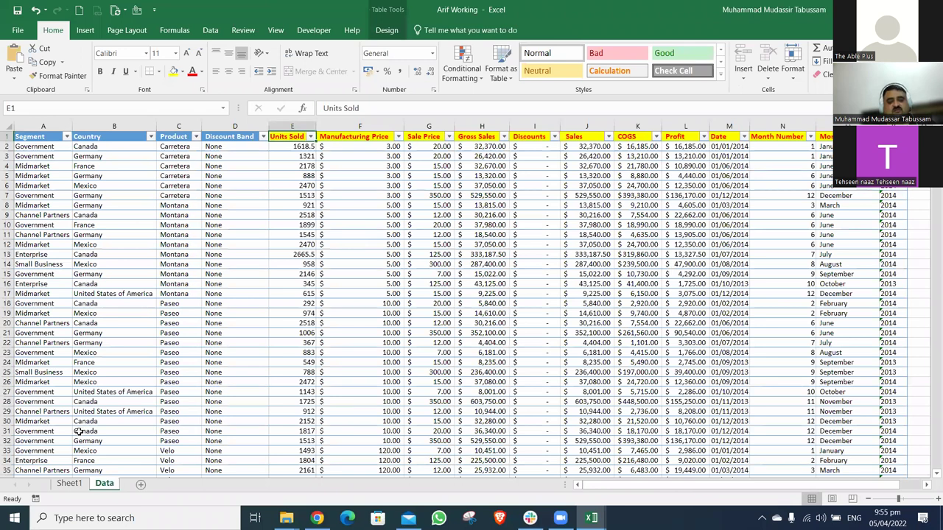
key(ctrl+Page_Up)
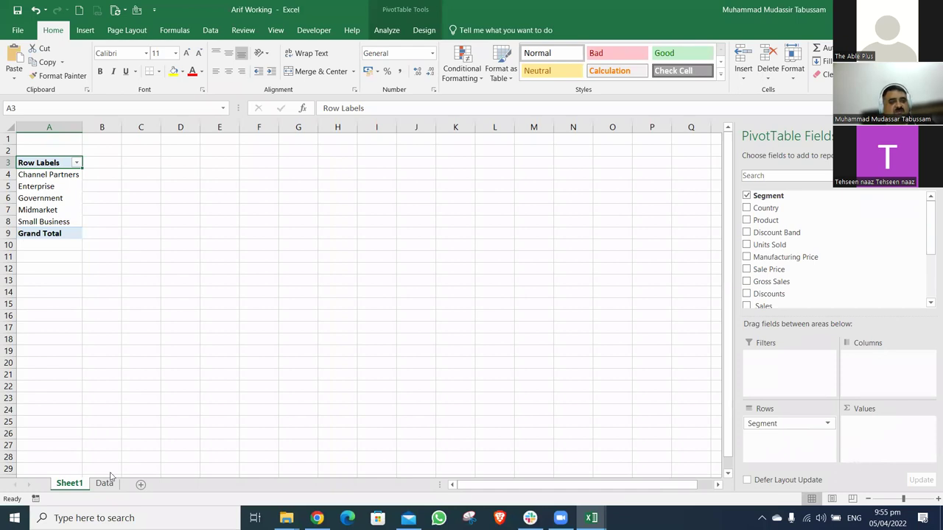
key(ctrl+Page_Down)
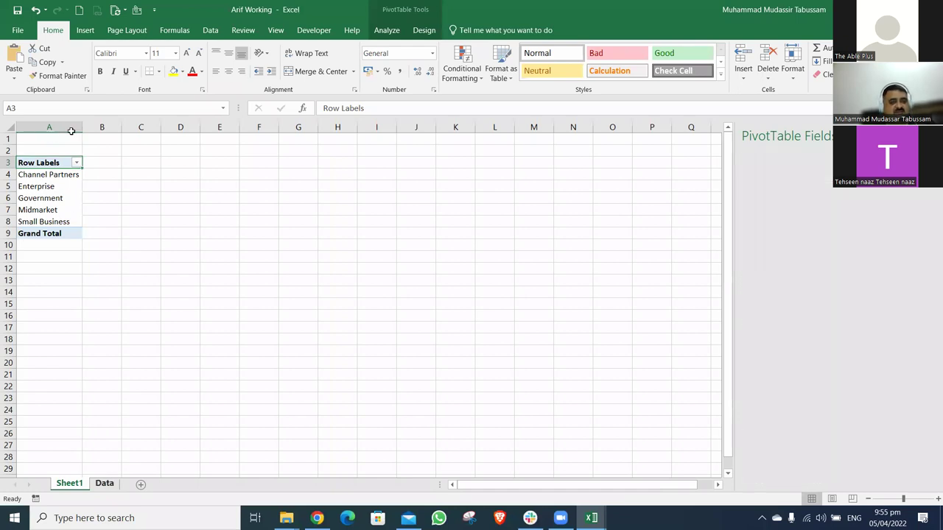
drag(33, 137, 224, 137)
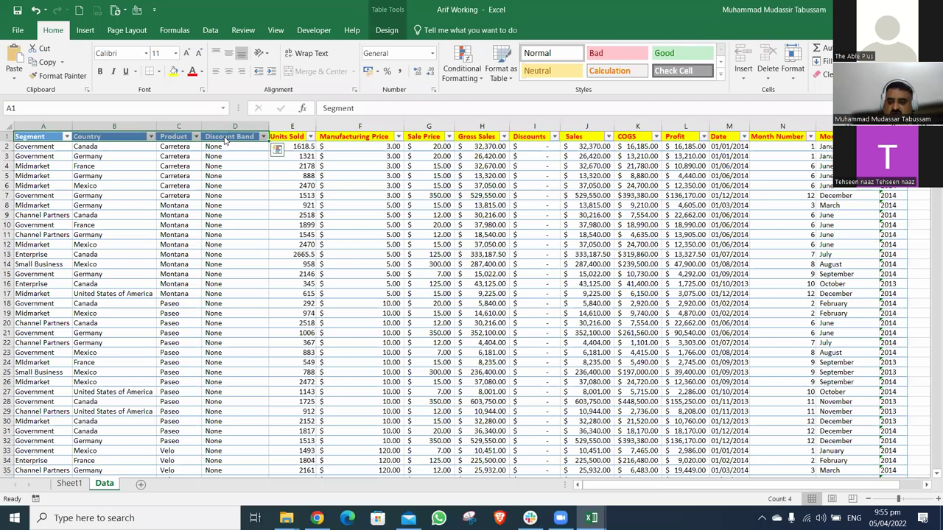
Switch to the Assigment File workbook and delete its Sheet2 PivotTable sheet
key(alt+Tab)
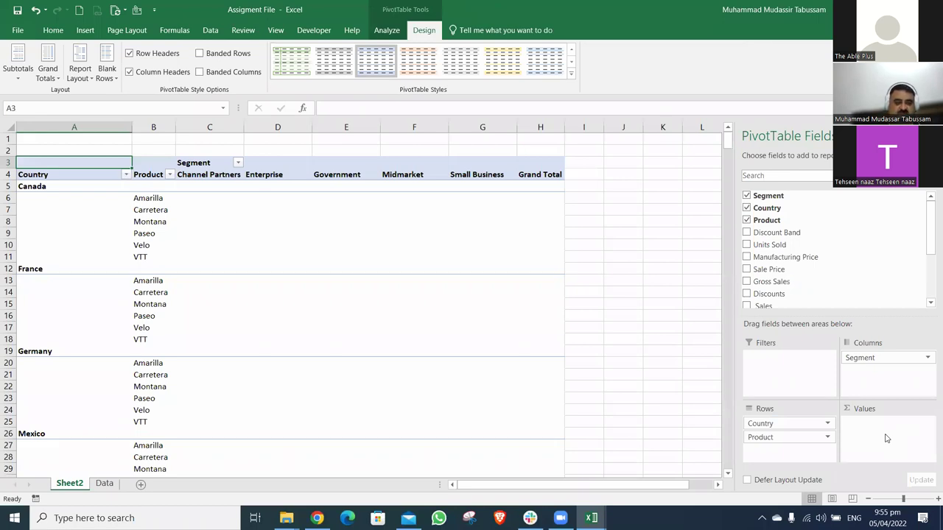
right_click(73, 487)
click(105, 357)
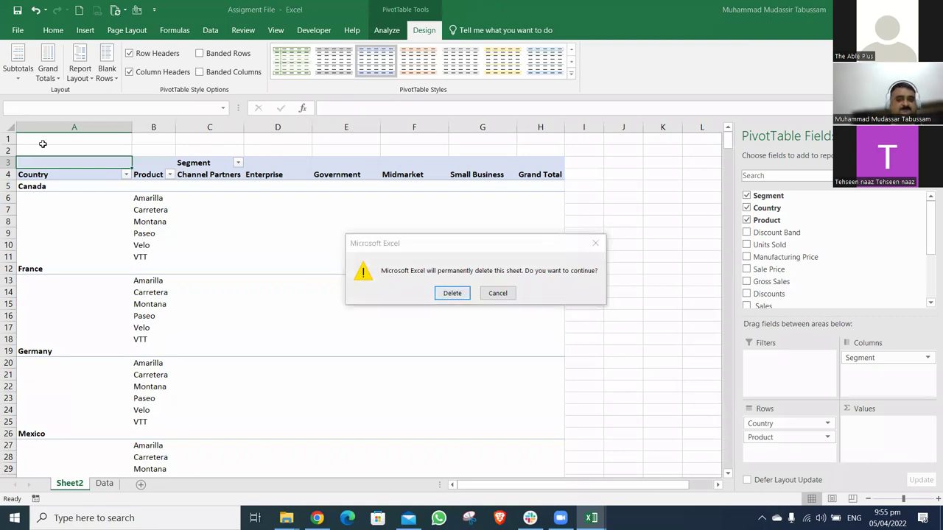
key(Return)
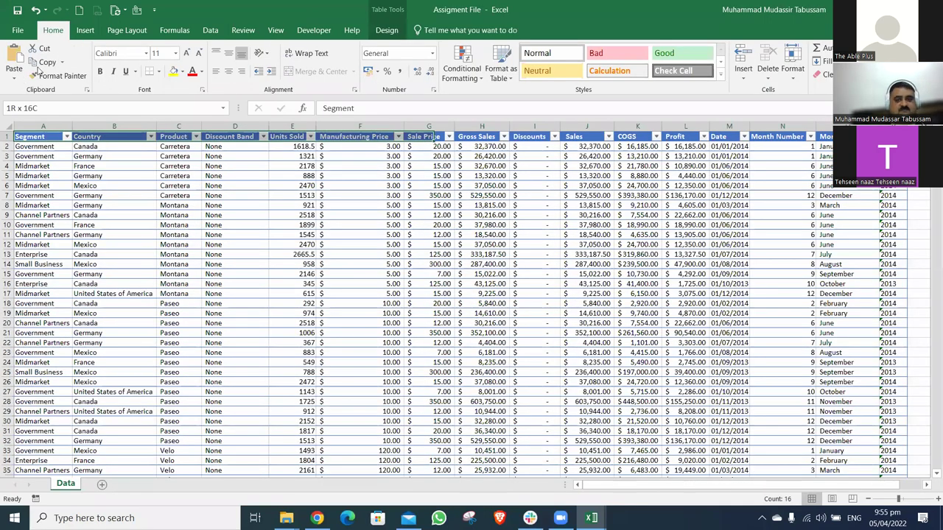
Create a PivotTable on a new sheet from Assigment File's whole data table, with Segment in Rows
key(ctrl+shift+Down)
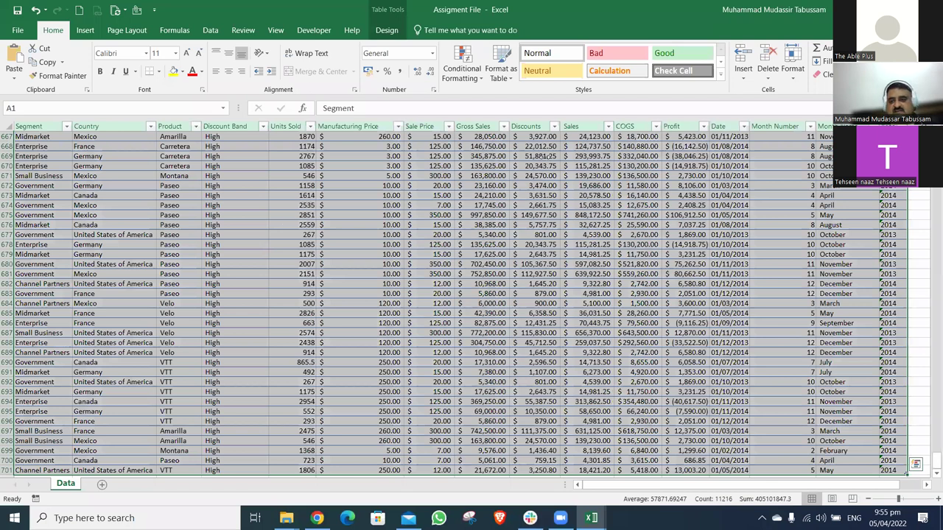
key(alt+n+v)
key(Return)
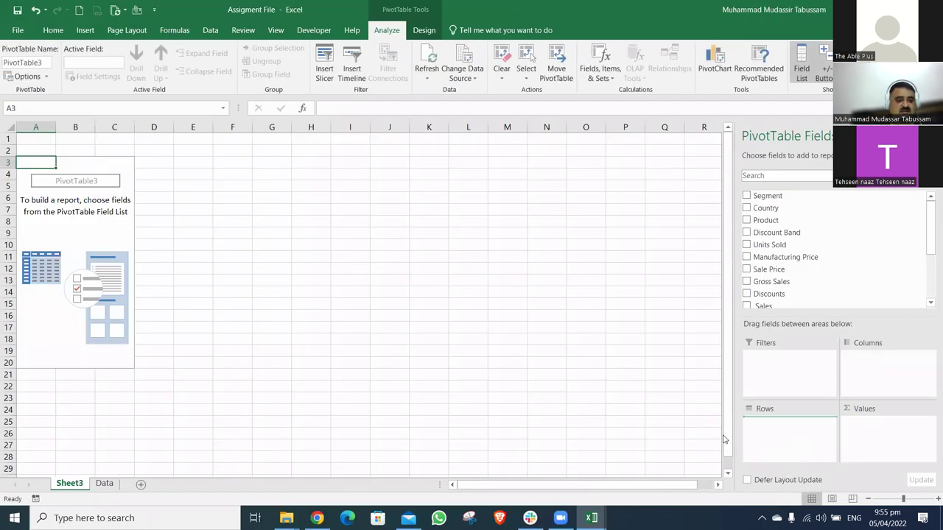
drag(724, 440, 744, 427)
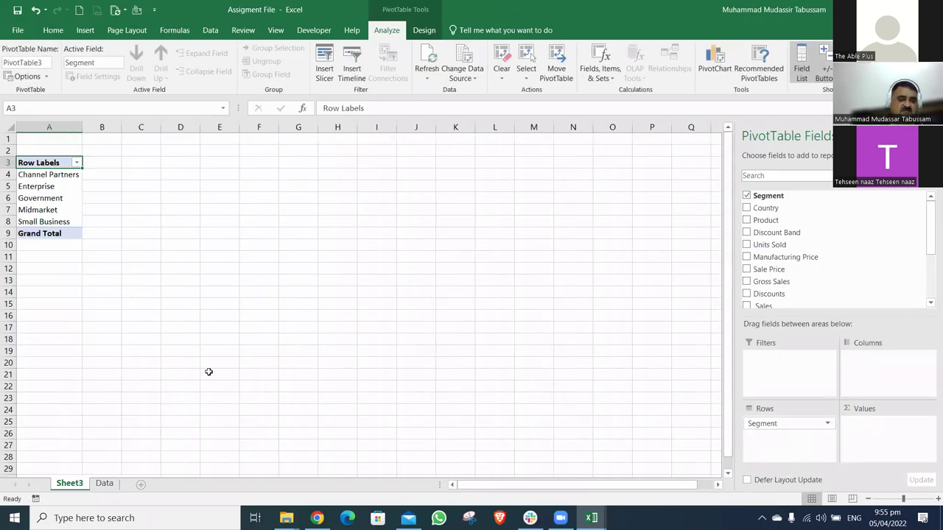
Check the Units Sold header on the Data sheet and add Units Sold to the PivotTable's Values
key(ctrl+Page_Down)
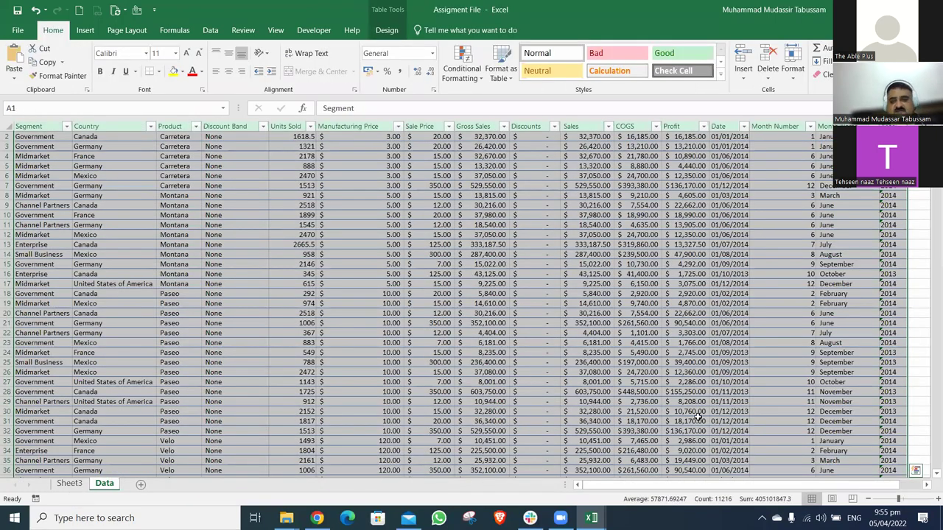
key(Right)
key(Right)
key(Right)
key(Right)
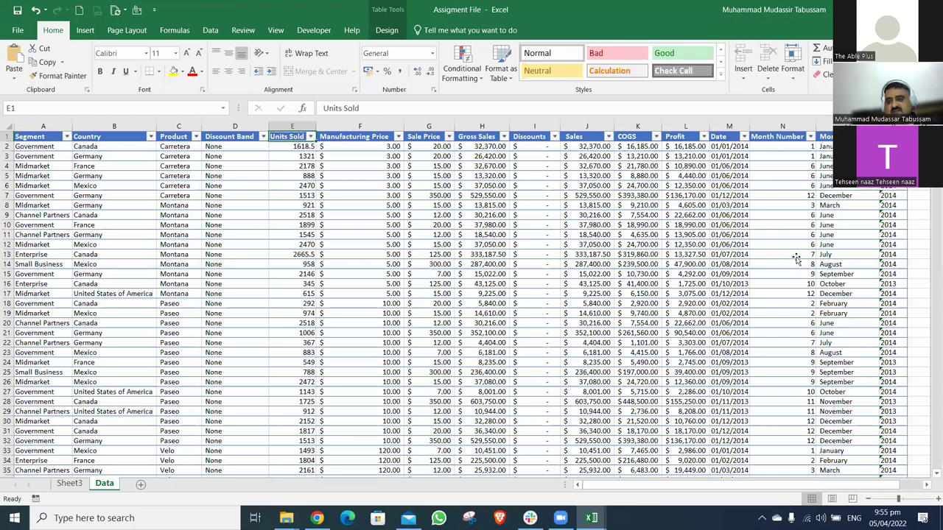
key(ctrl+Page_Up)
drag(794, 247, 893, 425)
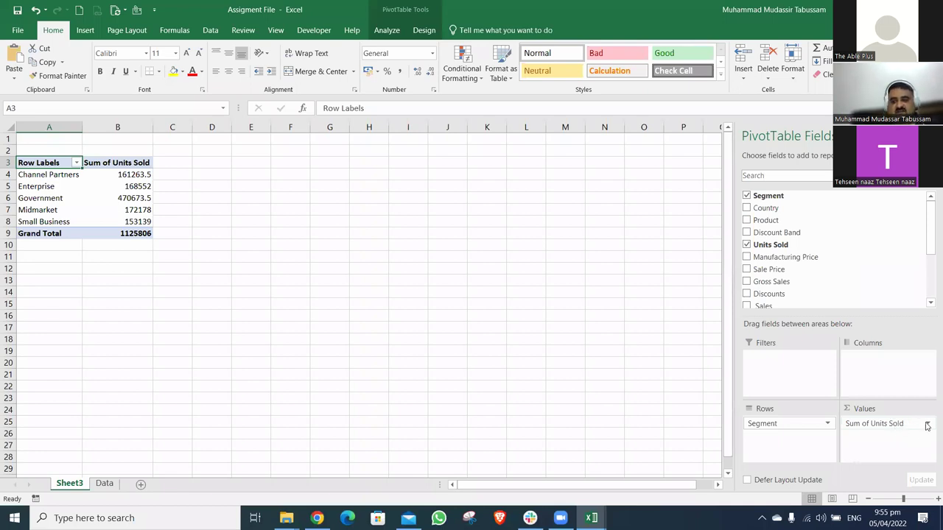
Examine the first Units Sold entry on the Data sheet and return to the PivotTable on Sheet3
click(928, 425)
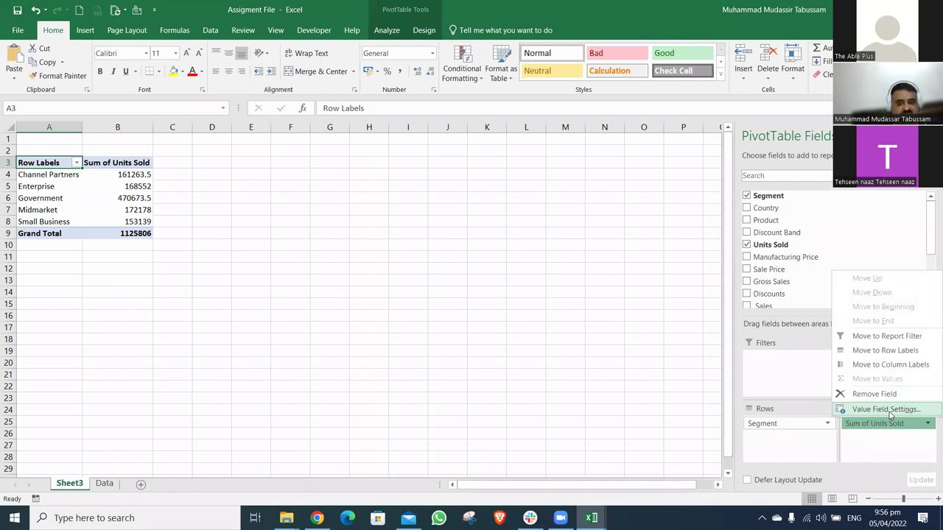
click(104, 484)
click(295, 146)
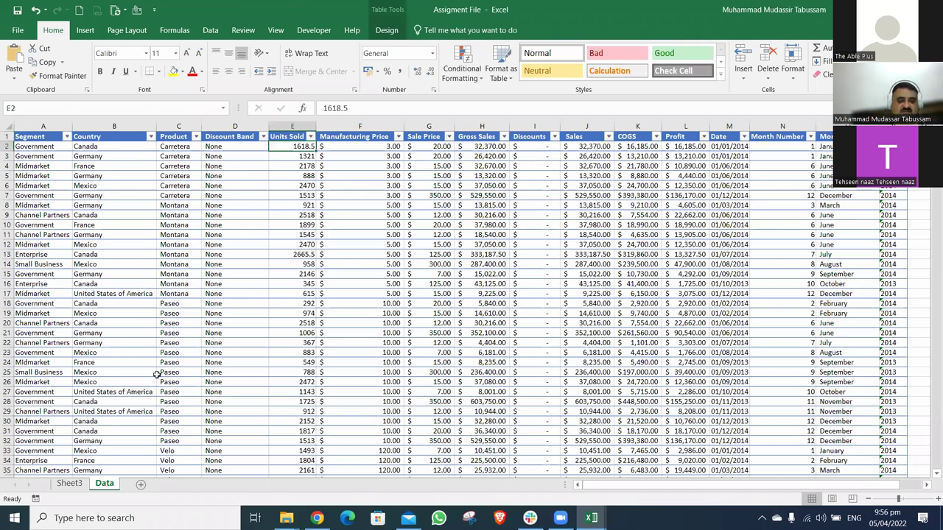
click(72, 485)
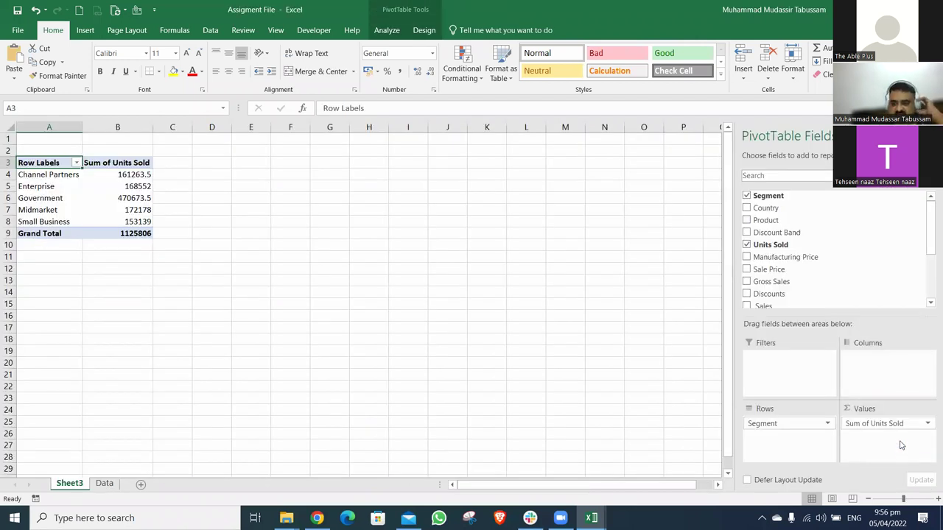
Change the Units Sold value field to summarize by Count
click(927, 425)
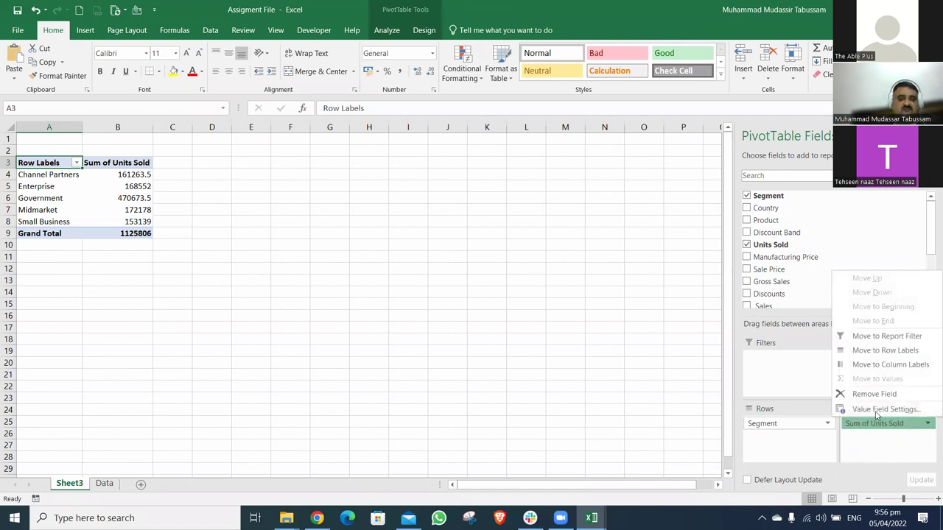
click(876, 410)
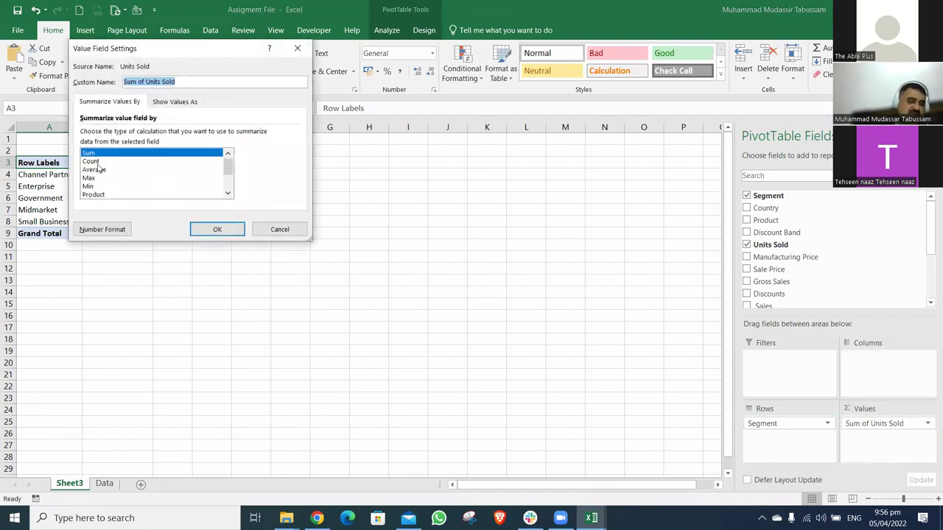
click(98, 161)
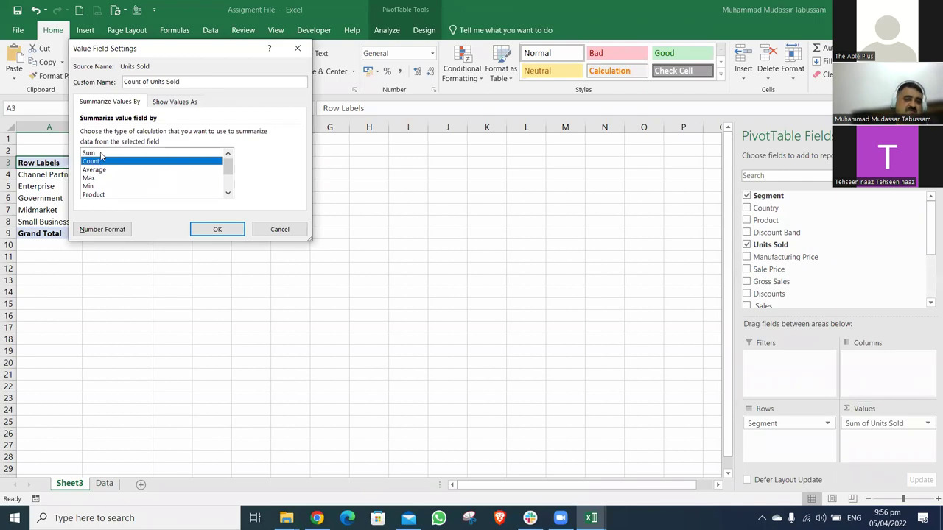
click(221, 230)
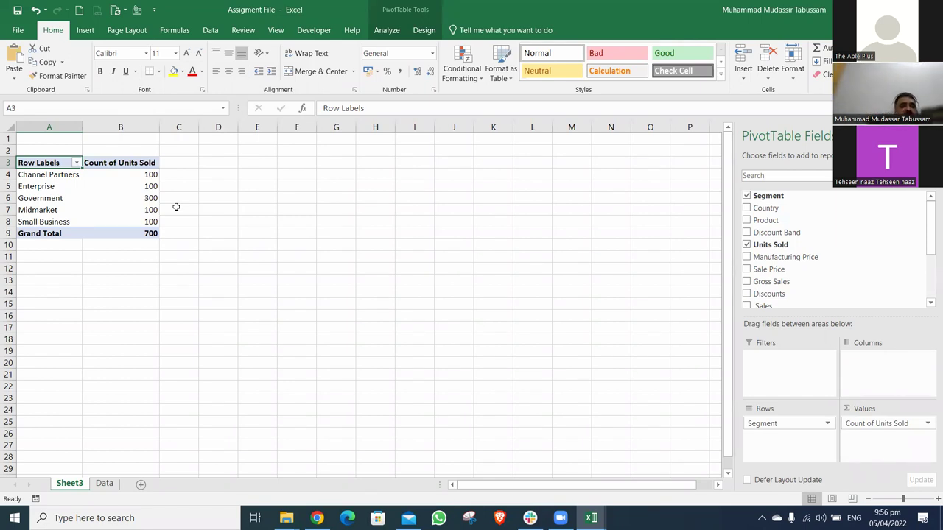
click(905, 421)
click(881, 407)
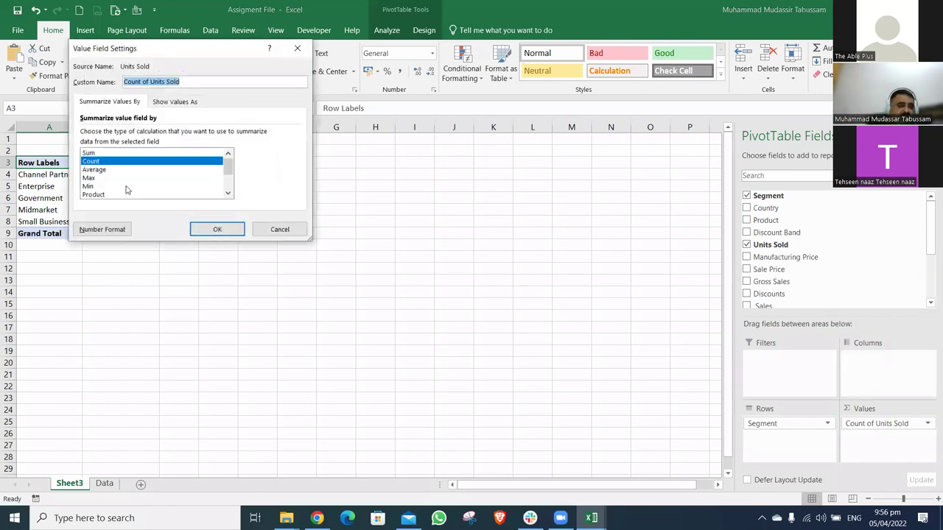
click(273, 230)
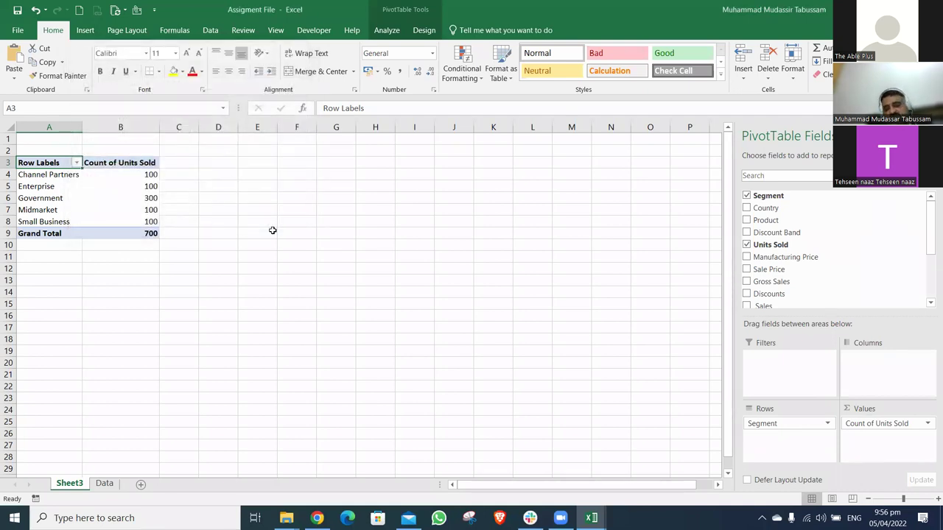
Set the Units Sold value field back to summarize by Sum
click(895, 423)
click(886, 411)
click(89, 152)
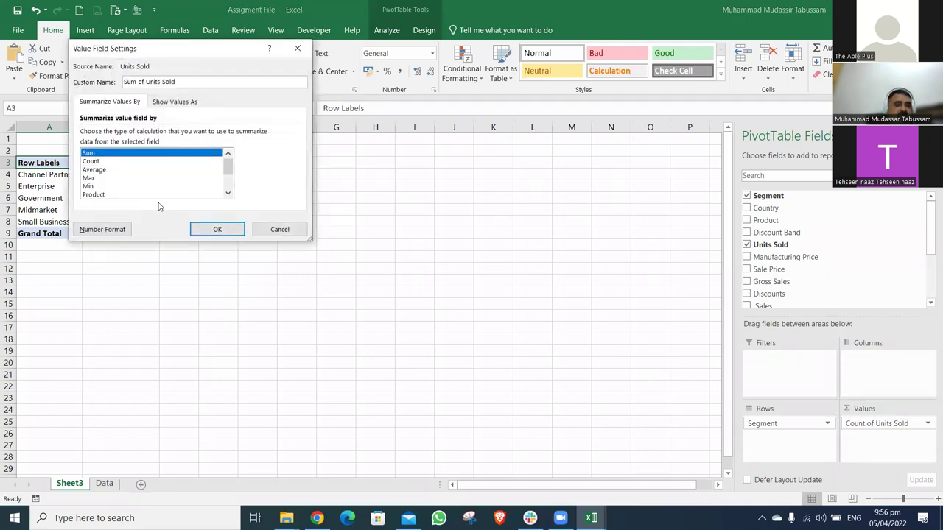
click(206, 232)
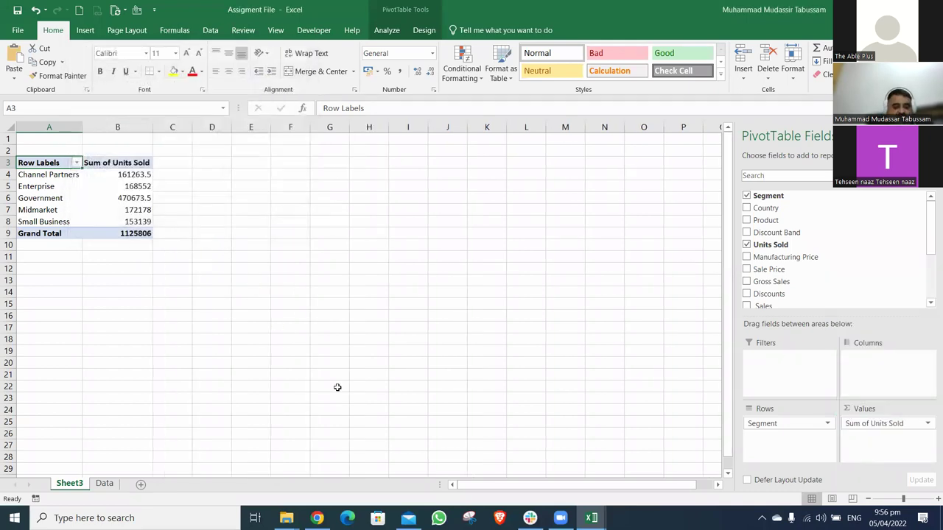
Switch to File Explorer and open the 173 KB Financial Sample workbook in the Lecture 1 - Assigment workings folder
key(alt+Tab)
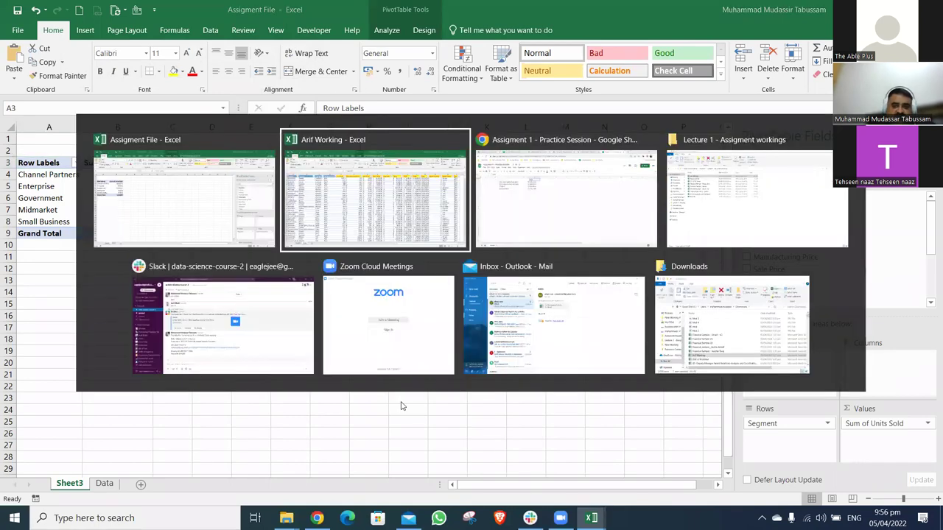
key(Tab)
key(Tab)
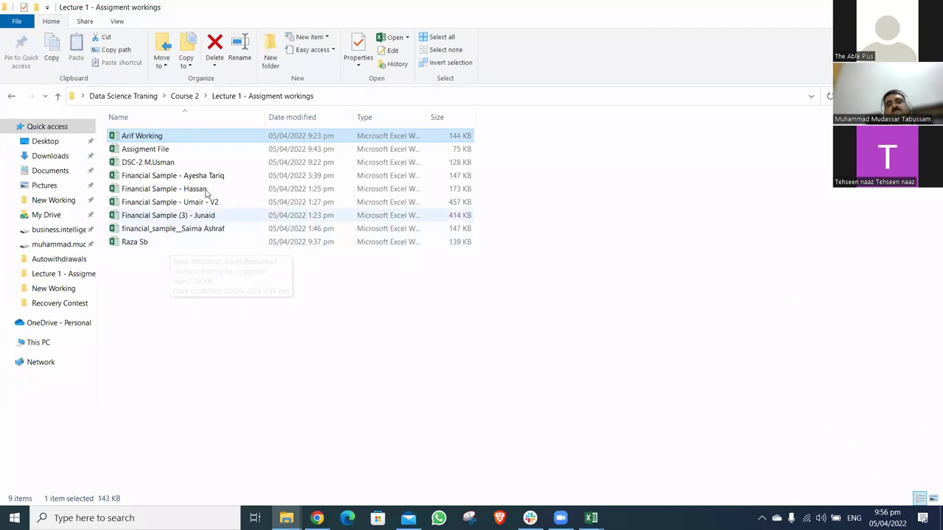
key(Down)
key(Down)
key(Down)
key(Down)
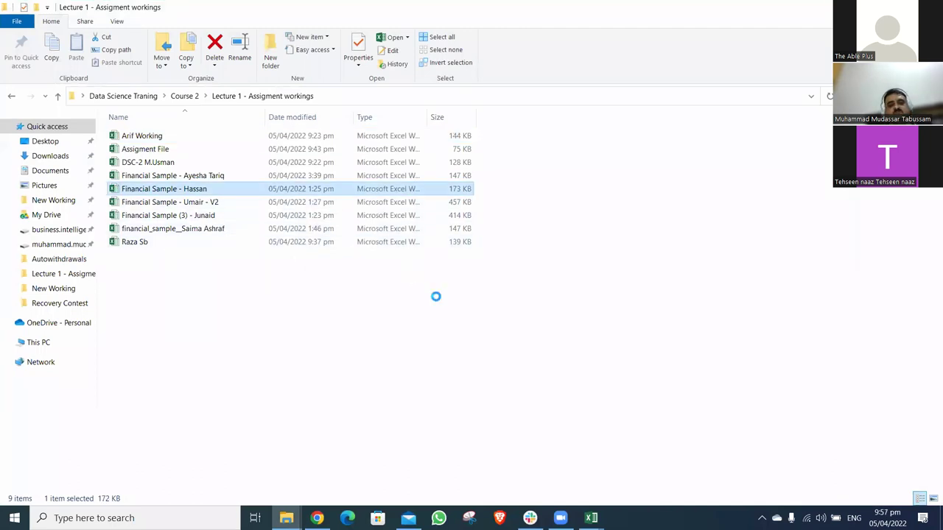
key(Return)
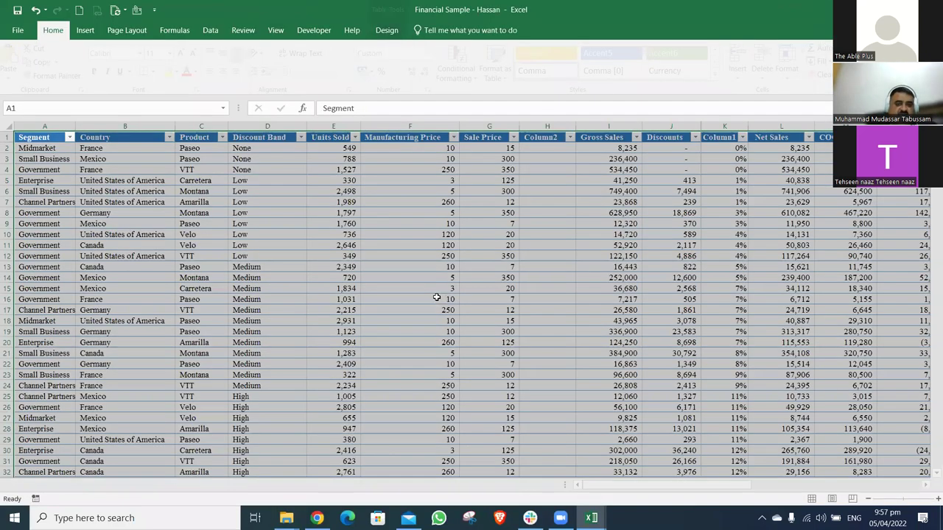
Review the monthly PivotTable on the Pivot Tables sheet and the Segment by Product PivotTable on Pivot Chart 1, including their field layouts
key(ctrl+Page_Up)
key(ctrl+Page_Up)
key(ctrl+Page_Up)
key(ctrl+Page_Up)
key(ctrl+Page_Up)
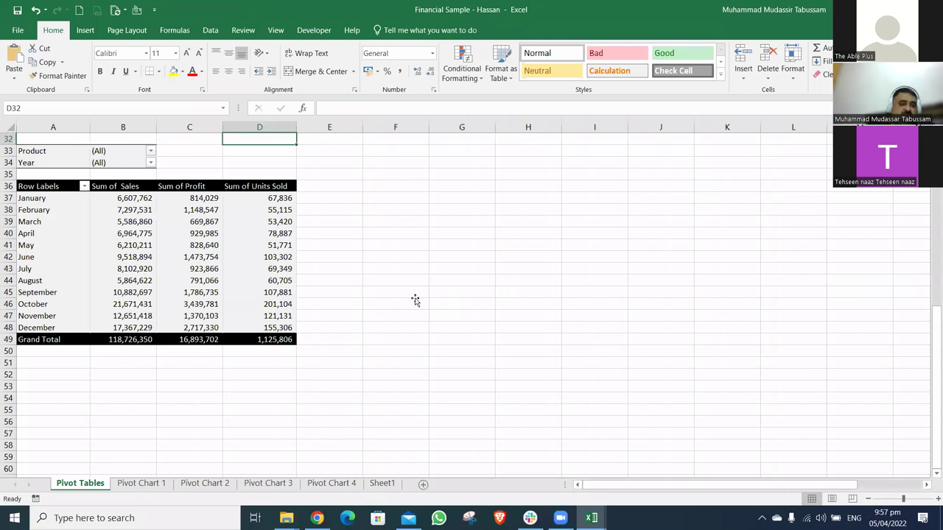
click(145, 200)
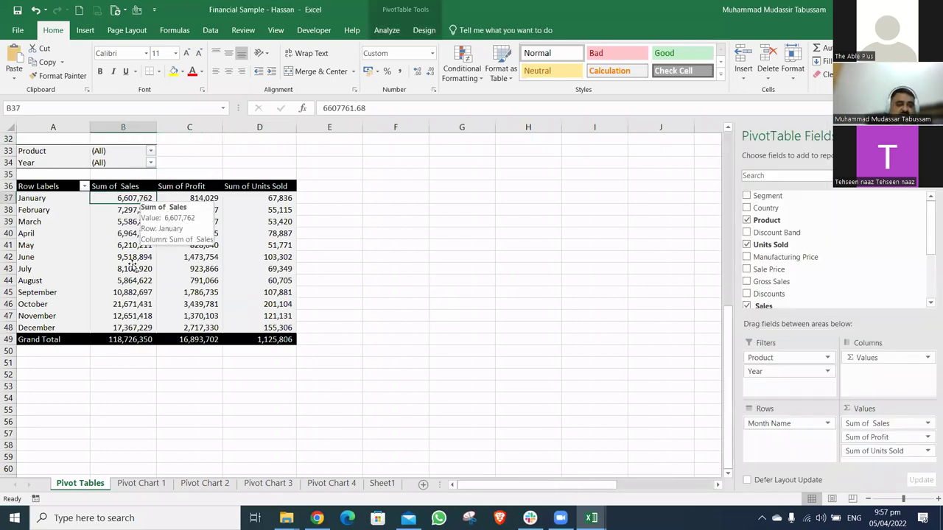
click(142, 484)
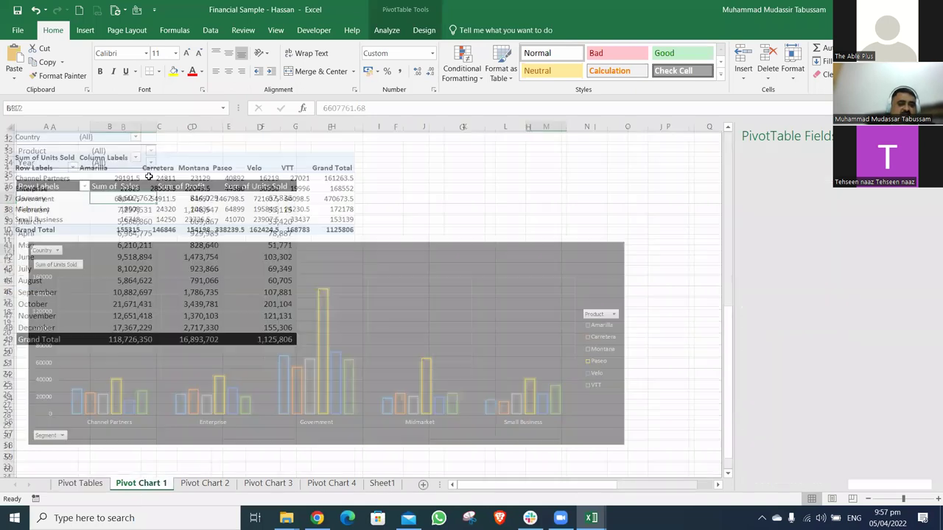
click(135, 178)
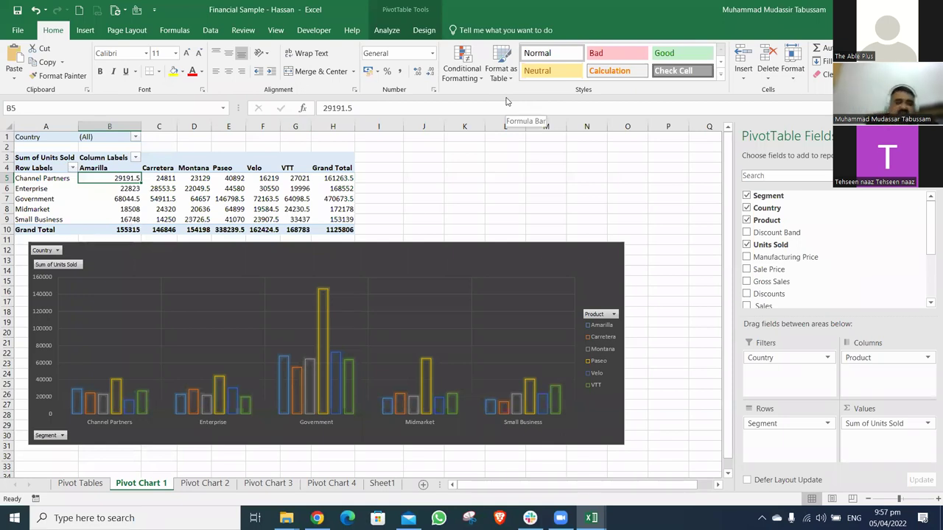
Switch back to the Assigment File workbook and select the Channel Partners Units Sold value in the PivotTable, displaying its field list
key(alt+Tab)
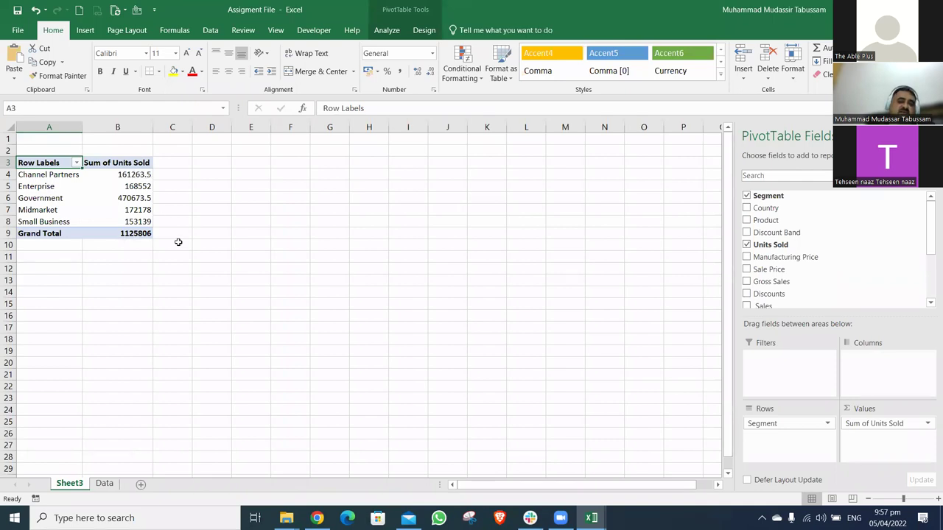
click(139, 175)
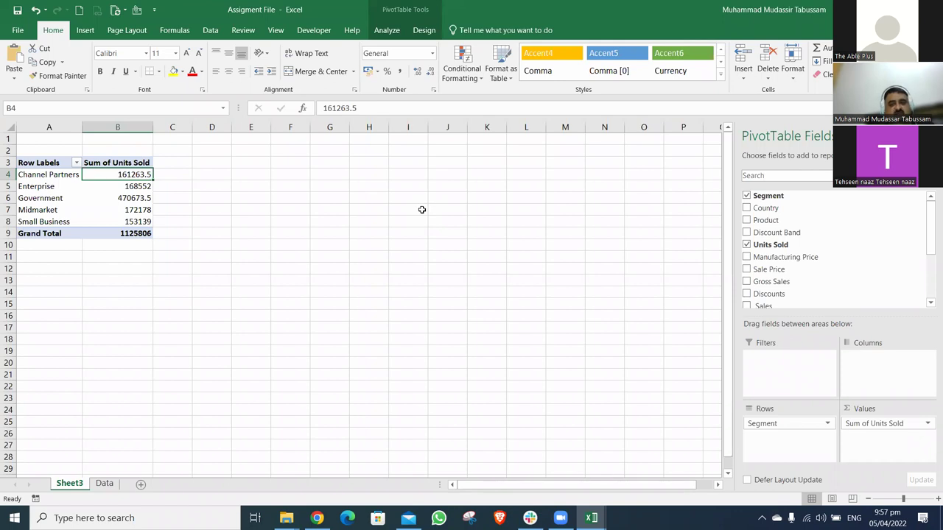
click(331, 177)
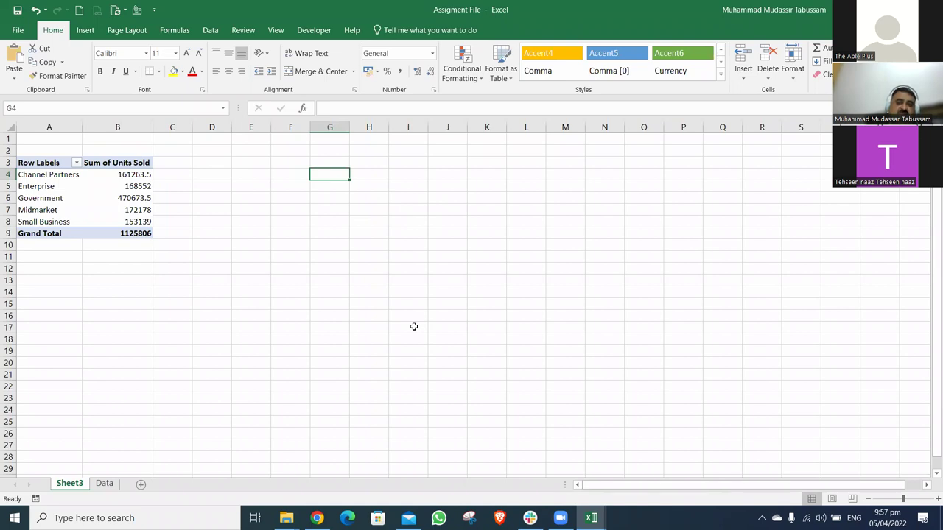
click(140, 175)
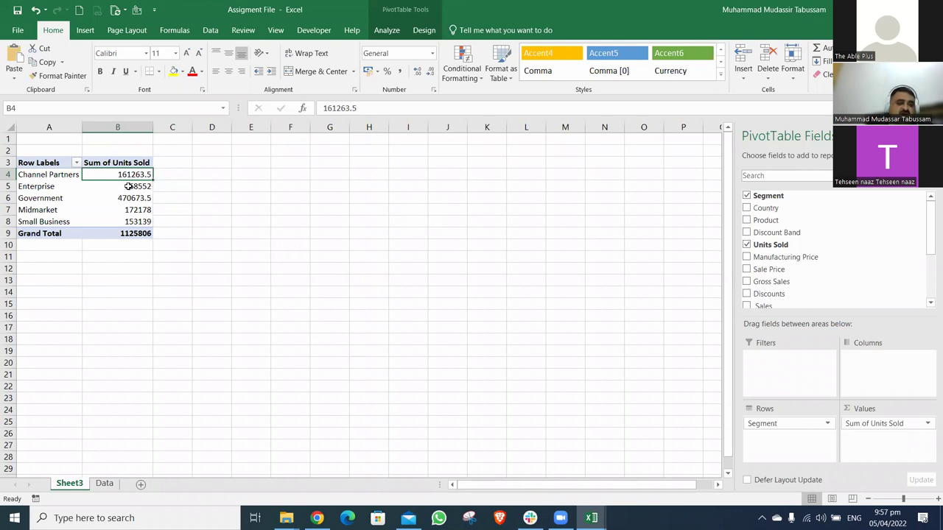
mouse_move(130, 186)
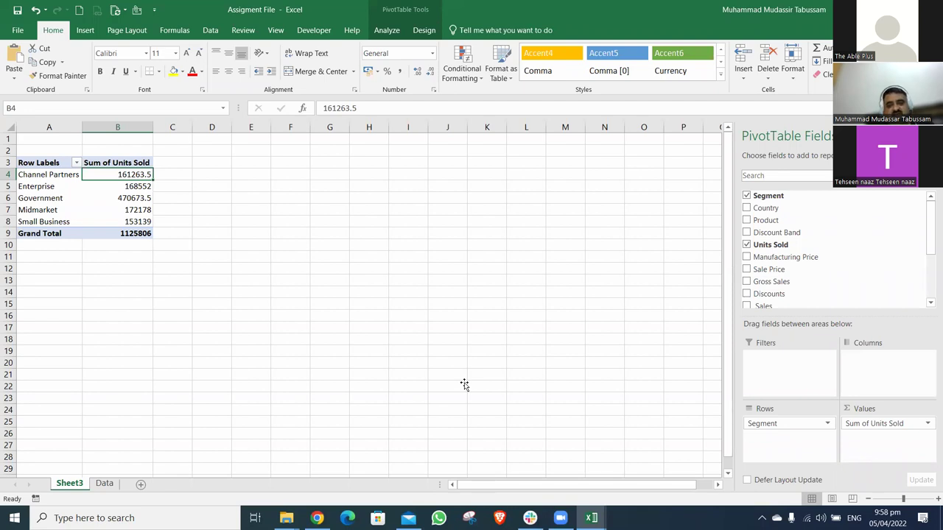
Format the Sum of Units Sold value field as Number with the 1000 separator and zero decimal places
click(886, 422)
click(881, 406)
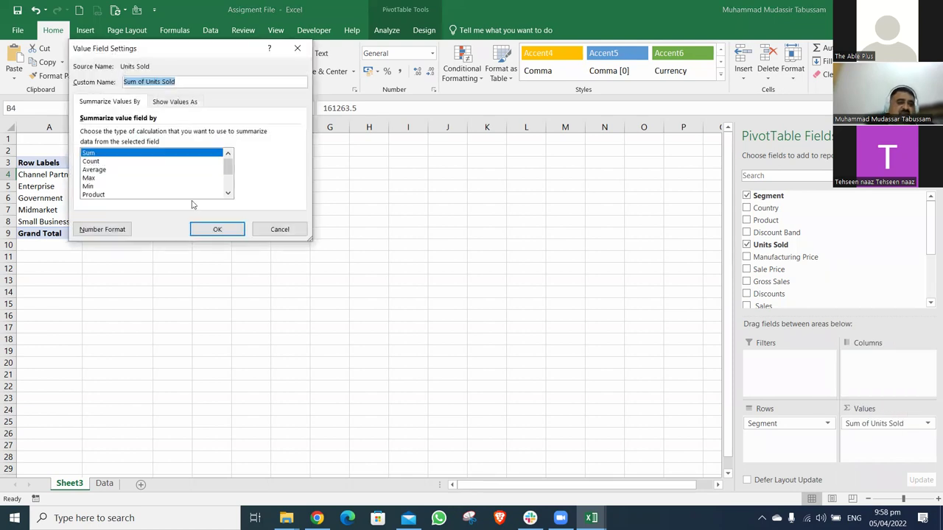
click(102, 230)
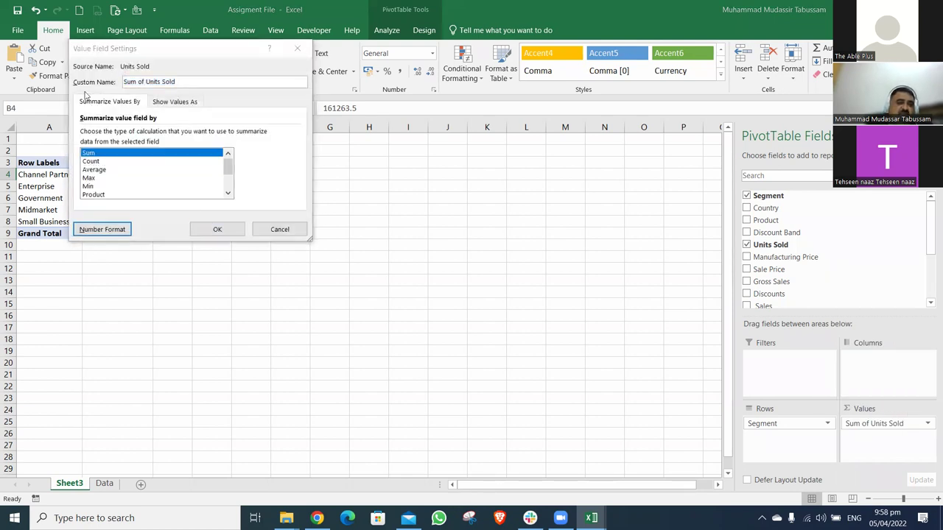
click(57, 67)
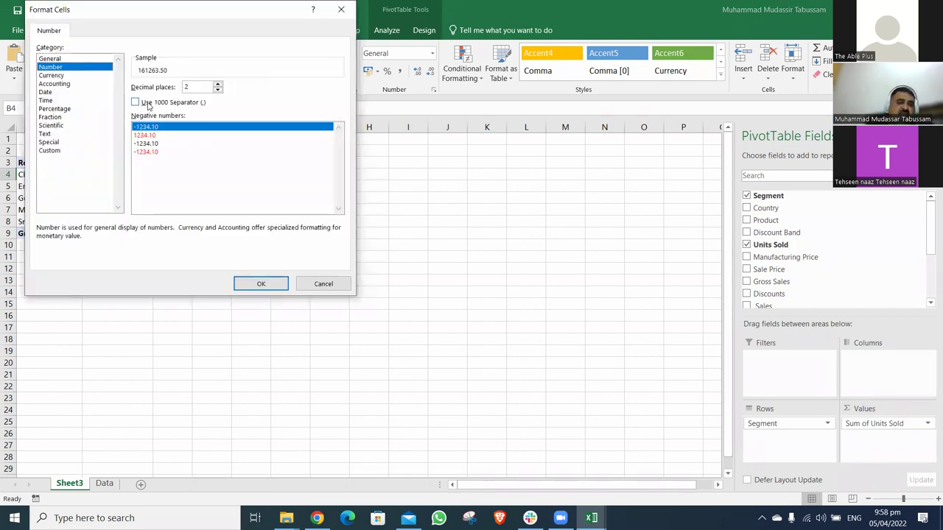
click(137, 103)
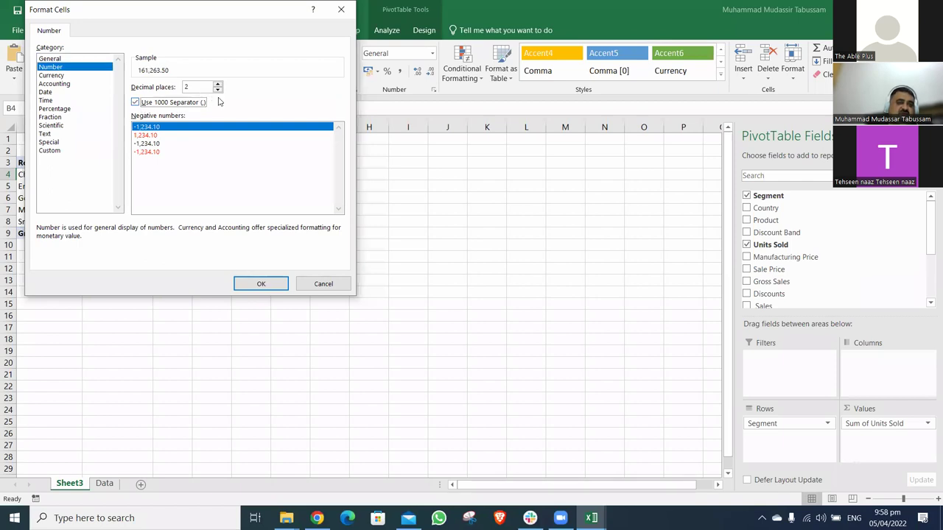
click(260, 284)
click(225, 229)
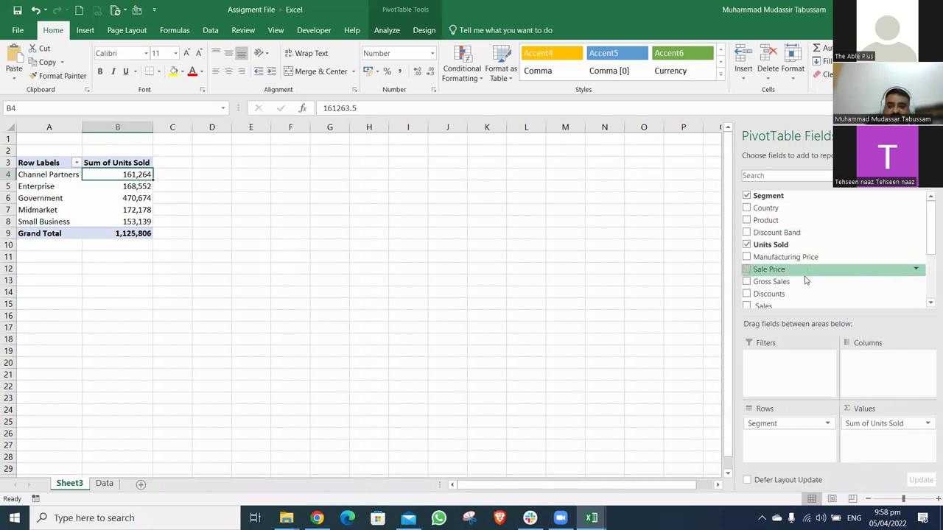
Examine the Data sheet's first record across the columns from Units Sold to Discounts
click(112, 484)
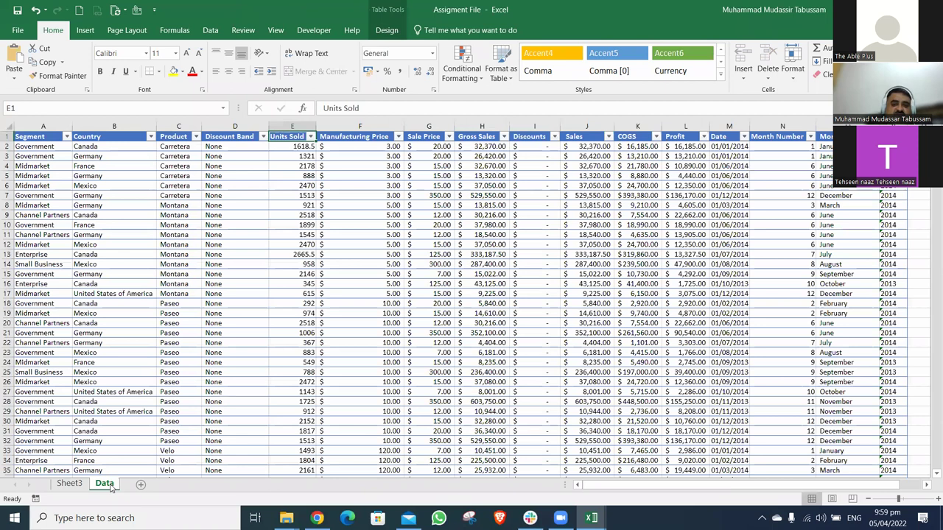
key(Down)
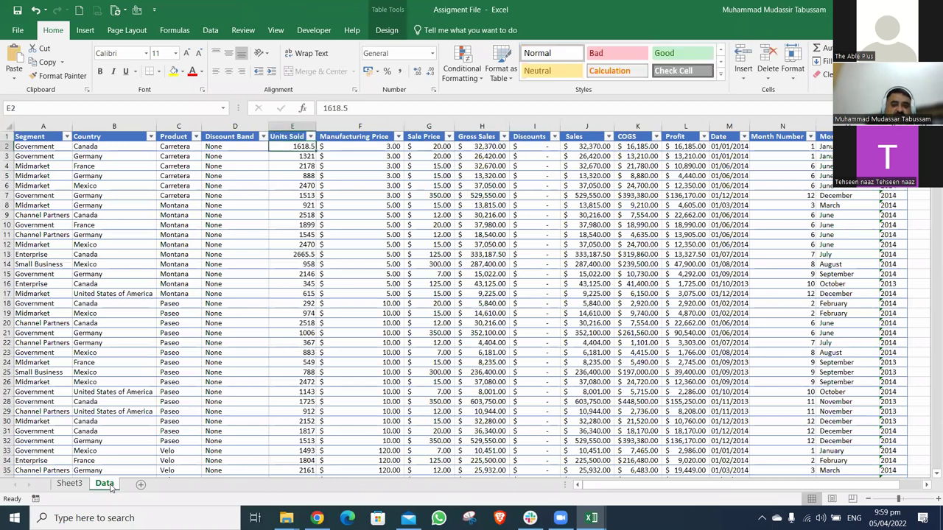
key(Right)
key(Right)
key(Right)
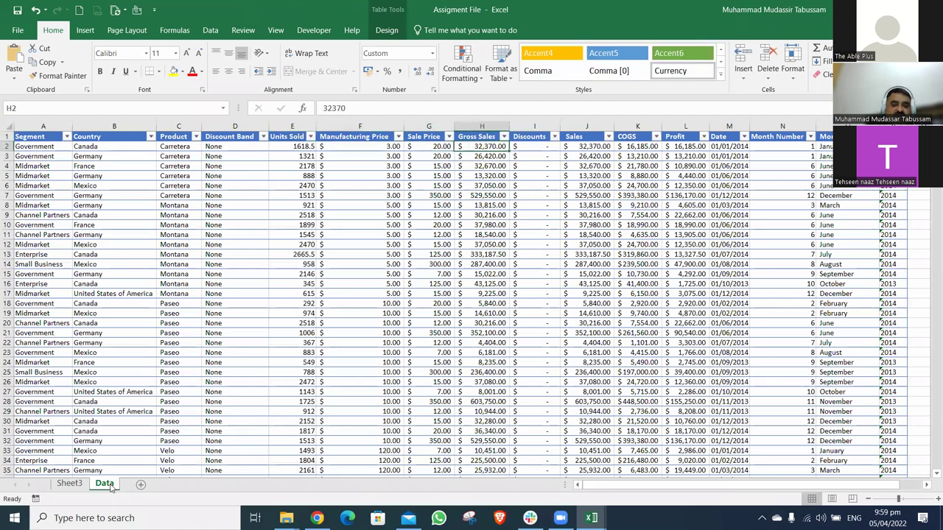
key(Right)
key(Left)
key(Left)
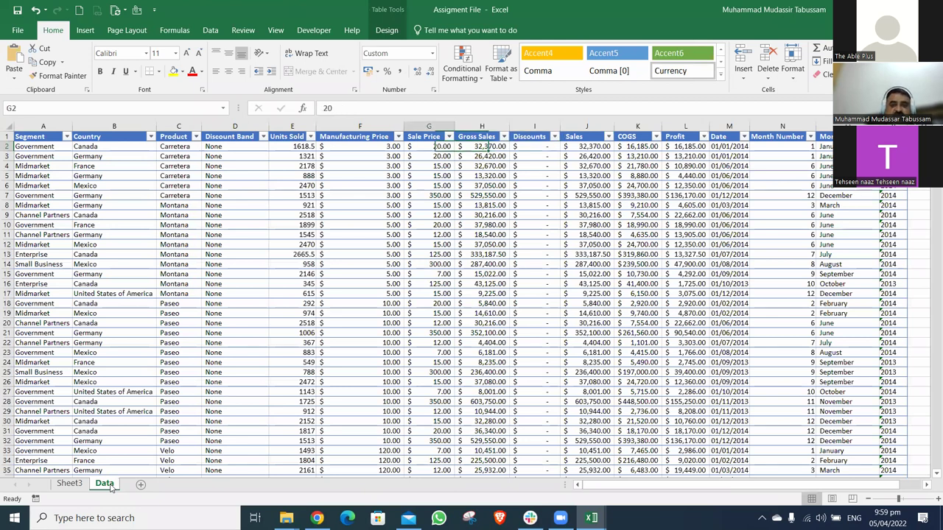
key(Left)
key(Left)
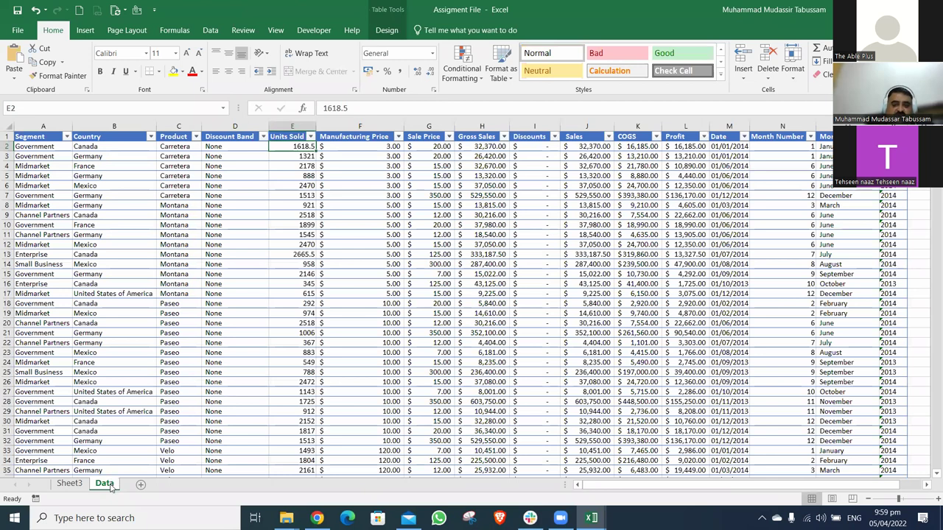
Insert a new table column before Discounts on the Data sheet
key(Right)
key(Right)
key(Right)
key(Right)
key(ctrl+shift+Down)
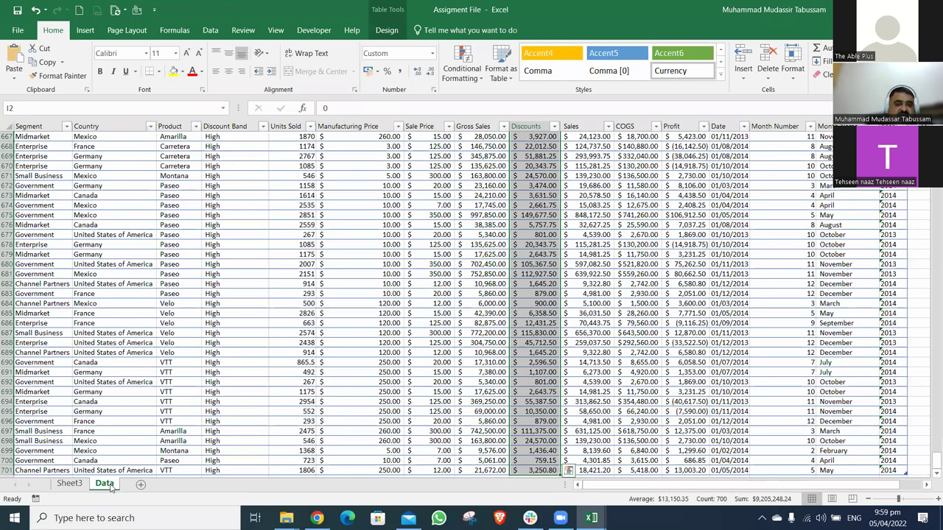
key(ctrl+shift+plus)
Fill the new column before Discounts with the formula =[@[Units Sold]]*[@[Sale Price]]
text(=)
key(Left)
key(Left)
key(Left)
key(Left)
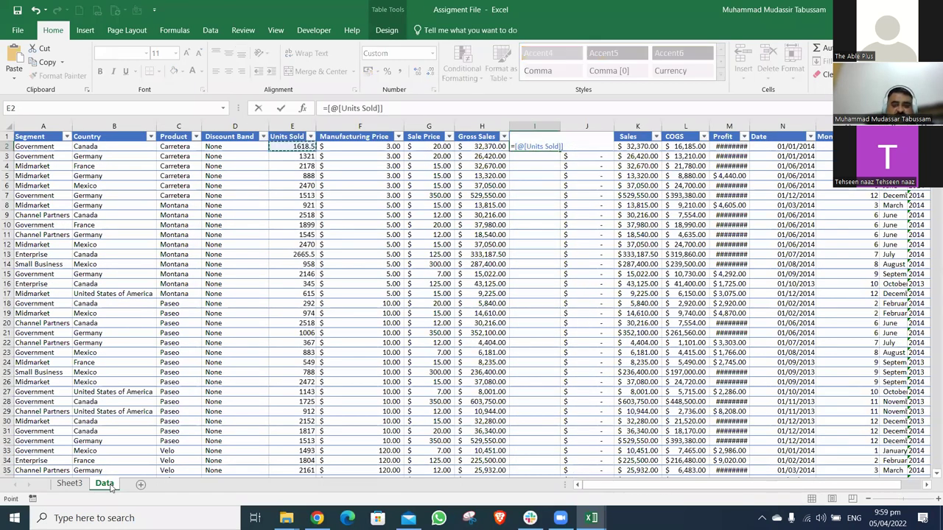
text(*)
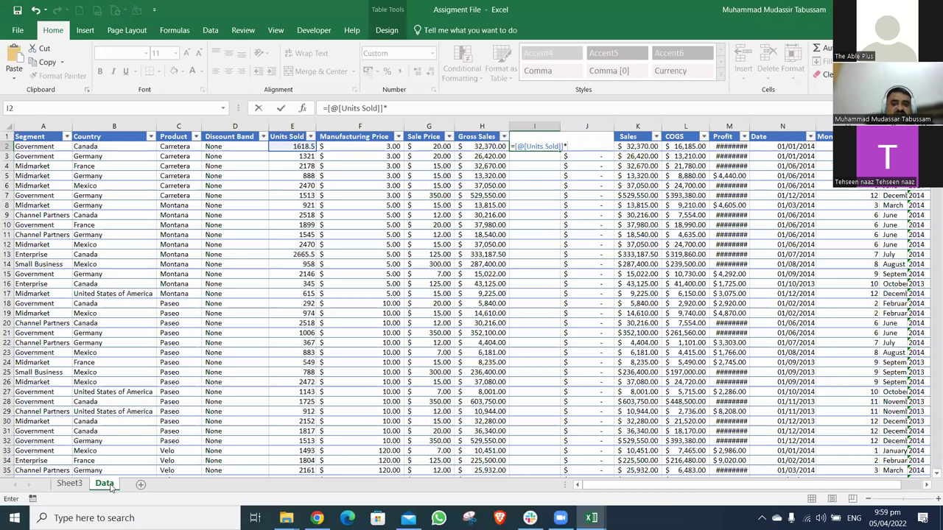
key(Left)
key(Left)
key(ctrl+Return)
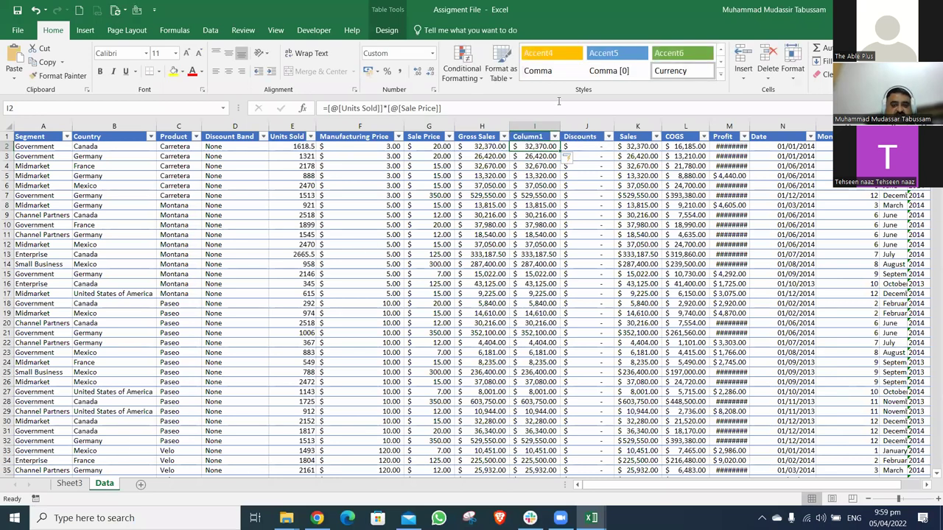
Delete the calculated column before Discounts from the Data sheet and return to Sheet3
click(533, 125)
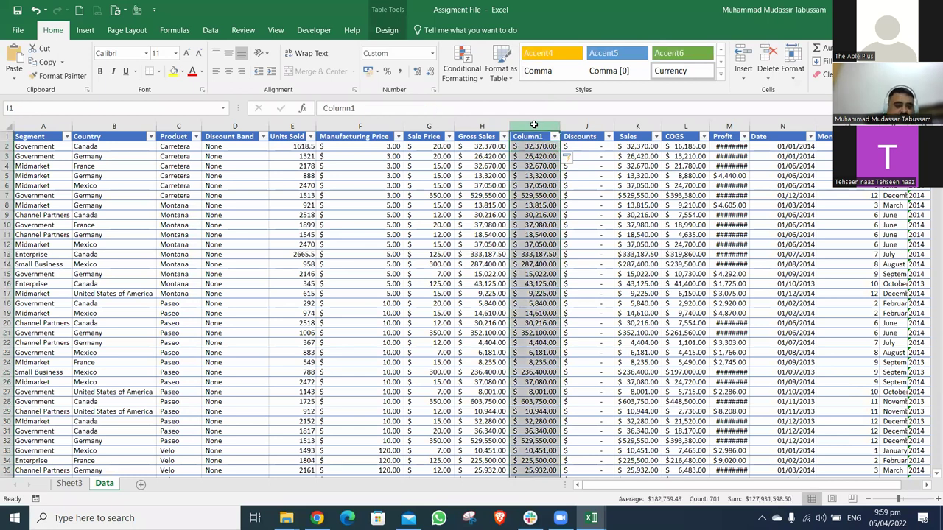
key(ctrl+minus)
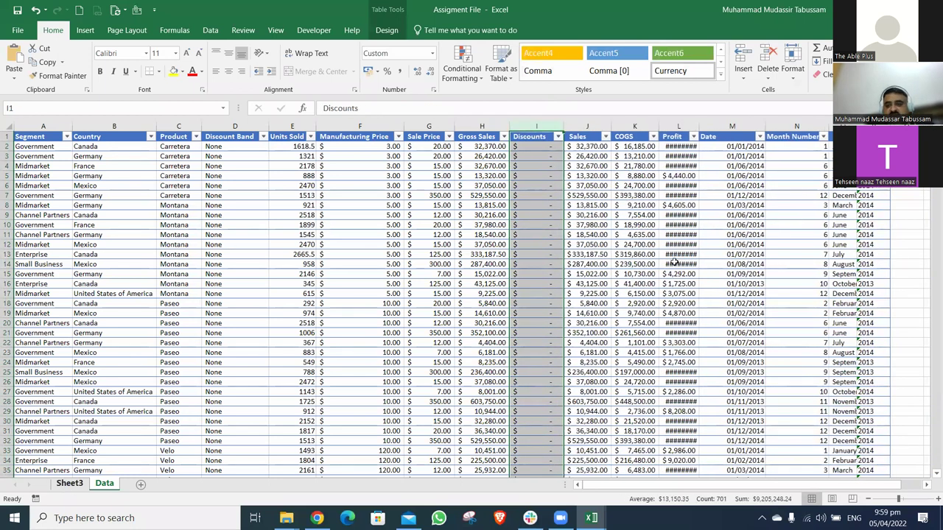
key(ctrl+Page_Up)
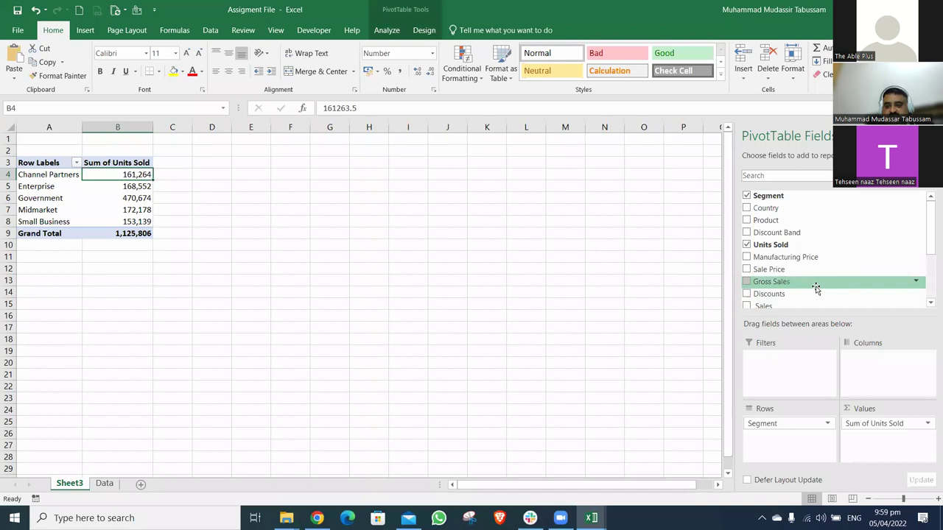
Add Gross Sales to the PivotTable's Values and format it as Number with the 1000 separator and zero decimal places
drag(817, 288, 886, 453)
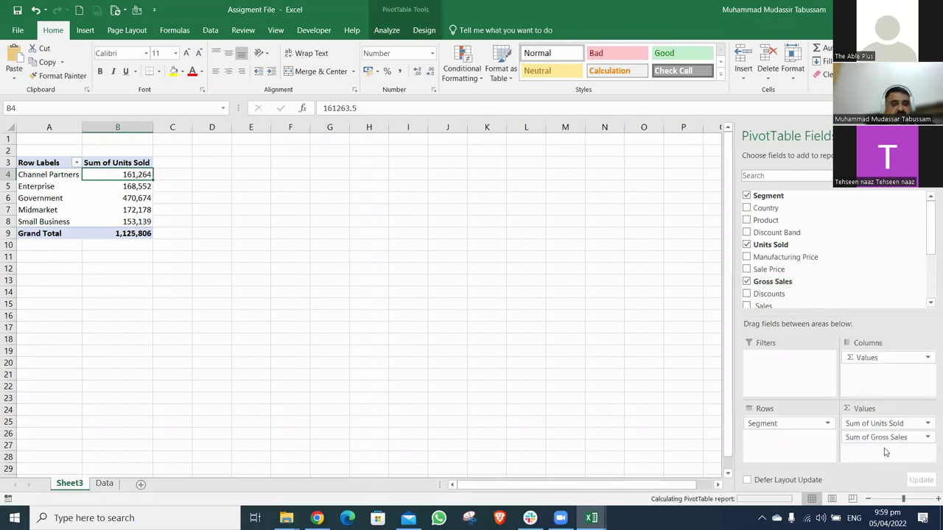
click(851, 437)
click(874, 423)
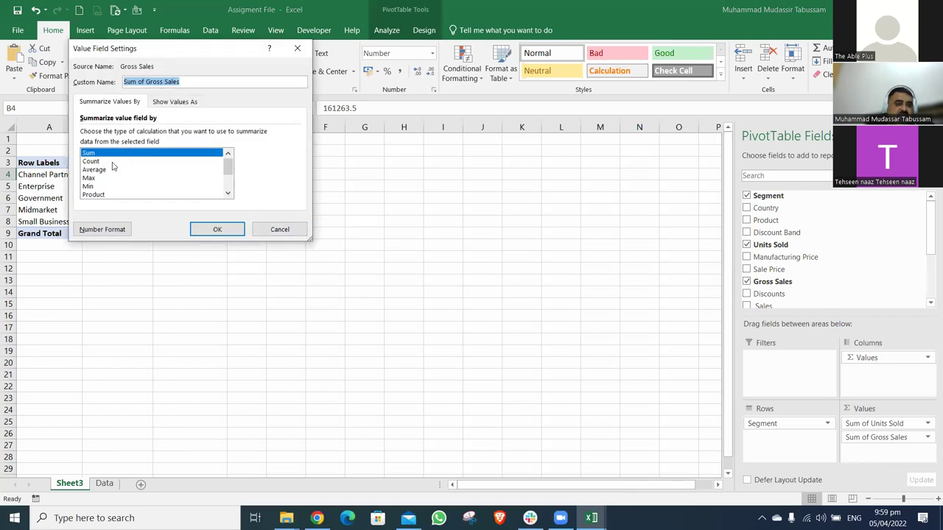
click(103, 230)
click(50, 67)
click(135, 101)
click(218, 89)
click(219, 90)
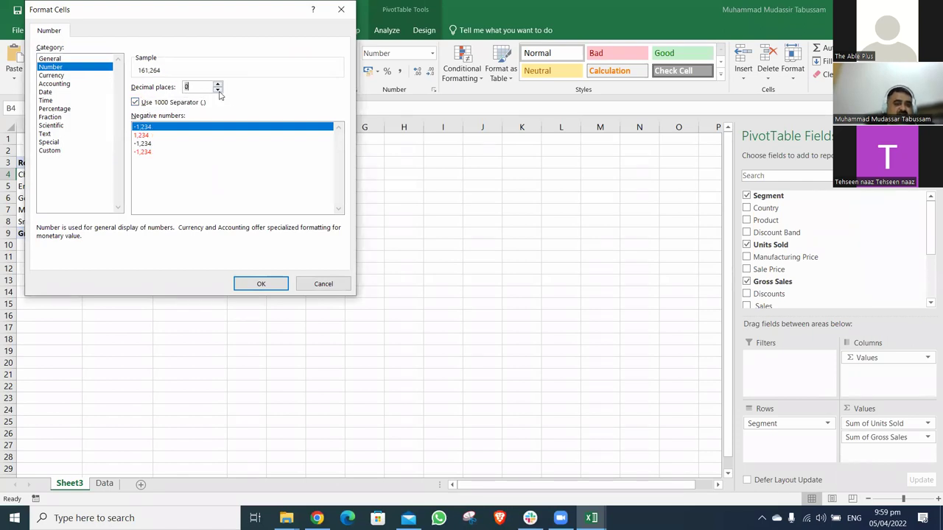
click(261, 283)
key(Return)
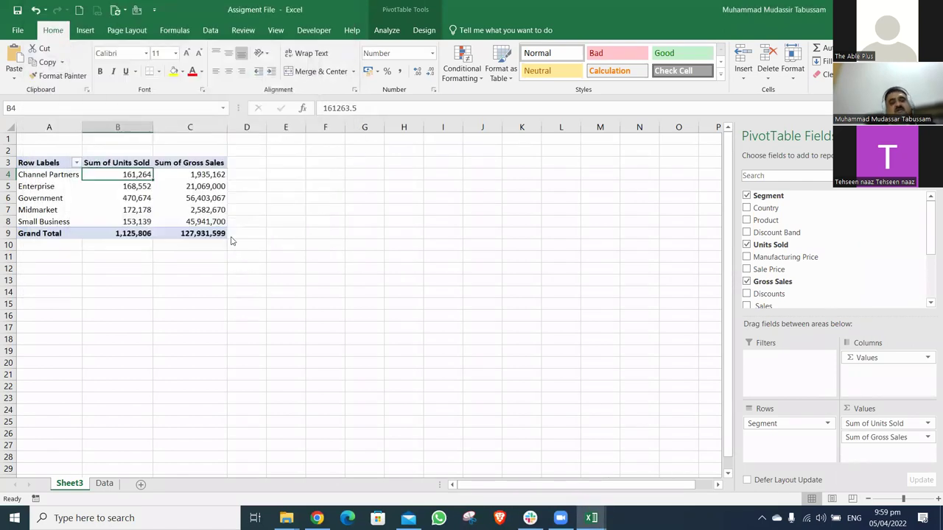
Review the PivotTable's Units Sold column down to its grand total, along with the Gross Sales grand total
key(Down)
key(Down)
key(Down)
key(Down)
key(Down)
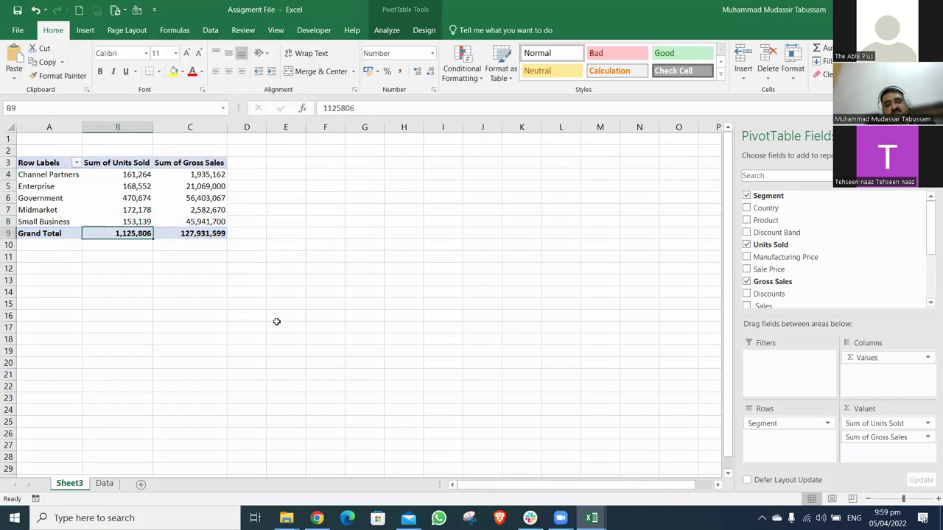
key(Right)
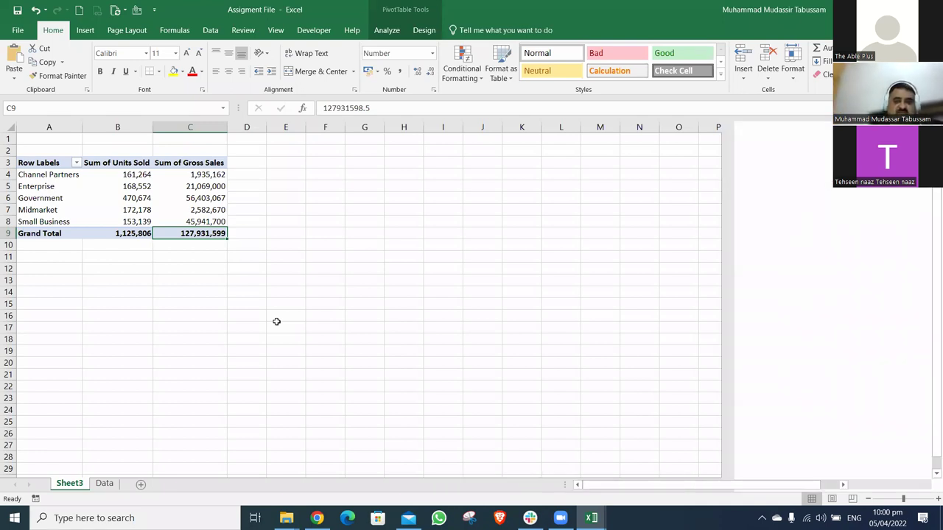
Examine the Data sheet's first record across the columns from Manufacturing Price to COGS
key(ctrl+Page_Down)
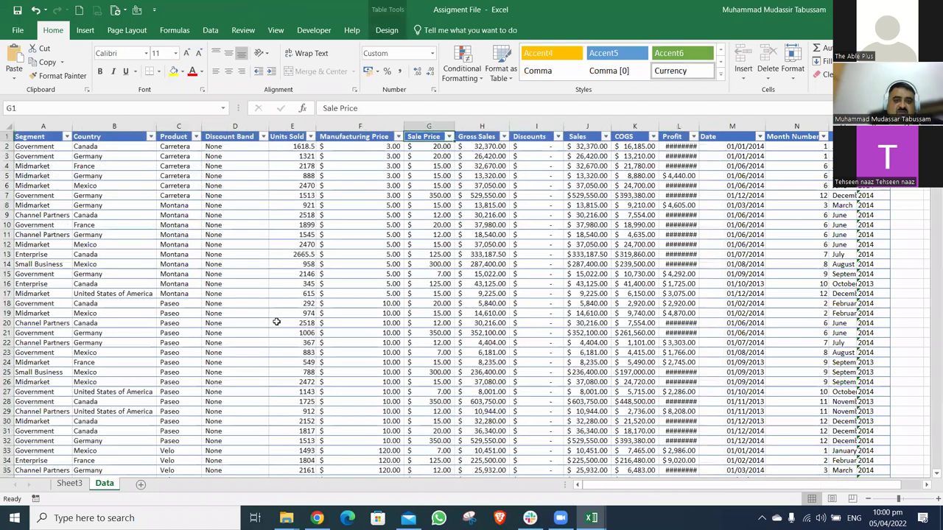
key(Left)
key(Down)
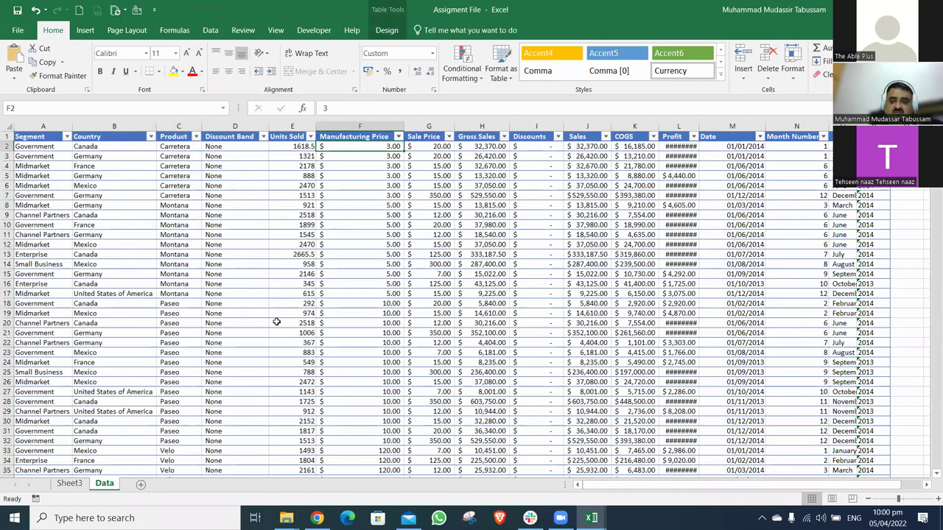
key(Right)
key(Right)
key(Right)
key(Right)
key(Right)
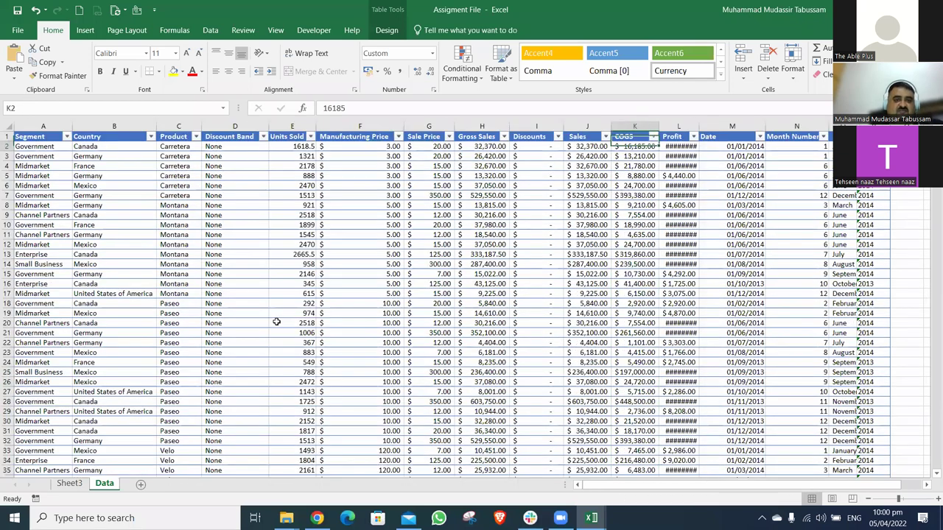
Return to Sheet3, review the Channel Partners units and gross sales, and select the empty cell D4 beside them
key(ctrl+Page_Up)
key(Right)
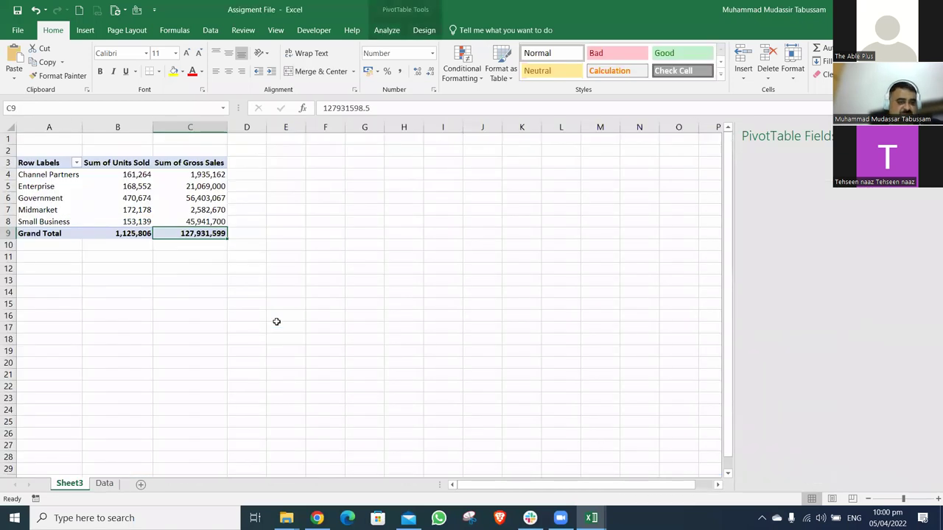
key(Up)
key(Up)
key(Up)
key(Up)
key(Up)
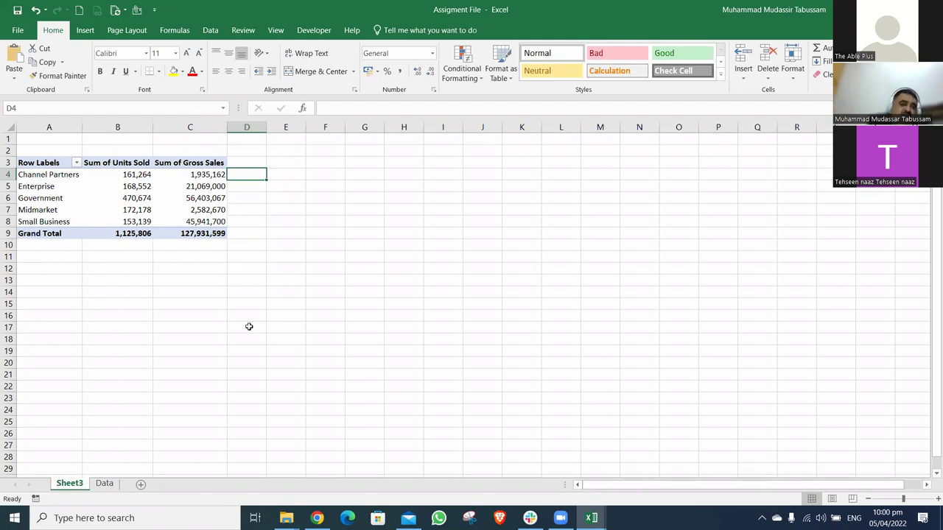
click(143, 178)
click(202, 174)
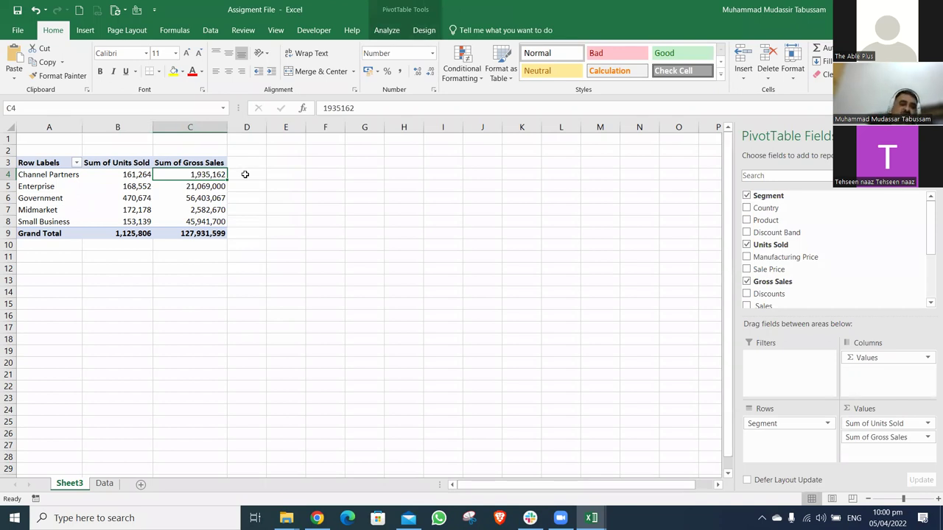
click(245, 175)
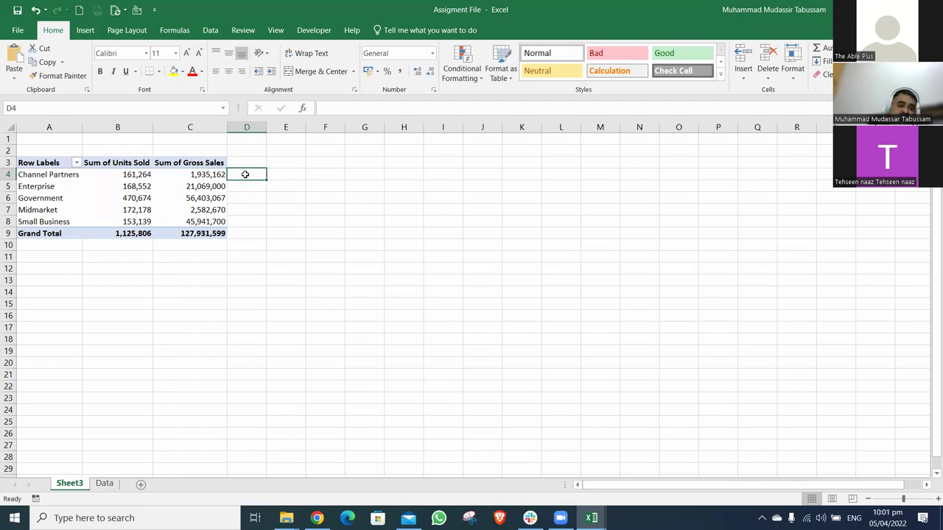
Calculate Channel Partners' gross sales per unit in D4 with the formula =C4/B4
key(Left)
key(Left)
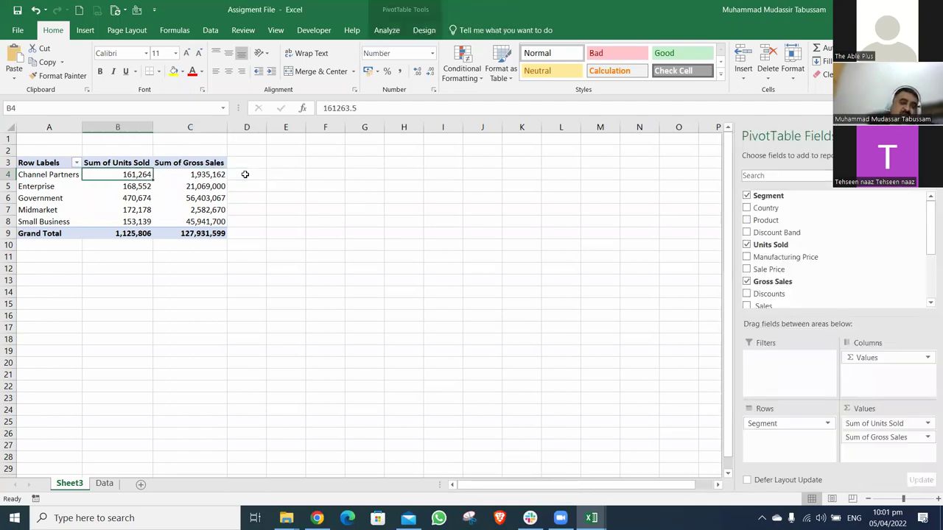
key(Right)
key(Right)
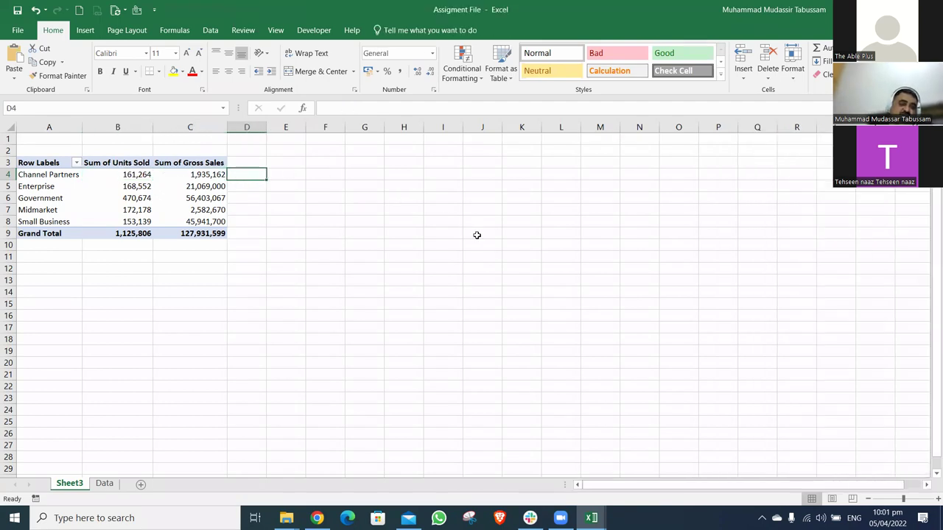
text(=)
key(Left)
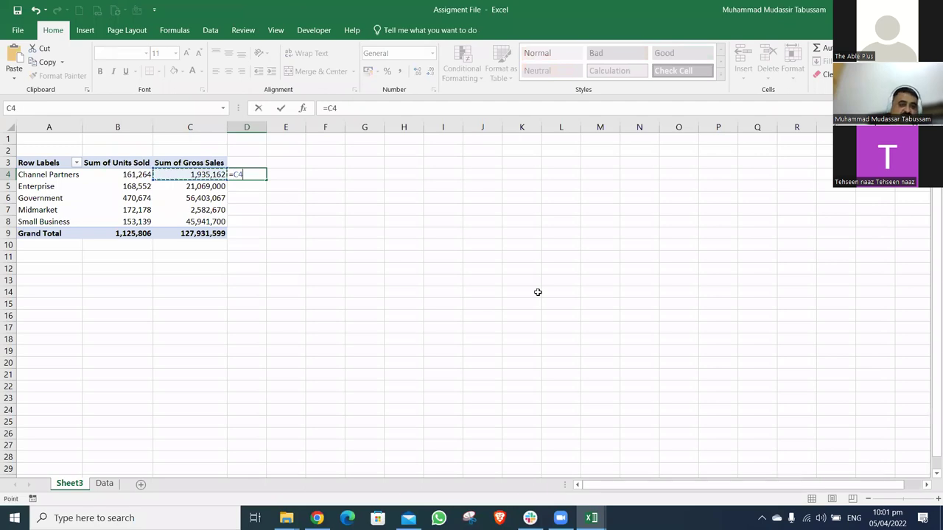
text(/)
key(Left)
key(Left)
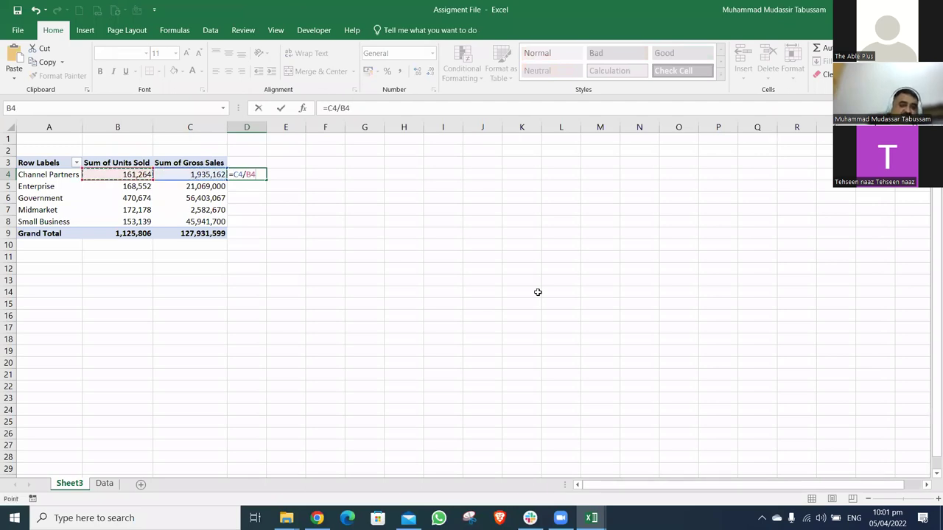
key(Return)
key(Up)
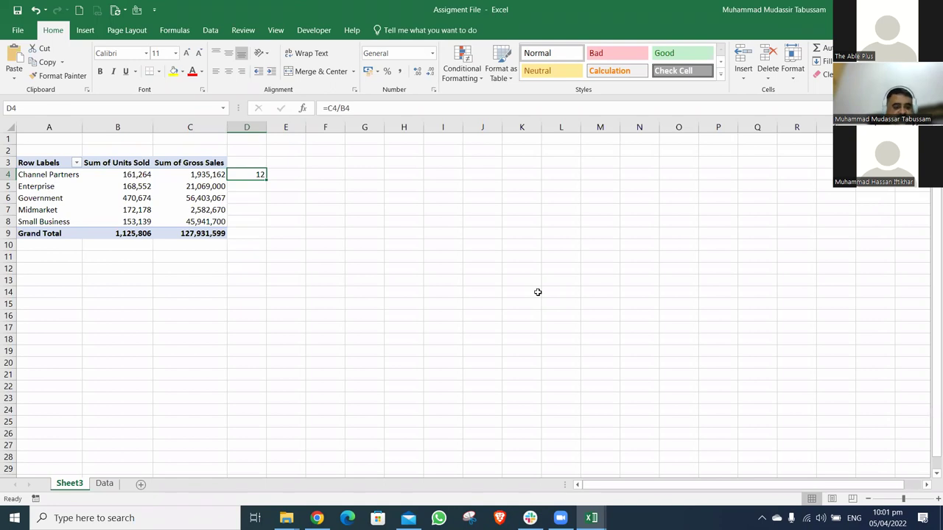
Copy the D4 division formula down to D5:D8 for the remaining segments
key(ctrl+c)
key(Down)
key(ctrl+v)
key(Down)
key(ctrl+v)
key(Down)
key(ctrl+v)
key(Down)
key(ctrl+v)
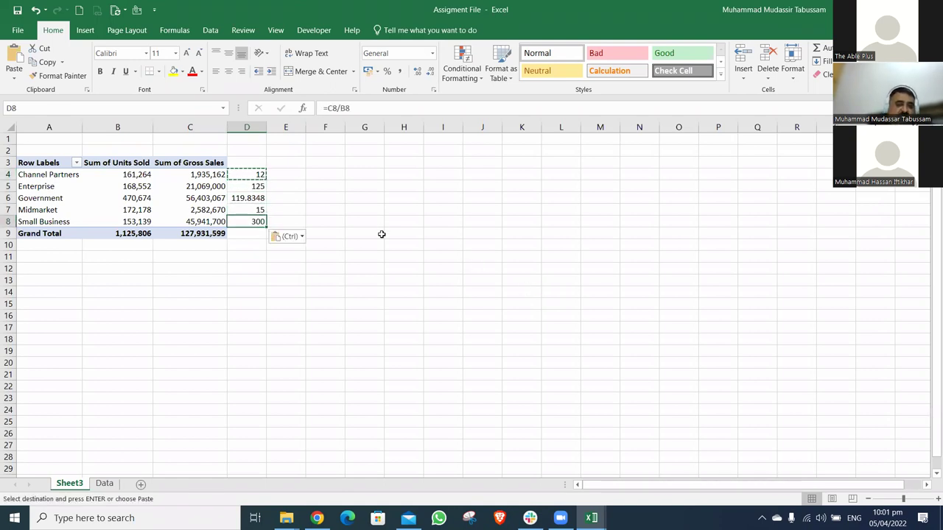
Review the division formulas in D4 to D6, along with the Channel Partners units and gross sales used in D4
click(257, 175)
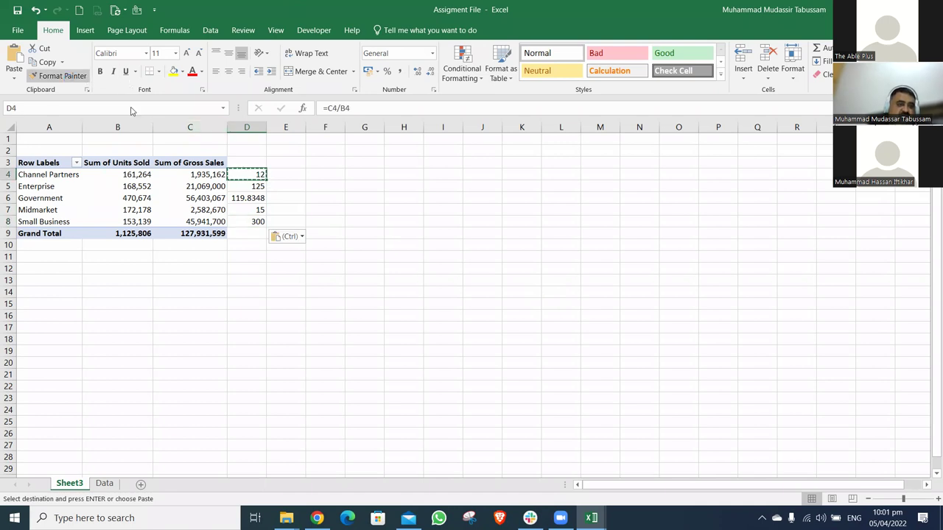
click(251, 185)
click(251, 197)
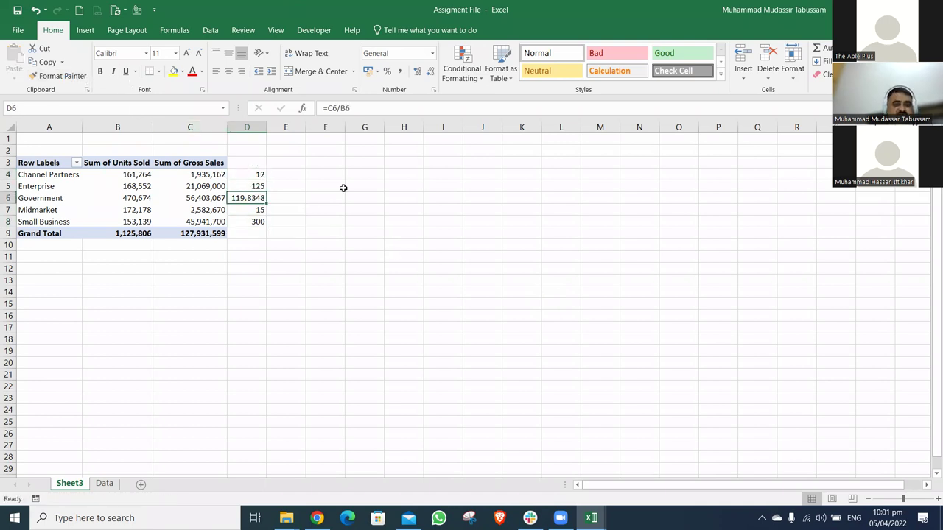
key(F2)
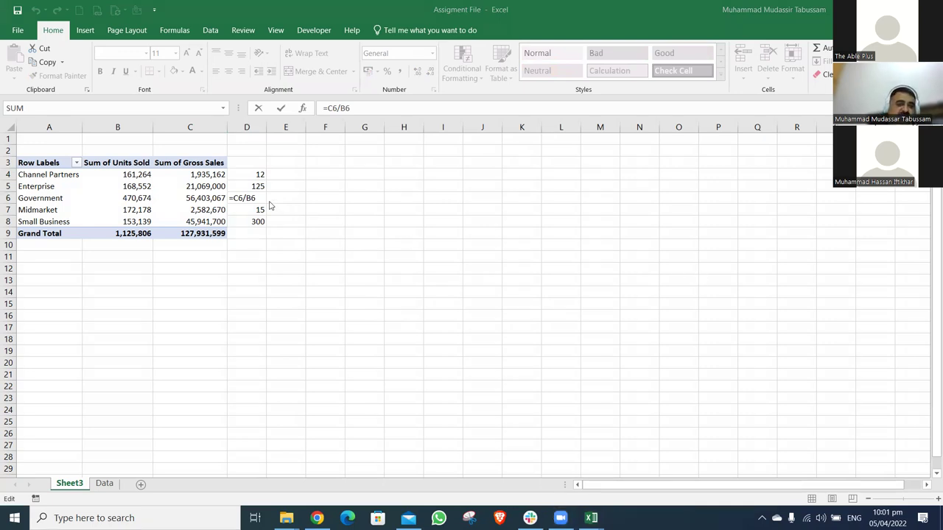
key(Return)
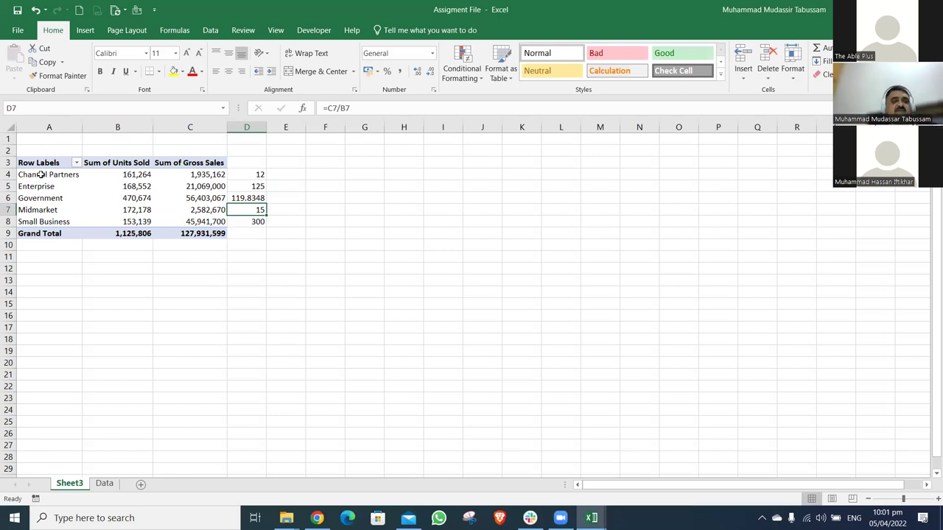
click(131, 173)
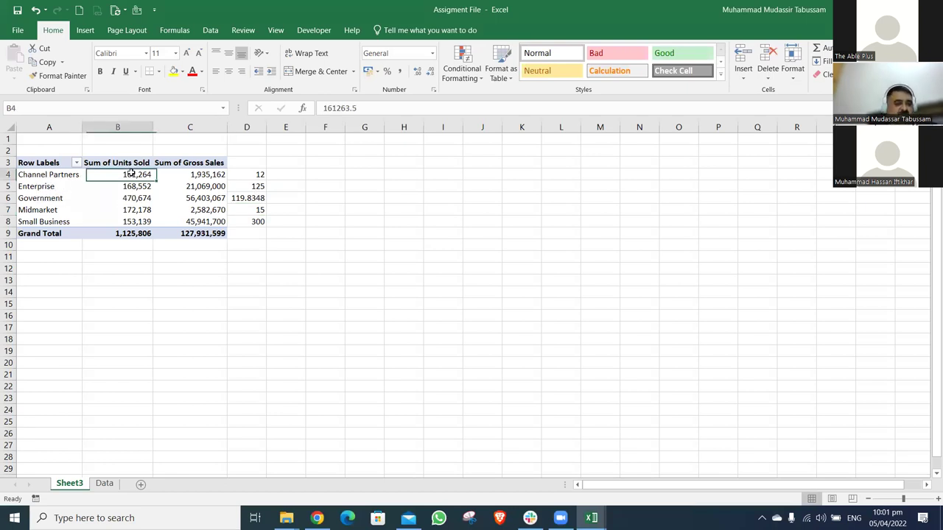
click(203, 175)
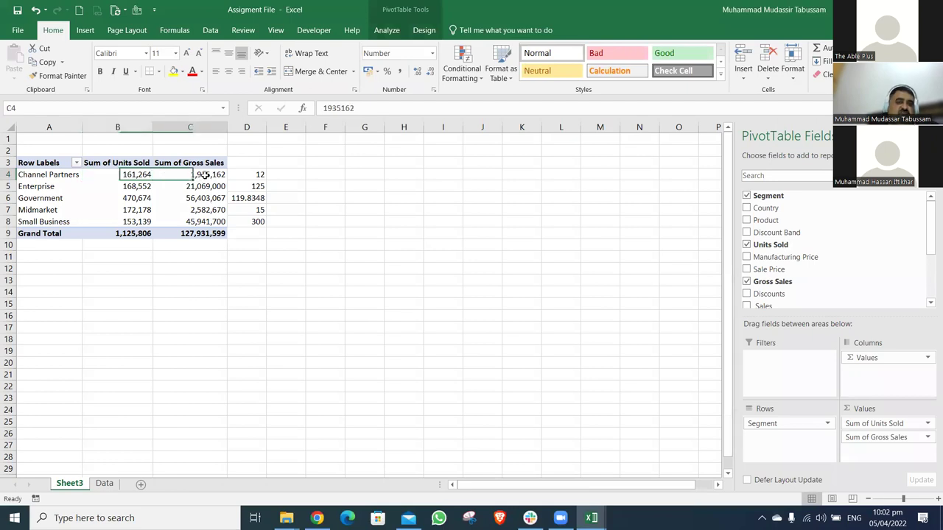
click(258, 175)
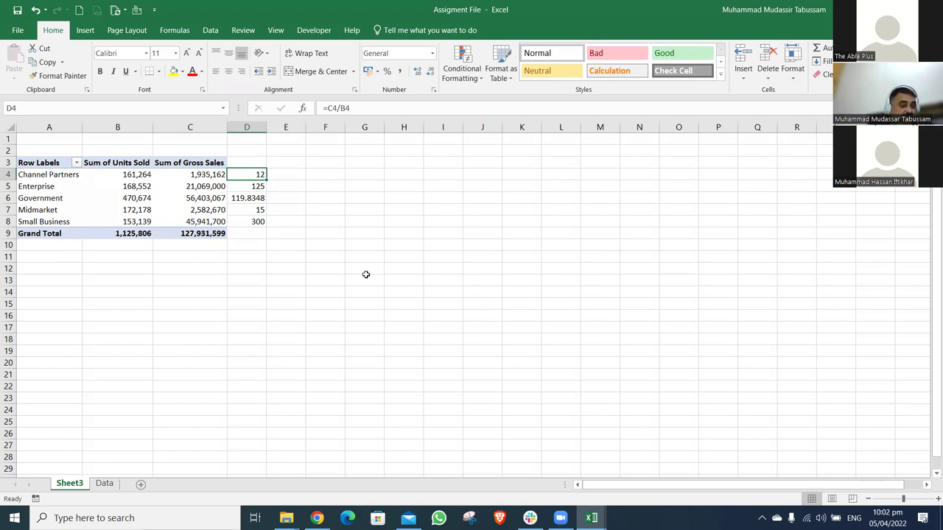
Display the Government per-unit value in D6 with zero decimal places
key(Down)
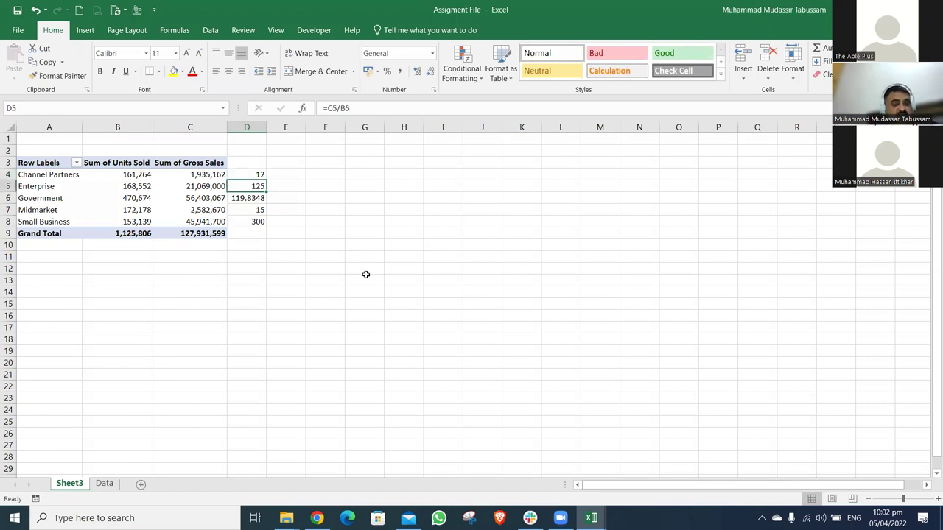
key(Down)
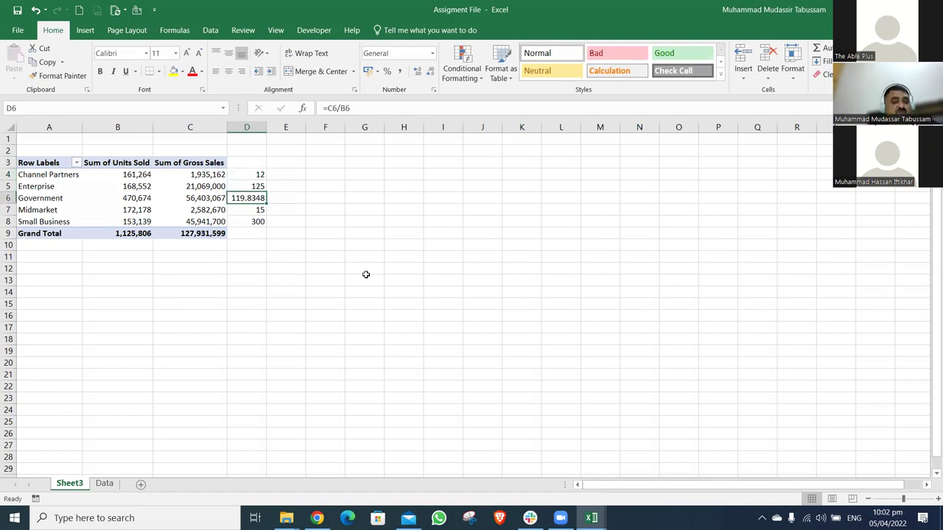
click(431, 71)
click(432, 70)
click(431, 70)
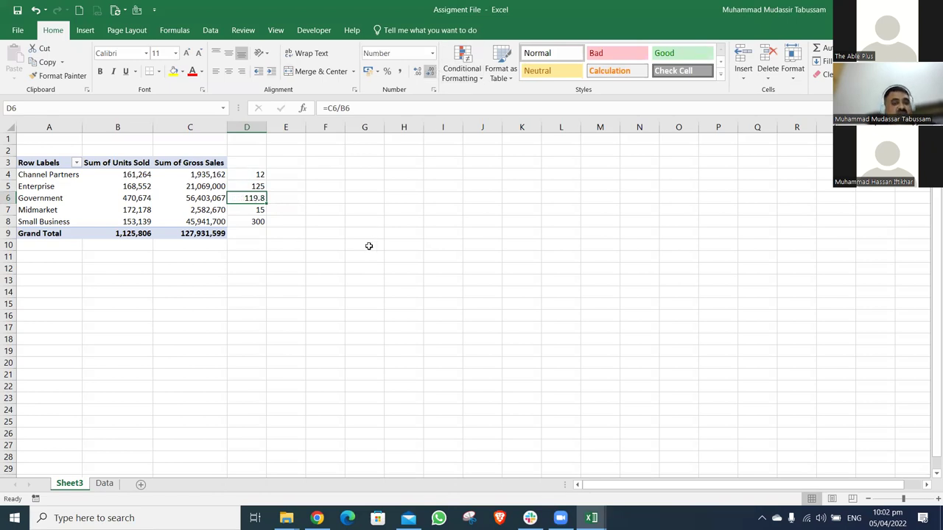
Compare the per-unit values in column D with the segment labels in A4:A8
key(Down)
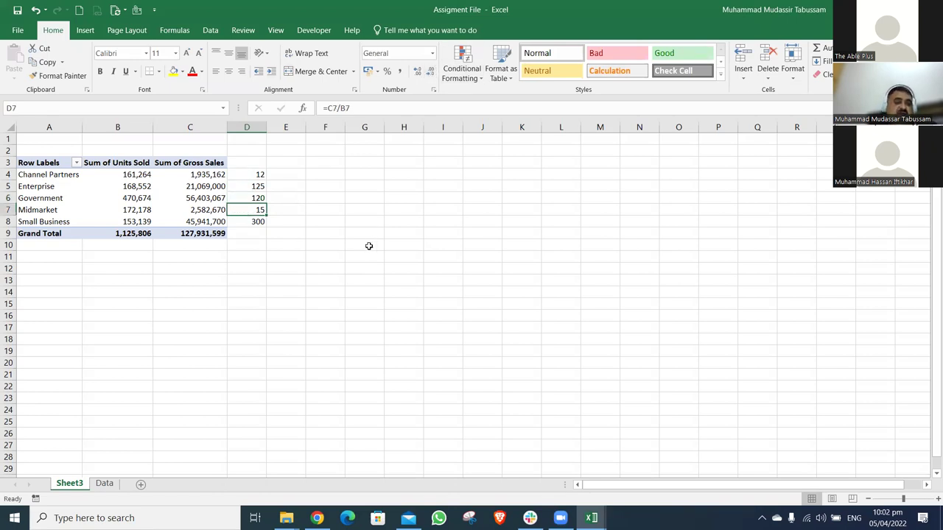
key(Down)
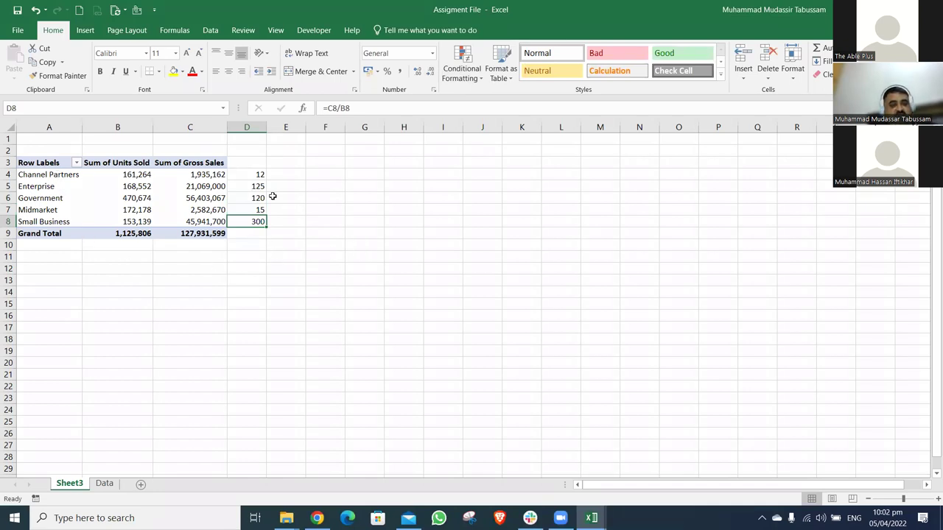
key(Up)
key(Up)
key(Up)
key(Up)
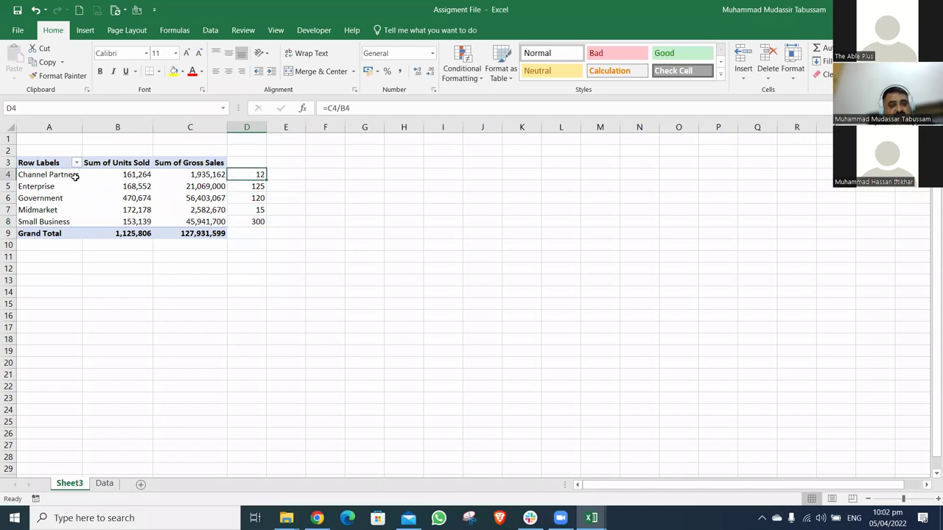
click(80, 176)
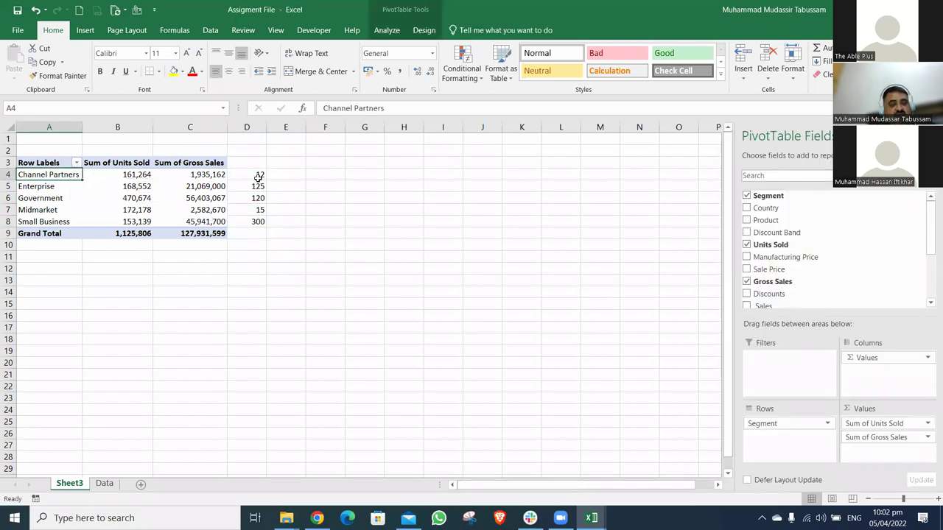
click(259, 177)
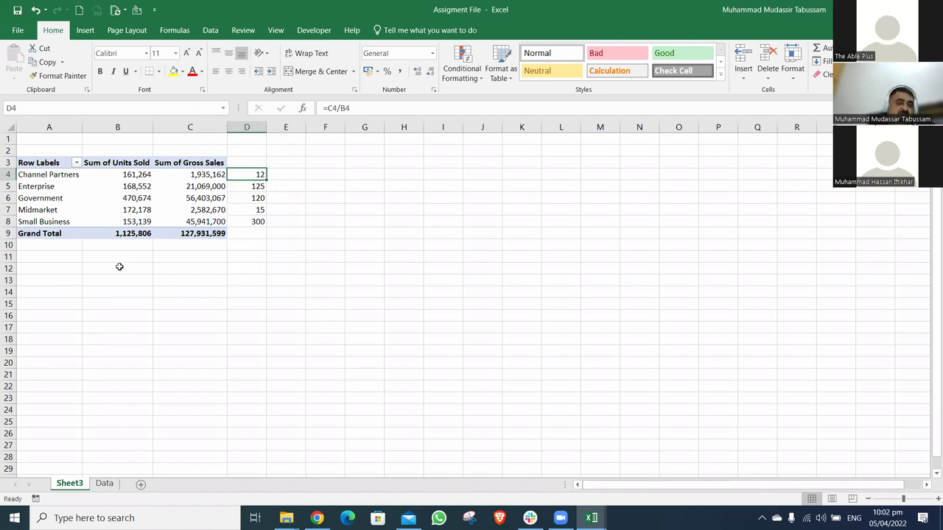
click(59, 177)
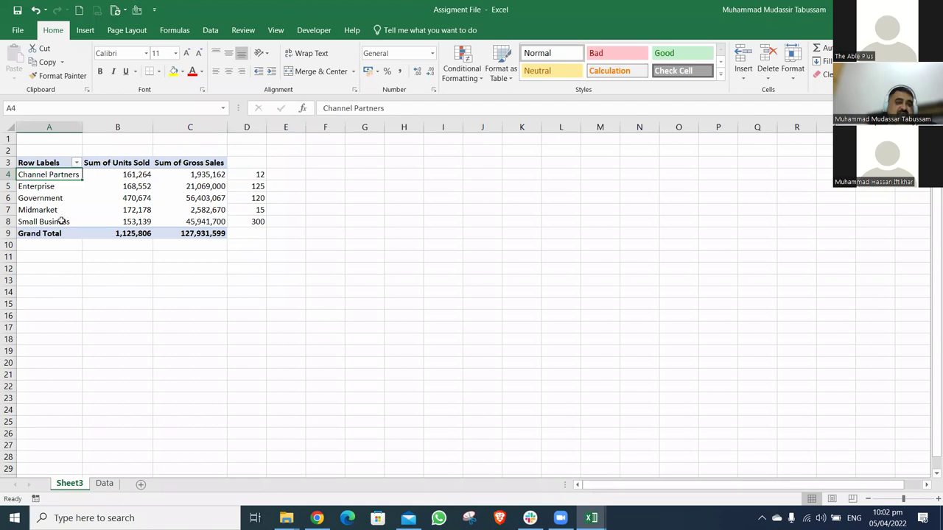
drag(59, 177, 62, 221)
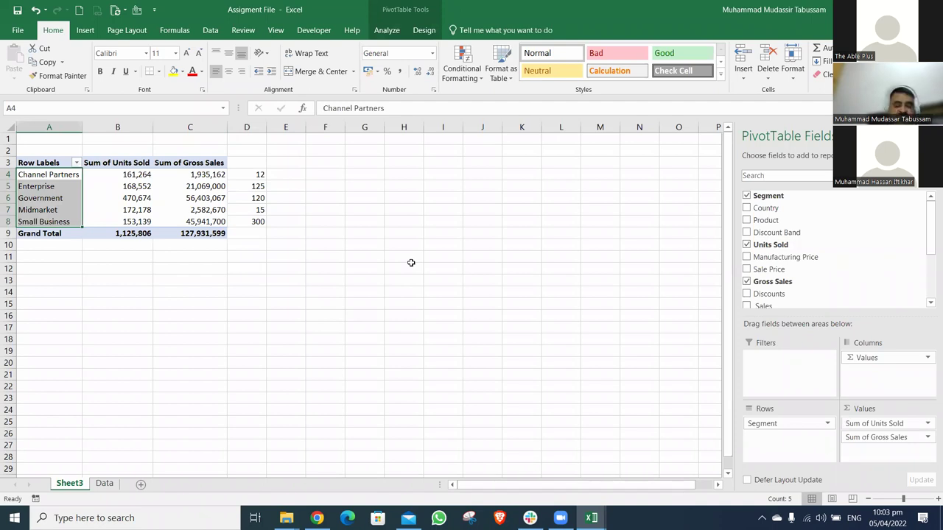
Select the per-unit values of all segments in D4:D8
key(Right)
key(Right)
key(Right)
key(Right)
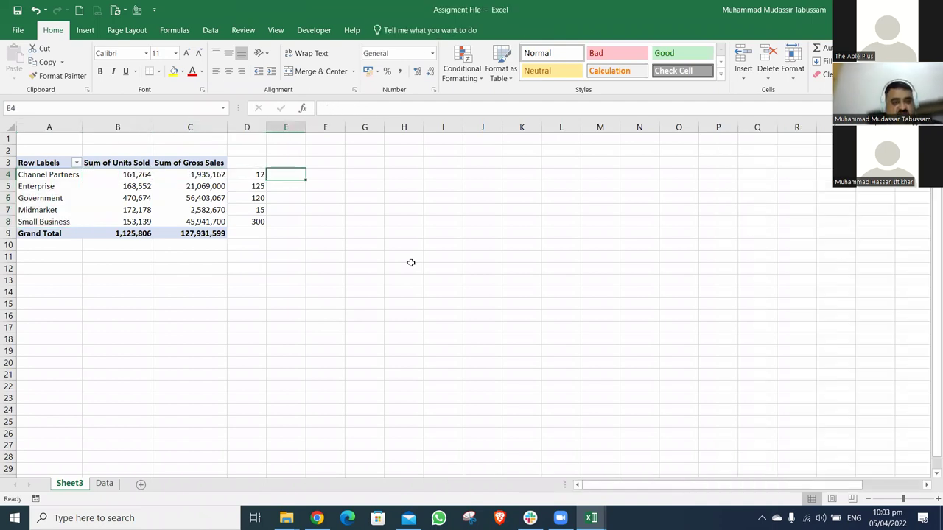
key(Left)
key(ctrl+shift+Down)
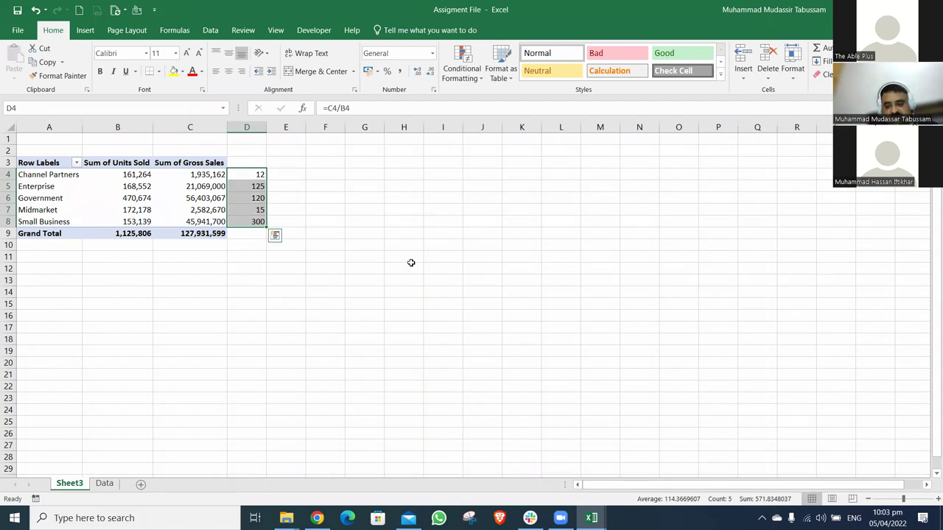
Calculate the average of the segments' per-unit values in D9 with =AVERAGE(D4:D8)
click(250, 232)
text(=ave)
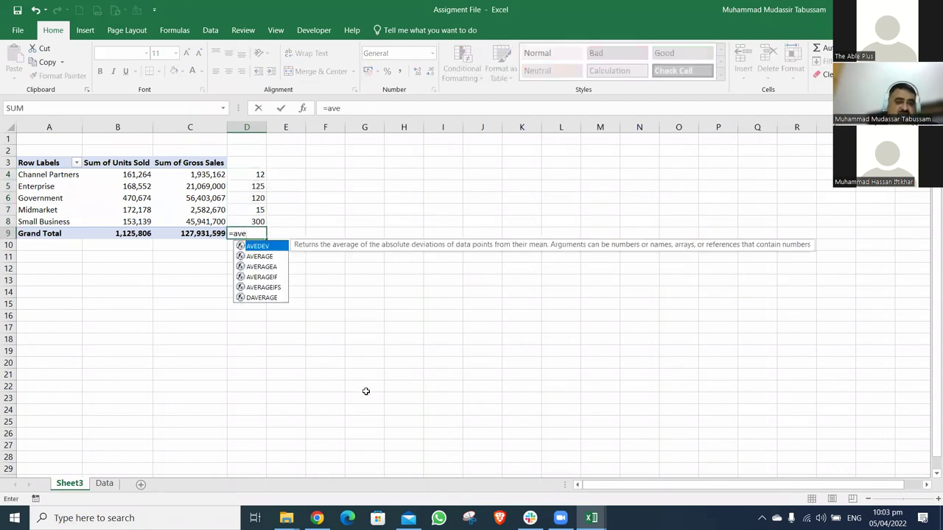
key(Down)
key(Tab)
key(Up)
key(ctrl+shift+Up)
key(Return)
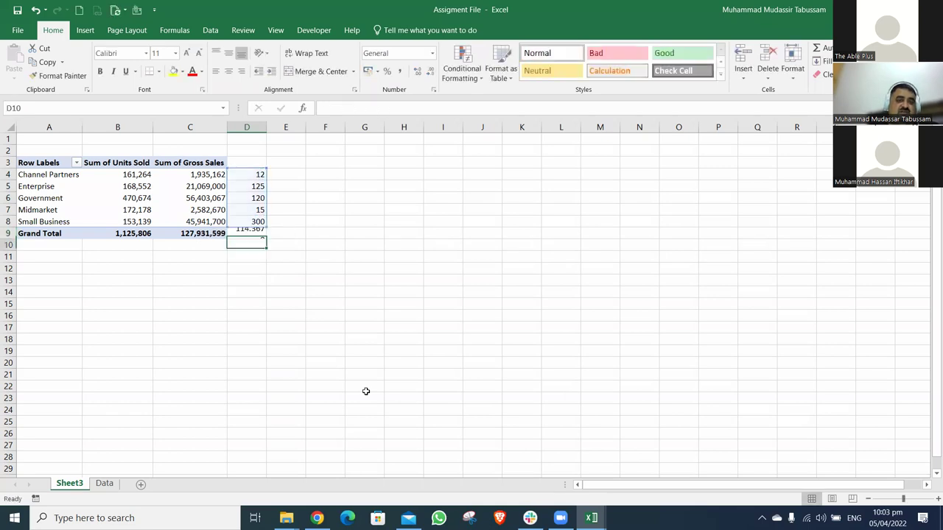
key(Up)
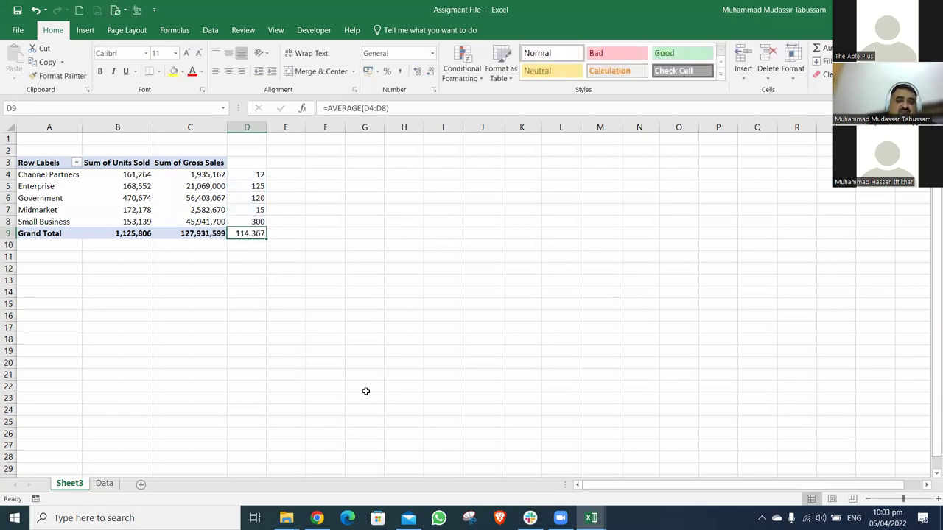
Display the average in D9 with zero decimal places and compare it with the Small Business row
click(430, 72)
click(430, 72)
click(431, 71)
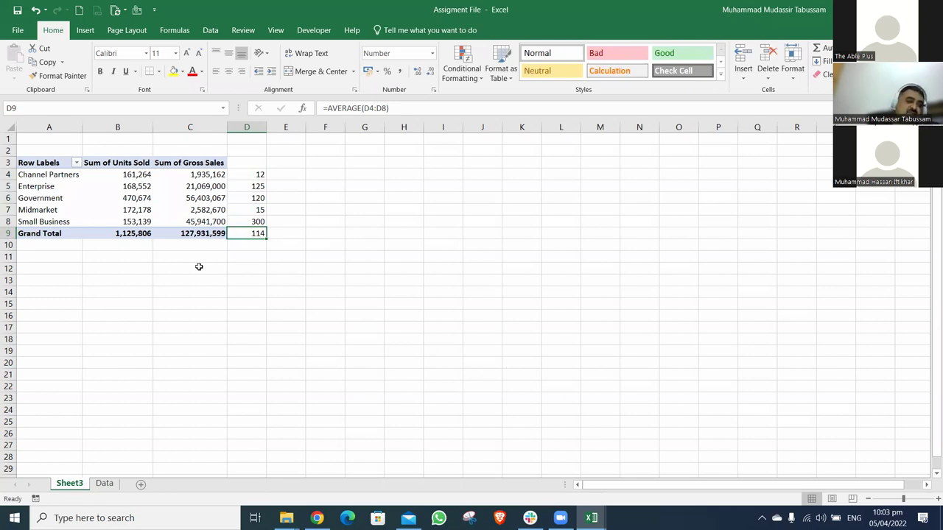
click(57, 222)
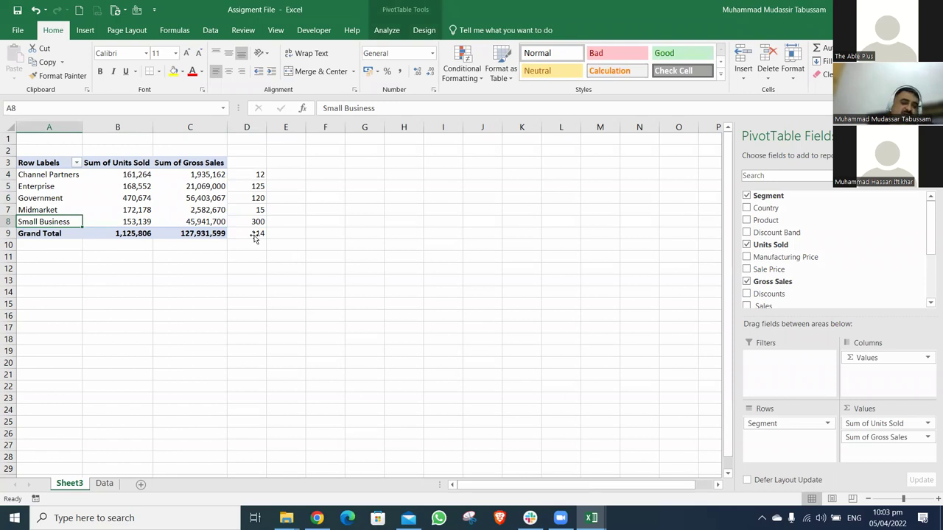
click(255, 234)
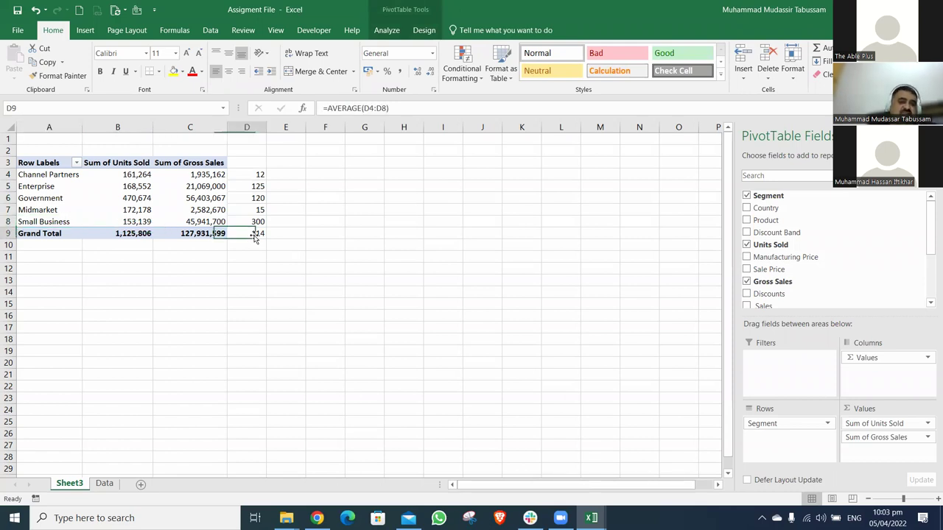
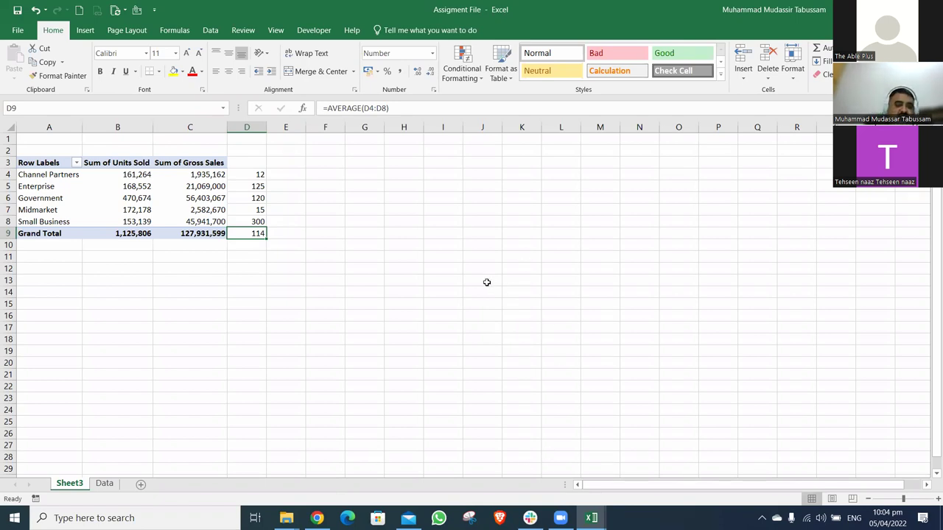
Highlight the average in D9 with a yellow fill and enlarge its font to size 24
click(174, 72)
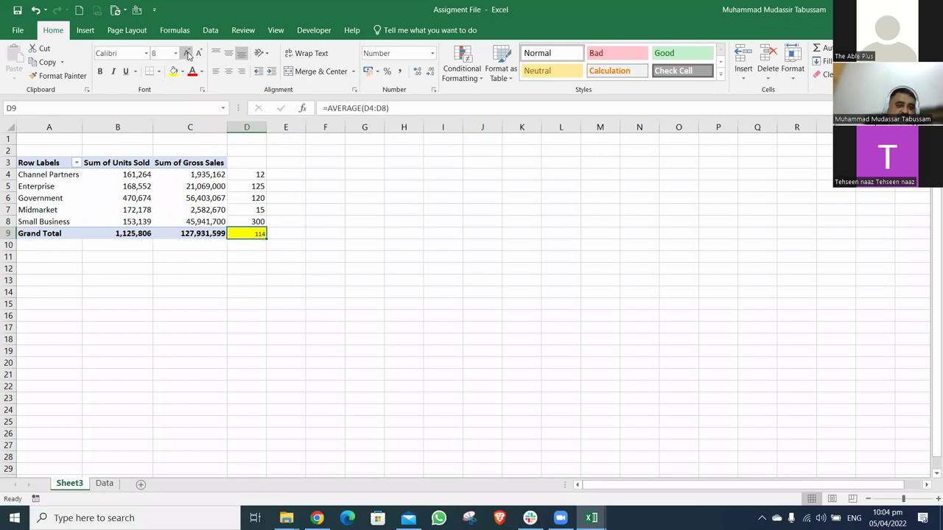
click(187, 53)
click(187, 53)
click(187, 53)
click(187, 53)
click(188, 54)
click(187, 53)
click(187, 53)
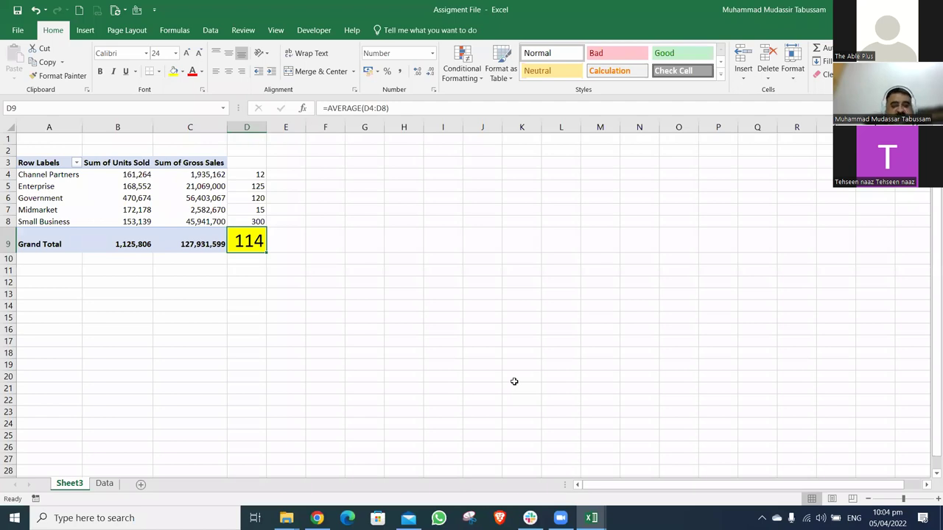
Go back up through the per-unit values to Channel Partners in D4
key(Up)
key(Up)
key(Up)
key(Up)
key(Up)
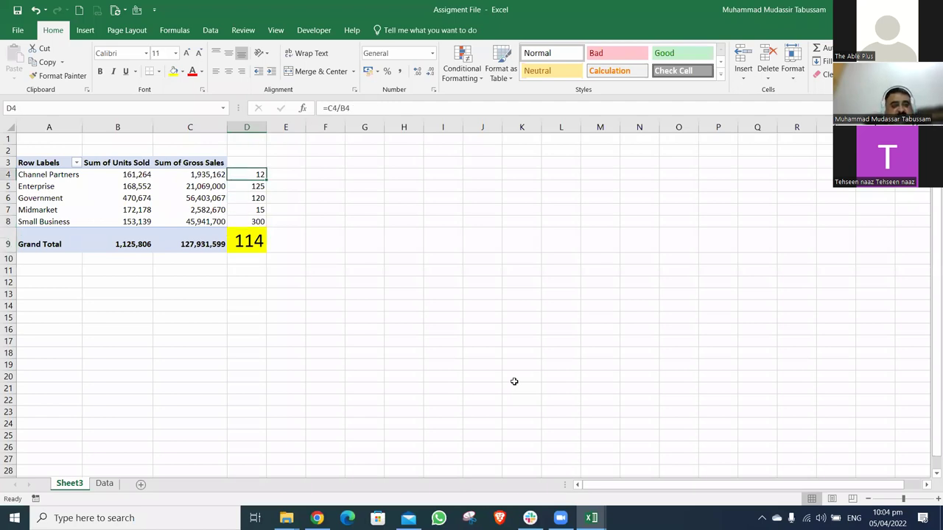
Examine Units Sold, Gross Sales and the per-unit value across the Channel Partners row
key(Left)
key(Left)
key(Right)
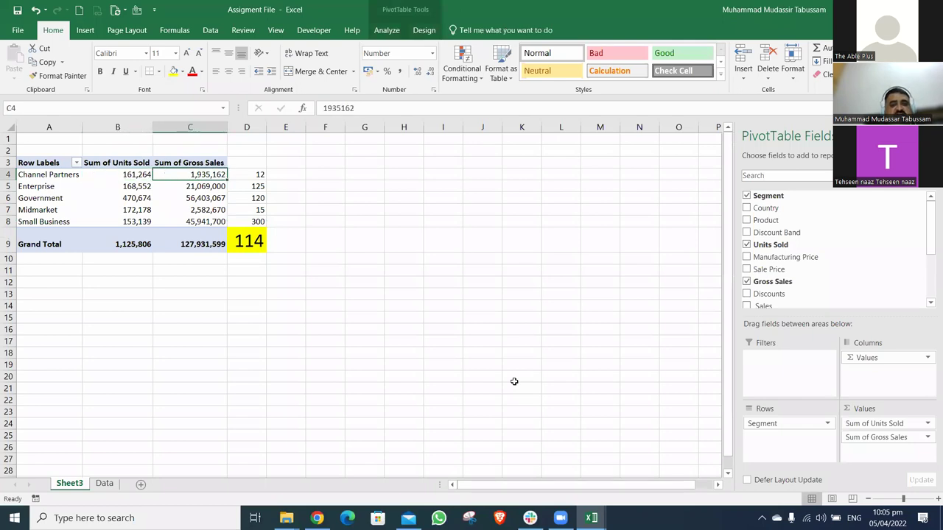
key(Left)
key(Left)
key(Right)
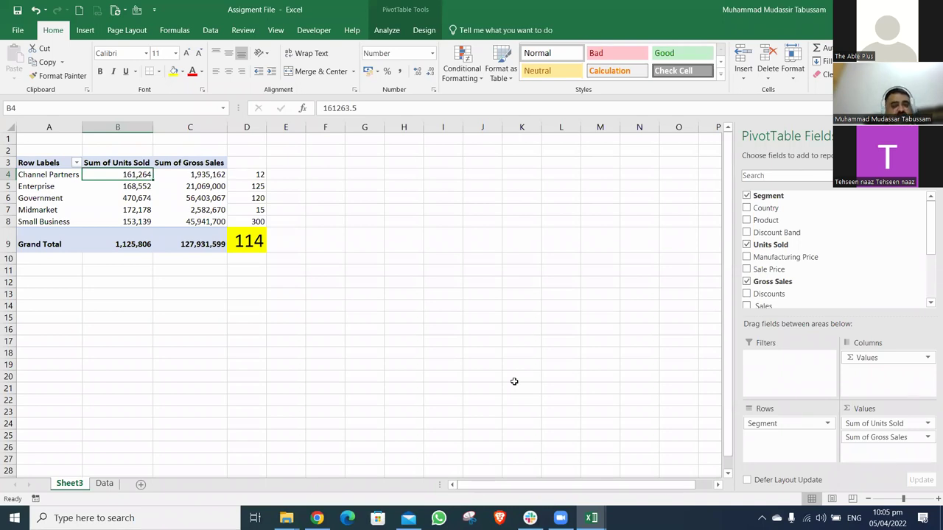
key(Right)
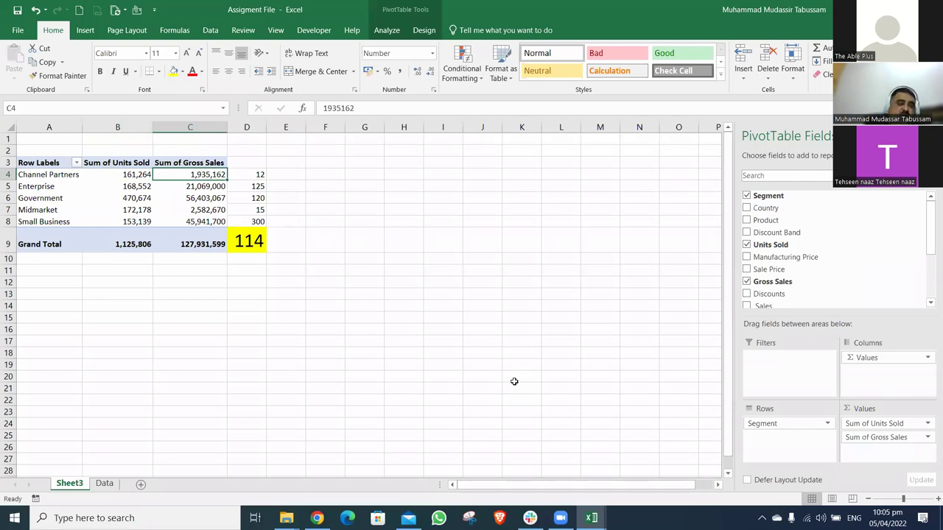
key(Right)
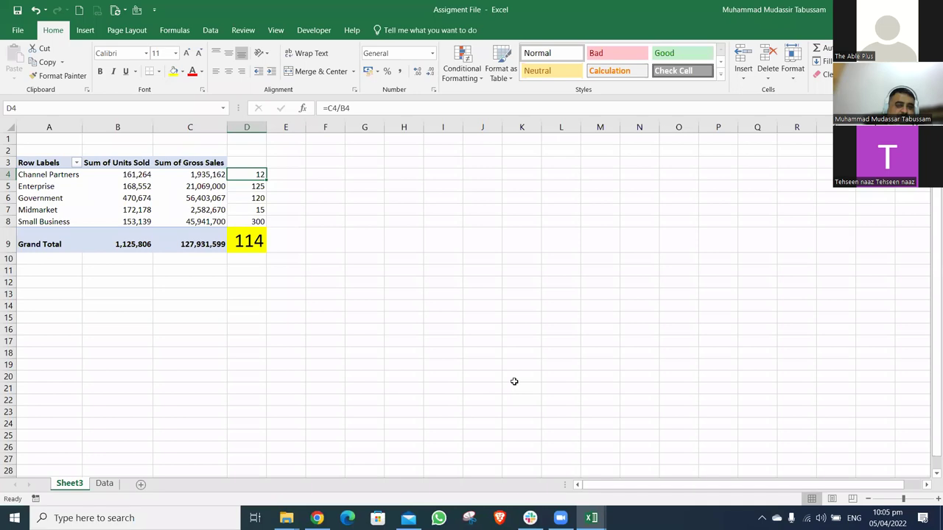
Examine the Enterprise row's figures and the per-unit values for Government, Midmarket and Small Business
key(Down)
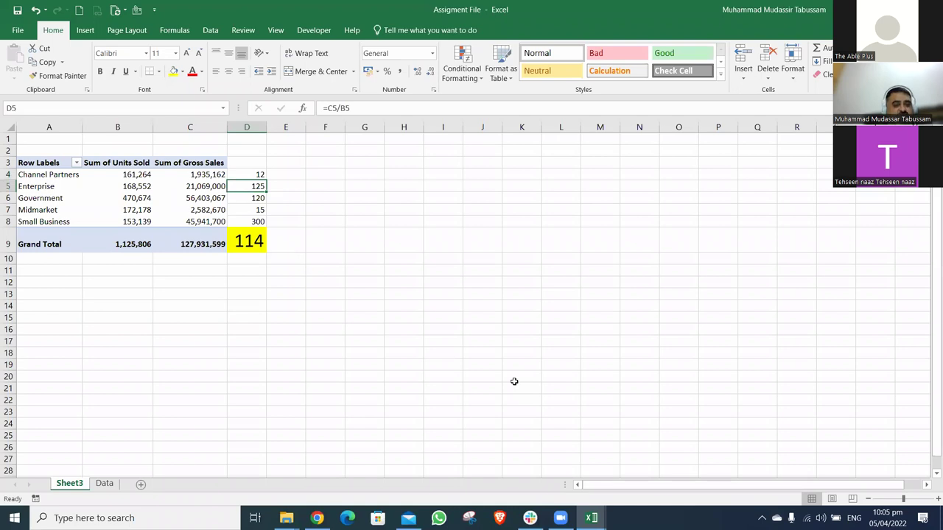
key(Left)
key(Left)
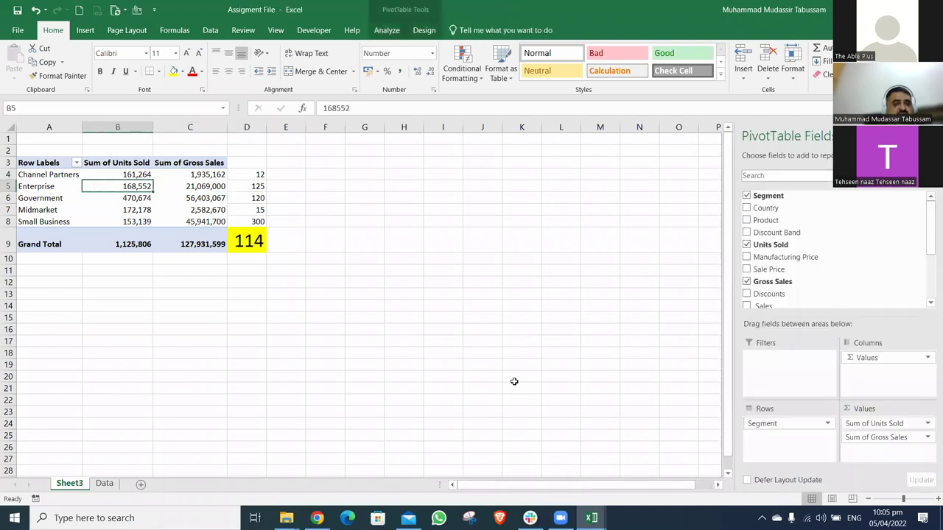
key(Right)
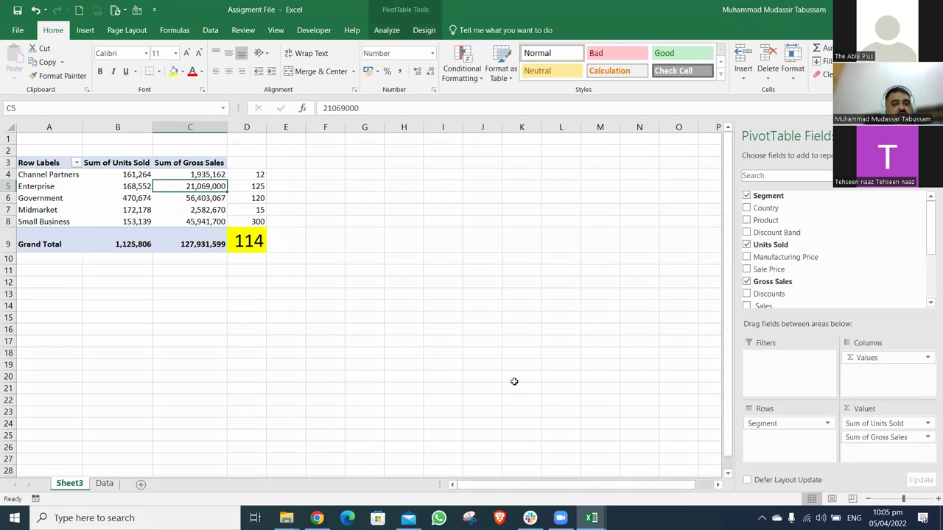
key(Right)
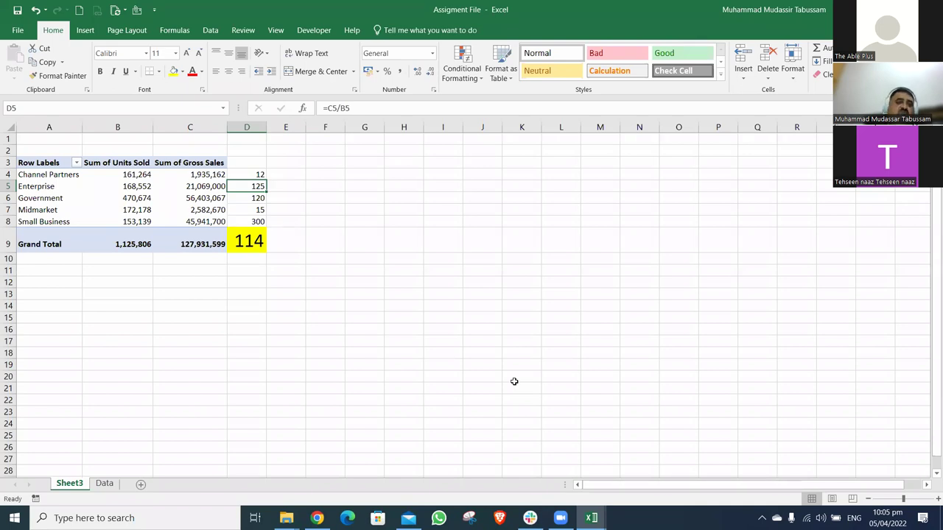
key(Down)
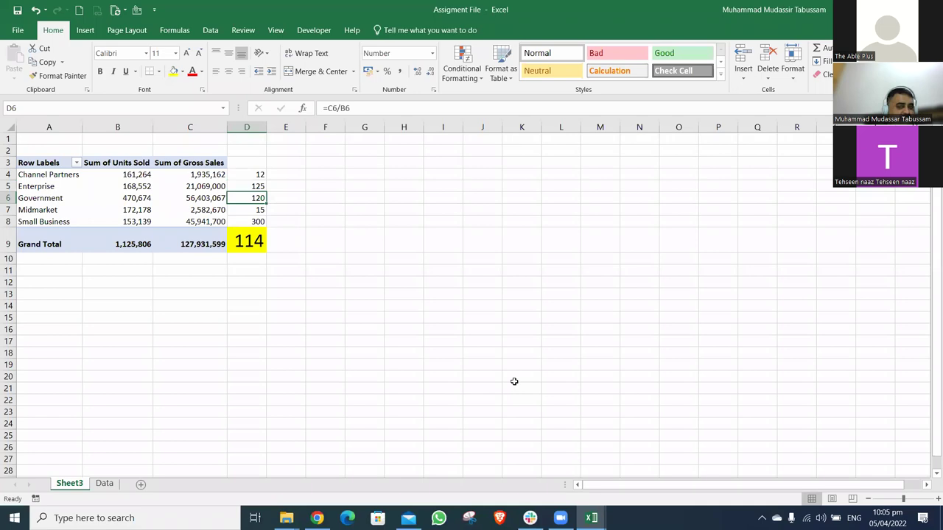
key(Down)
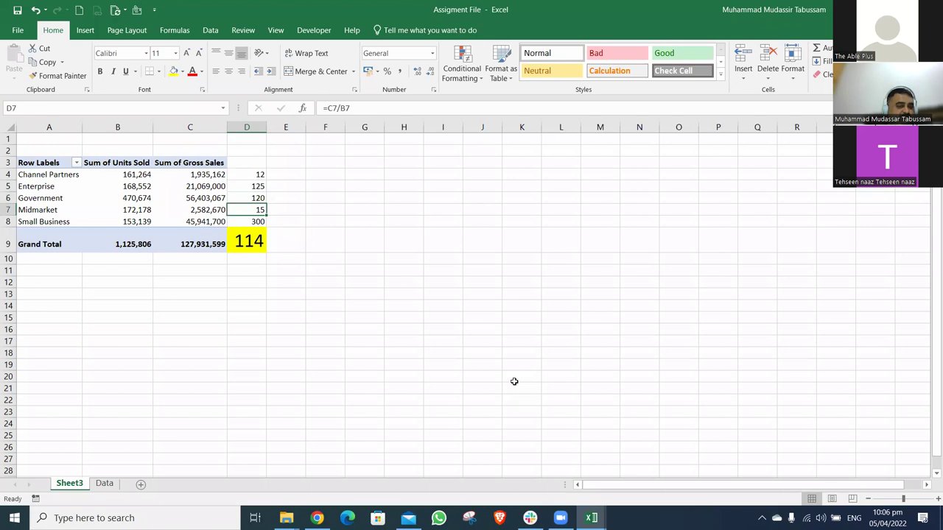
key(Down)
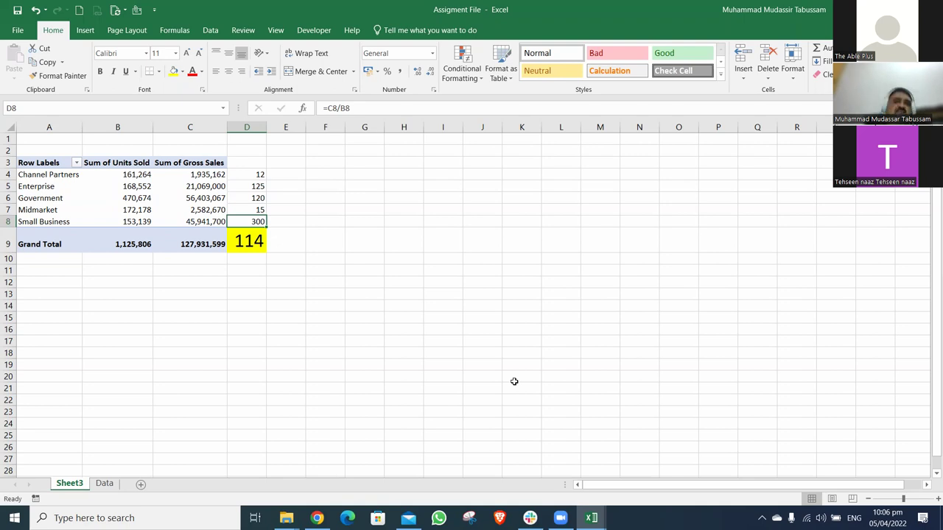
Select the per-unit values in D4:D8 to review all segments together
key(Up)
key(Up)
key(Up)
key(Up)
key(shift+Down)
key(shift+Down)
key(shift+Down)
key(shift+Down)
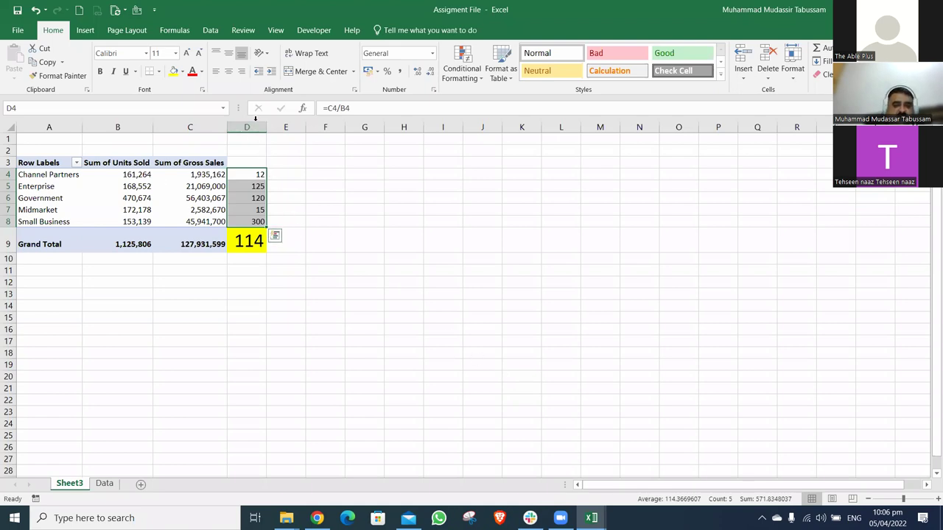
Delete column D with the per-unit calculations and add Country below Segment in the PivotTable's rows
click(255, 127)
key(Delete)
click(59, 177)
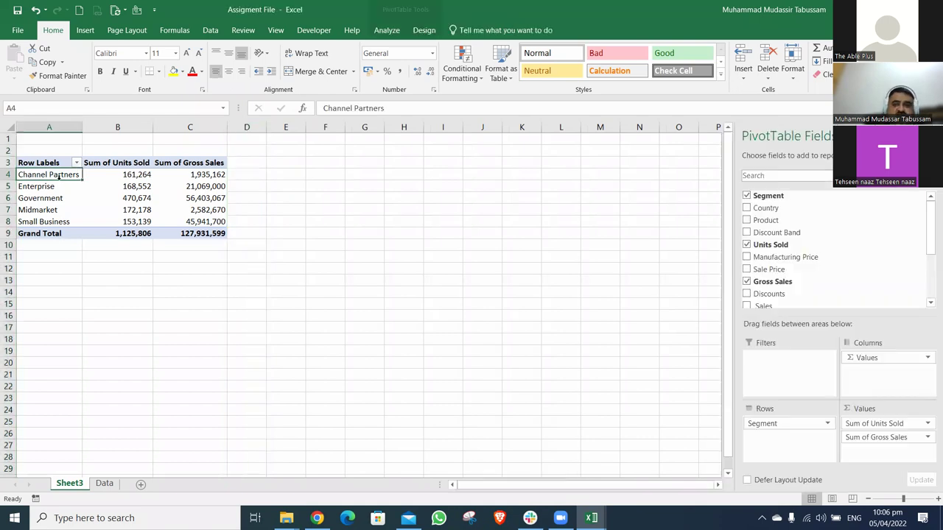
drag(814, 479, 793, 444)
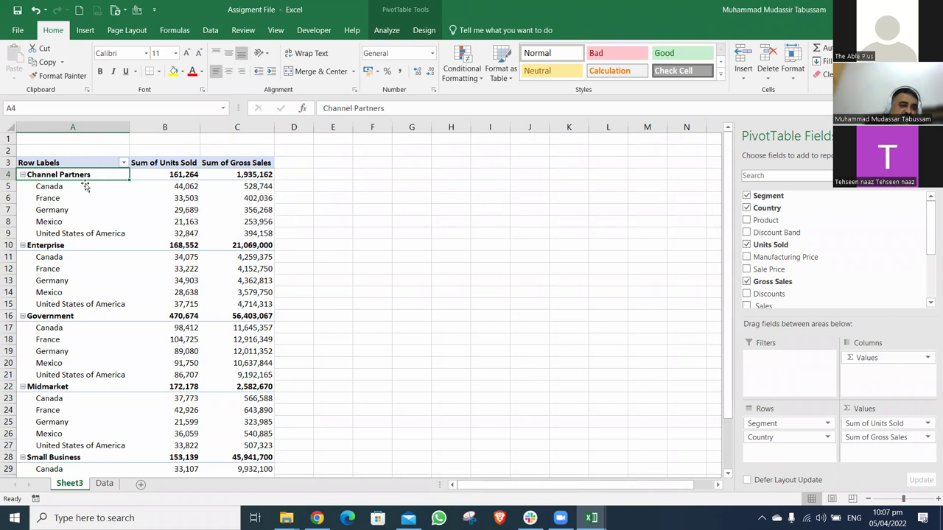
Calculate gross sales per unit for Canada under Channel Partners in D5 with =C5/B5
click(188, 186)
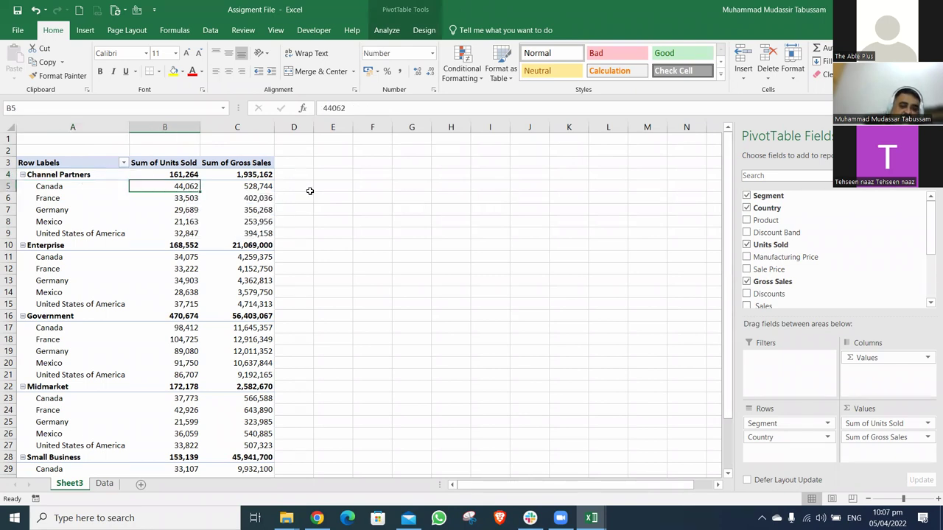
click(309, 189)
text(=)
key(Left)
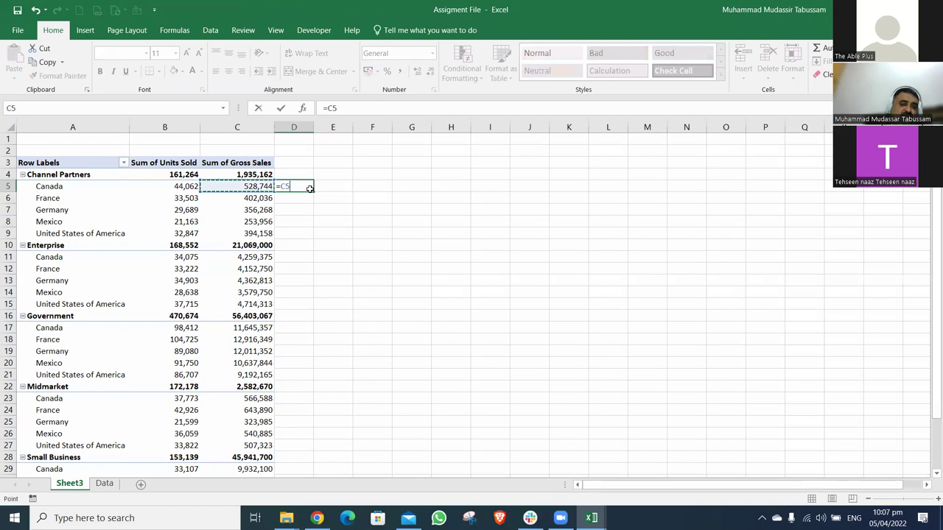
key(Left)
key(Right)
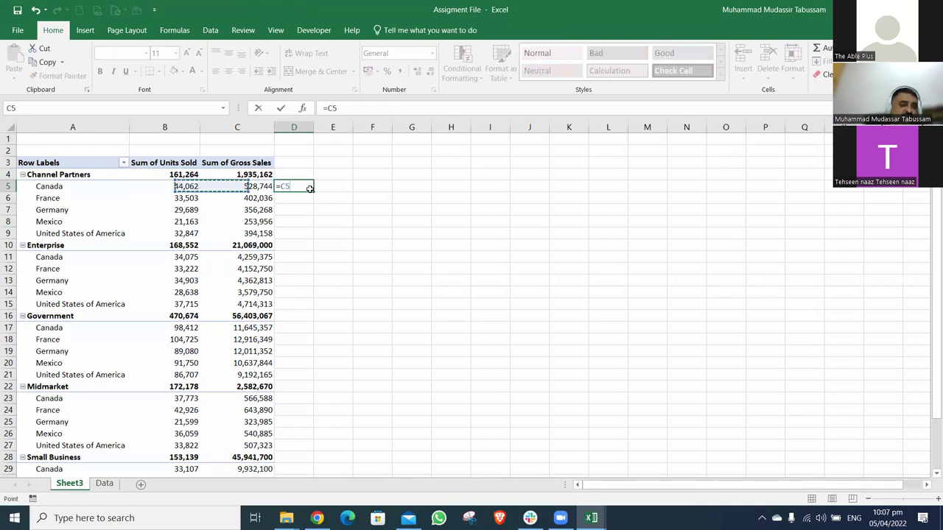
text(/)
key(Left)
key(Left)
key(Return)
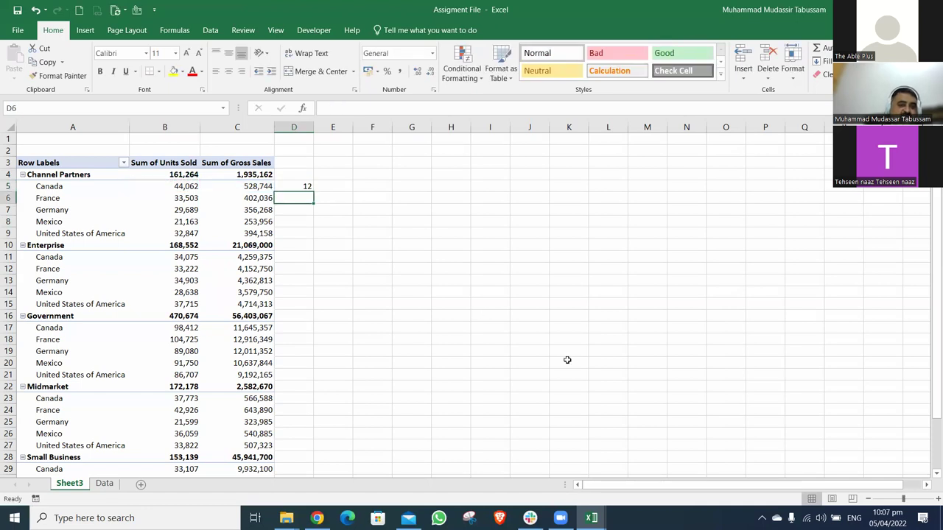
Copy the gross-sales-per-unit formula from D5 into D6:D9 for the remaining Channel Partners countries
key(Up)
key(ctrl+c)
key(Down)
key(shift+Down)
key(shift+Down)
key(shift+Down)
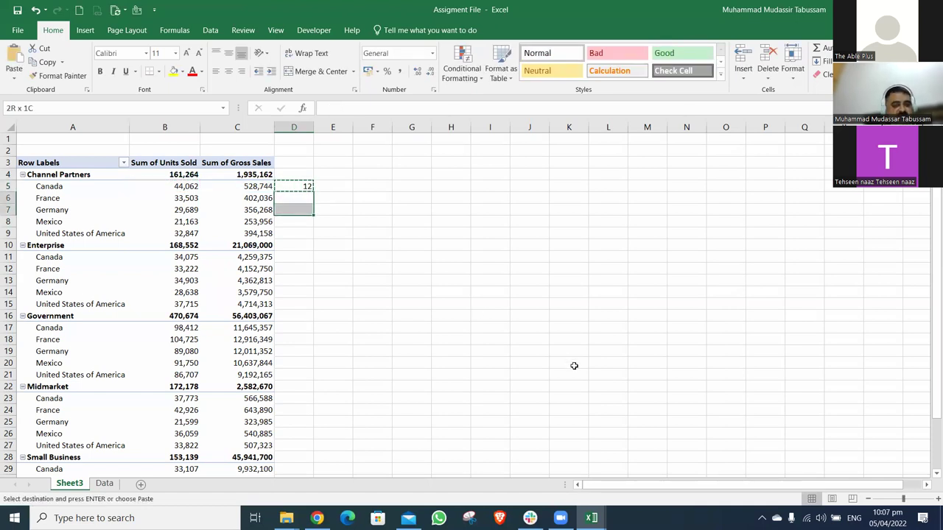
key(ctrl+v)
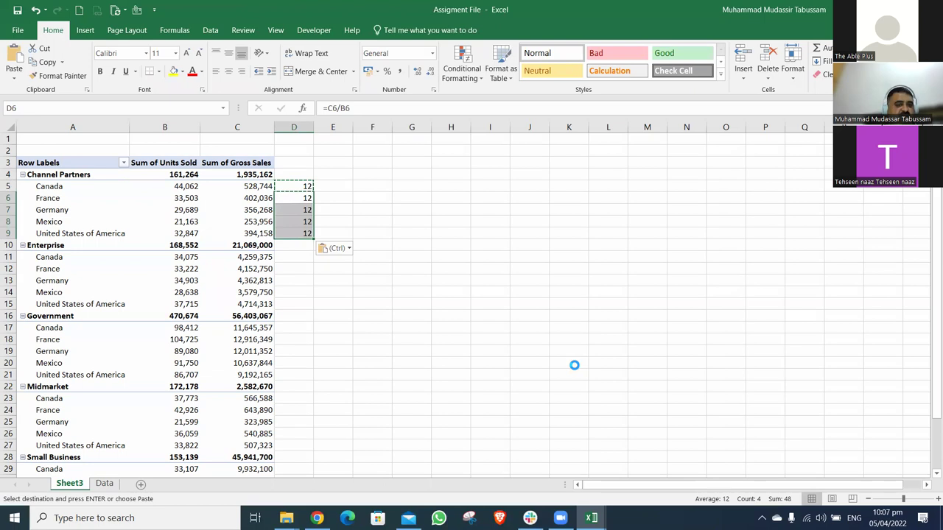
Check the cell references of the division formulas in D5, D6 and D7
key(Up)
key(F2)
key(Escape)
key(Down)
key(F2)
key(Escape)
key(Down)
key(F2)
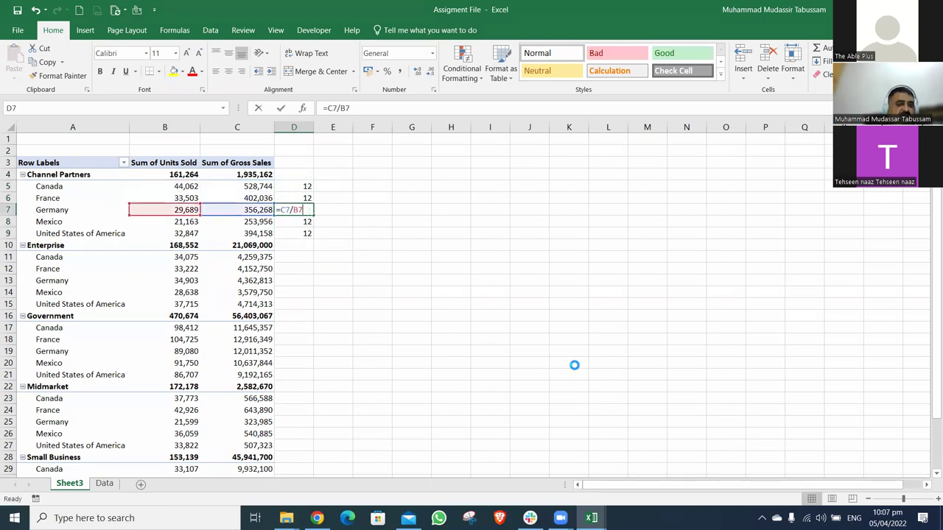
key(Escape)
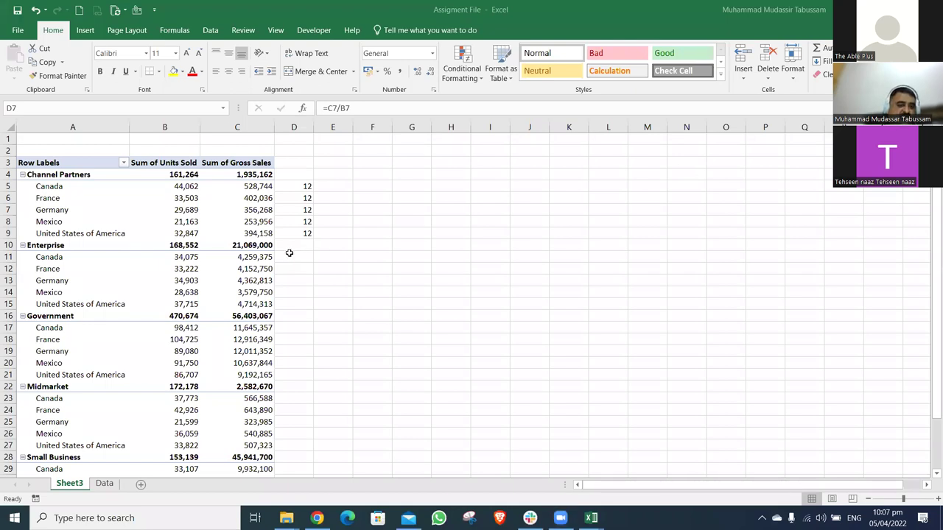
key(F2)
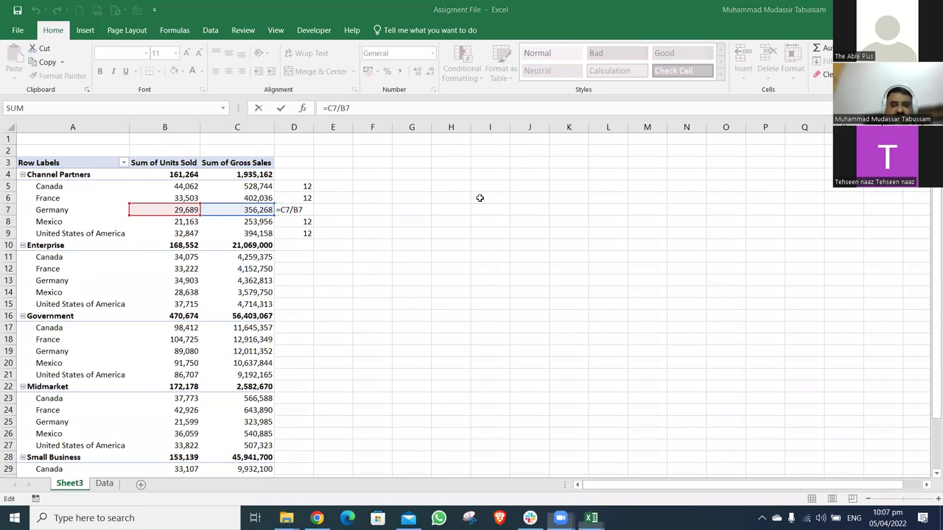
click(306, 211)
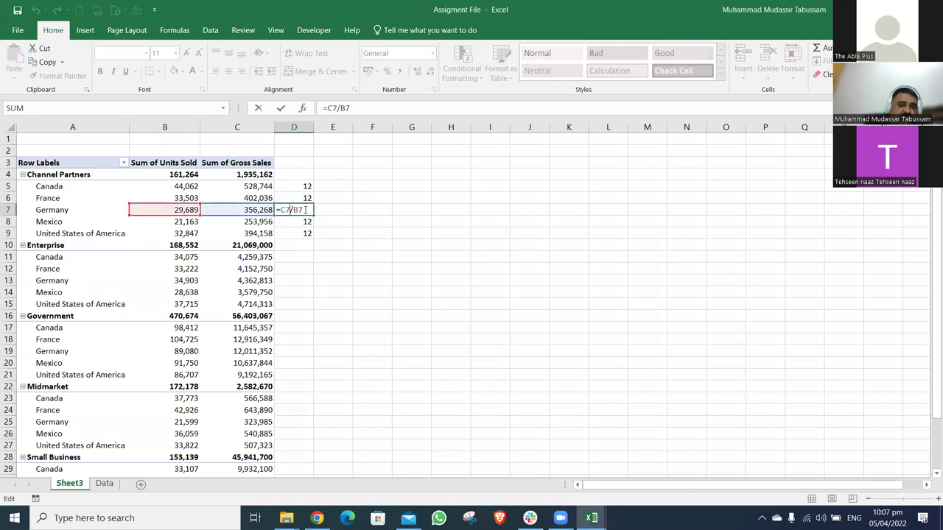
key(Return)
Copy the per-unit formula from D9 into D11:D15 for the Enterprise countries
key(Down)
key(Down)
key(Down)
key(Up)
key(Up)
key(ctrl+c)
key(Down)
key(Down)
key(ctrl+v)
key(Down)
key(ctrl+v)
key(Down)
key(ctrl+v)
key(Down)
key(ctrl+v)
key(Down)
key(ctrl+v)
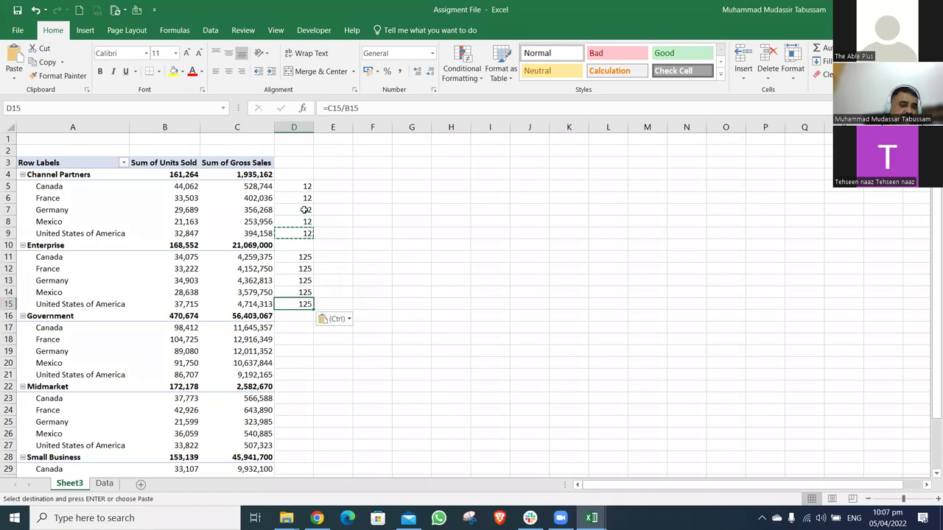
Paste the copied per-unit formula into D17:D21 for the Government countries
key(Down)
key(Down)
key(ctrl+v)
key(Down)
key(ctrl+v)
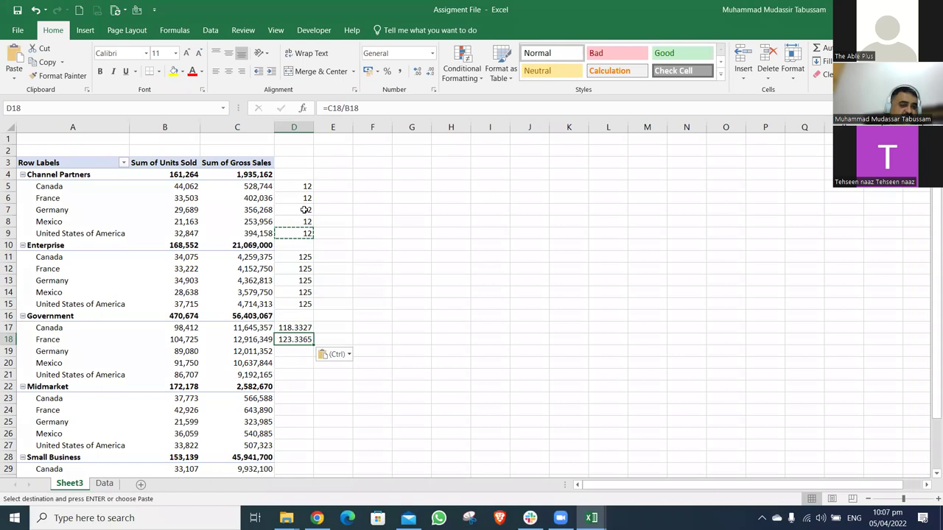
key(Down)
key(ctrl+v)
key(Down)
key(ctrl+v)
key(Down)
key(ctrl+v)
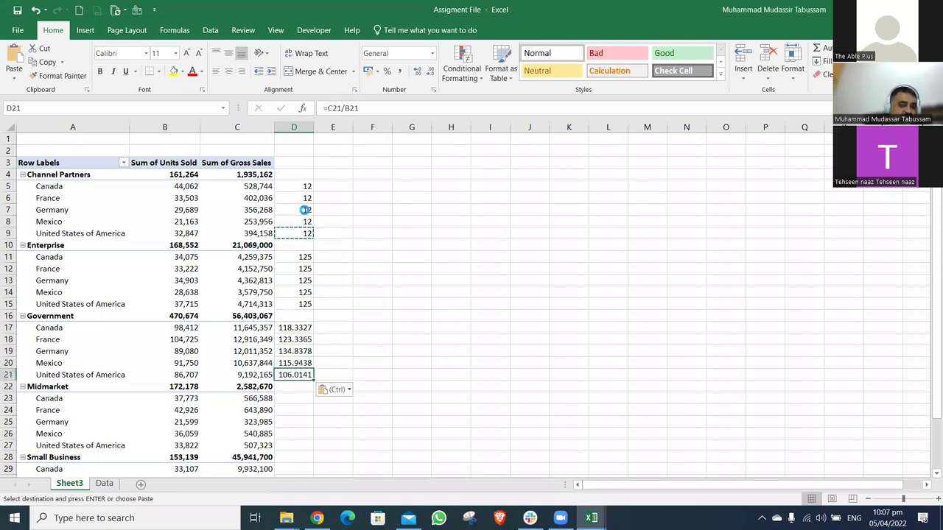
key(F2)
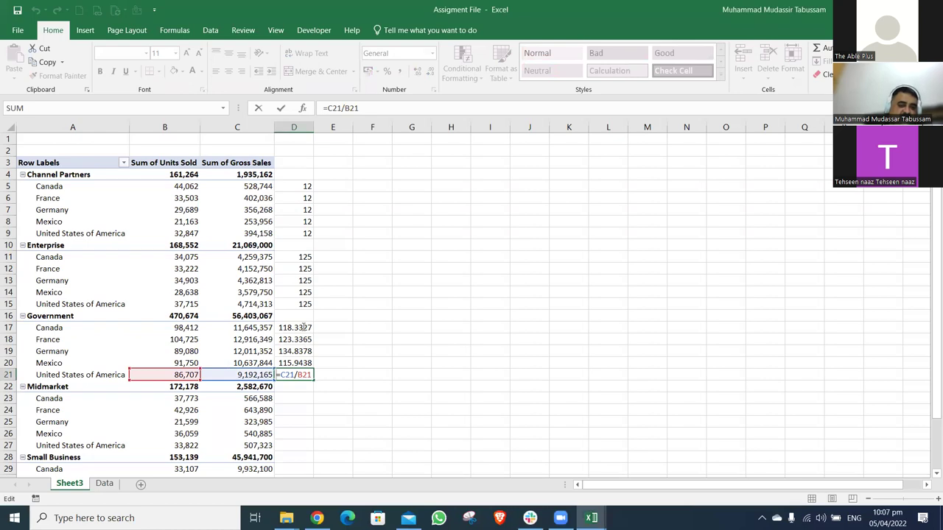
text(=)
click(305, 327)
key(Return)
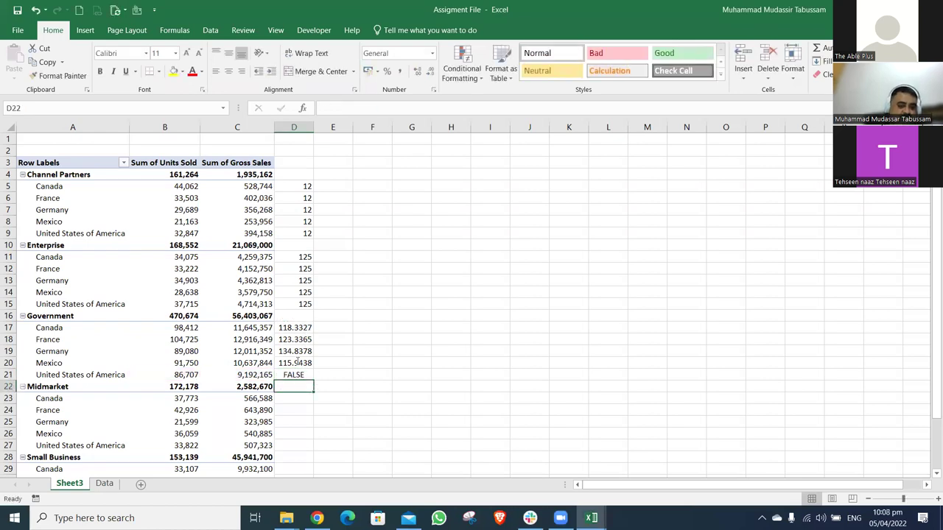
Restore the per-unit formula in D21 by copying it from D20
click(295, 362)
key(ctrl+c)
key(Down)
key(ctrl+v)
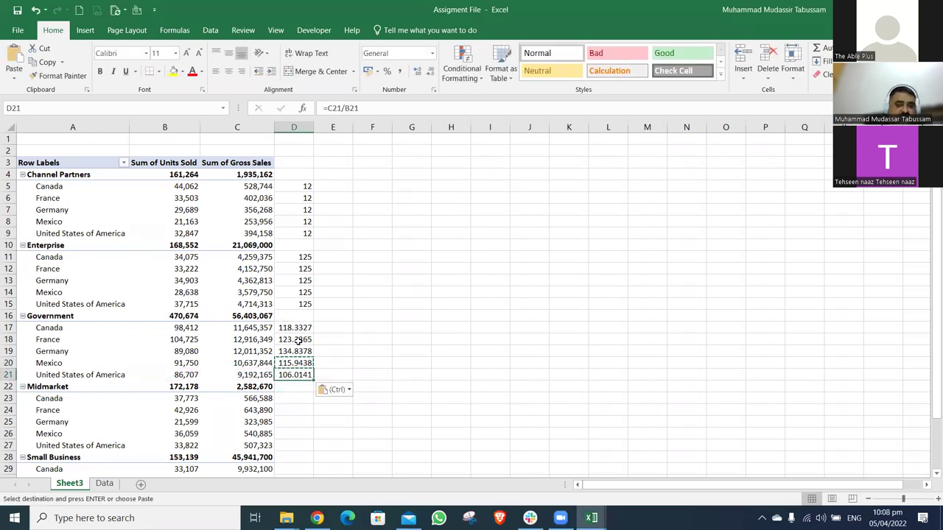
Display the Government per-unit values in D17:D21 without decimal places
drag(301, 327, 303, 375)
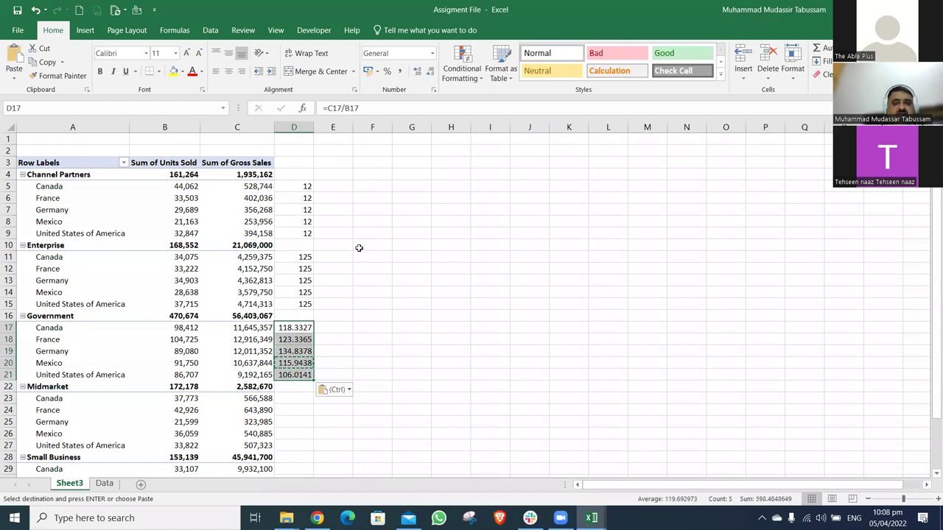
click(431, 71)
click(431, 71)
click(430, 70)
click(430, 71)
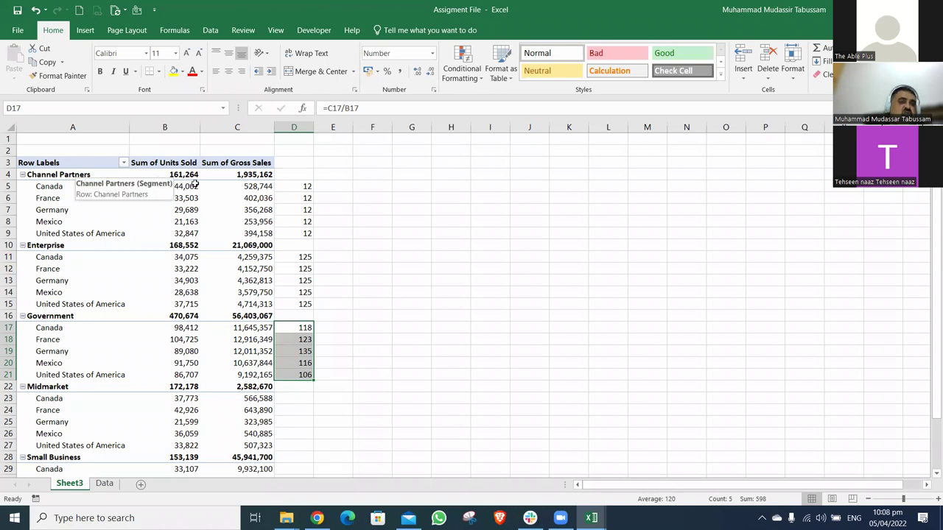
Compare the per-unit values of the Channel Partners, Enterprise and Government countries in column D
drag(306, 189, 310, 232)
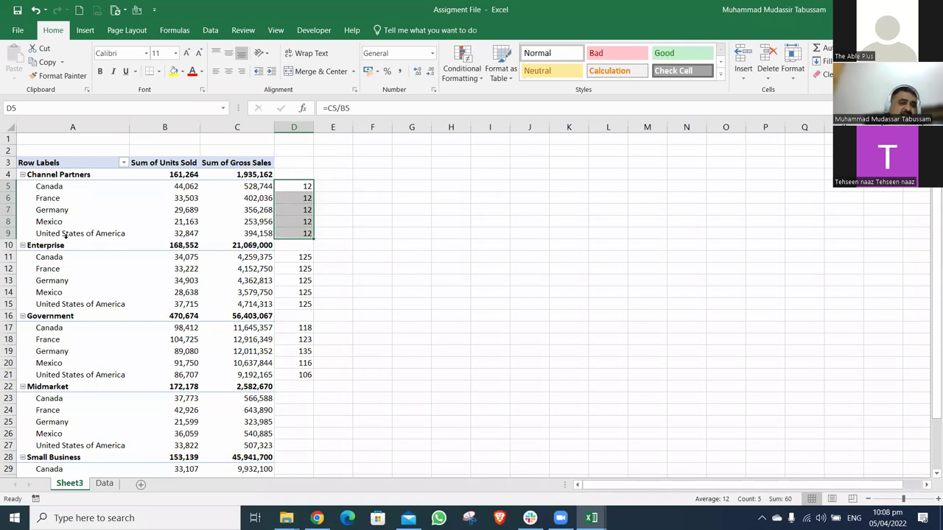
drag(307, 257, 306, 303)
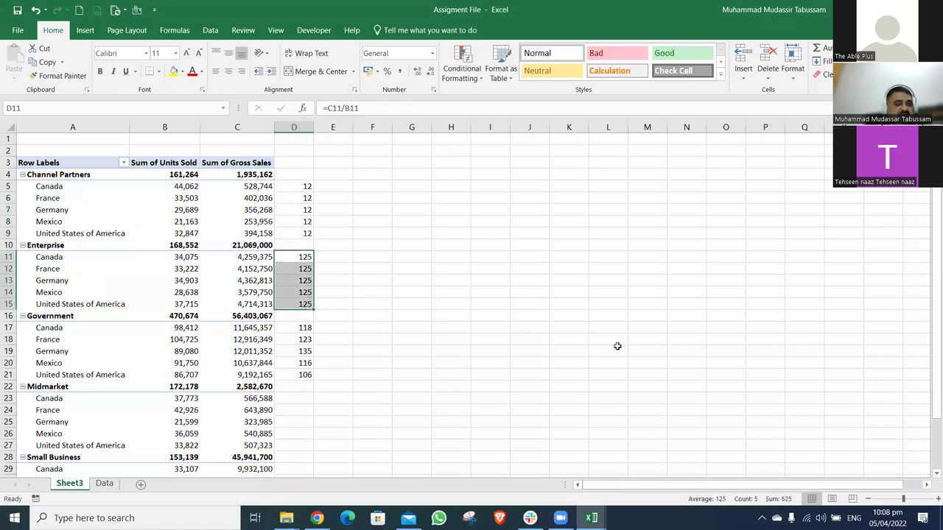
scroll(623, 345, down, 4)
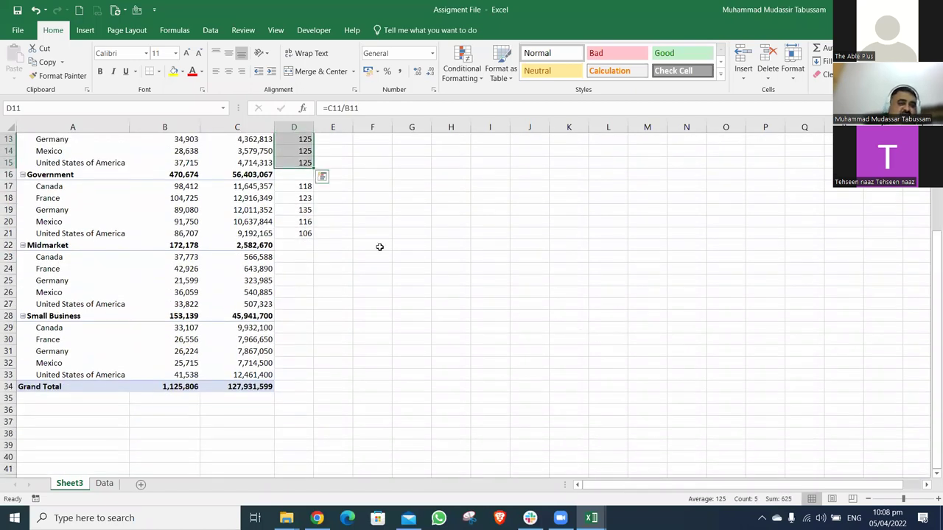
drag(308, 188, 309, 231)
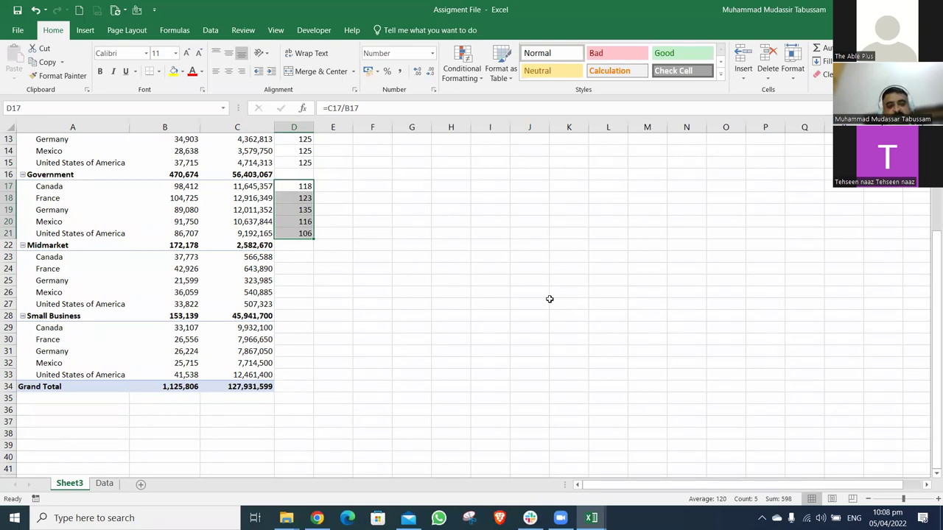
Copy the per-unit formula from D21 into D23:D27 for the Midmarket countries
key(Down)
key(Down)
key(Down)
key(Down)
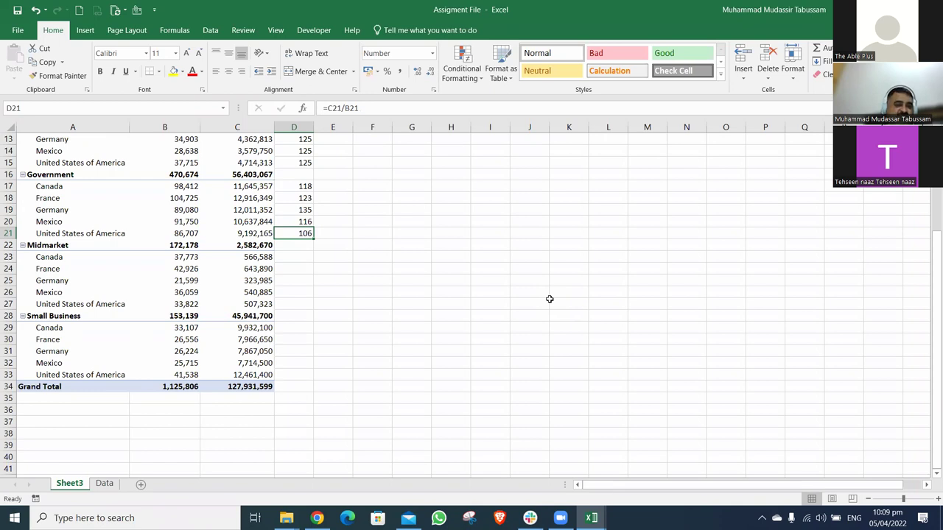
key(ctrl+c)
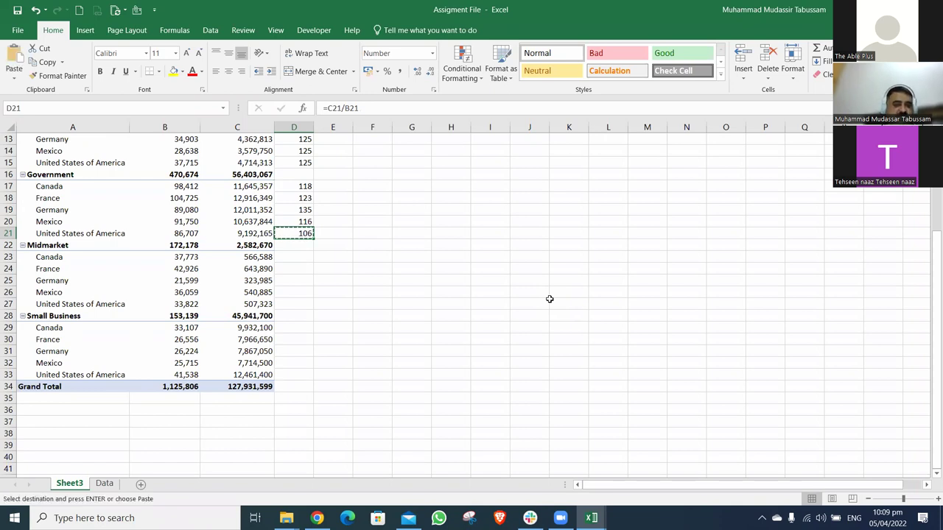
key(Down)
key(Down)
key(ctrl+v)
key(Down)
key(ctrl+v)
key(Down)
key(ctrl+v)
key(Down)
key(ctrl+v)
key(Down)
key(ctrl+v)
Paste the copied per-unit formula into D29:D33 for the Small Business countries
key(Down)
key(Down)
key(ctrl+v)
key(Down)
key(ctrl+v)
key(Down)
key(ctrl+v)
key(Down)
key(ctrl+v)
key(Down)
key(ctrl+v)
Review the per-unit values in column D across all segments of the pivot table
key(Up)
key(Right)
key(Left)
key(Up)
key(Up)
key(Up)
key(Up)
key(Up)
key(Up)
key(Up)
key(Up)
key(Up)
key(Up)
key(Up)
key(Up)
key(Up)
key(Up)
key(Up)
key(Up)
key(Up)
key(Up)
key(Up)
key(Up)
key(Down)
key(Down)
key(Down)
key(Down)
key(Down)
key(Down)
key(Down)
key(Down)
key(Down)
key(Down)
key(Down)
key(Down)
key(Down)
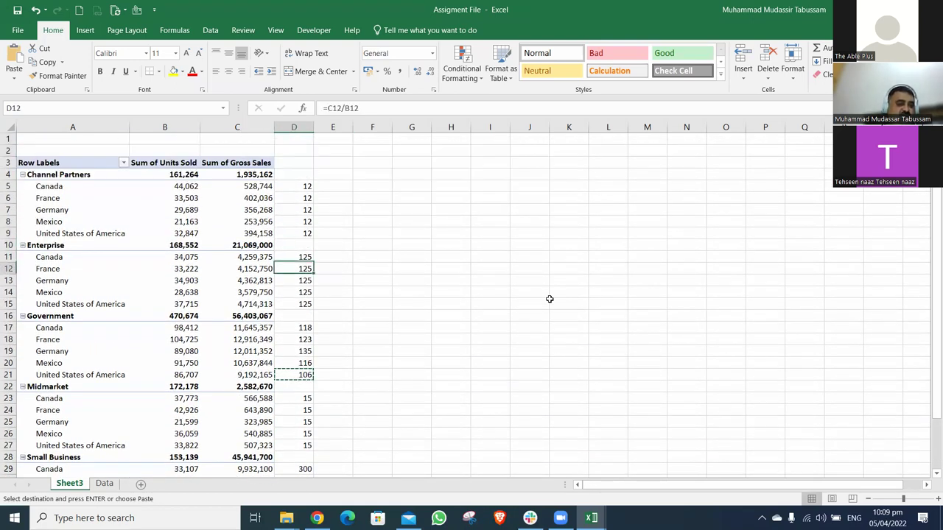
key(Down)
key(Down)
key(Down)
key(Down)
key(Down)
key(Down)
key(Down)
key(Down)
key(Down)
key(Down)
key(Down)
key(Down)
key(Down)
key(Down)
key(Down)
key(Down)
key(Down)
key(Down)
key(Down)
key(Down)
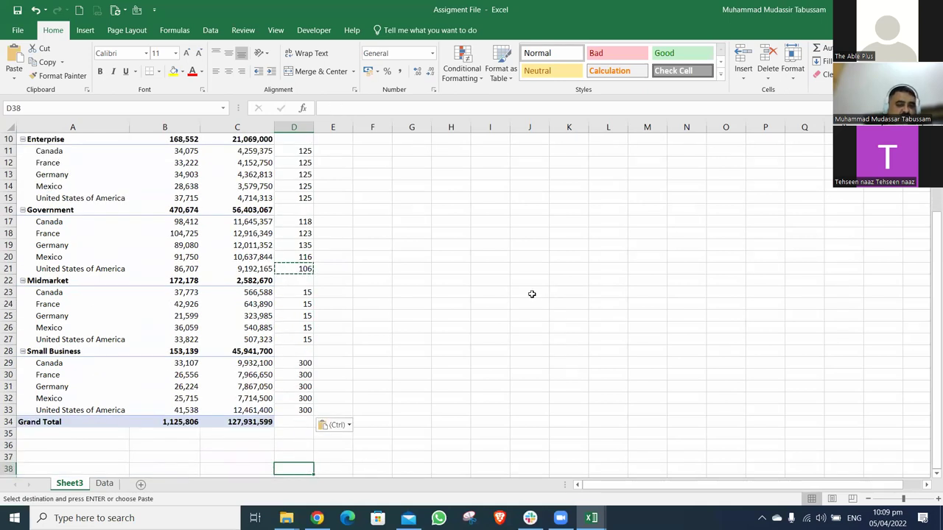
Try a yellow highlight on the Government block in A16:D21 and replace the yellow fill
click(54, 212)
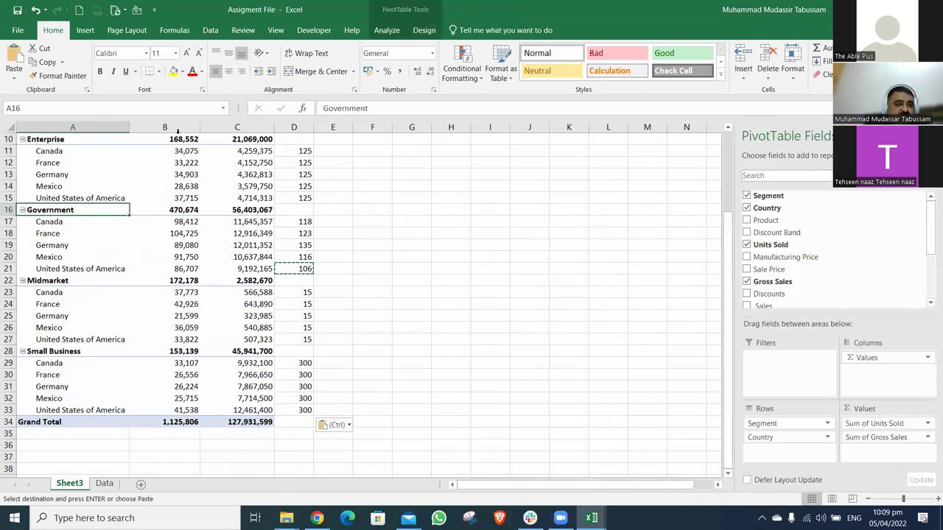
mouse_move(82, 211)
mouse_down()
mouse_move(147, 211)
mouse_move(243, 269)
mouse_move(290, 270)
mouse_up()
click(174, 71)
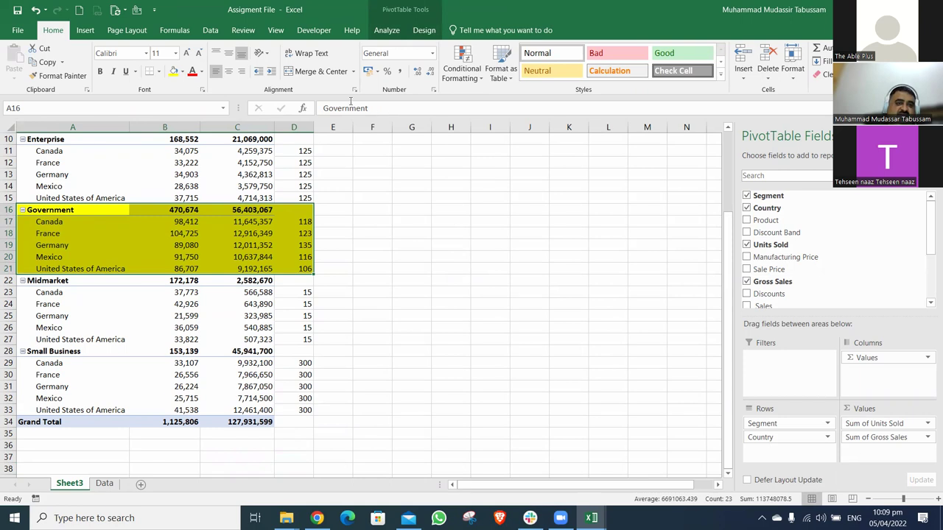
click(182, 72)
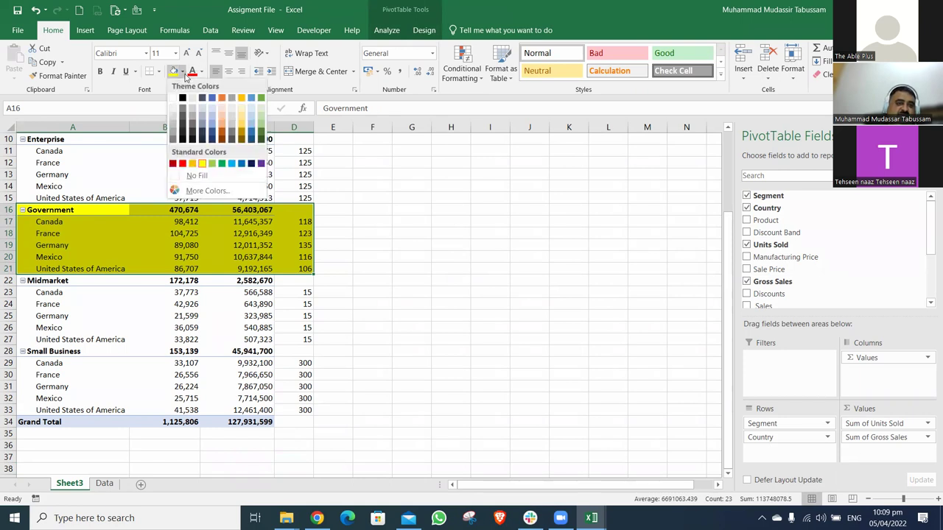
click(181, 111)
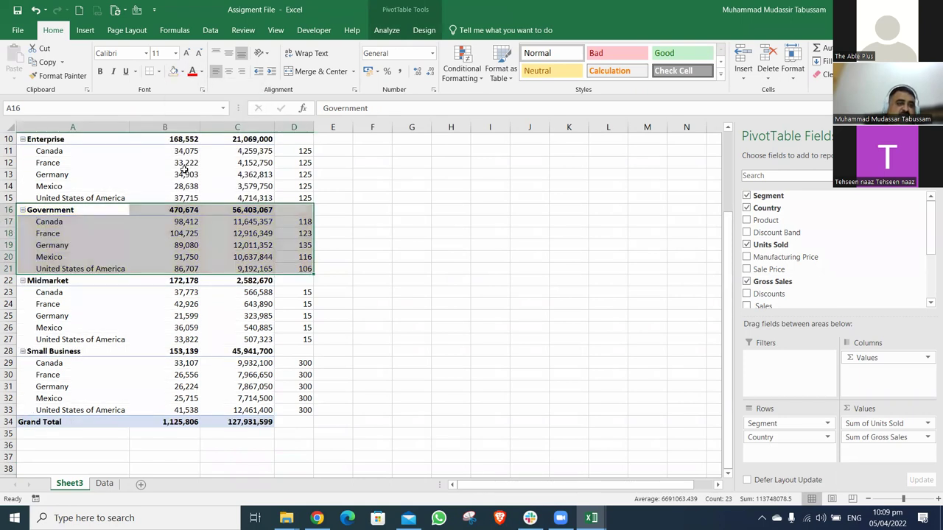
Select the Channel Partners per-unit values in D5:D9 and compare them across the countries
drag(381, 247, 401, 255)
click(405, 251)
key(Up)
key(Up)
key(Up)
key(Up)
key(Up)
key(Up)
key(Up)
key(Up)
key(Up)
key(Up)
key(Up)
key(Up)
key(Up)
key(Up)
key(Up)
key(Up)
key(Up)
key(Up)
key(Left)
key(Left)
key(Left)
key(Down)
key(Down)
key(Down)
key(Down)
key(shift+Down)
key(shift+Down)
key(shift+Down)
key(shift+Down)
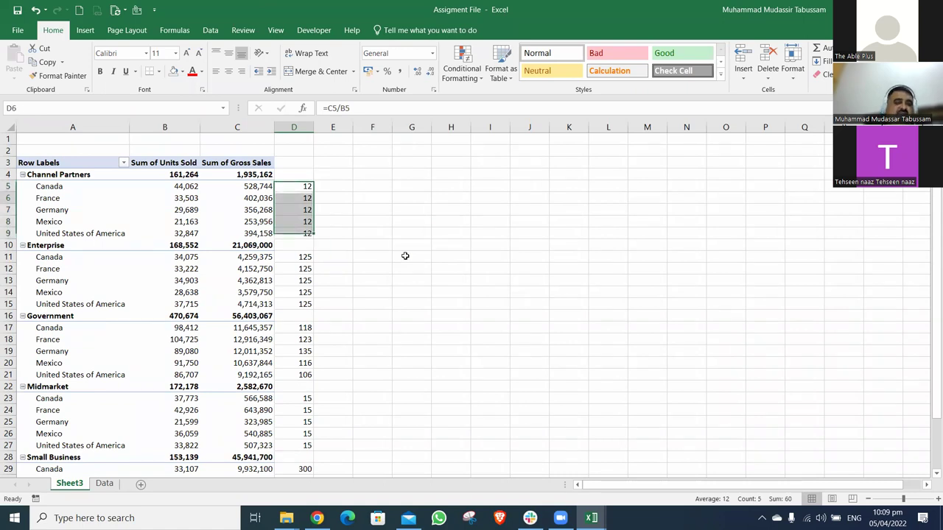
Scan the per-unit values in column D from Channel Partners down past the Grand Total row
key(Down)
key(Down)
key(Down)
key(Down)
key(Down)
key(Down)
key(Down)
key(Down)
key(Down)
key(Down)
key(Down)
key(Down)
key(Down)
key(Down)
key(Down)
key(Down)
key(Down)
key(Down)
key(Down)
key(Down)
key(Down)
key(Down)
key(Down)
key(Down)
key(Down)
key(Down)
key(Down)
key(Down)
key(Down)
key(Down)
key(Down)
key(Down)
key(Down)
key(Down)
key(Down)
key(Down)
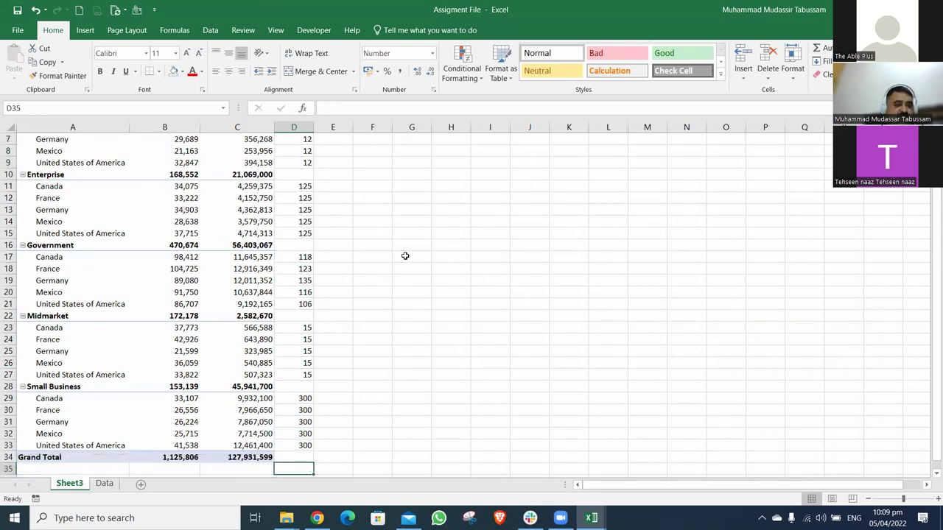
Select the Government per-unit values in D17:D21 and compare them across the countries
key(Up)
key(Up)
key(Up)
key(Up)
key(Up)
key(Up)
key(Up)
key(Up)
key(Up)
key(Up)
key(Up)
key(Up)
key(Up)
key(Up)
key(Up)
key(Up)
key(Up)
key(Up)
key(Up)
key(Up)
key(Up)
key(Up)
key(Up)
key(Up)
key(Up)
key(shift+Down)
key(shift+Down)
key(shift+Down)
key(shift+Down)
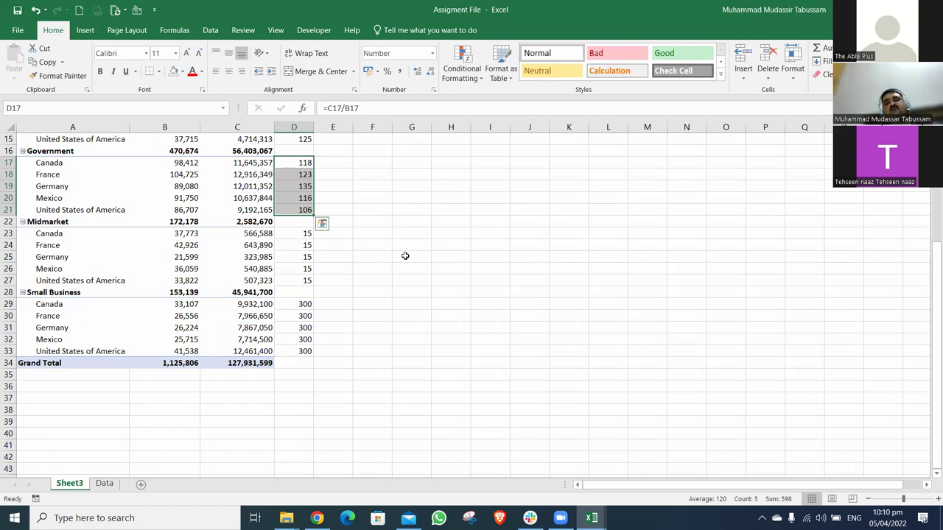
Check the workbook's calculation options without choosing a different mode
click(175, 30)
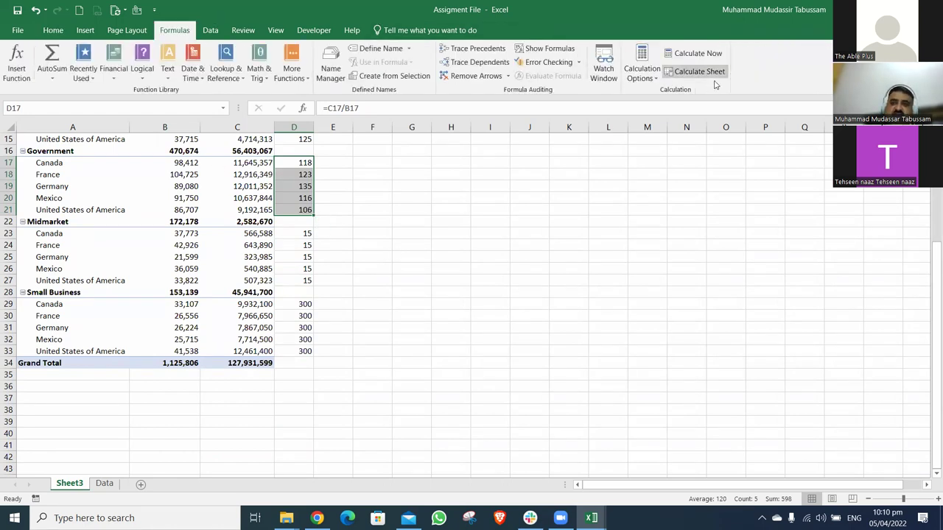
click(656, 80)
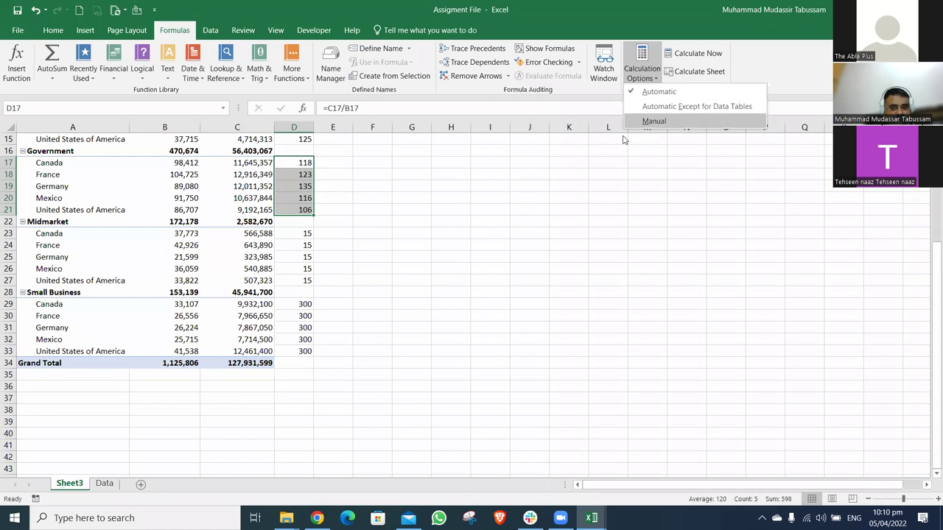
key(Escape)
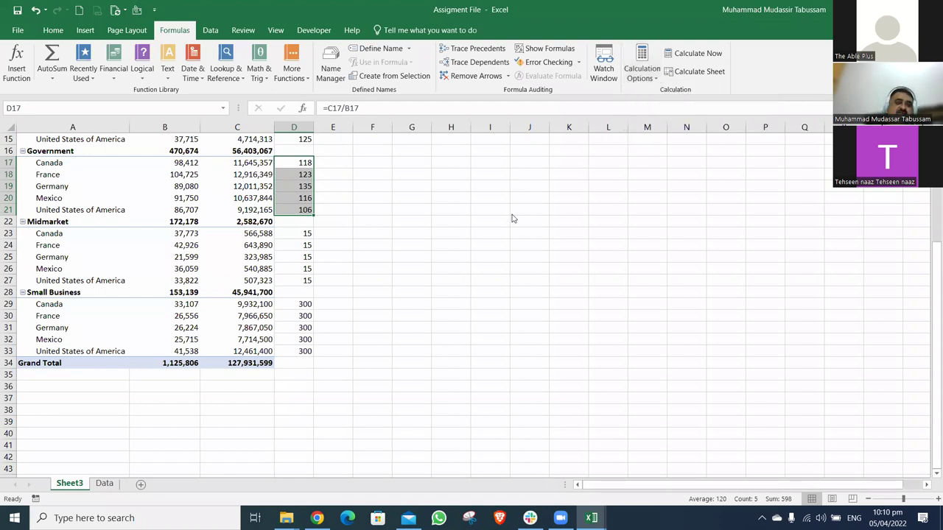
Select the whole Government block in A16:D21 to examine its units, gross sales and per-unit values
key(Up)
key(Up)
key(Up)
key(Up)
key(Up)
key(Up)
key(Down)
key(Down)
key(Down)
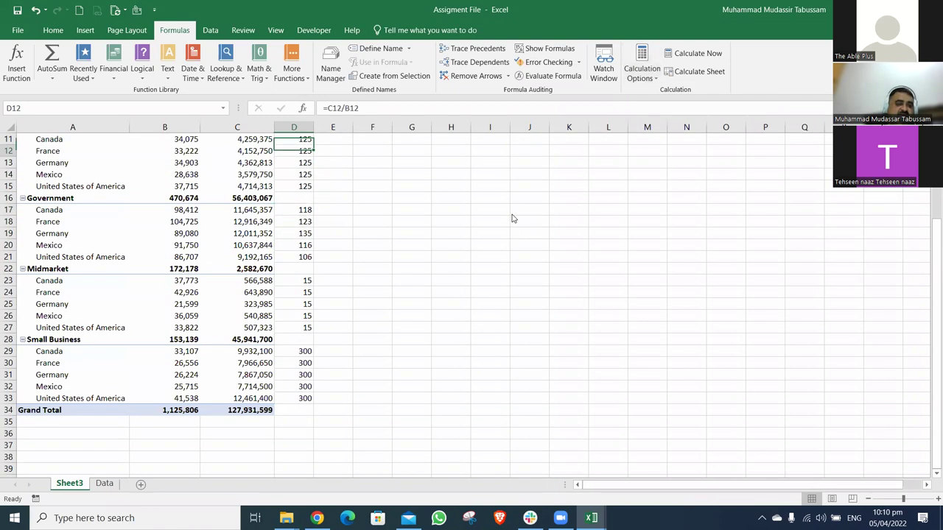
key(Down)
key(Down)
key(Left)
key(Left)
key(Left)
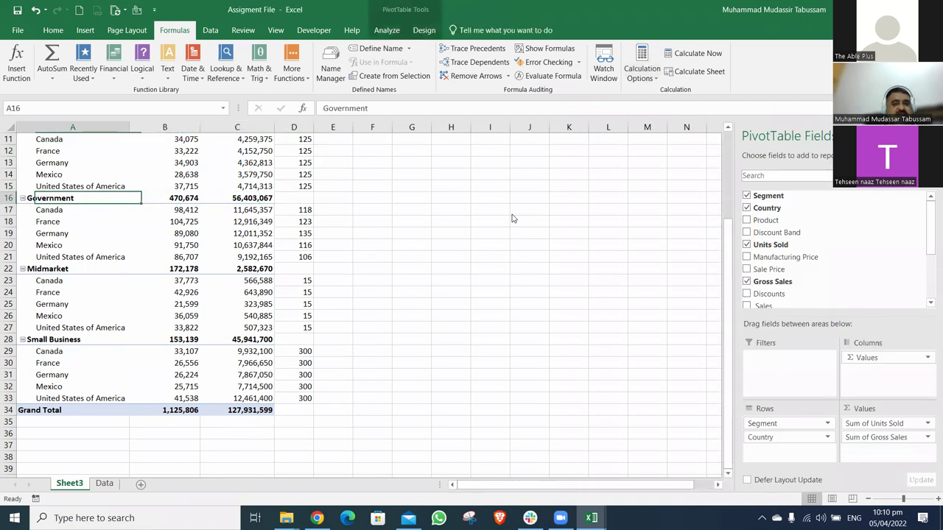
key(shift+Right)
key(shift+Right)
key(shift+Right)
key(shift+Down)
key(shift+Down)
key(shift+Down)
key(shift+Down)
key(shift+Down)
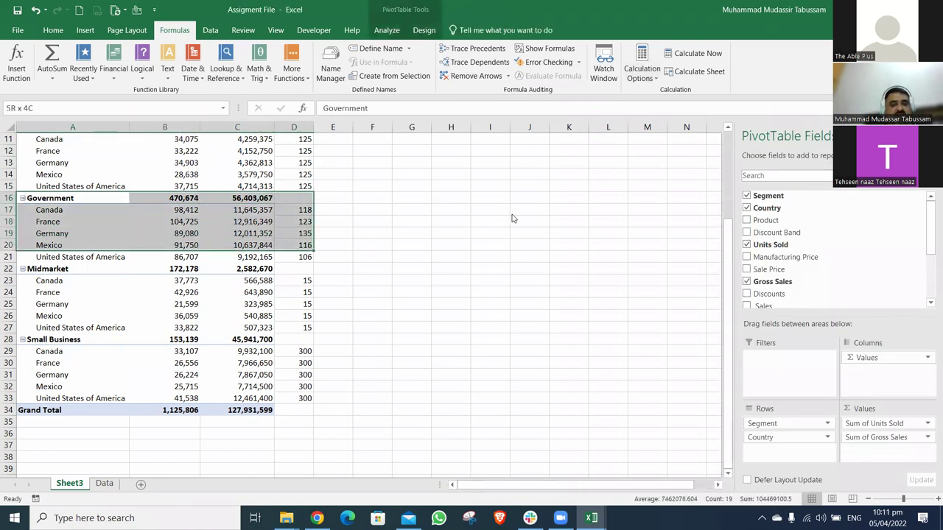
Return to cell A1 to view the pivot table from its first segment
key(Up)
key(Up)
key(Up)
key(Up)
key(Up)
key(Up)
key(Up)
key(Up)
key(Up)
key(Up)
key(Up)
key(Up)
key(Up)
key(Up)
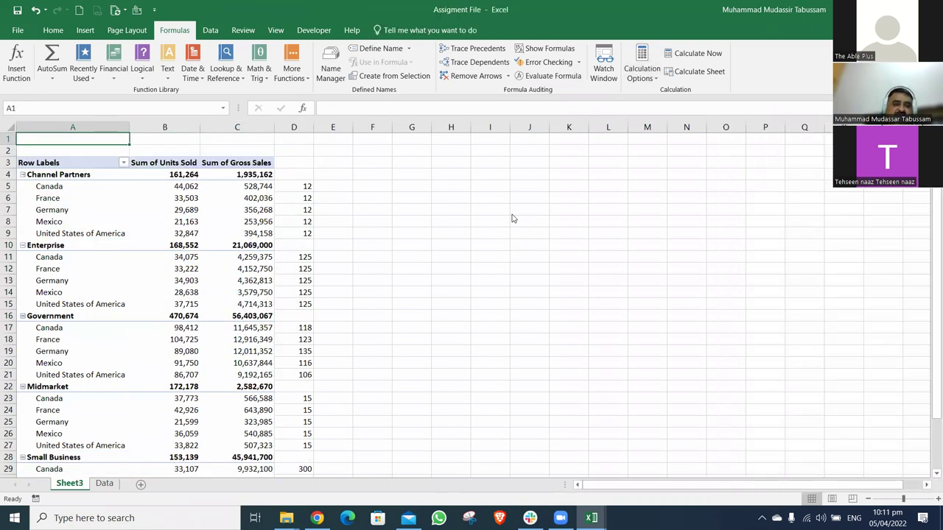
Go down column D from the first segment to the Grand Total row, examining the per-unit values
key(Down)
key(Down)
key(Down)
key(Right)
key(Right)
key(Right)
key(Down)
key(Down)
key(Down)
key(Down)
key(Down)
key(Down)
key(Down)
key(Down)
key(Down)
key(Down)
key(Down)
key(Down)
key(Down)
key(Down)
key(Down)
key(Down)
key(Down)
key(Down)
key(Down)
key(Down)
key(Down)
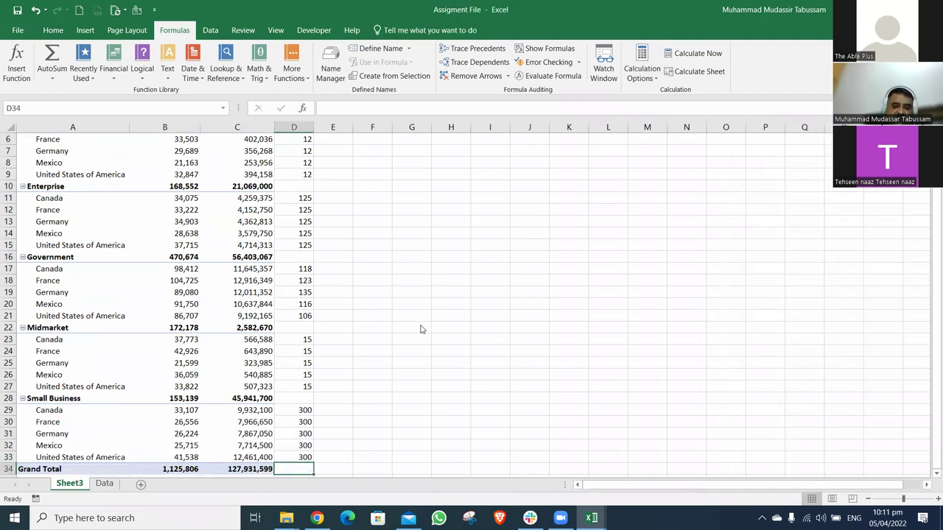
click(560, 518)
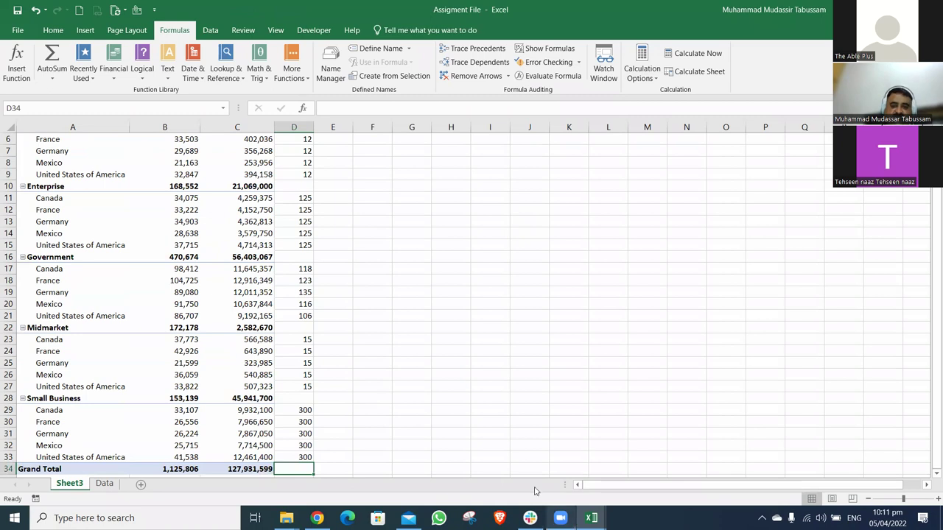
click(560, 518)
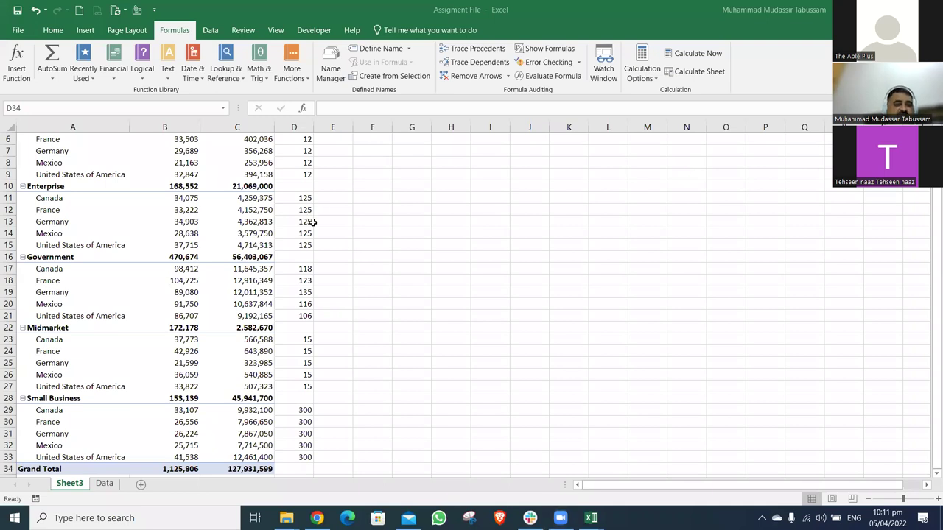
key(BackSpace)
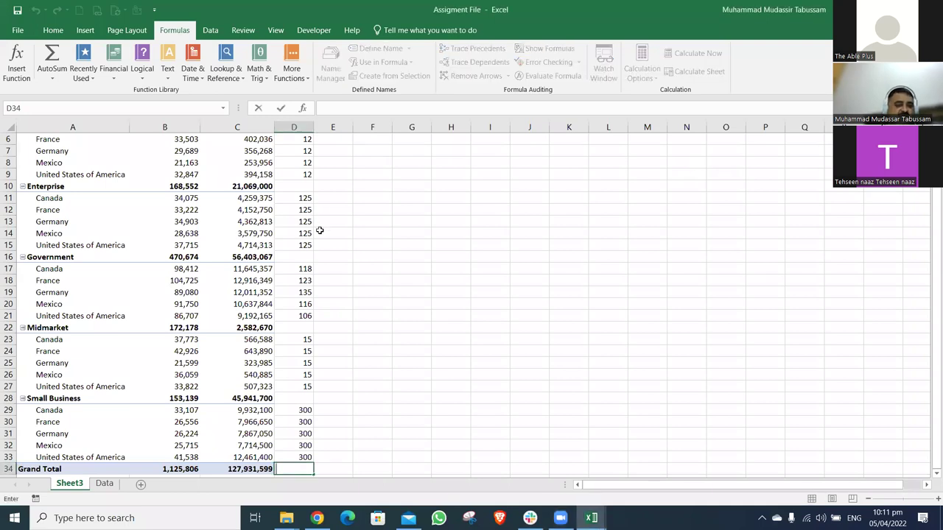
Select the Government per-unit values in D17:D21, return from the Zoom window, and check the formula in D17
click(288, 270)
drag(288, 270, 293, 315)
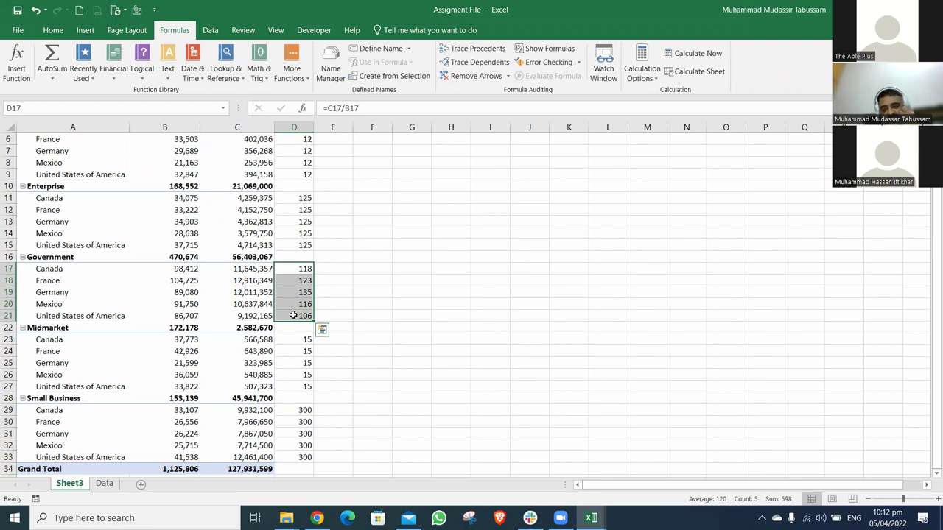
key(alt+Tab)
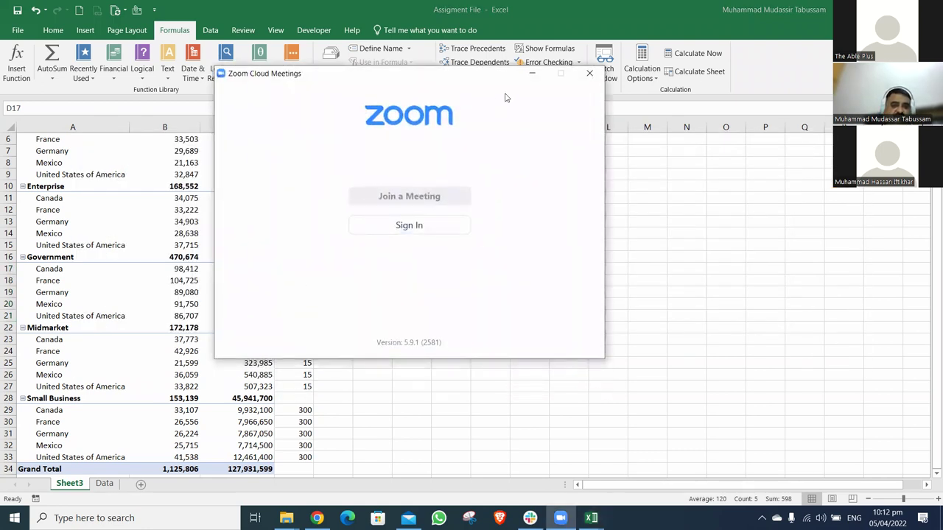
click(532, 73)
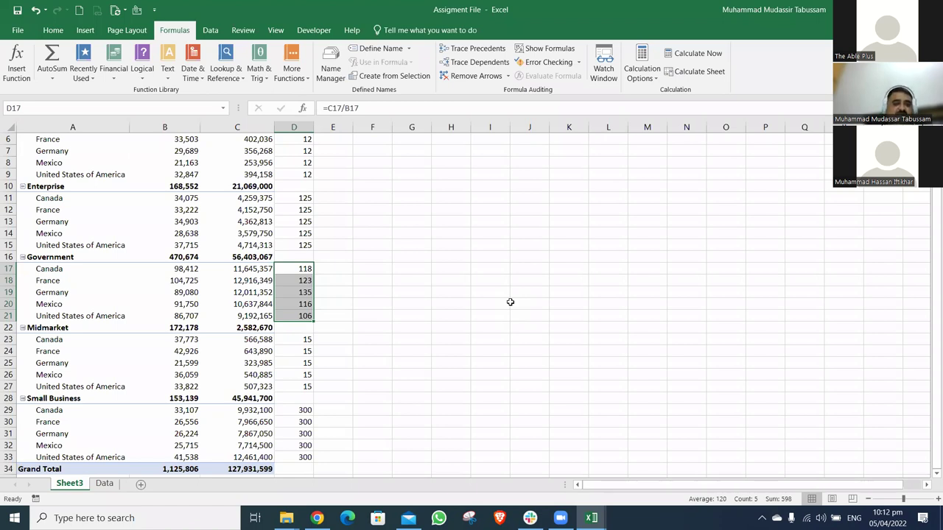
click(306, 269)
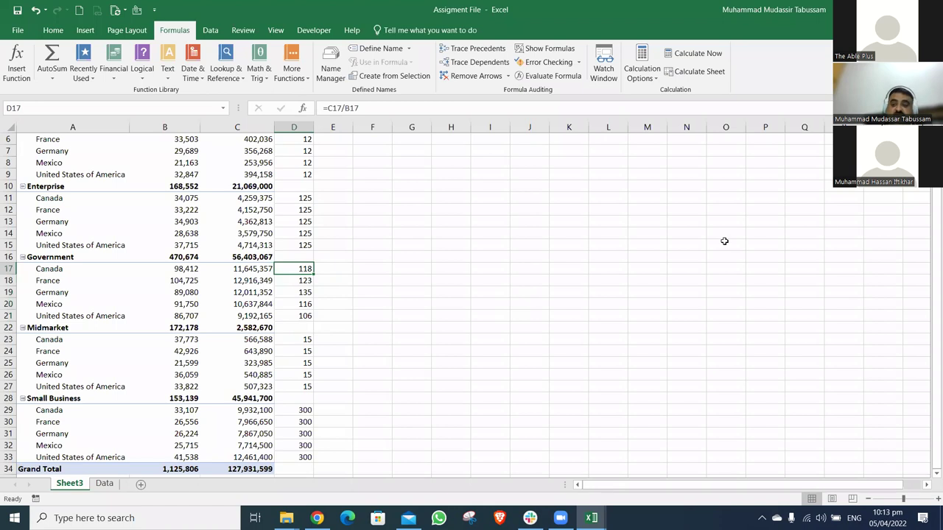
Clear all the per-unit formulas from column D
scroll(931, 220, up, 2)
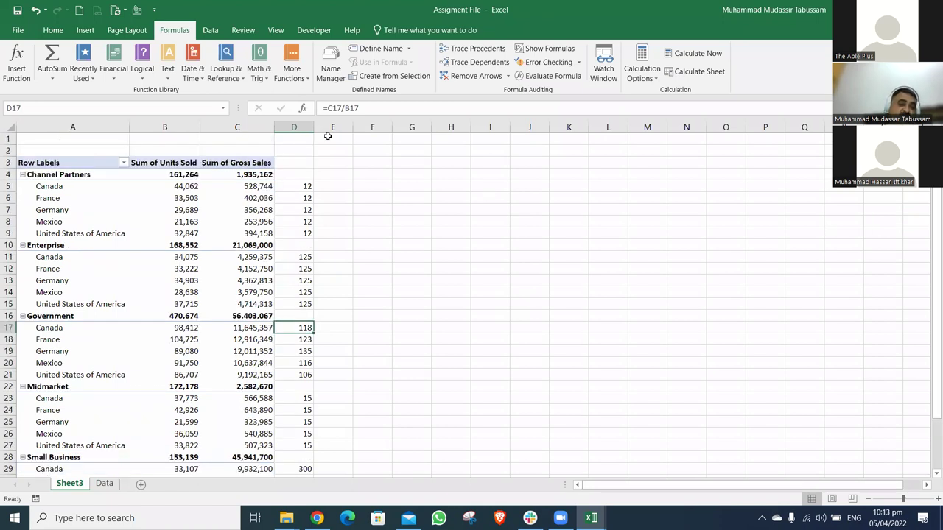
click(306, 126)
key(Delete)
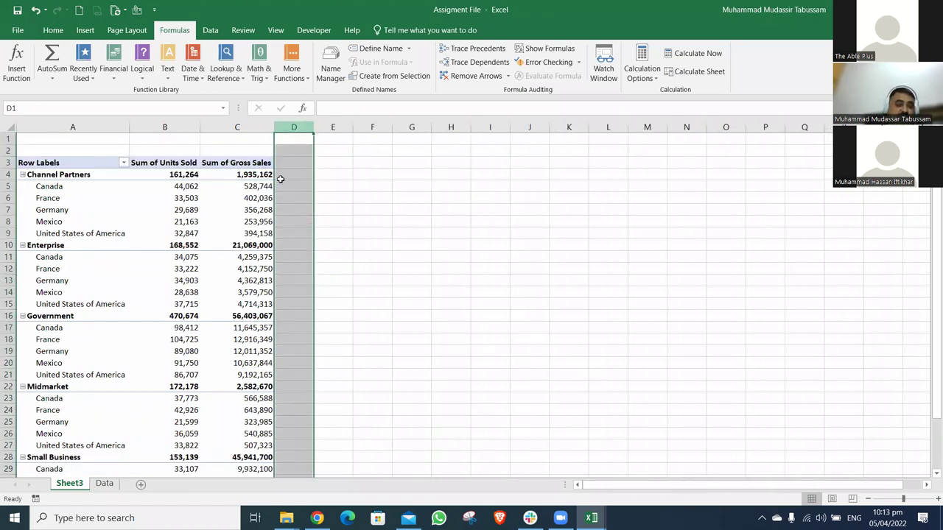
Add the Product field to the pivot table's rows beneath Country and show the report in outline form
click(231, 197)
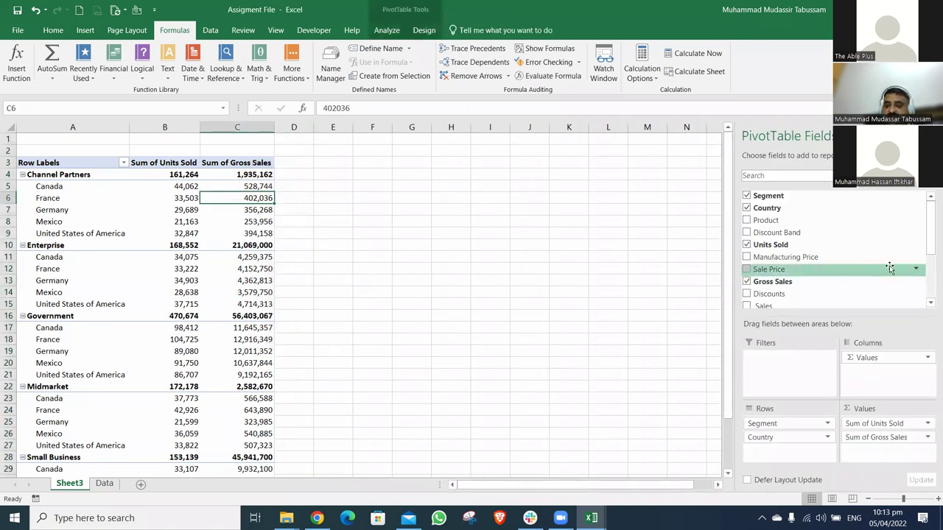
drag(796, 222, 287, 196)
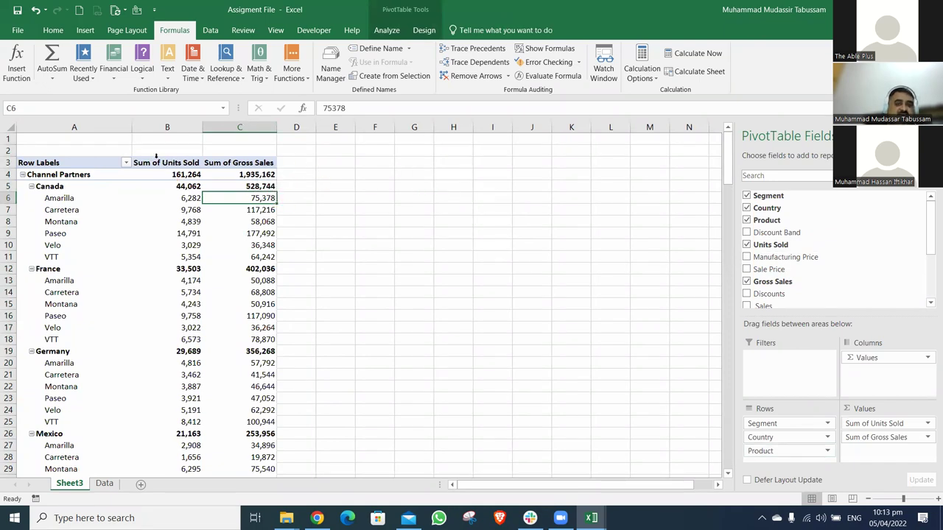
click(424, 31)
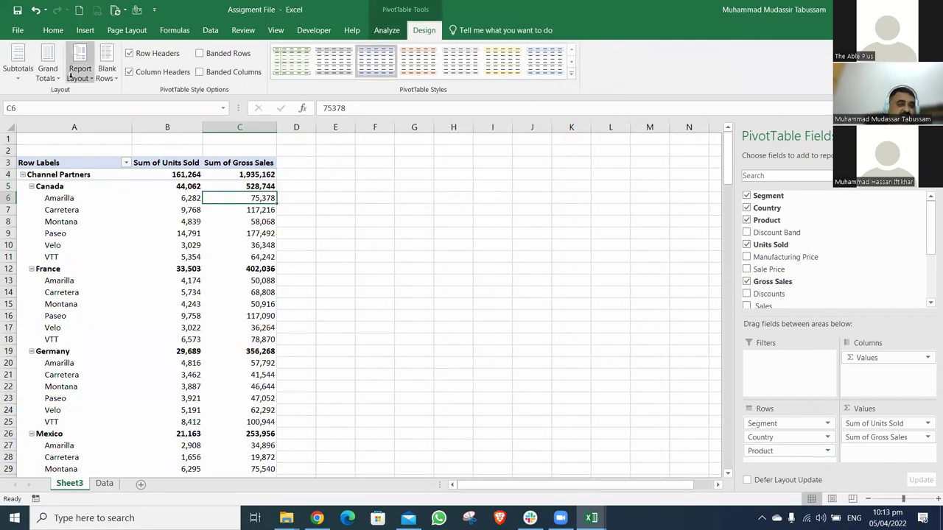
click(76, 74)
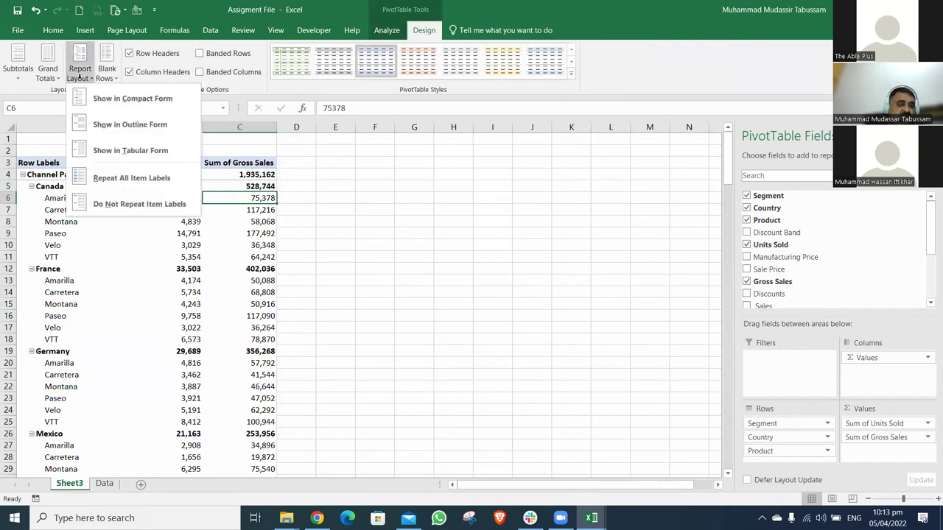
click(170, 122)
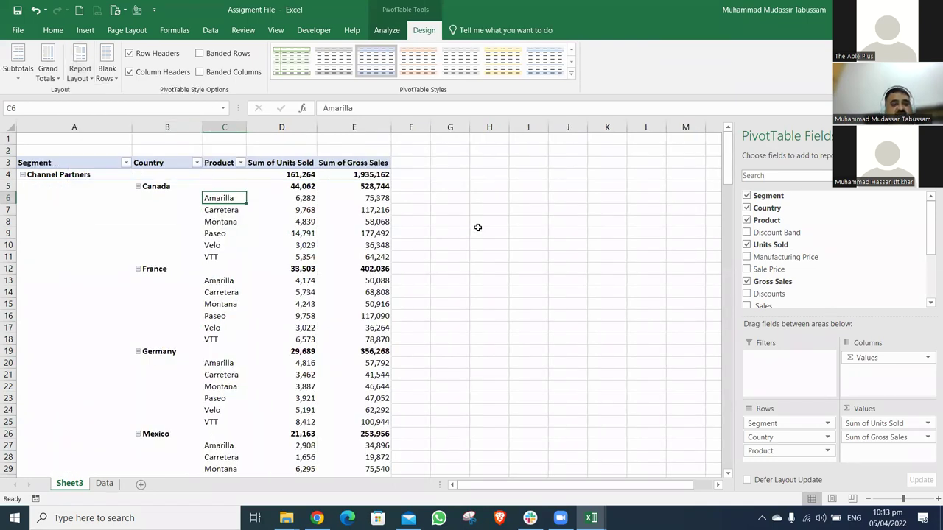
Apply the blue Medium PivotTable style with a dark blue header row to the pivot table
click(571, 73)
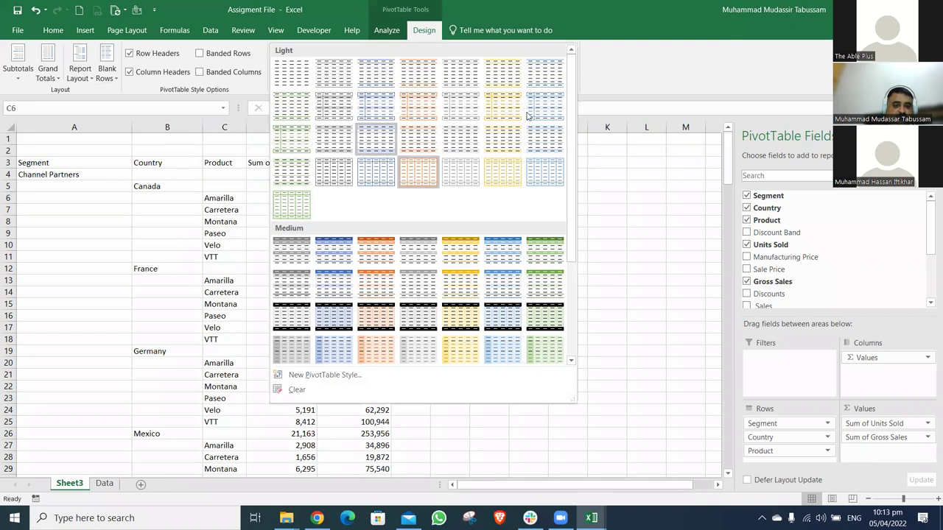
click(336, 252)
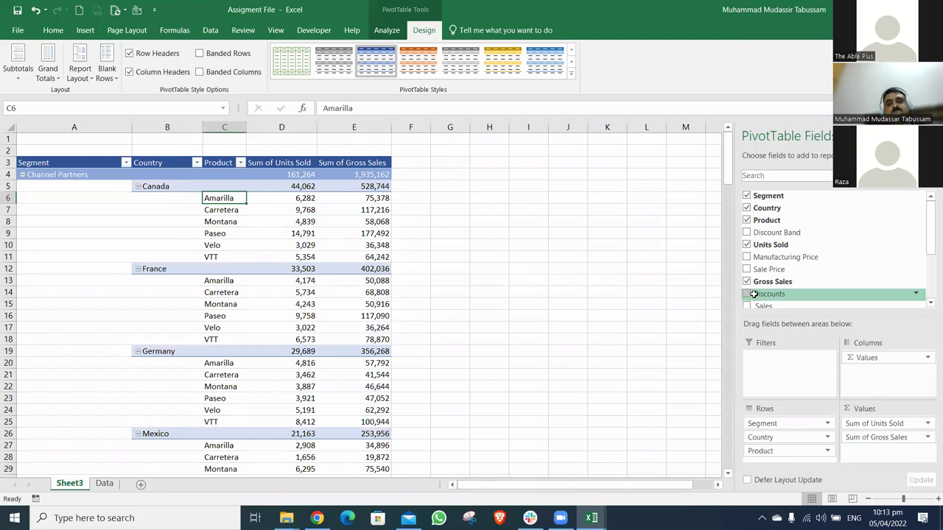
click(585, 246)
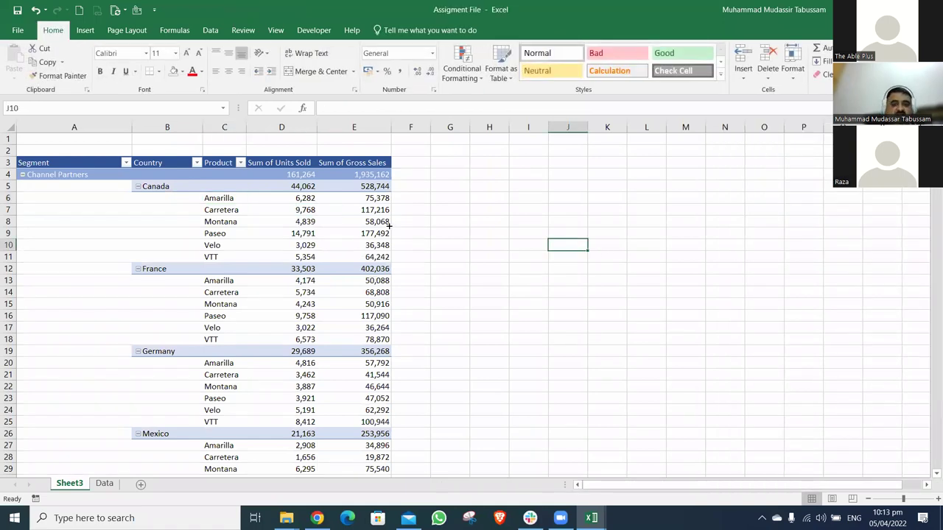
click(386, 223)
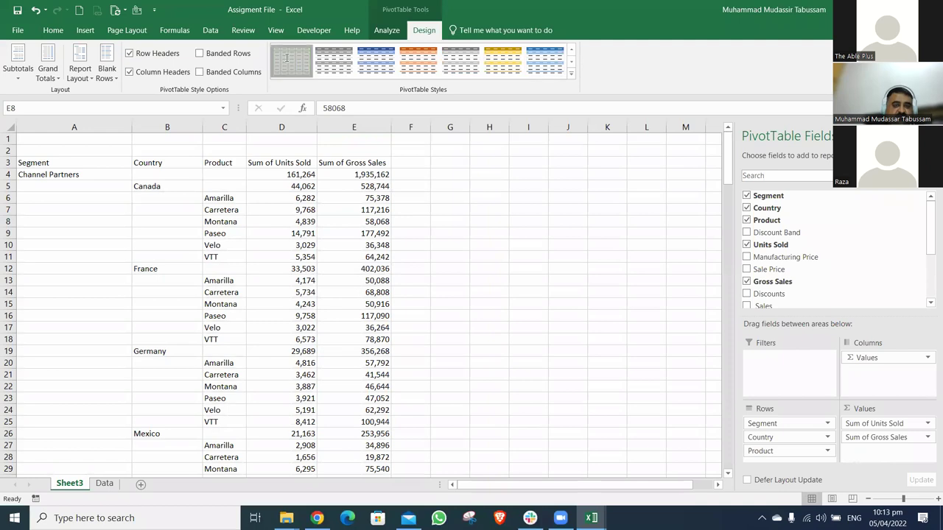
click(375, 61)
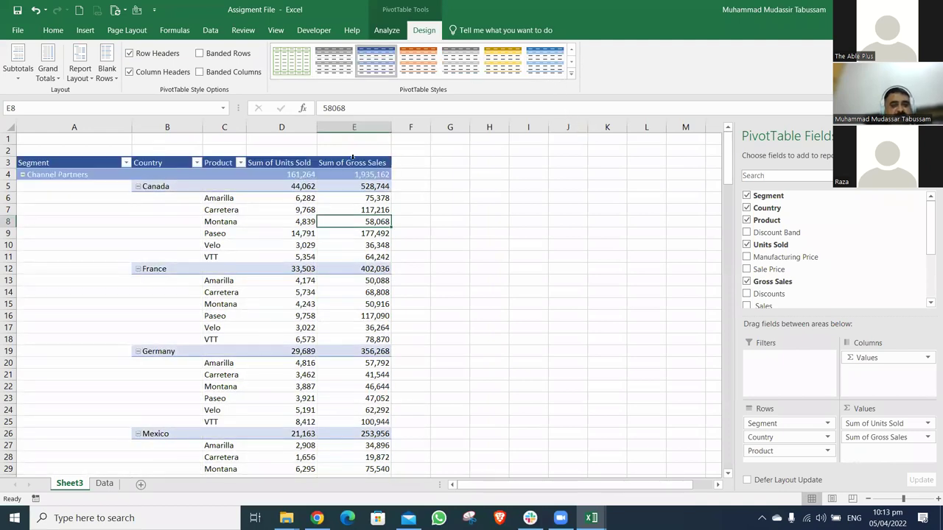
Format the pivot table columns A to E in bold 16-point text and fit the column widths to their contents
mouse_move(293, 172)
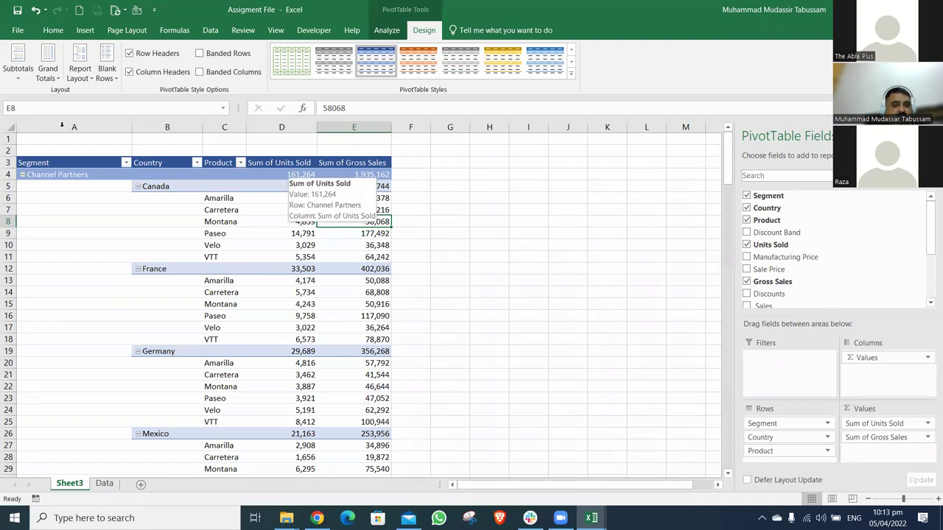
key(ctrl+a)
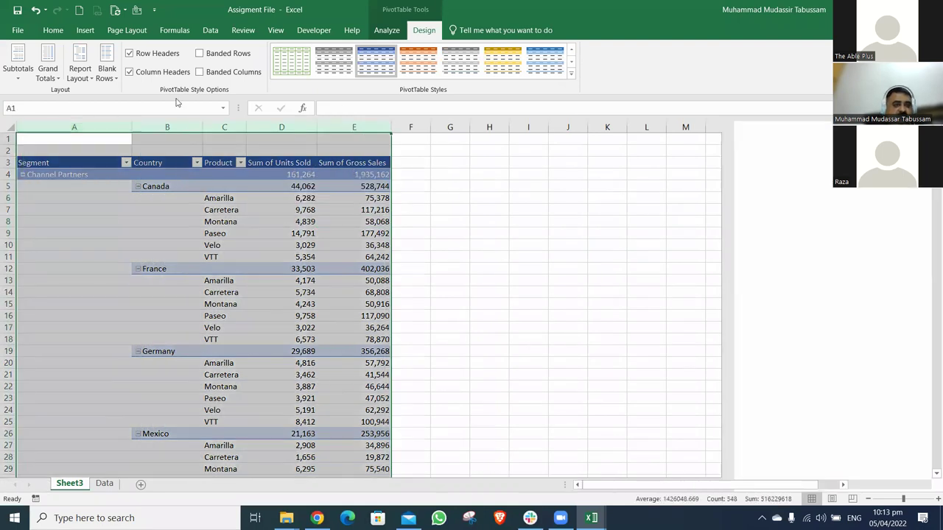
click(100, 71)
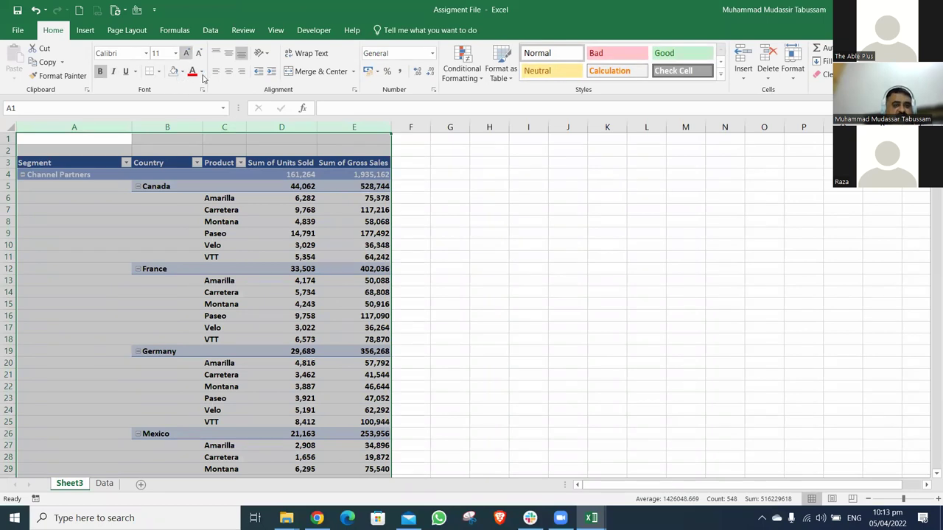
click(186, 53)
click(187, 54)
click(187, 53)
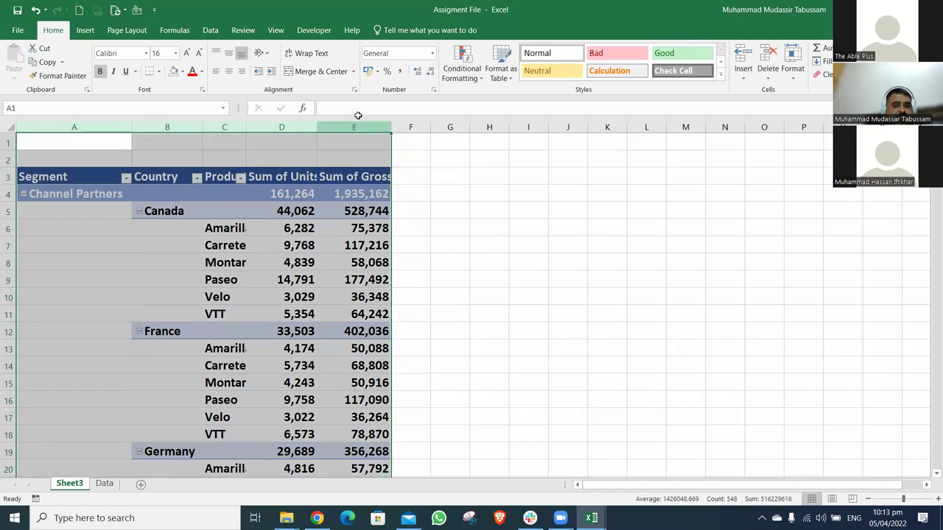
click(391, 130)
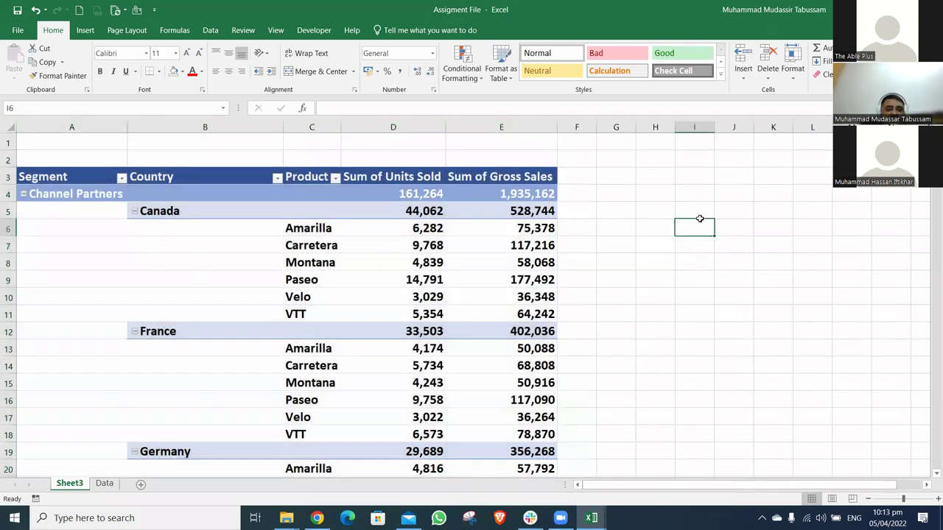
click(700, 219)
key(Left)
key(Right)
key(Right)
key(Right)
key(Right)
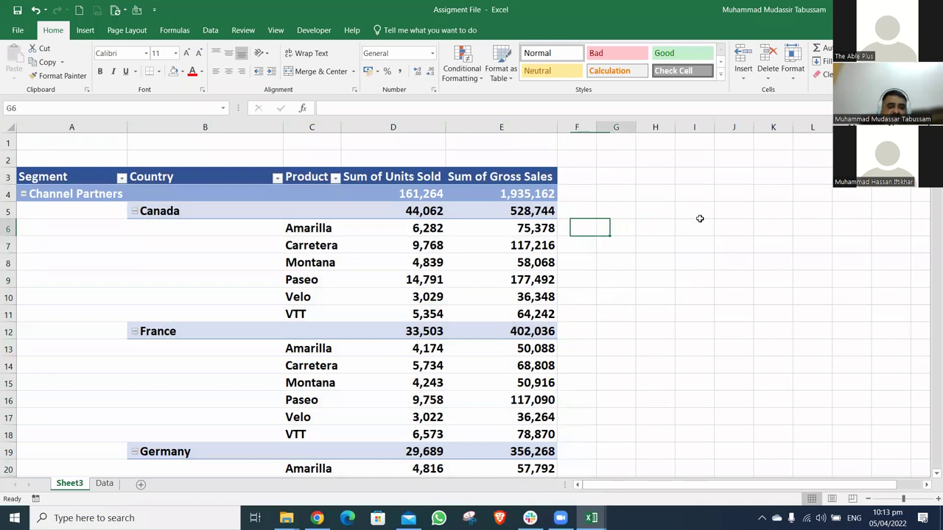
key(Right)
key(Right)
key(Right)
key(Right)
key(Right)
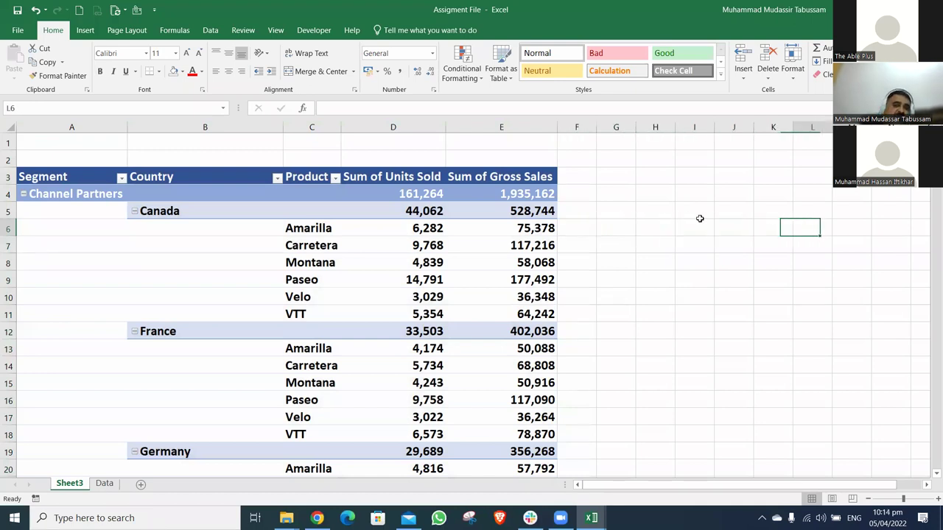
key(Left)
key(Left)
key(Left)
key(Left)
key(Left)
key(Left)
key(Left)
key(Left)
key(Left)
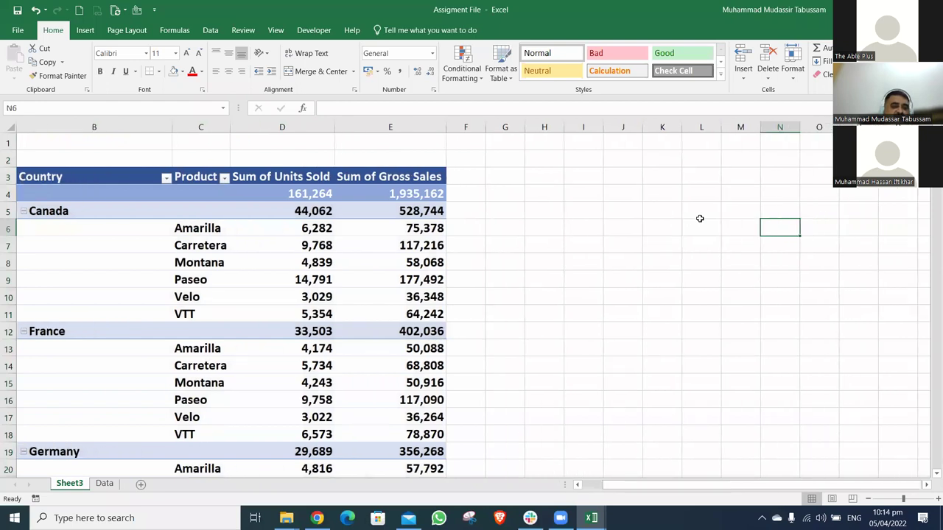
key(Left)
key(Left)
key(Left)
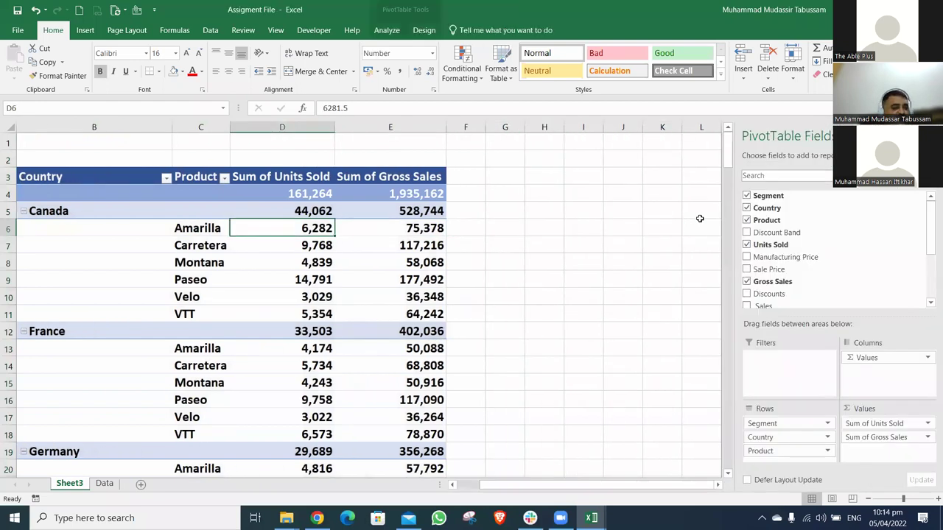
Enter the formula =E6/D6 in F6 to divide gross sales by units sold for Canada's Amarilla product
key(Right)
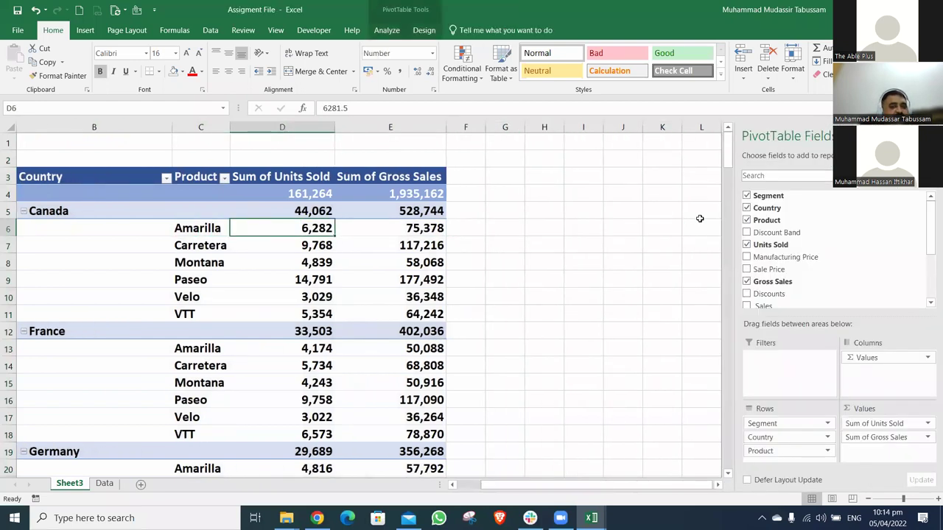
key(Right)
key(Right)
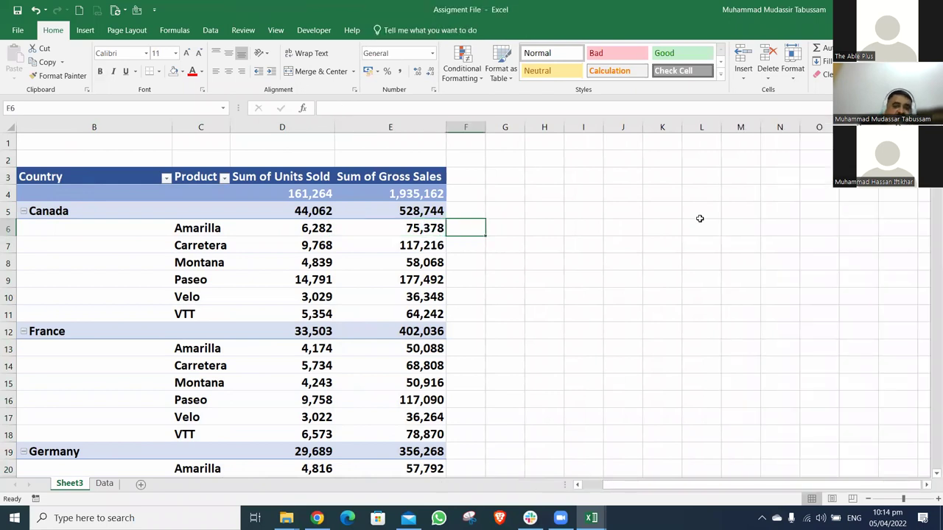
text(=)
key(Left)
text(/)
key(Left)
key(Left)
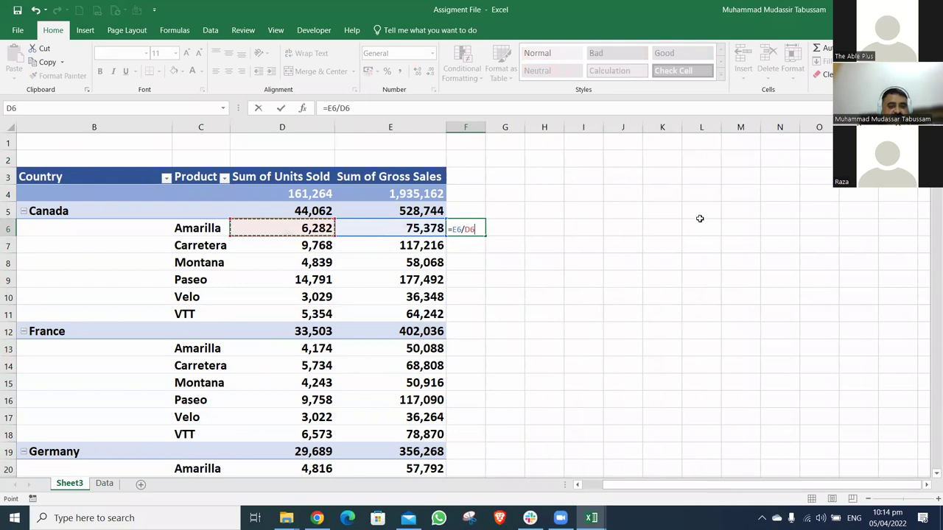
key(ctrl+Return)
Copy the price-per-unit formula from F6 down column F to the bottom of the pivot table
key(ctrl+c)
key(shift+Down)
key(shift+Down)
key(shift+Down)
key(shift+Down)
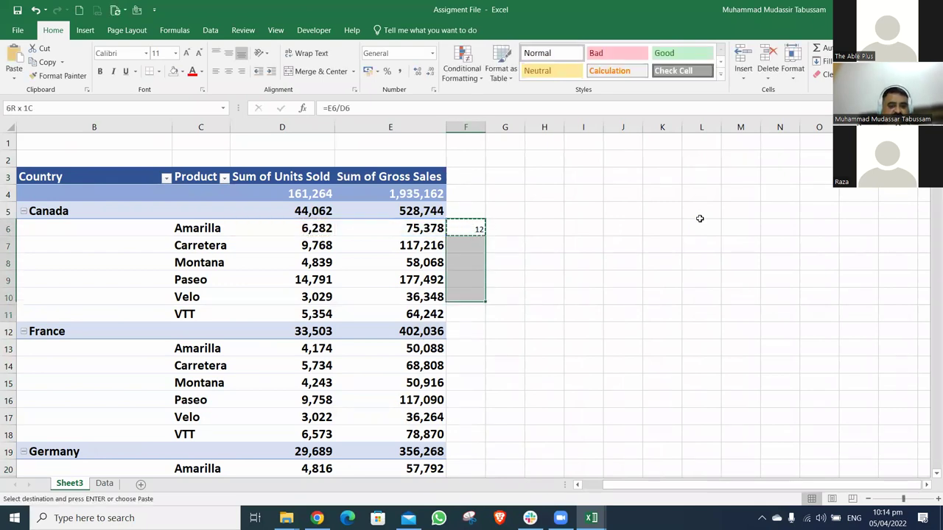
key(shift+Down)
key(shift+Down)
key(shift+Down)
key(shift+Down)
key(shift+Down)
key(shift+Down)
key(shift+Down)
key(shift+Down)
key(shift+Down)
key(shift+Down)
key(shift+Down)
key(shift+Down)
key(shift+Down)
key(shift+Down)
key(shift+Down)
key(shift+Down)
key(shift+Down)
key(shift+Down)
key(shift+Down)
key(shift+Down)
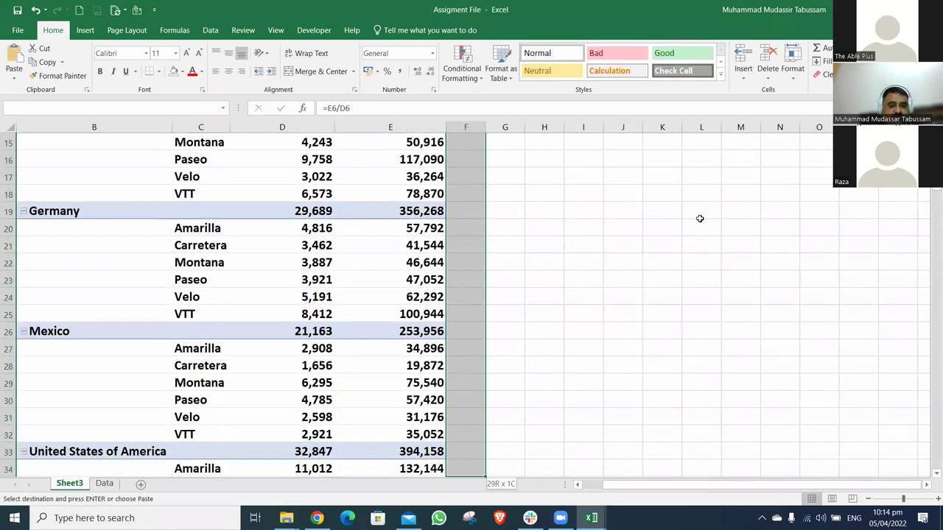
key(shift+Down)
key(shift+Down)
key(shift+Down)
key(shift+Down)
key(shift+Down)
key(shift+Down)
key(shift+Down)
key(shift+Down)
key(shift+Down)
key(shift+Down)
key(shift+Down)
key(shift+Down)
key(shift+Down)
key(shift+Down)
key(shift+Down)
key(shift+Down)
key(shift+Down)
key(shift+Down)
key(shift+Down)
key(shift+Down)
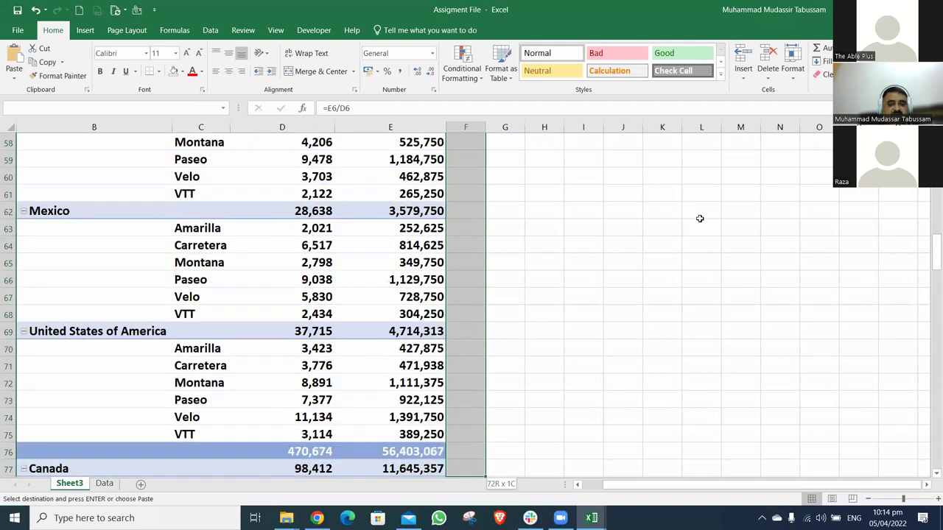
key(shift+Down)
key(shift+Down)
key(shift+Down)
key(shift+Down)
key(shift+Down)
key(shift+Down)
key(shift+Down)
key(shift+Down)
key(shift+Down)
key(shift+Down)
key(shift+Down)
key(shift+Down)
key(shift+Down)
key(shift+Down)
key(shift+Down)
key(shift+Down)
key(shift+Down)
key(shift+Down)
key(shift+Down)
key(shift+Down)
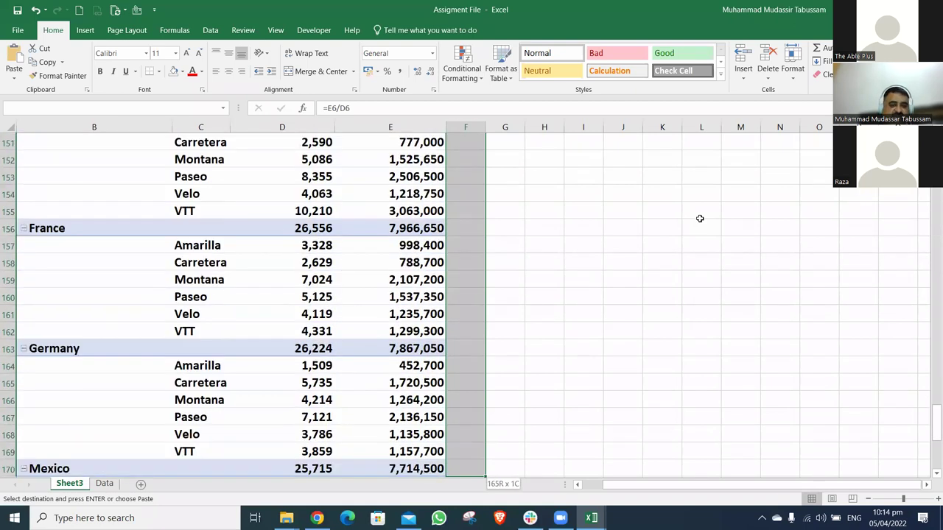
key(shift+Down)
key(shift+Down)
key(shift+Down)
key(shift+Down)
key(shift+Down)
key(shift+Down)
key(shift+Down)
key(shift+Down)
key(shift+Down)
key(shift+Down)
key(shift+Down)
key(shift+Down)
key(shift+Down)
key(shift+Down)
key(ctrl+v)
key(Up)
key(Down)
key(Down)
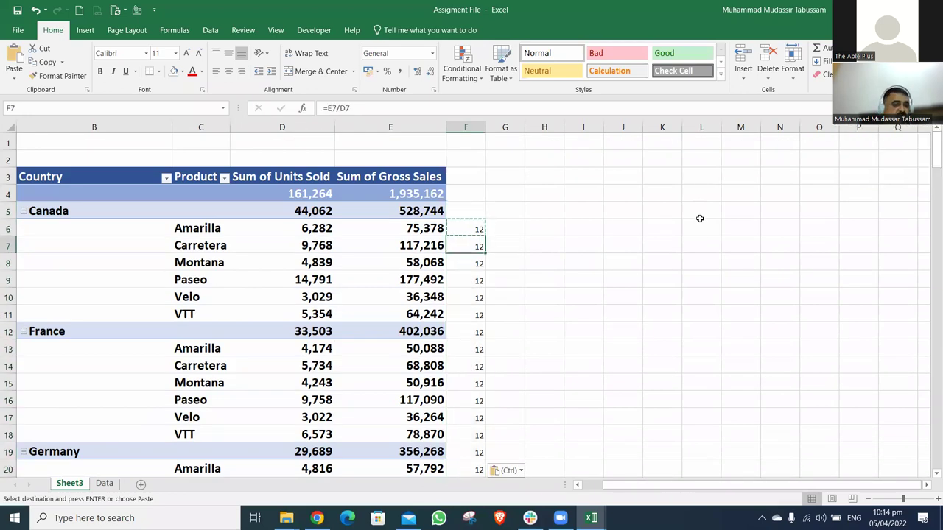
key(Up)
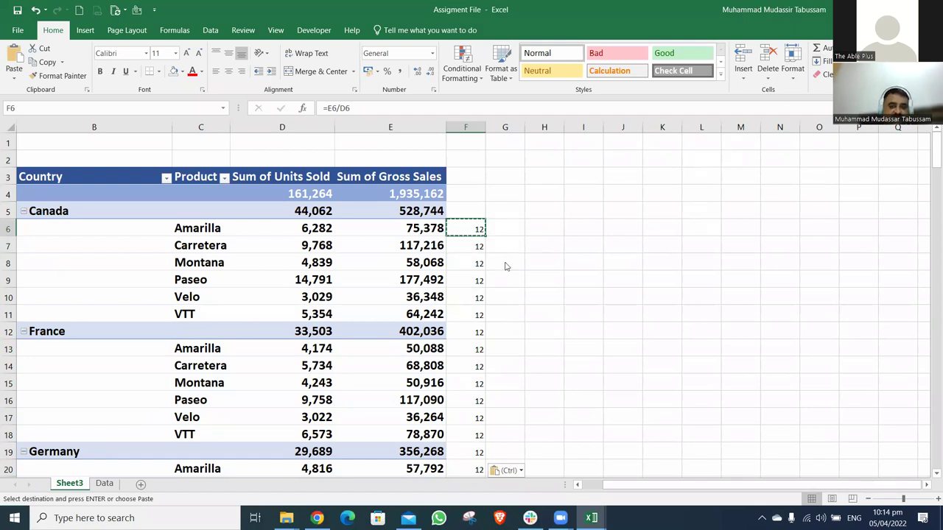
key(Escape)
key(Escape)
Examine the copied per-unit results in column F for the first segment's countries and products
key(Down)
key(Down)
key(Down)
key(Down)
key(Down)
key(Down)
key(Down)
key(Down)
key(Down)
key(Down)
key(Down)
key(Down)
key(Down)
key(Down)
key(Down)
key(Down)
key(Down)
key(Down)
key(Down)
key(Down)
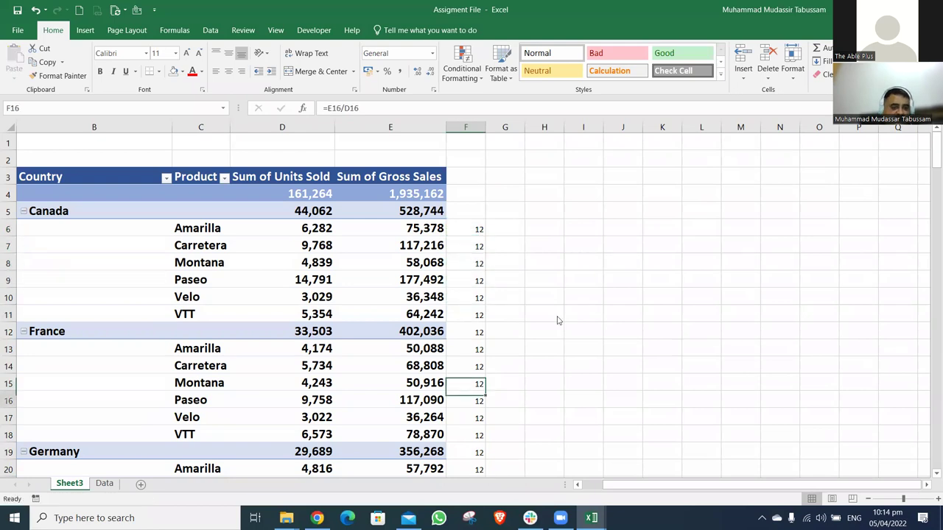
key(Down)
key(Down)
key(Down)
key(Down)
key(Down)
key(Down)
key(Down)
key(Down)
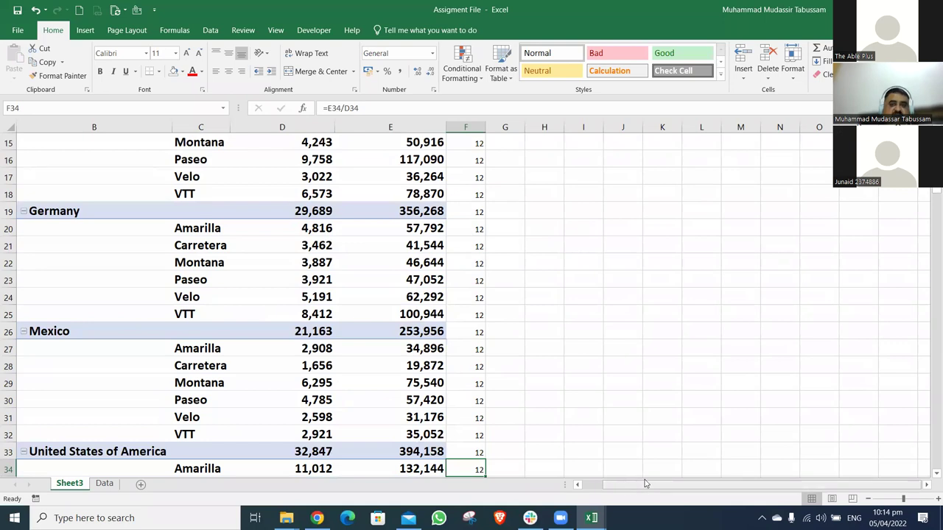
scroll(841, 294, up, 5)
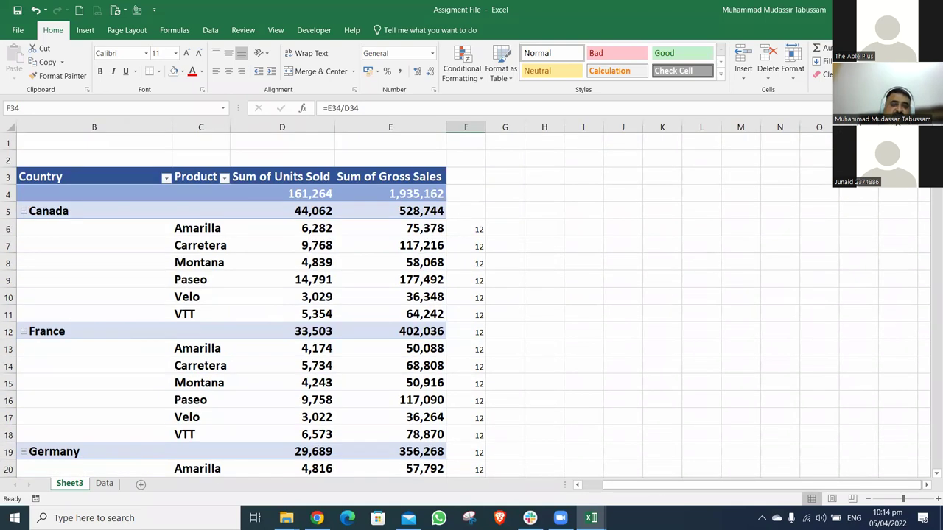
Inspect the formula in F6 and the gross sales and units sold cells it refers to for Canada's Amarilla
double_click(479, 230)
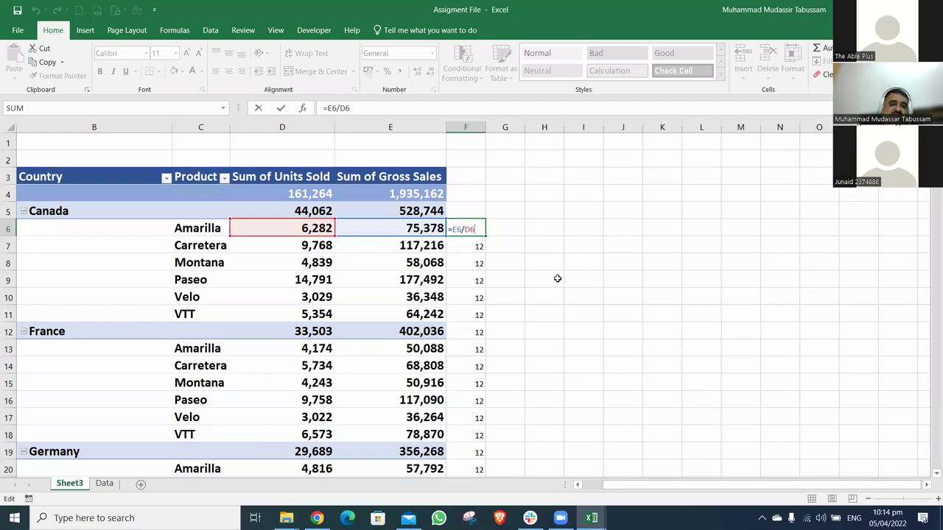
key(Return)
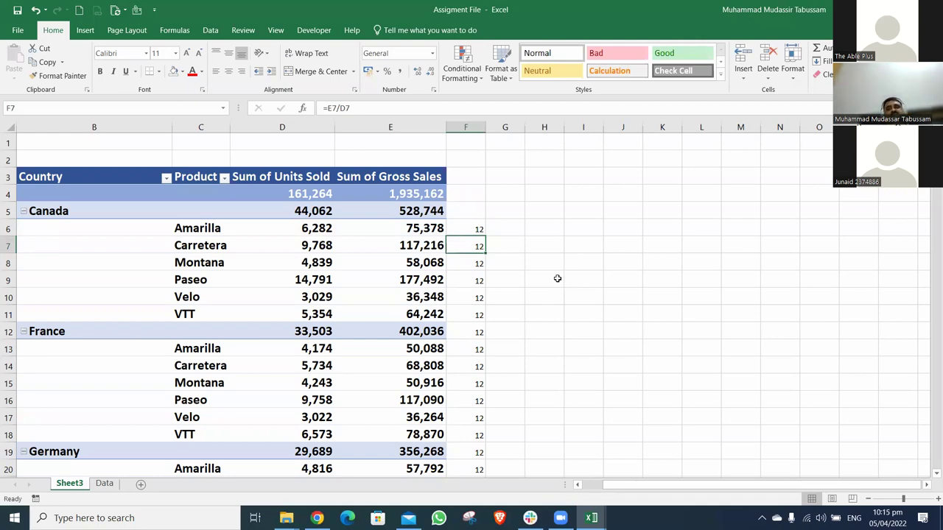
key(Up)
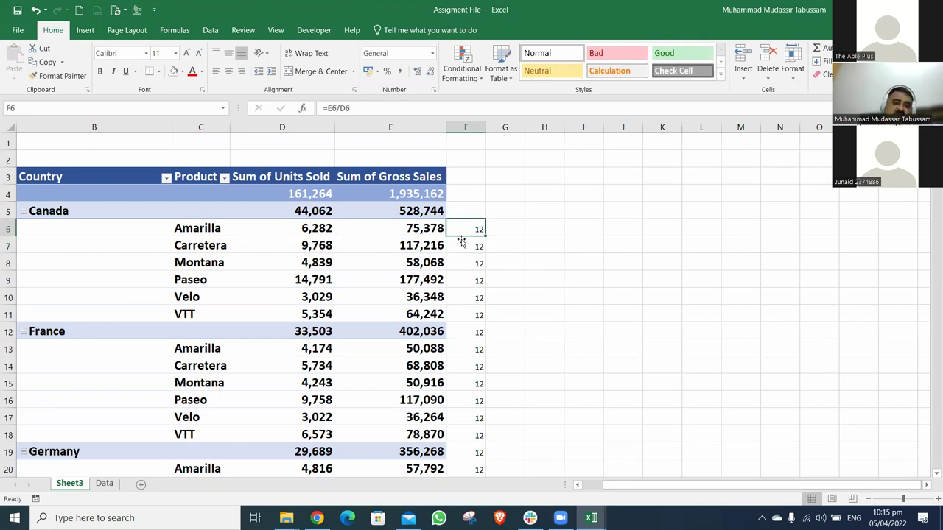
click(381, 232)
click(318, 229)
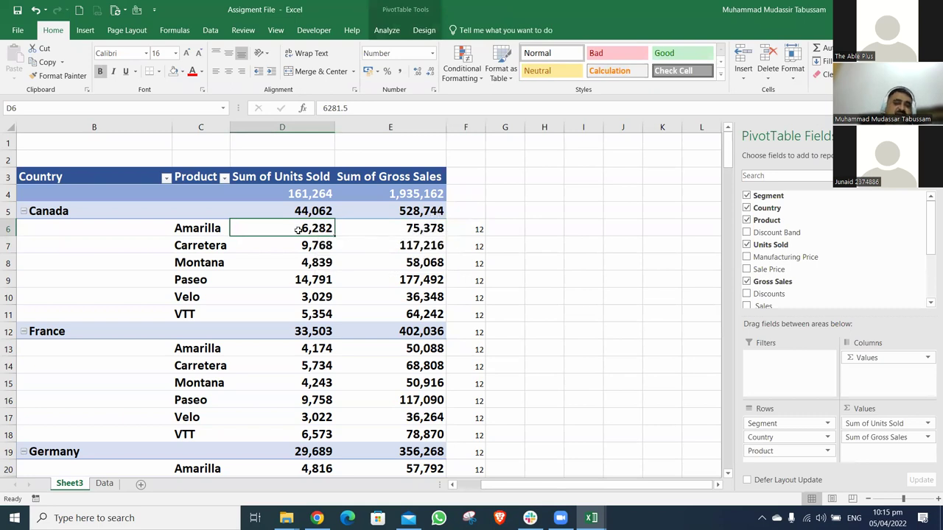
click(467, 231)
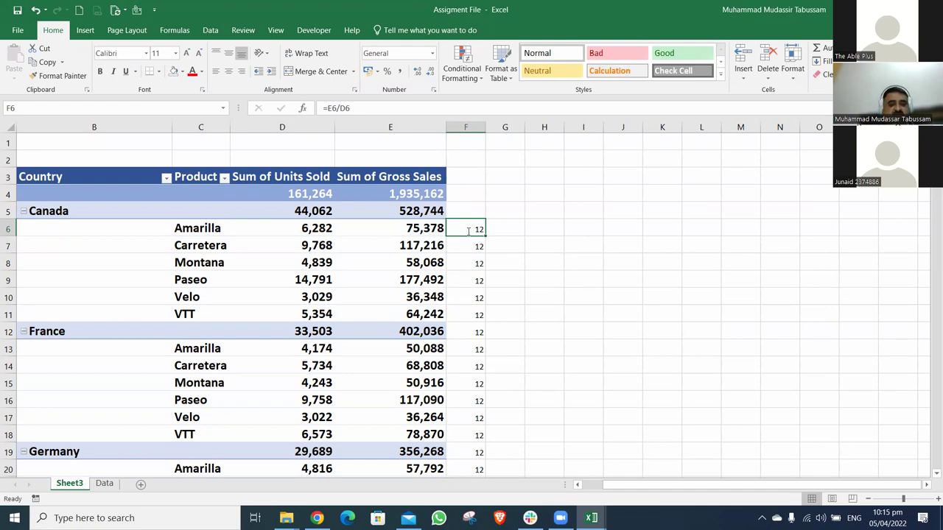
double_click(468, 232)
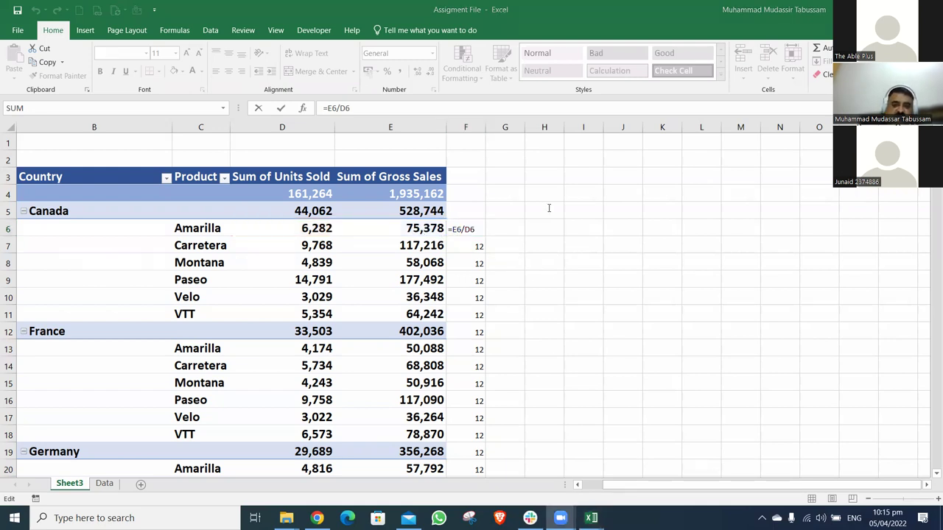
click(479, 230)
key(Return)
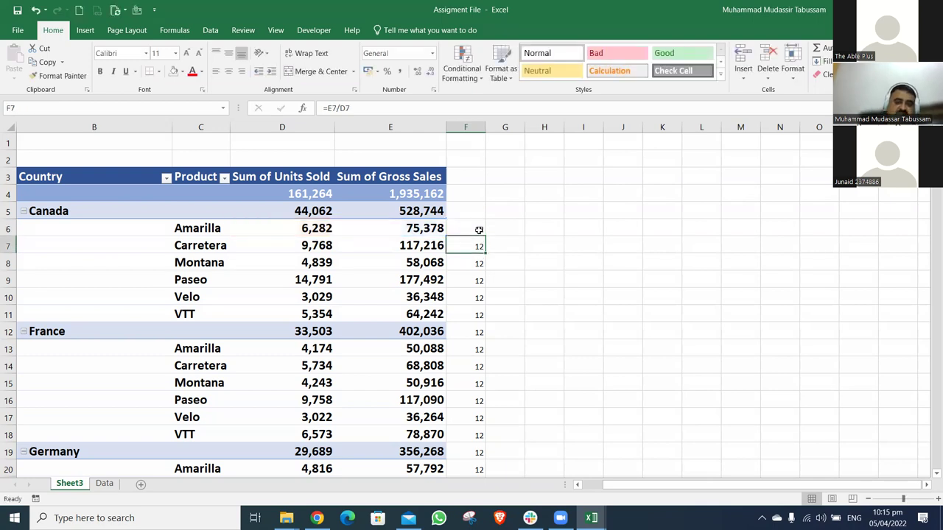
Undo the copying of the formula down column F and its original entry in F6
click(479, 230)
key(ctrl+z)
key(ctrl+z)
key(ctrl+z)
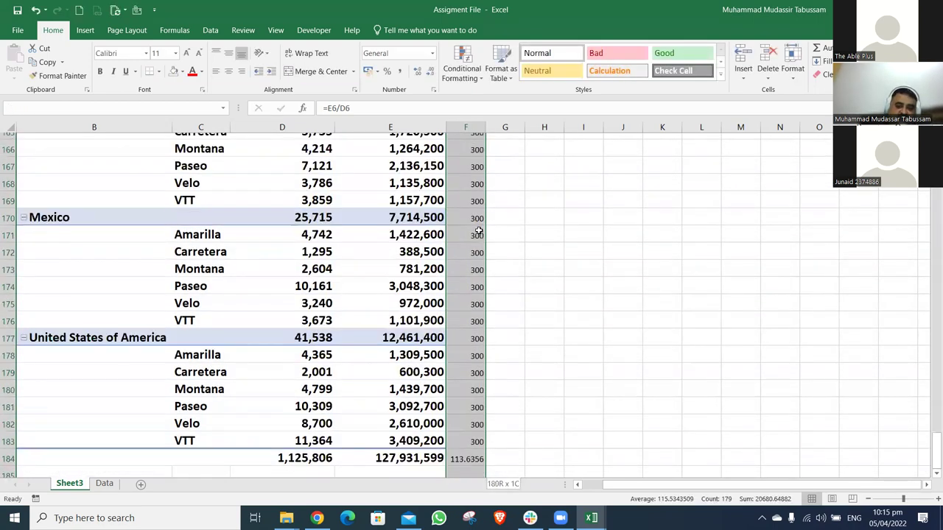
Enter the formula =E6/D6 in F6 and fill it down column F alongside the pivot table
click(480, 231)
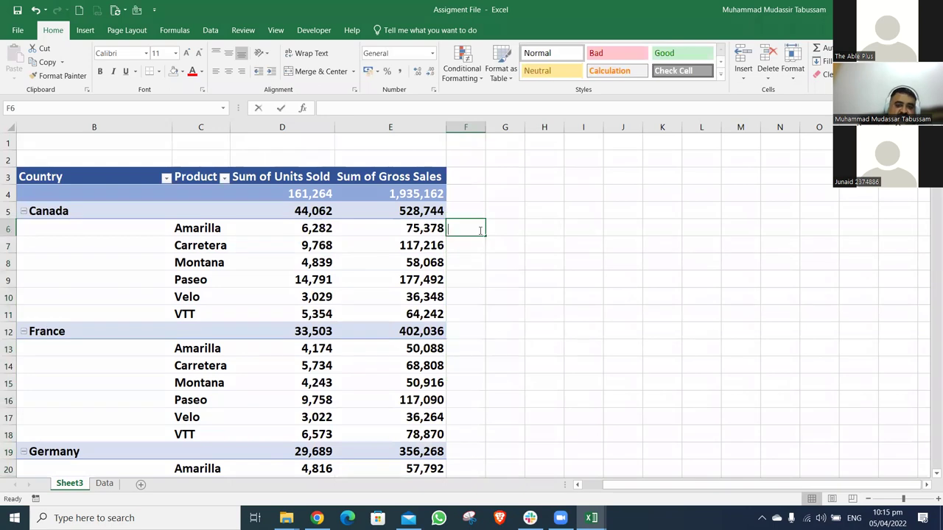
text(=)
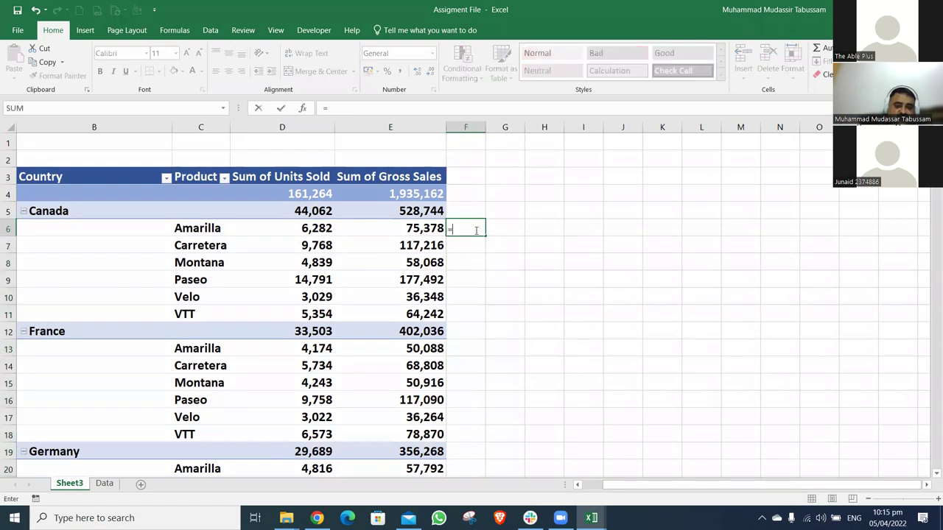
click(426, 229)
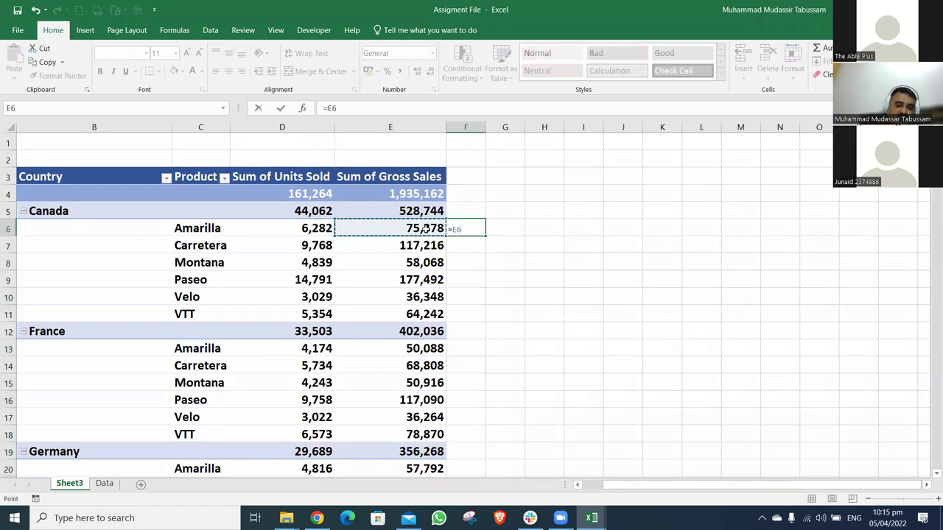
text(/)
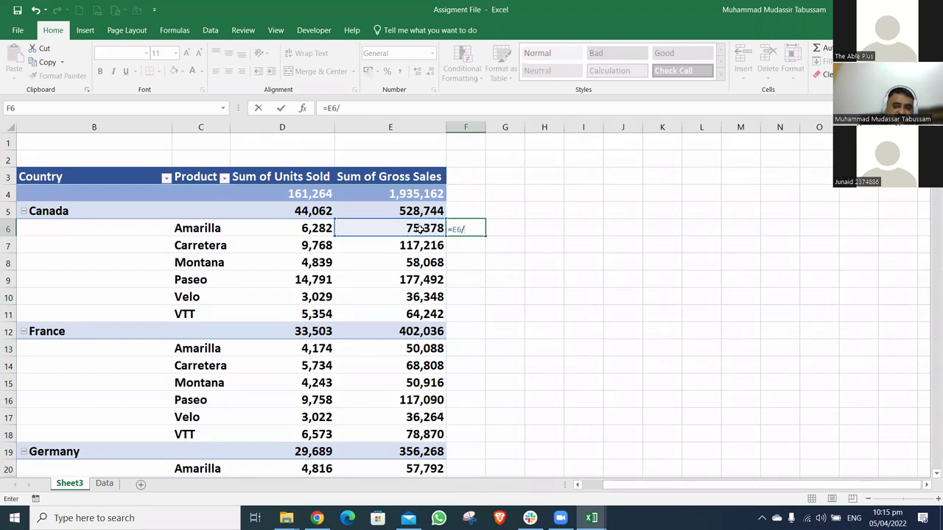
click(315, 229)
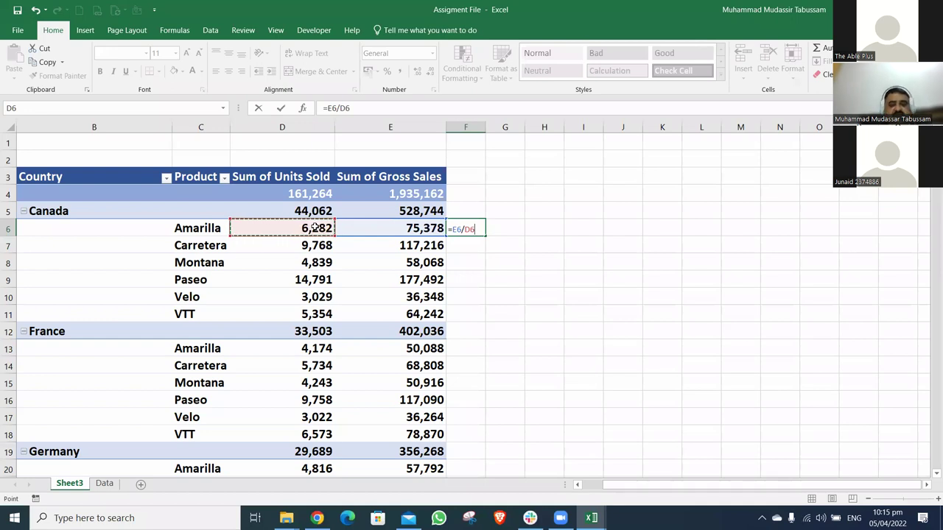
key(Return)
click(479, 230)
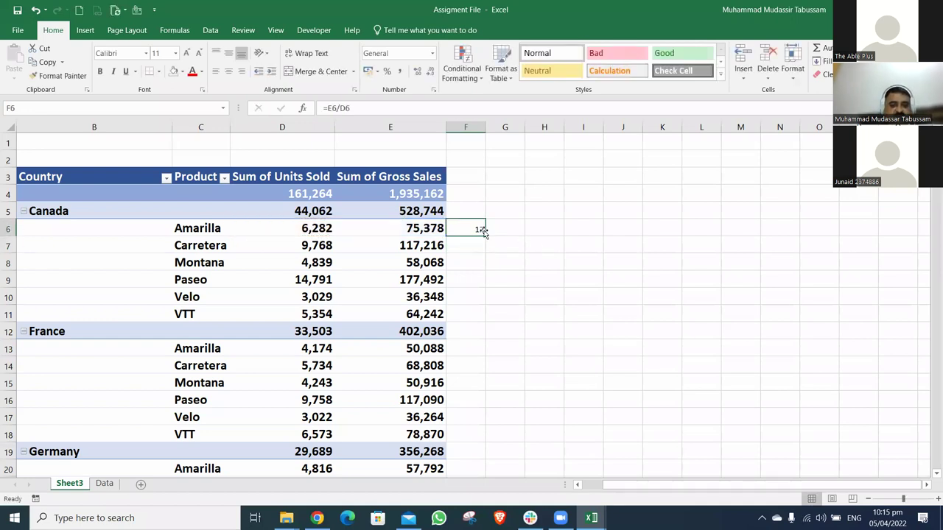
double_click(484, 235)
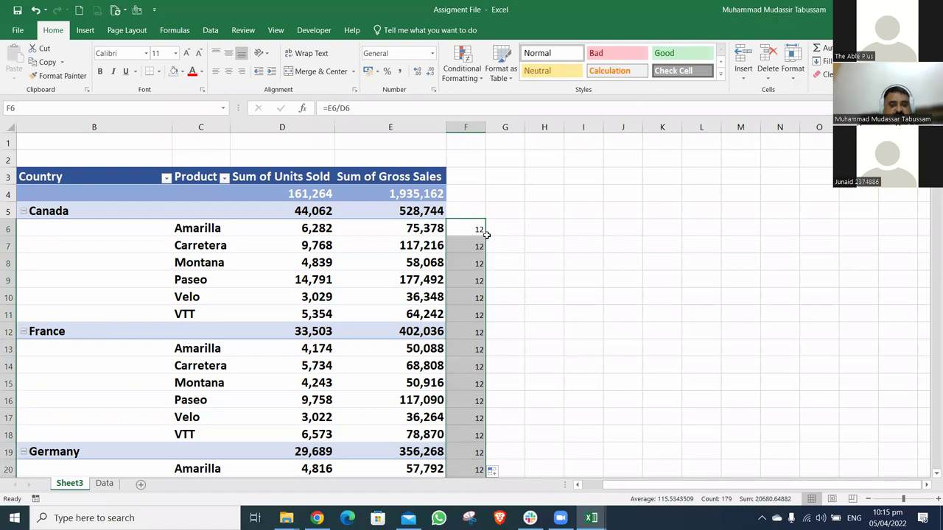
Examine the per-unit results down column F, from the Channel Partners segment through the Government rows for Canada and France
key(Down)
key(Down)
key(Down)
key(Down)
key(Down)
key(Down)
key(Down)
key(Down)
key(Down)
key(Down)
key(Down)
key(Down)
key(Down)
key(Down)
key(Down)
key(Down)
key(Down)
key(Down)
key(Down)
key(Down)
key(Down)
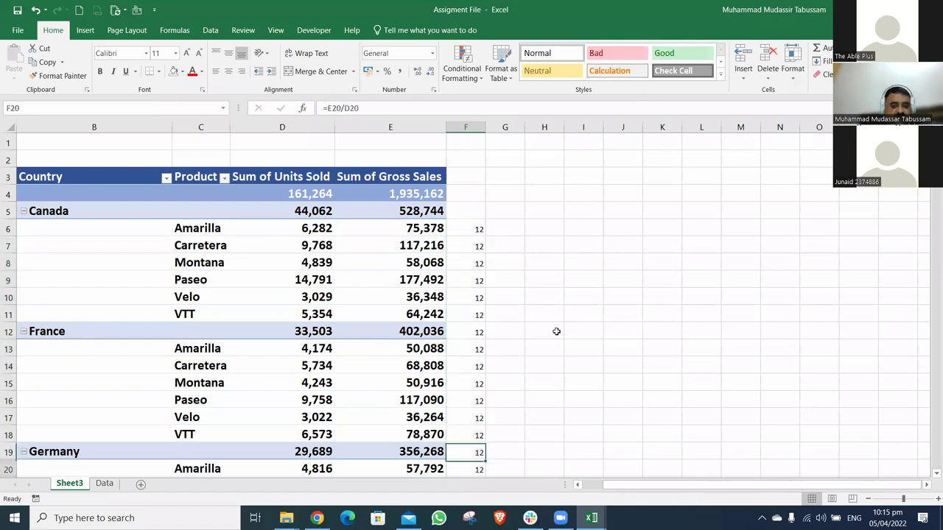
key(Down)
key(Down)
key(Down)
key(Down)
key(Down)
key(Down)
key(Down)
key(Down)
key(Down)
key(Down)
key(Down)
key(Down)
key(Down)
key(Down)
key(Down)
key(Down)
key(Down)
key(Down)
key(Down)
key(Down)
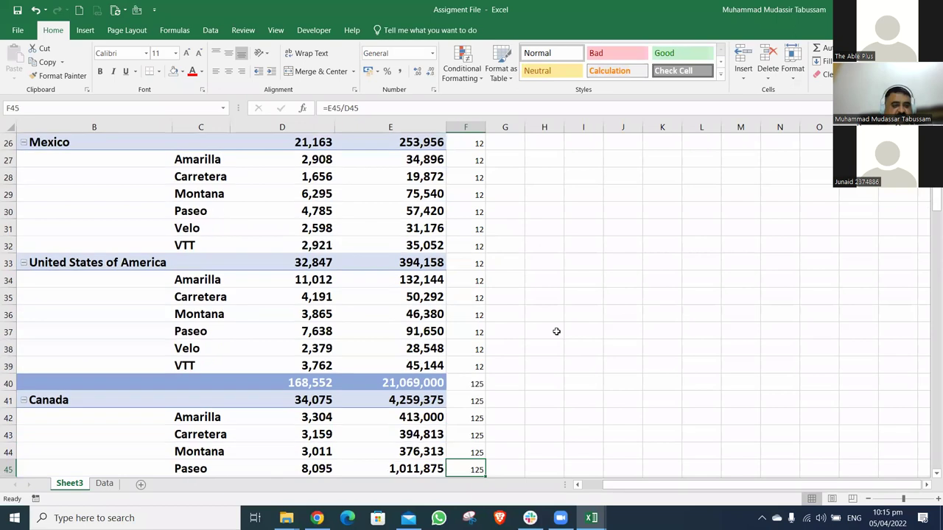
key(Down)
key(Down)
key(Down)
key(Down)
key(Down)
key(Down)
key(Down)
key(Down)
key(Down)
key(Down)
key(Down)
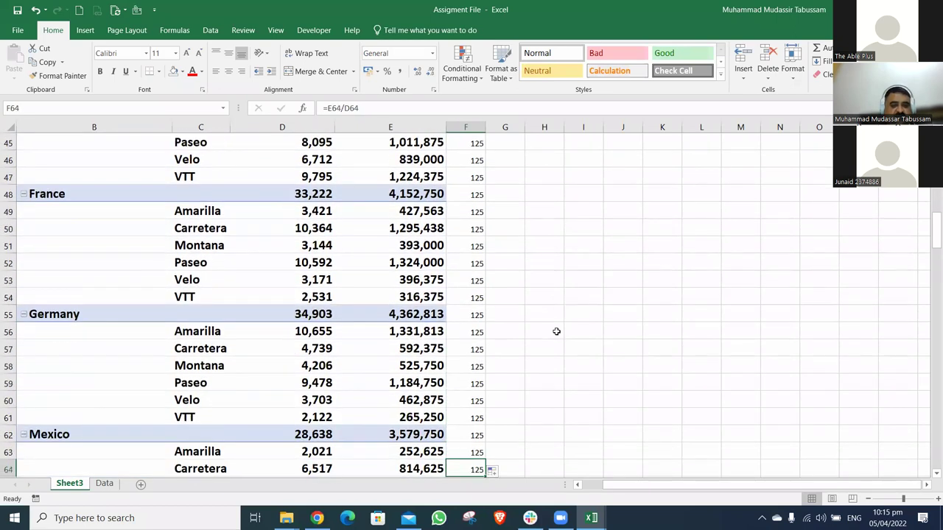
key(Down)
key(Down)
key(Down)
key(Down)
key(Down)
key(Down)
key(Down)
key(Down)
key(Down)
key(Down)
key(Down)
key(Down)
key(Down)
key(Down)
key(Down)
key(Down)
key(Down)
key(Down)
key(Down)
key(Down)
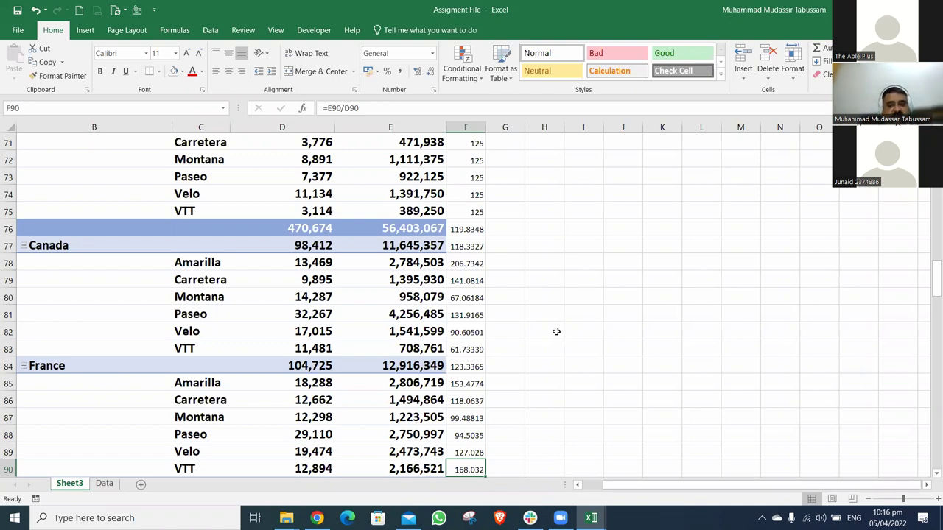
Enter 20 in I77 and 20000 in J77 as sample units and sales figures
click(583, 249)
text(20)
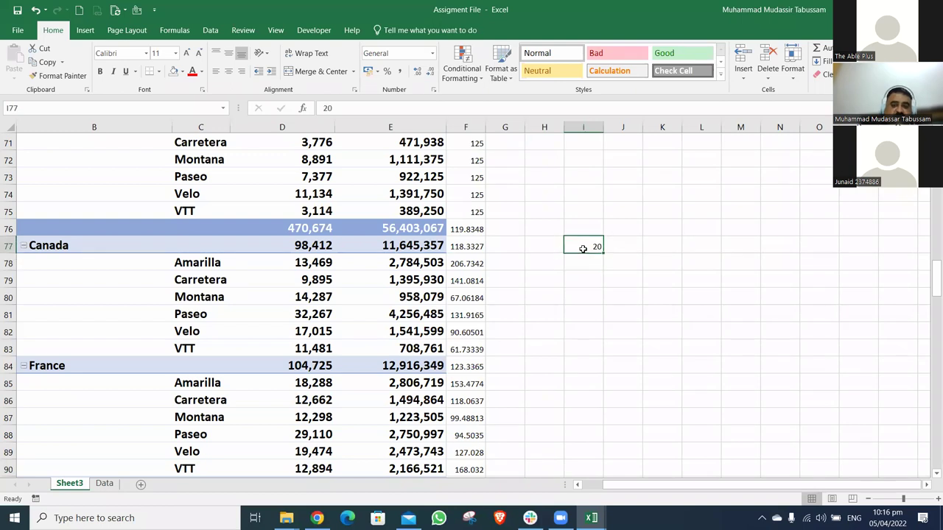
key(Tab)
text(20000)
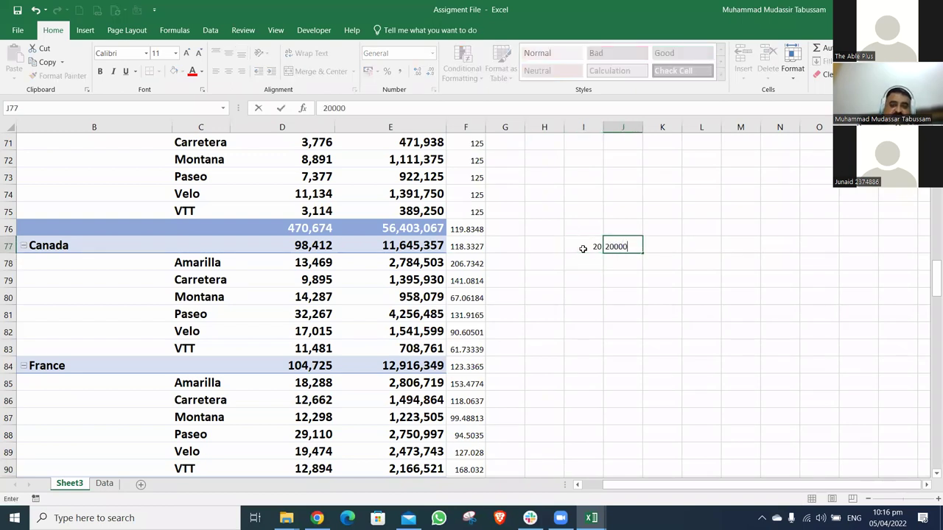
key(Return)
key(Up)
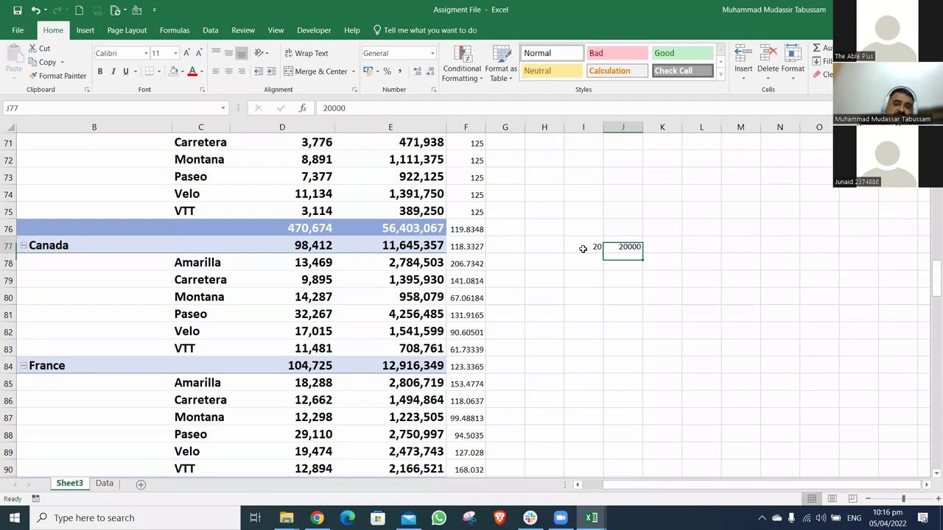
Enter the formula =J77/I77 in K77 to calculate the sample price per unit
key(Right)
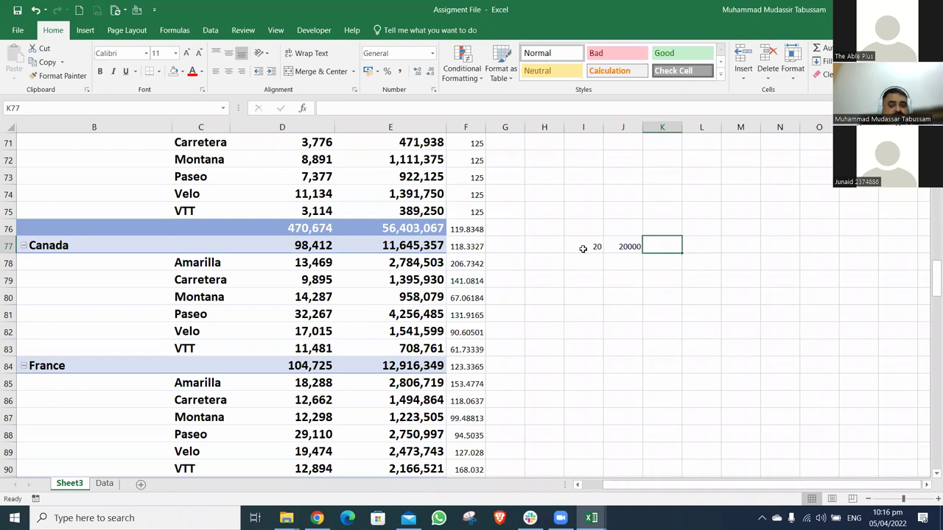
text(=)
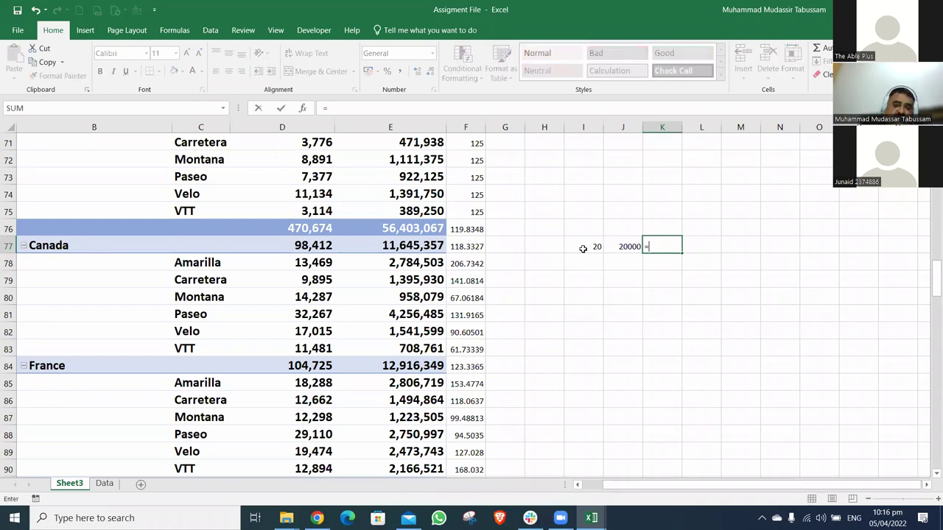
click(625, 247)
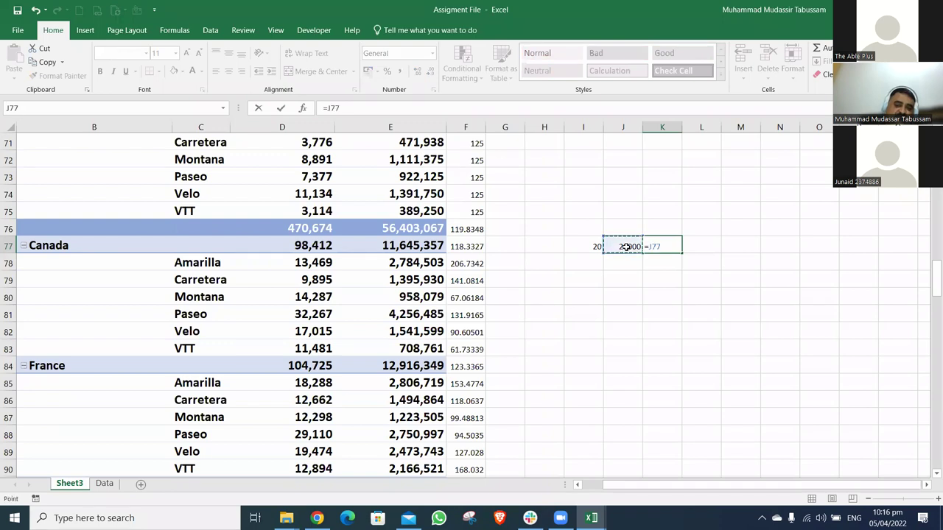
text(/)
click(592, 247)
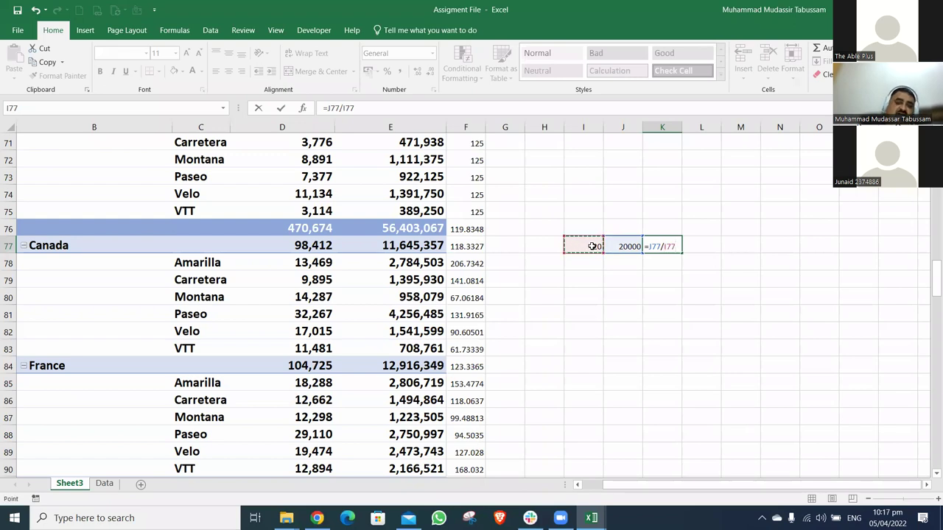
key(Return)
Clear the sample figures and formula from I77:K77
key(Up)
key(Left)
key(Left)
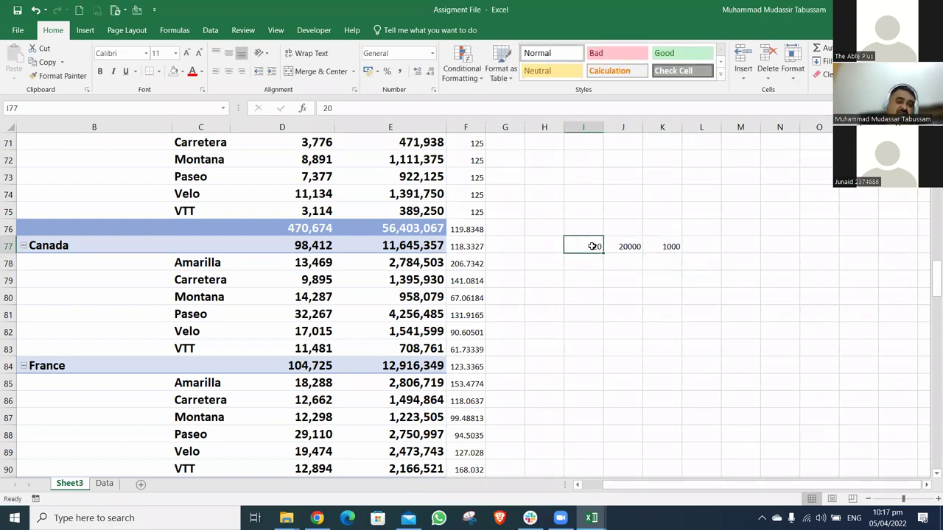
key(shift+Right)
key(shift+Right)
key(Delete)
Inspect the Government segment's Canada row, from its labels and totals across to the per-unit formula in F77
key(Left)
key(Left)
key(Left)
key(Left)
key(Left)
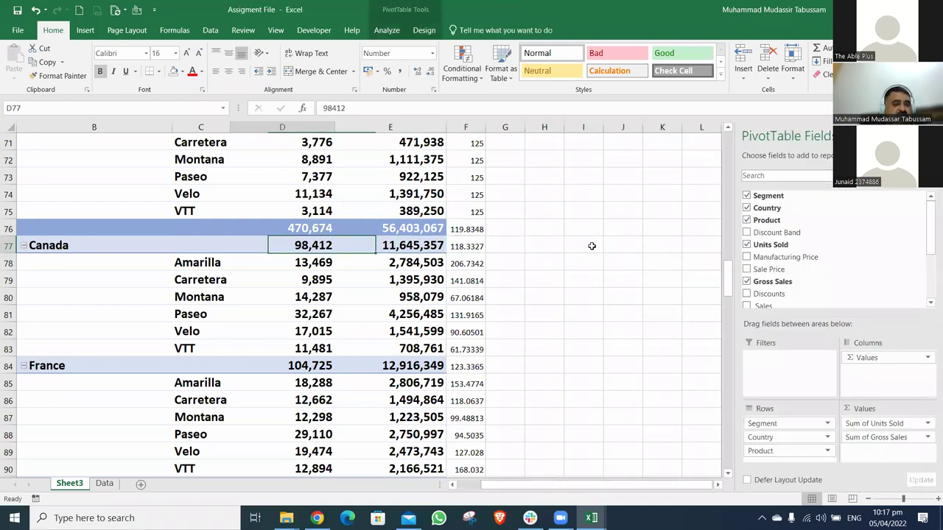
key(Left)
key(Left)
key(Left)
key(Right)
key(Right)
key(Right)
key(Right)
key(Right)
key(Right)
key(Left)
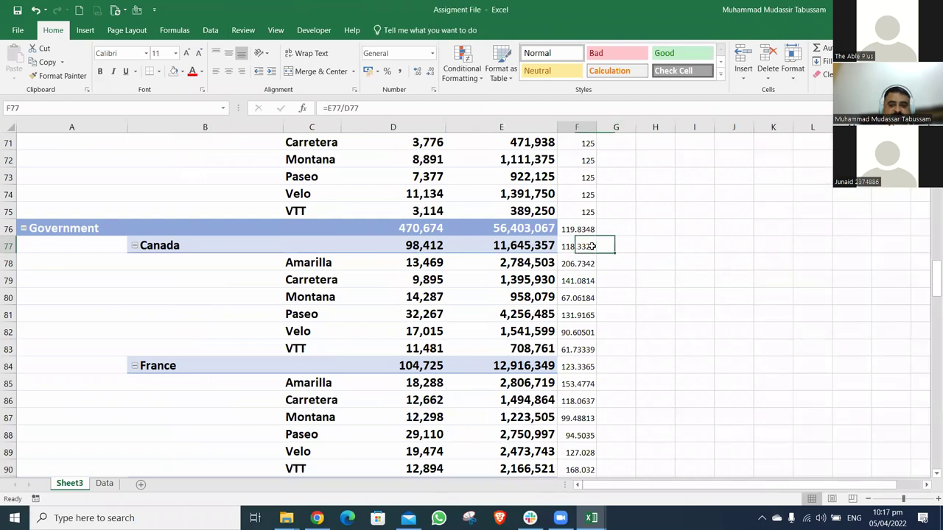
Review Channel Partners' Canada products from Amarilla to VTT, along with the gross sales in E6 and the per-unit results in F6:F11
key(ctrl+Up)
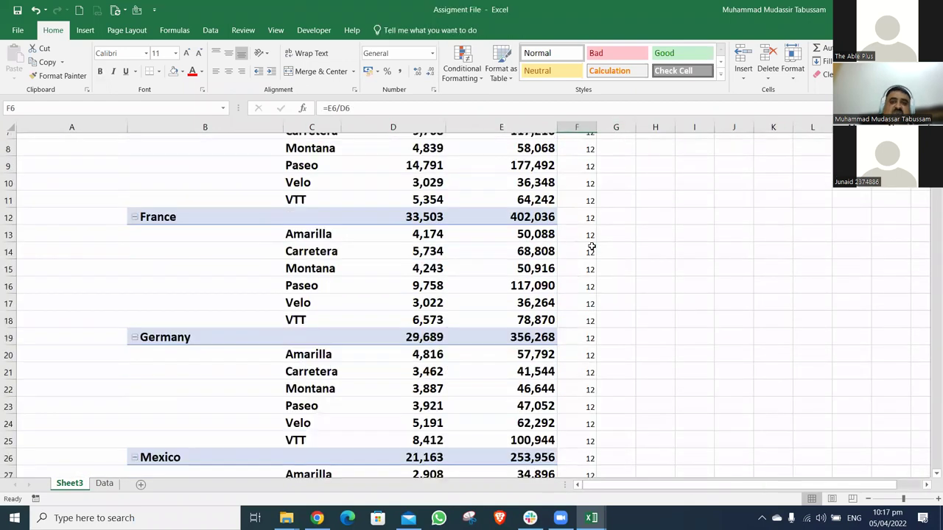
key(Down)
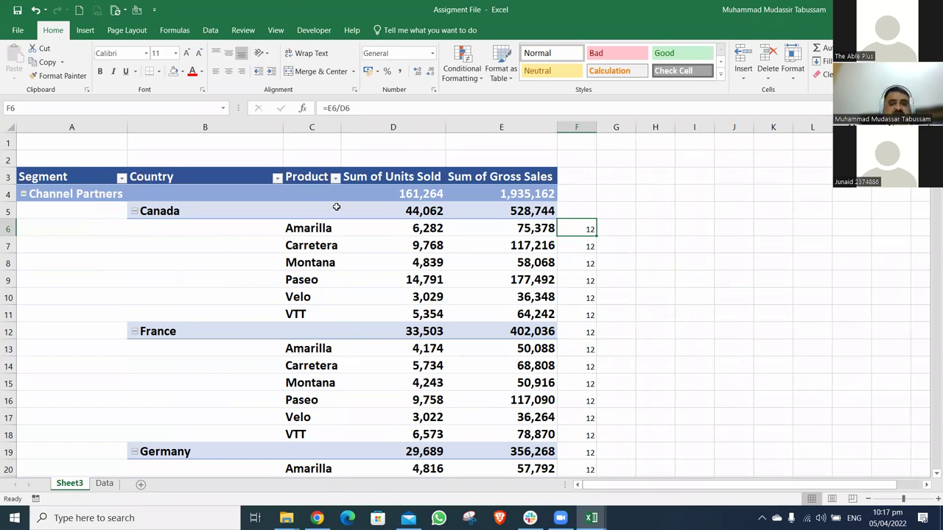
click(513, 230)
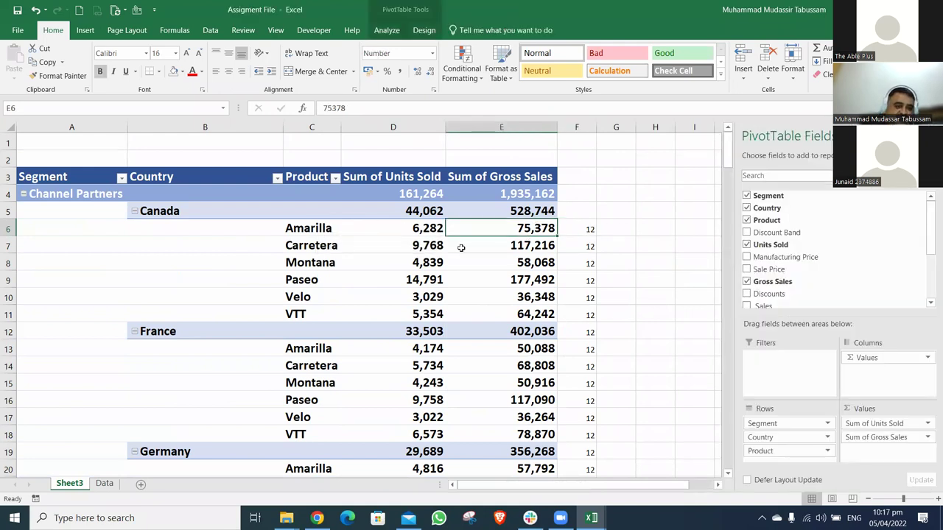
drag(302, 229, 326, 310)
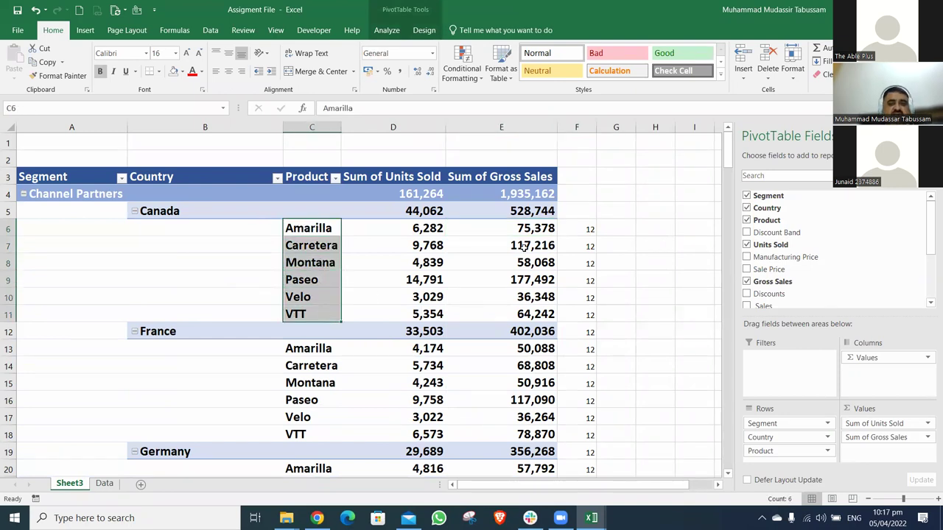
click(594, 229)
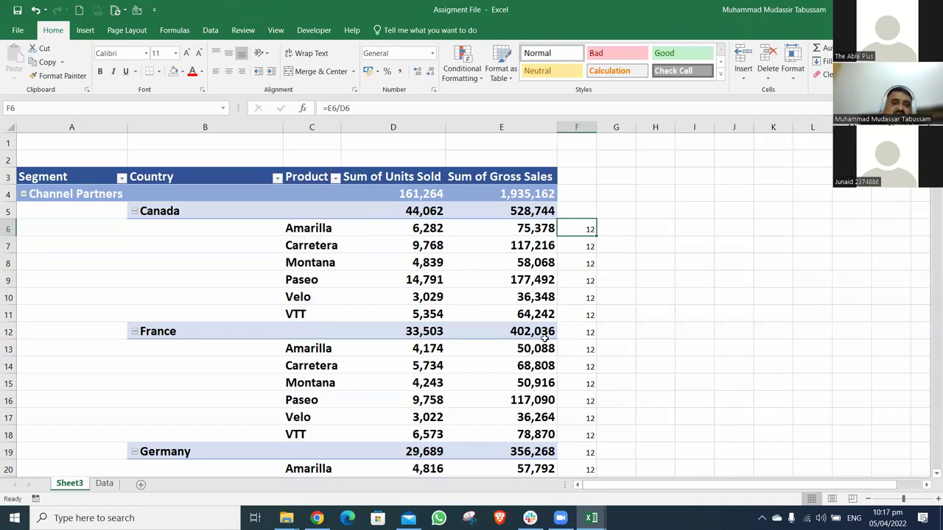
click(324, 229)
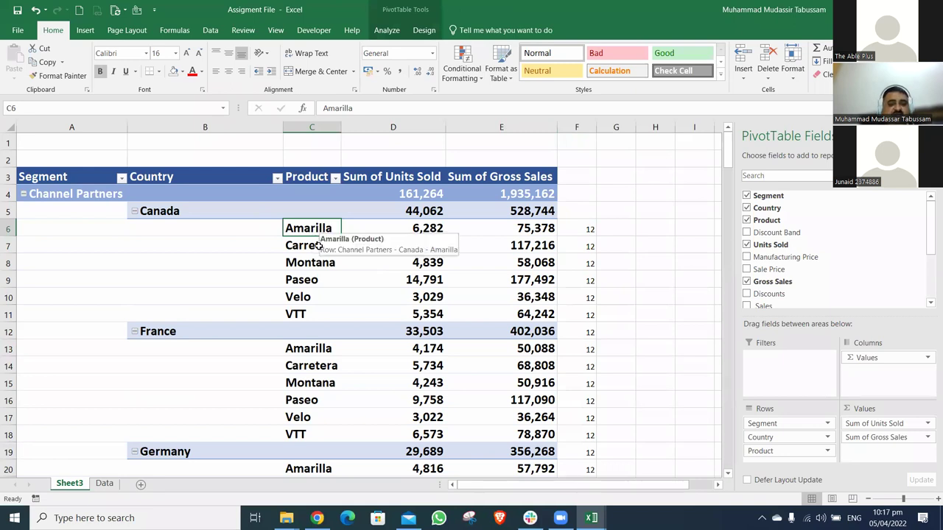
click(315, 251)
click(313, 262)
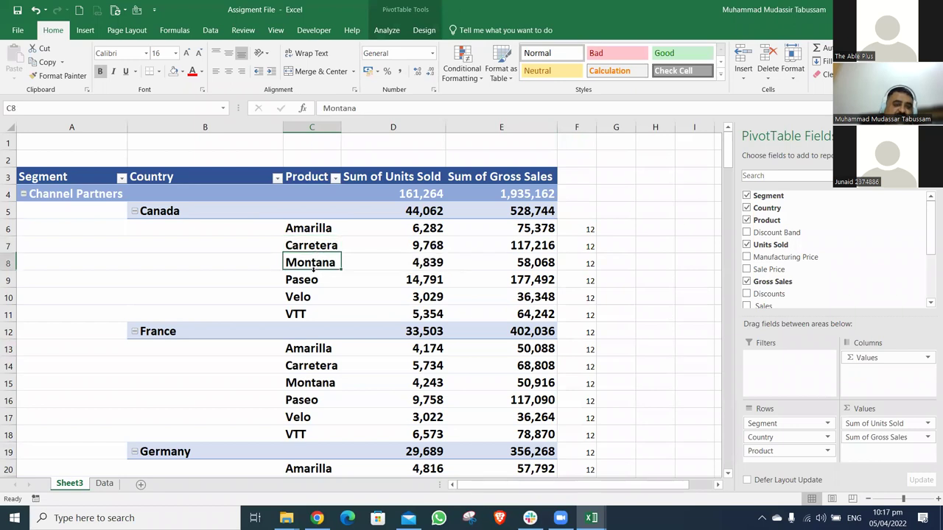
click(313, 281)
click(312, 297)
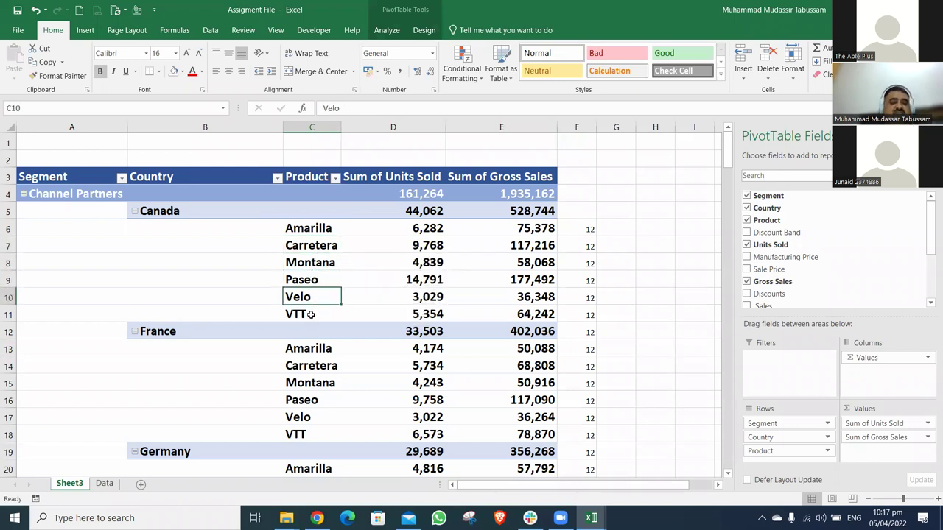
click(311, 315)
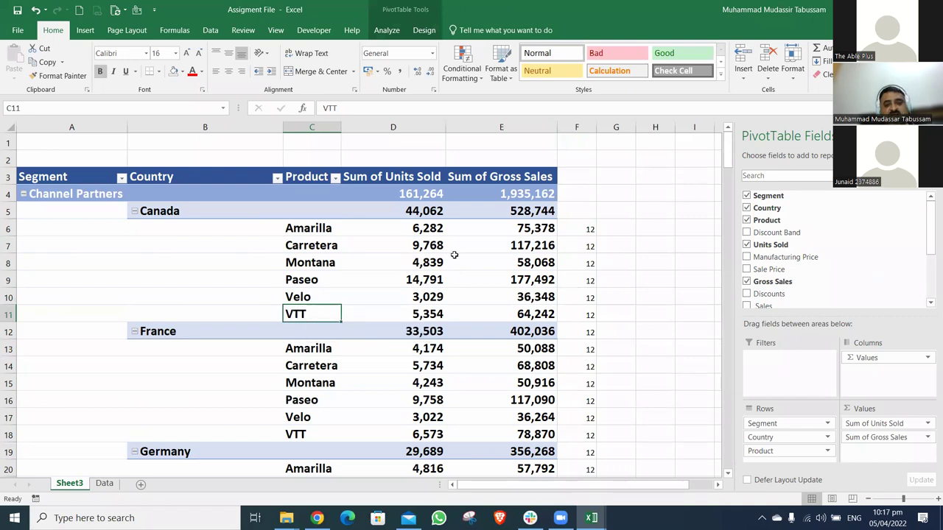
drag(591, 226, 593, 310)
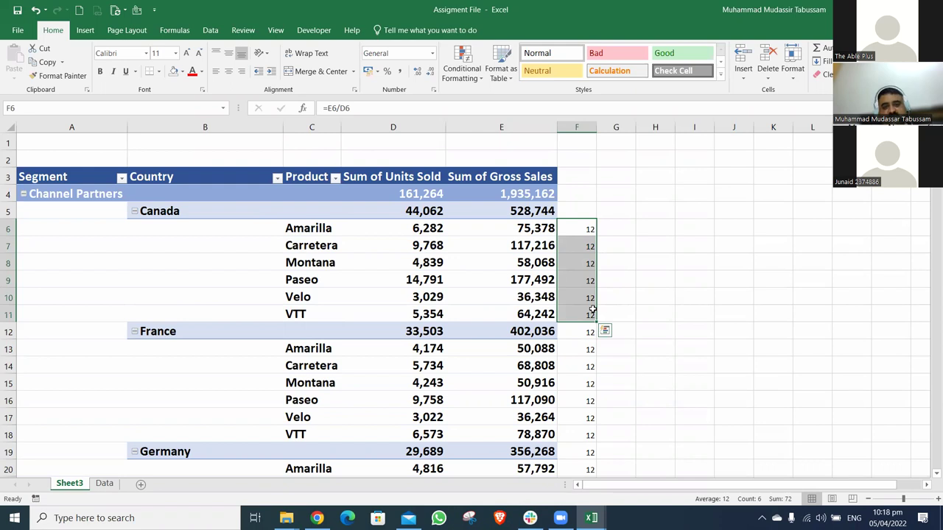
Clear the copied per-unit formulas from F7 down, keeping the formula in F6
click(581, 232)
key(Down)
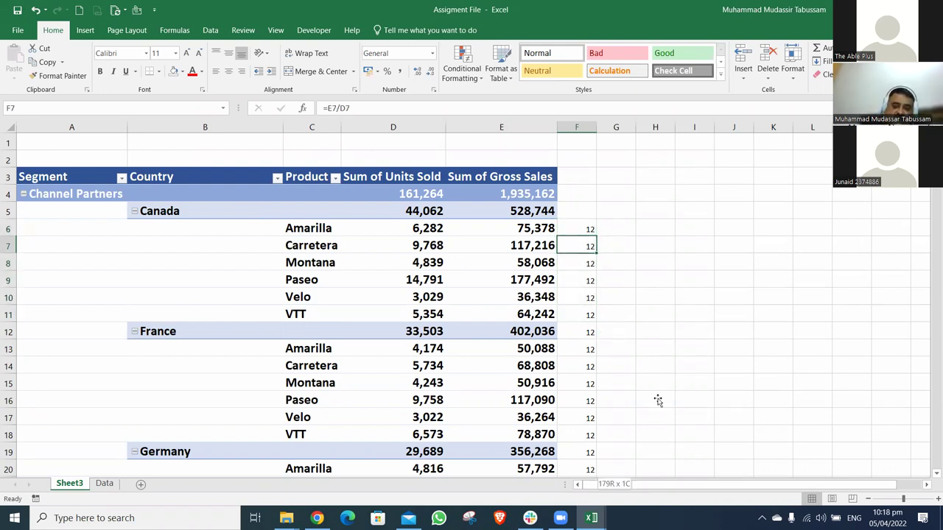
key(ctrl+shift+Down)
key(Delete)
key(ctrl+Up)
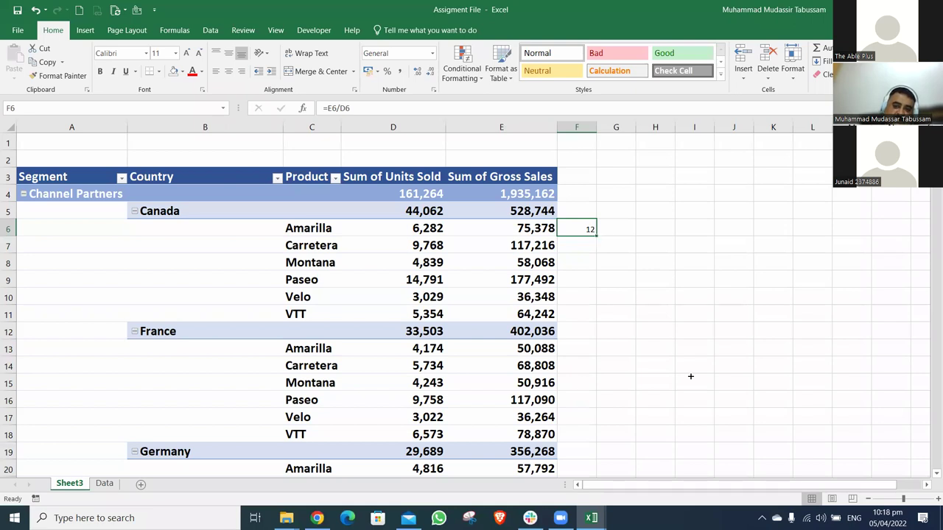
Fill the F6 formula down column F alongside the pivot table and check the copied rows
double_click(600, 240)
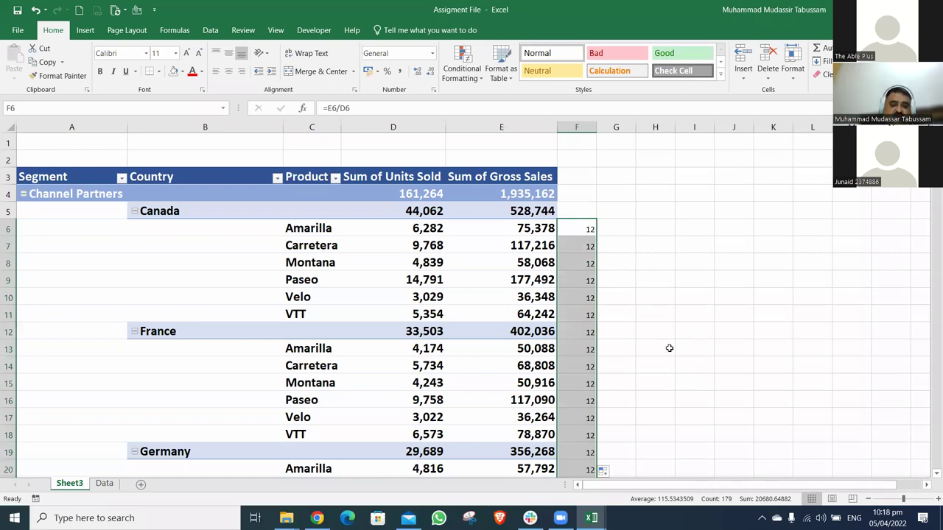
scroll(669, 348, down, 20)
scroll(669, 348, up, 5)
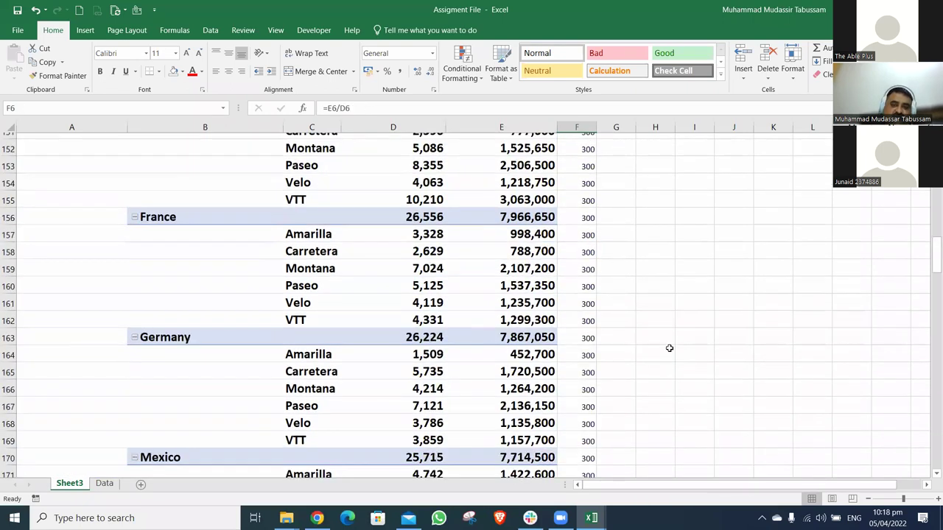
key(Up)
key(Up)
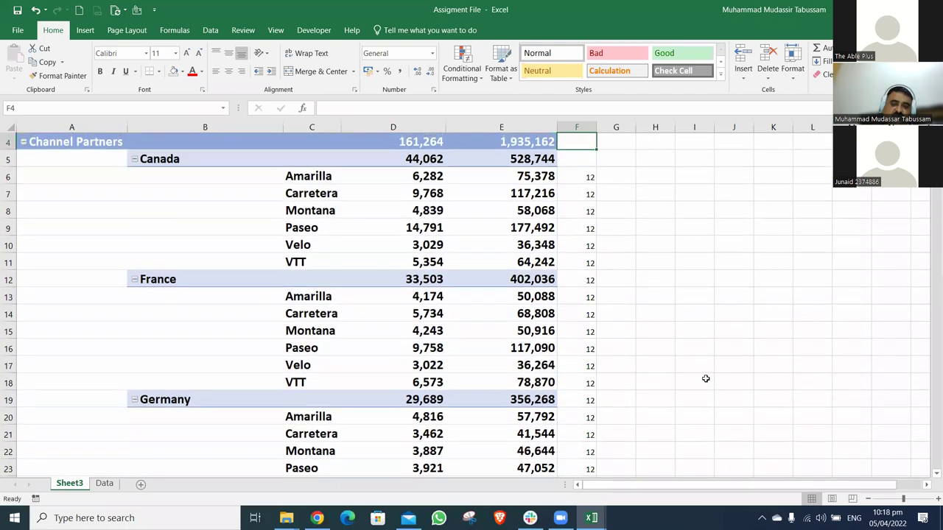
key(Down)
key(Down)
key(Down)
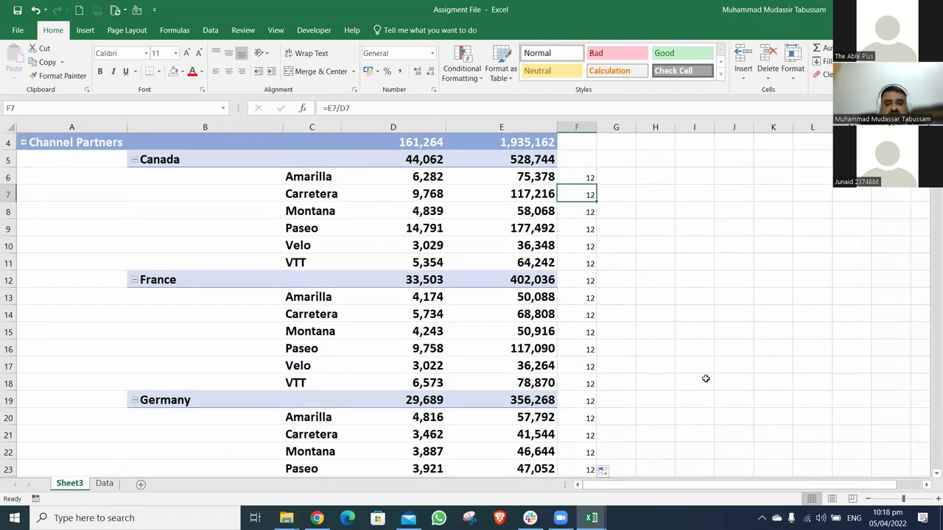
Empty column F below F6 again so that only the original per-unit formula is left
key(ctrl+shift+Down)
scroll(705, 379, up, 5)
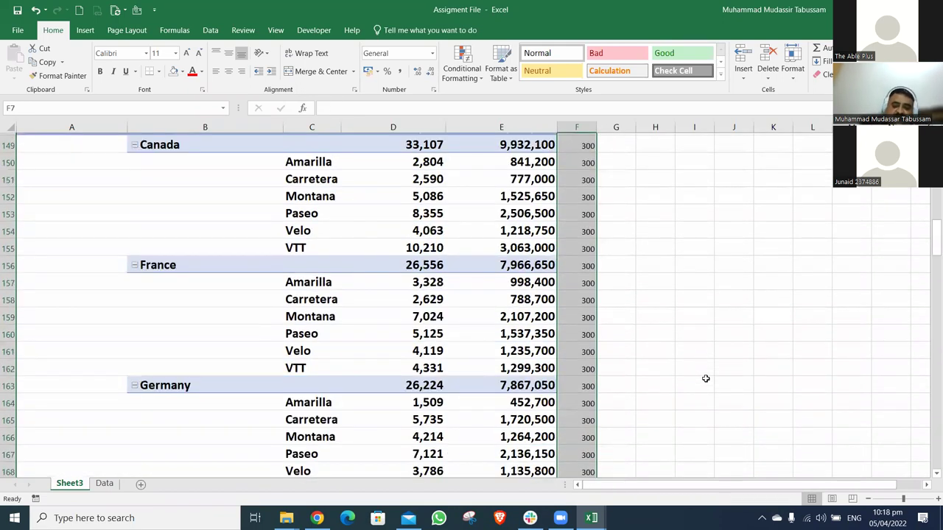
key(ctrl+z)
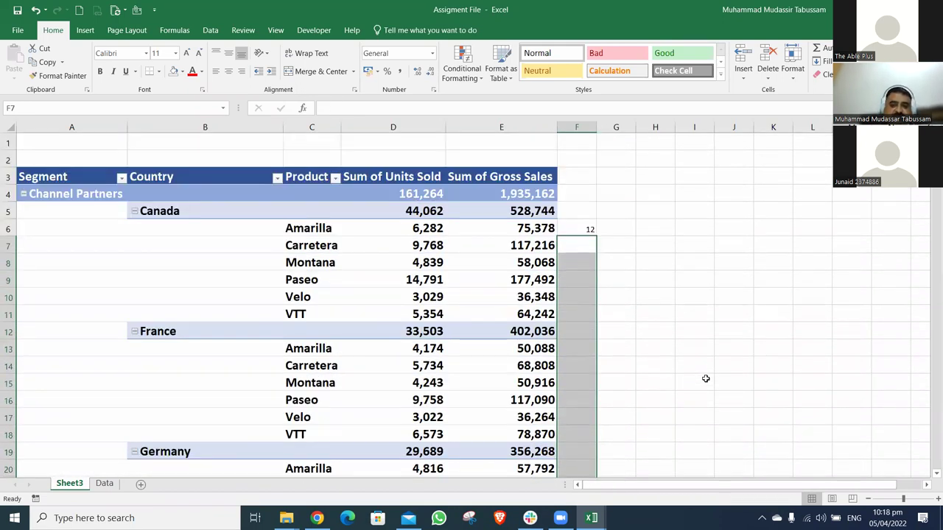
key(Up)
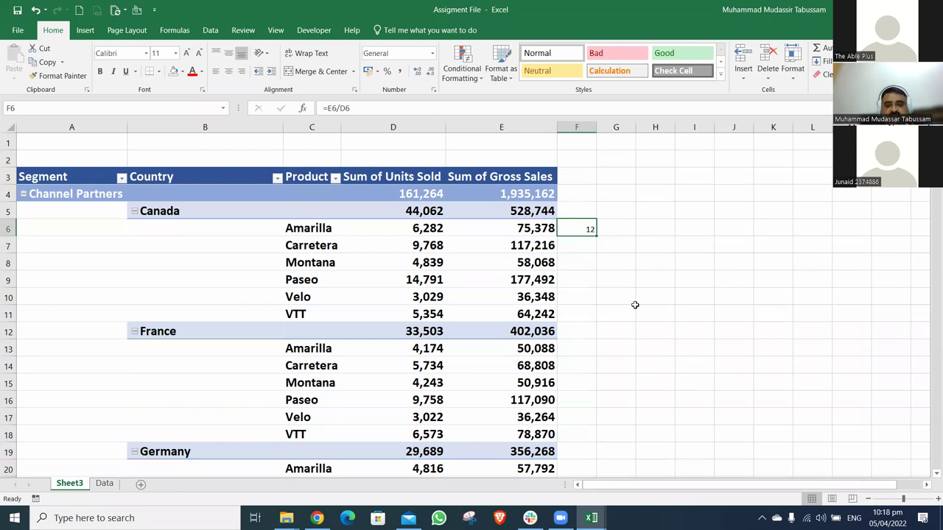
Copy the per-unit formula in F6, paste it into F7:F183, and check the pasted rows
right_click(580, 230)
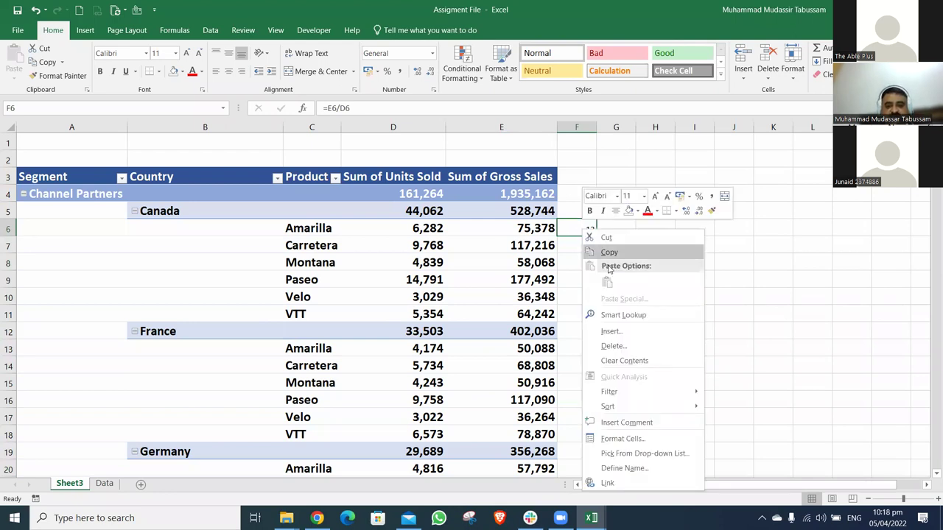
click(604, 248)
click(589, 252)
drag(589, 252, 574, 409)
drag(593, 461, 595, 462)
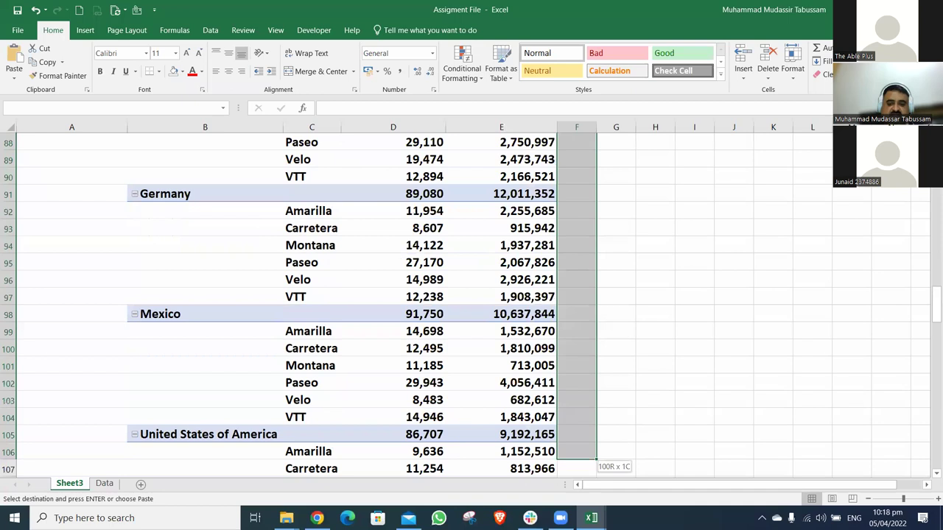
drag(582, 505, 599, 226)
scroll(599, 213, down, 1)
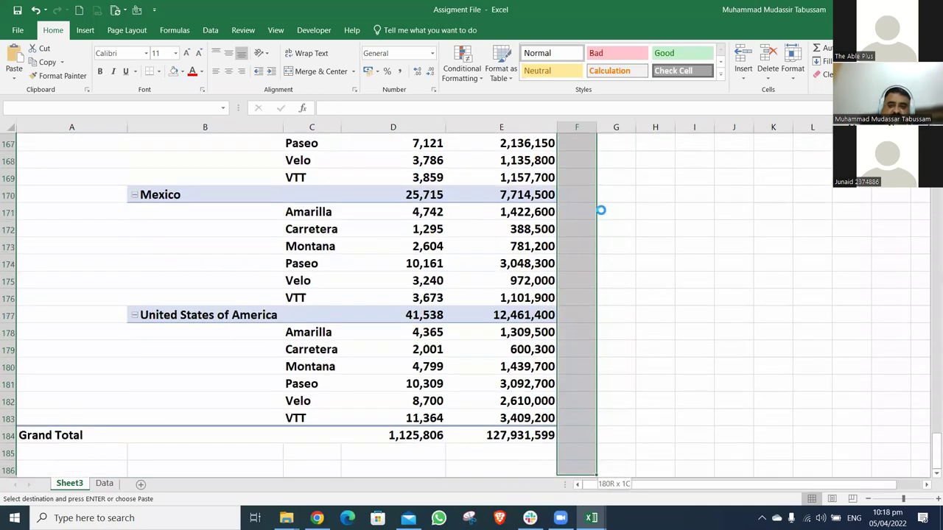
right_click(600, 211)
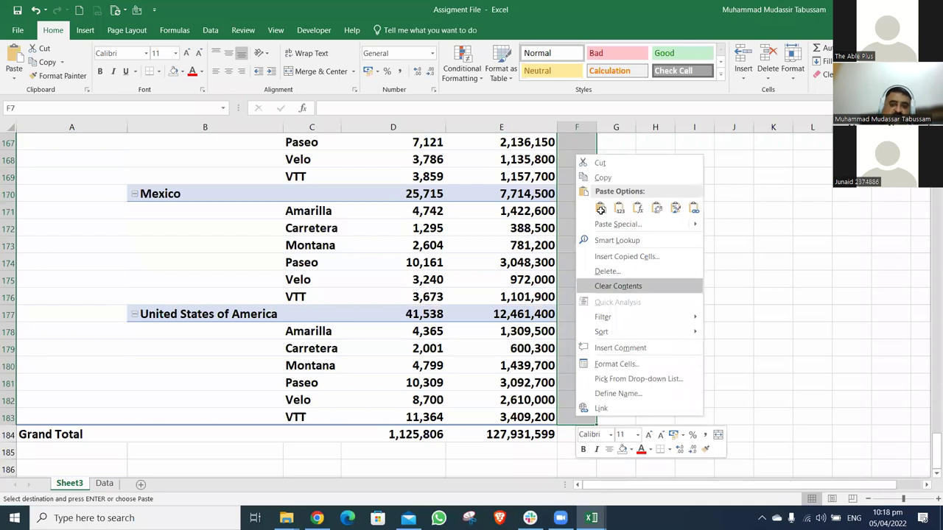
key(p)
scroll(603, 293, up, 20)
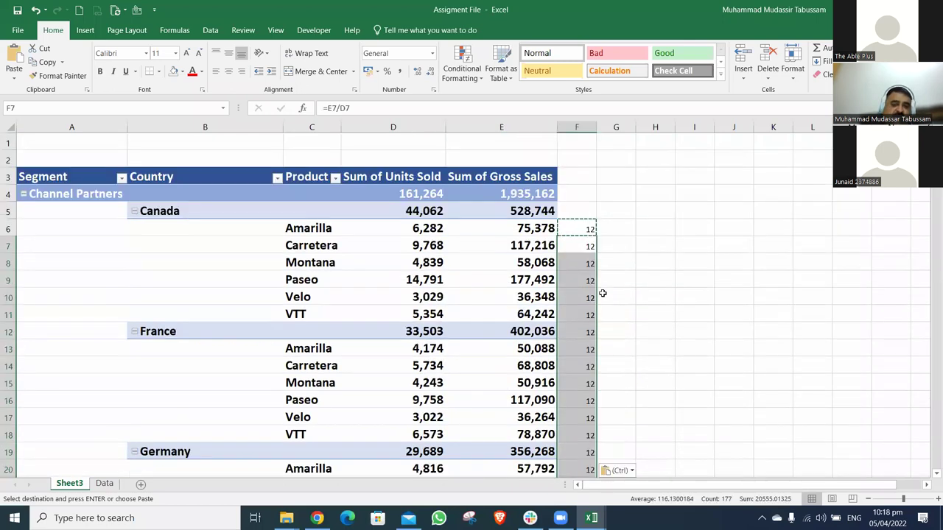
key(ctrl+End)
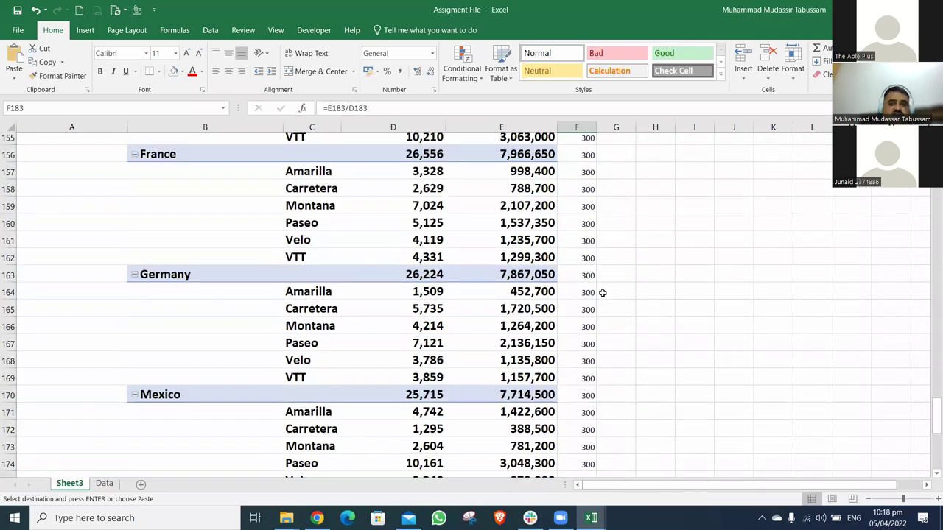
key(ctrl+Up)
key(ctrl+Up)
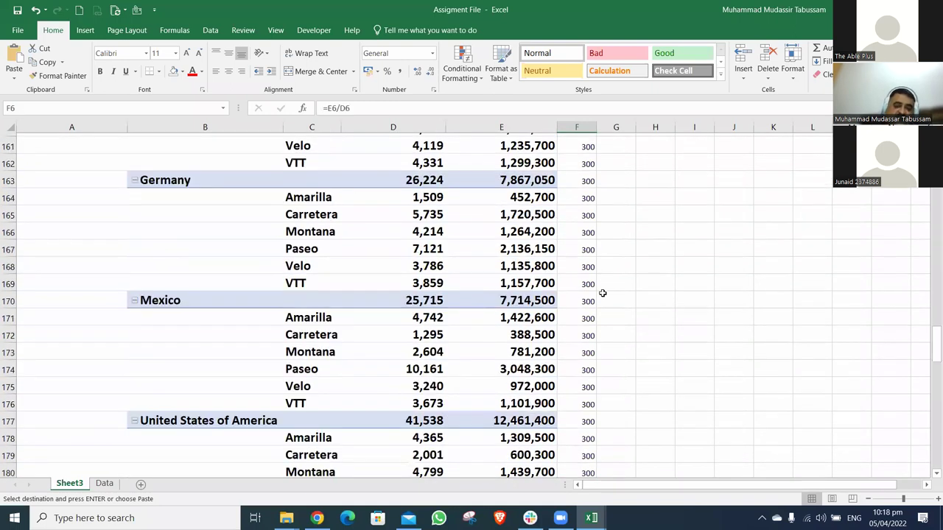
Clear the pasted per-unit formulas from F7 through F183, keeping only the formula in F6
key(Down)
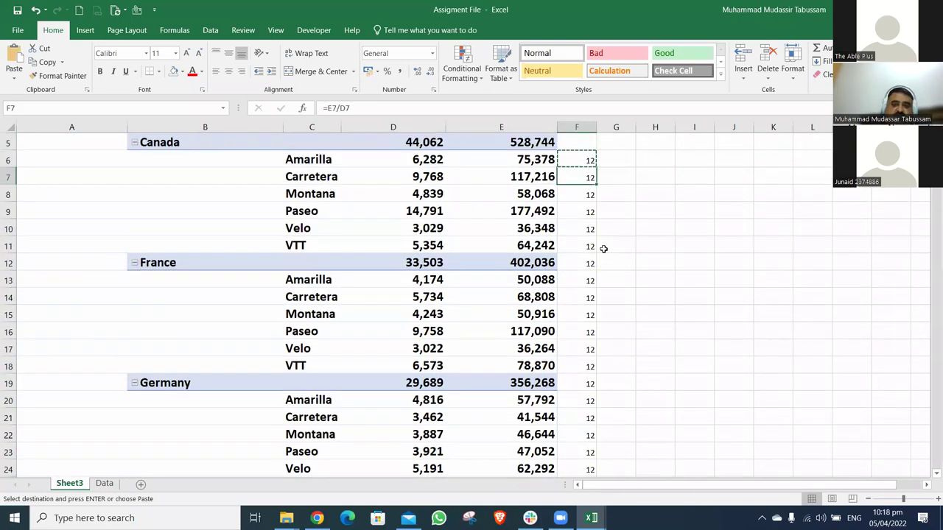
key(ctrl+shift+Down)
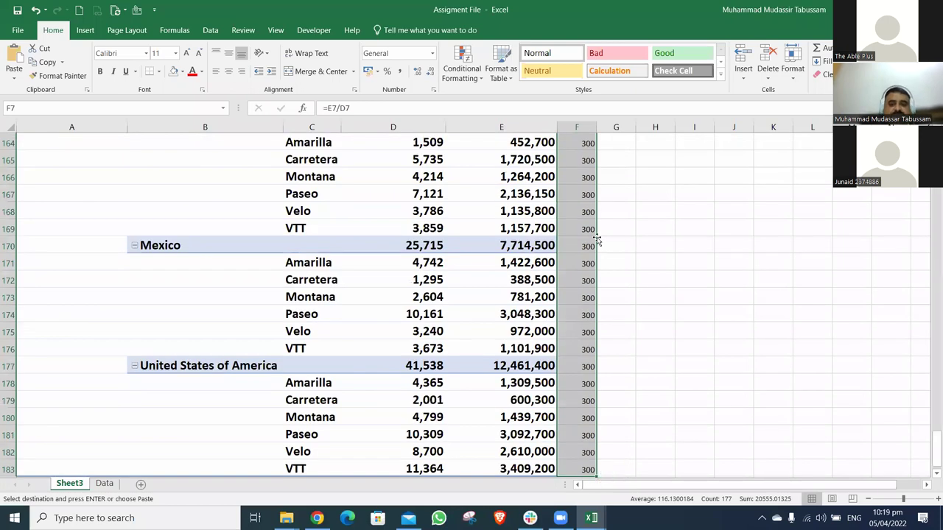
key(Return)
scroll(643, 309, up, 5)
key(Delete)
Fill the F6 per-unit formula down column F through the pivot table's Grand Total row
key(ctrl+Up)
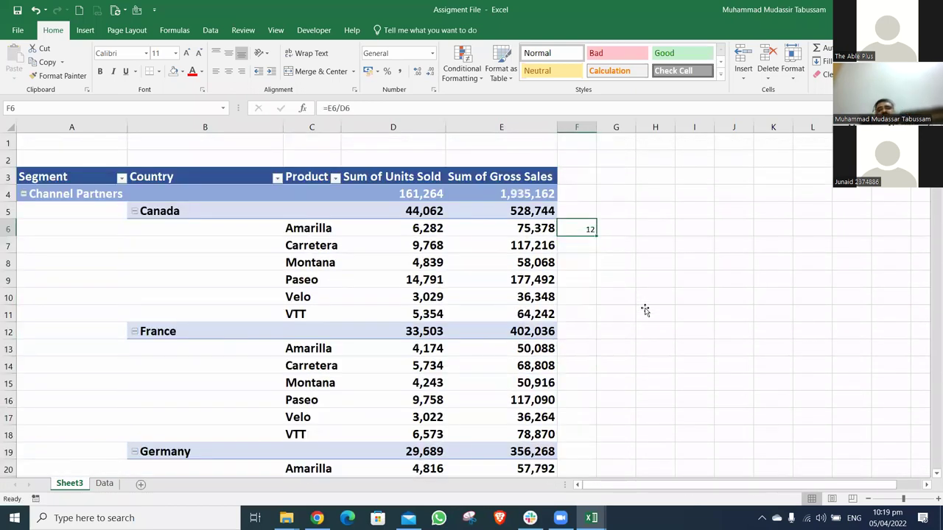
key(ctrl+shift+Down)
key(ctrl+d)
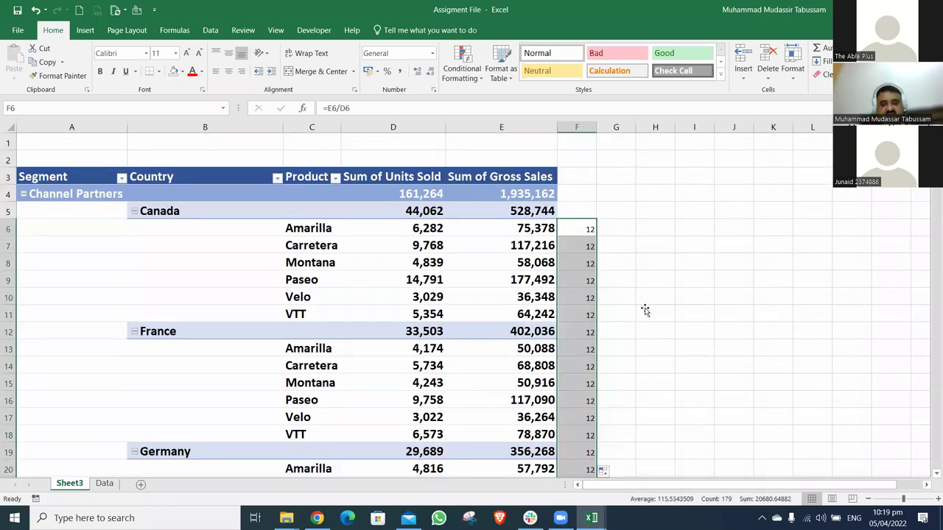
Examine the per-unit results in column F from Channel Partners through Enterprise to Government's Canada and France products
key(Down)
key(Down)
key(Down)
key(Down)
key(Down)
key(Down)
key(Down)
key(Down)
key(Down)
key(Down)
key(Down)
key(Down)
key(Down)
key(Down)
key(Down)
key(Down)
key(Down)
key(Down)
key(Down)
key(Down)
key(Down)
key(Down)
key(Down)
key(Down)
key(Down)
key(Down)
key(Down)
key(Down)
key(Down)
key(Down)
key(Down)
key(Down)
key(Down)
key(Down)
key(Down)
key(Down)
key(Down)
key(Down)
key(Down)
key(Down)
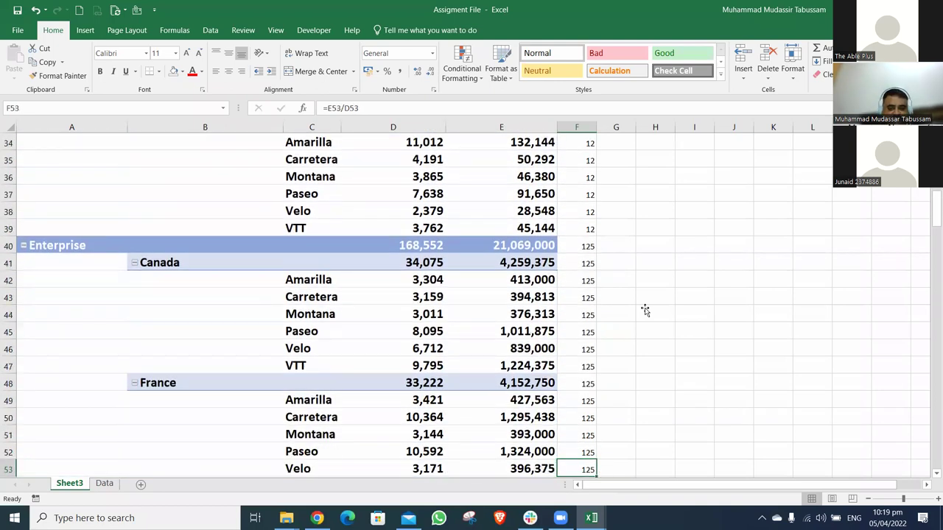
key(Down)
key(Down)
key(Down)
key(Down)
key(Down)
key(Up)
key(Up)
key(Up)
key(Up)
key(Up)
key(Up)
key(Up)
key(Up)
key(Up)
key(Up)
key(Up)
key(Up)
key(Down)
key(Down)
key(Down)
key(Down)
key(Down)
key(Down)
key(Down)
key(Down)
key(Down)
key(Down)
key(Down)
key(Down)
key(Down)
key(Down)
key(Down)
key(Down)
key(Down)
key(Down)
key(Down)
key(Down)
key(Down)
key(Down)
key(Down)
key(Down)
key(Down)
key(Down)
key(Down)
key(Down)
key(Down)
key(Down)
key(Down)
key(Down)
key(Down)
key(Down)
key(Down)
key(Down)
key(Down)
key(Up)
key(Up)
key(Up)
key(Up)
key(Up)
key(Up)
key(Up)
key(Down)
key(Down)
key(Down)
key(Down)
key(Down)
key(Down)
key(Down)
key(Down)
key(Down)
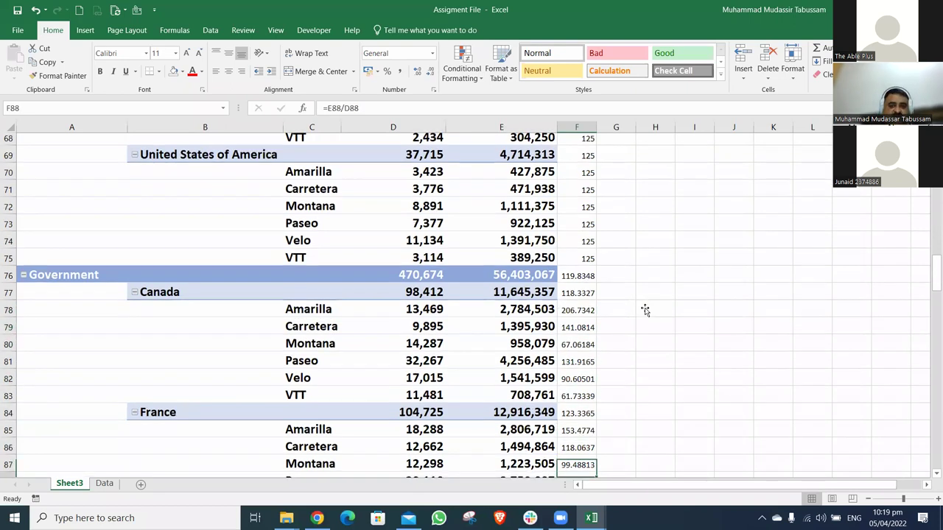
Compare column F's per-unit results for Enterprise's United States products with those for Government's Canada, France and Germany products
key(Down)
key(Down)
key(Down)
key(Down)
key(Down)
key(Down)
key(Down)
key(Down)
key(Up)
key(Up)
key(Up)
key(Up)
key(Up)
key(Up)
key(Up)
key(Up)
key(Up)
key(Up)
key(Up)
key(Up)
key(Up)
key(Up)
key(Up)
key(Up)
key(Up)
key(Up)
key(Up)
key(Up)
key(Up)
key(Up)
key(Up)
key(Up)
key(Up)
key(Down)
key(Down)
key(Down)
key(Down)
key(Down)
key(Down)
key(Down)
key(Down)
key(Up)
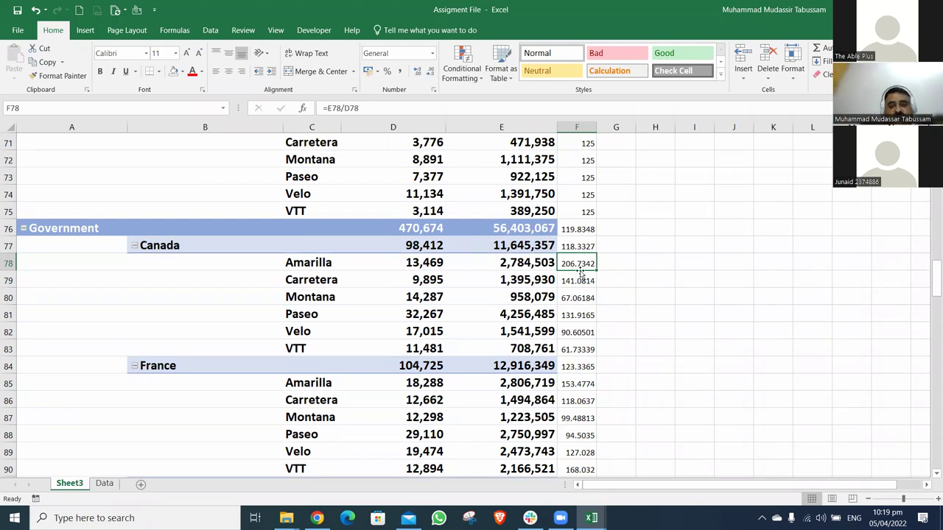
Format Government's per-unit results in F78:F111 as numbers without decimal places
drag(581, 267, 587, 486)
scroll(669, 361, down, 2)
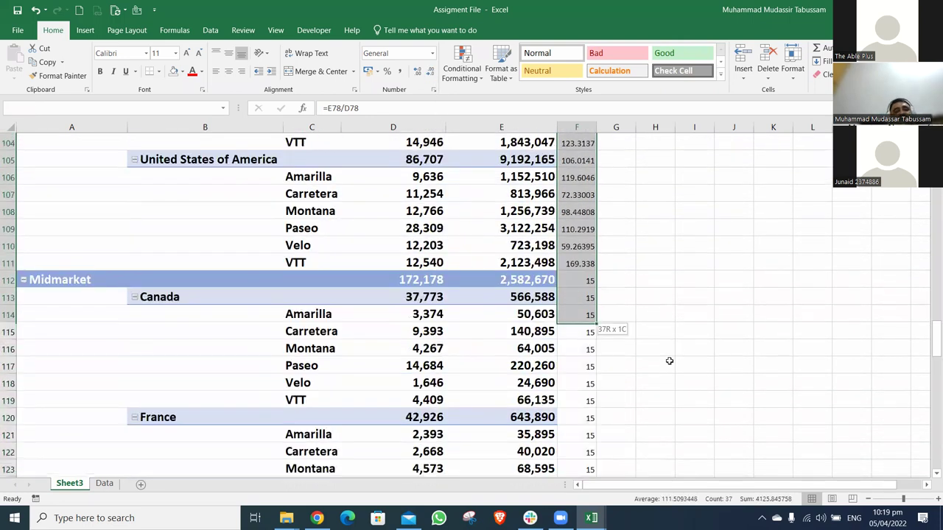
scroll(669, 361, up, 12)
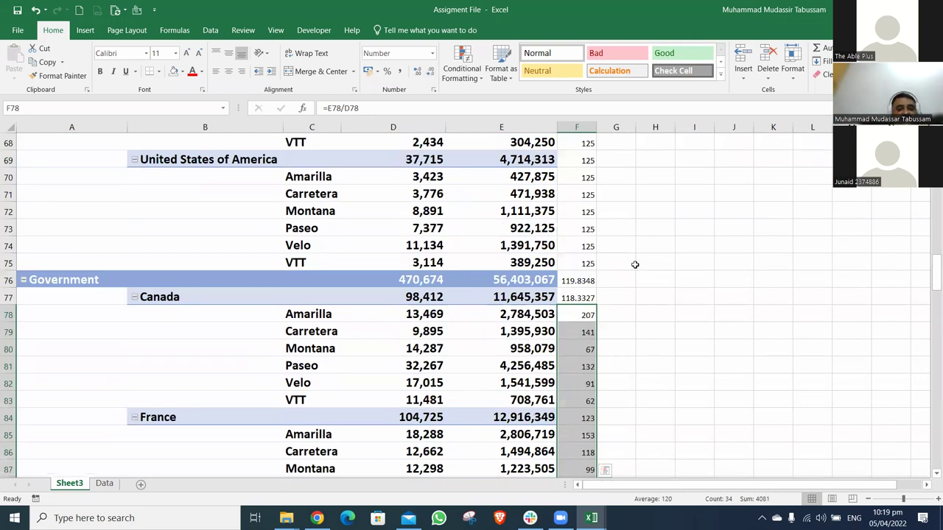
click(655, 366)
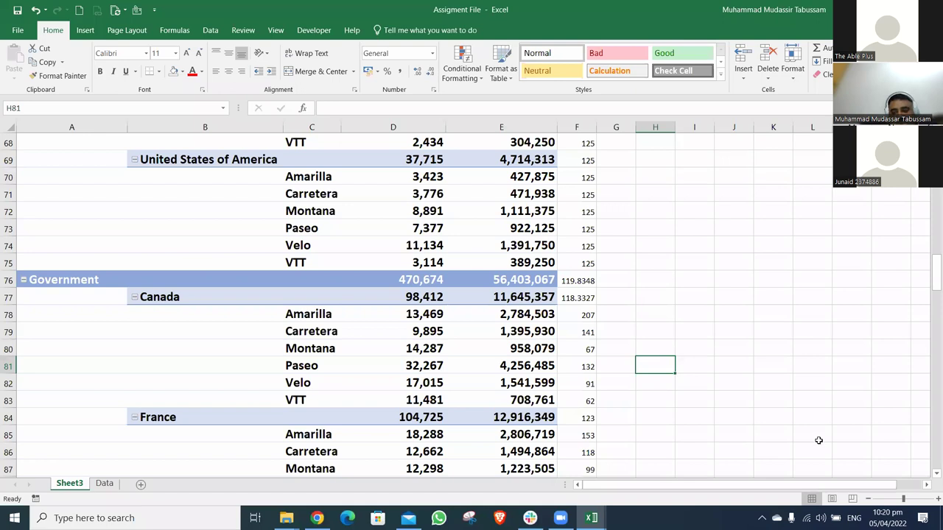
Zoom out the sheet and compare Amarilla's per-unit price in Channel Partners' United States group with Enterprise's Canada group
click(868, 499)
ctrl+scroll(531, 359, down, 1)
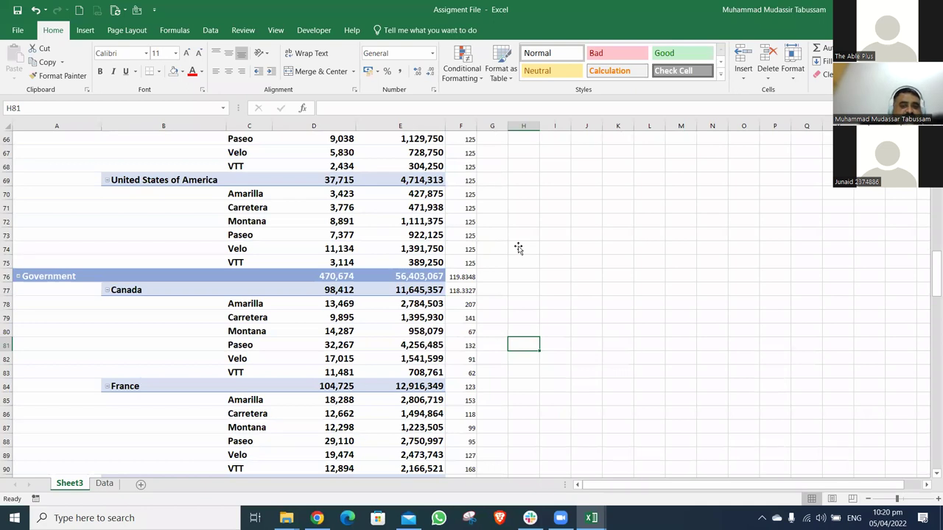
scroll(518, 249, down, 4)
scroll(519, 249, up, 14)
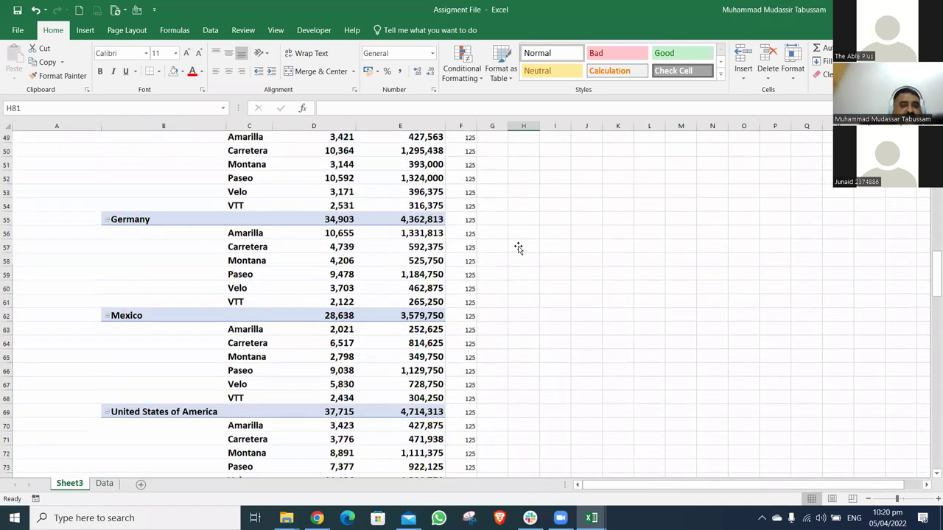
scroll(519, 248, down, 1)
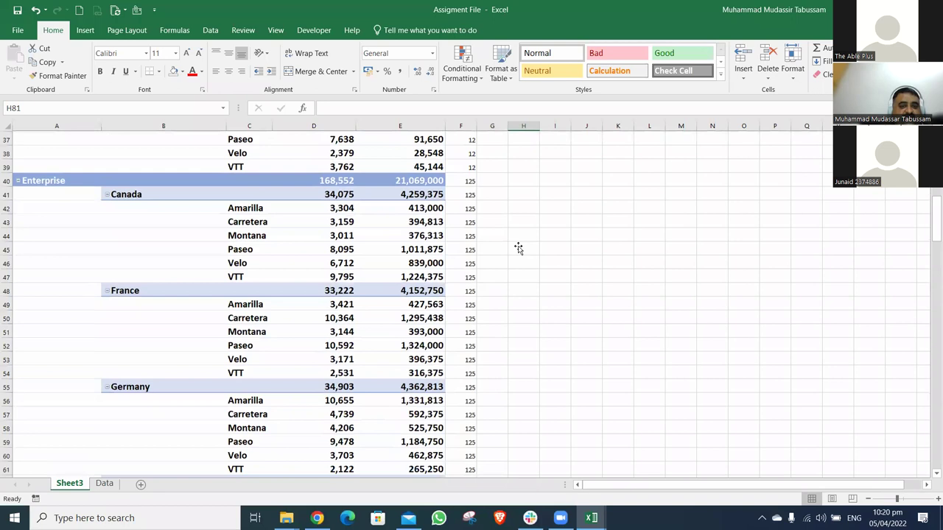
scroll(519, 248, up, 2)
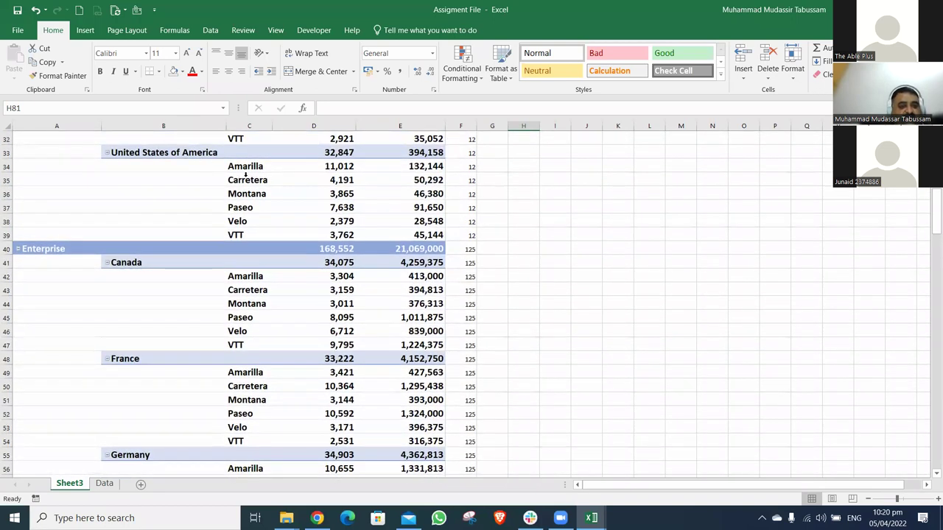
click(253, 168)
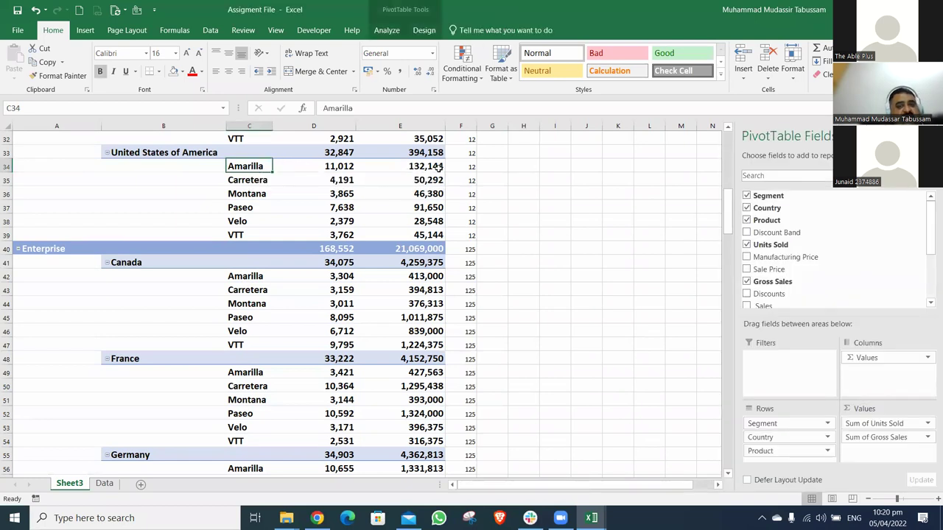
click(468, 167)
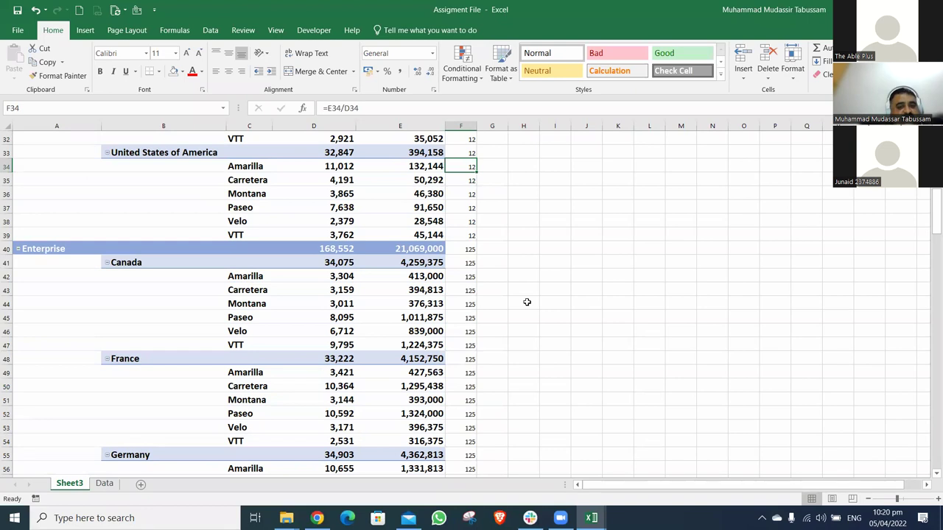
click(259, 166)
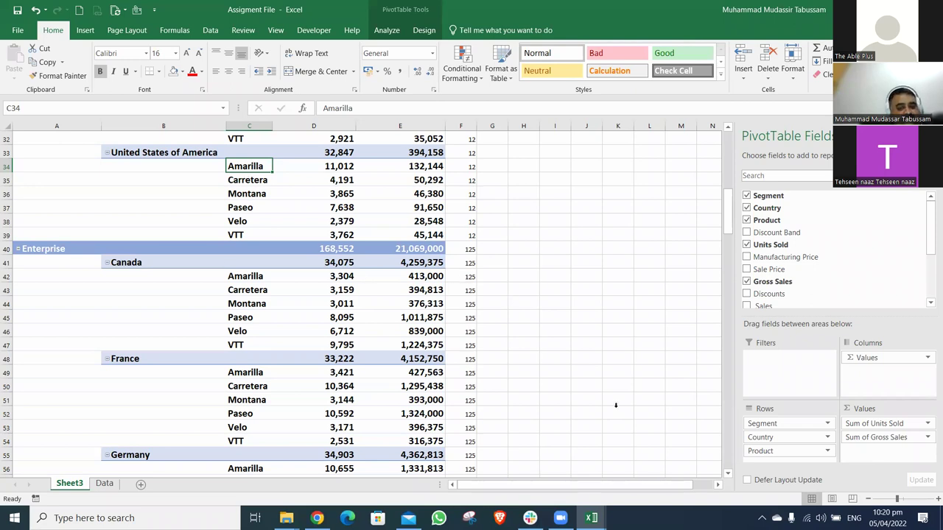
click(460, 277)
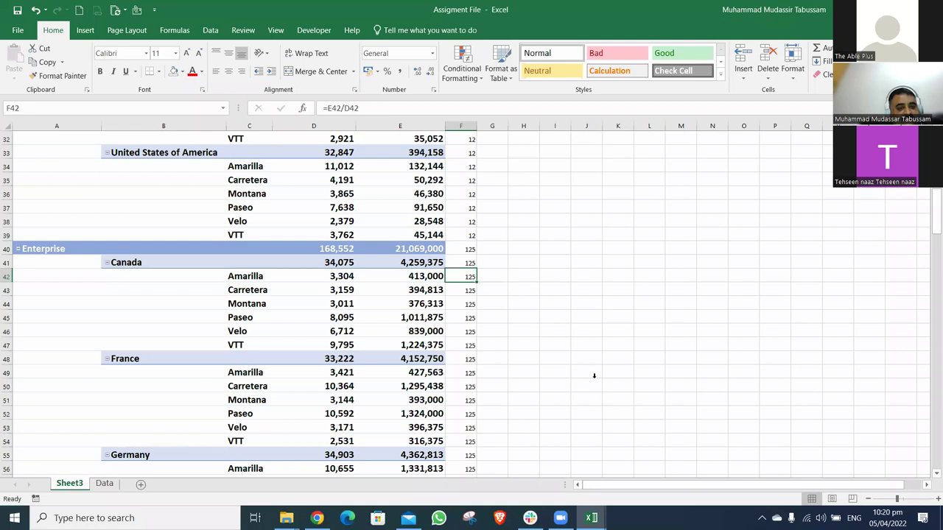
Compare Amarilla's per-unit price within Government across Canada, France, Germany, Mexico and the United States of America
scroll(550, 322, down, 3)
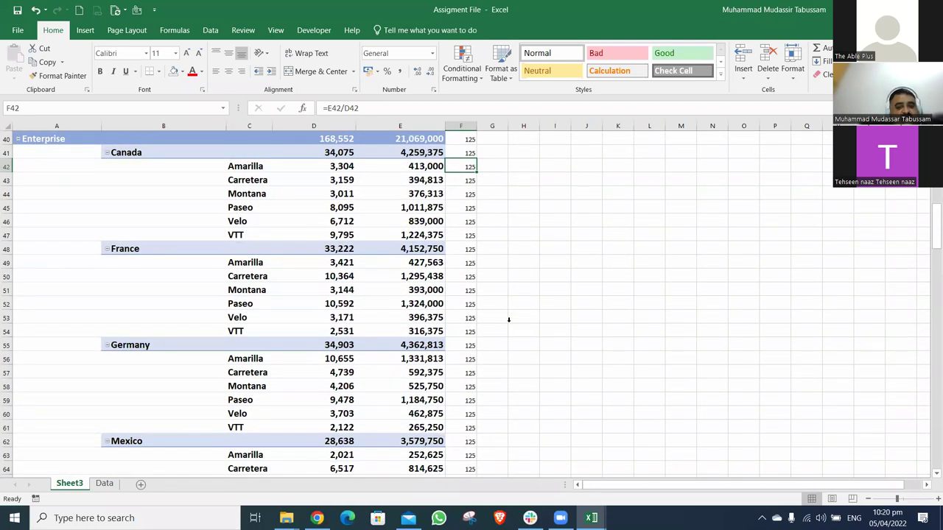
scroll(435, 331, down, 5)
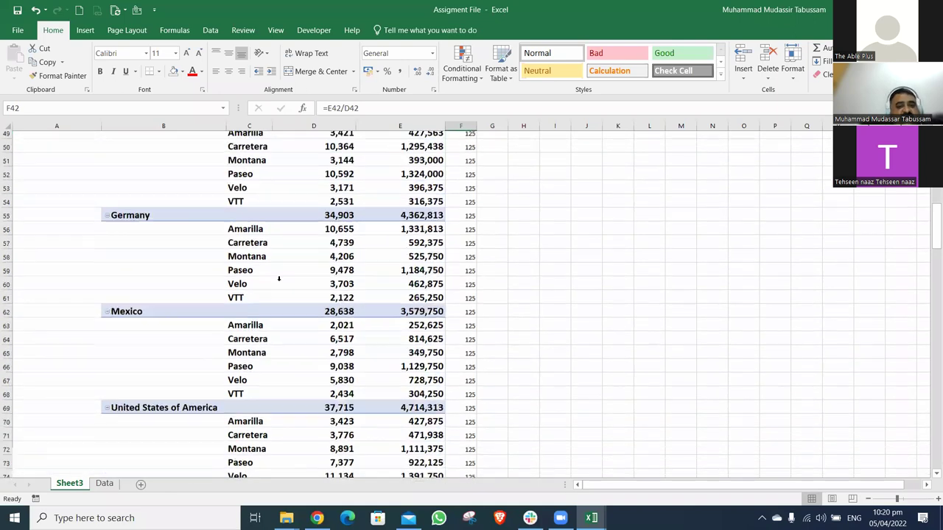
scroll(467, 254, down, 5)
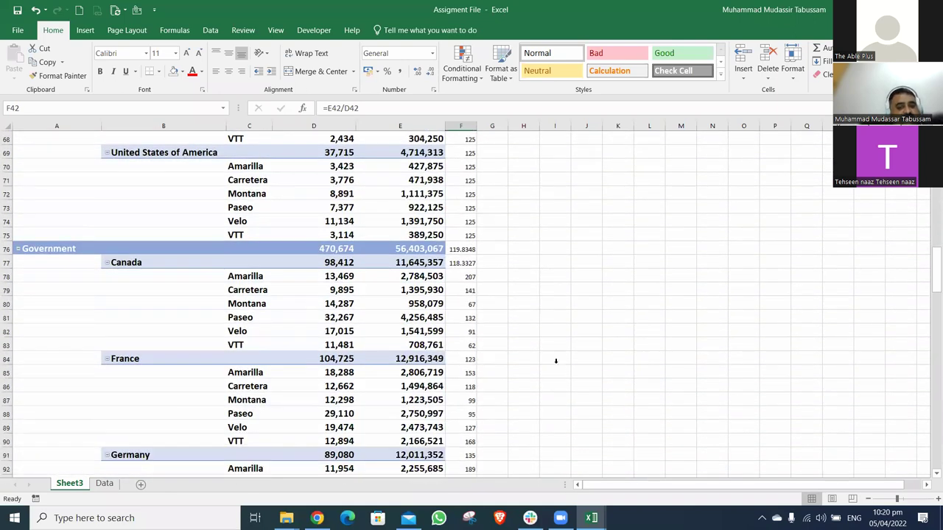
click(461, 249)
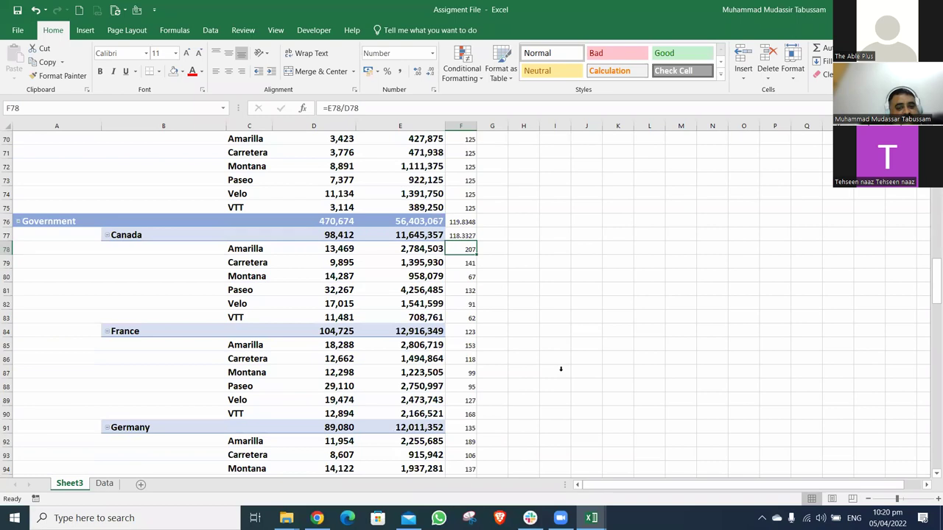
scroll(560, 369, down, 3)
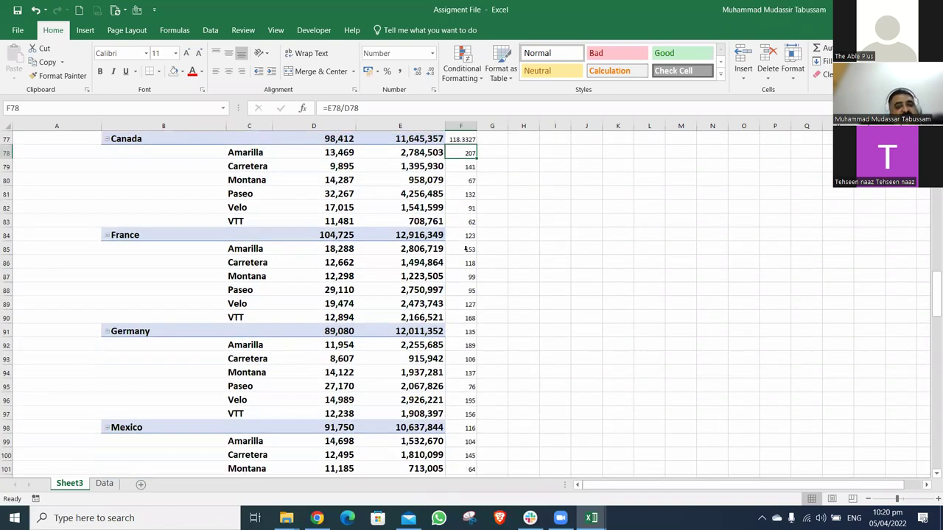
key(Down)
key(Down)
key(Down)
key(Down)
key(Down)
key(Down)
key(Down)
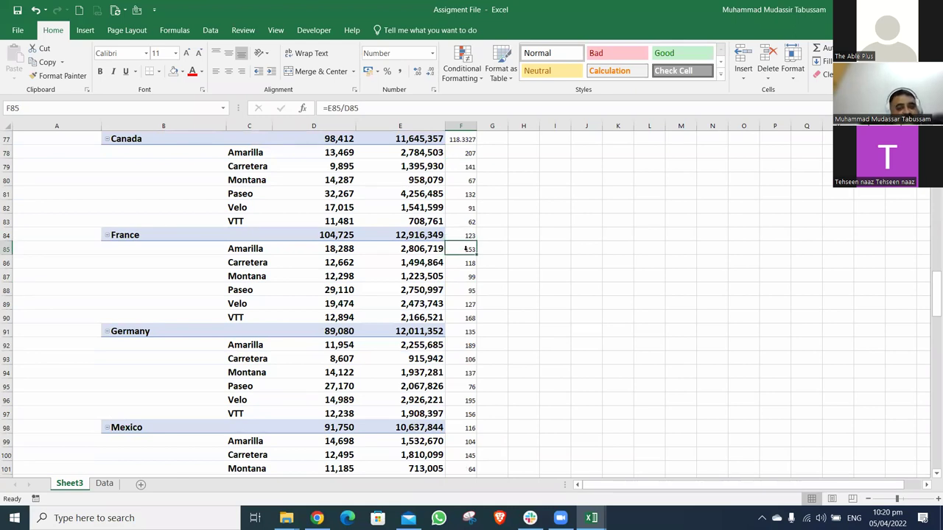
scroll(545, 291, down, 3)
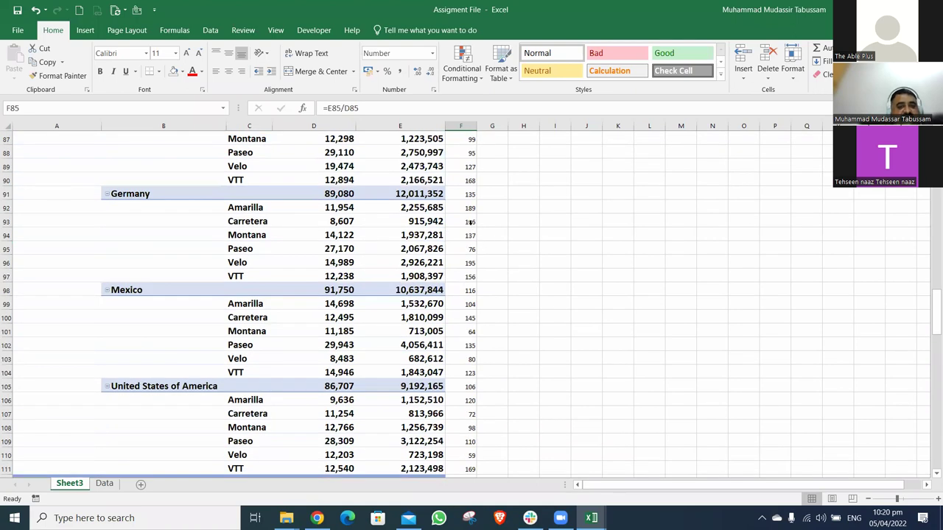
click(470, 211)
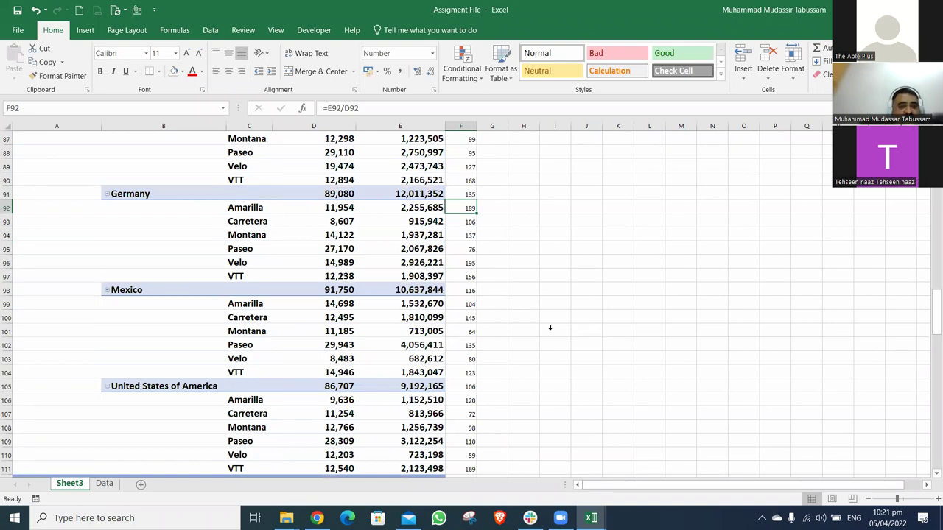
click(470, 303)
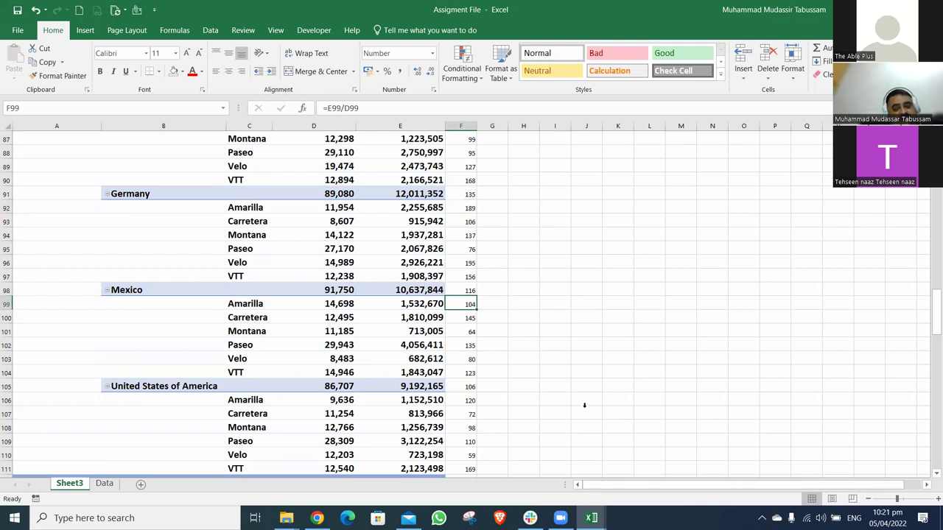
scroll(584, 405, down, 3)
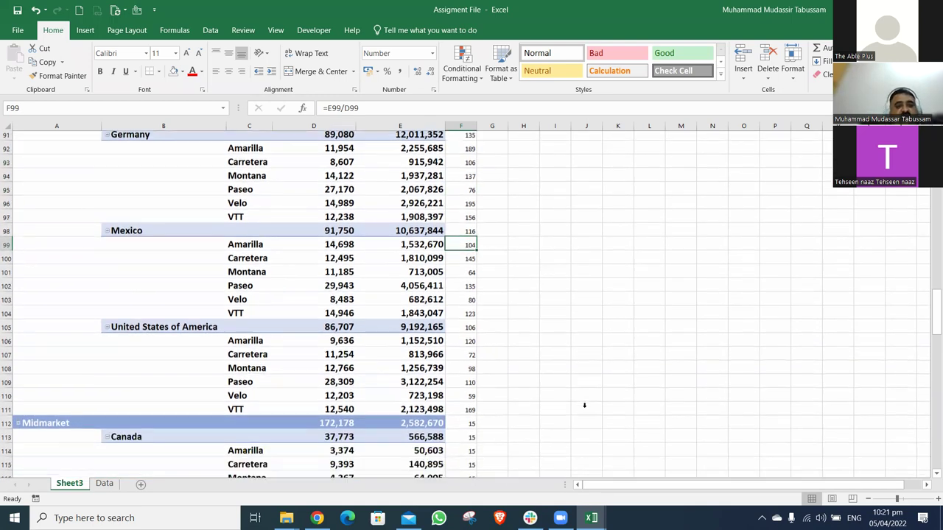
scroll(565, 390, down, 2)
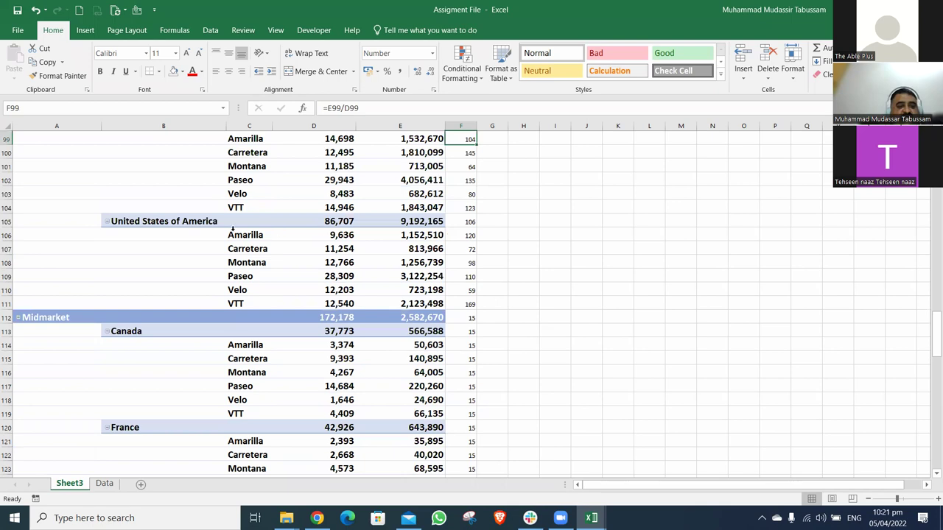
click(470, 234)
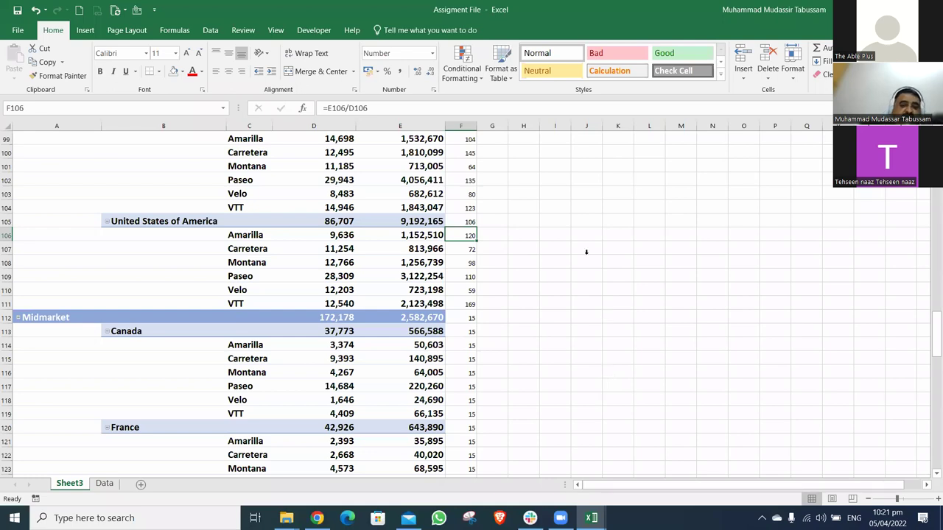
Collapse the entire Segment field of the pivot table to show one row per segment
scroll(580, 223, up, 7)
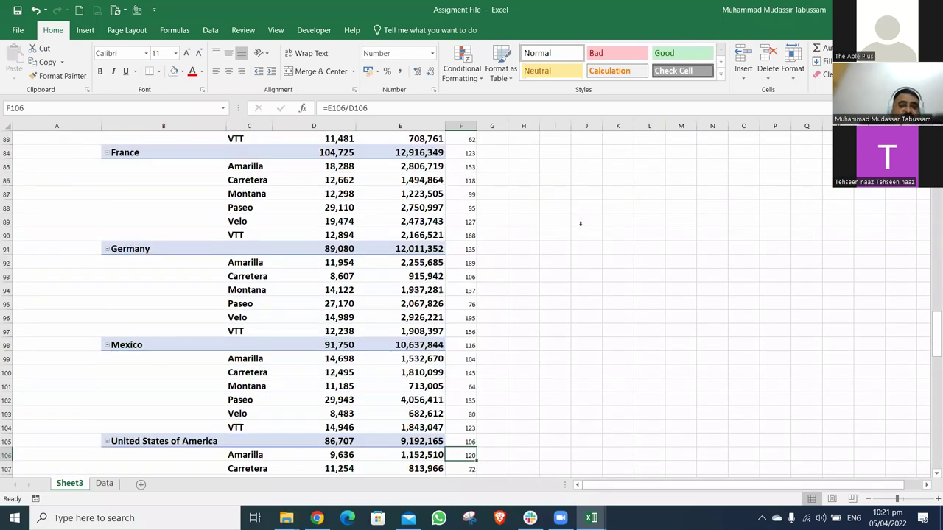
scroll(579, 224, up, 13)
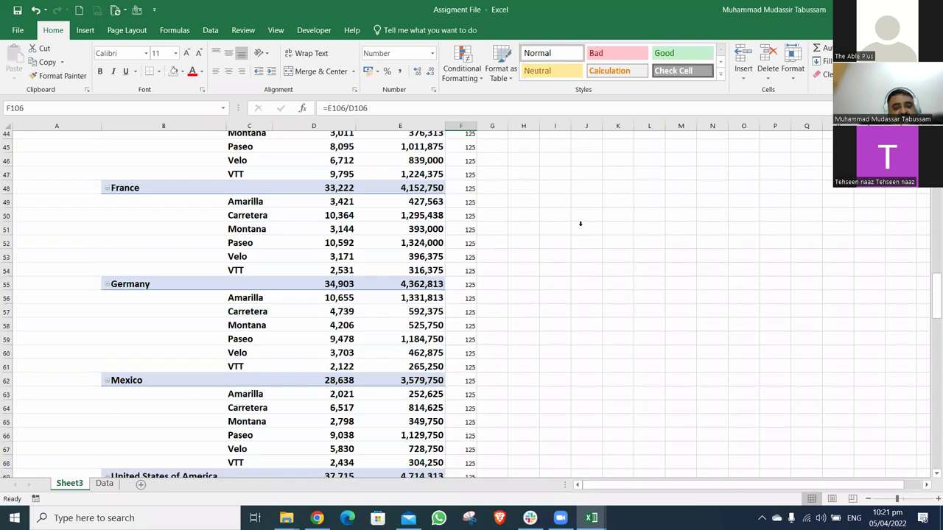
scroll(580, 223, up, 5)
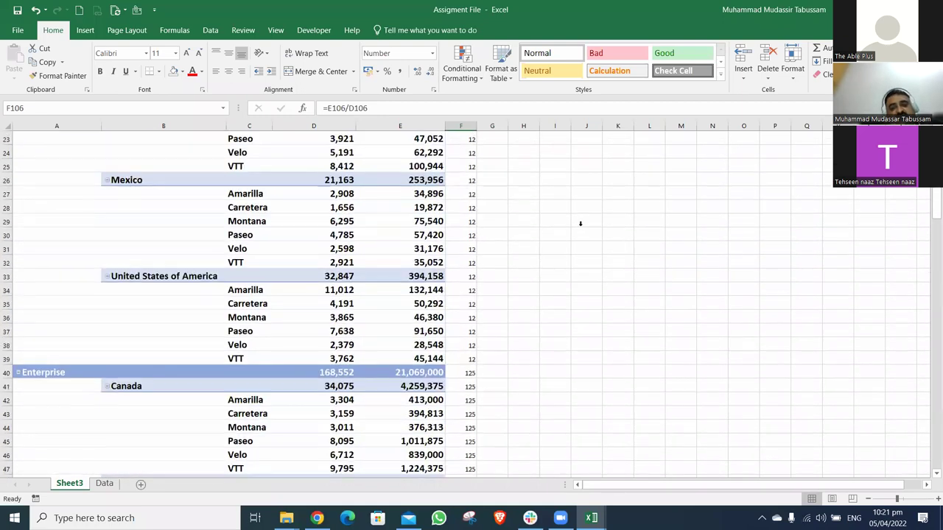
scroll(580, 223, up, 4)
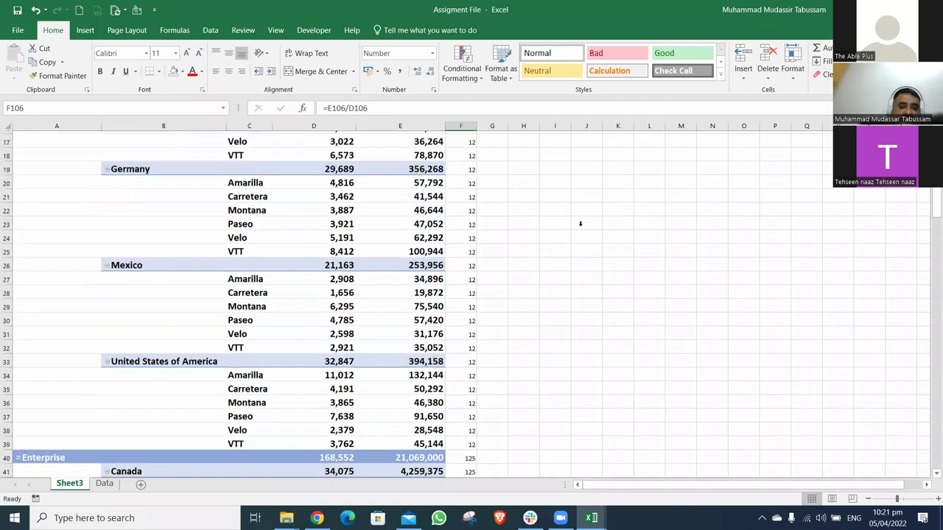
scroll(580, 223, up, 3)
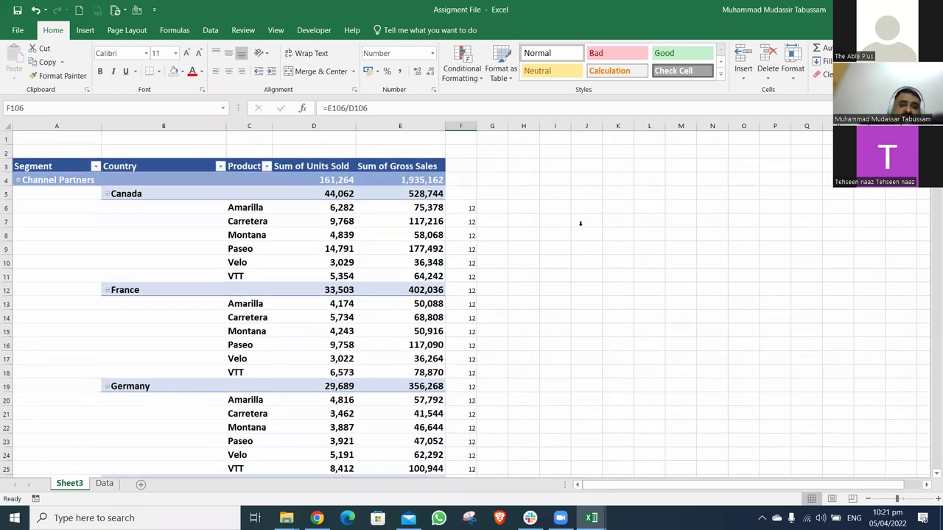
scroll(580, 223, down, 1)
scroll(579, 219, down, 4)
scroll(55, 214, down, 10)
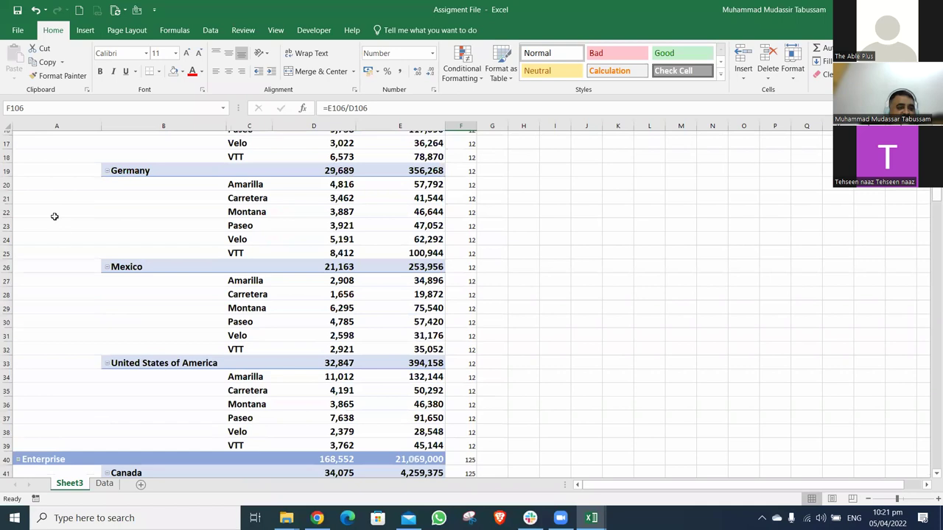
scroll(79, 295, up, 5)
scroll(169, 312, up, 10)
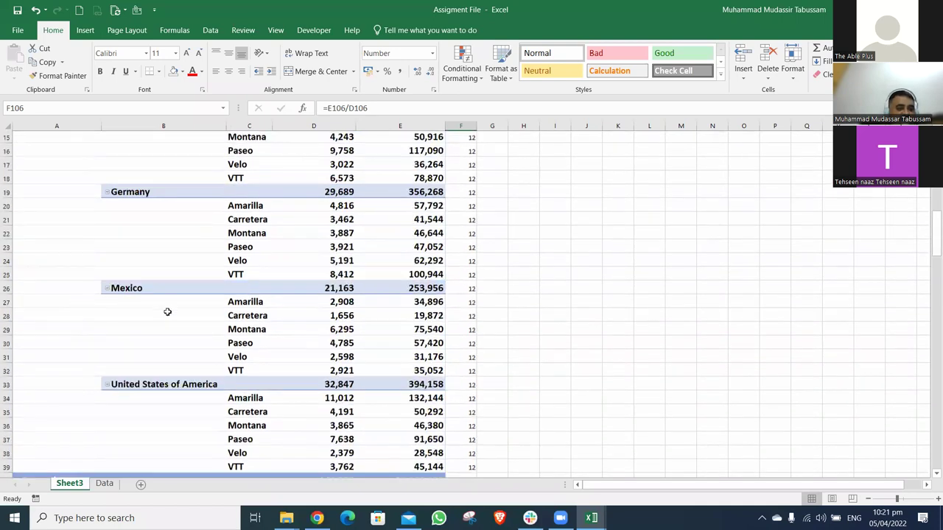
key(shift+F10)
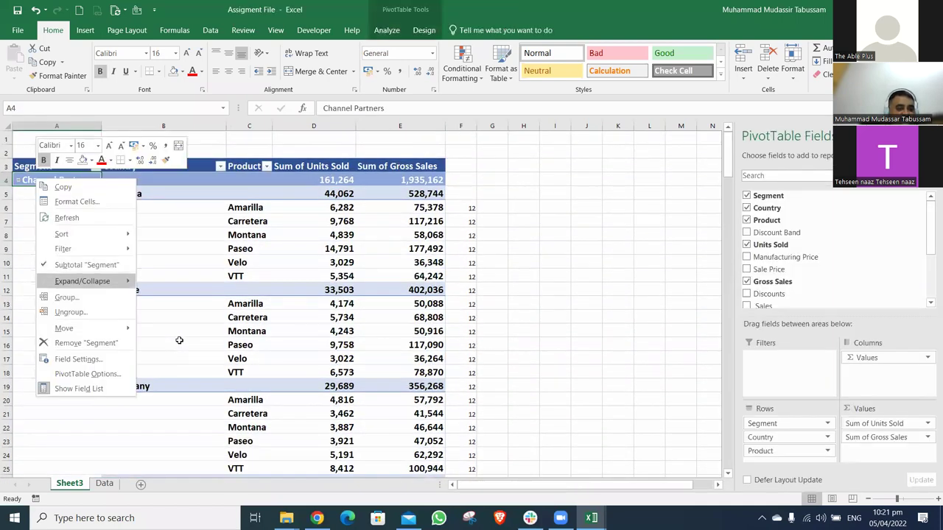
key(Right)
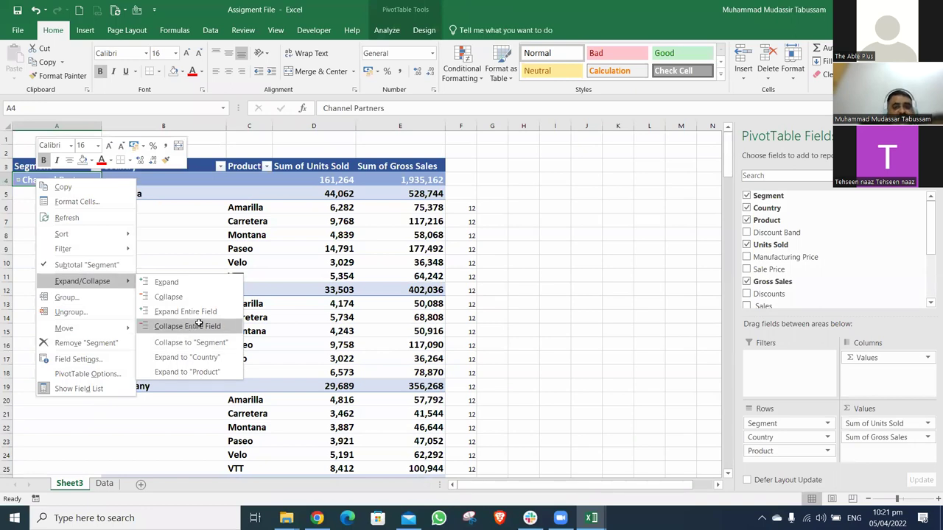
click(189, 327)
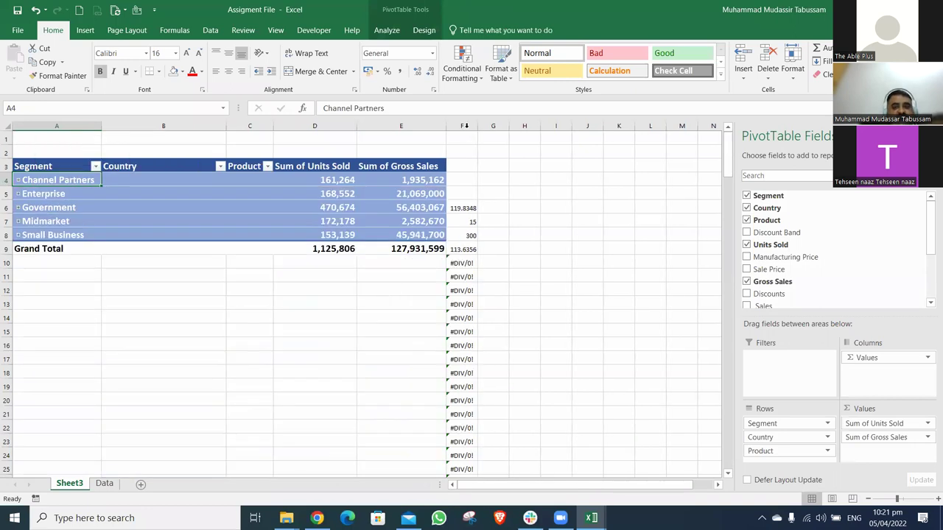
Calculate Channel Partners' gross sales per unit in H4 with =E4/D4
click(529, 178)
text(=)
key(Left)
key(Left)
key(Left)
text(/)
key(Left)
key(Left)
key(Left)
key(Left)
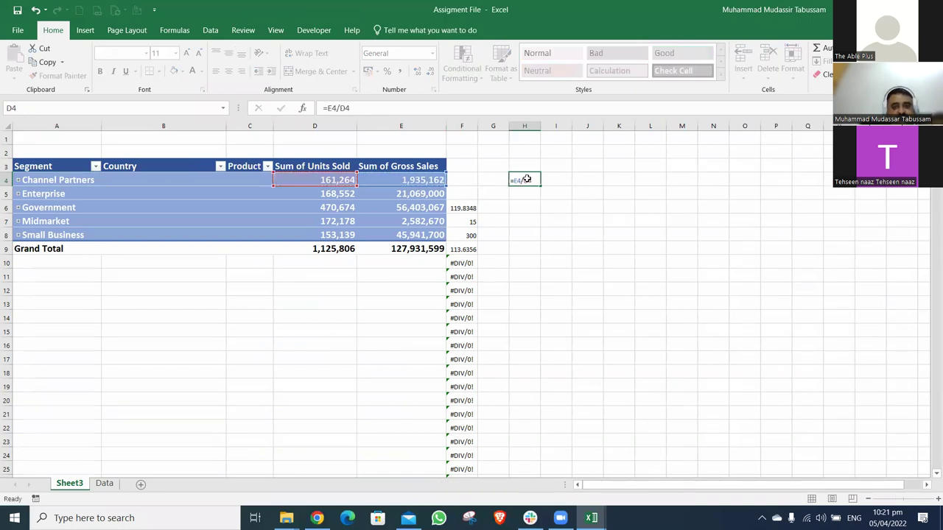
key(Return)
Copy the per-unit formula from H4 into H5:H7 for Enterprise, Government and Midmarket
key(Up)
key(ctrl+c)
key(Down)
key(ctrl+v)
key(Down)
key(ctrl+v)
key(Down)
key(ctrl+v)
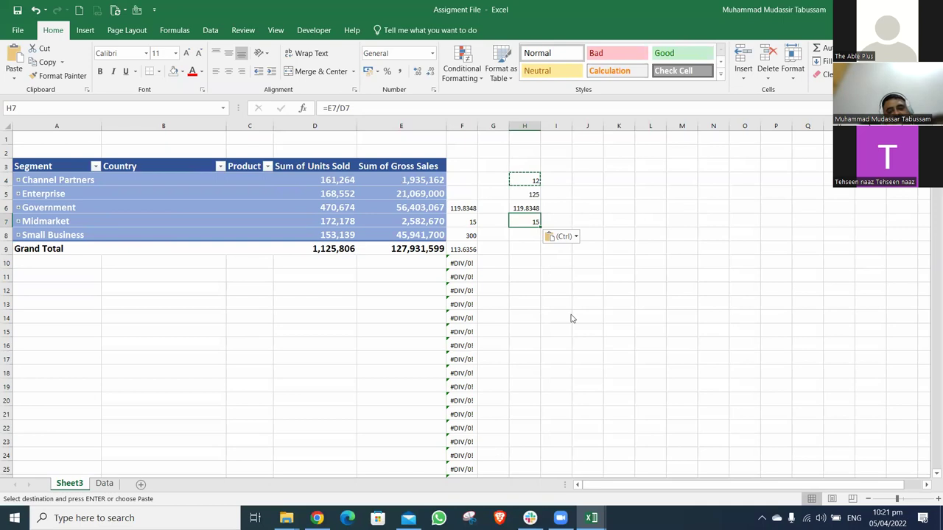
Clear the per-unit formulas in H4:H7 and undo the Segment collapse to restore the country and product rows
key(Delete)
key(Up)
key(Delete)
key(Up)
key(Delete)
key(Up)
key(Delete)
key(ctrl+z)
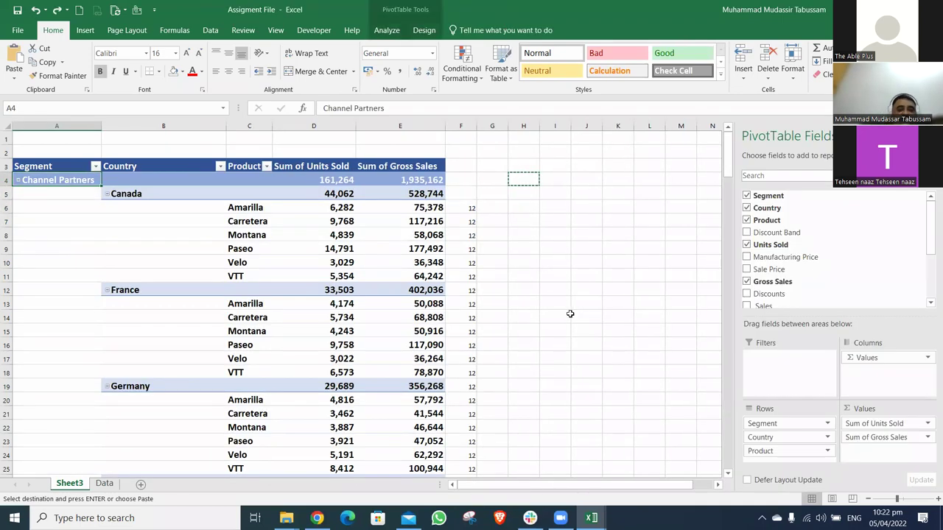
Review the per-unit prices in column F from Channel Partners through Enterprise to Government, comparing Government's Amarilla in Canada and France
click(453, 263)
key(Down)
key(Down)
key(Down)
key(Down)
key(Down)
key(Down)
key(Down)
key(Down)
key(Down)
key(Down)
key(Down)
key(Down)
key(Down)
key(Down)
key(Down)
key(Down)
key(Down)
key(Down)
key(Down)
key(Down)
key(Down)
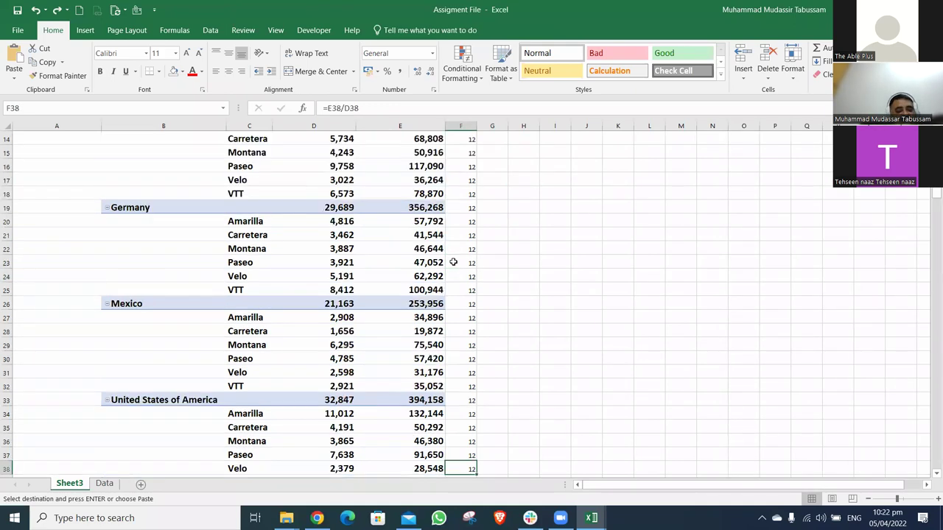
key(Down)
key(Down)
key(Down)
key(Down)
key(Down)
key(Down)
key(Down)
key(Down)
key(Down)
key(Down)
key(Down)
key(Down)
key(Down)
key(Down)
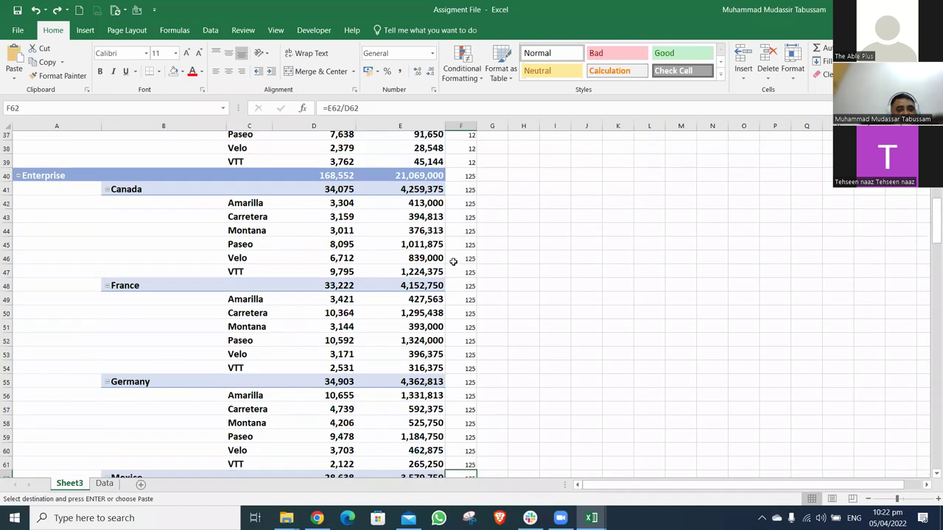
key(Down)
key(Down)
key(Down)
key(Down)
key(Down)
key(Down)
key(Down)
key(Down)
key(Down)
key(Down)
key(Down)
key(Down)
key(Down)
key(Down)
key(Down)
key(Down)
key(Down)
key(Down)
key(Down)
key(Down)
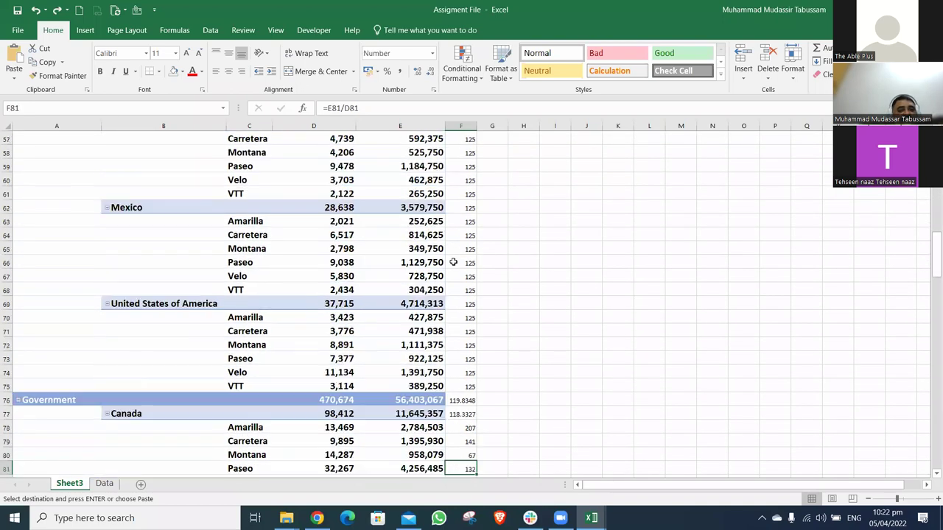
key(Up)
key(Up)
key(Up)
key(Up)
key(Up)
key(Up)
key(Up)
key(Up)
key(Up)
key(Up)
key(Up)
key(Up)
key(Up)
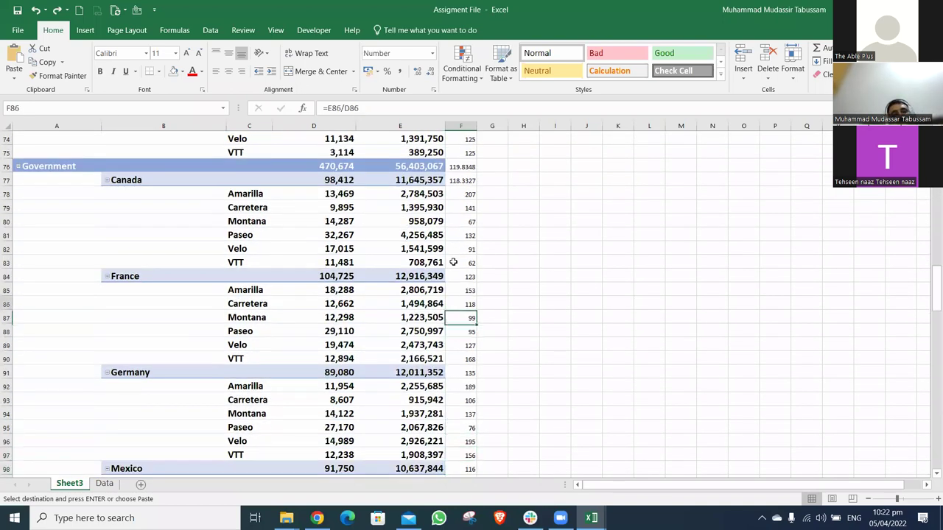
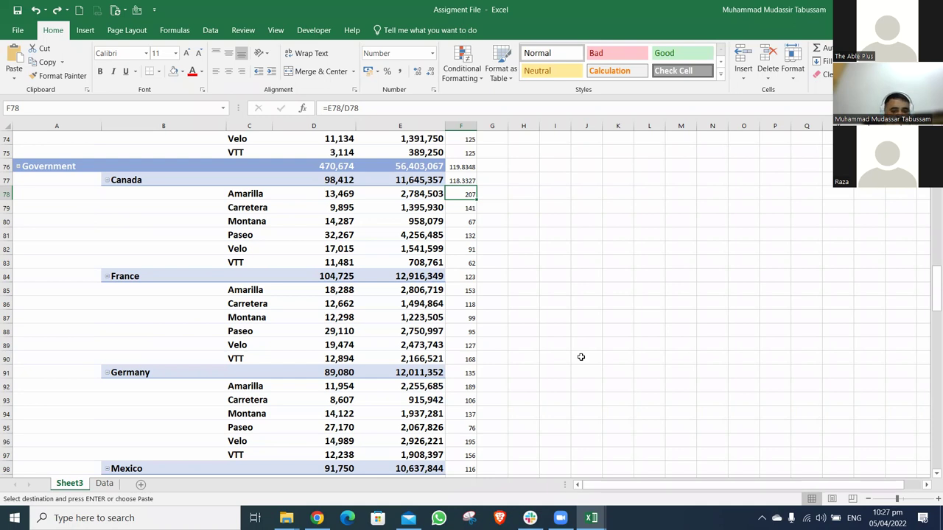
click(474, 290)
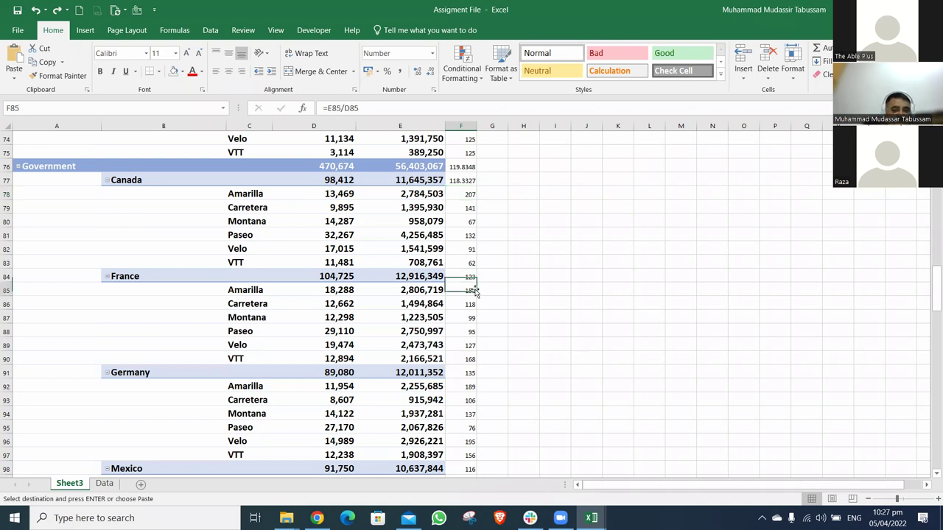
click(474, 193)
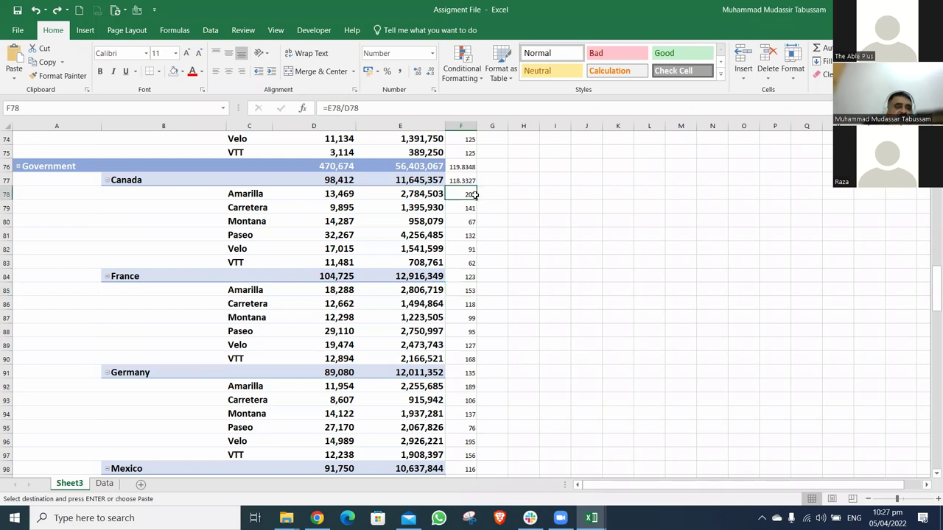
On the Data sheet, filter the table to the Government segment and the country Canada
key(ctrl+Page_Down)
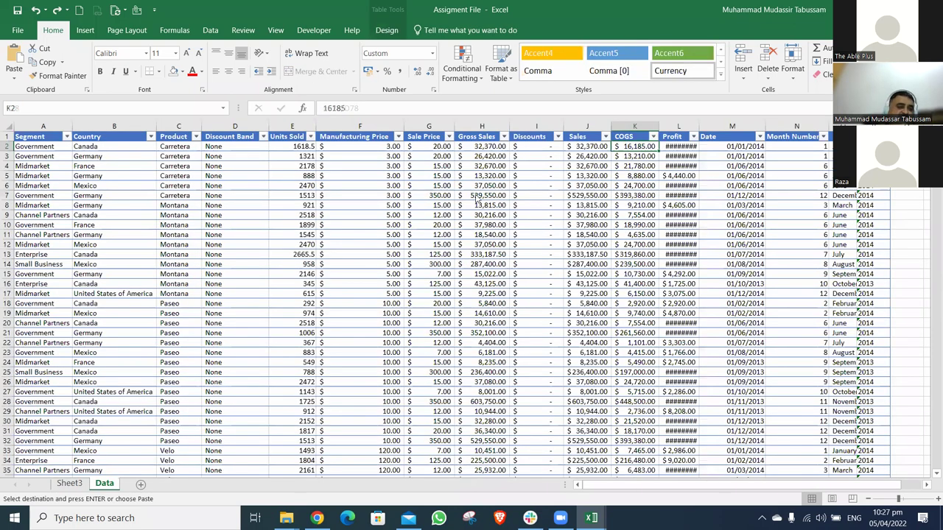
key(ctrl+Home)
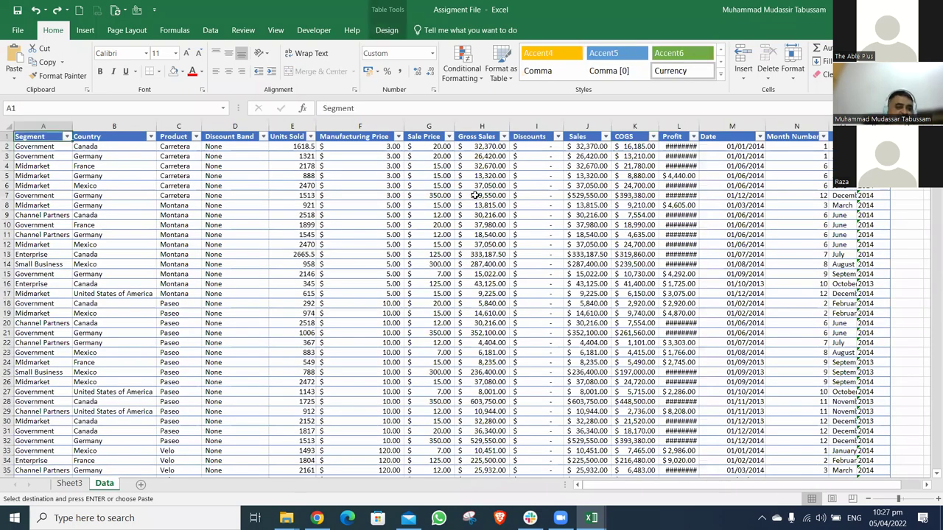
key(alt+Down)
key(Return)
key(Right)
key(alt+Down)
key(space)
key(Down)
key(space)
key(Return)
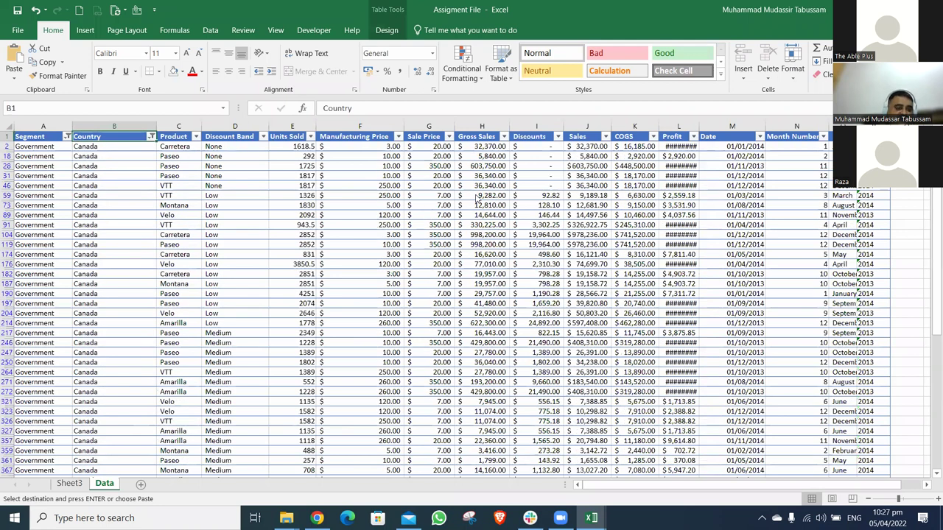
Filter the Product column to show only Amarilla and check the available Discount Band filter options
key(Right)
key(alt+Down)
key(space)
key(Down)
key(space)
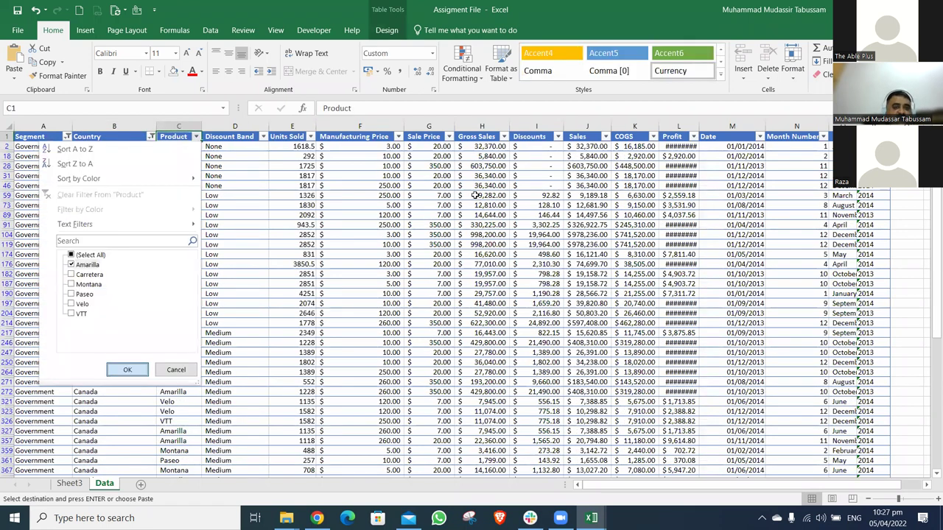
key(Return)
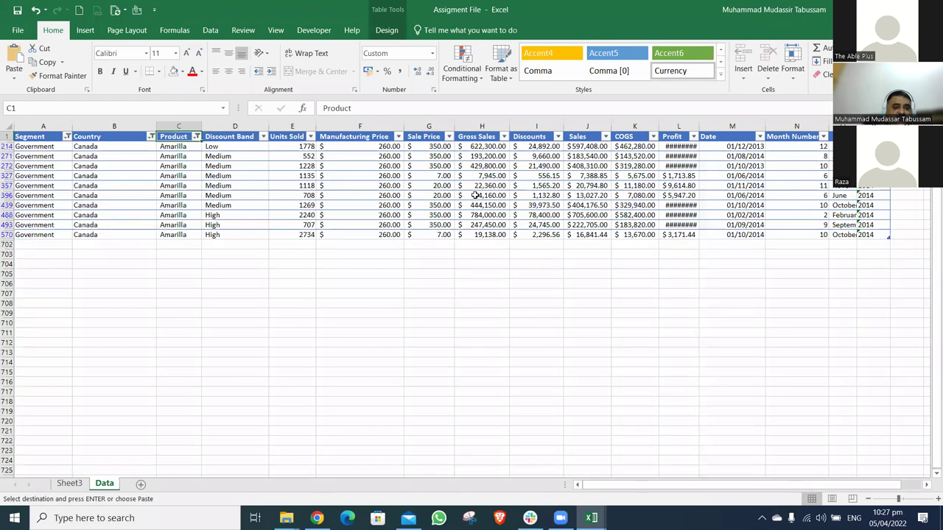
key(Right)
key(alt+Down)
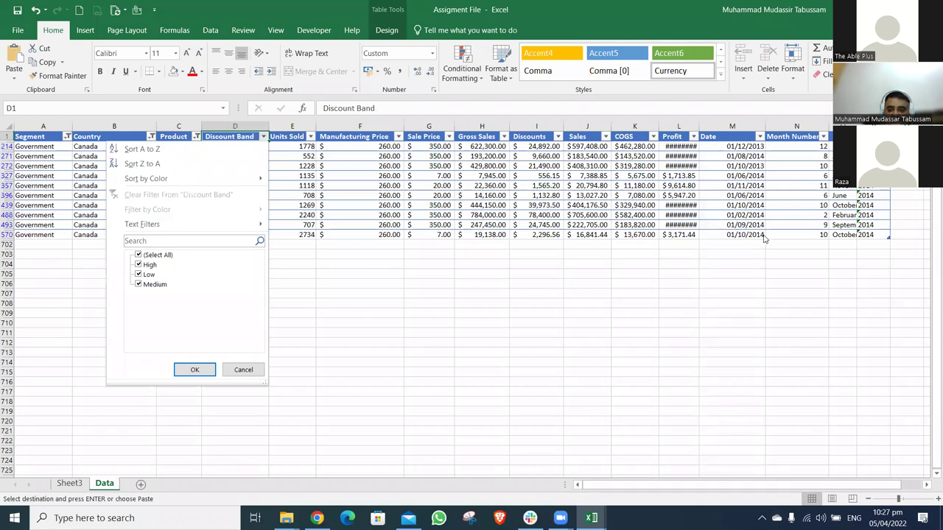
key(Escape)
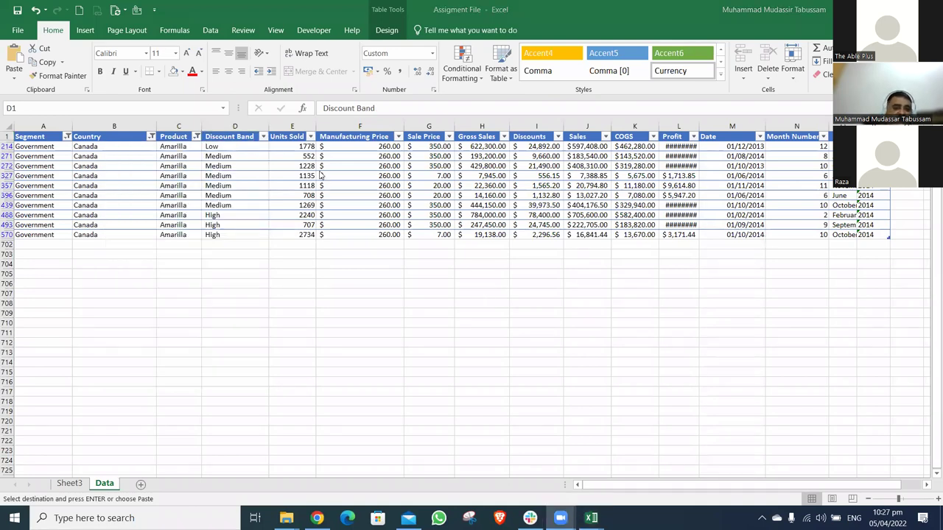
Examine the Manufacturing Price values of all filtered Amarilla rows, starting from row 214
click(309, 146)
key(Right)
key(Right)
key(Right)
key(Left)
key(Left)
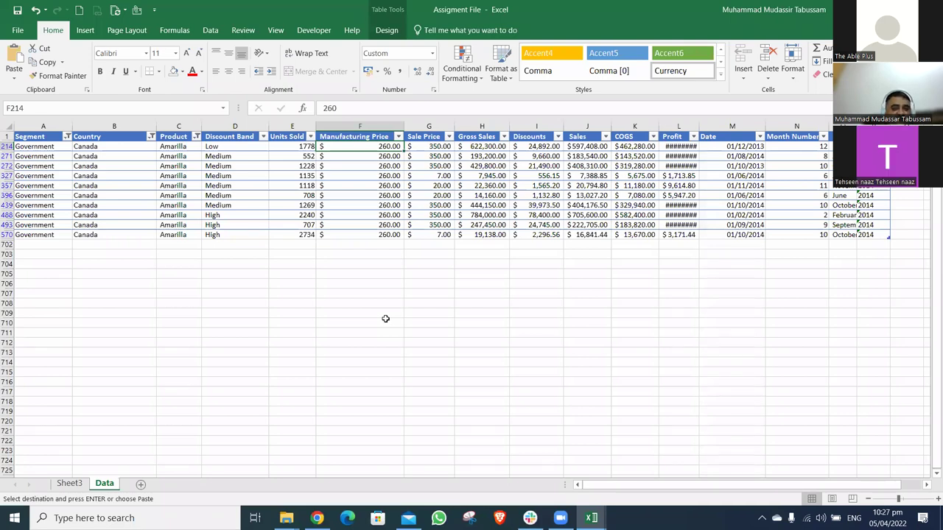
key(shift+Down)
key(shift+Down)
key(shift+Down)
key(shift+Down)
key(shift+Down)
key(shift+Down)
key(shift+Down)
key(shift+Down)
key(shift+Down)
key(ctrl+v)
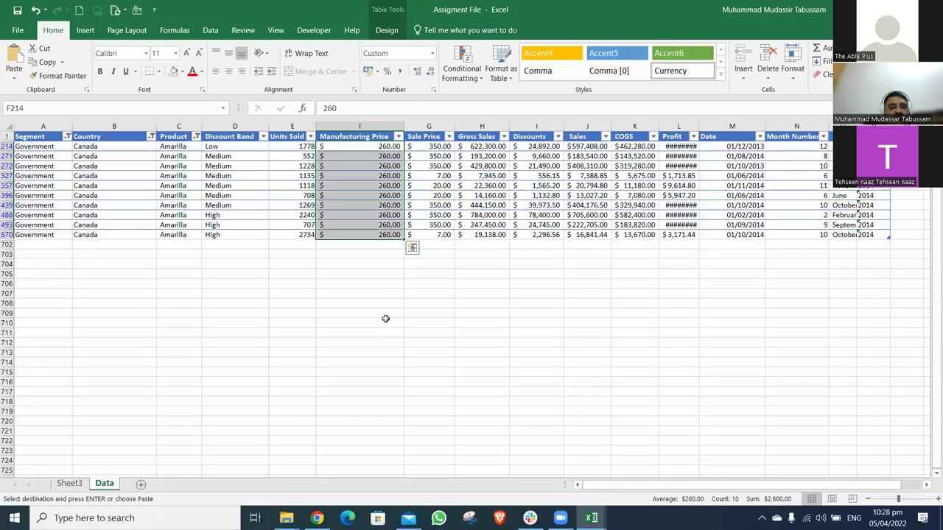
Compare the Sale Price values of the filtered Amarilla rows from row 214 to row 396
key(Right)
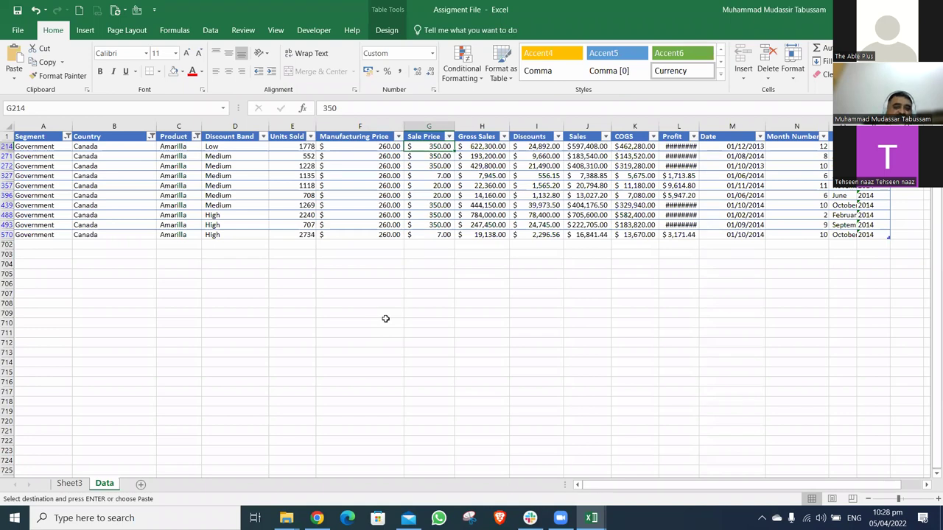
key(Down)
key(Down)
key(Down)
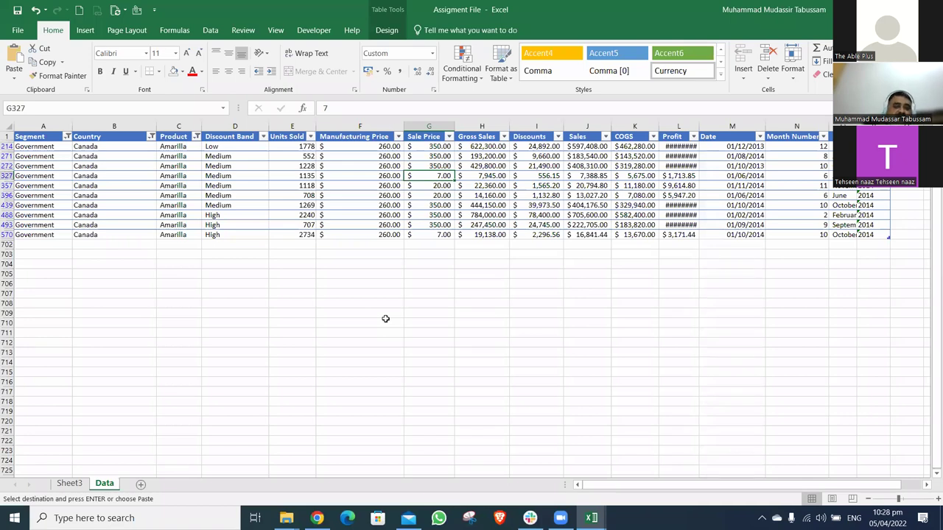
key(Down)
key(Down)
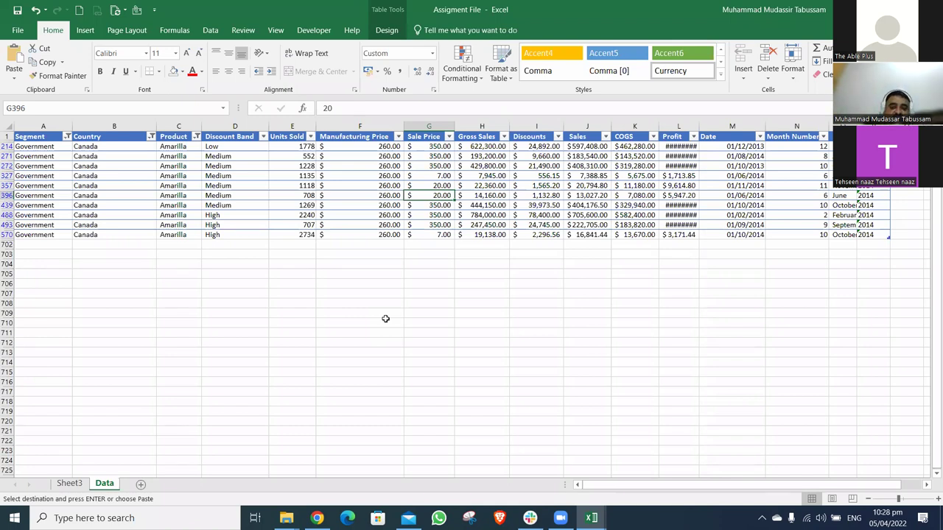
key(Up)
key(Up)
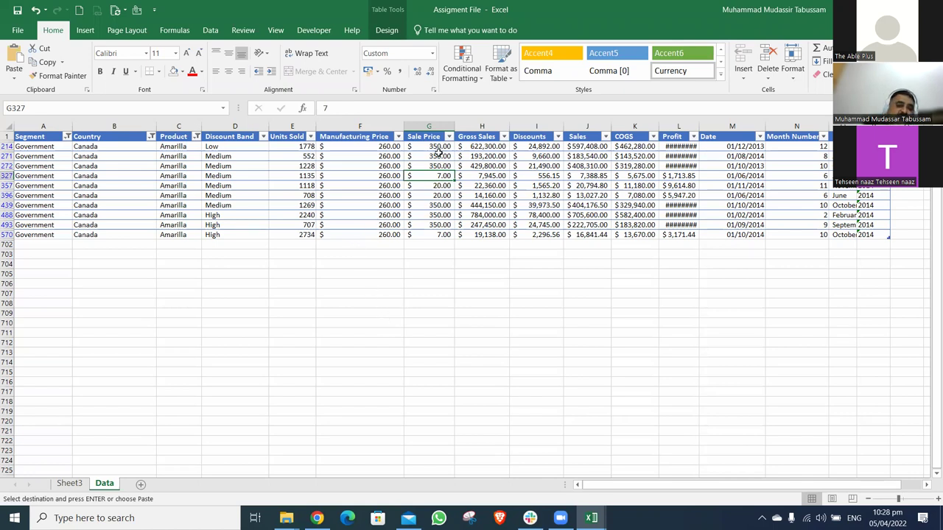
drag(439, 147, 439, 195)
click(440, 176)
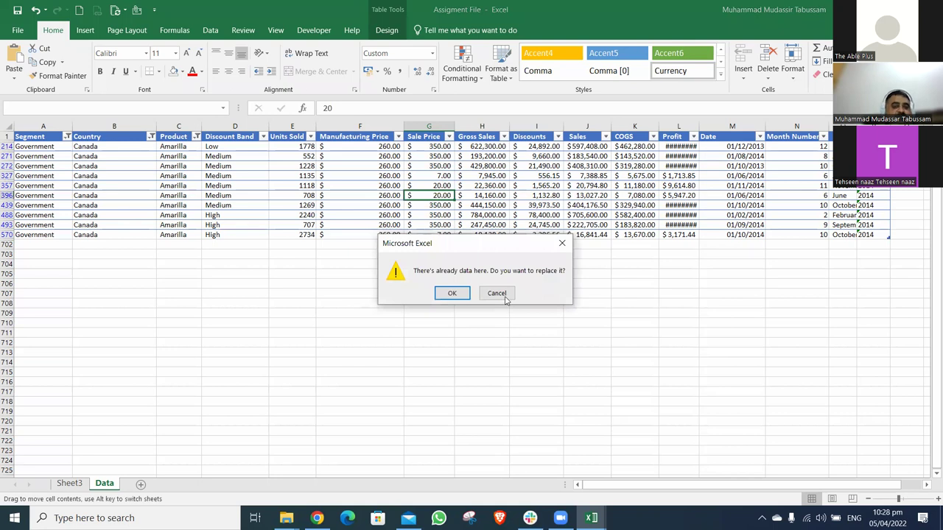
click(505, 294)
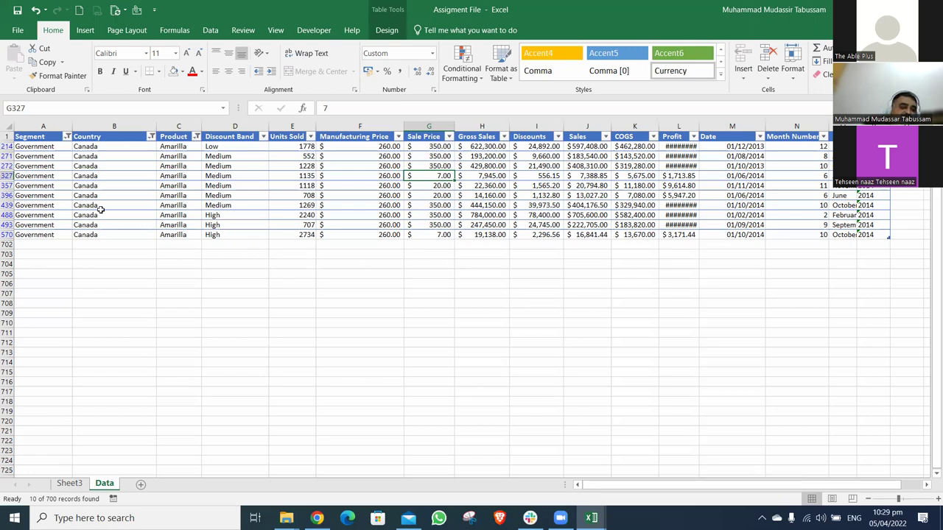
Check the Discount Band, Manufacturing Price and Sale Price of the Amarilla record in row 327
click(232, 175)
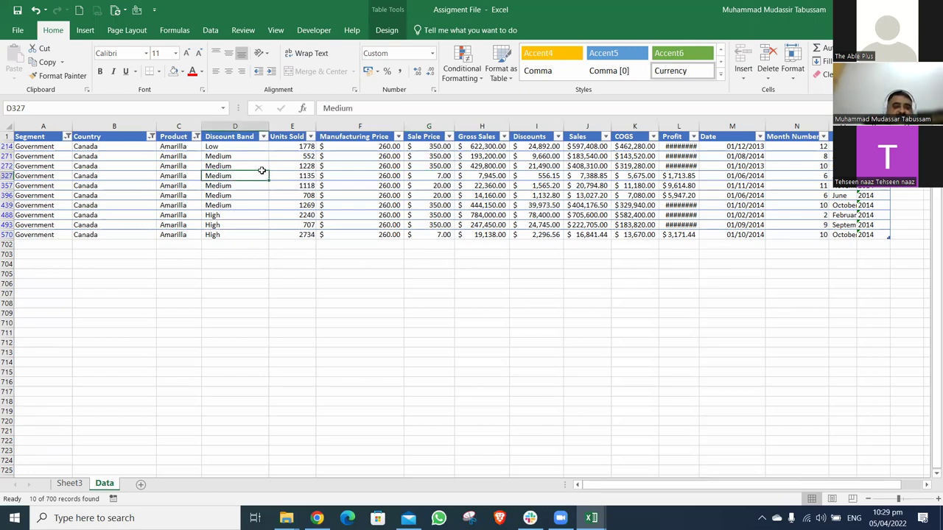
click(396, 178)
click(442, 181)
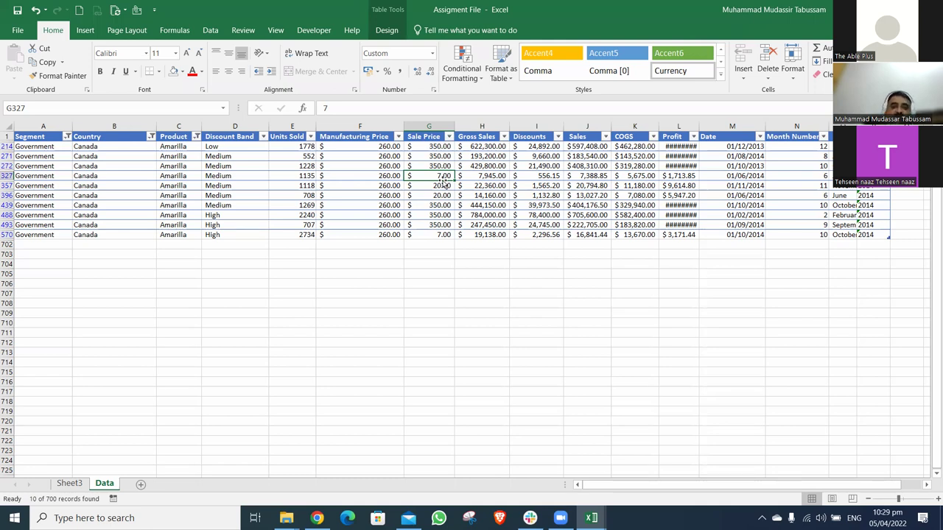
Reference the row 327 Units Sold value in cell E704 below the table with =E327
key(Left)
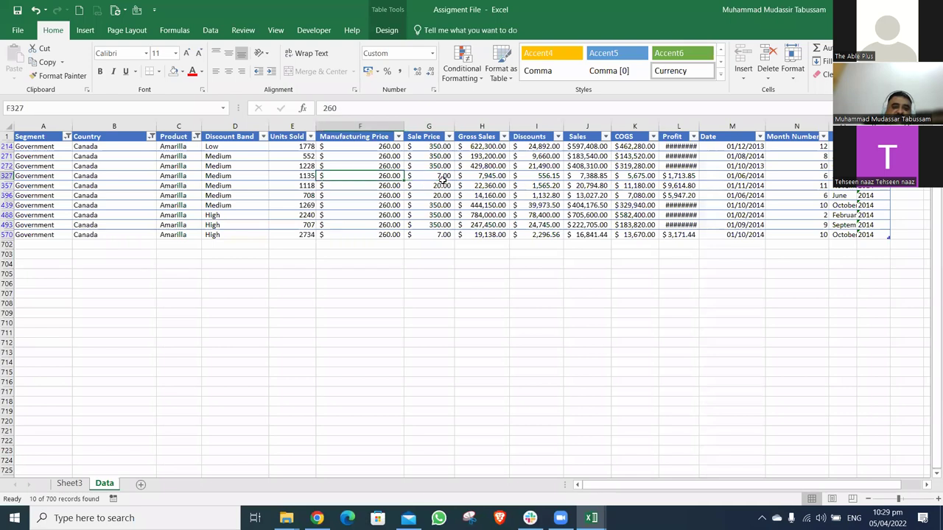
key(Left)
key(Down)
key(Down)
key(Down)
key(Down)
key(Down)
key(Down)
key(Down)
key(Down)
key(Down)
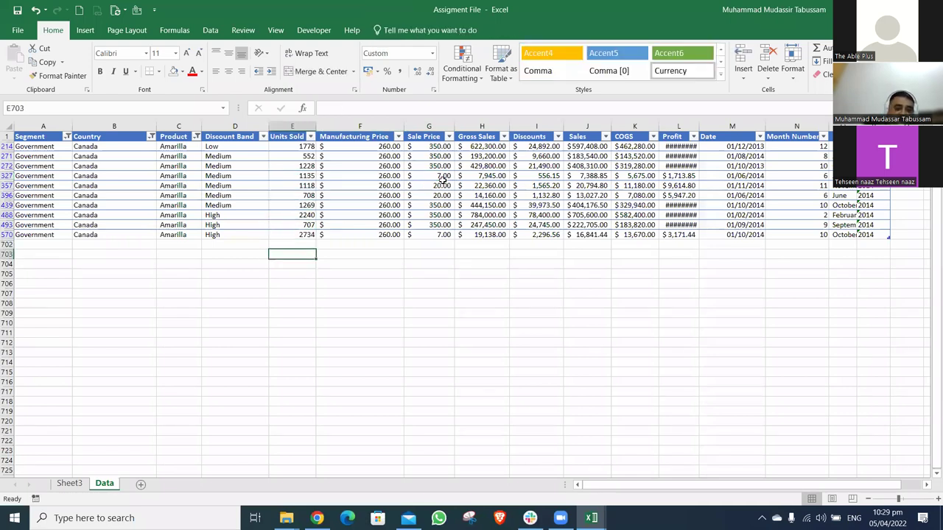
text(=)
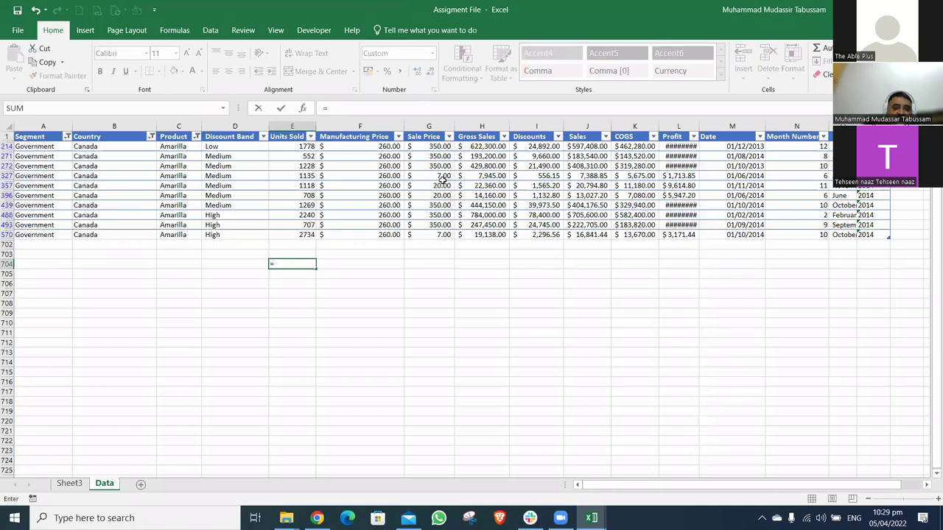
key(Up)
key(Up)
key(Up)
key(Up)
key(Up)
key(Up)
key(Up)
key(Up)
key(Up)
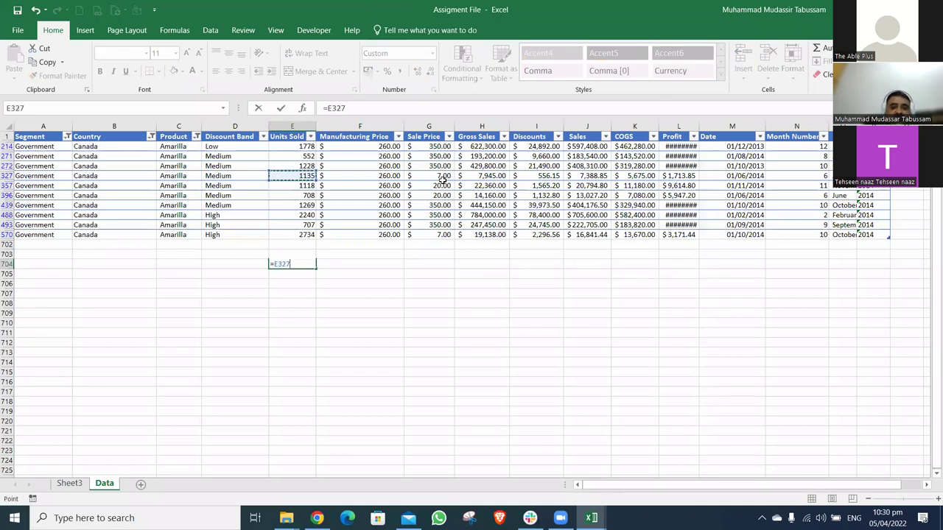
key(ctrl+Return)
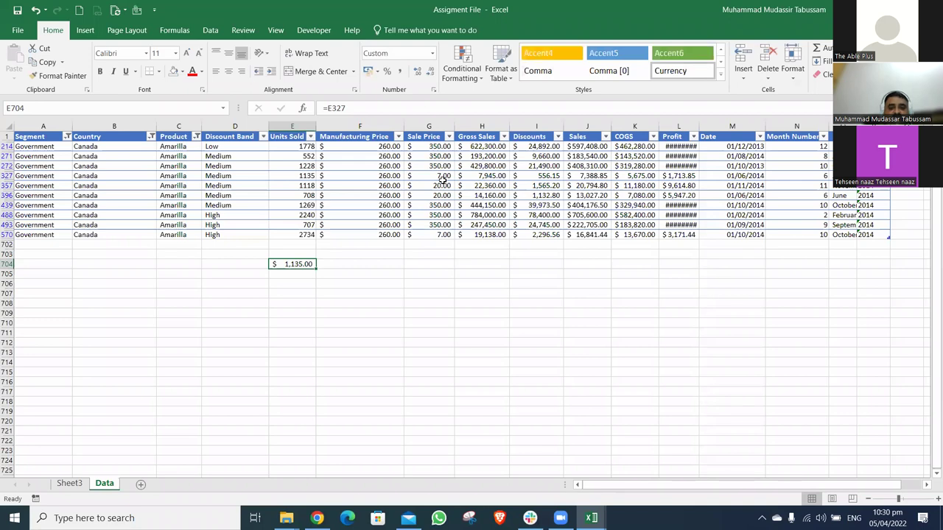
Reference the row 327 Gross Sales value in cell H704 with =H327
key(Right)
key(Right)
key(Right)
text(=)
key(Up)
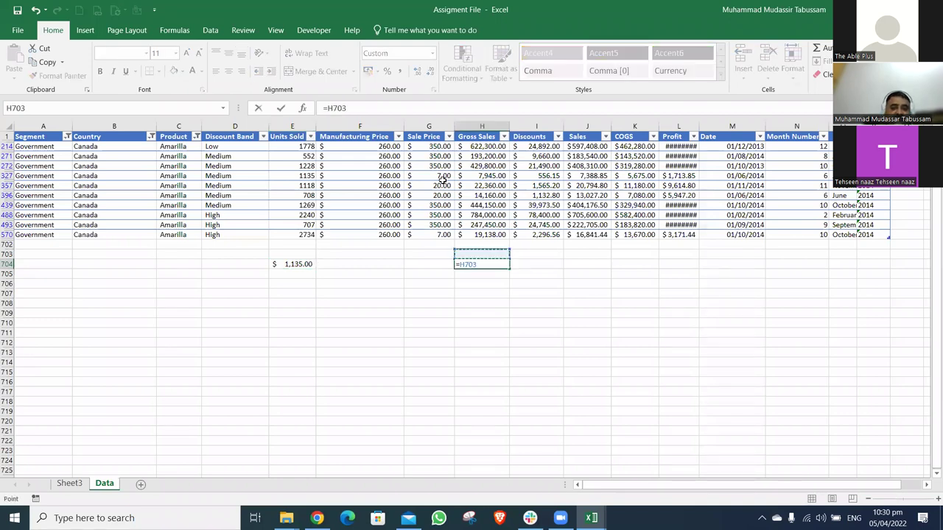
key(Up)
key(Up)
key(Up)
key(Up)
key(Up)
key(Up)
key(Up)
key(Up)
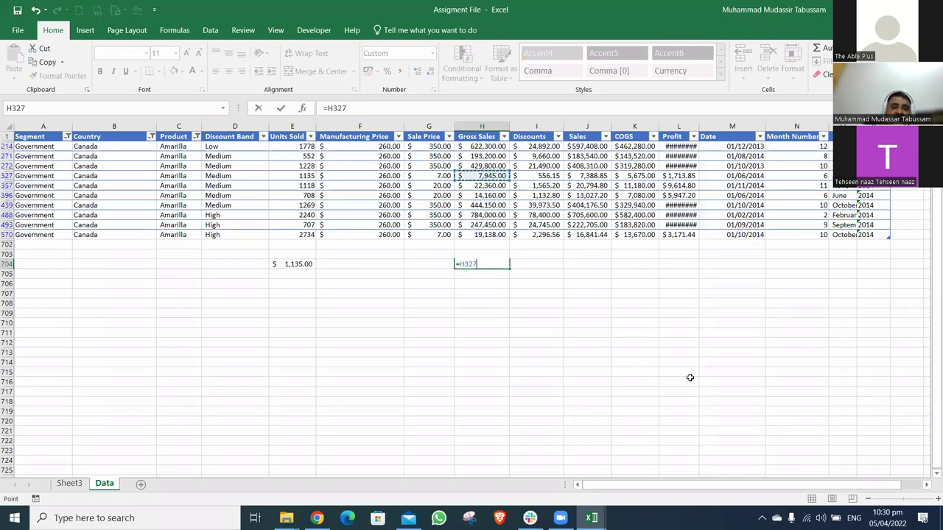
key(Return)
key(Up)
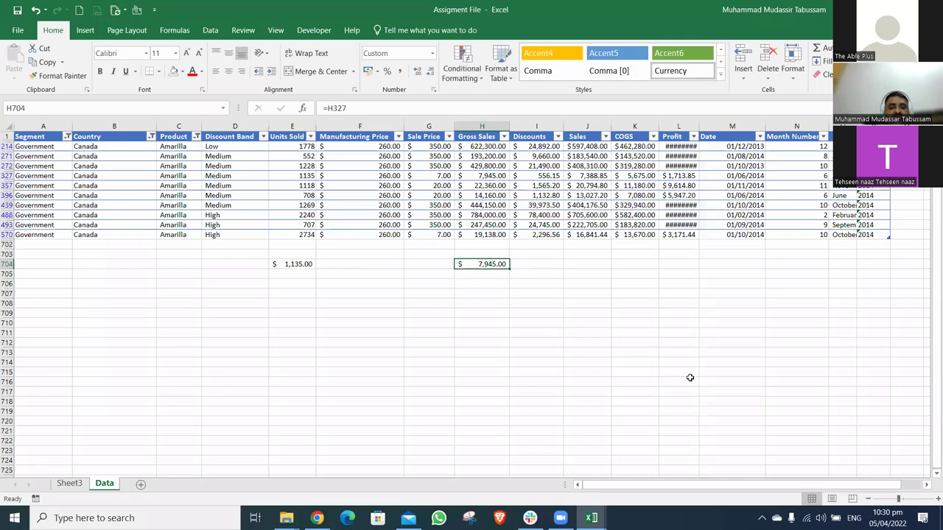
Calculate the gross sales per unit in cell H705 with =H704/E704
key(Down)
text(=)
key(Up)
text(/)
key(Left)
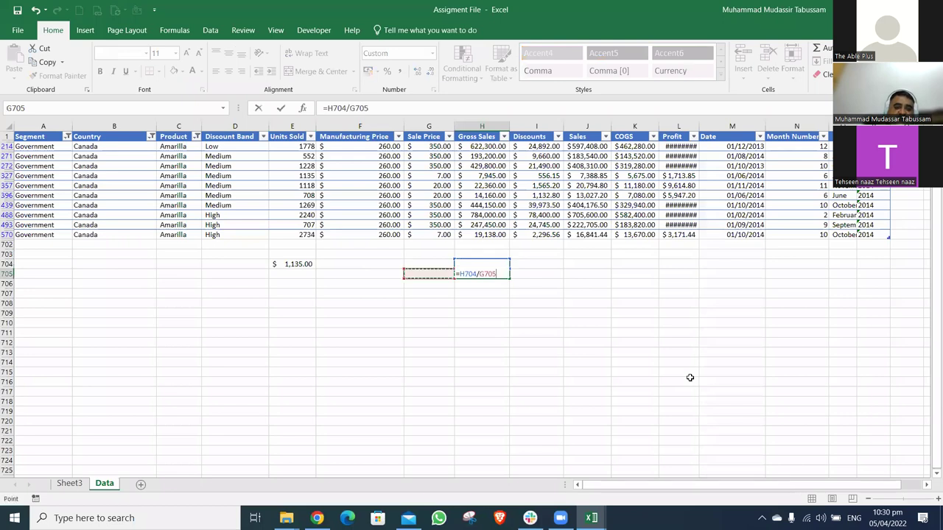
key(Up)
key(Left)
key(Left)
key(Return)
key(Up)
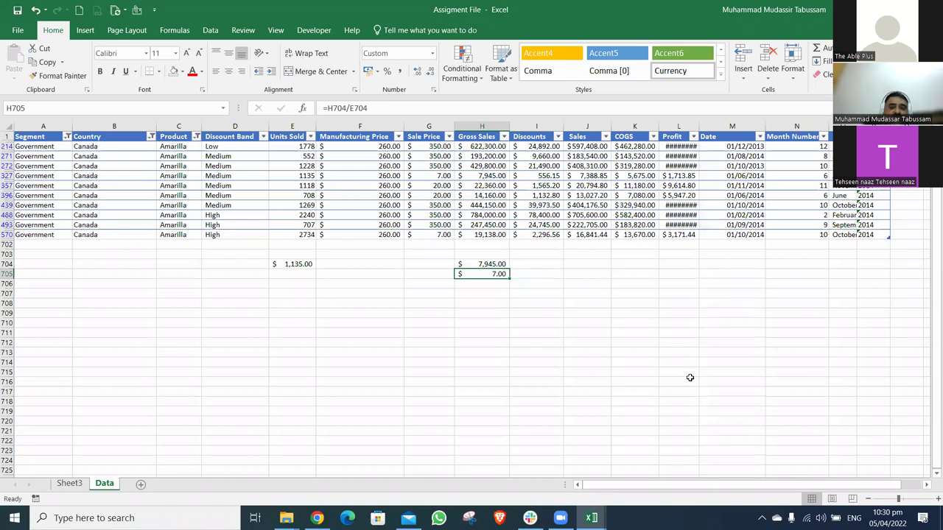
Auto-fit the widths of all table columns from Segment through Year so that every value fits
click(605, 341)
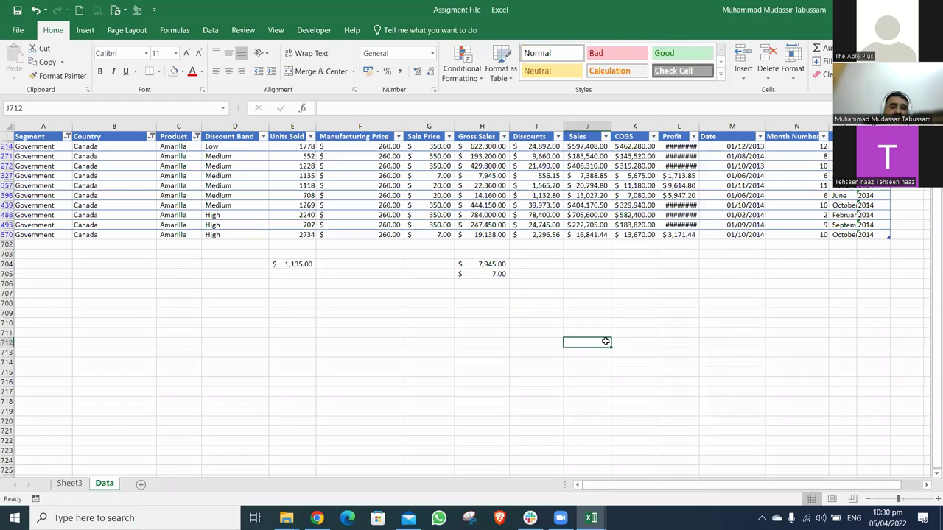
drag(42, 126, 858, 126)
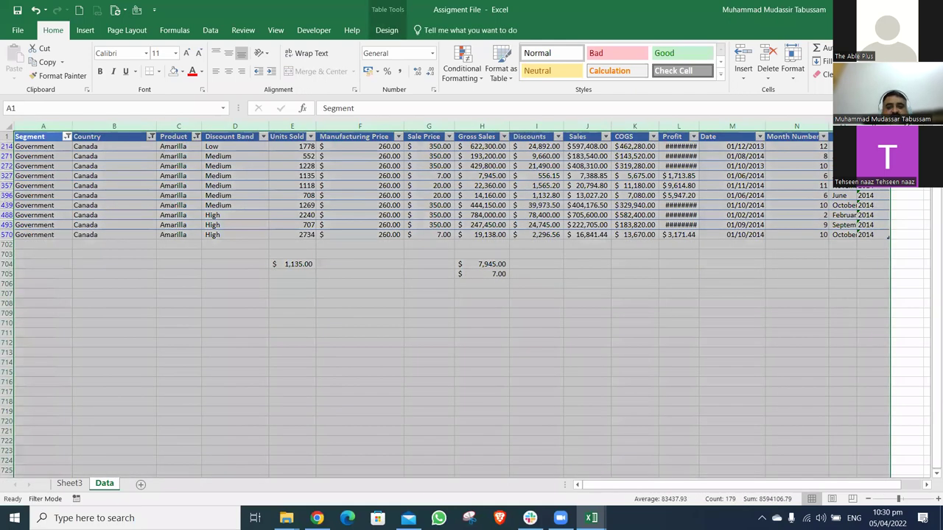
double_click(890, 126)
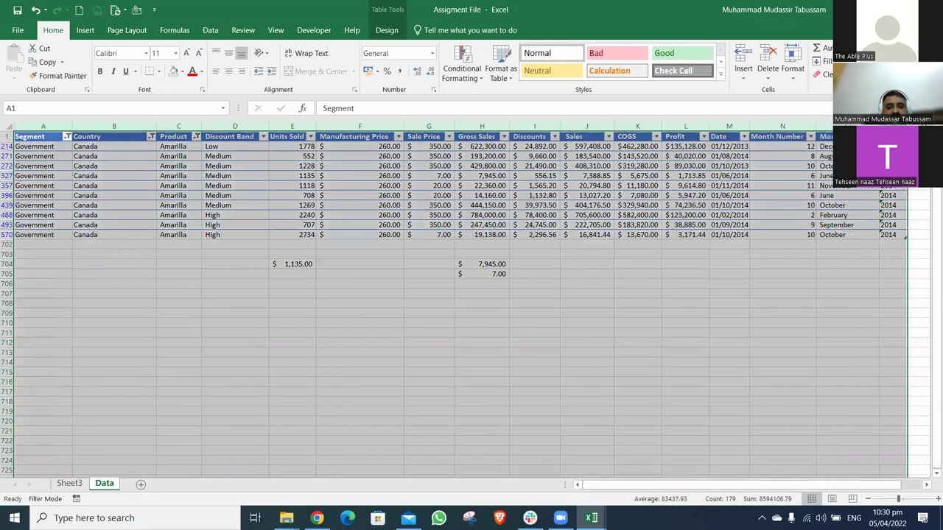
Review the per-unit formula in H705 and the Gross Sales reference in H704 that it divides
click(579, 249)
key(Left)
key(Left)
key(Down)
key(Down)
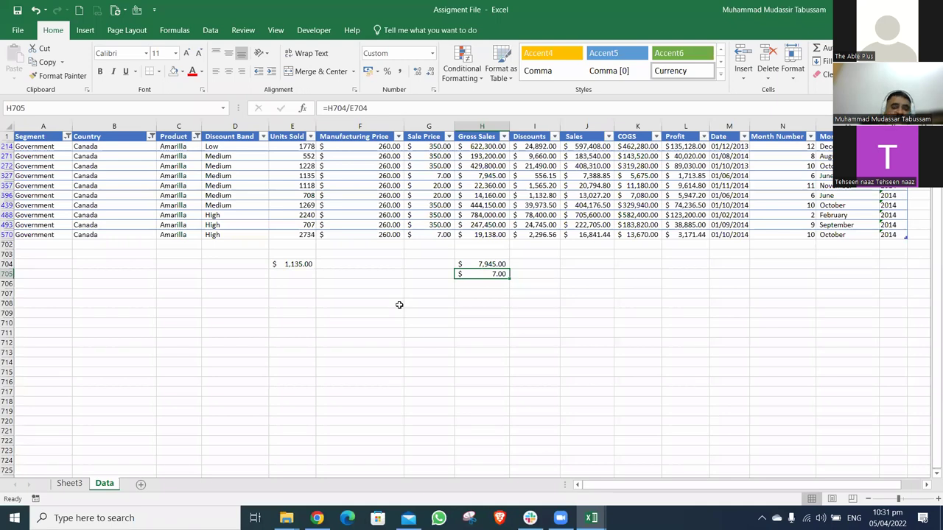
key(F2)
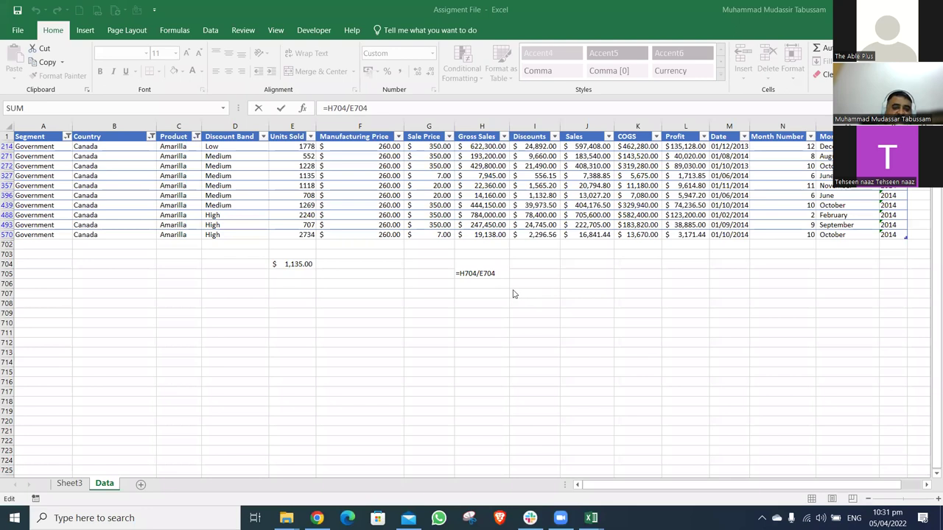
click(485, 273)
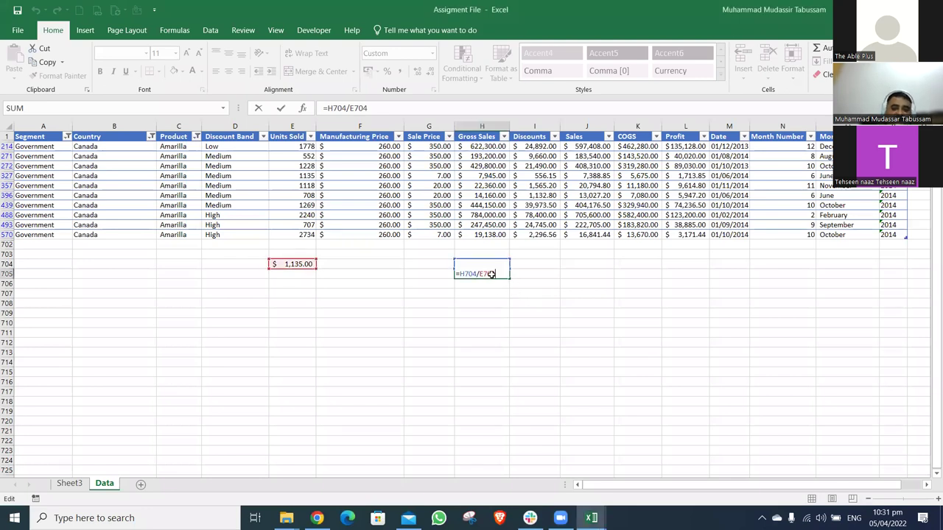
key(Return)
key(Up)
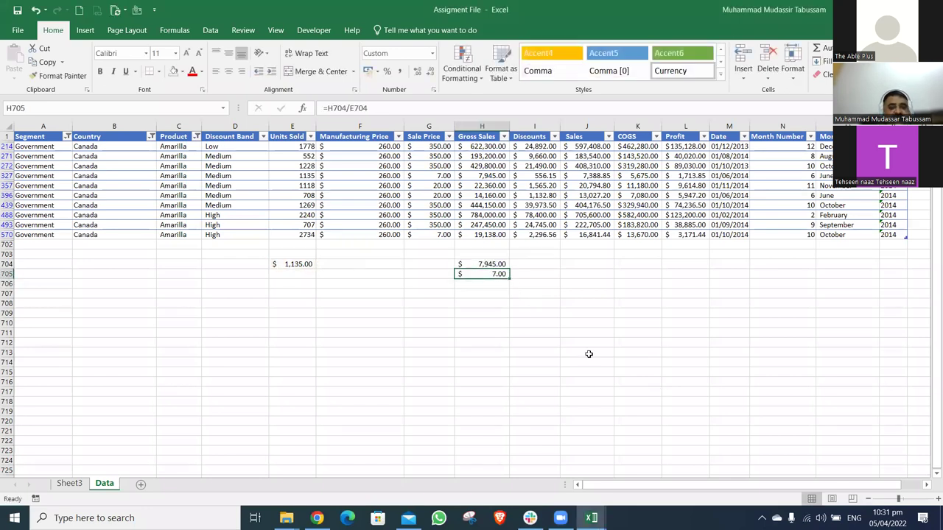
click(498, 265)
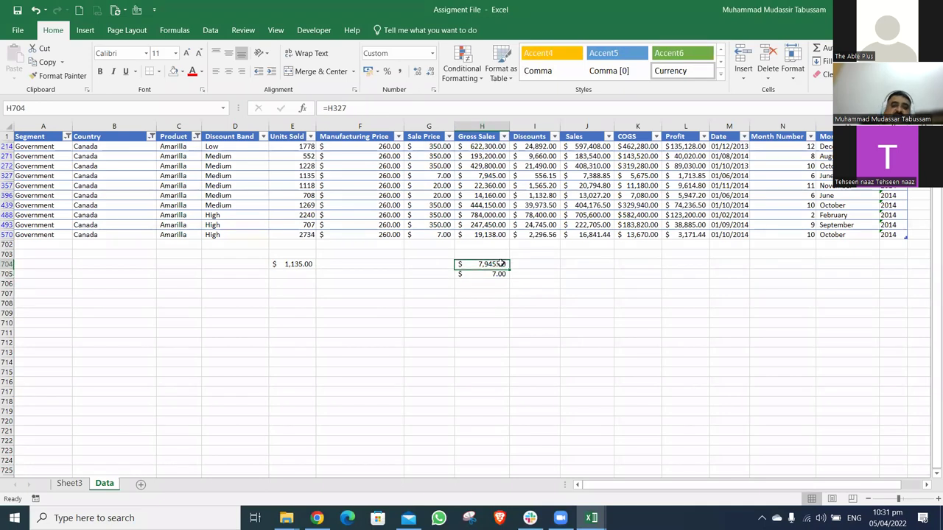
click(501, 273)
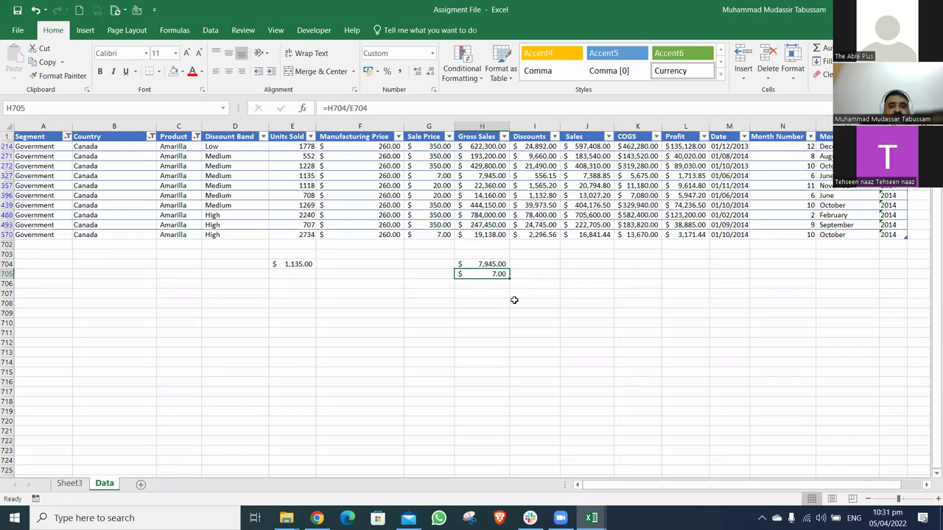
Examine the Discounts, Sales, COGS, Profit and Units Sold values of the Amarilla record in row 327
key(Right)
key(Up)
key(Up)
key(Up)
key(Up)
key(Up)
key(Up)
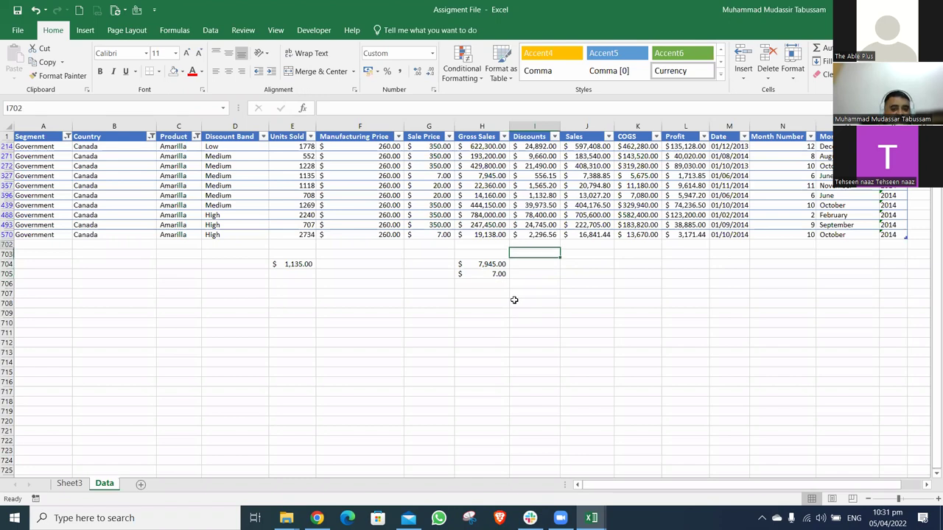
key(Up)
key(Up)
key(Up)
key(Up)
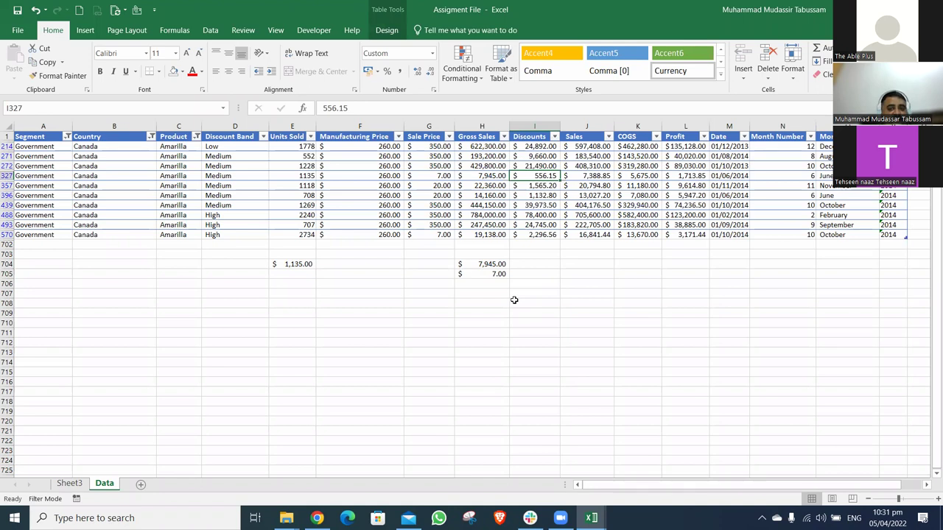
key(Right)
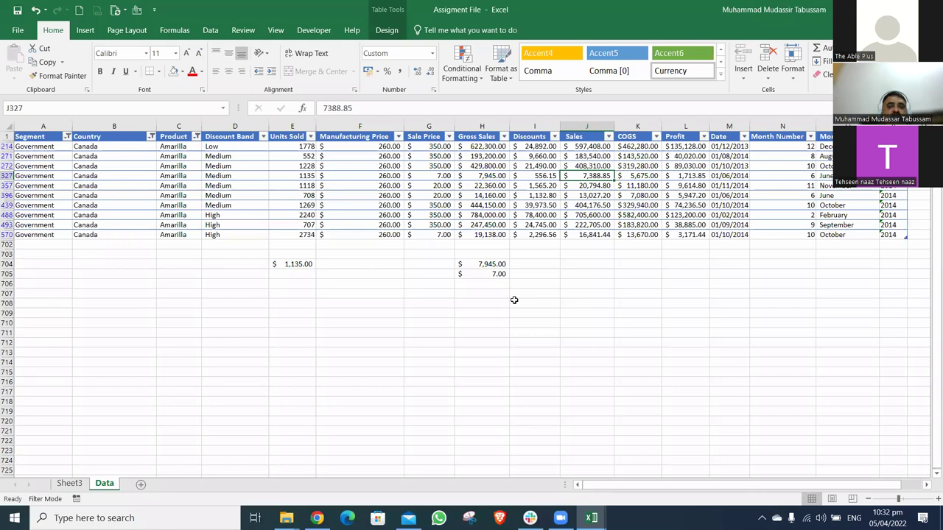
key(Right)
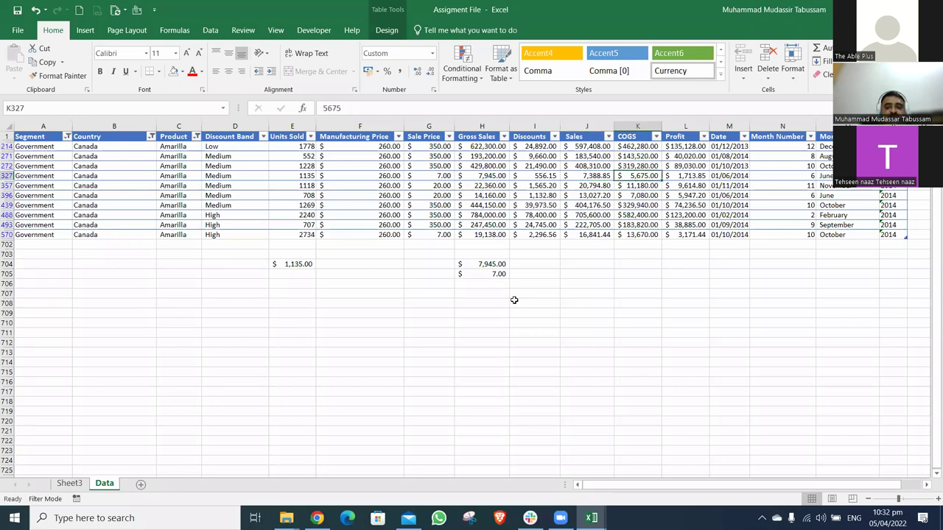
key(Right)
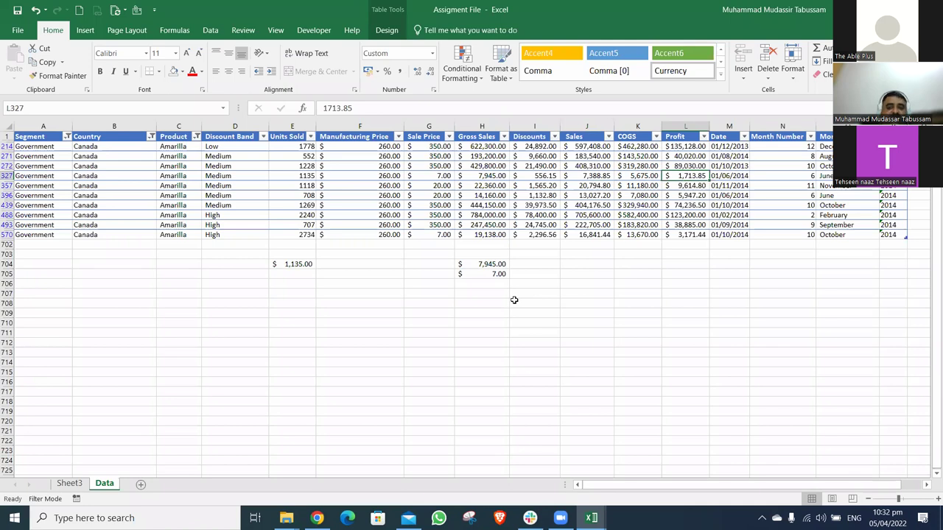
key(Left)
key(Left)
key(Left)
key(Left)
key(Left)
key(Left)
key(Left)
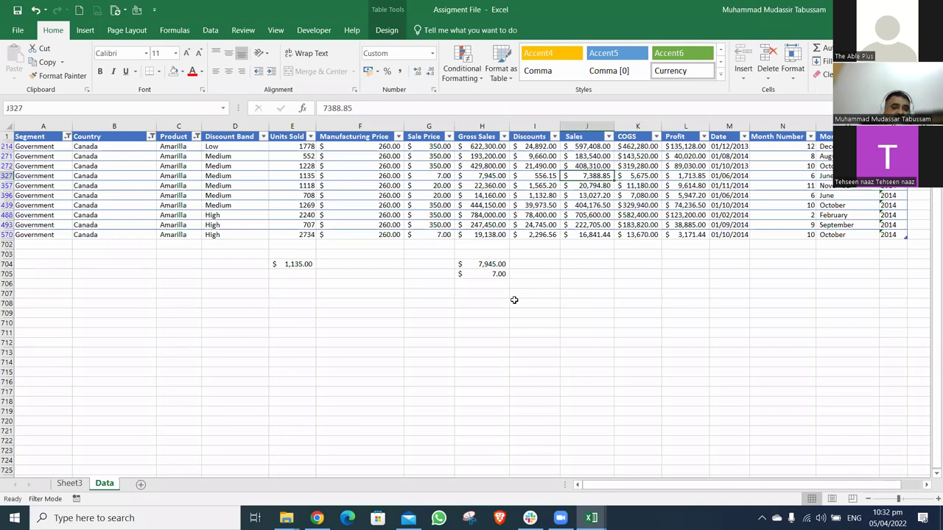
key(Right)
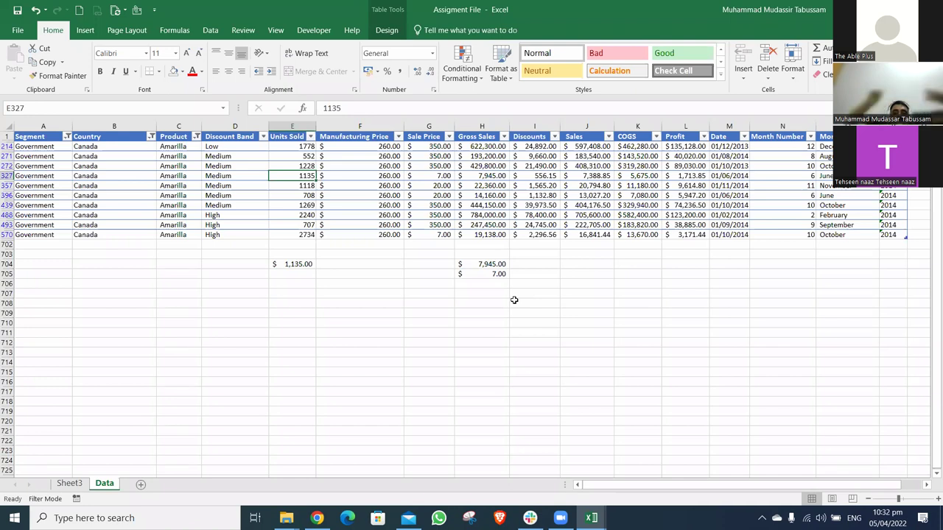
Calculate the cost of goods sold per unit for row 327 in cell K704 with =K327/E327
key(Right)
key(Right)
key(Right)
key(Right)
key(Right)
key(Right)
key(Down)
key(Down)
key(Down)
key(Down)
key(Down)
key(Down)
key(Down)
key(Down)
key(Down)
text(=)
key(Up)
key(Up)
key(Up)
key(Up)
key(Up)
key(Up)
key(Up)
key(Up)
key(Up)
text(/)
key(Left)
key(Left)
key(Left)
key(Left)
key(Left)
key(Left)
key(Up)
key(Up)
key(Up)
key(Up)
key(Up)
key(Up)
key(Up)
key(Up)
key(Up)
key(Return)
key(Up)
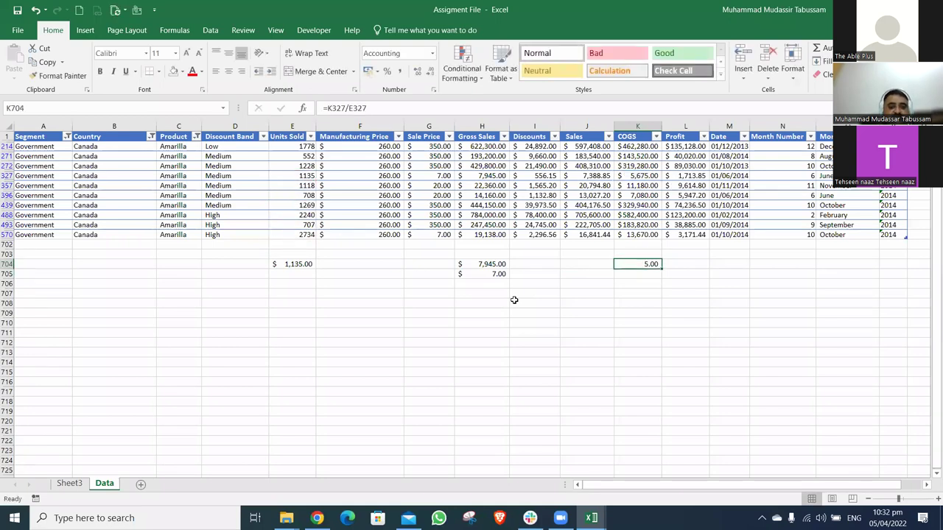
Check which row 327 cells the COGS per-unit formula in K704 refers to
key(F2)
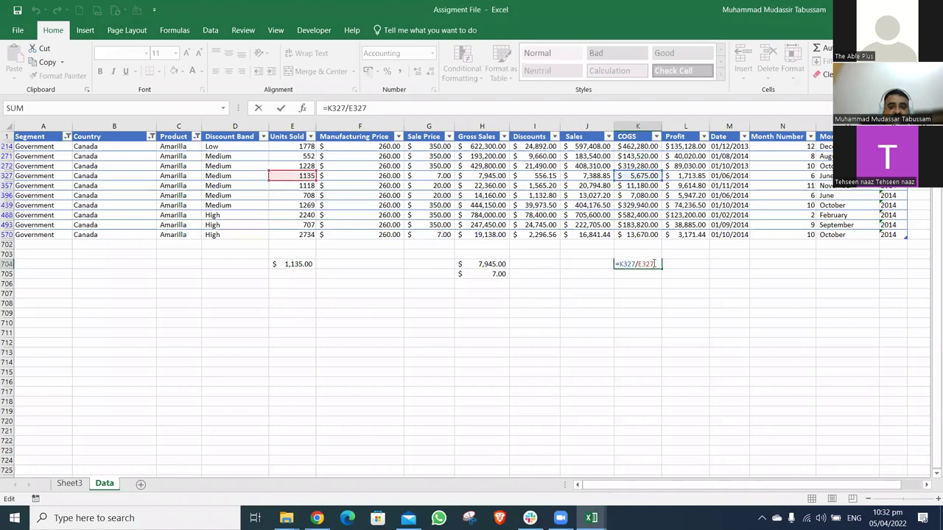
key(Return)
click(647, 264)
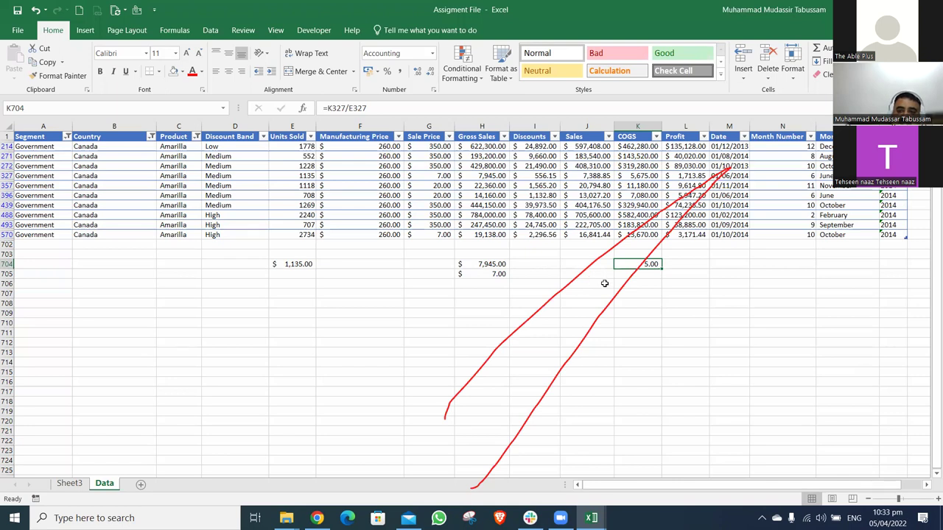
scroll(626, 294, right, 2)
scroll(627, 294, left, 1)
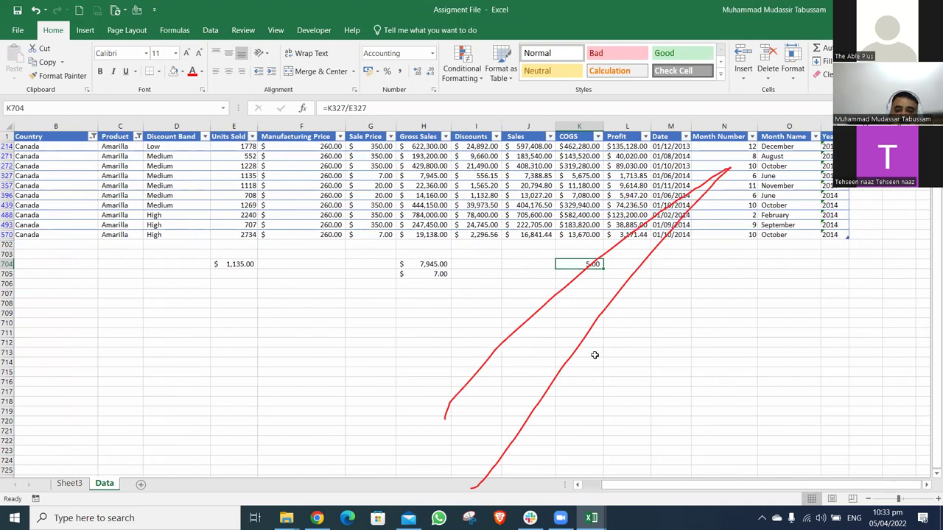
click(561, 518)
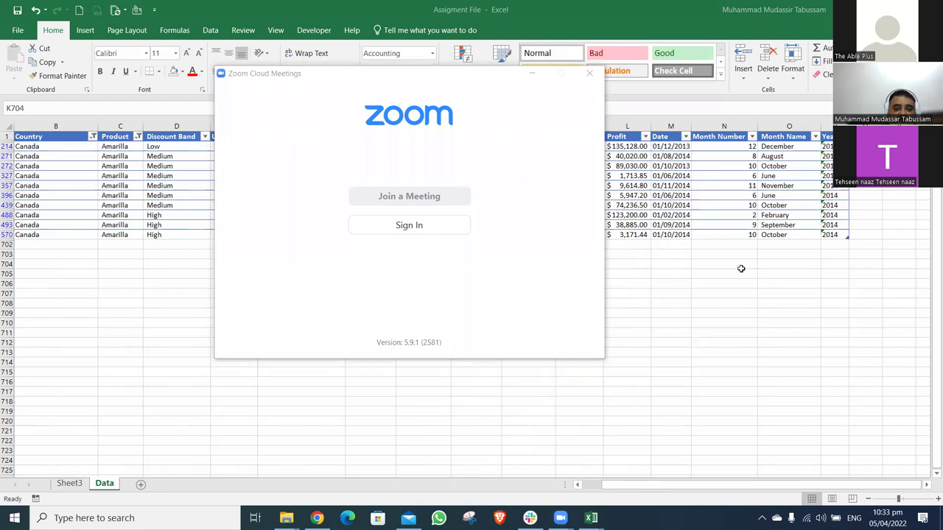
click(634, 227)
key(Return)
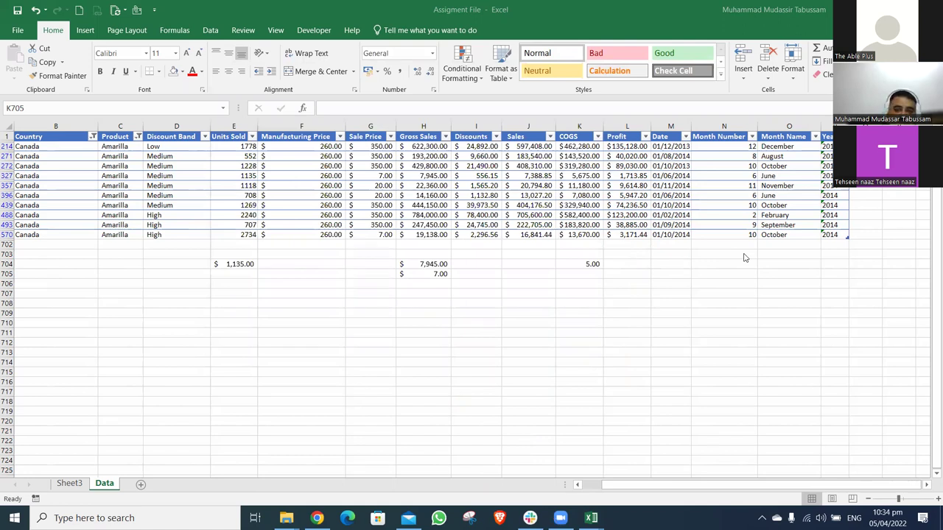
Compare the COGS per-unit result in K704 with the COGS value of row 327
click(591, 263)
click(592, 263)
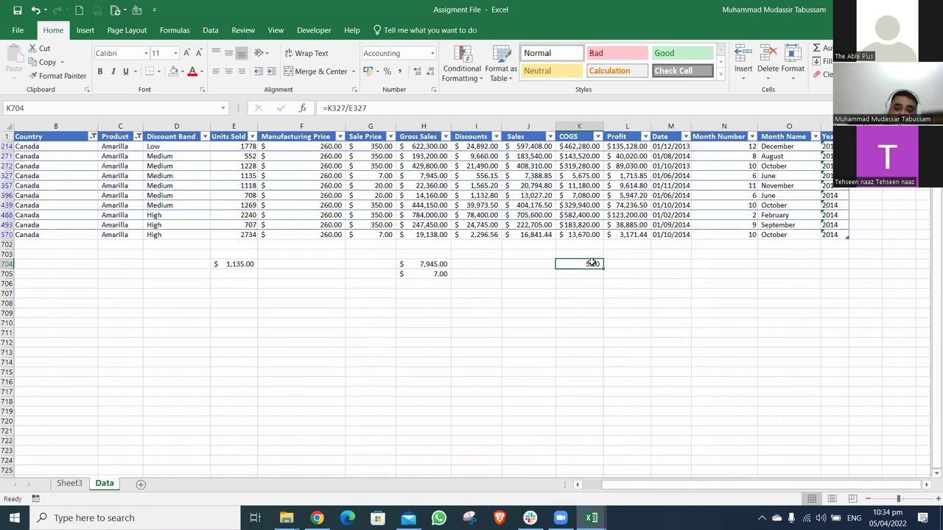
click(584, 177)
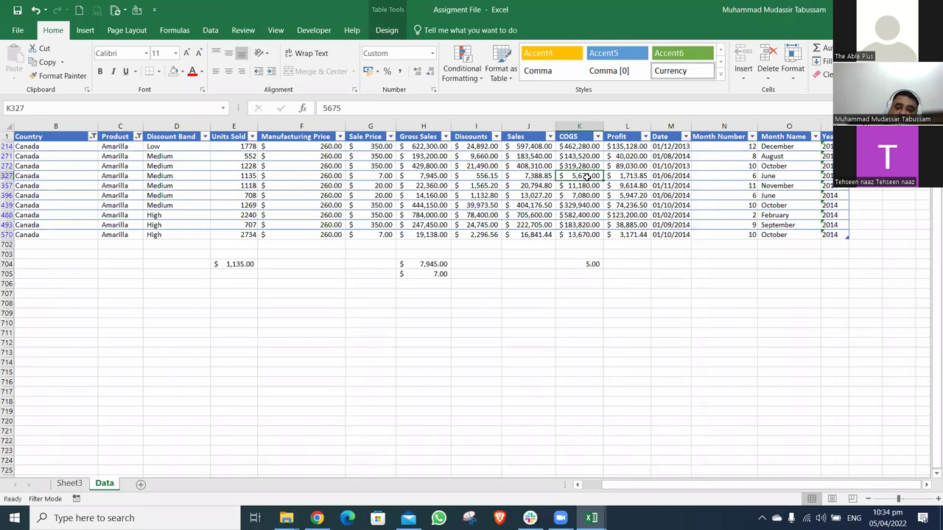
Check the COGS column values from row 327 downward against the sale price of the row 327 record
key(Right)
key(Left)
key(Down)
key(Down)
key(Down)
key(Down)
key(Down)
key(Down)
key(Down)
key(Down)
key(Down)
key(Up)
key(Up)
key(Up)
key(Up)
key(Up)
key(Up)
key(Up)
key(Up)
key(Up)
key(Left)
key(Left)
key(Left)
key(Left)
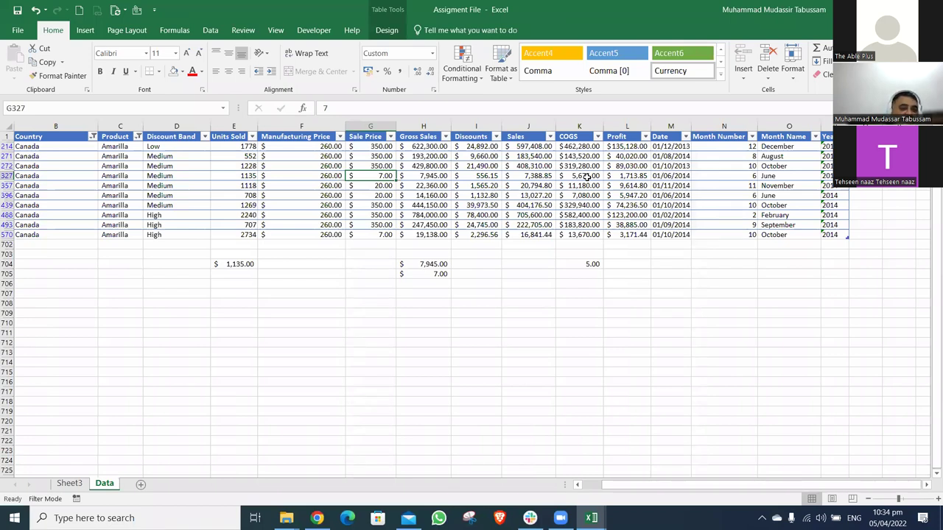
Review the row 327 record from Units Sold and Manufacturing Price across to its Date and Month Name
key(Left)
key(Left)
key(Left)
key(Left)
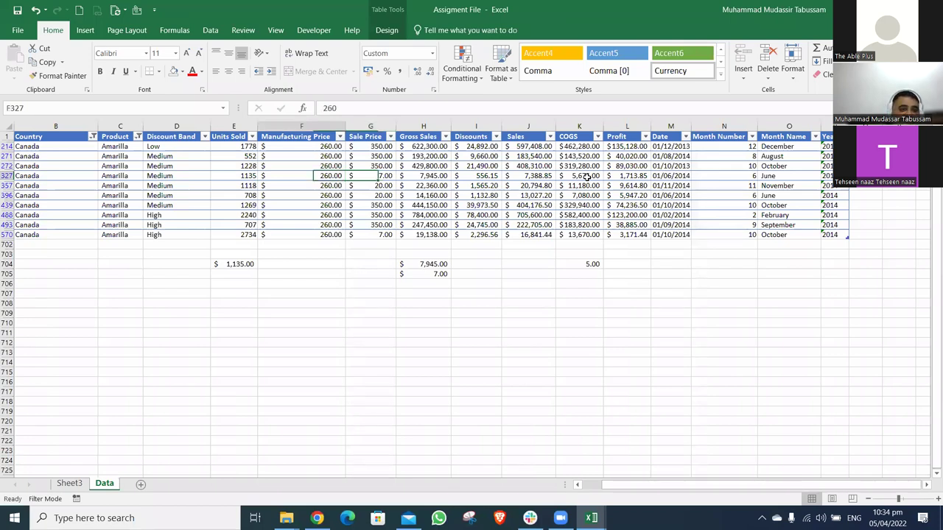
key(Right)
key(Right)
key(Right)
key(Right)
key(Right)
key(Right)
key(Right)
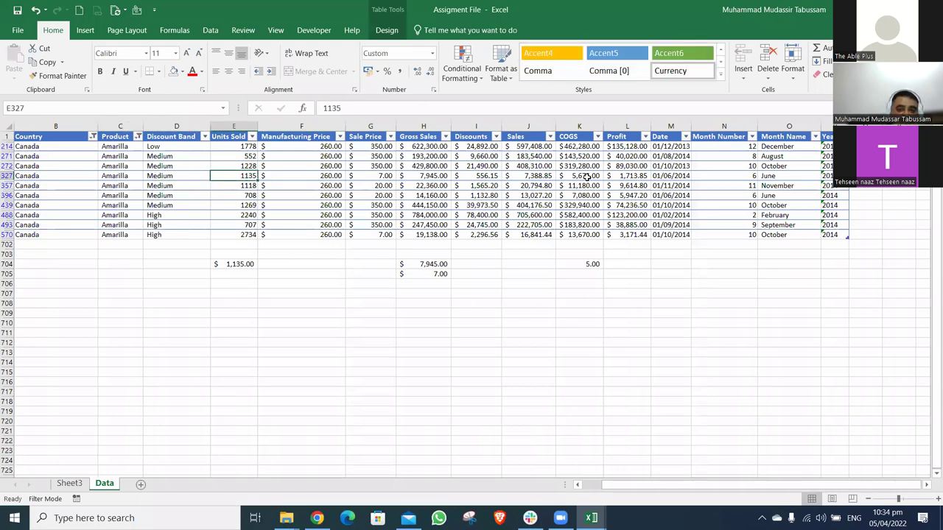
key(Right)
key(Right)
key(Right)
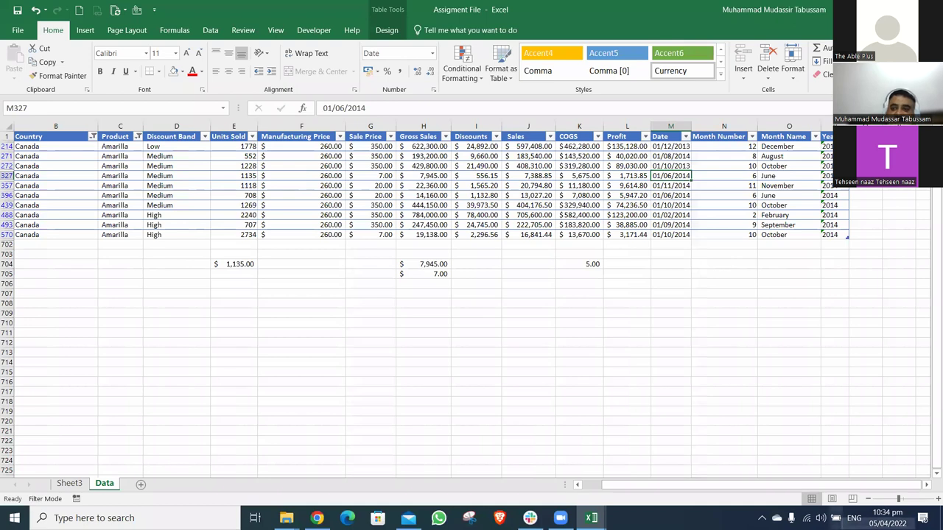
key(Right)
key(Right)
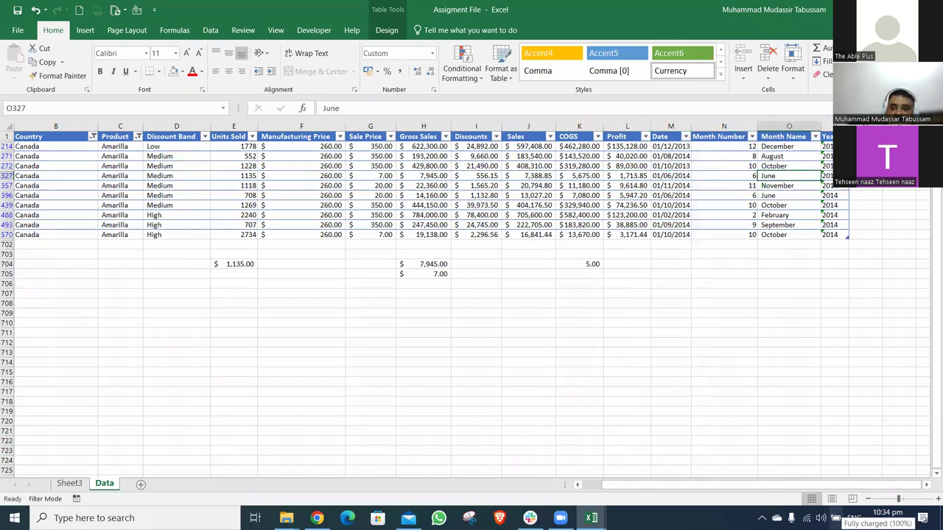
Compare the COGS, Sale Price and Profit values of the row 327 record
key(Left)
key(Left)
key(Left)
key(Left)
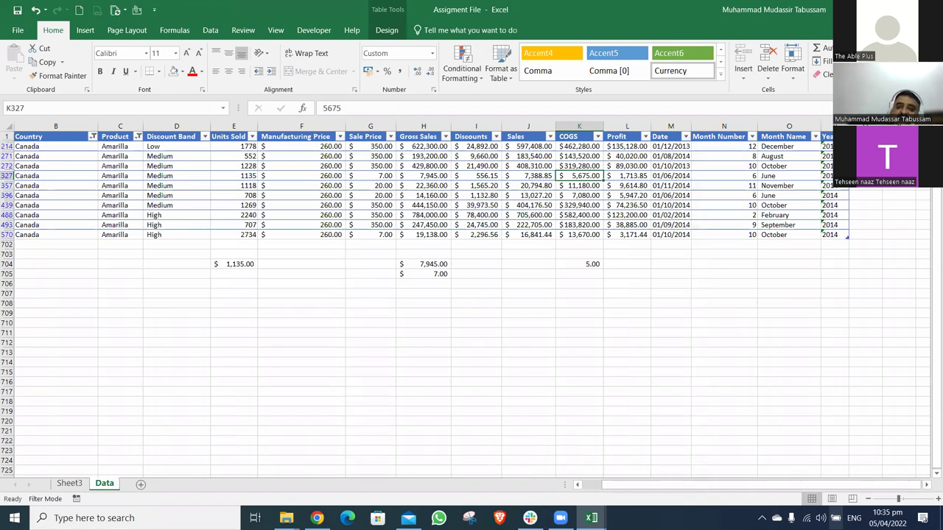
key(Left)
key(Left)
key(Left)
key(Left)
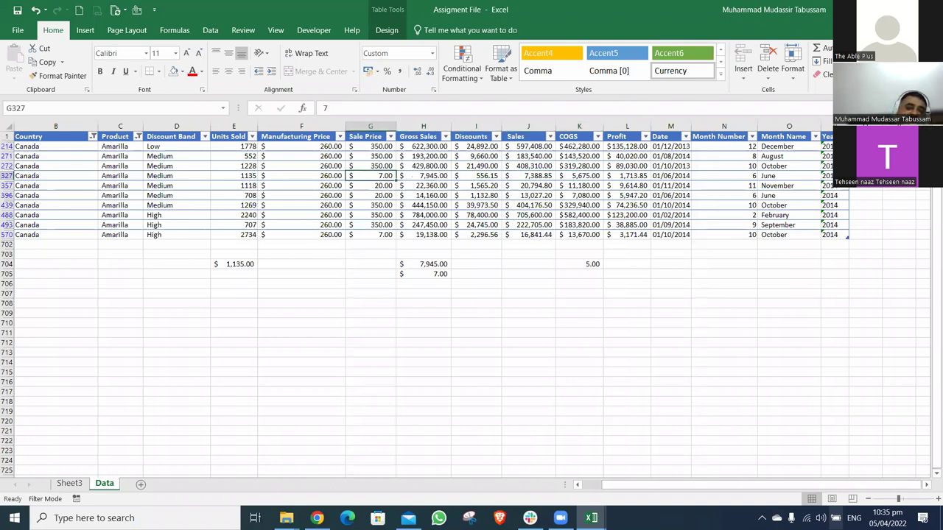
key(Right)
key(Right)
key(Right)
key(Right)
key(Right)
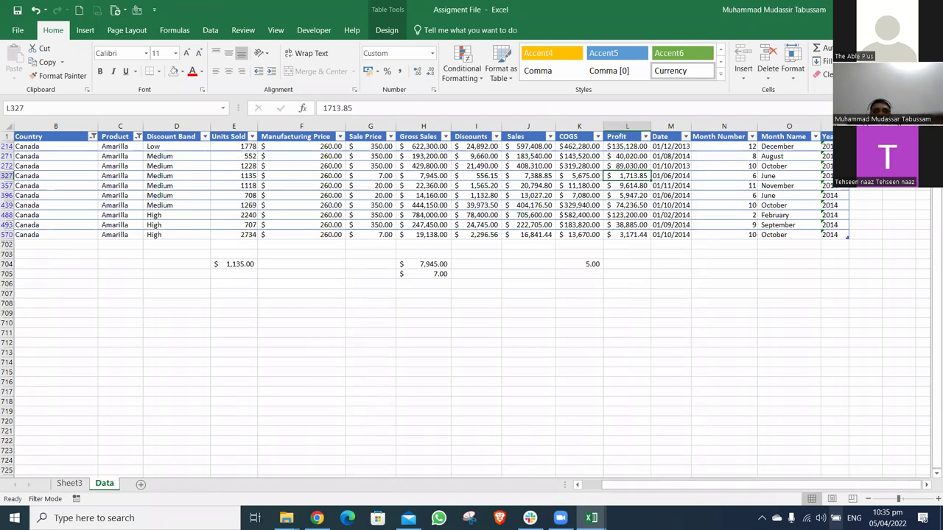
Highlight the row 327 record from Country through Month Number to inspect it as one transaction
key(Left)
key(Left)
key(Left)
key(Left)
key(Left)
key(Left)
key(Left)
key(Left)
key(Left)
key(Left)
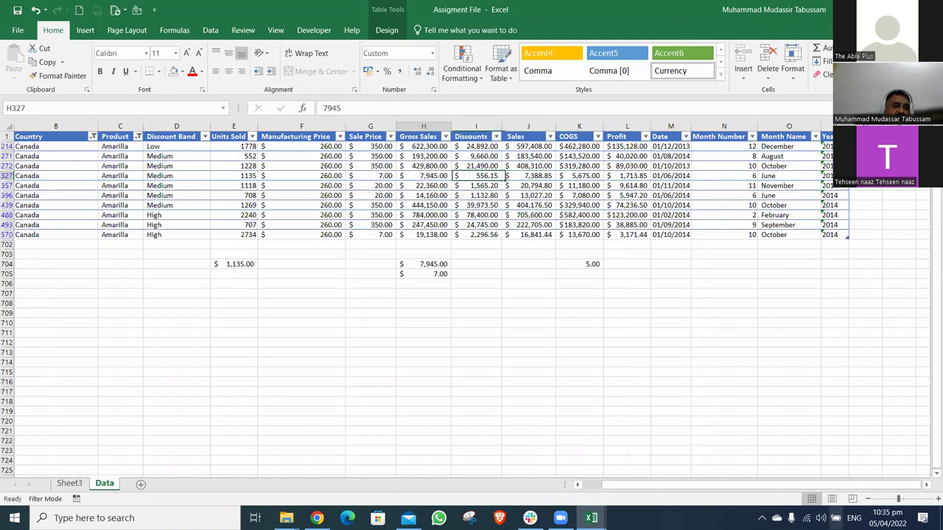
key(shift+Right)
key(shift+Right)
key(shift+Right)
key(shift+Right)
key(shift+Right)
key(shift+Right)
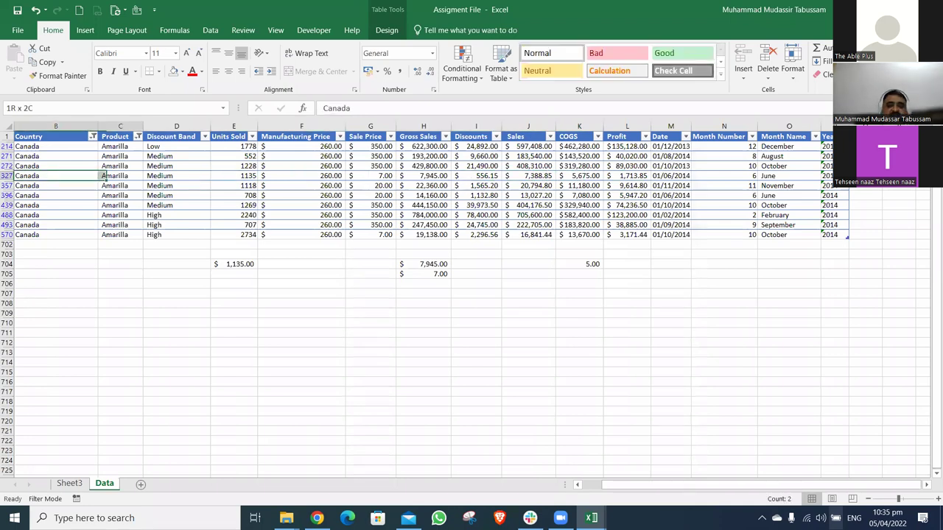
key(shift+Right)
key(shift+Right)
key(shift+Right)
key(shift+Right)
key(shift+Right)
key(shift+Right)
key(shift+Right)
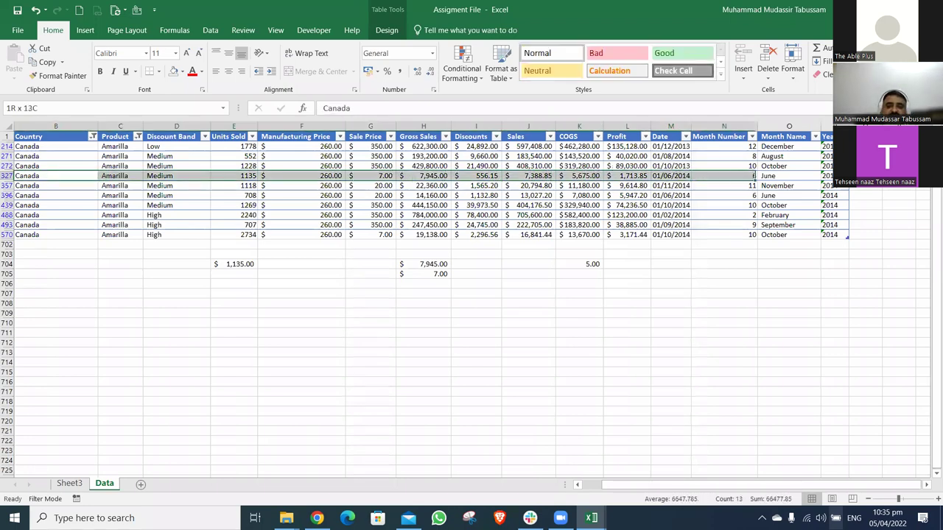
Examine the Units Sold through COGS values of row 327 once more
key(Right)
key(Right)
key(Right)
key(Right)
key(Right)
key(Right)
key(Right)
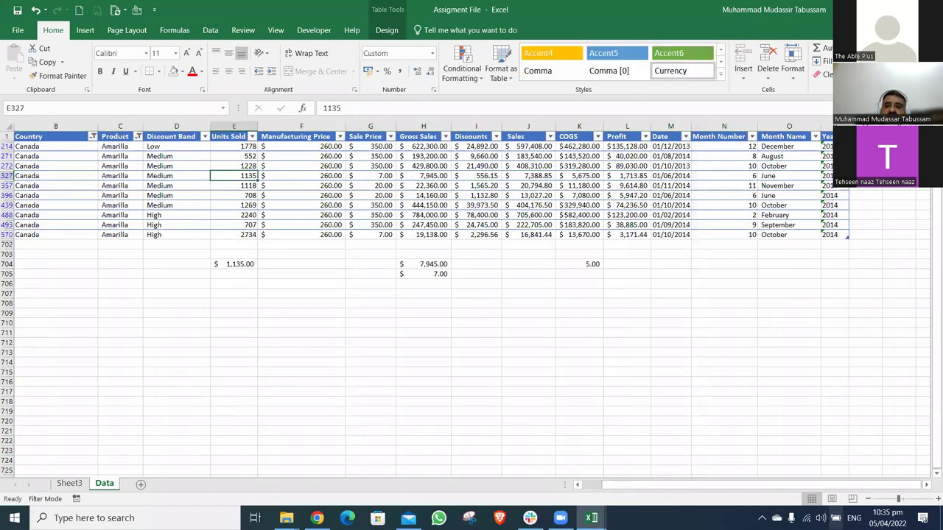
key(Right)
key(Right)
key(Right)
key(Right)
key(Right)
key(Left)
key(Left)
key(Left)
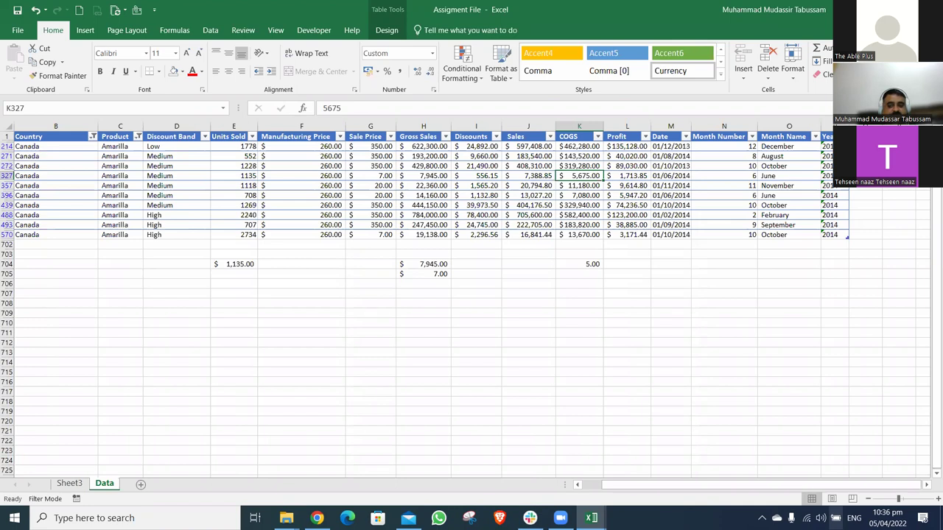
Review the Segment, Country, Product, Units Sold and Gross Sales layout of the pivot table on Sheet3
key(ctrl+Page_Up)
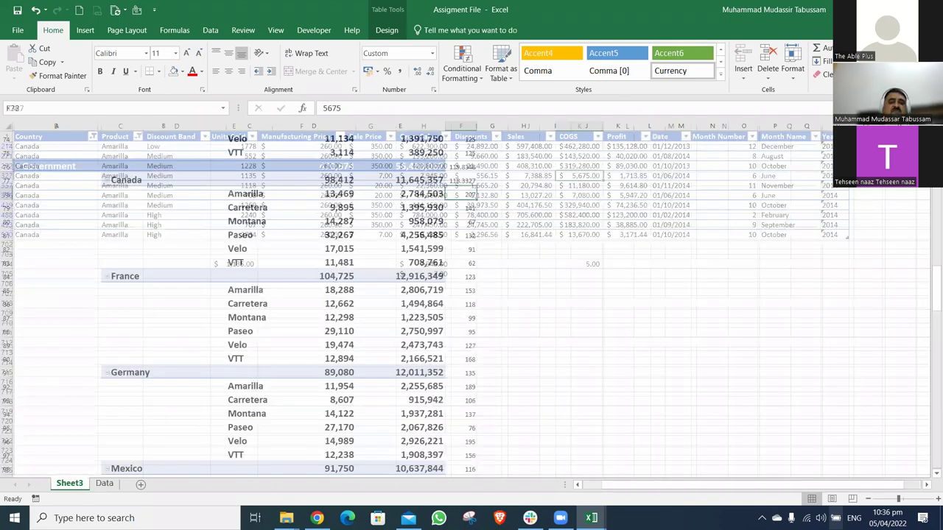
key(ctrl+Up)
key(Down)
key(Down)
key(Down)
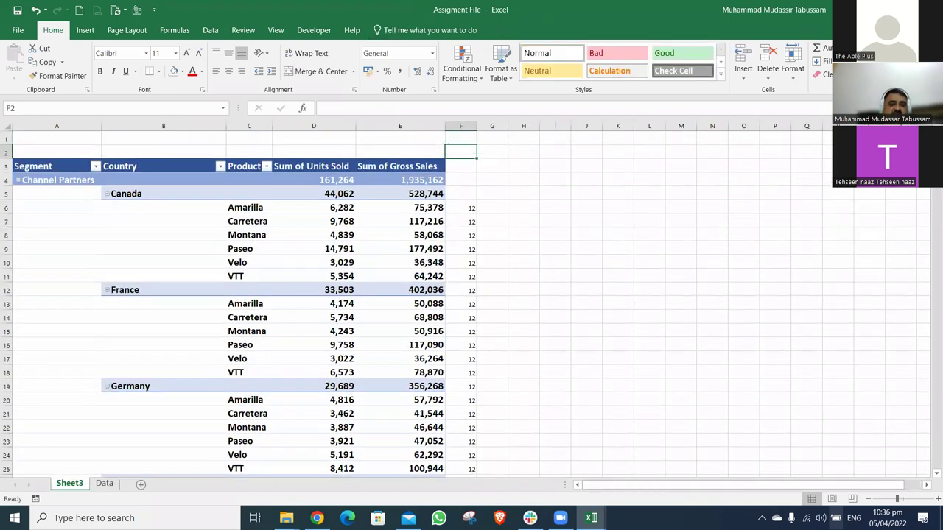
key(Left)
key(Left)
key(Left)
key(Left)
key(Left)
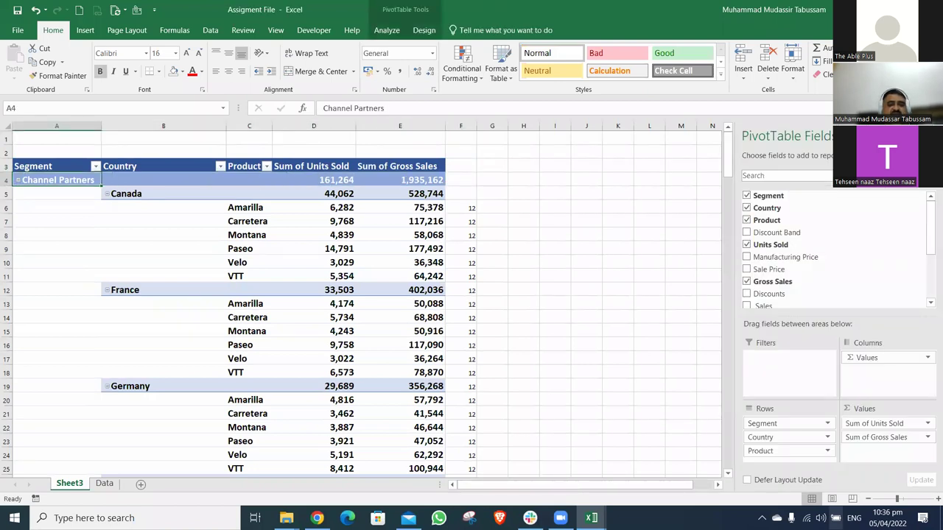
key(Right)
key(Right)
key(Right)
key(Right)
key(Right)
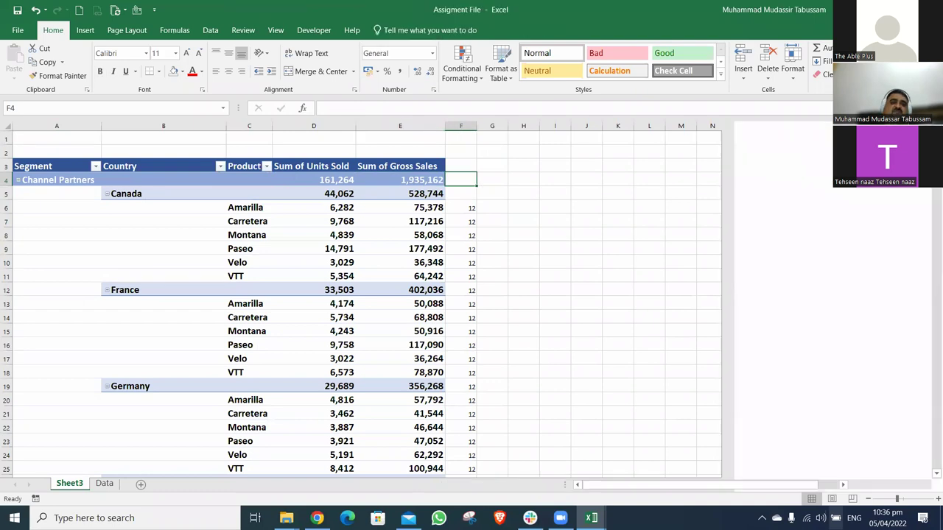
key(Down)
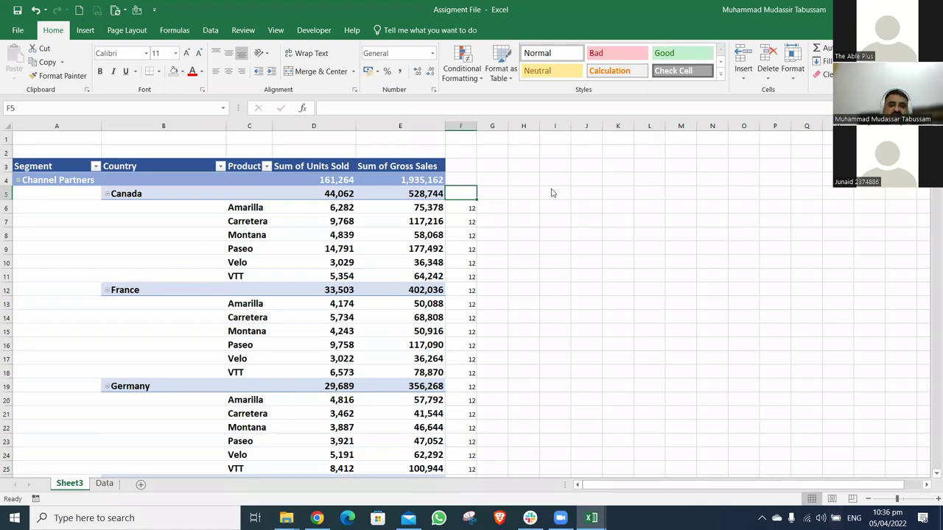
Clear the per-unit values in column F and the whole pivot table in columns A to I on Sheet3
click(465, 125)
key(Delete)
mouse_move(60, 121)
mouse_down()
mouse_move(160, 124)
mouse_move(551, 185)
mouse_up()
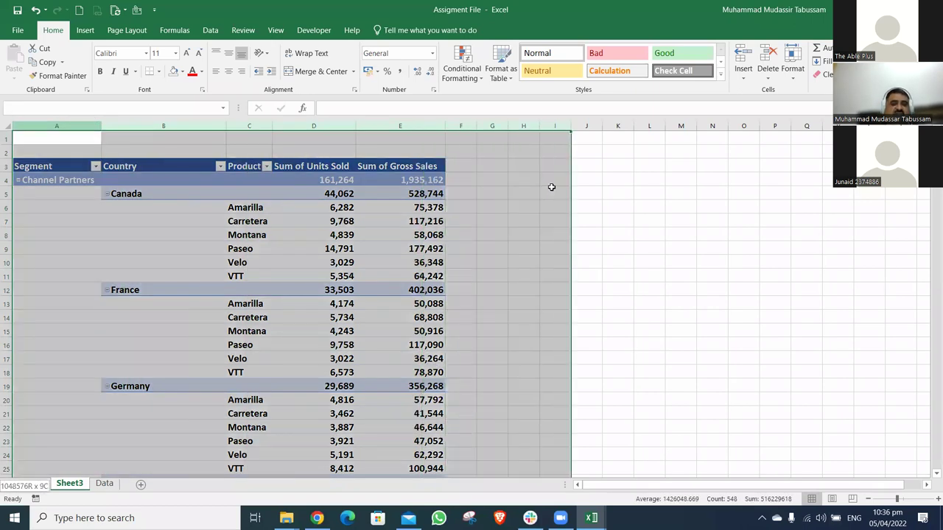
key(Delete)
click(154, 191)
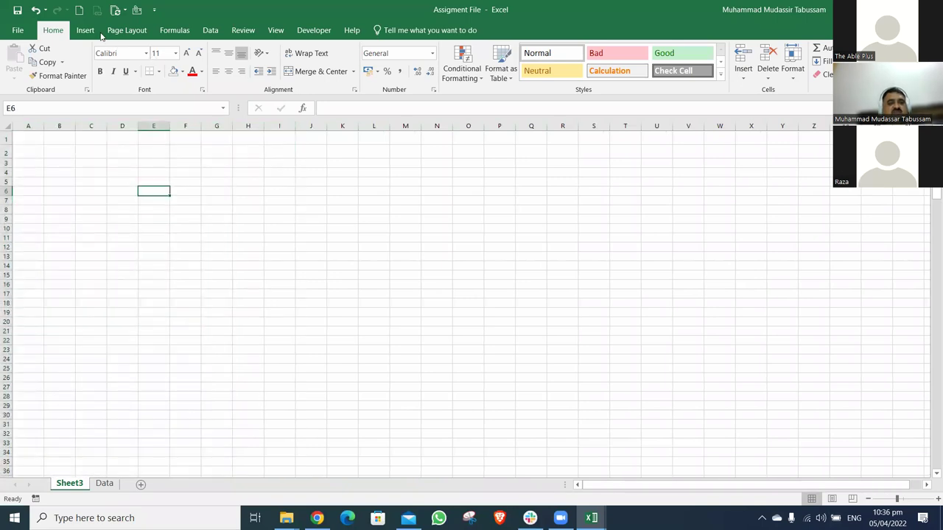
click(84, 30)
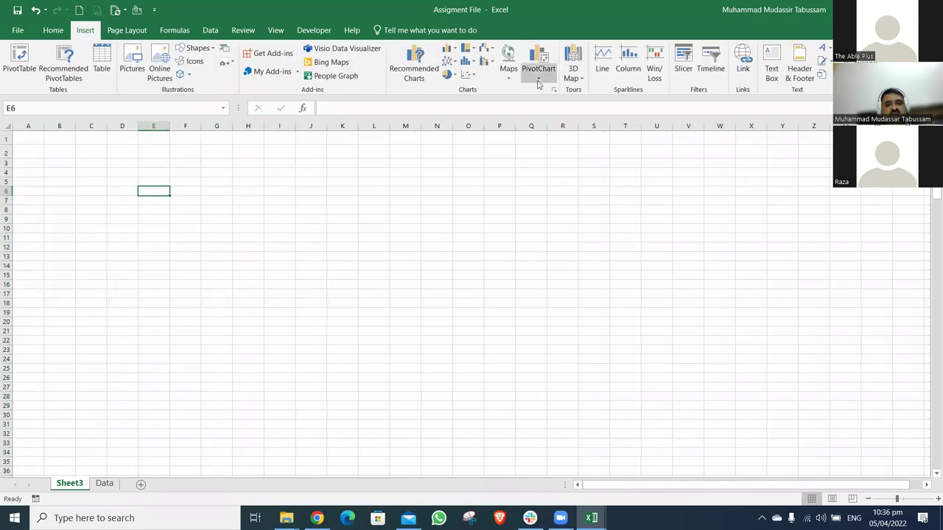
click(539, 78)
click(546, 93)
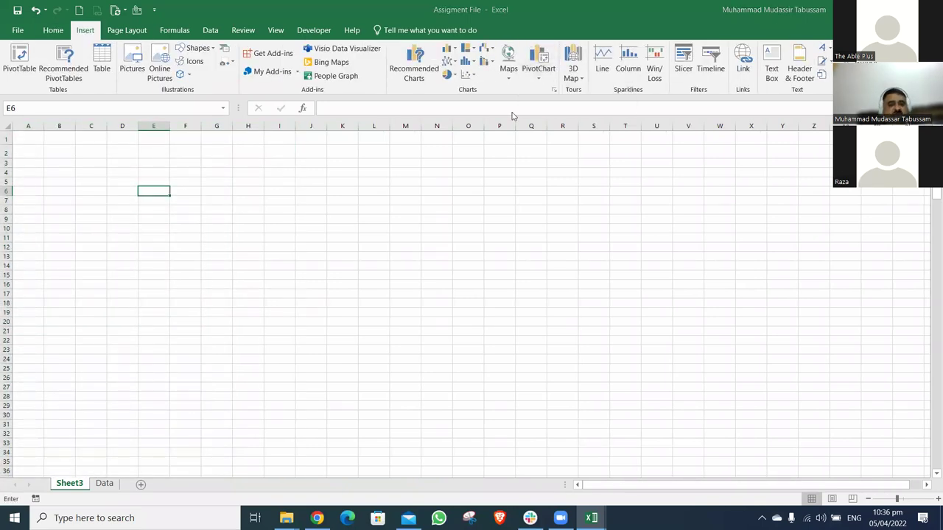
click(247, 244)
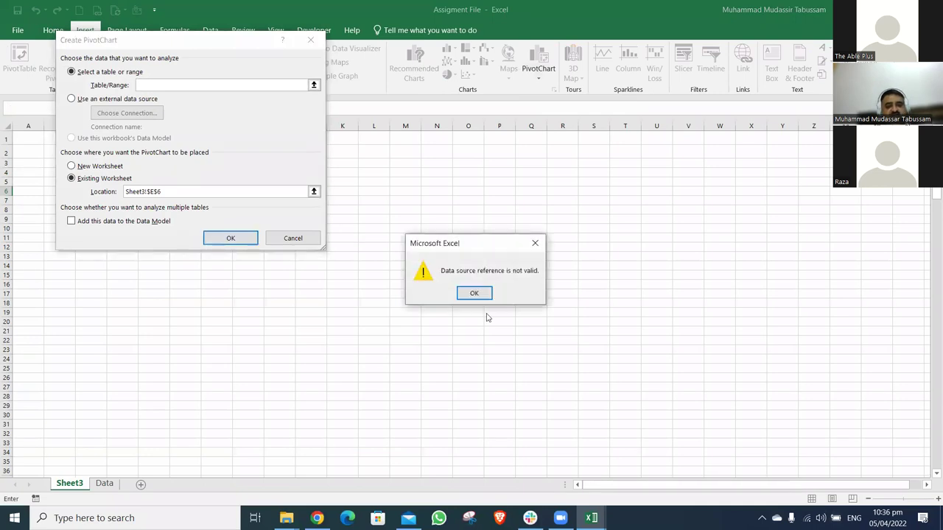
click(484, 288)
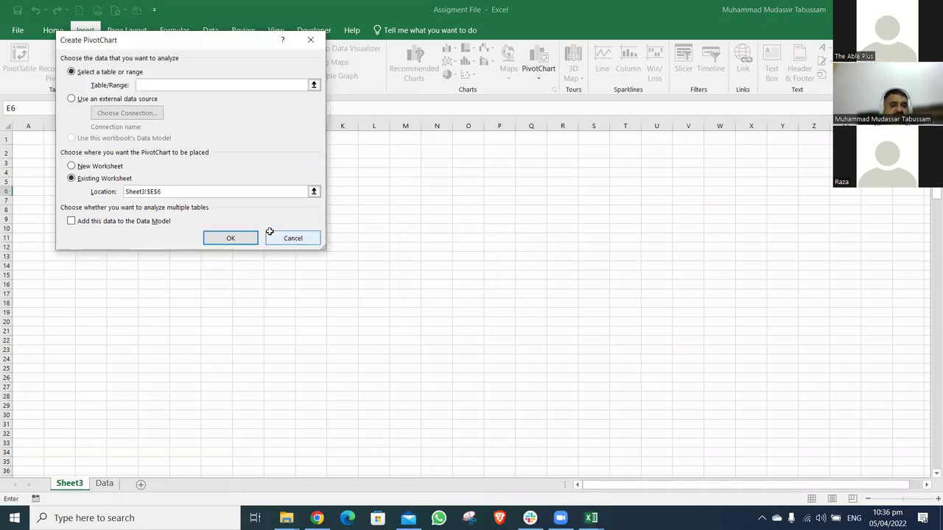
key(Escape)
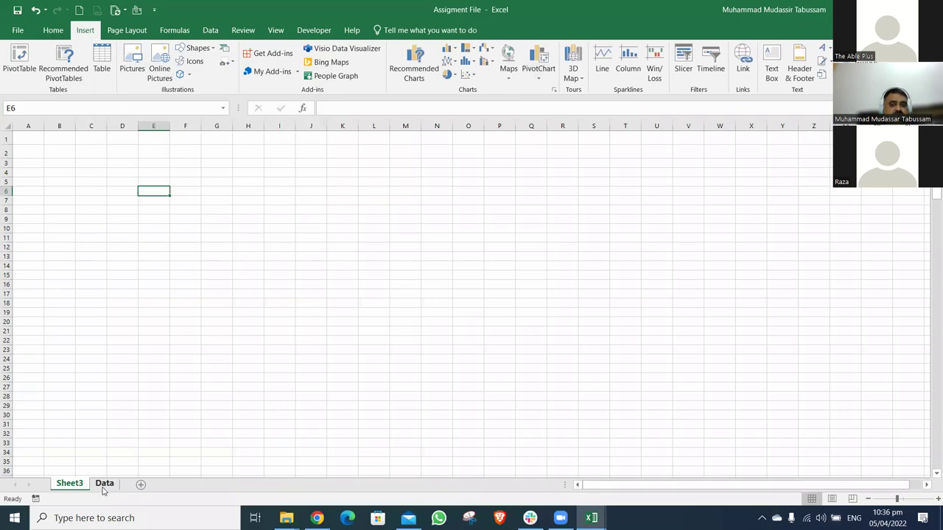
Clear the per-unit check calculations in rows 702 to 706 of the Data sheet
click(104, 485)
drag(7, 244, 6, 283)
key(Delete)
Clear the Country and Product filters so the data table shows all its records
key(alt+a)
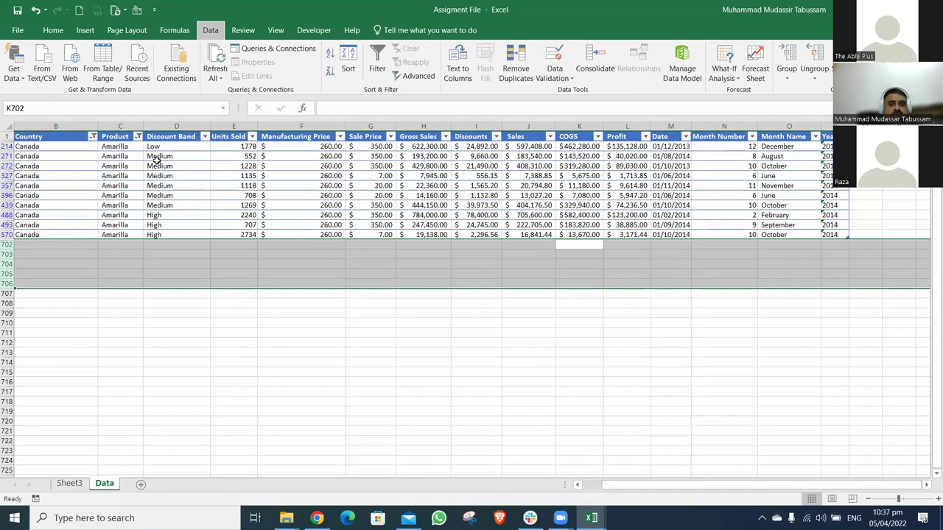
click(55, 214)
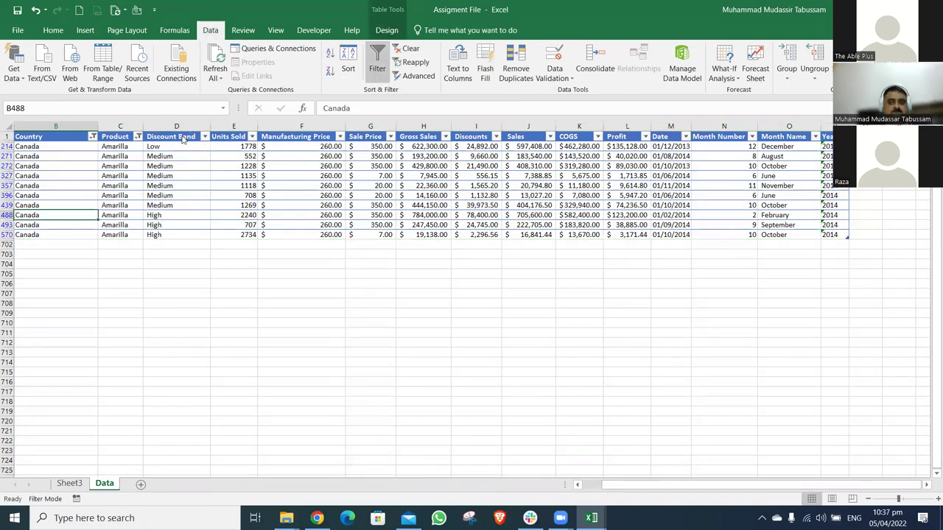
key(alt+a)
key(c)
Insert a PivotChart on a new worksheet using the complete data table as its source
key(ctrl+Home)
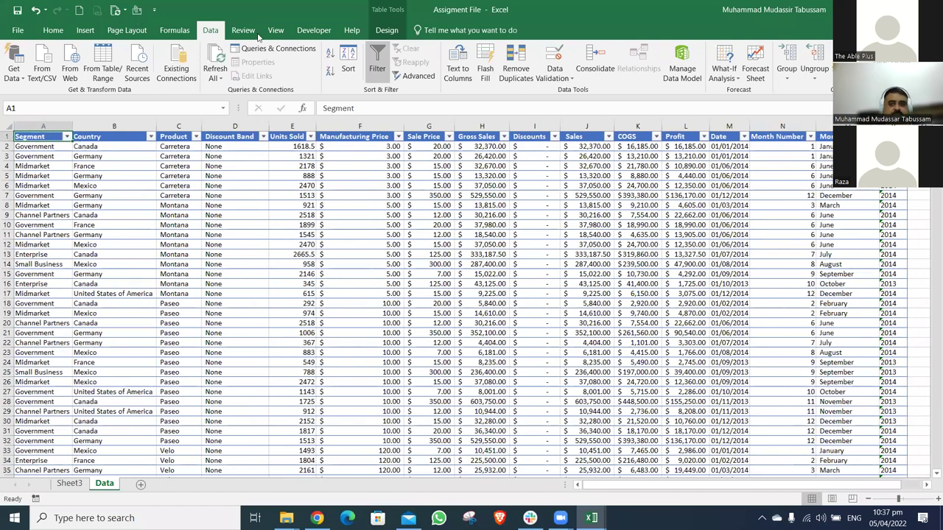
key(ctrl+shift+End)
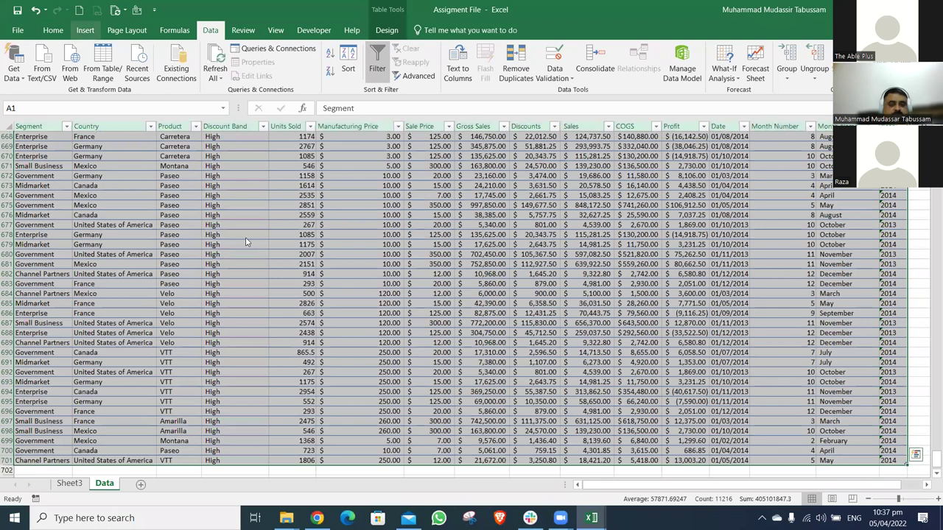
key(alt+n)
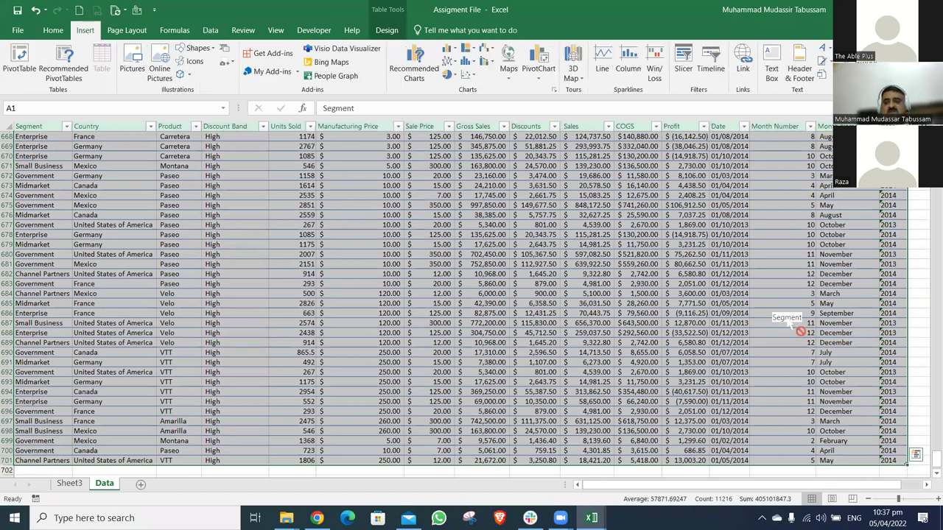
key(alt+n)
key(s)
key(z)
key(c)
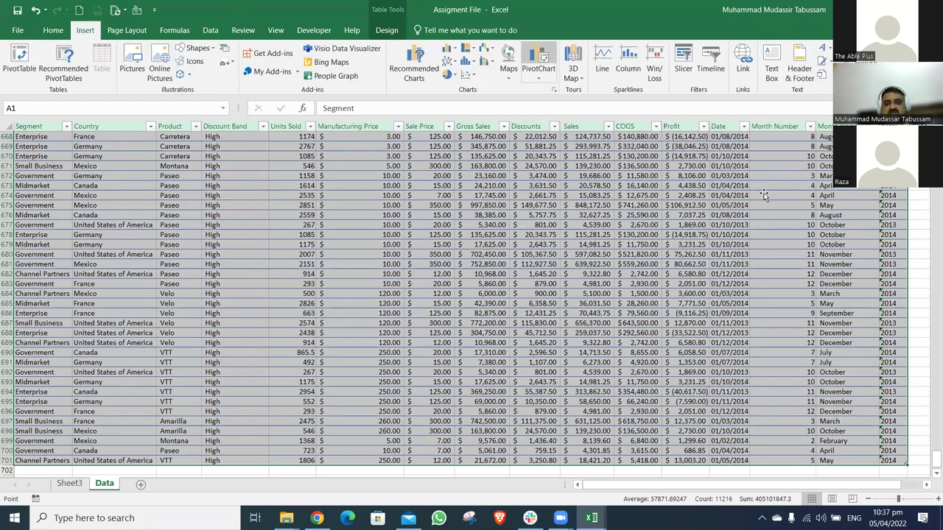
key(Return)
Add Segment, Country and Product as the chart's axis categories and Units Sold as its summed value
drag(768, 196, 784, 436)
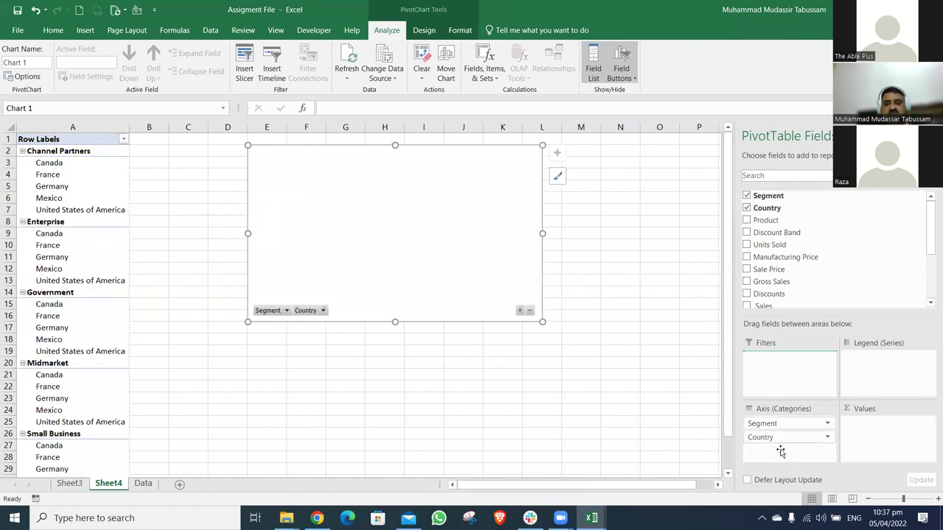
click(767, 220)
drag(772, 245, 865, 423)
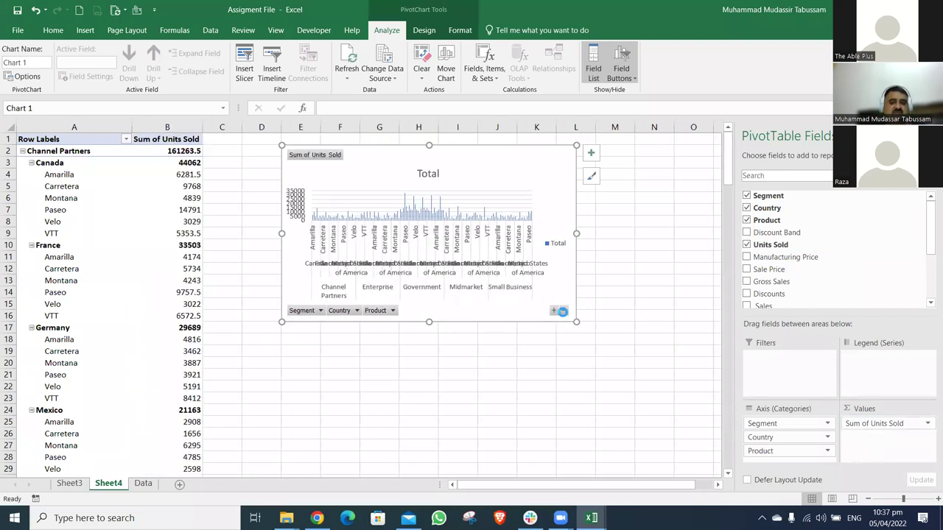
Collapse the PivotChart to segment level, then reposition and enlarge it to span about columns B to N and rows 2 to 23
click(564, 311)
drag(440, 147, 260, 140)
drag(376, 221, 584, 211)
drag(352, 308, 363, 378)
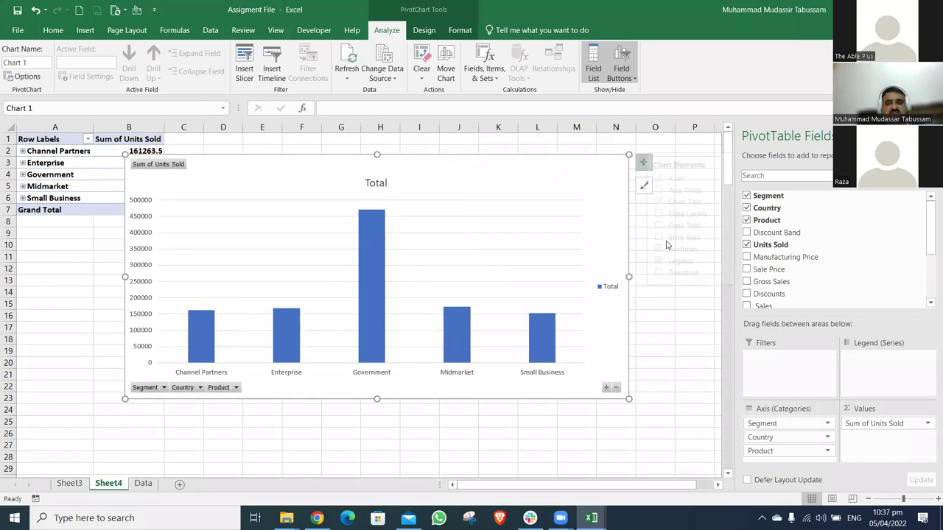
Remove the gridlines from the units-sold PivotChart and add data labels to its columns
click(643, 163)
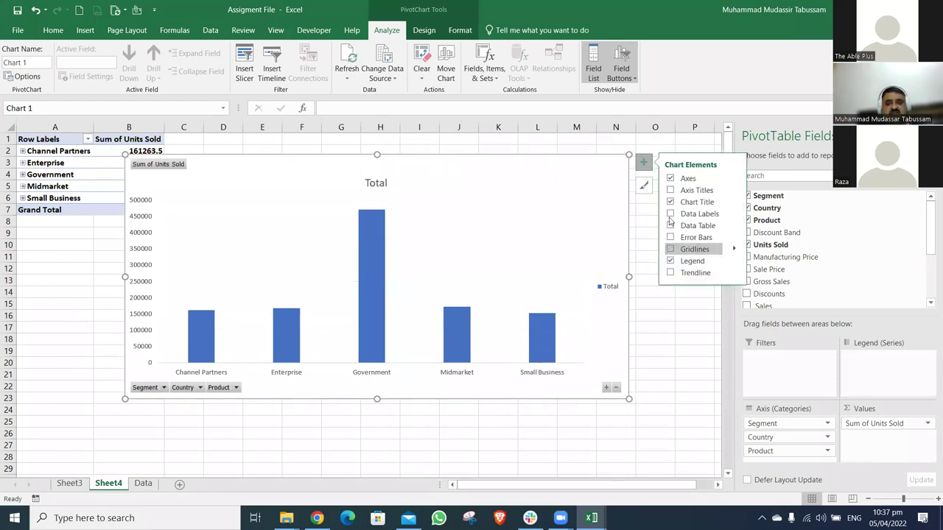
click(671, 216)
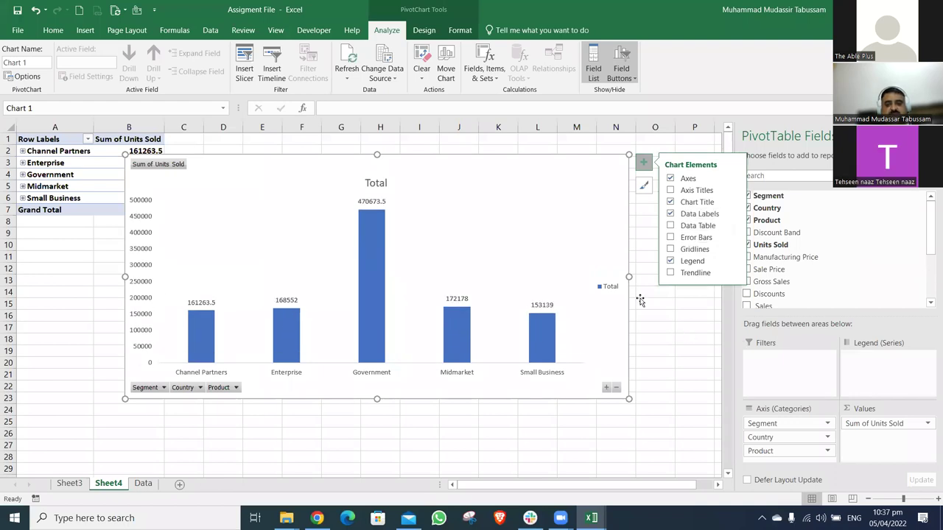
click(694, 327)
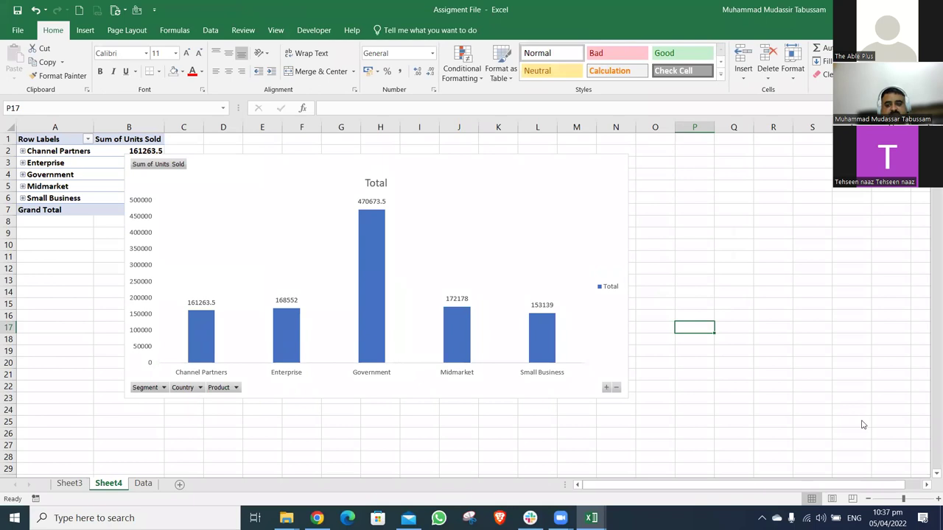
click(364, 255)
click(928, 423)
click(811, 410)
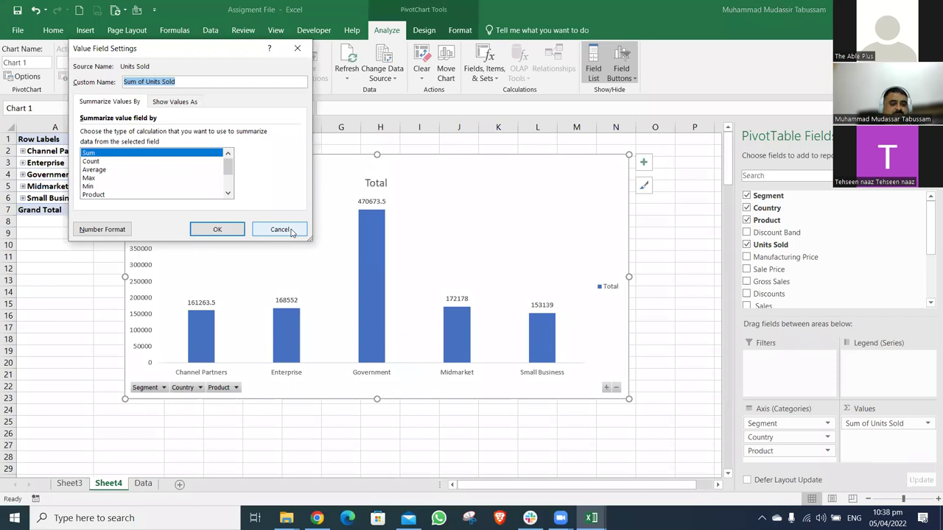
click(280, 229)
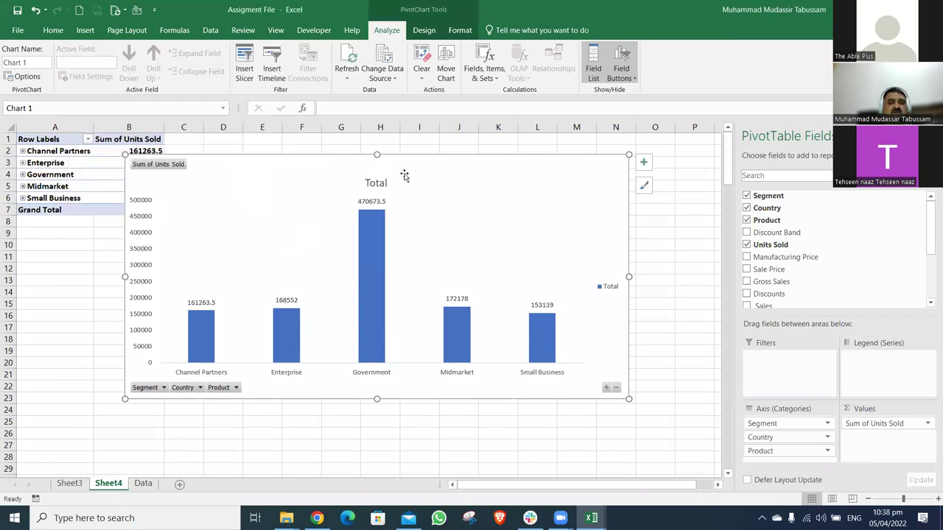
Delete the PivotChart and permanently remove the worksheets Sheet3 and Sheet4 from the workbook
key(Delete)
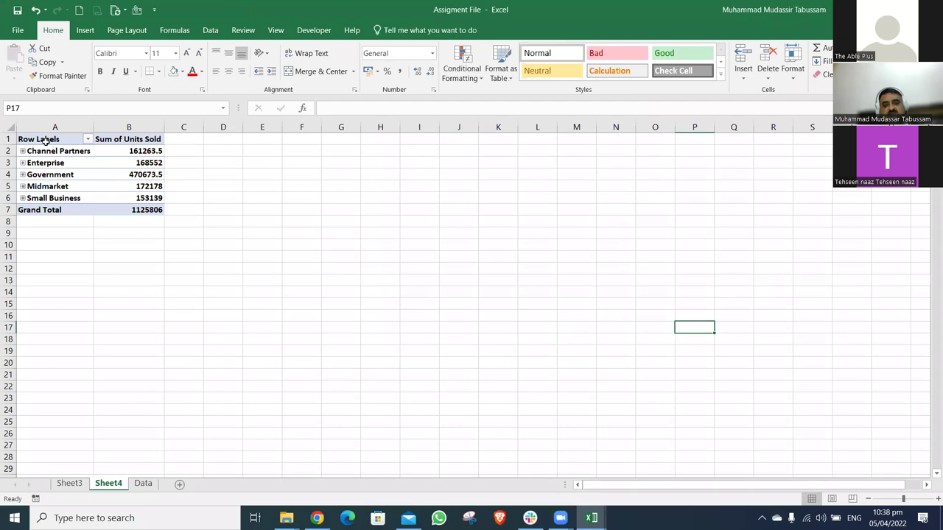
click(70, 484)
right_click(71, 484)
click(95, 355)
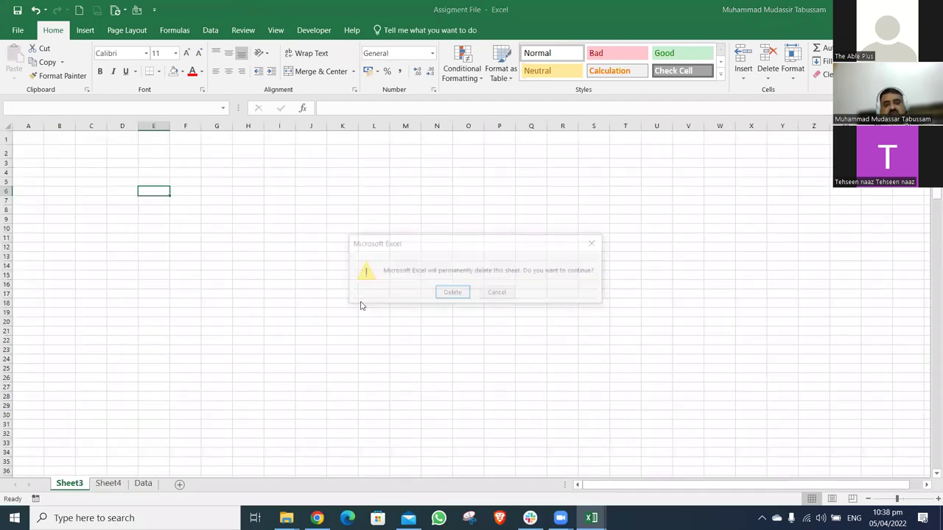
click(451, 293)
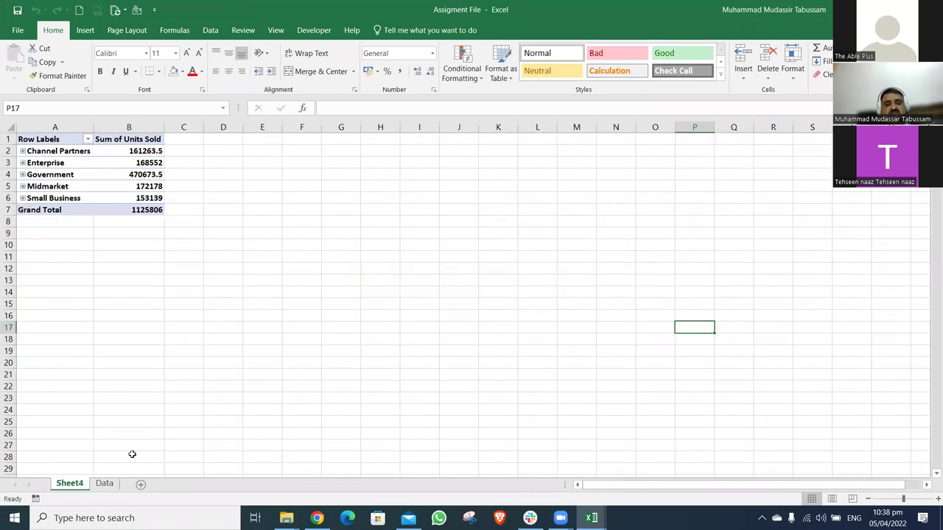
right_click(83, 479)
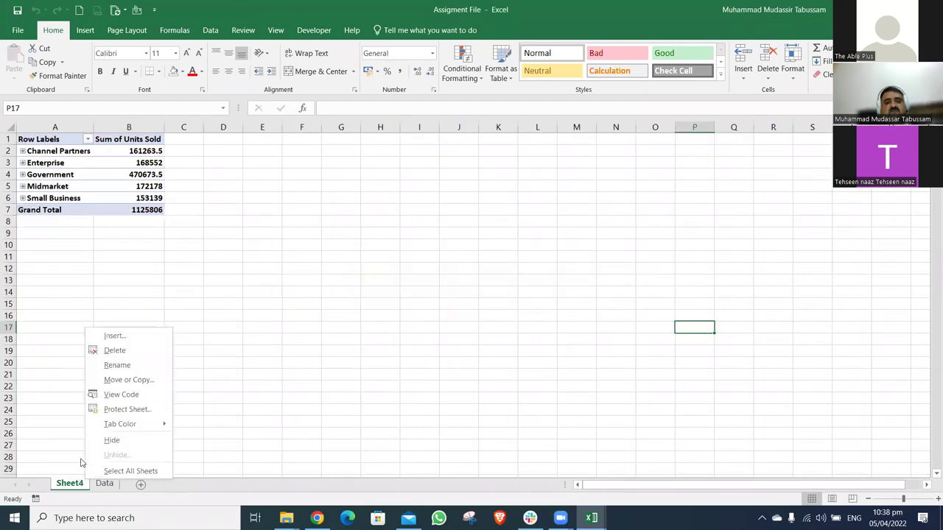
click(115, 351)
click(452, 291)
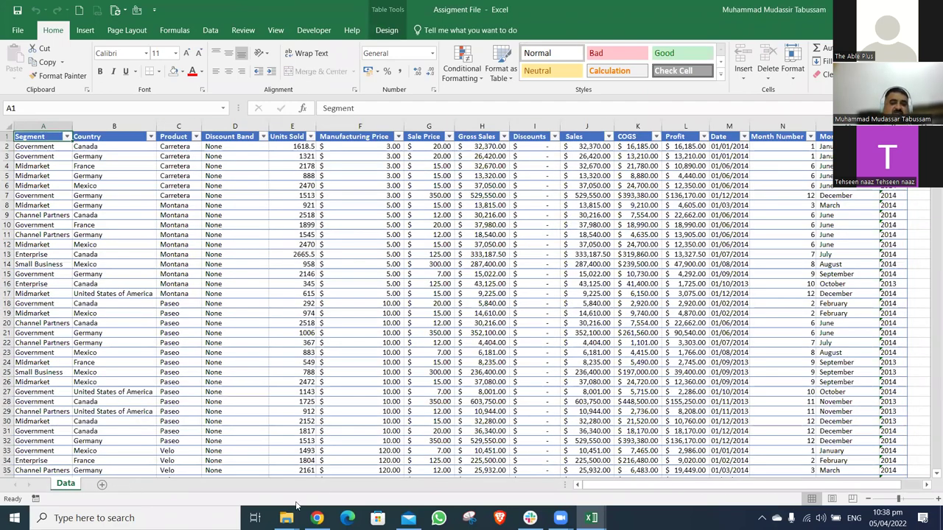
Select the data table, switch to the other open working file and unhide its Chart sheet
key(ctrl+shift+End)
key(alt+Tab)
click(181, 137)
key(alt+Tab)
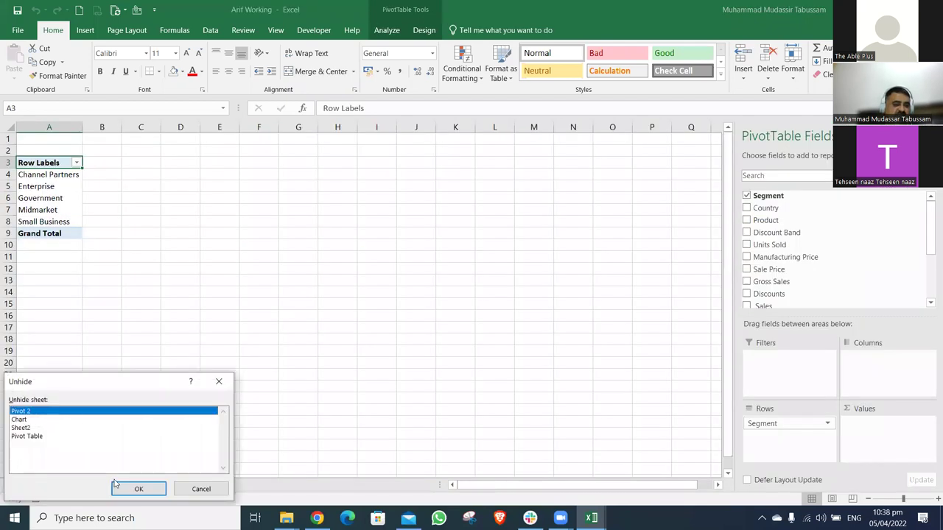
click(38, 419)
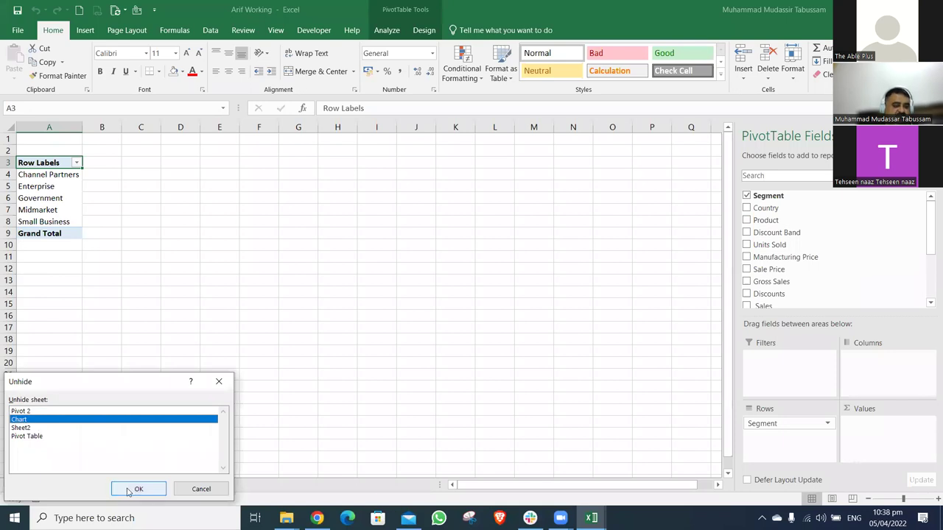
key(Return)
right_click(77, 485)
key(Escape)
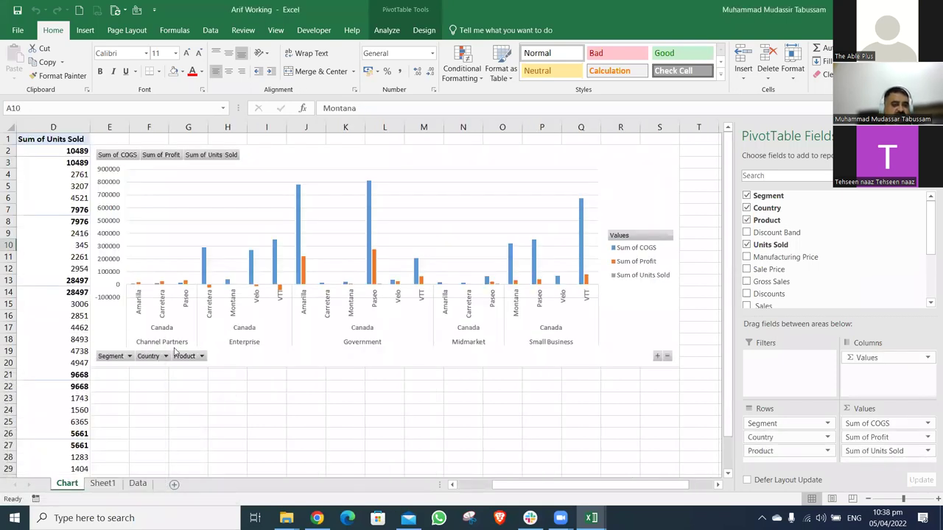
Move the PivotChart on the Chart sheet so it spans about columns F to T and rows 1 to 20
click(129, 357)
click(150, 269)
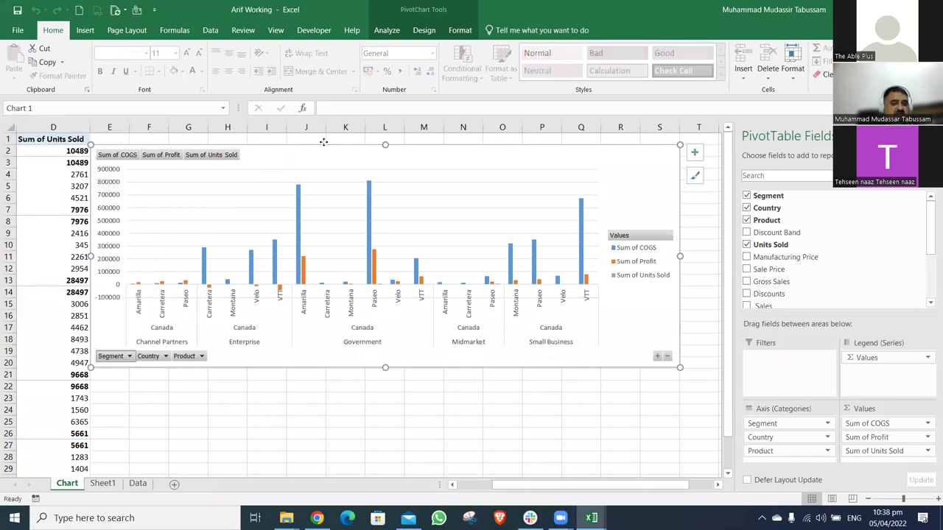
drag(319, 143, 353, 136)
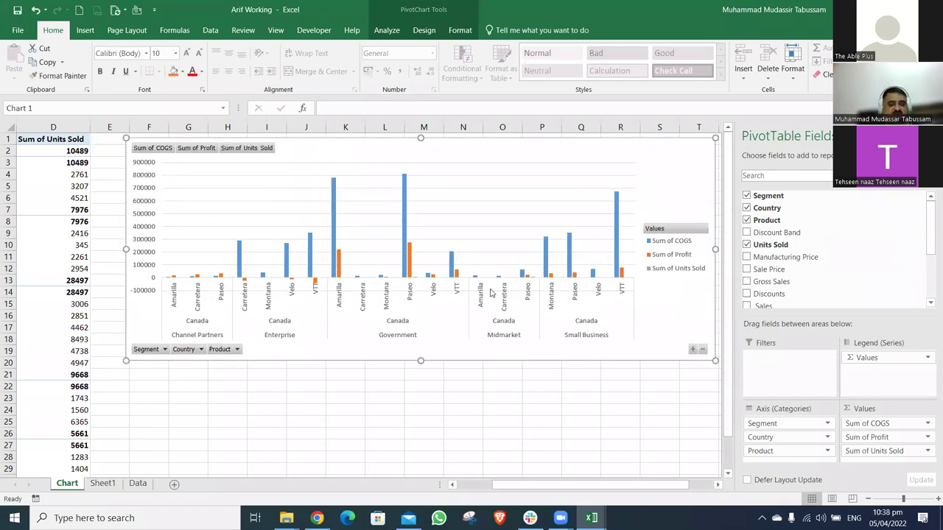
Return to the Assigment File workbook and insert a PivotChart on a new worksheet from the financials table
key(alt+Tab)
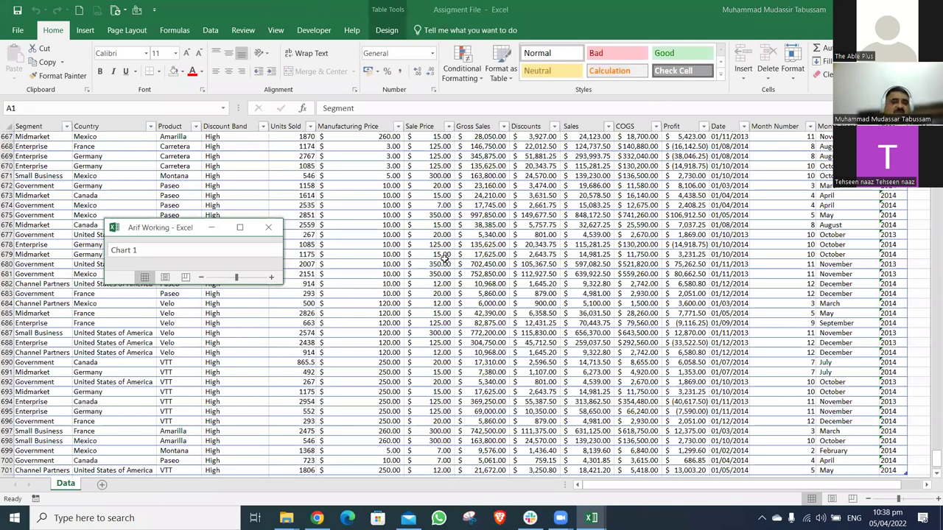
scroll(472, 294, down, 1)
click(85, 30)
key(Return)
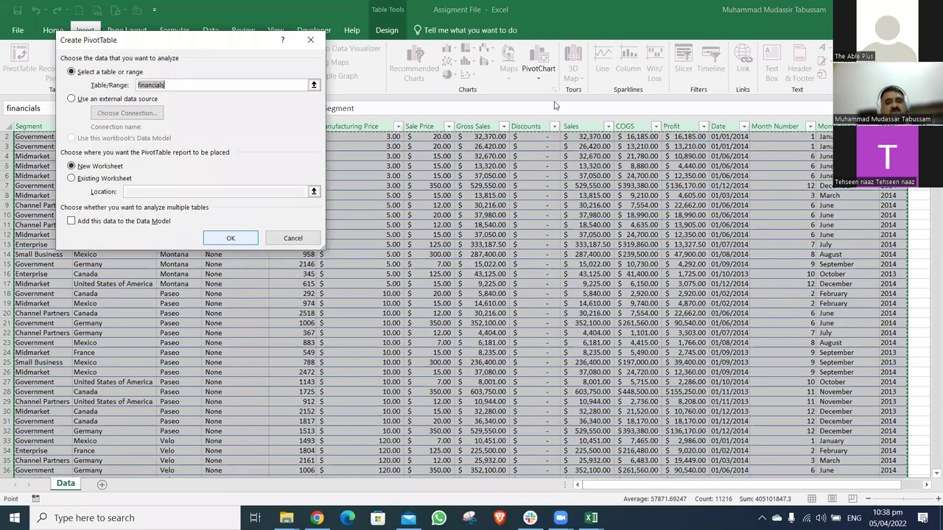
key(Escape)
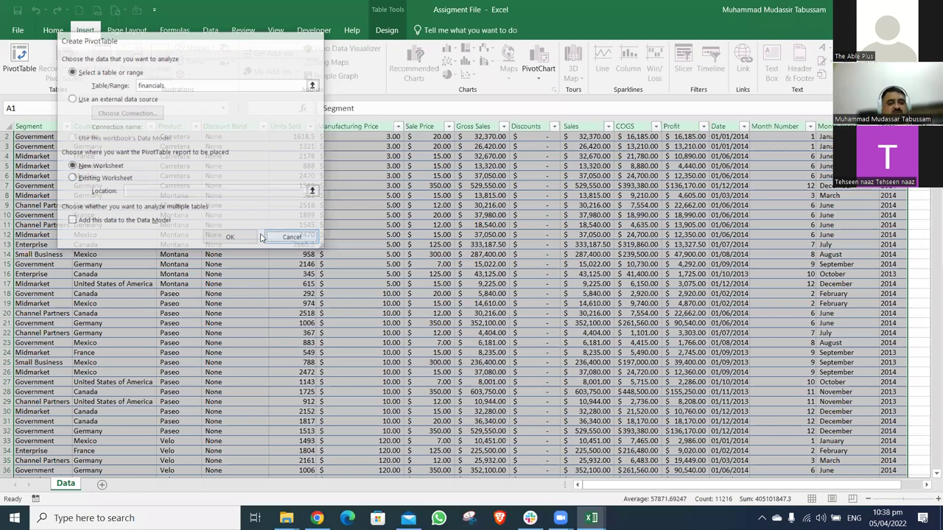
click(539, 74)
click(545, 91)
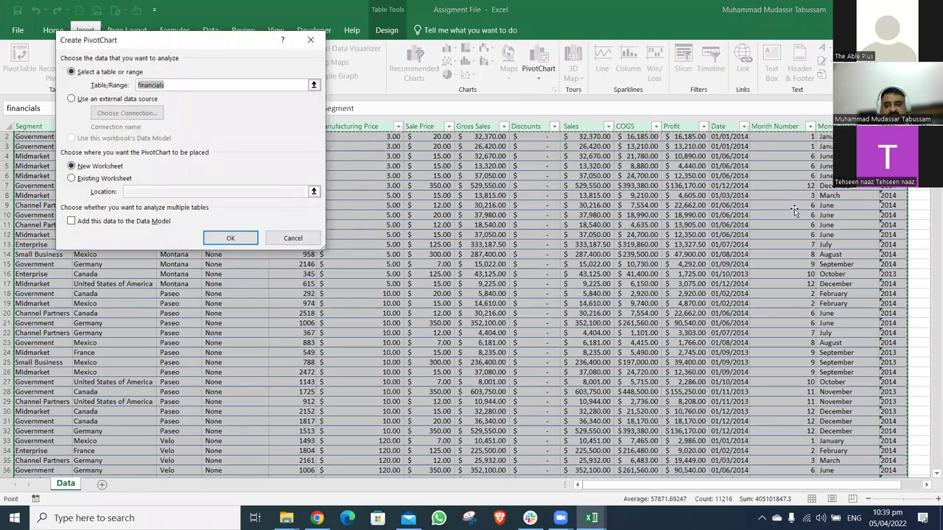
key(Return)
Add Segment and Country as the new PivotChart's axis categories
drag(801, 438, 801, 438)
drag(766, 207, 796, 439)
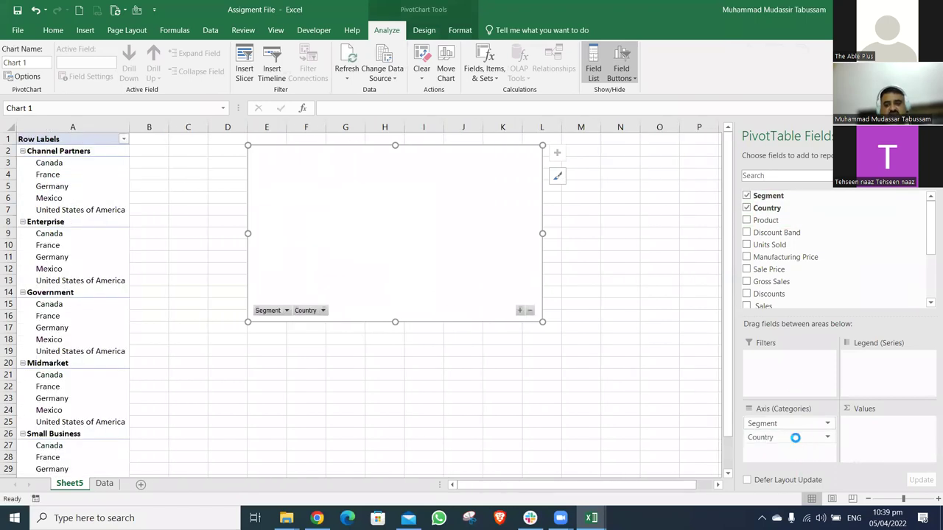
Add Product to the pivot chart's axis categories and Units Sold to its values
click(766, 220)
drag(775, 237, 626, 322)
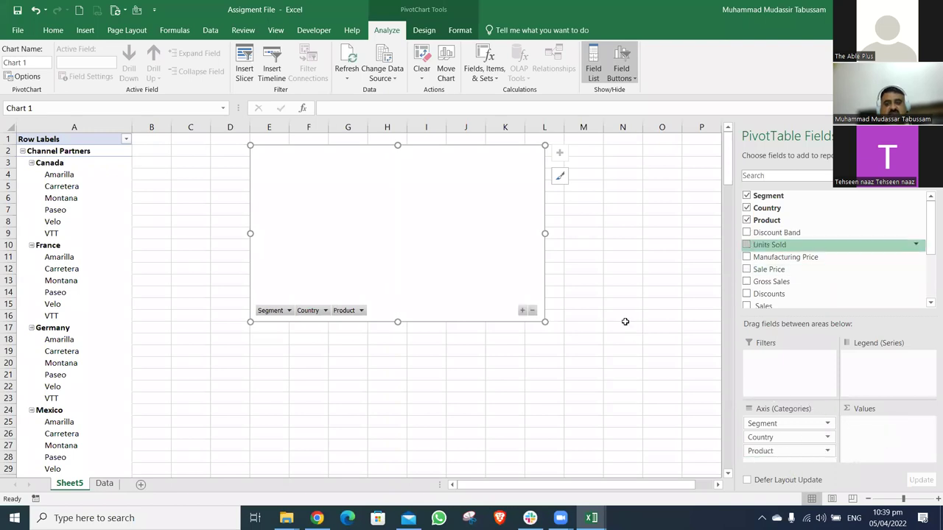
drag(784, 246, 874, 428)
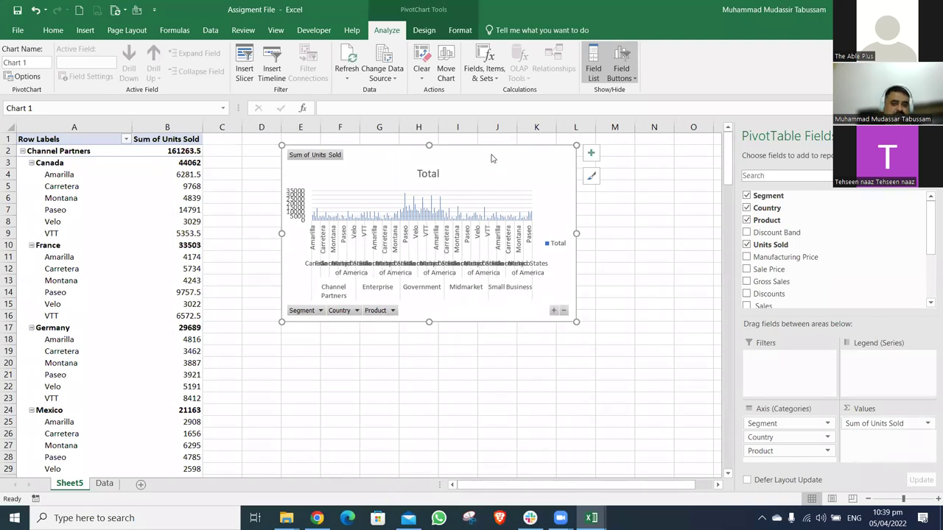
Move and enlarge the pivot chart over the pivot table so it spans about columns A to N and rows 2 to 22
drag(489, 158, 429, 153)
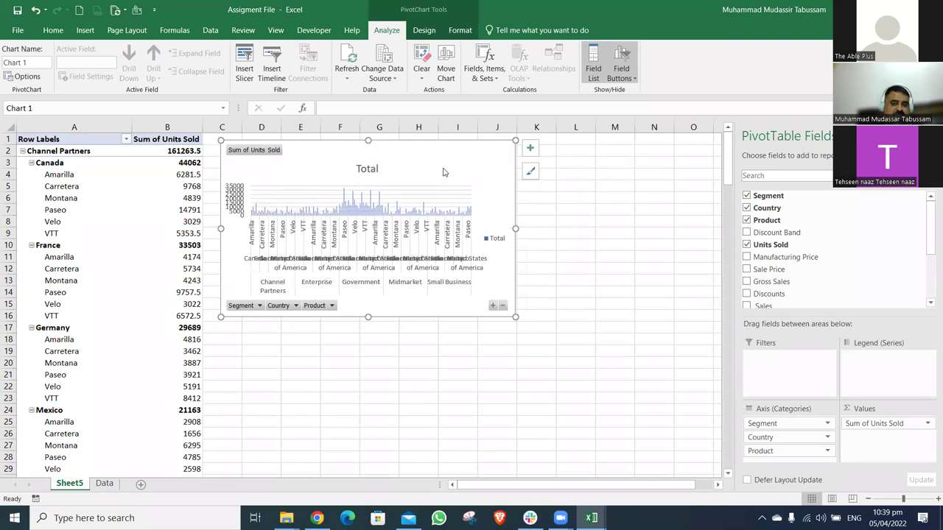
drag(516, 228, 709, 228)
drag(465, 316, 470, 363)
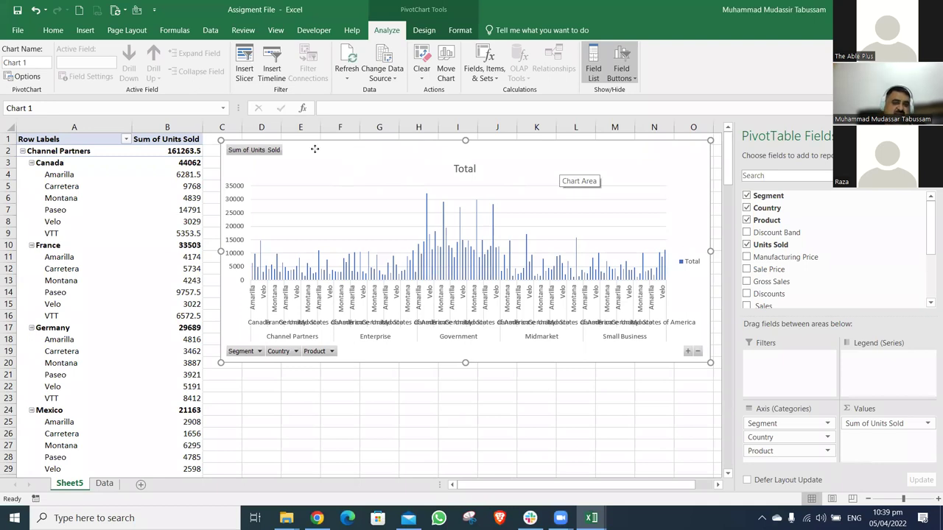
drag(694, 268, 500, 264)
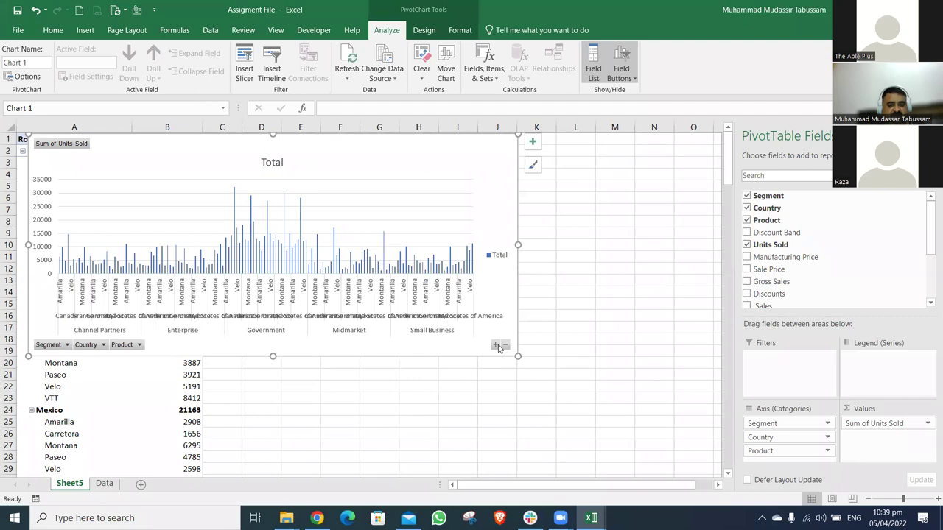
drag(518, 242, 649, 243)
drag(347, 370, 358, 381)
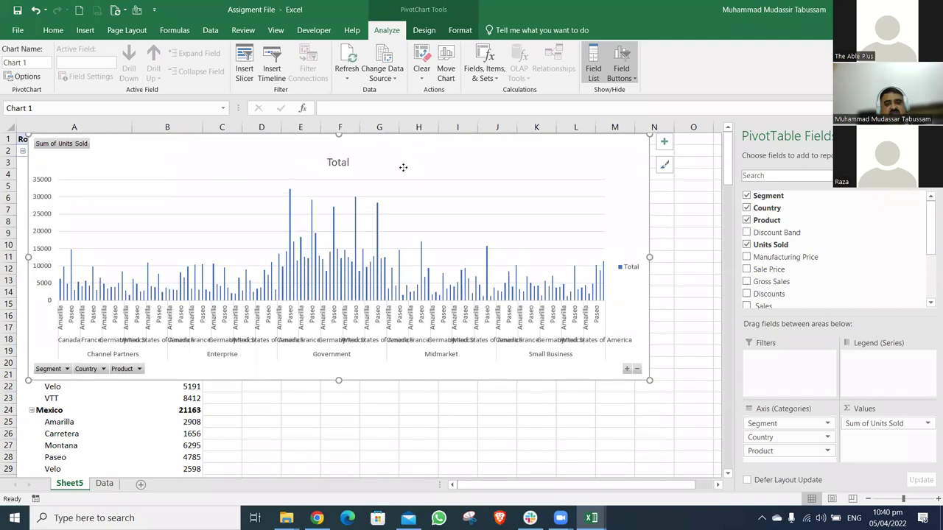
drag(409, 173, 421, 190)
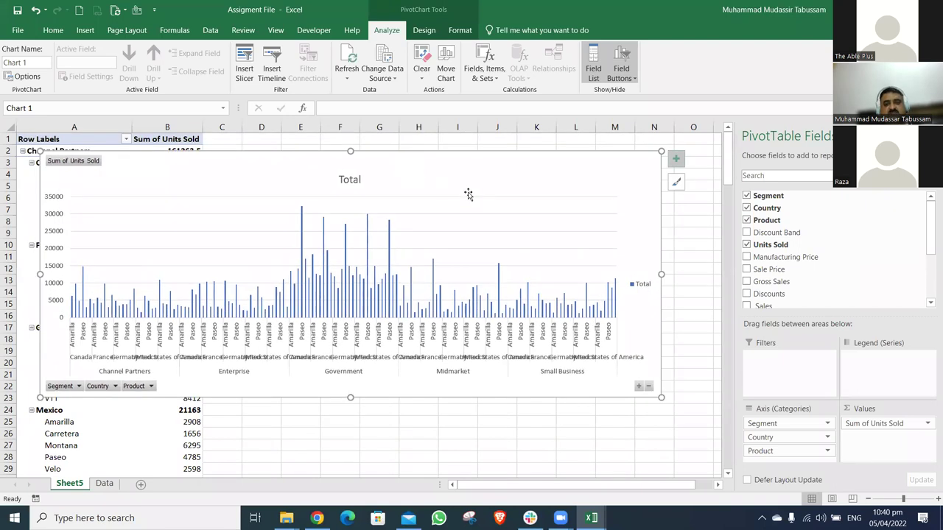
Remove the gridlines and chart title from the pivot chart and turn on its data labels
click(677, 160)
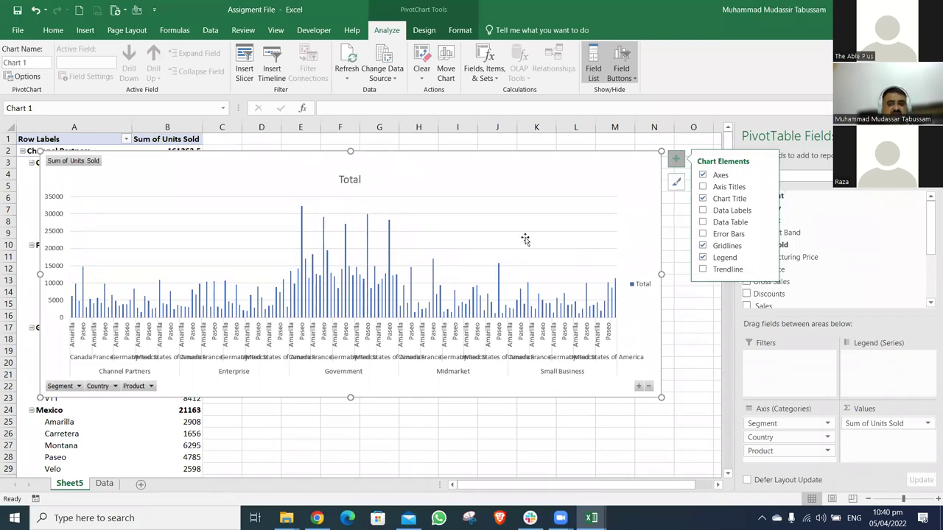
click(451, 197)
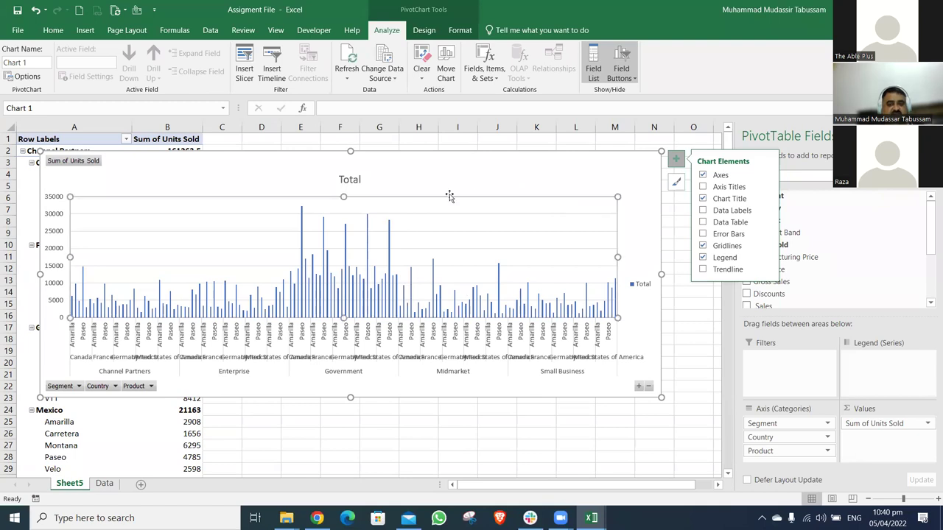
click(563, 213)
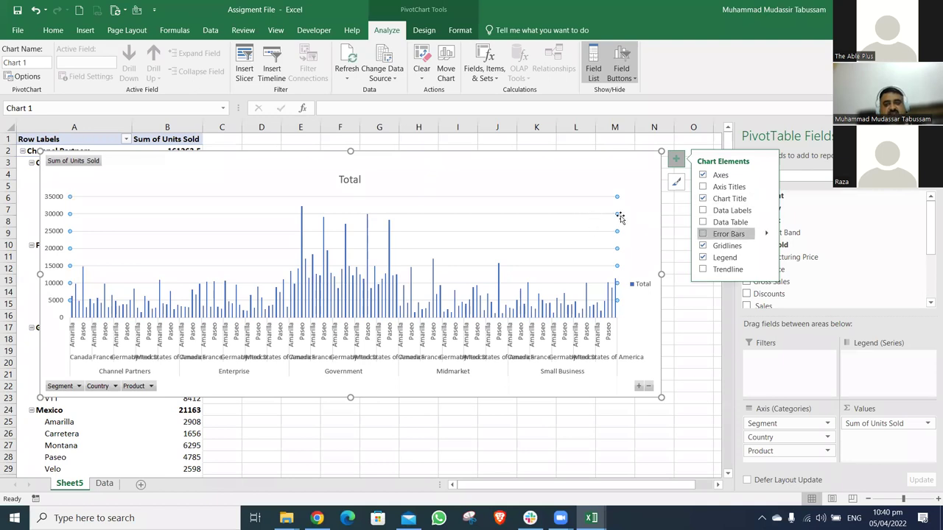
key(Delete)
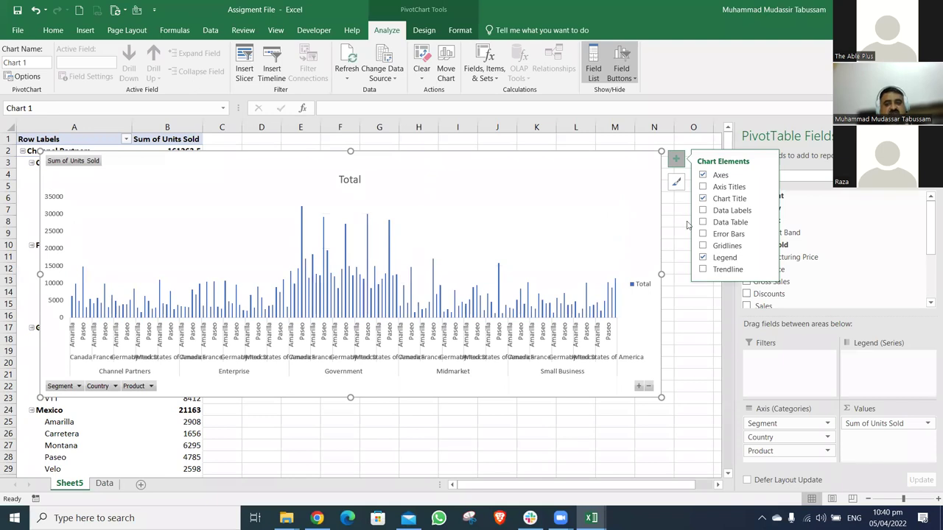
click(703, 199)
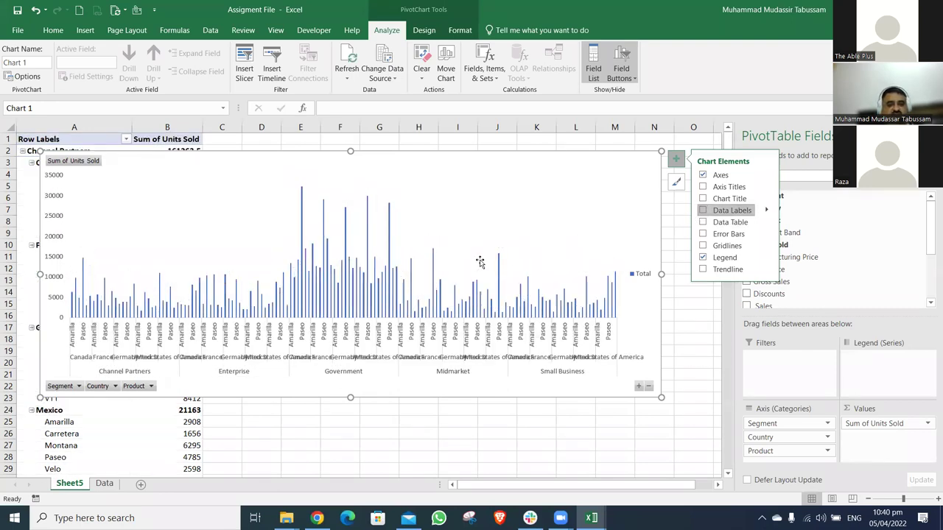
Format the Sum of Units Sold values as Number with a thousands separator and no decimals
click(853, 424)
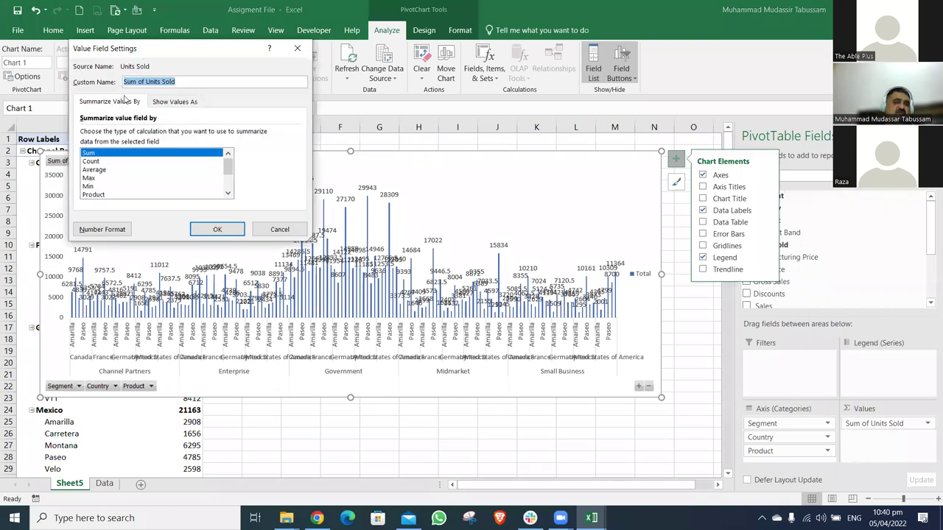
key(alt+n)
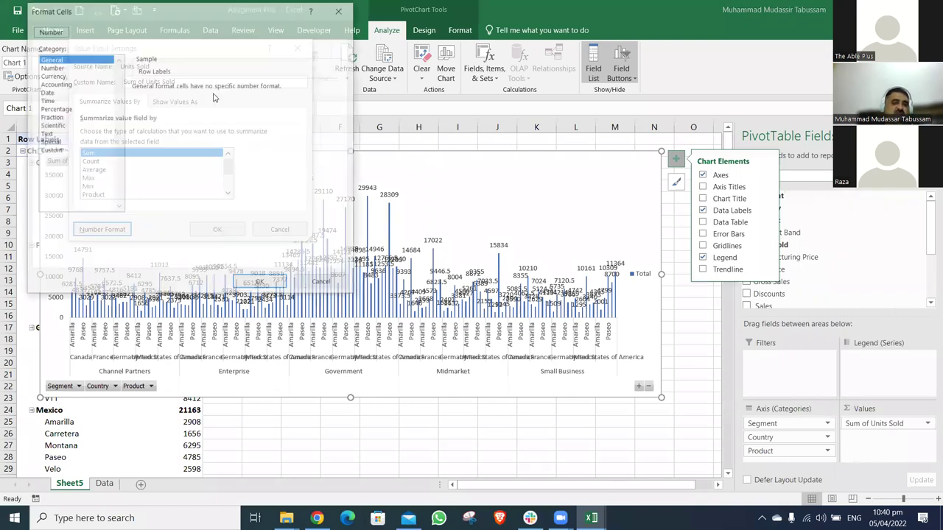
key(Down)
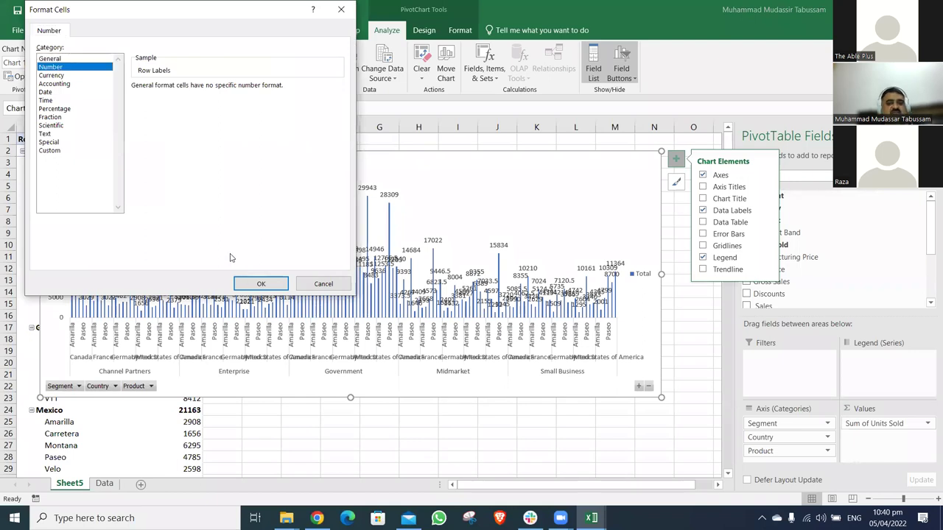
key(Return)
click(220, 229)
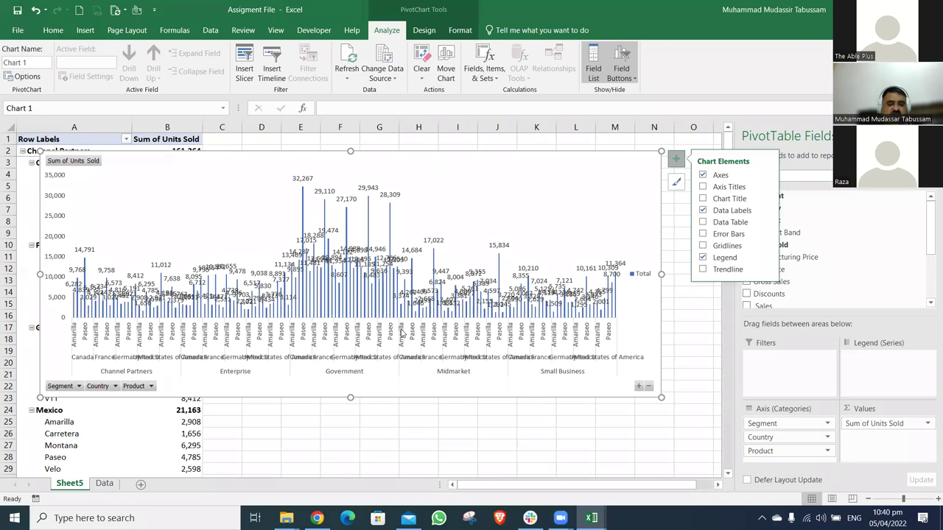
Collapse the pivot chart to country level and resize it to be taller and narrower, clear of the pivot table
drag(358, 398, 368, 464)
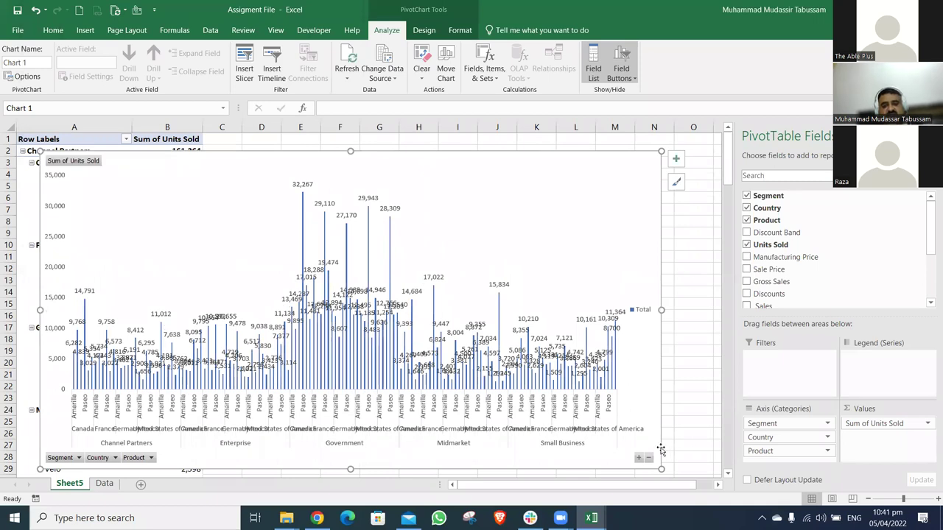
drag(661, 449, 668, 437)
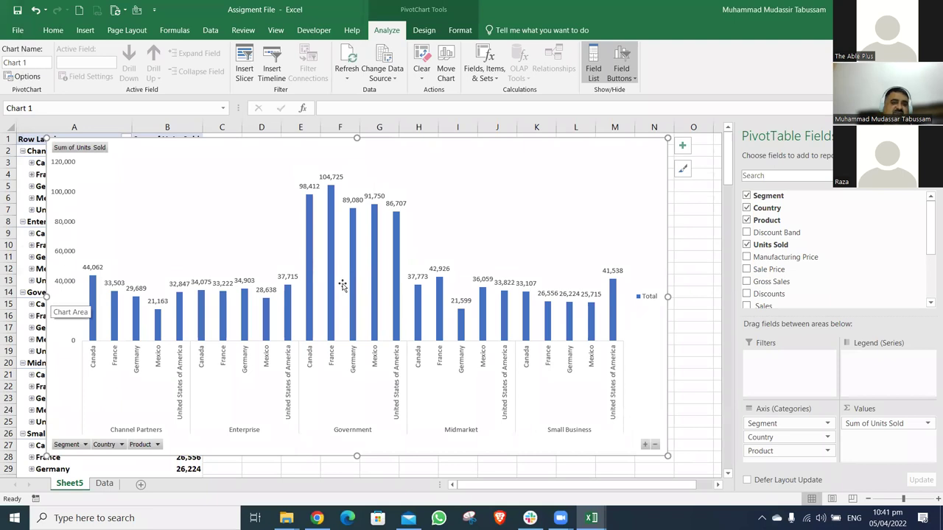
drag(45, 297, 341, 296)
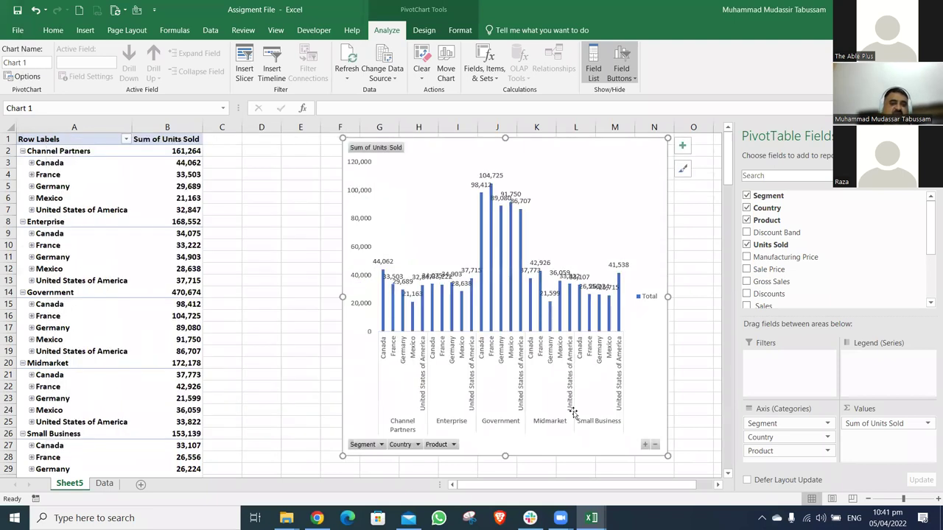
Expand the pivot chart to product level and collapse it back through country to segment level
click(645, 444)
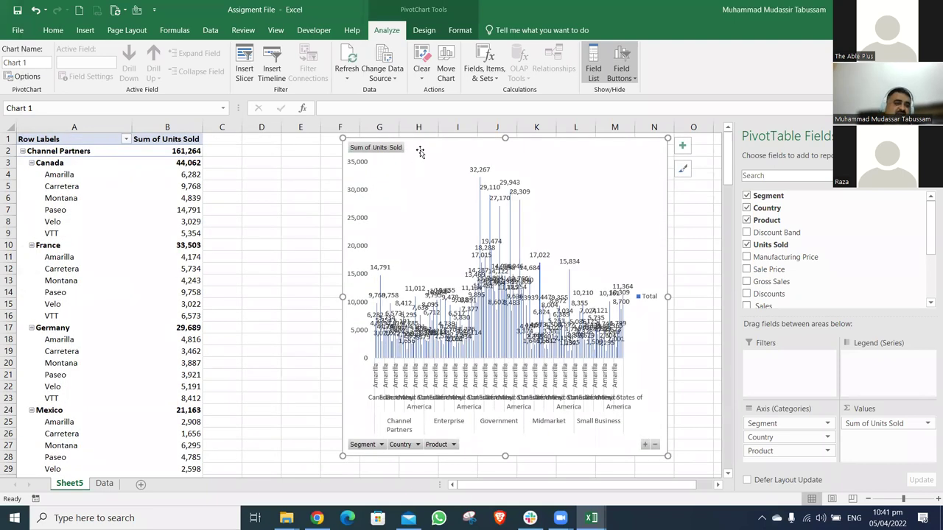
drag(421, 149, 433, 146)
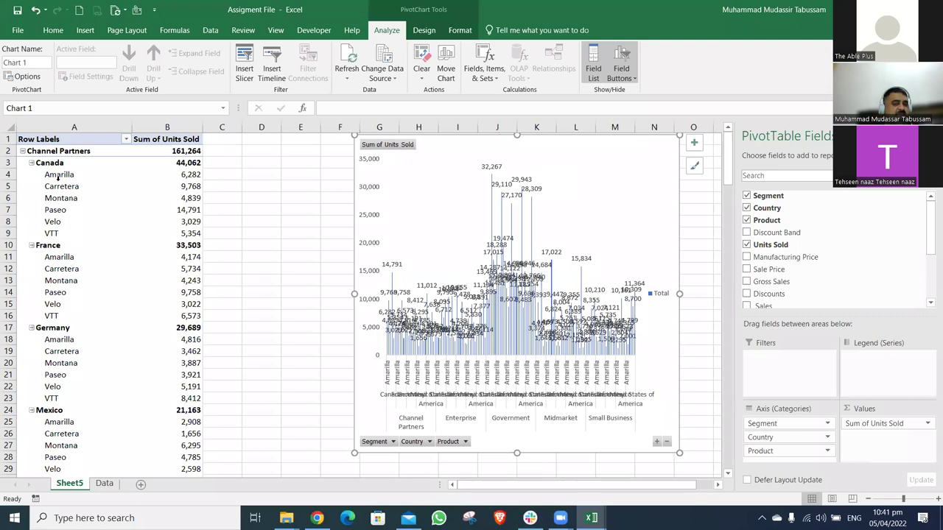
click(668, 445)
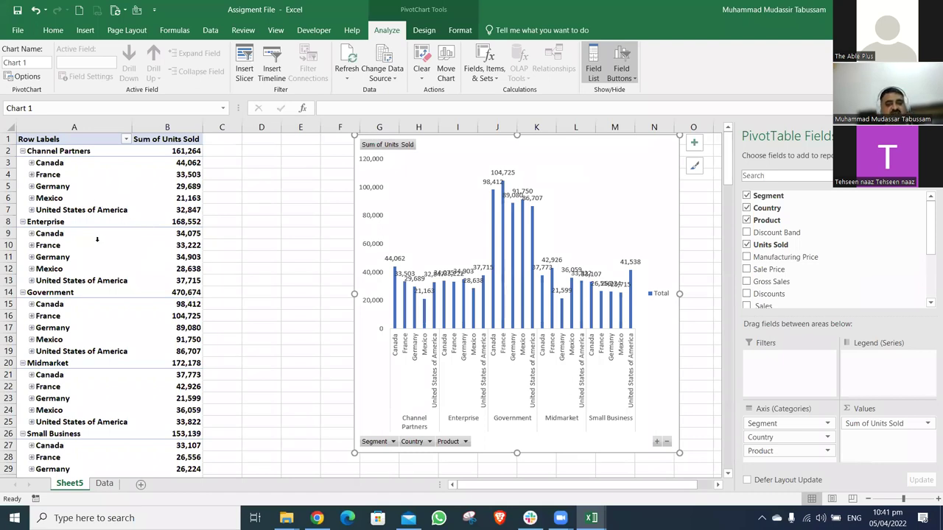
click(666, 441)
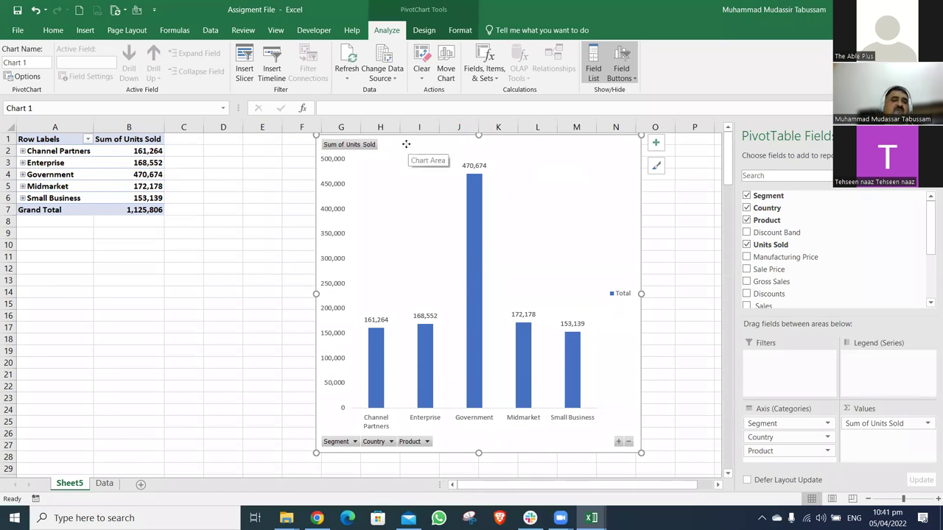
Move the segment-level chart over the pivot table and resize it to be wider and shorter, about columns A to N
drag(194, 144, 118, 140)
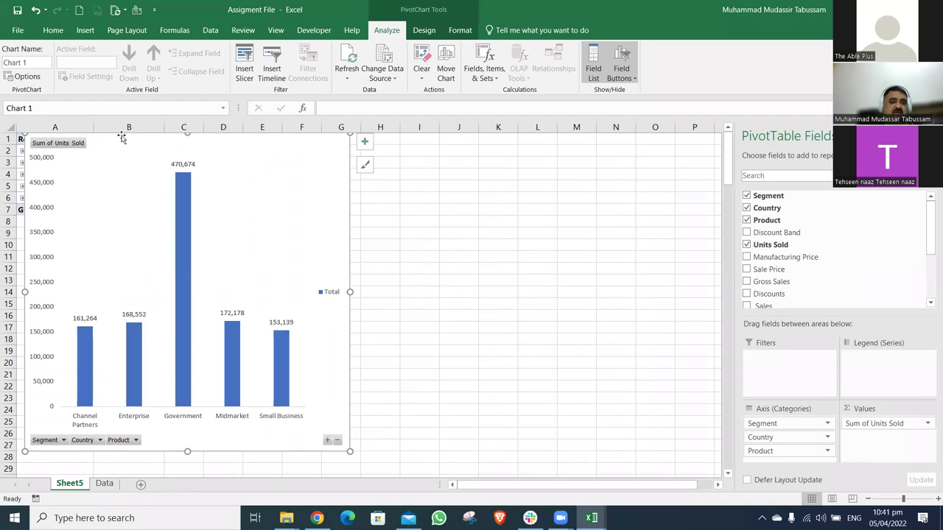
drag(361, 293, 689, 289)
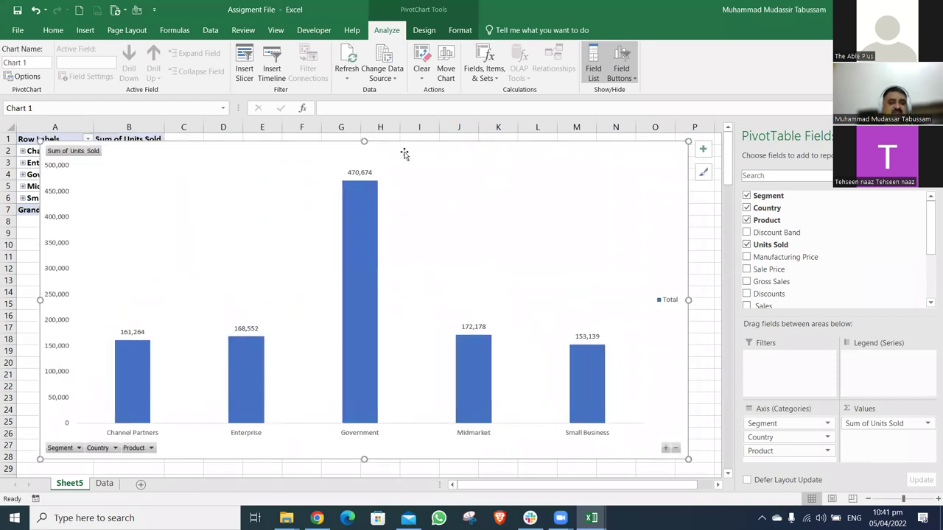
drag(384, 157, 414, 195)
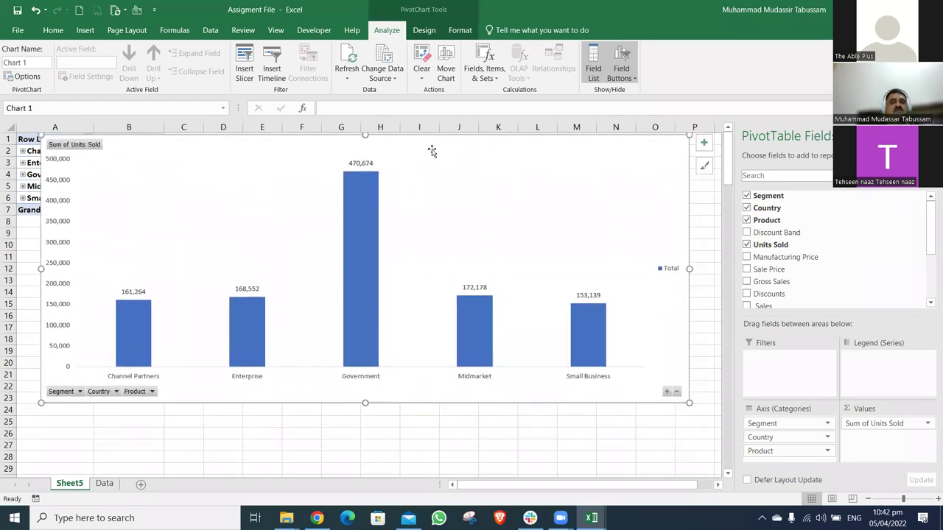
mouse_move(657, 263)
mouse_down()
mouse_move(668, 266)
mouse_move(645, 268)
mouse_up()
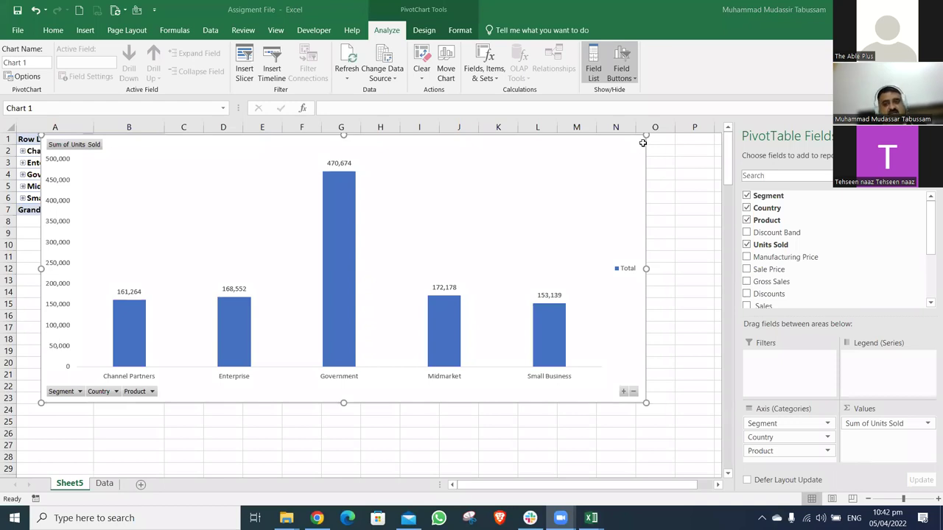
mouse_move(656, 140)
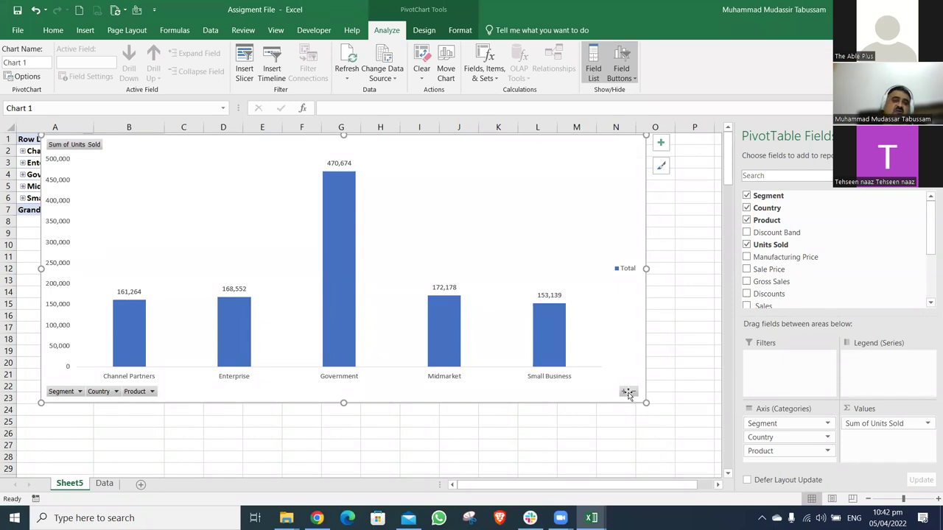
drag(476, 140, 466, 149)
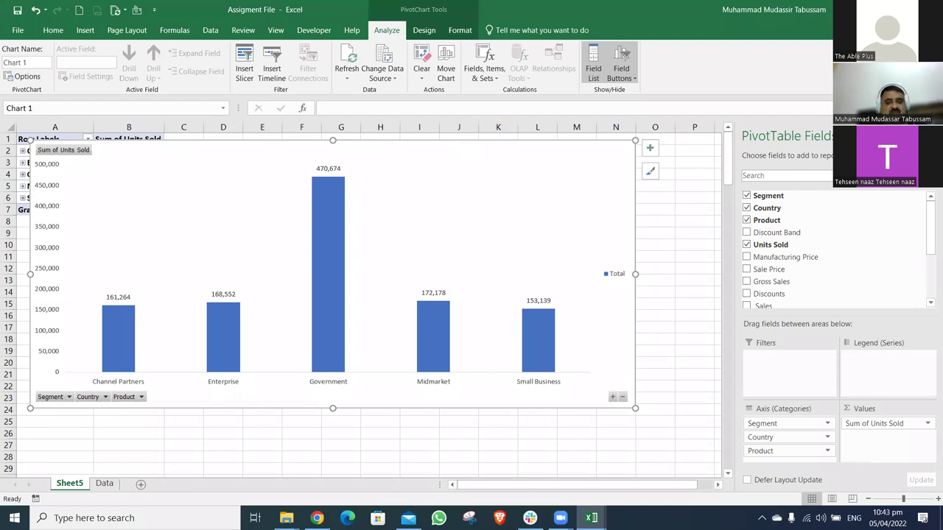
Close the PivotTable field list, enlarge the chart, and place it beside the pivot table starting at about column D
click(933, 136)
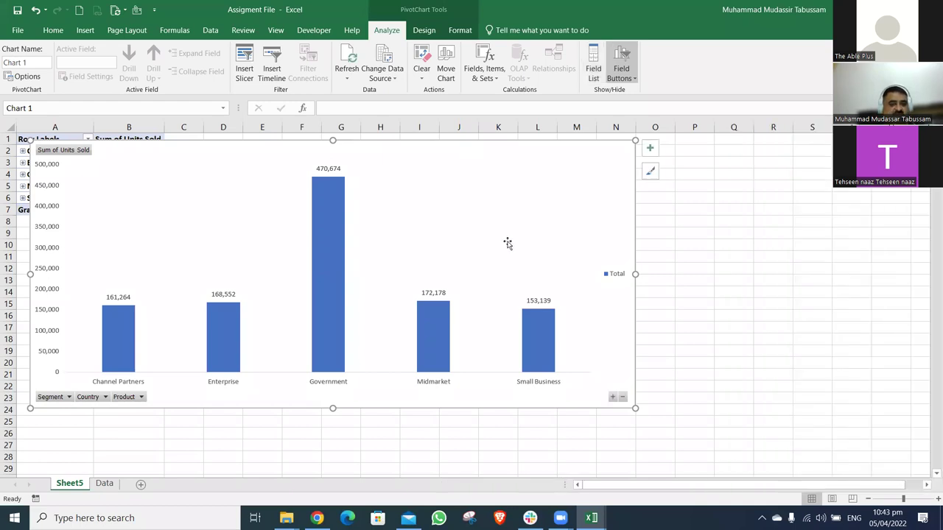
drag(389, 149, 378, 140)
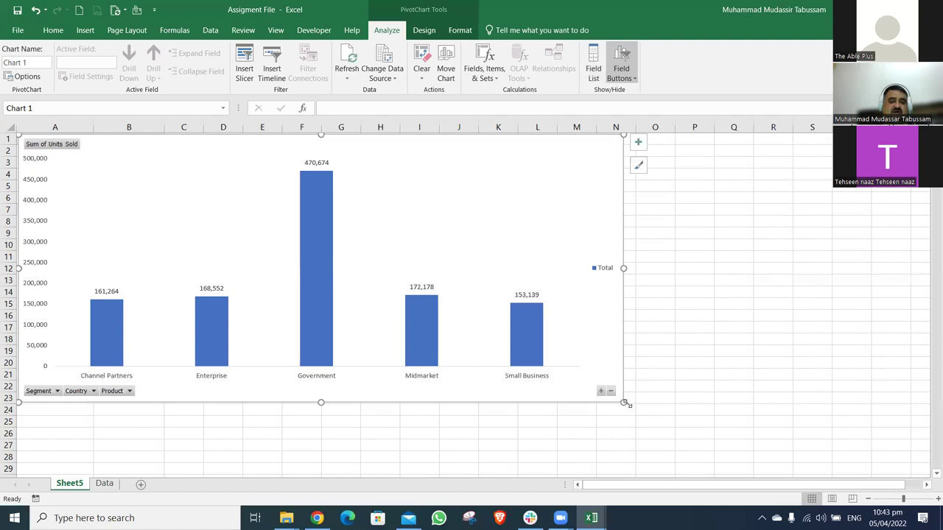
drag(624, 403, 701, 436)
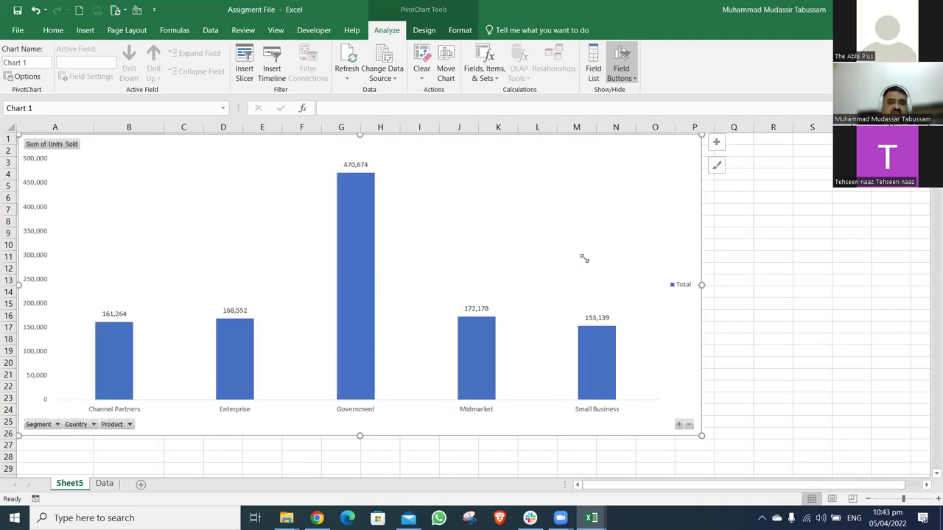
drag(361, 136, 368, 157)
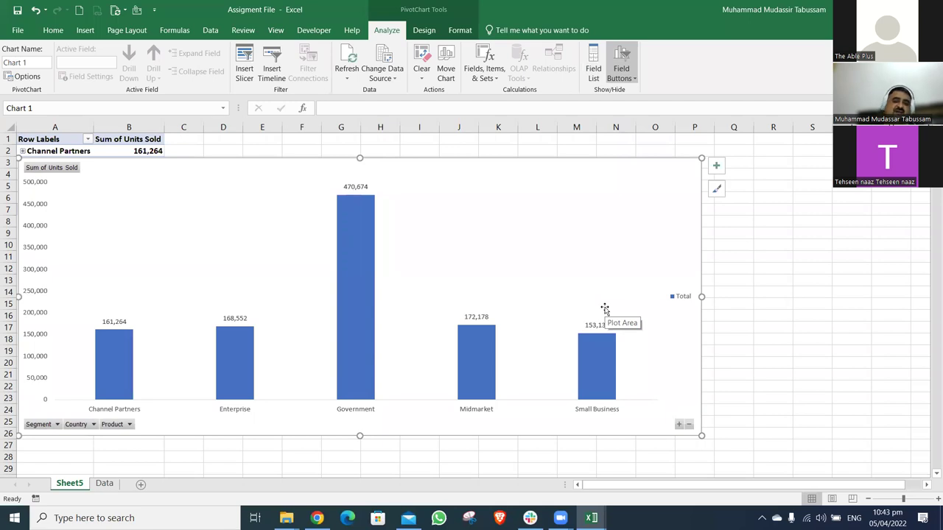
drag(505, 155, 512, 147)
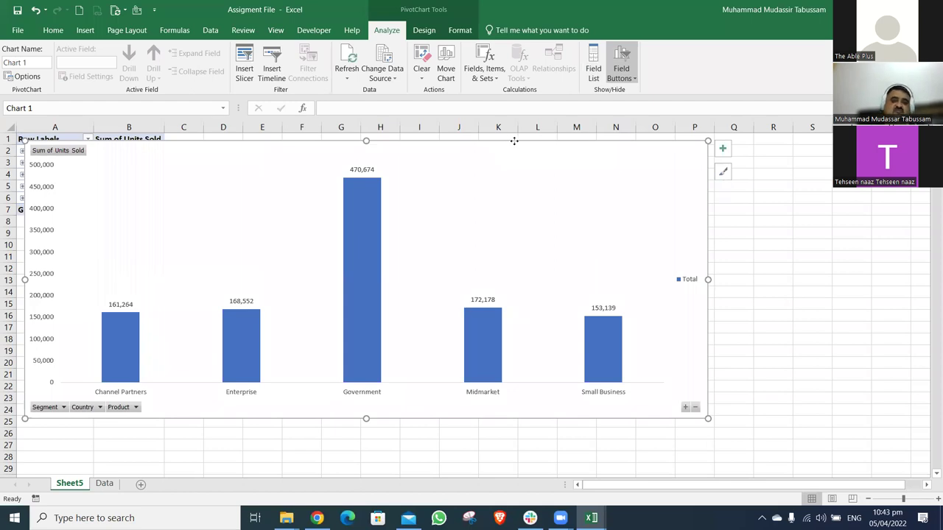
drag(561, 139, 679, 141)
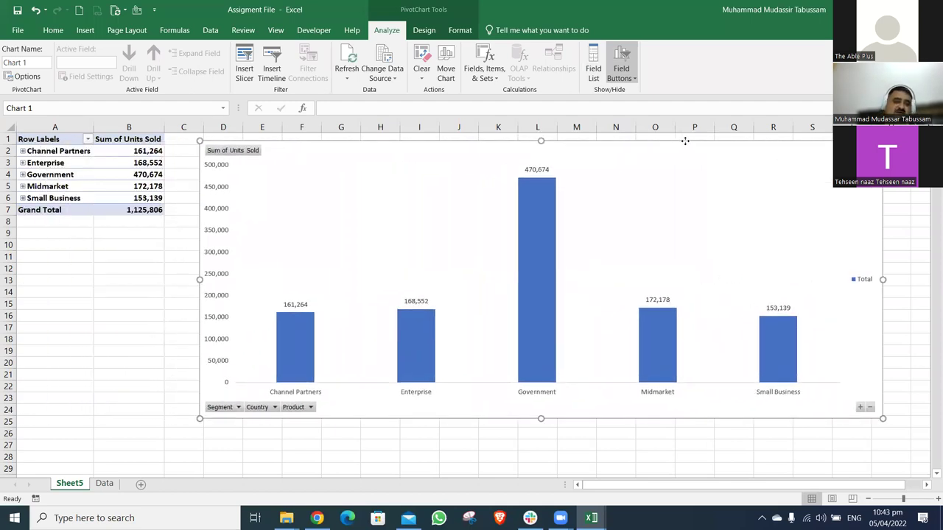
Sort the pivot table's segments by Sum of Units Sold from smallest to largest
right_click(150, 151)
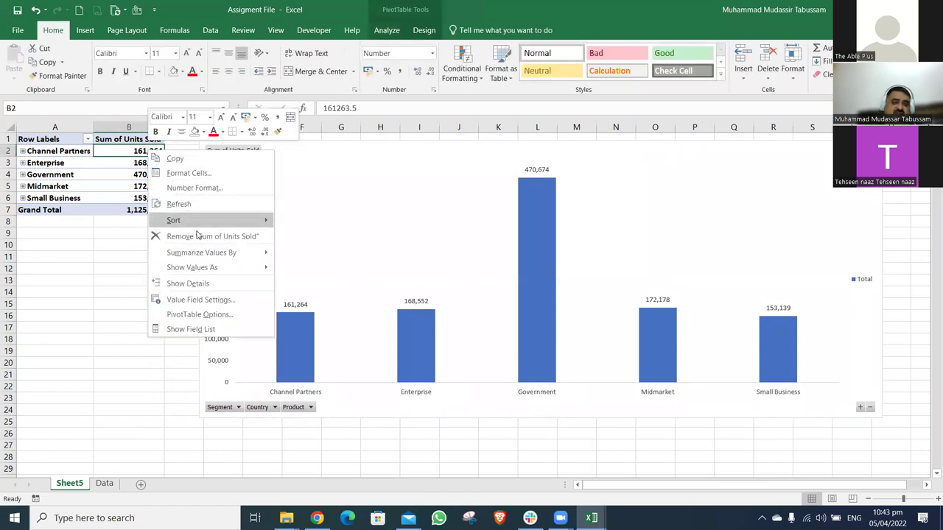
click(299, 221)
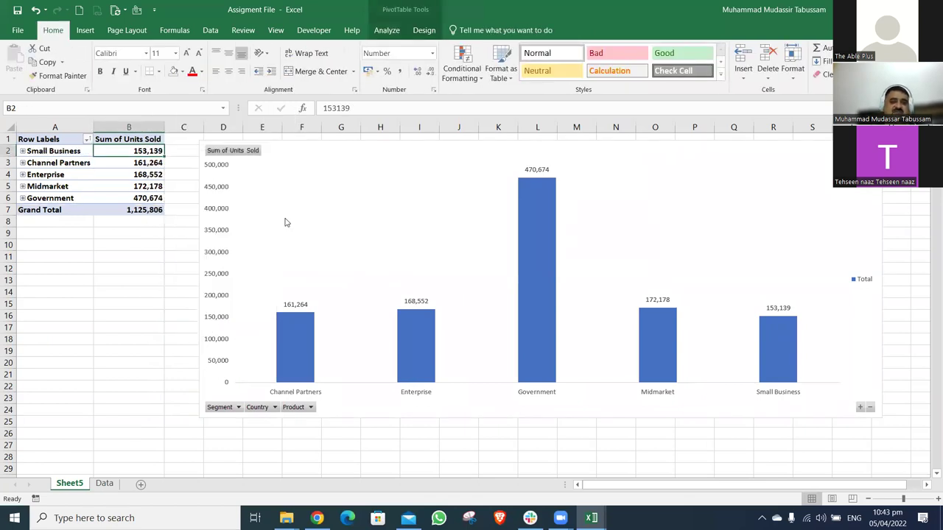
click(429, 143)
click(487, 184)
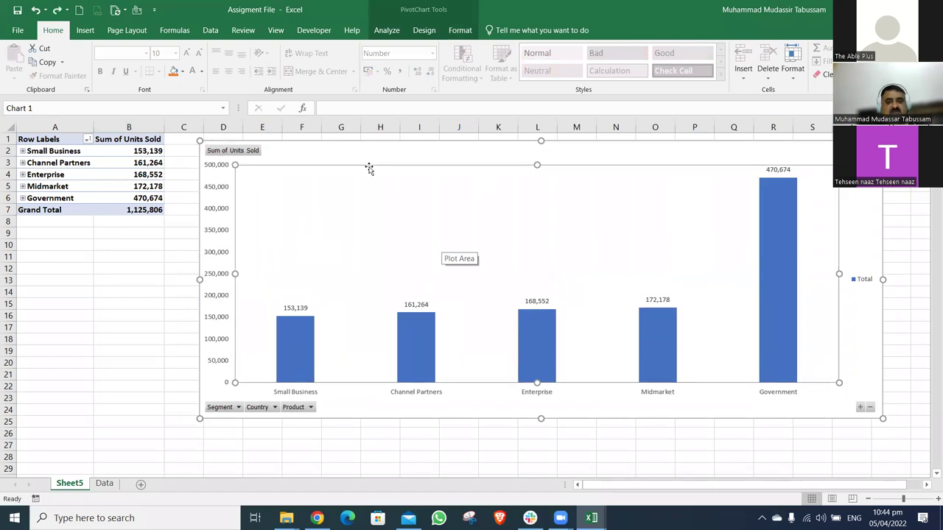
Move the pivot chart over the pivot table and delete the chart's Total legend
drag(473, 161, 325, 159)
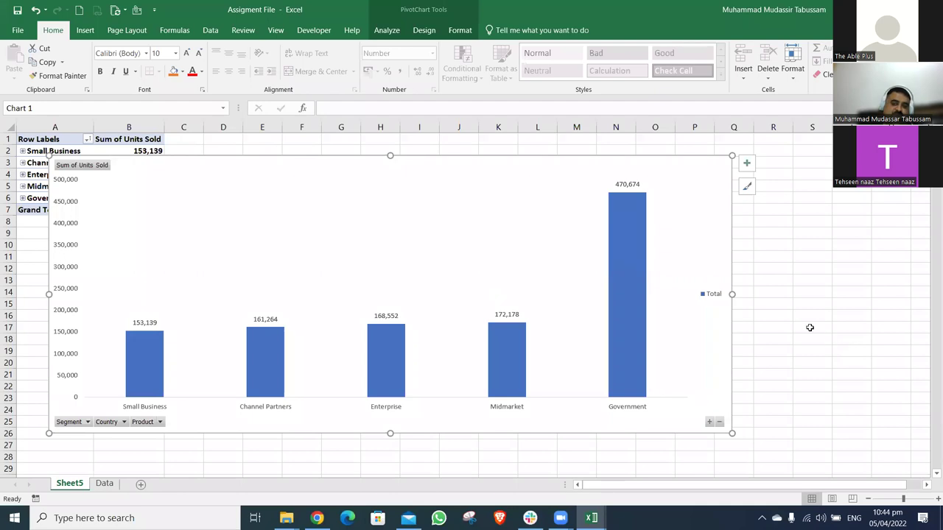
click(721, 295)
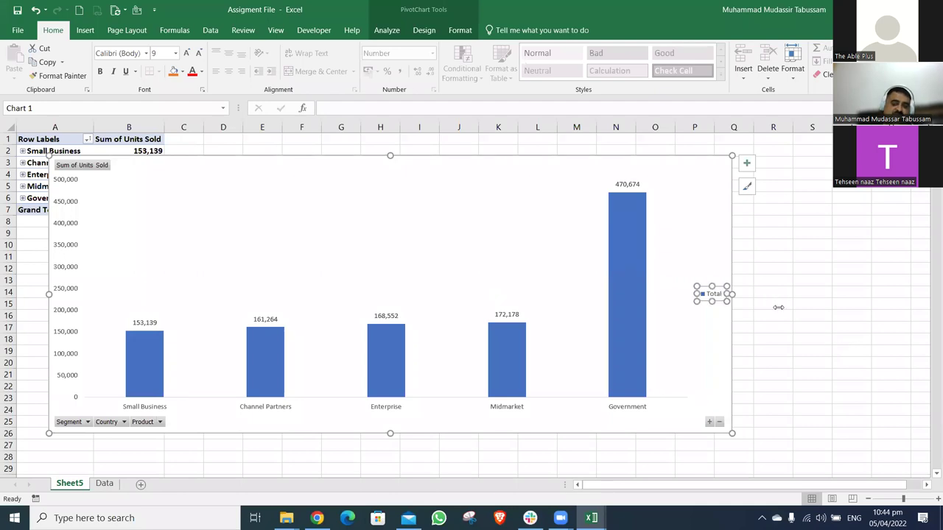
key(Delete)
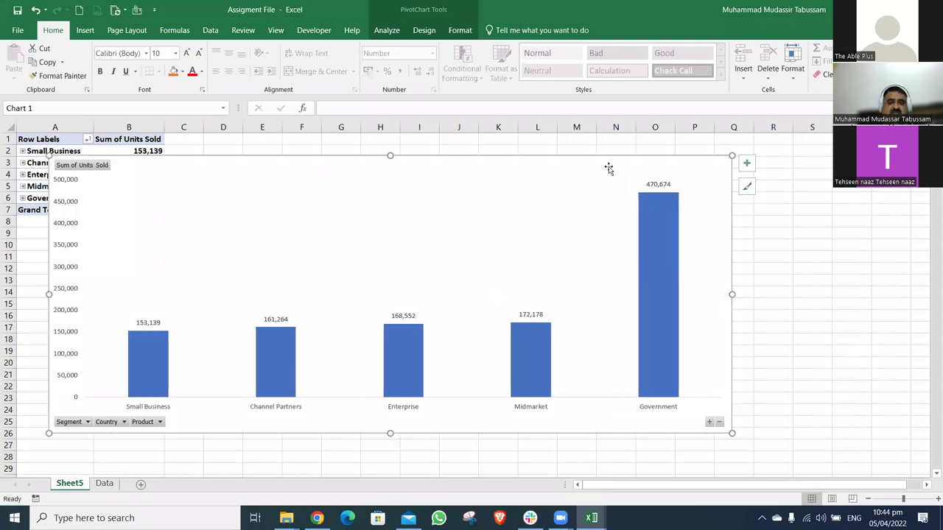
drag(604, 158, 576, 149)
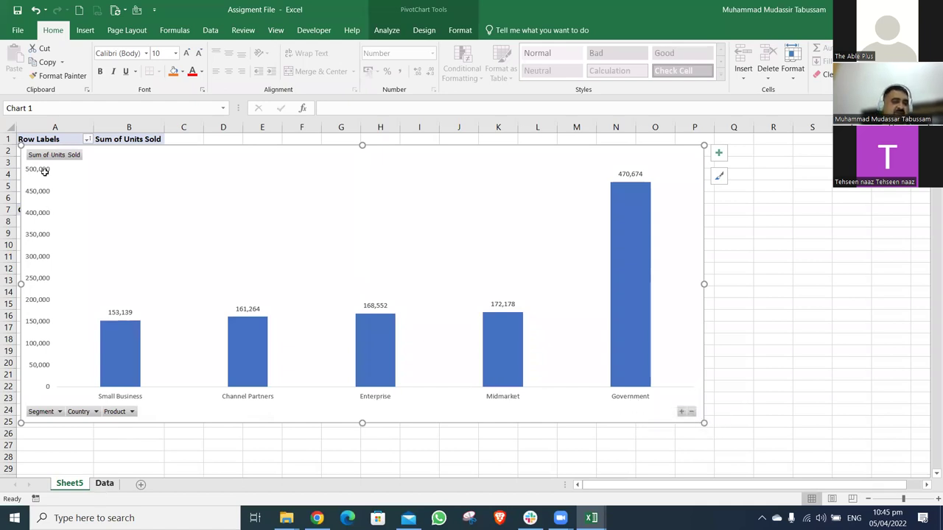
On the Data sheet, enlarge the Segment header in A1 to 28 points and widen column A to fit it
key(ctrl+Page_Down)
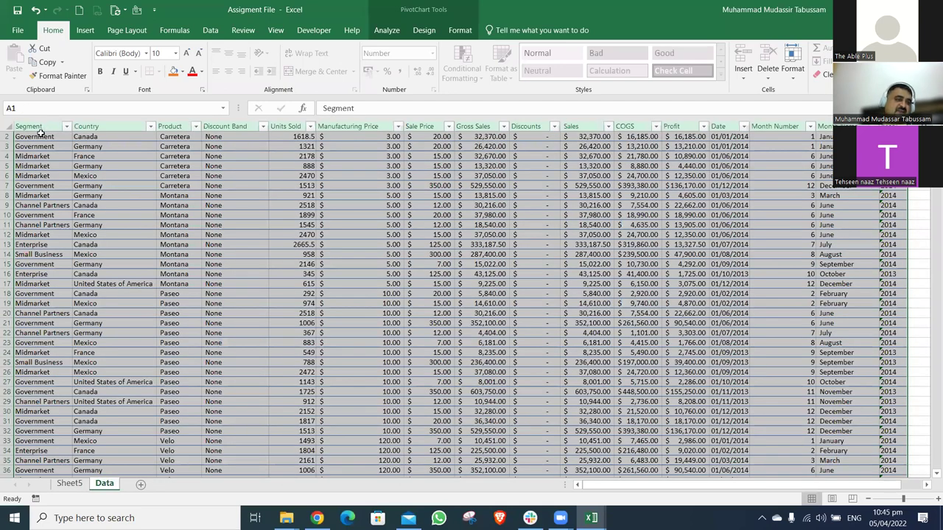
key(ctrl+Home)
click(187, 53)
click(187, 53)
click(186, 53)
click(187, 53)
click(187, 53)
click(186, 53)
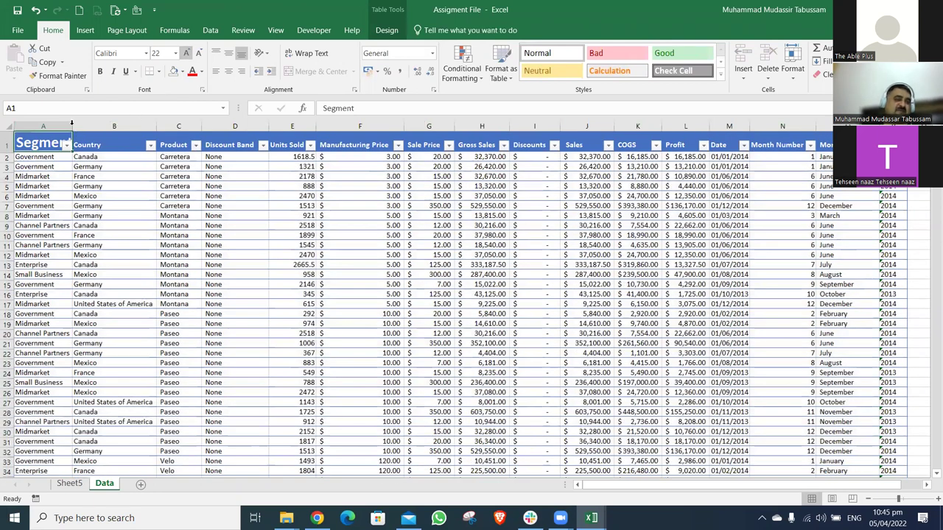
key(ctrl+shift+greater)
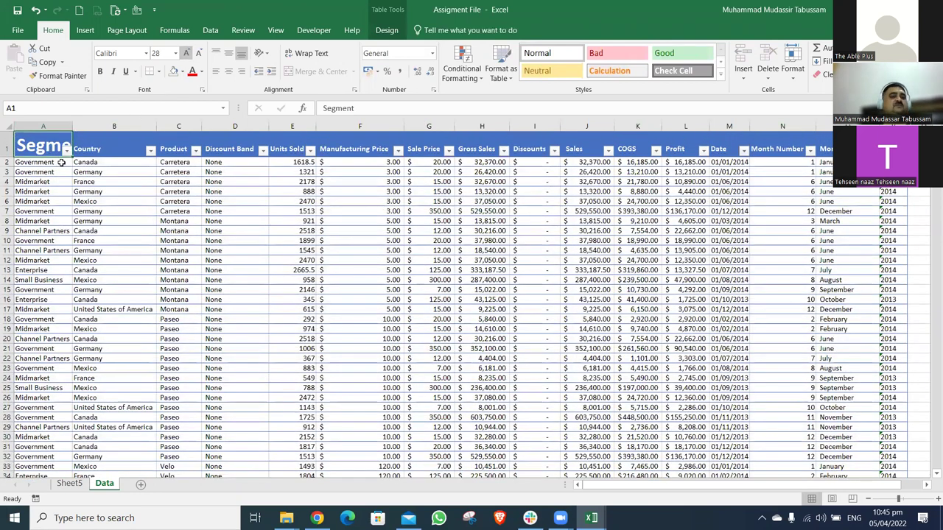
key(ctrl+shift+greater)
key(ctrl+shift+greater)
click(61, 163)
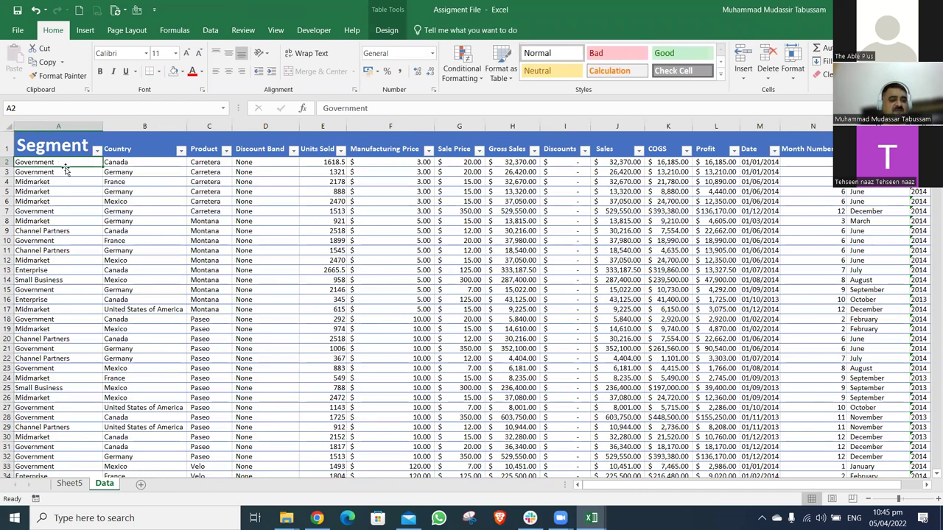
Return to Sheet5, make the pivot chart narrower and move it clear of the pivot table, starting at column H
click(74, 484)
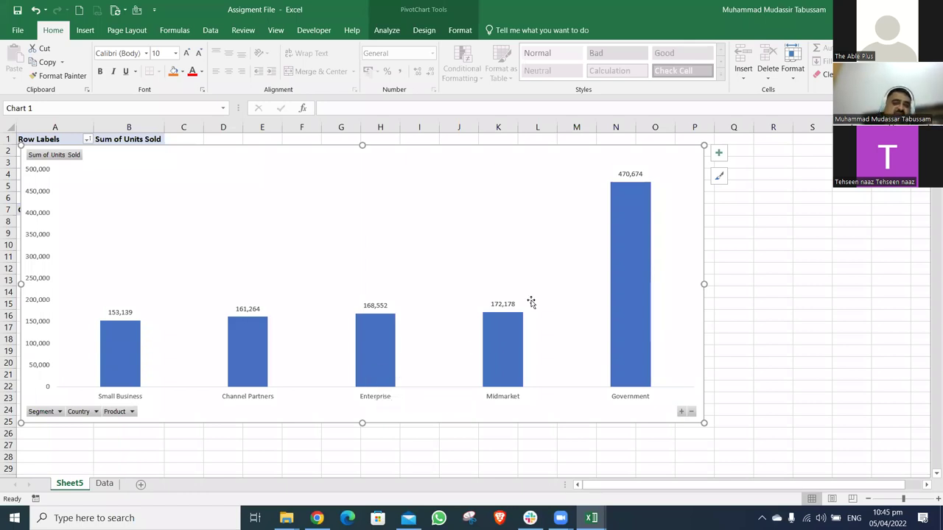
drag(634, 274, 520, 284)
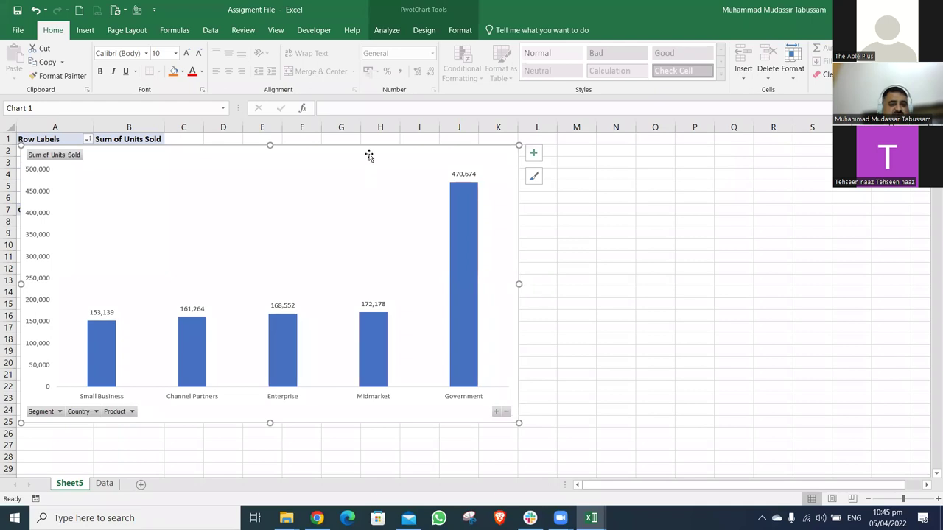
drag(384, 149, 631, 151)
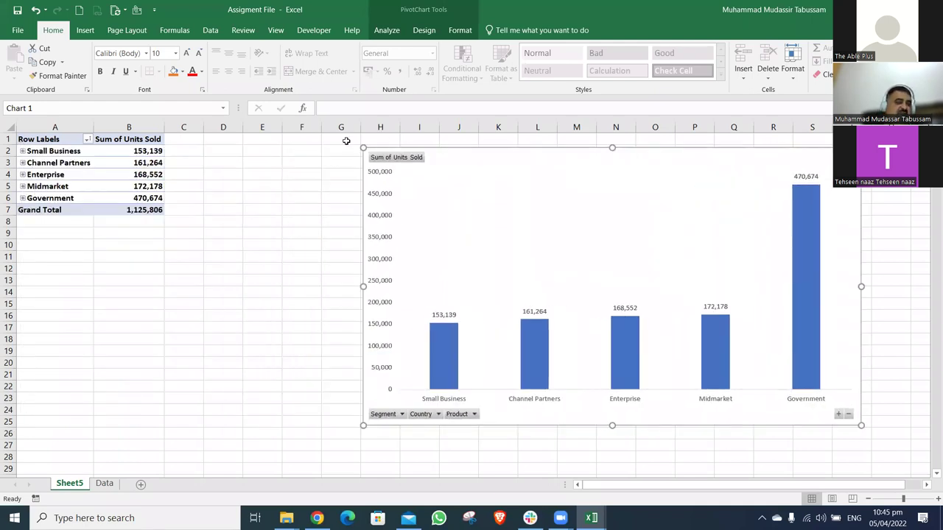
Enter =B2/B7 in C2 to calculate Small Business's share of the grand total, and format the cell as a percentage
click(196, 150)
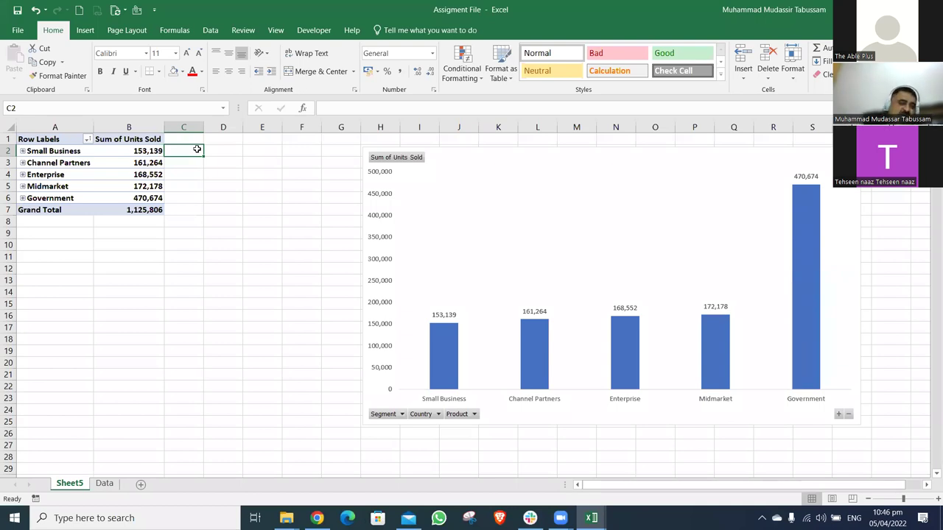
click(145, 151)
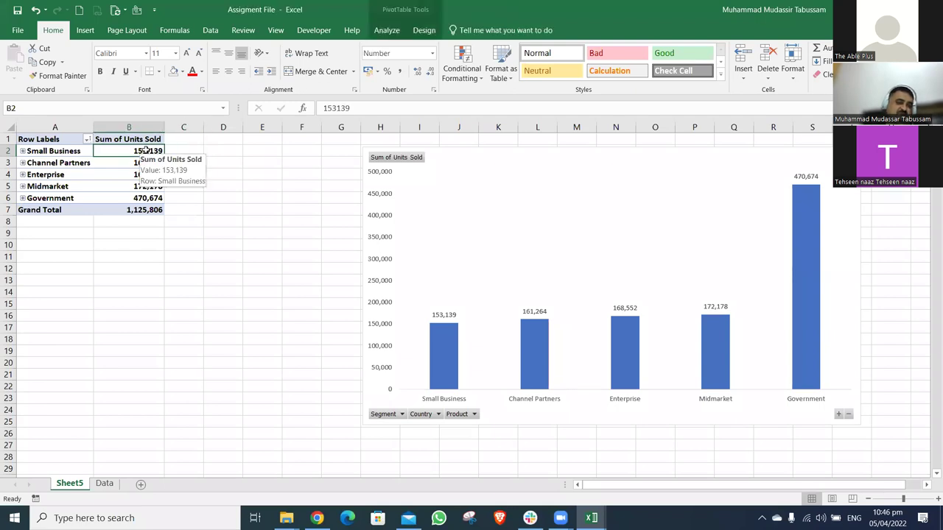
click(148, 211)
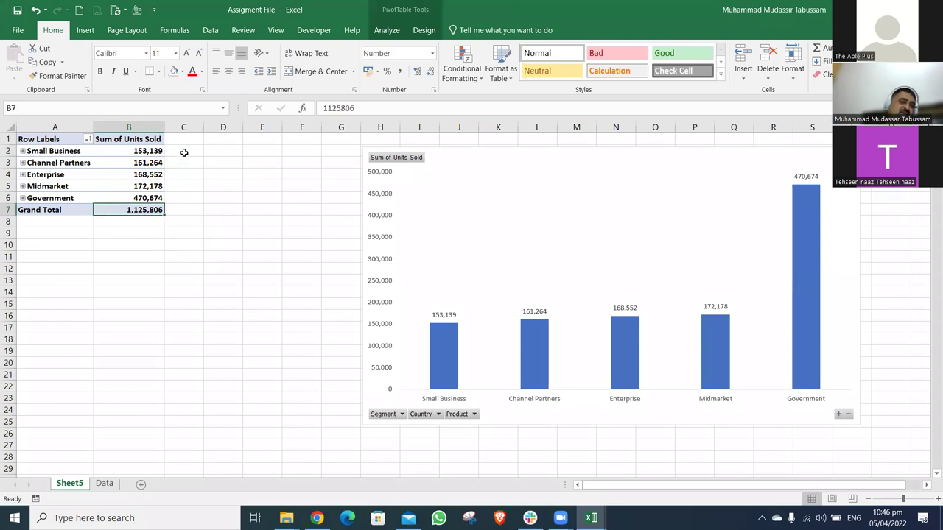
click(184, 153)
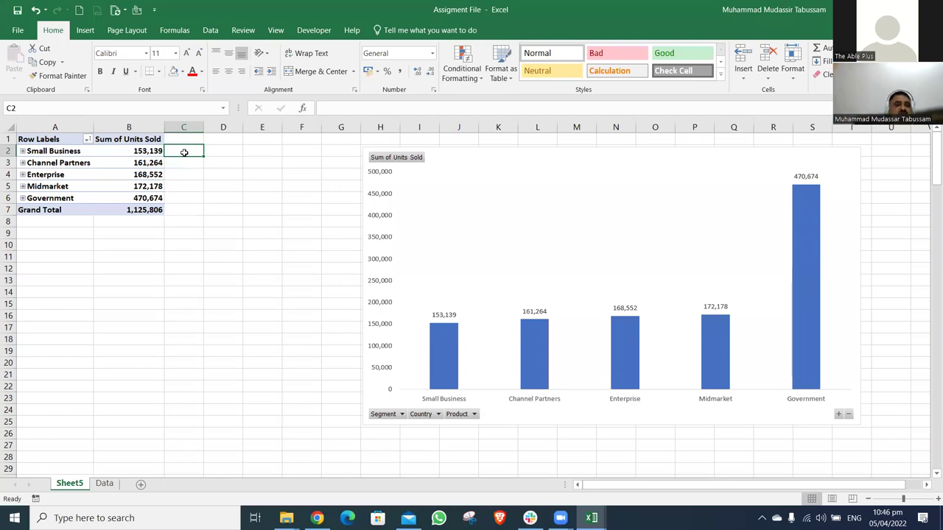
text(=)
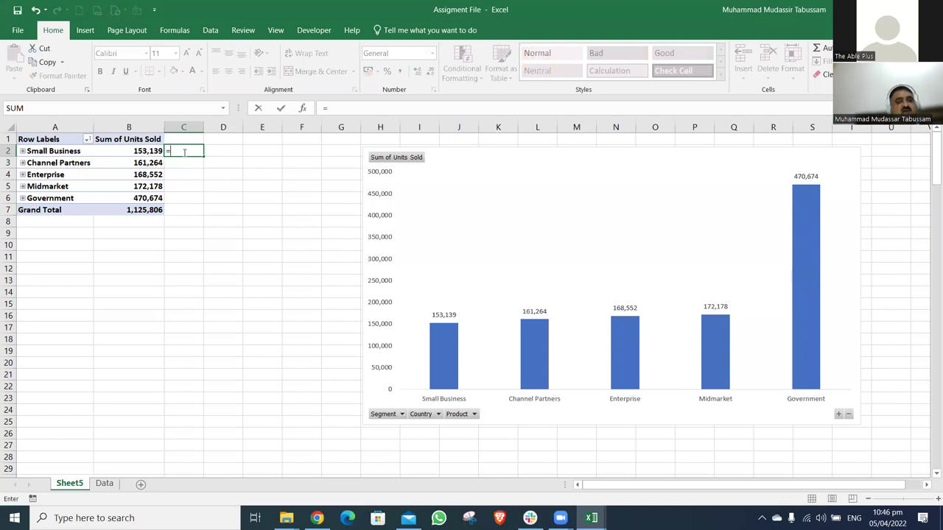
key(Left)
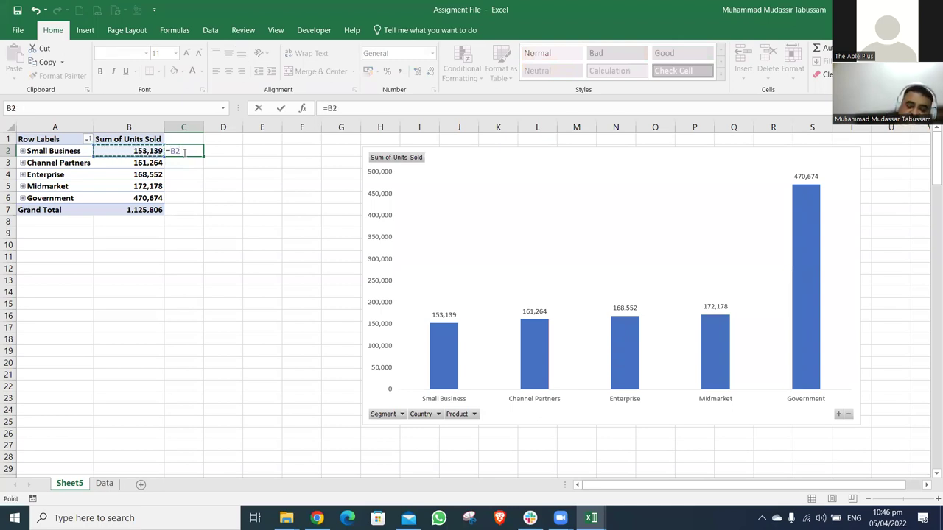
text(/)
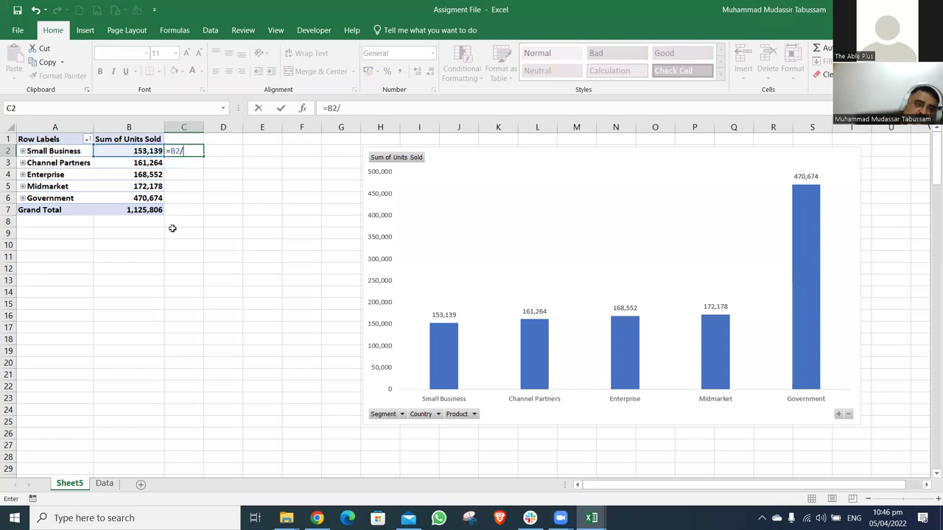
click(148, 210)
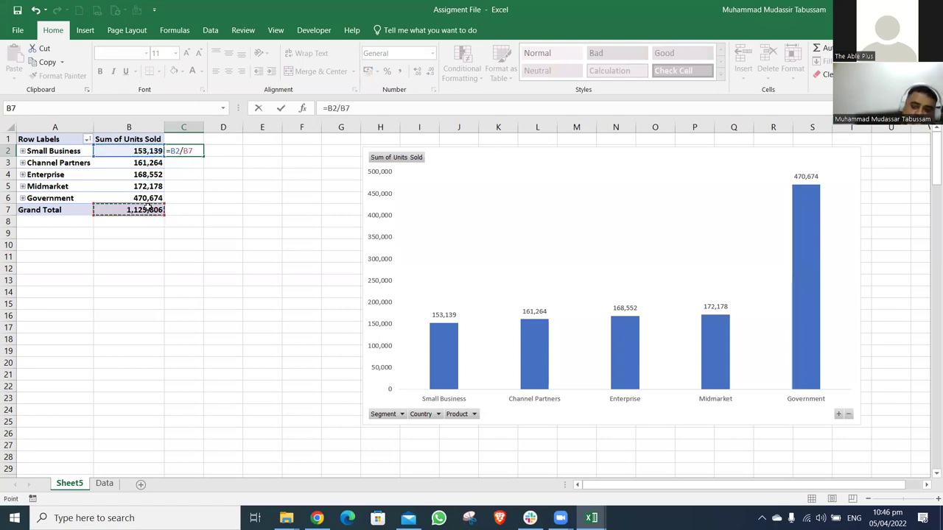
key(Return)
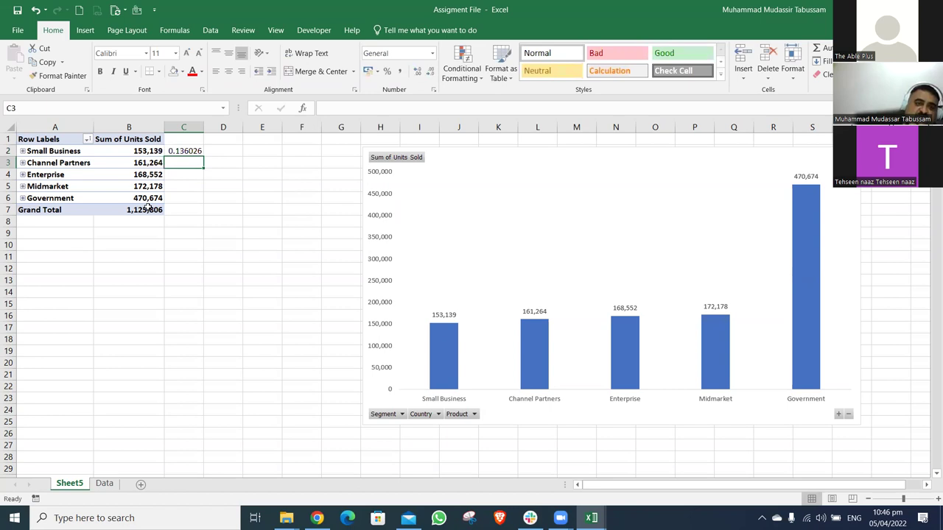
key(Up)
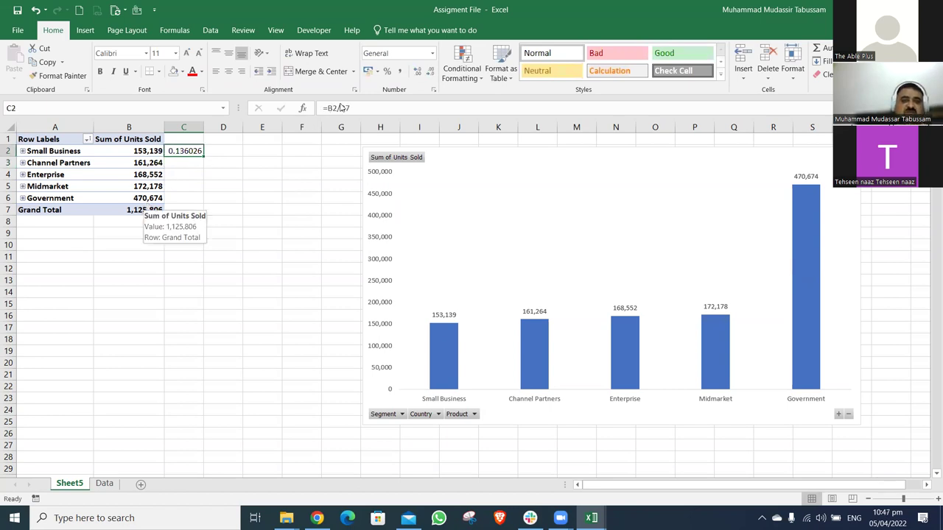
click(388, 72)
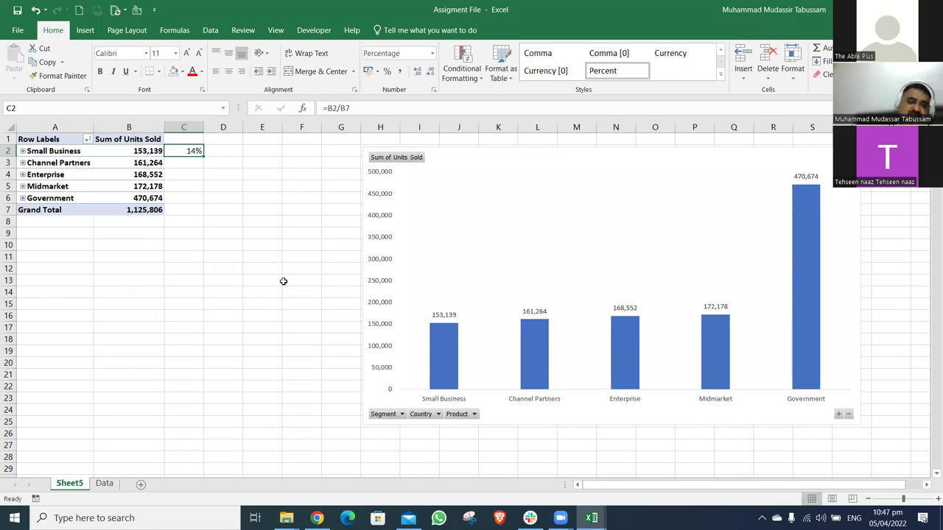
Fill the share formula from C2 down to C6 and inspect the cell references used in C2 and C3
drag(204, 155, 204, 199)
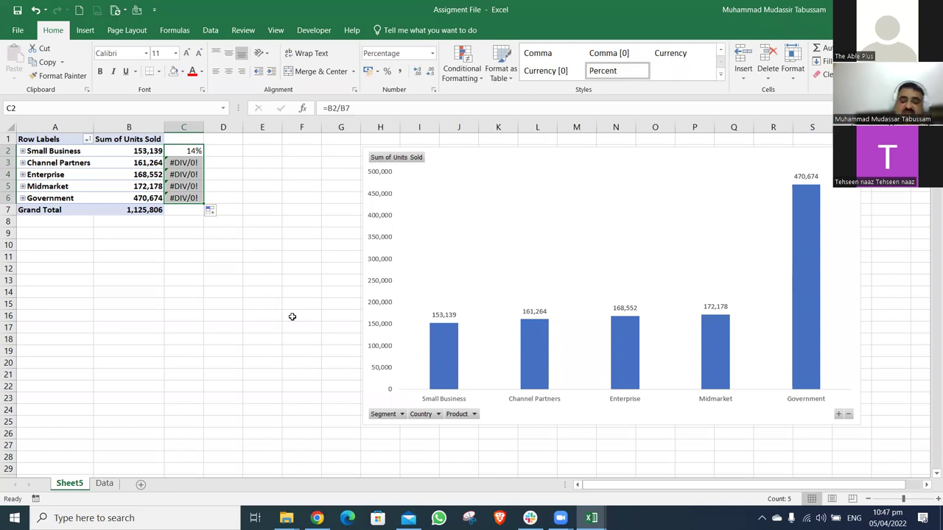
click(214, 162)
click(193, 151)
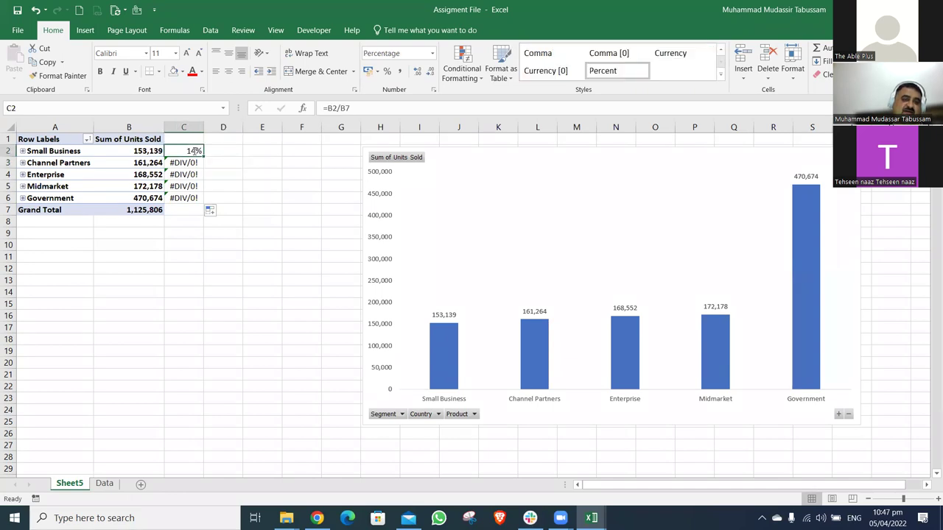
double_click(191, 150)
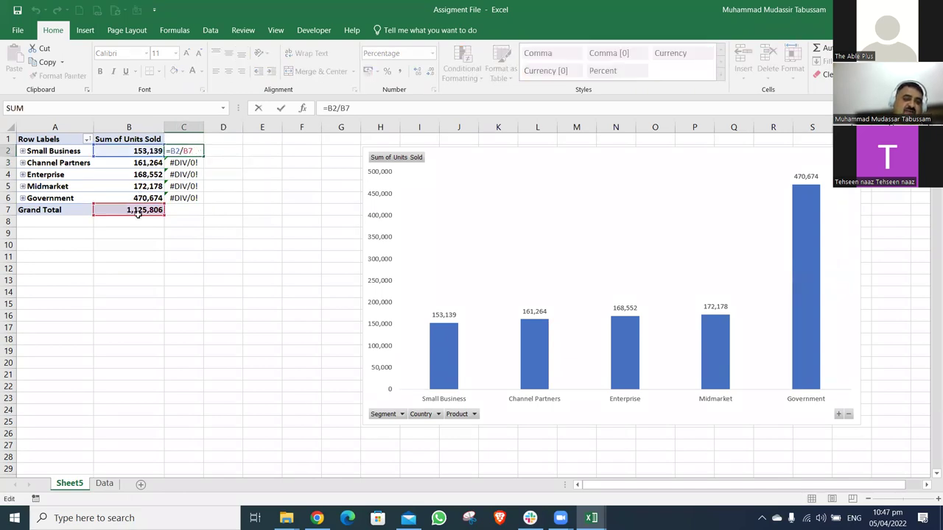
key(Return)
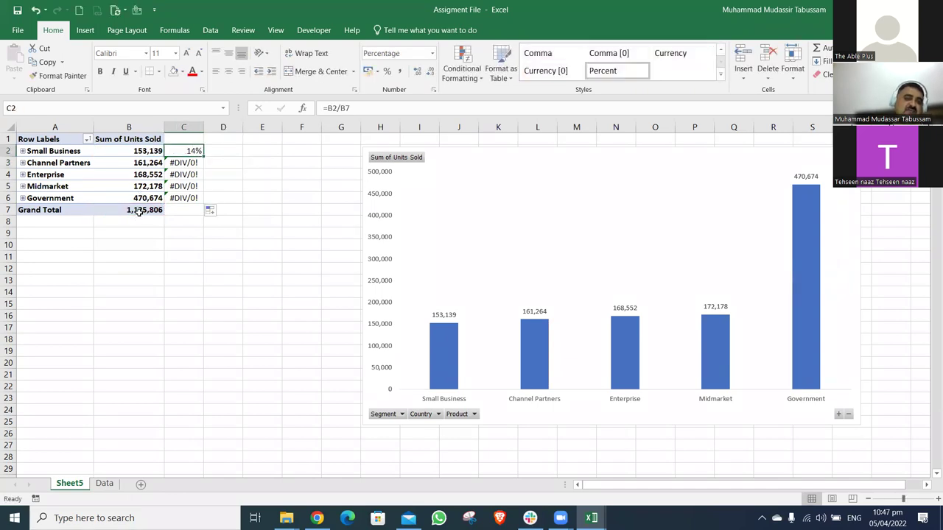
double_click(189, 165)
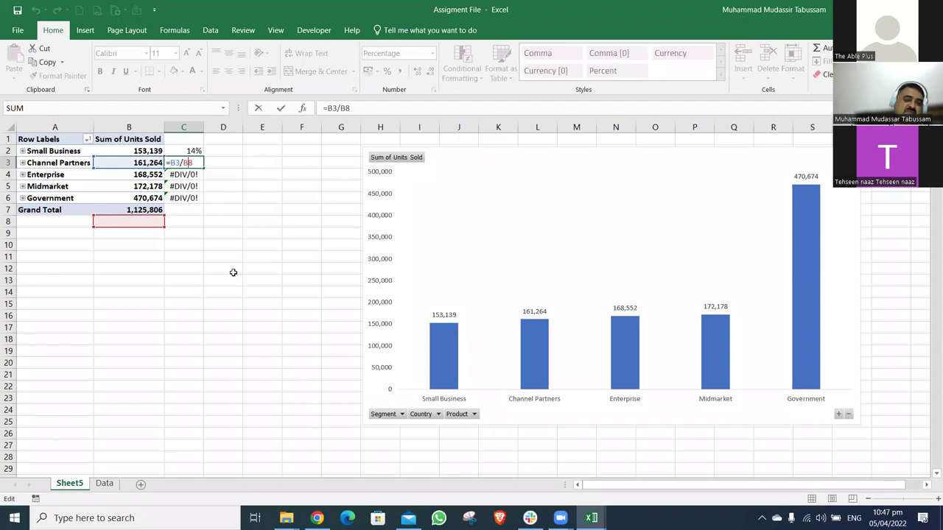
key(ctrl+Return)
Change the C2 formula to =B2/$B$7, fill it down to C6, and reopen C2 to show its references
click(194, 151)
double_click(194, 151)
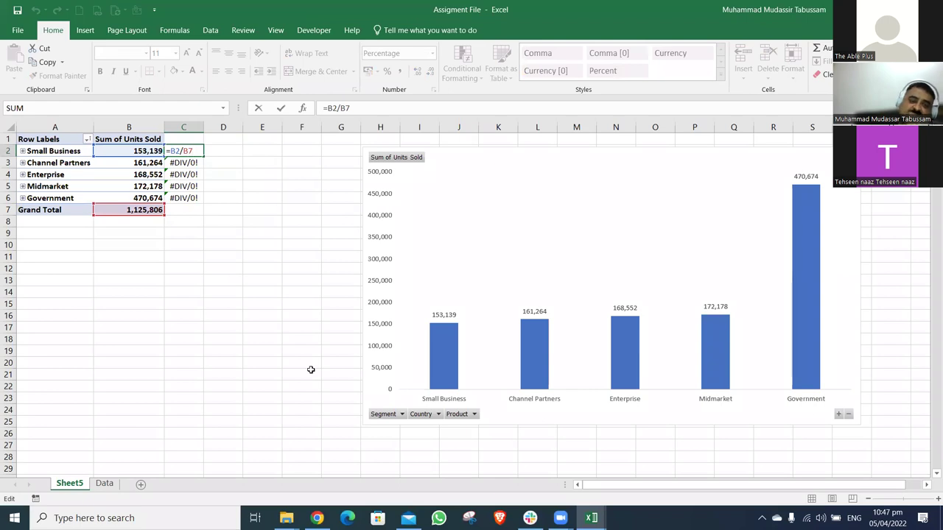
key(F4)
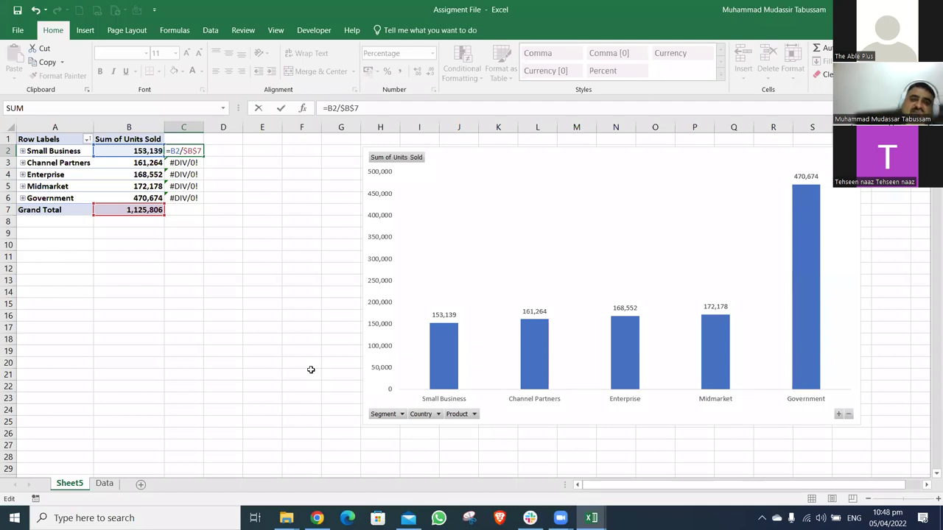
key(Return)
click(191, 146)
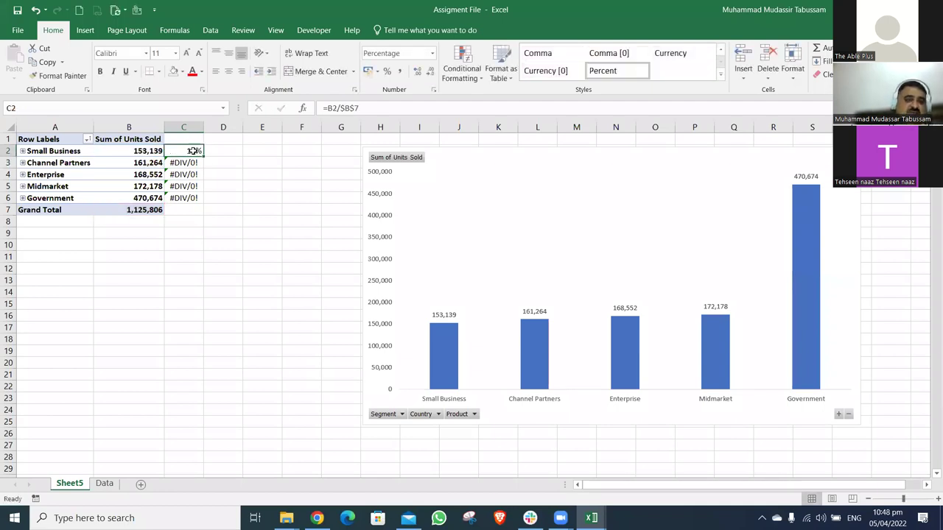
double_click(204, 156)
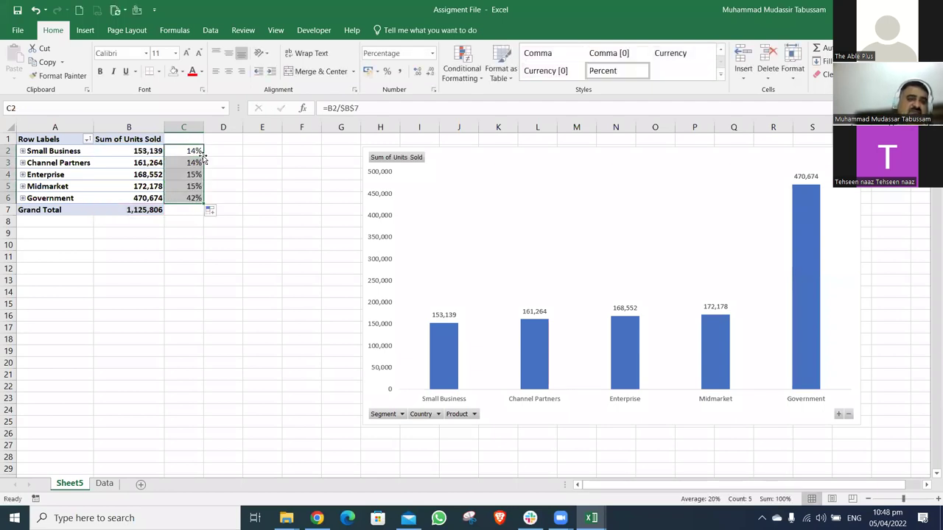
key(F2)
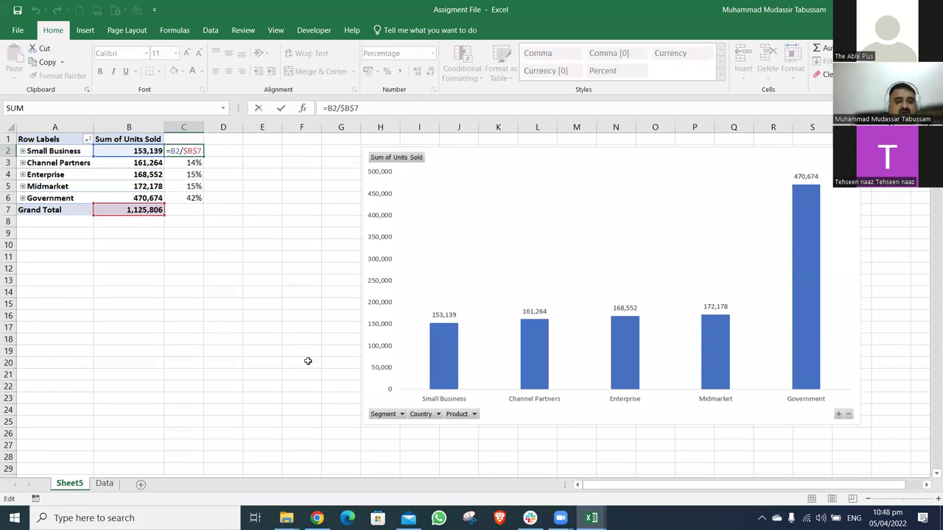
Inspect the cell references used by the share formulas in C3 and C4
key(Escape)
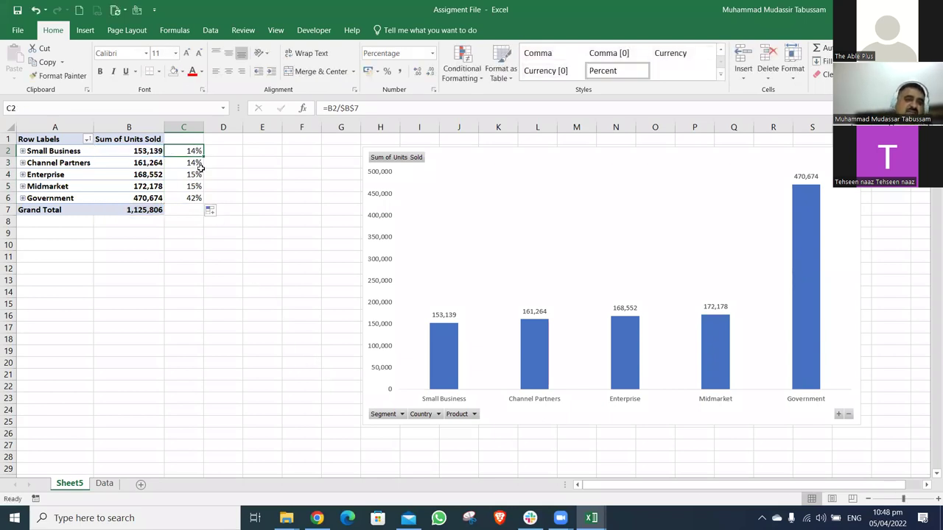
double_click(198, 163)
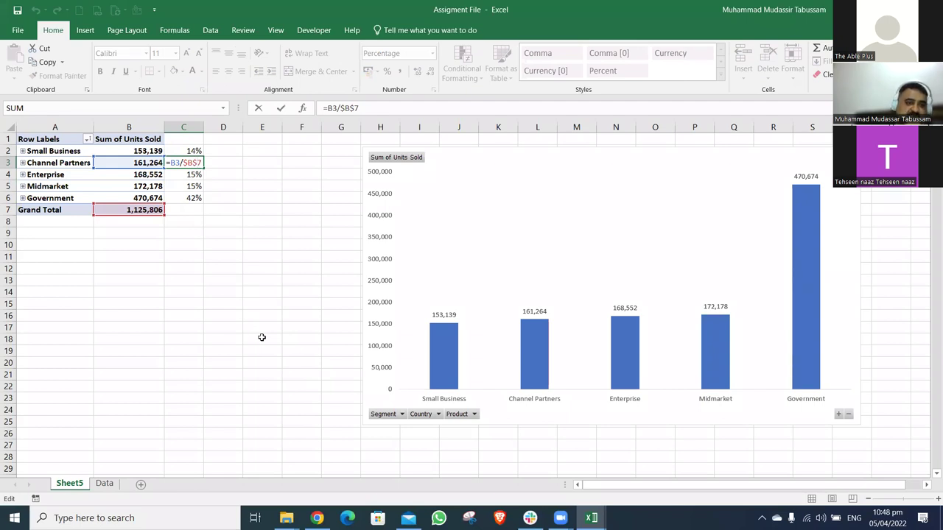
key(Escape)
double_click(197, 180)
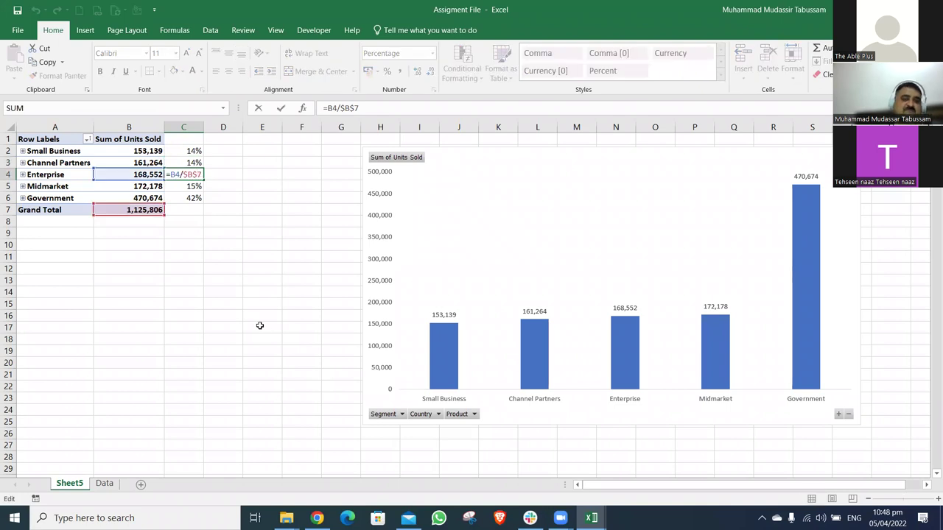
key(Escape)
Clear the share formulas from C2 to C6 and return to C2
key(Up)
key(Up)
key(ctrl+shift+Down)
key(ctrl+shift+Up)
key(ctrl+shift+Down)
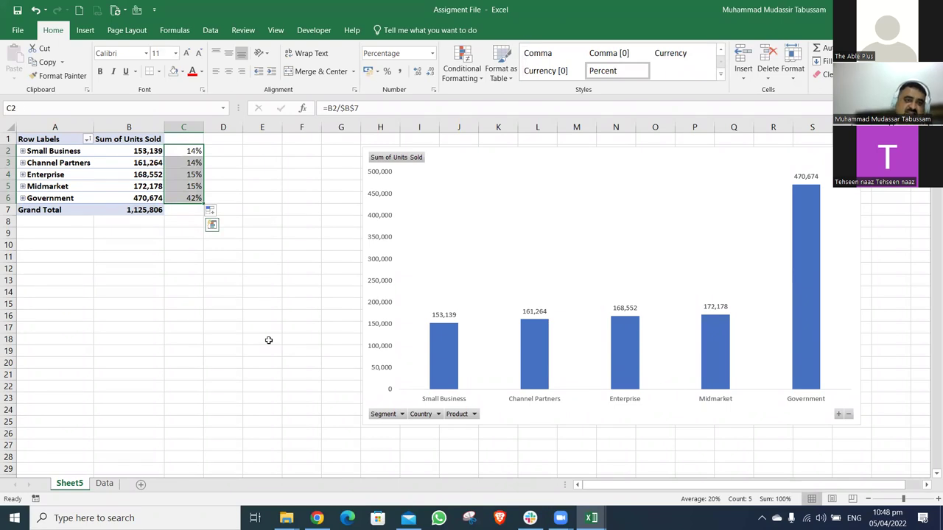
key(Delete)
key(Up)
key(Down)
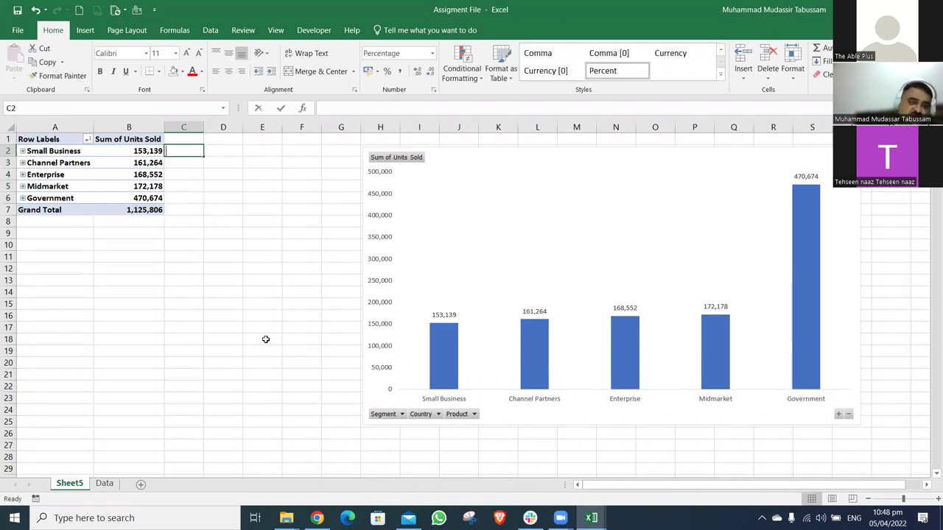
Enter =B2/$B$7 in C2 and fill the formula down to C7
text(=)
click(151, 152)
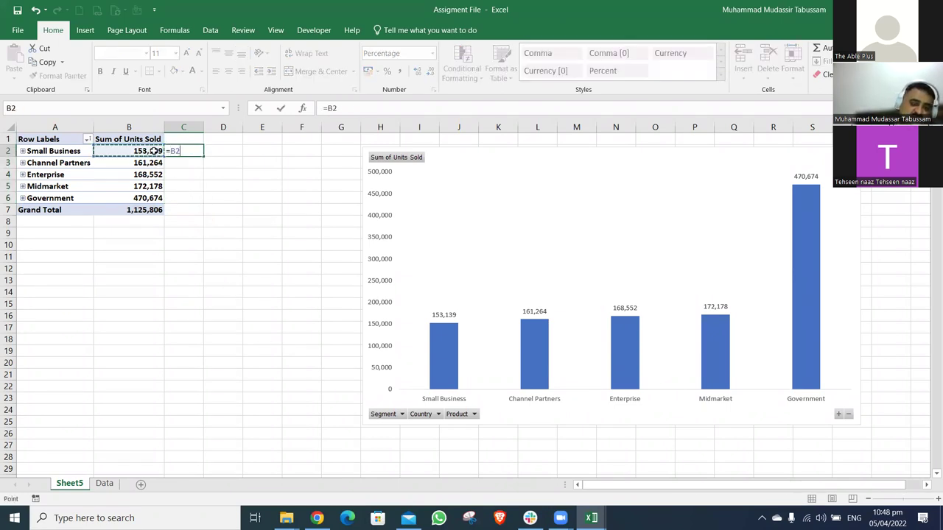
text(/)
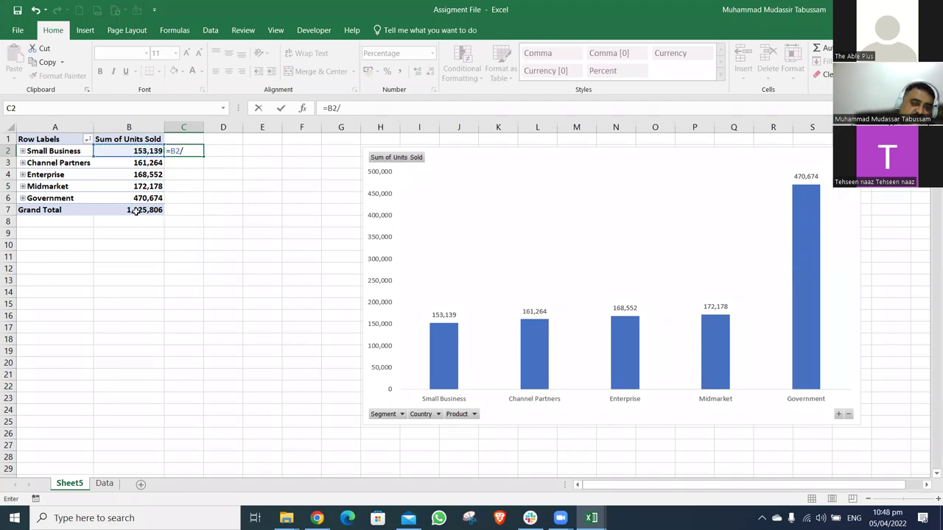
click(139, 210)
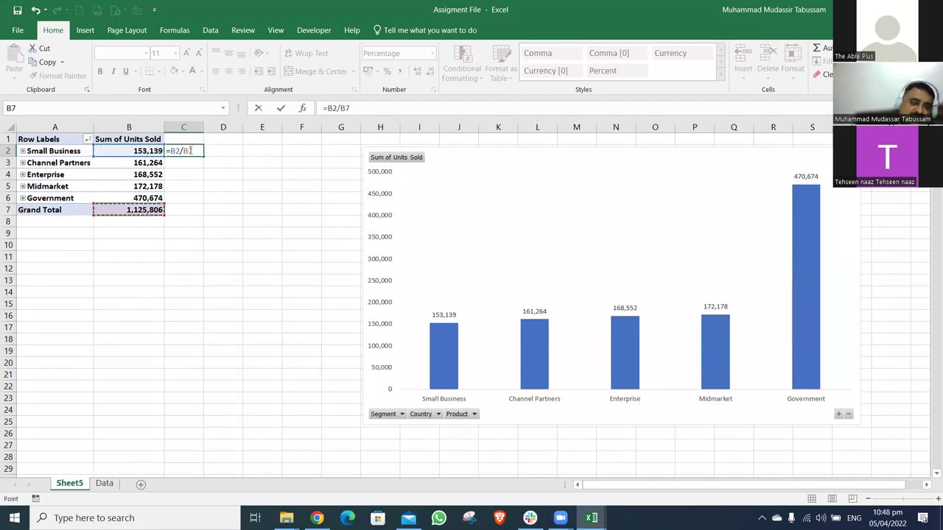
key(F2)
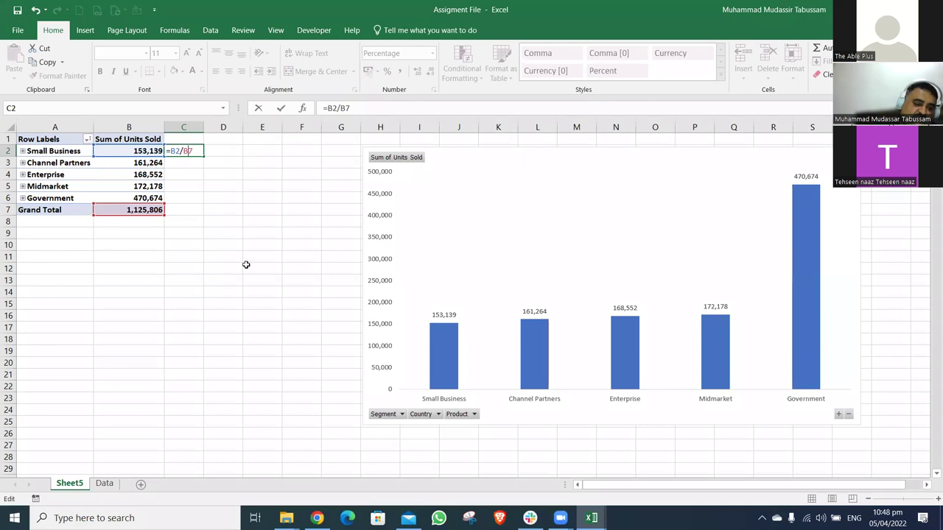
key(F4)
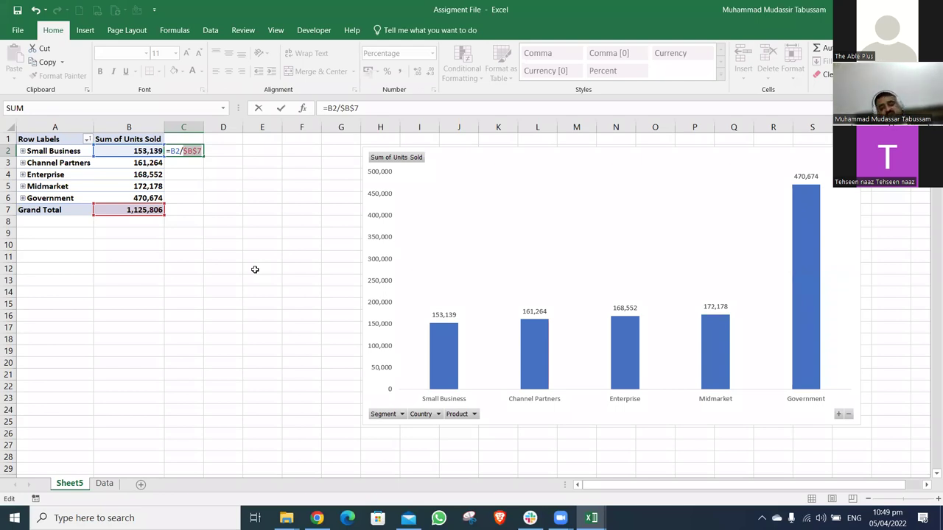
key(Return)
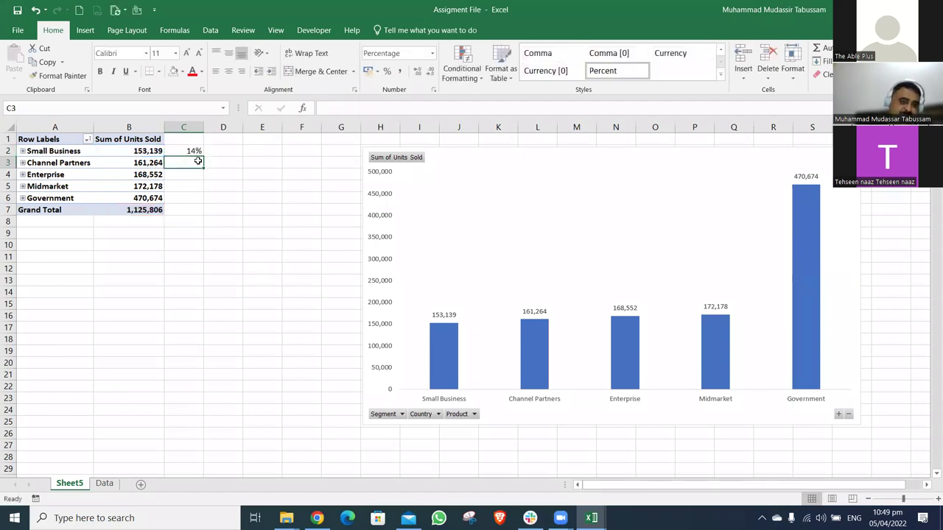
click(196, 153)
double_click(204, 156)
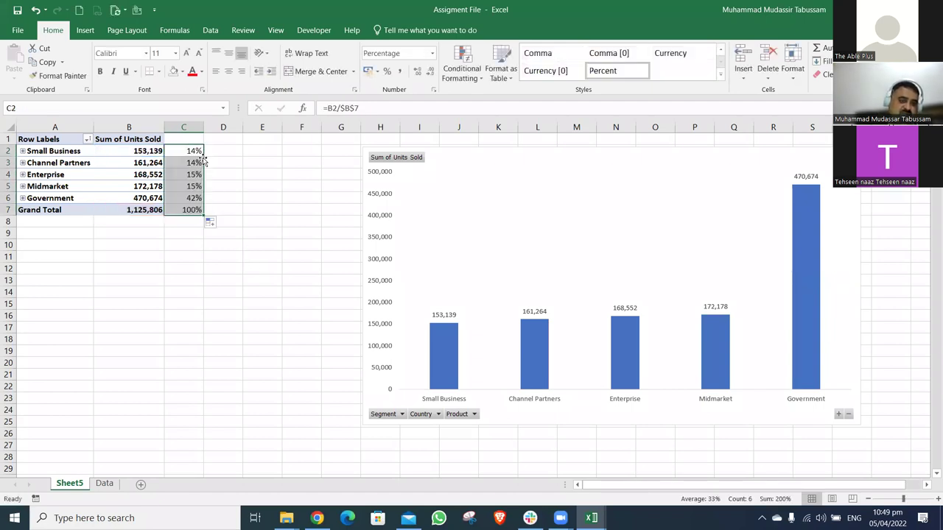
click(258, 322)
Change the C2 formula to =$B$2/B7, making the segment reference absolute and the grand total reference relative
click(183, 150)
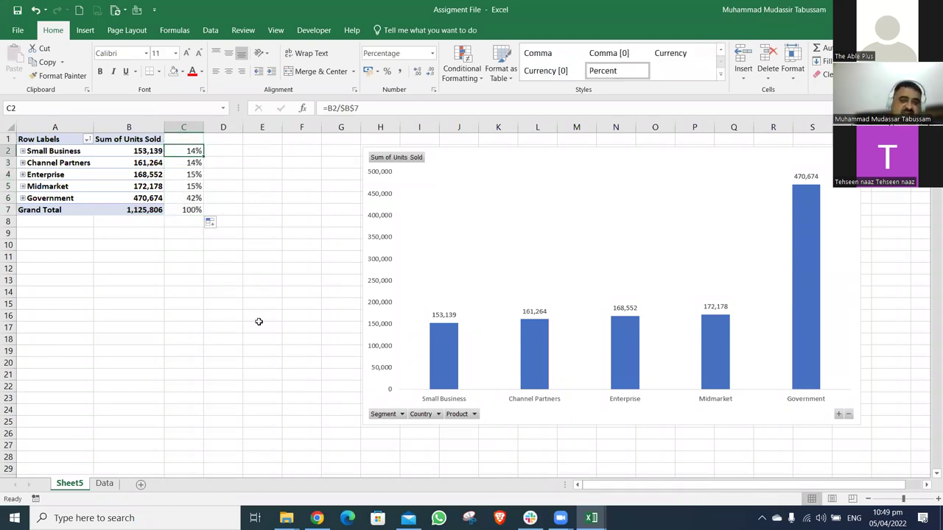
click(347, 108)
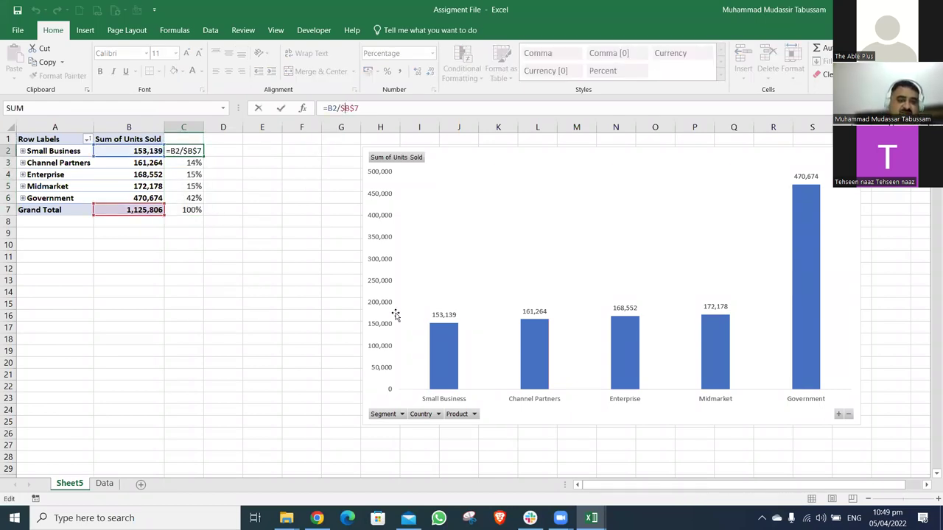
key(F4)
key(F4)
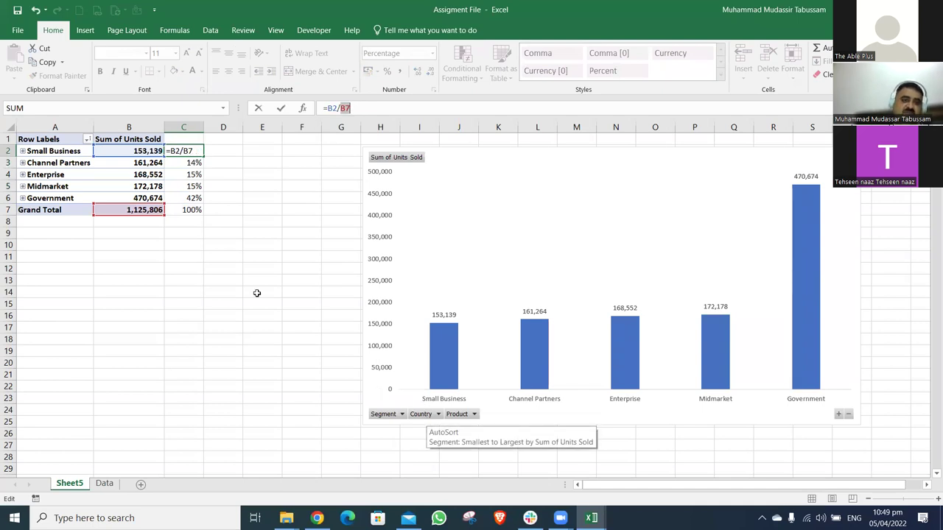
key(Return)
click(193, 150)
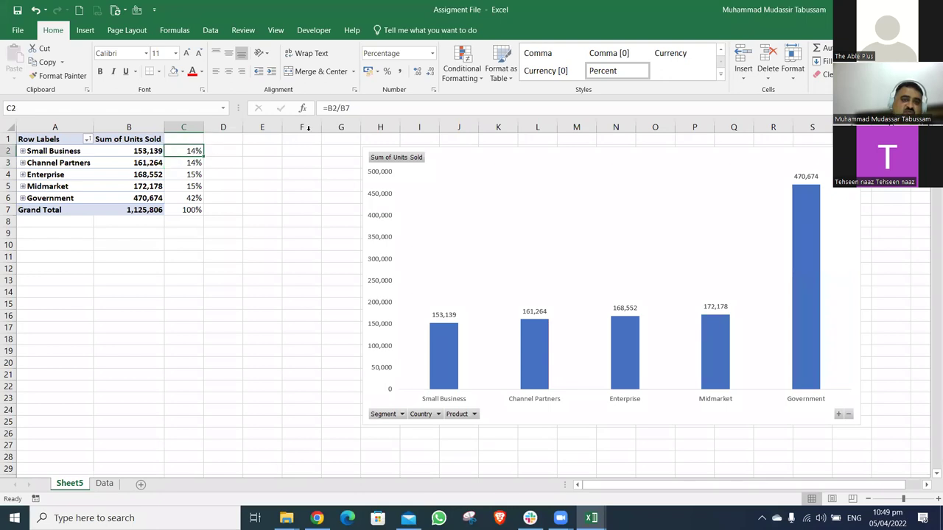
click(330, 109)
key(F4)
key(Return)
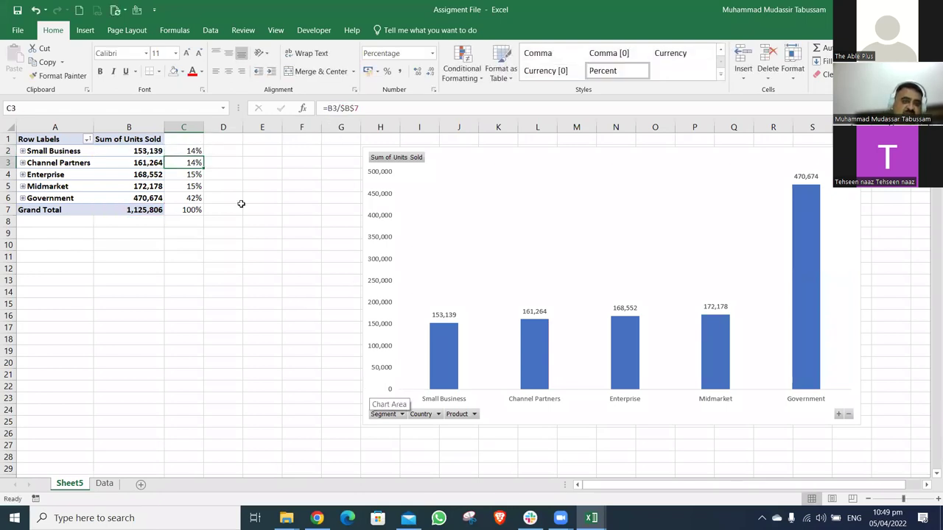
Fill the C2 formula down to C7 and inspect the references in C2 and C3
click(196, 151)
drag(204, 155, 203, 212)
double_click(193, 151)
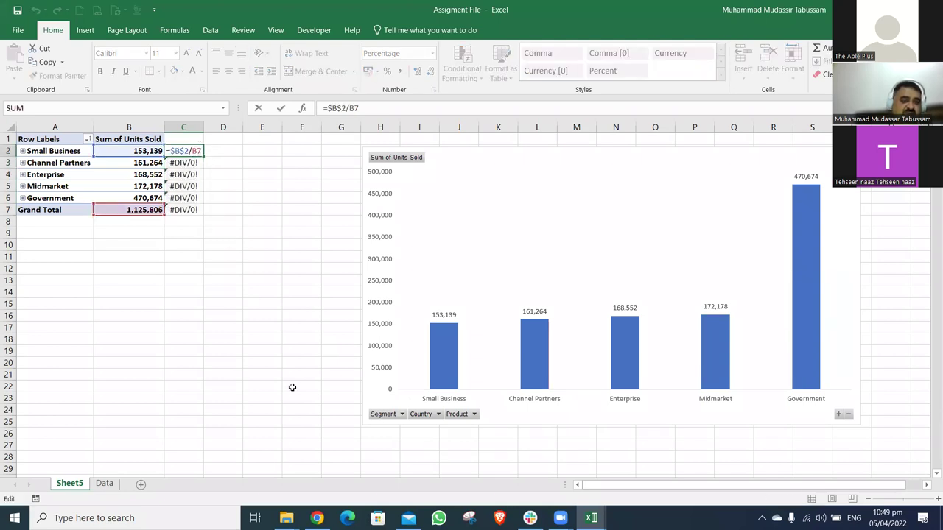
key(Escape)
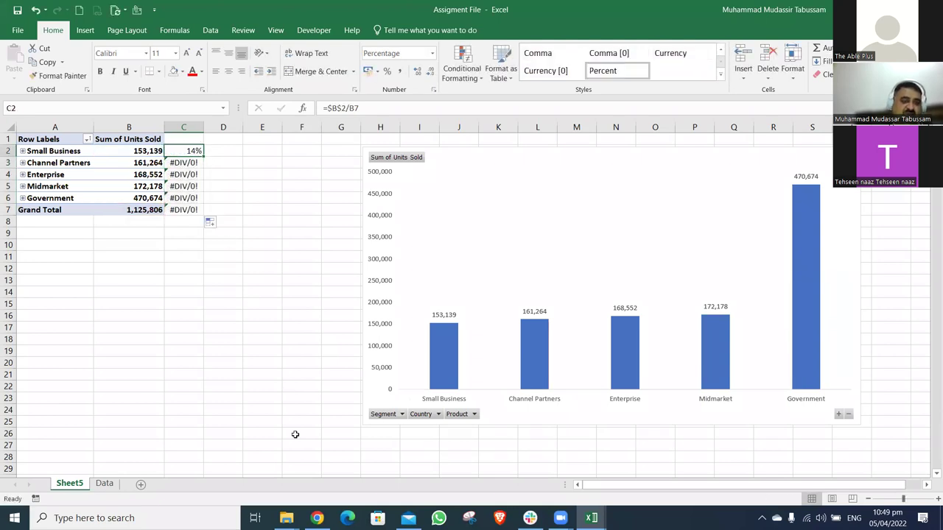
double_click(197, 163)
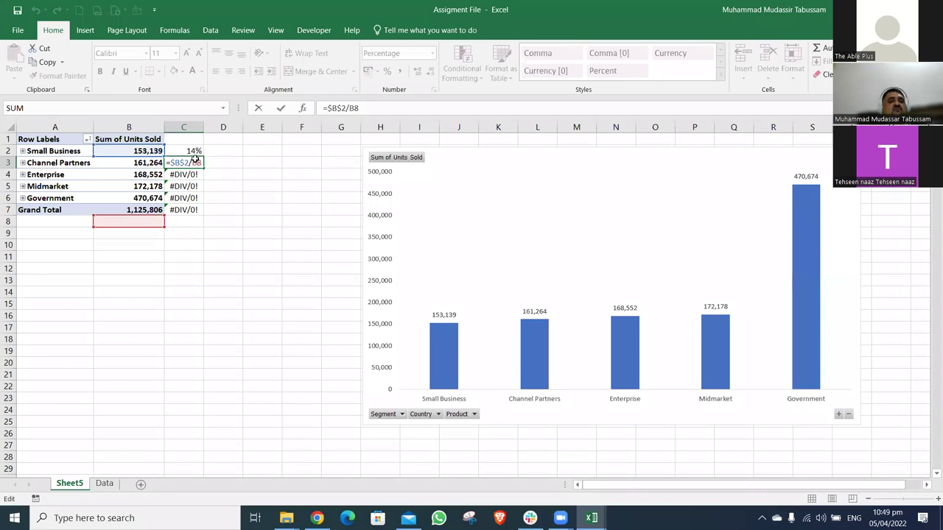
key(Escape)
Change the C2 formula back to =B2/$B$7 and fill it down to C7
click(193, 151)
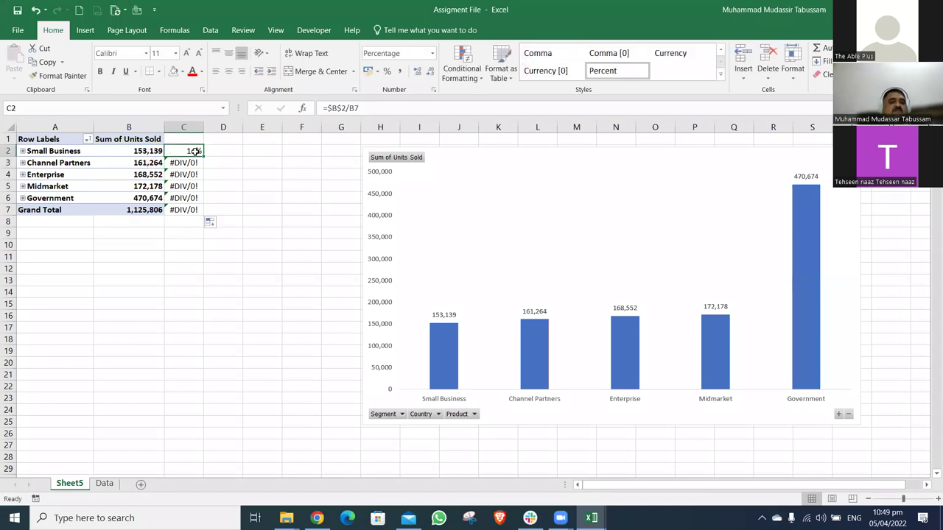
click(328, 110)
key(F4)
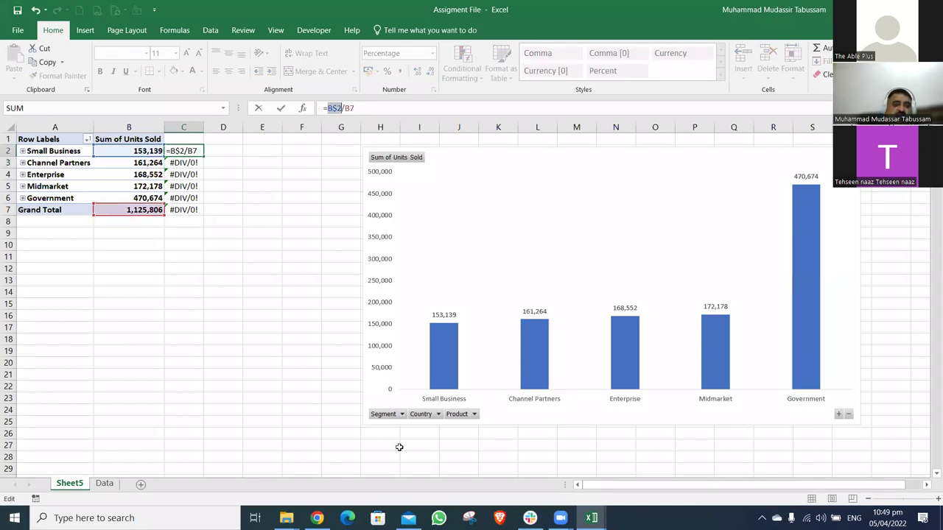
key(F4)
key(F4)
click(349, 108)
key(F4)
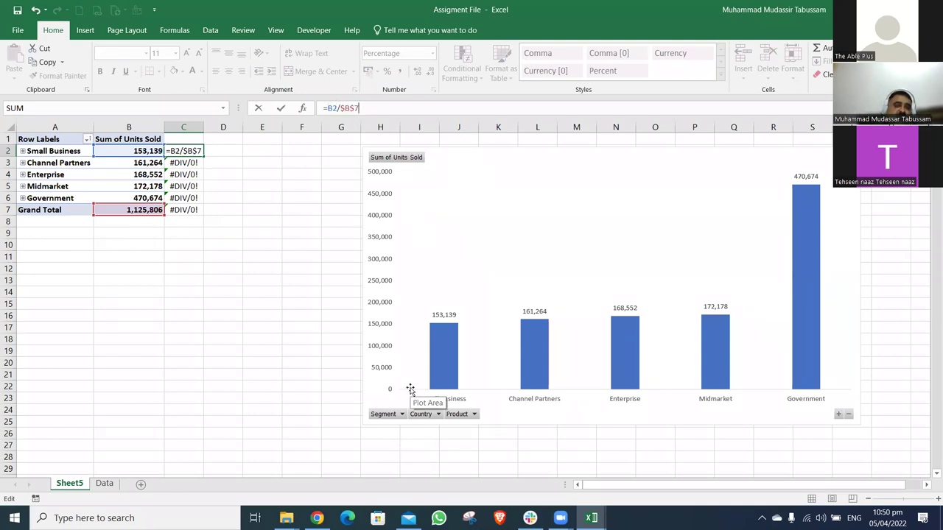
key(Return)
click(191, 150)
double_click(205, 156)
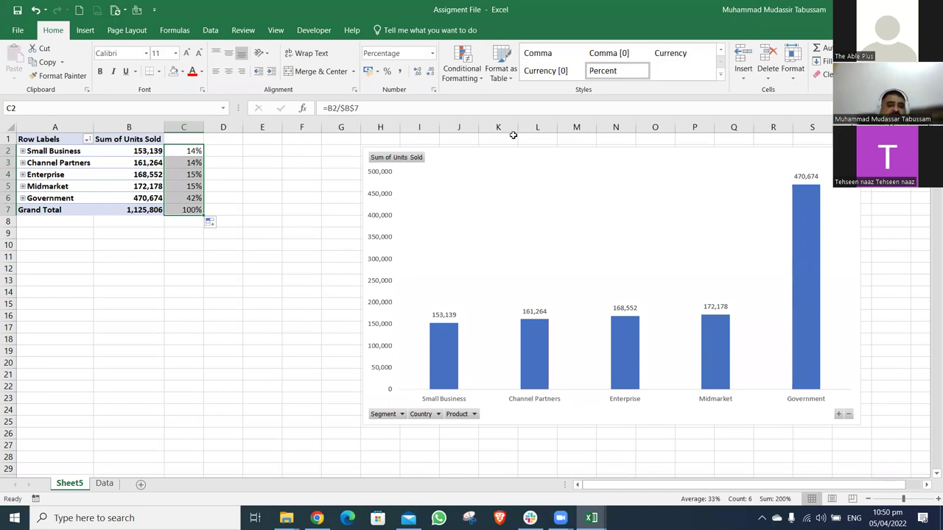
Move the pivot chart closer to the share column, starting at column F
drag(511, 152, 449, 153)
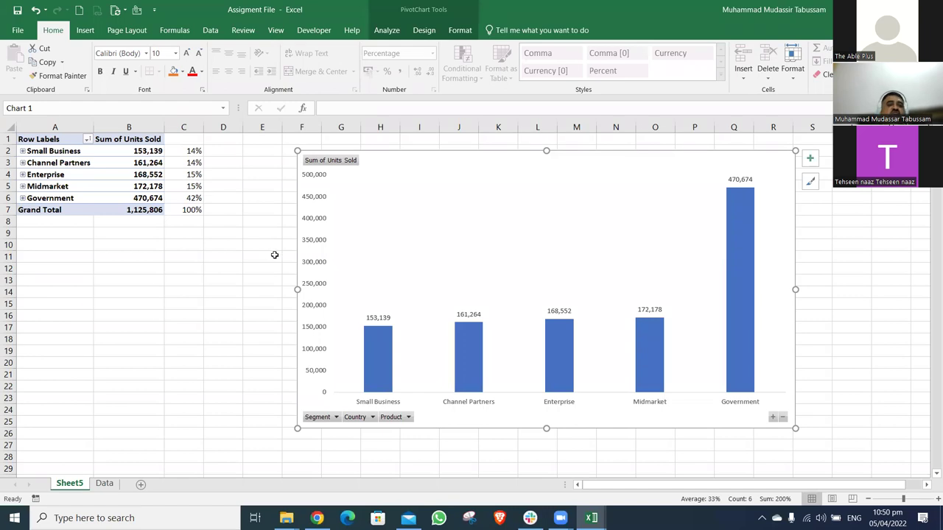
click(195, 198)
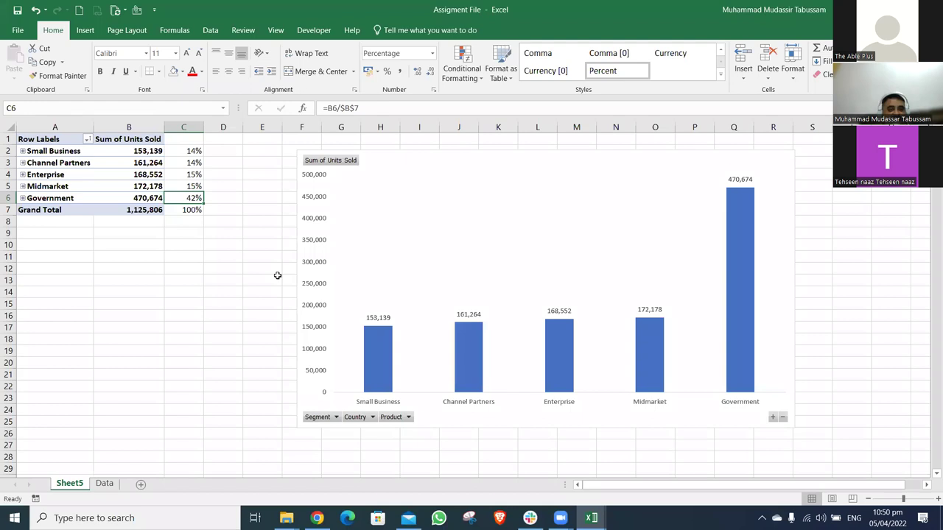
click(406, 153)
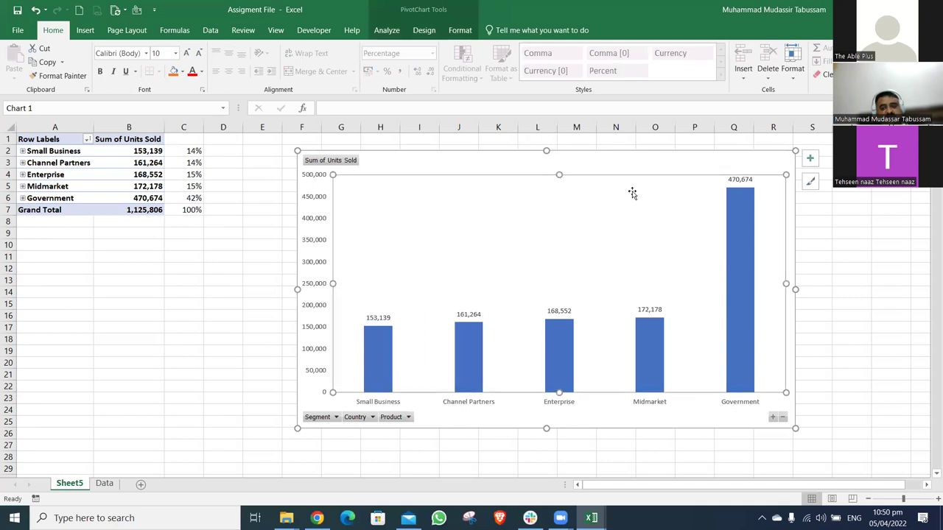
double_click(712, 165)
click(934, 136)
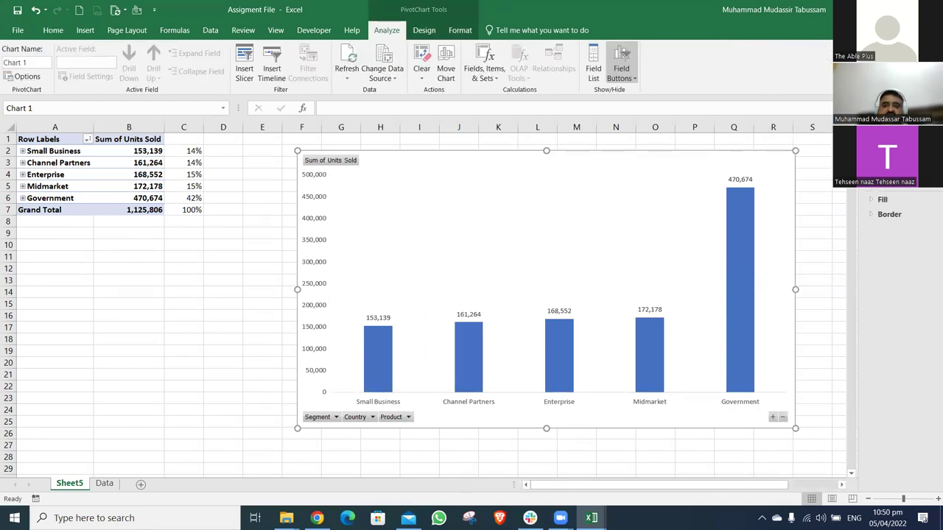
Show the pivot field list and set Sum of Units Sold to show values as % of Column Total
click(593, 68)
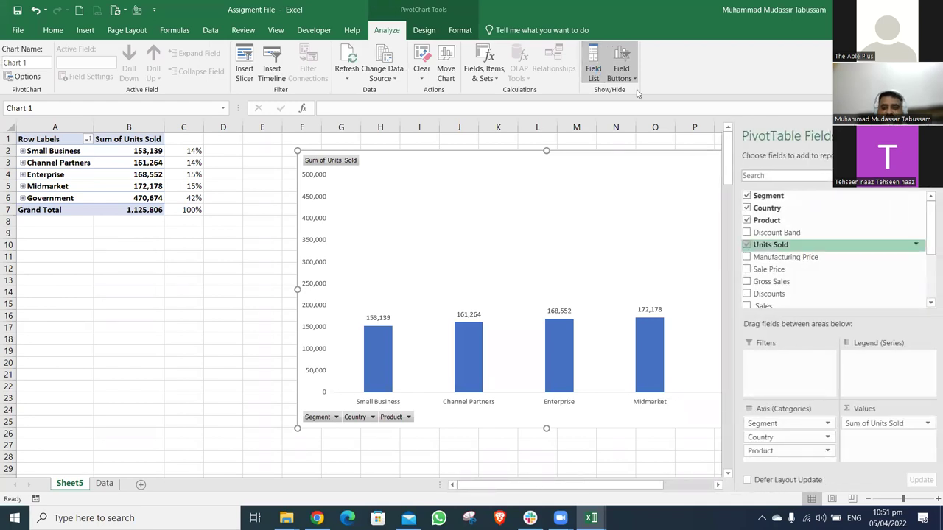
click(873, 424)
click(854, 410)
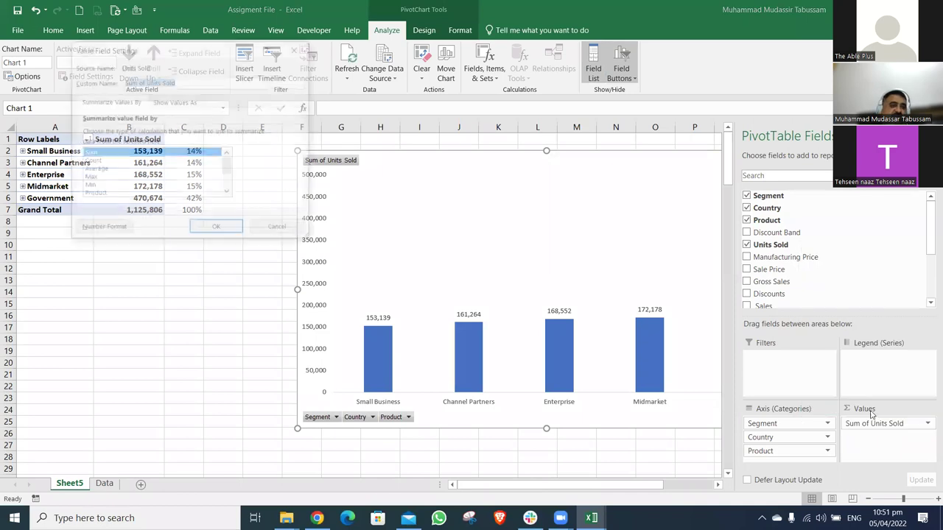
click(175, 101)
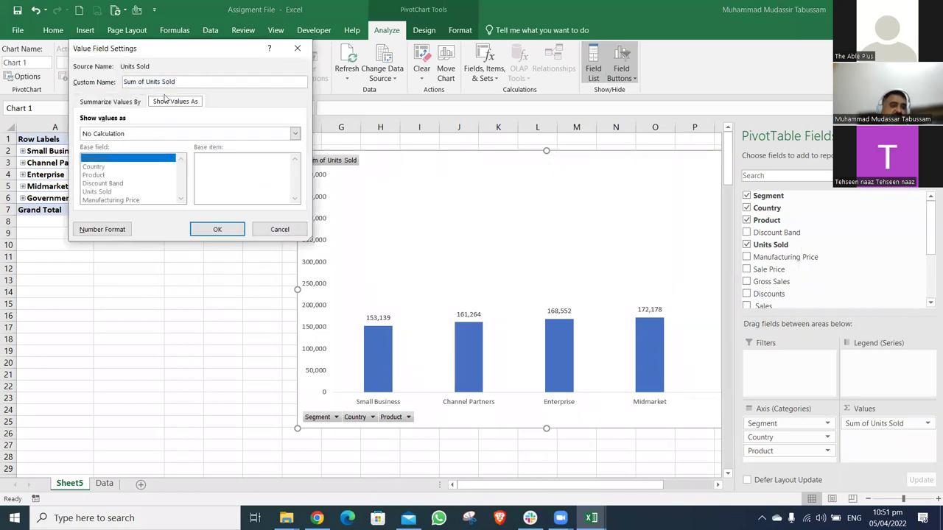
click(180, 134)
key(Down)
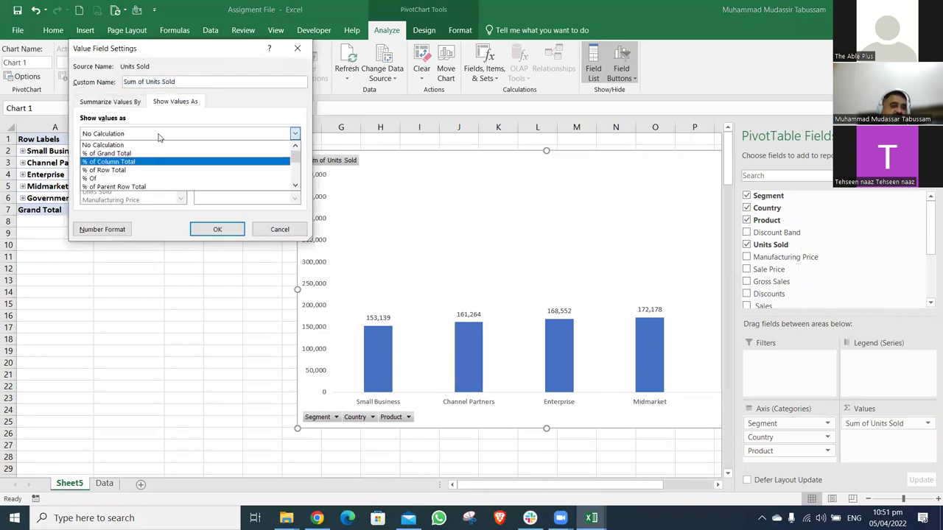
key(Down)
key(Down)
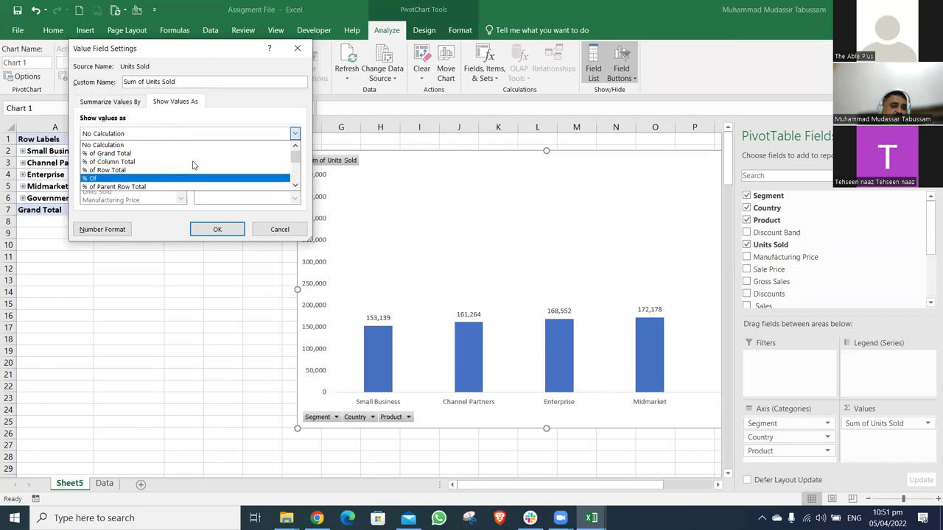
key(Up)
key(Up)
key(Return)
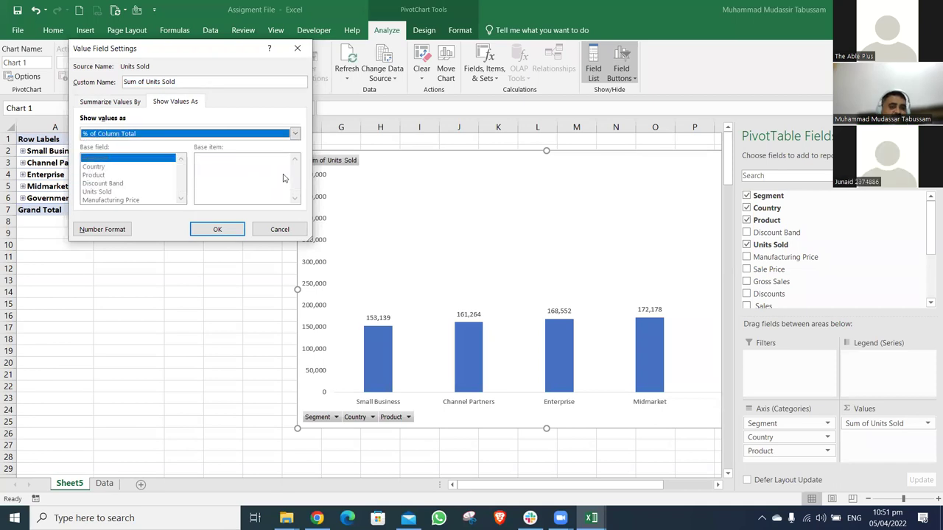
key(Return)
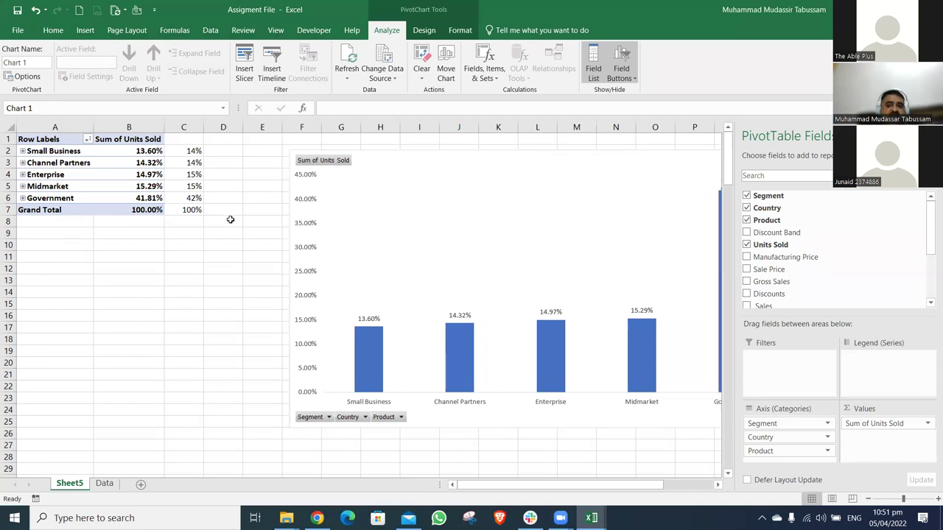
Format the shares in C2:C6 with two decimal places and move the pivot chart to row 1, starting in column D
drag(363, 215, 302, 215)
drag(546, 151, 549, 147)
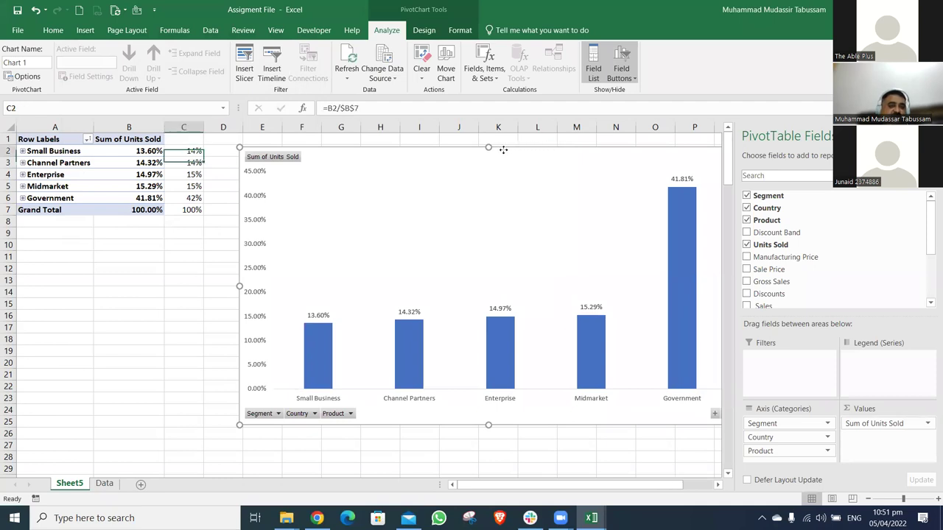
drag(184, 151, 188, 199)
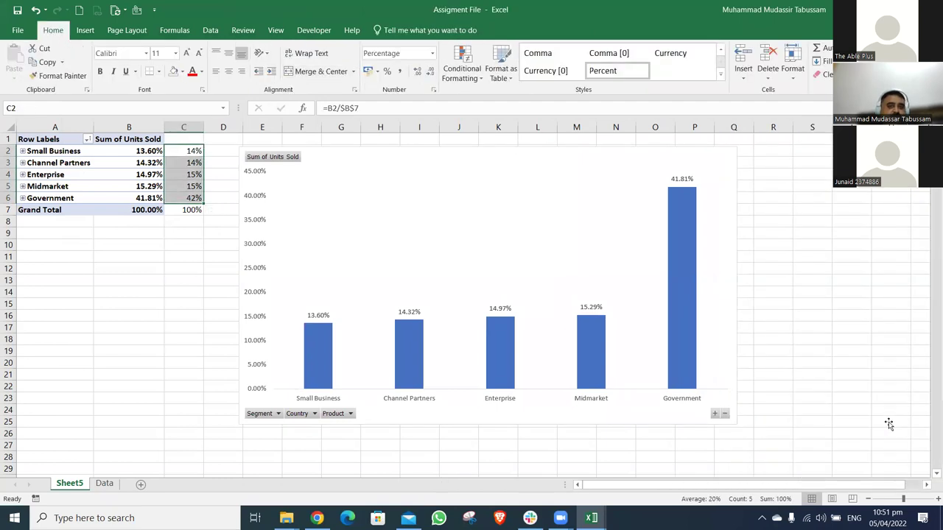
key(alt+h)
key(0)
key(alt+h)
key(0)
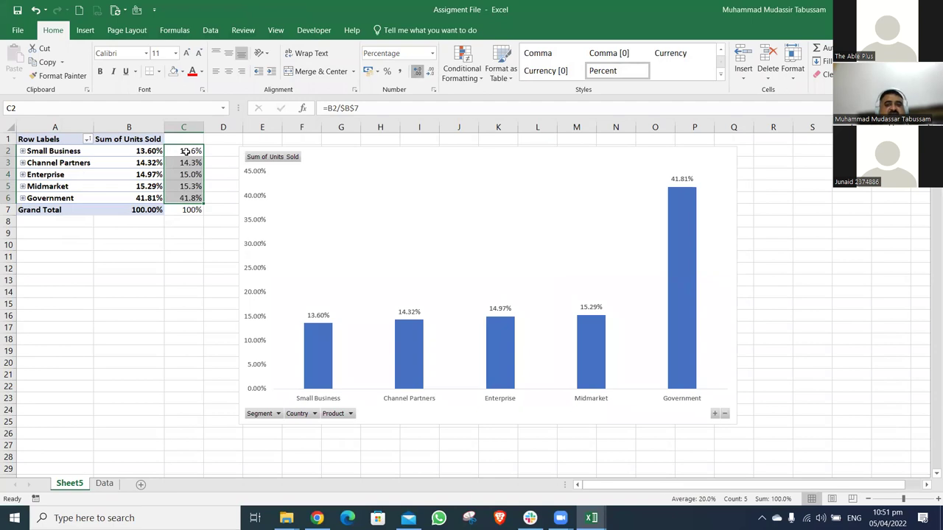
drag(243, 154, 232, 141)
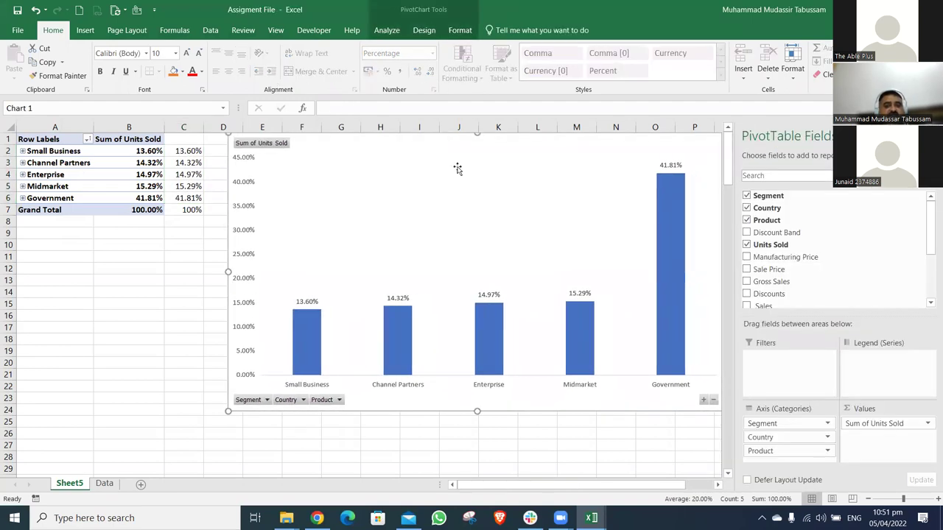
key(Escape)
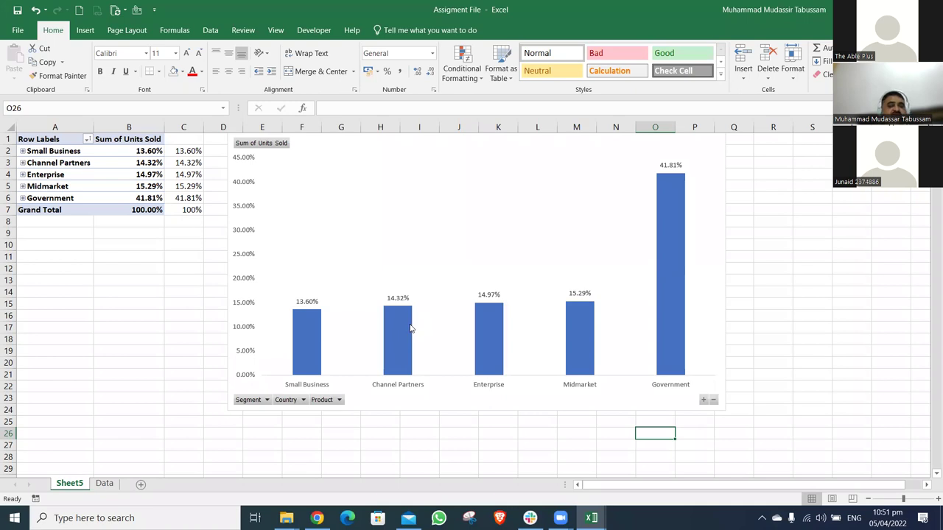
Review how Sum of Units Sold is summarized and shown in its value field settings, and inspect the C2 formula
click(462, 157)
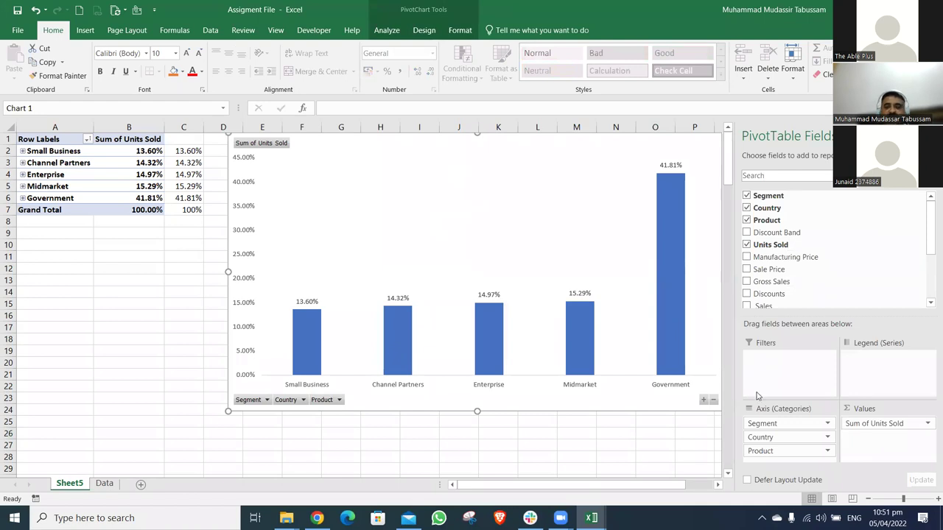
click(877, 425)
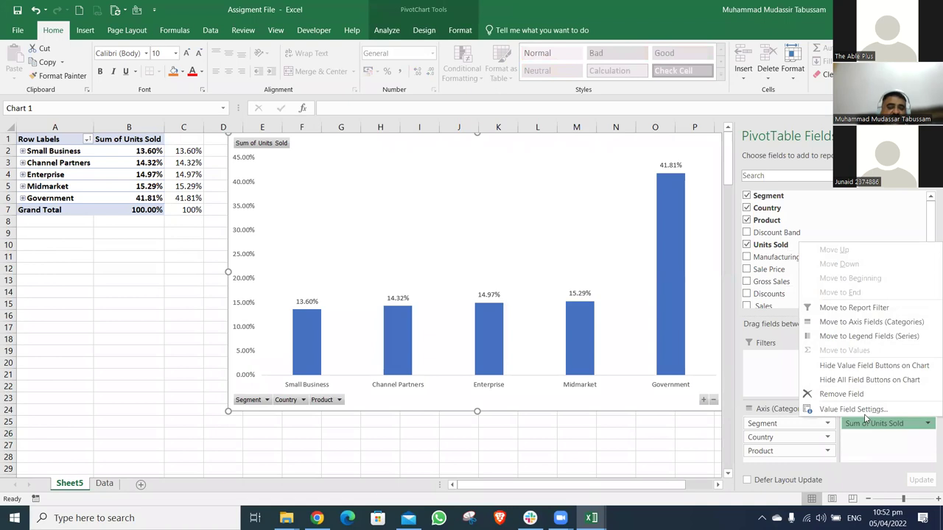
click(855, 409)
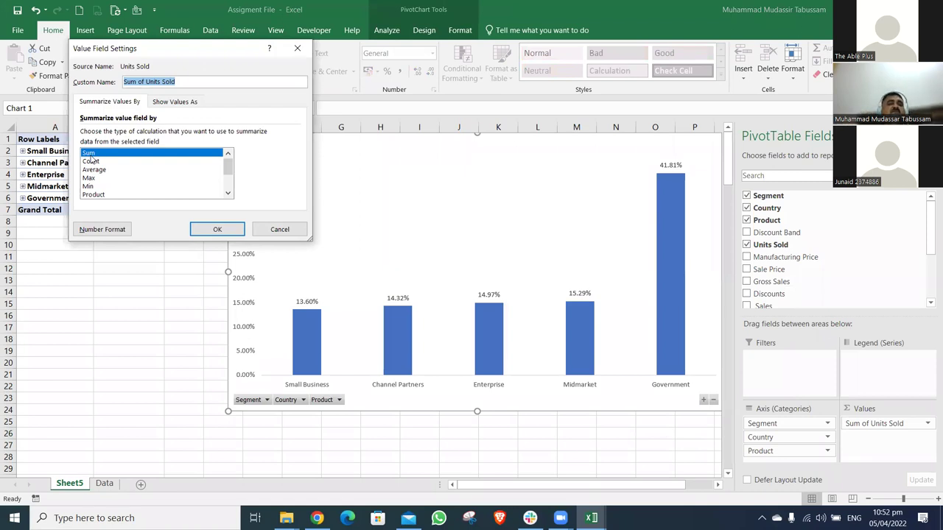
click(185, 107)
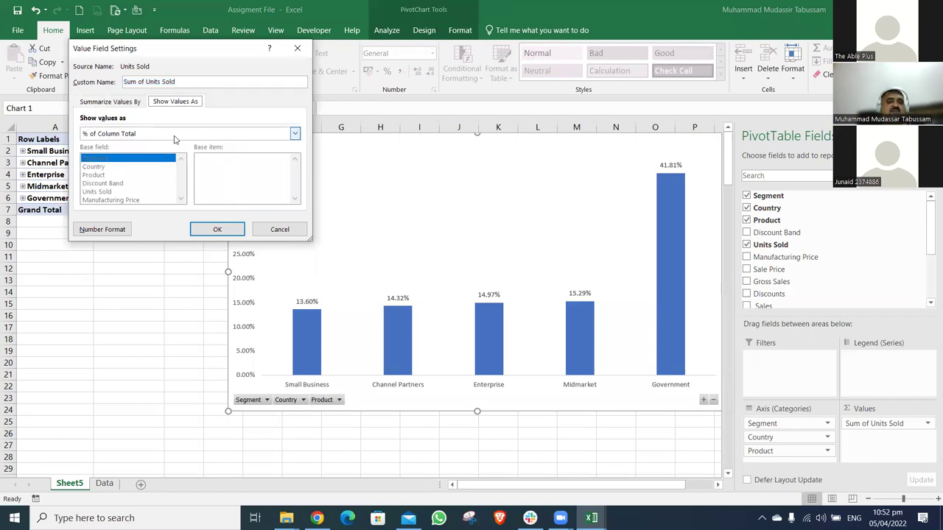
click(217, 230)
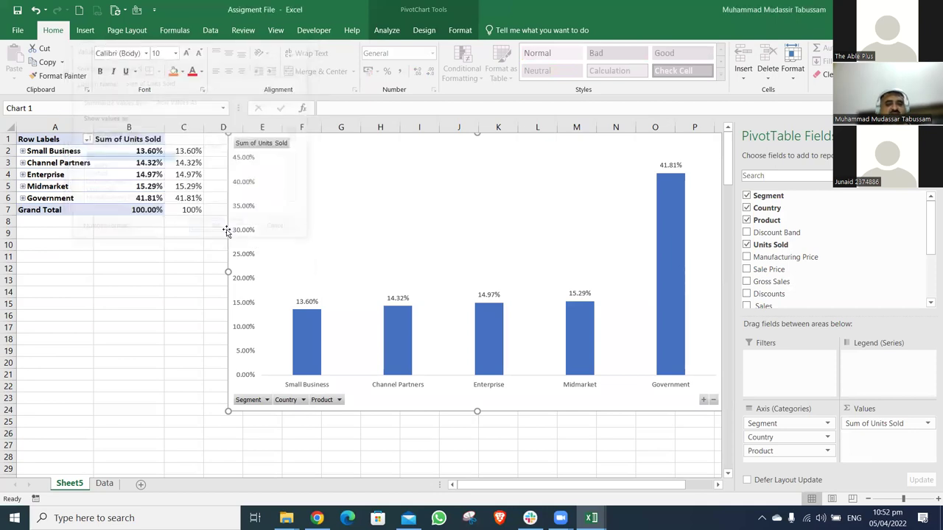
click(189, 153)
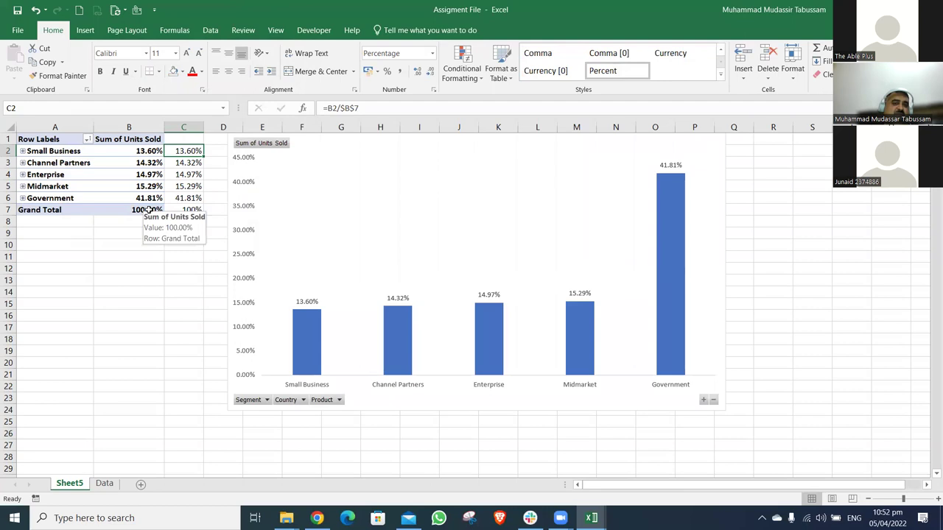
Set Sum of Units Sold to show values as No Calculation
click(524, 141)
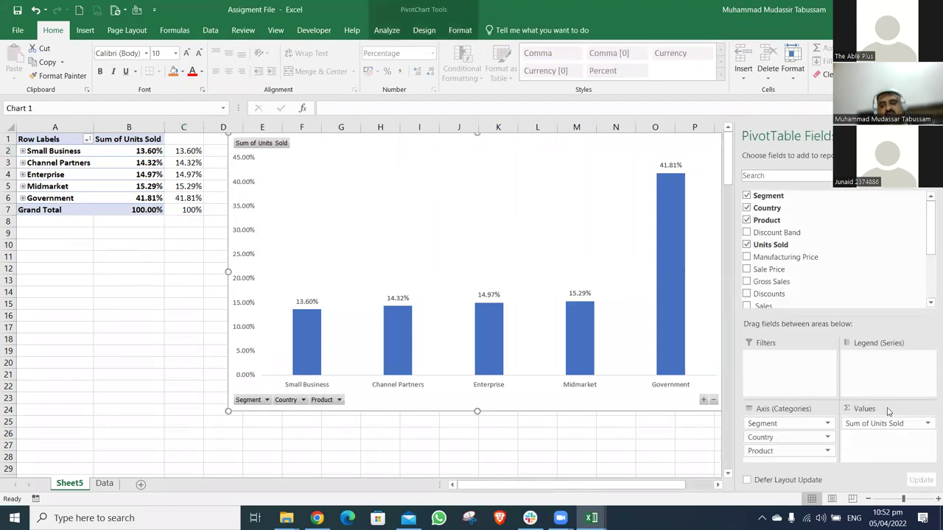
click(900, 427)
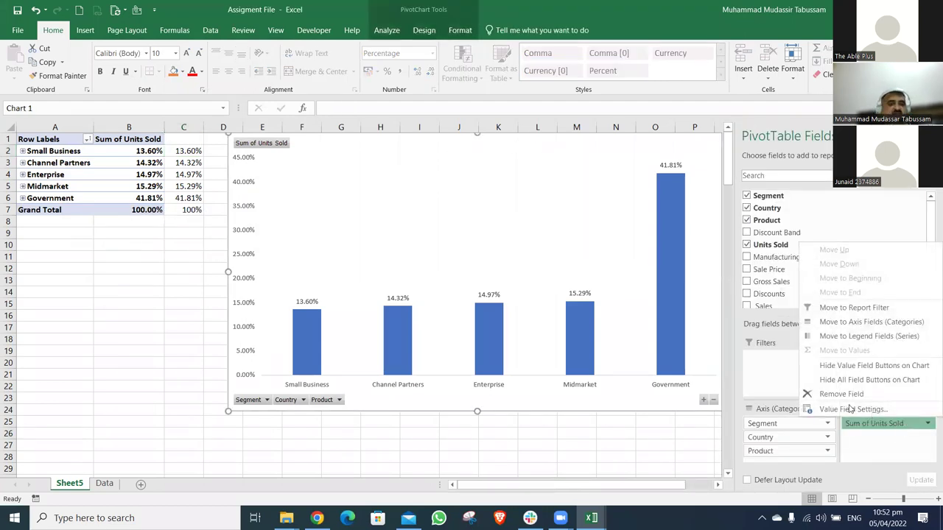
click(851, 409)
click(167, 107)
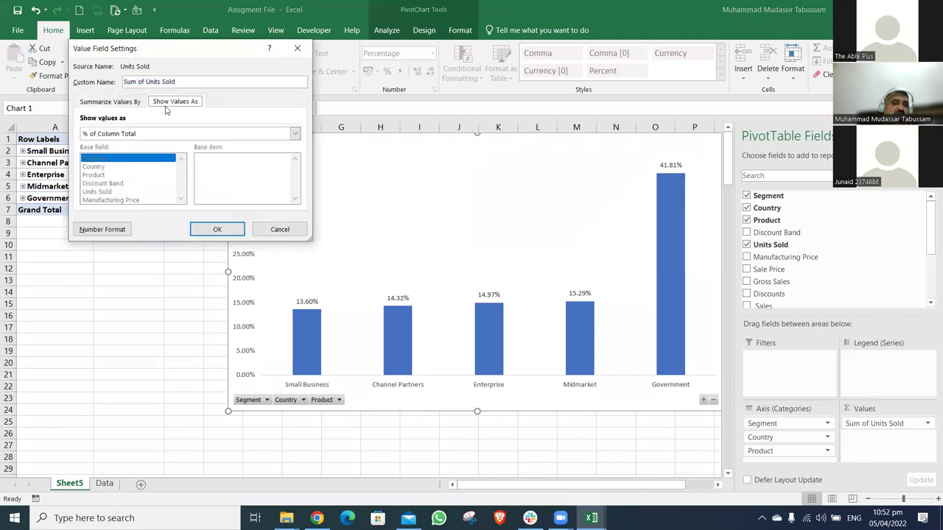
click(155, 135)
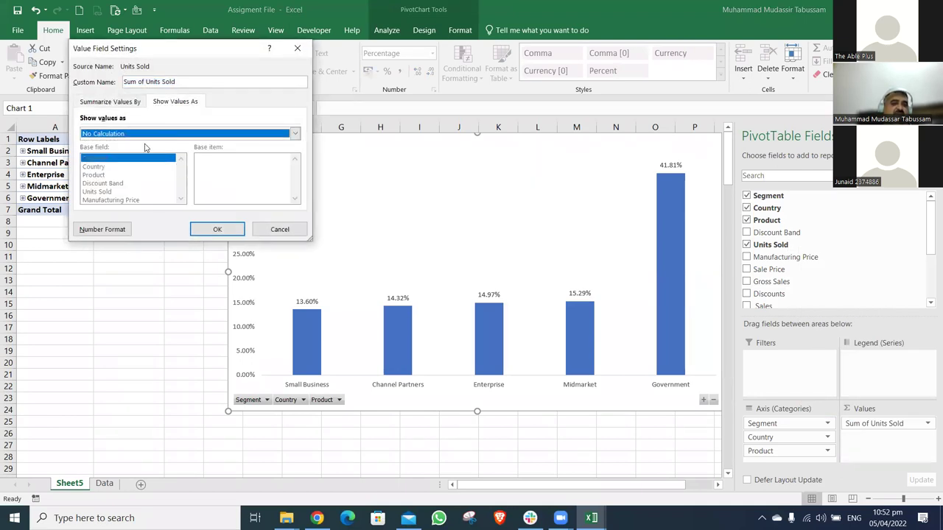
click(211, 230)
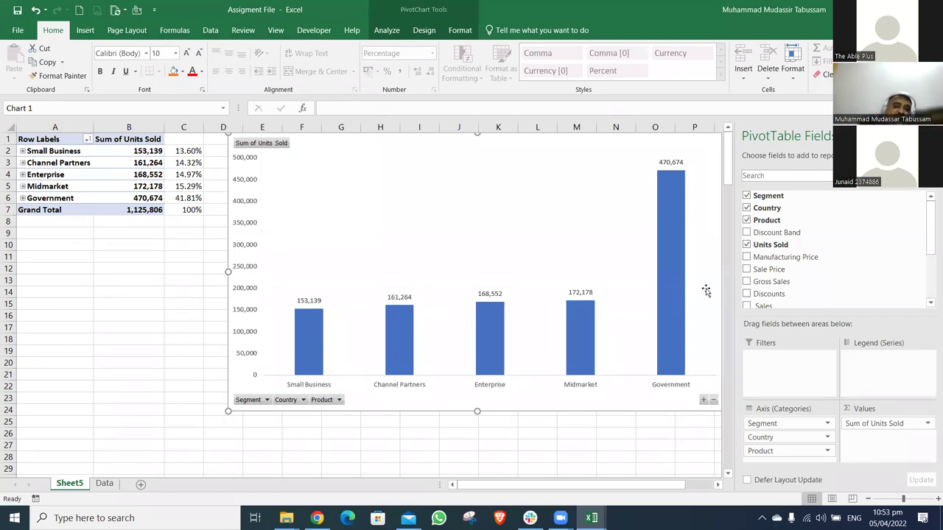
Move the pivot chart so that it starts in column B at row 2
click(493, 167)
drag(493, 167, 341, 155)
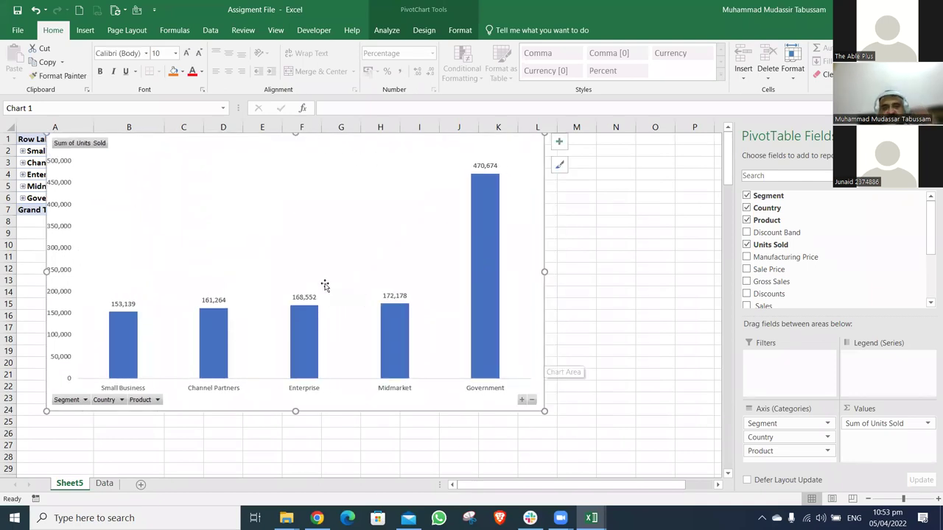
drag(457, 167, 436, 140)
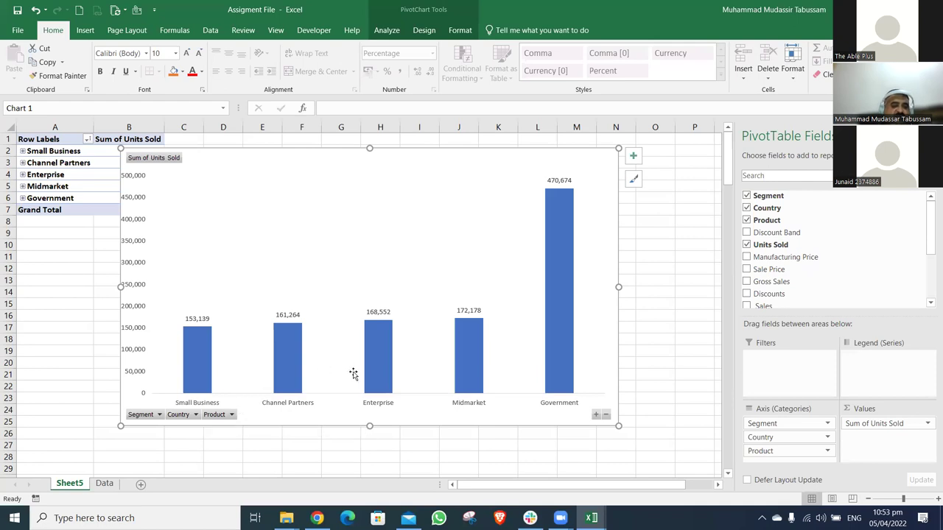
Filter the pivot chart's Country field to show only Canada
click(196, 416)
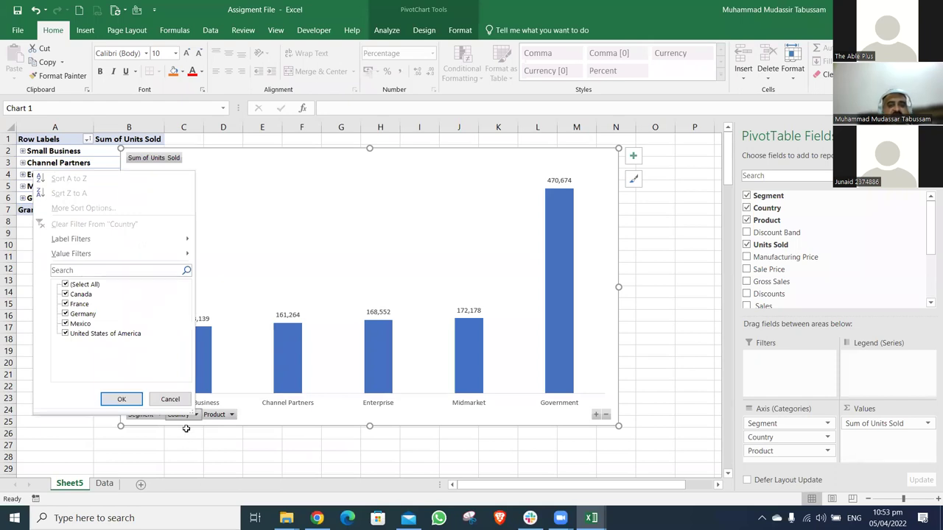
key(space)
key(Down)
key(space)
key(Return)
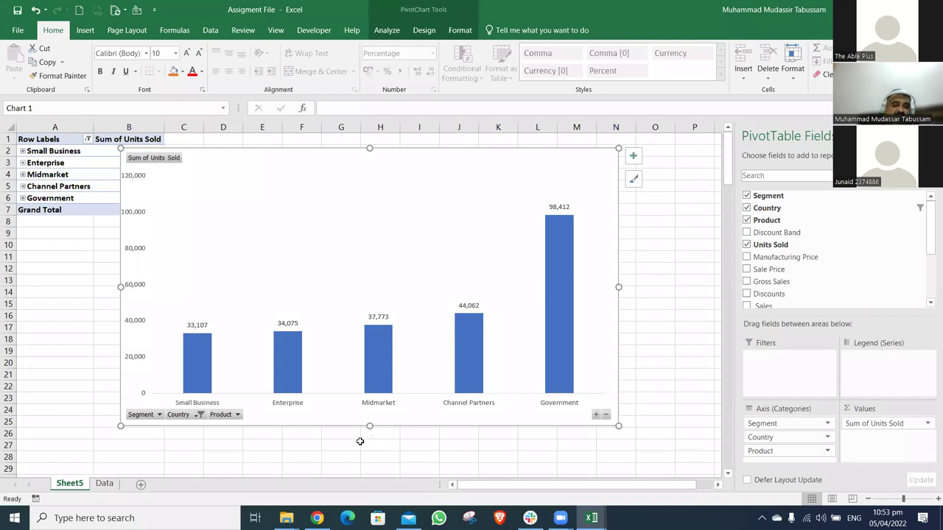
Change the pivot chart's Country filter to show only France
click(199, 414)
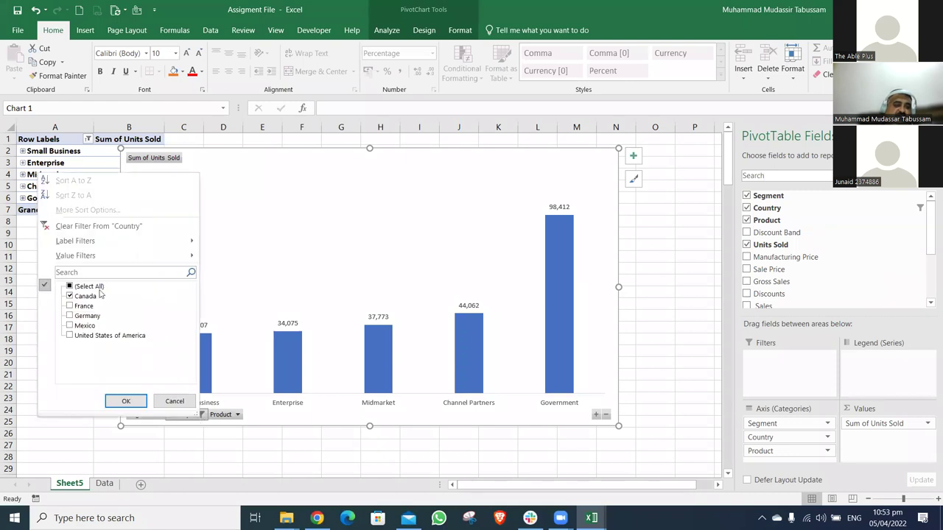
click(73, 297)
click(123, 400)
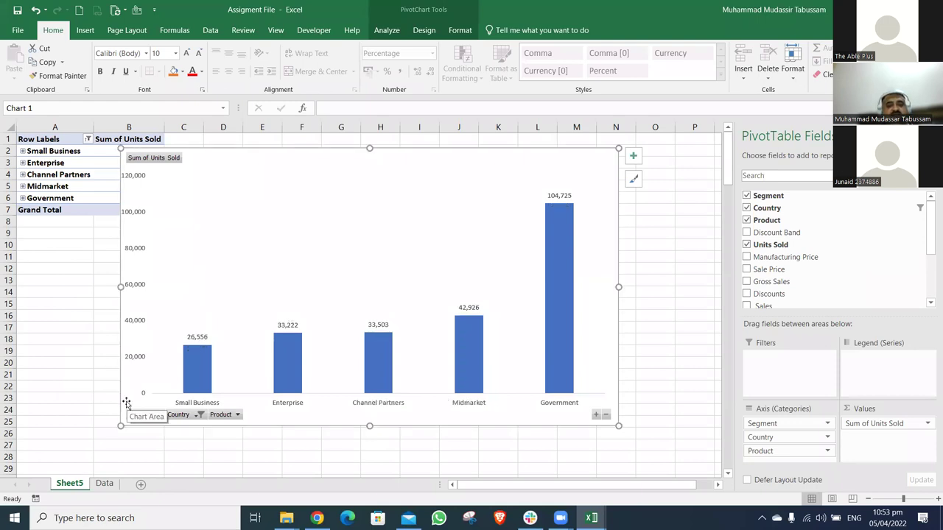
Reselect all countries in the pivot chart's Country filter and check the choices in the Product filter
click(187, 416)
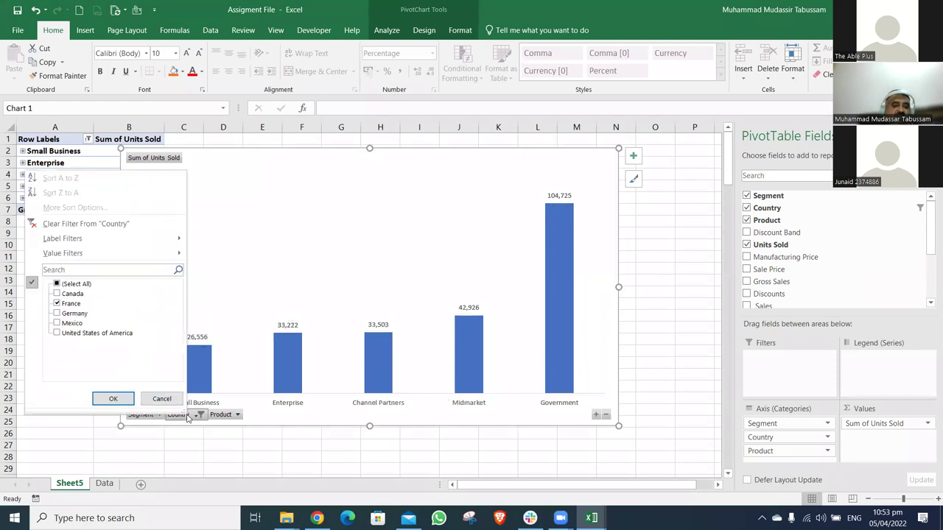
click(58, 284)
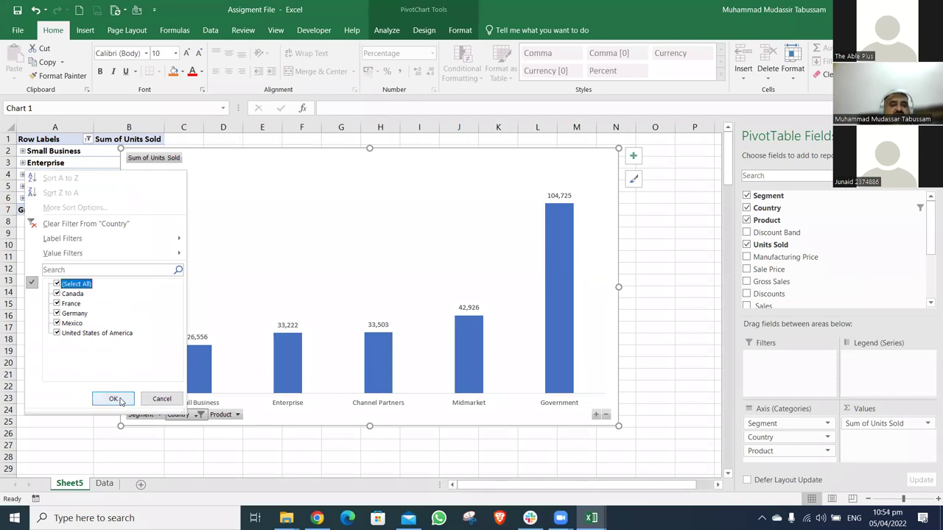
click(114, 399)
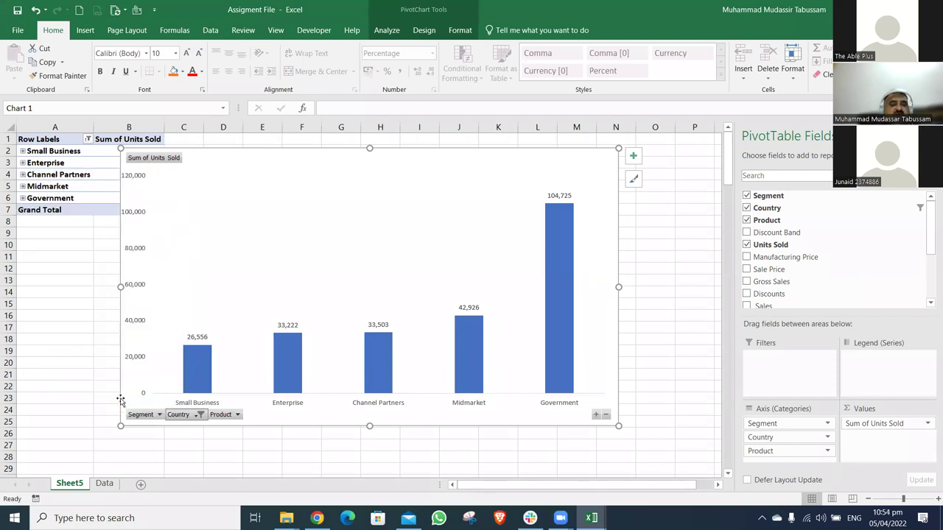
click(231, 415)
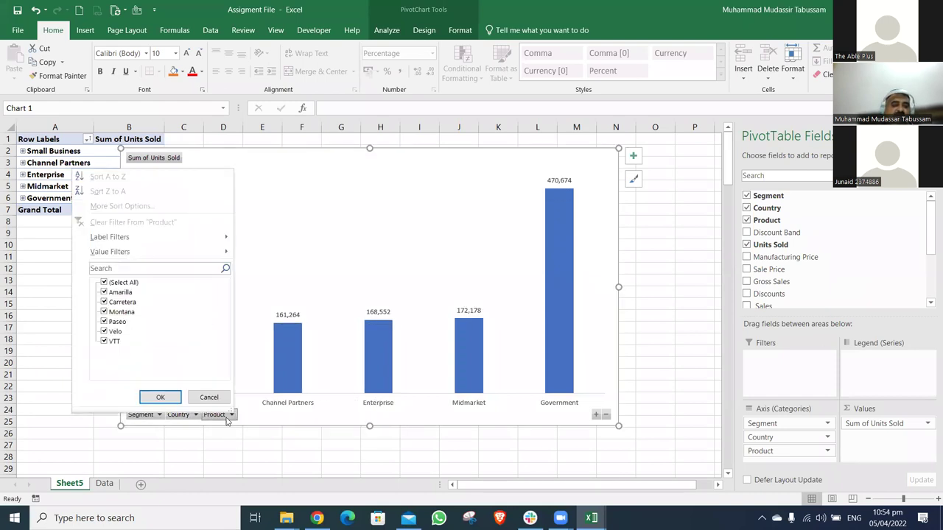
click(231, 415)
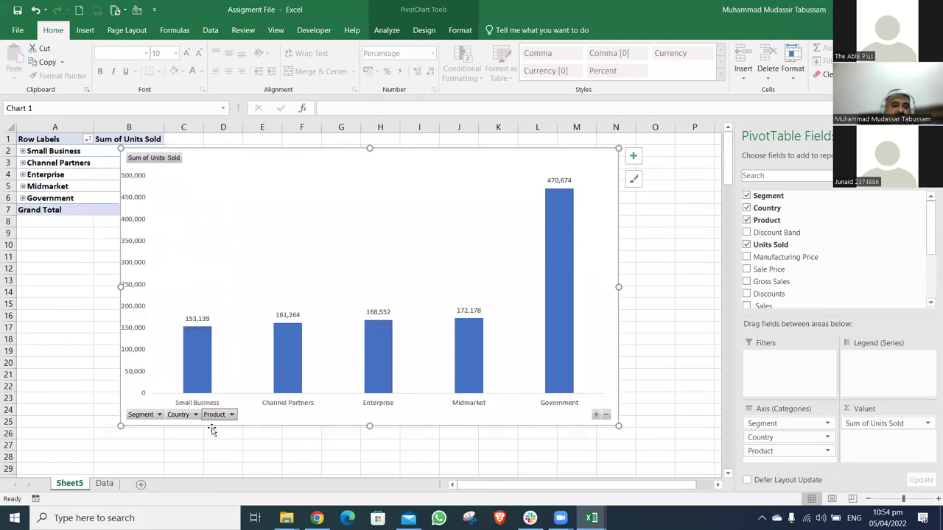
Filter the pivot chart's Segment field to show only Government
click(160, 414)
click(32, 284)
click(32, 313)
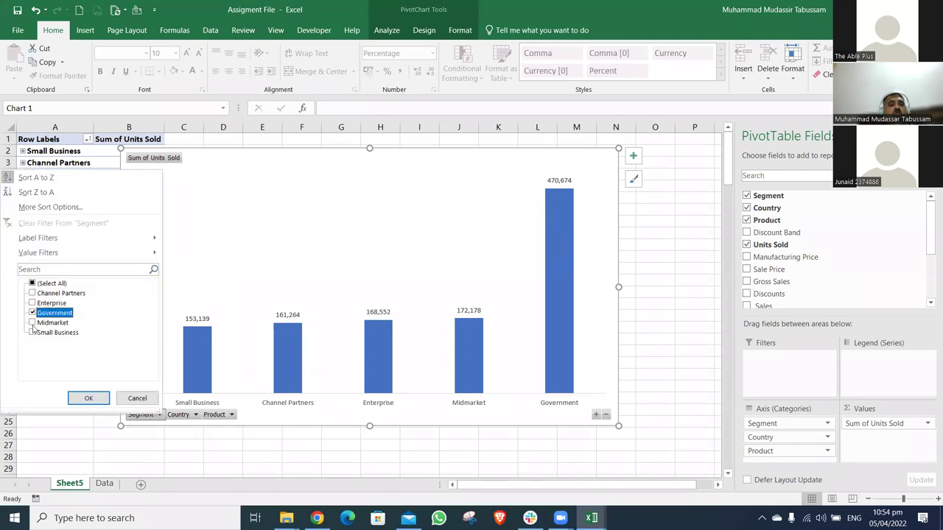
key(Return)
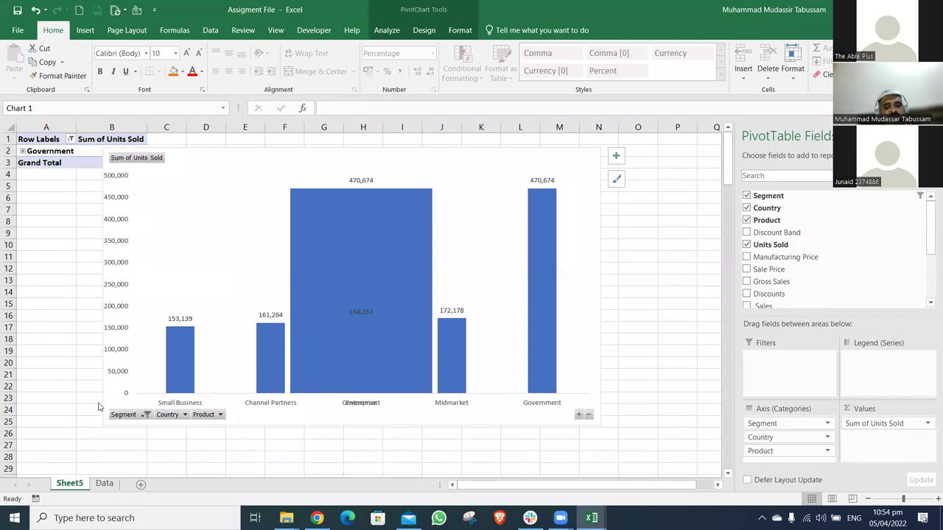
Check the Country and Product filter choices, and reselect all segments in the pivot chart's Segment filter
click(184, 414)
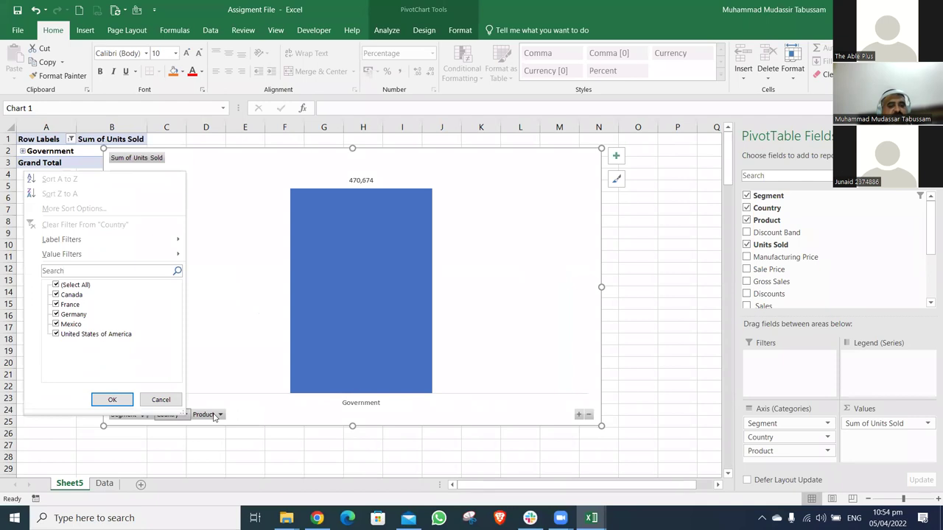
click(219, 415)
click(215, 417)
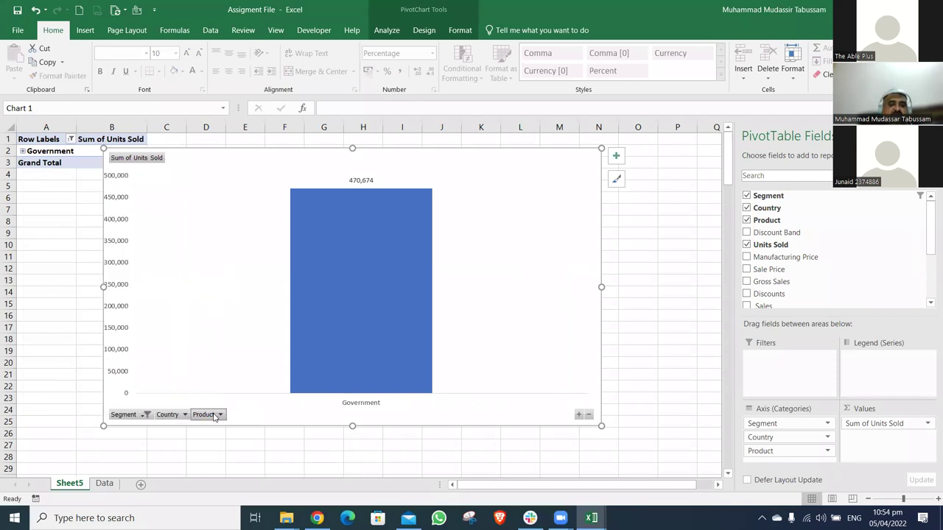
click(143, 415)
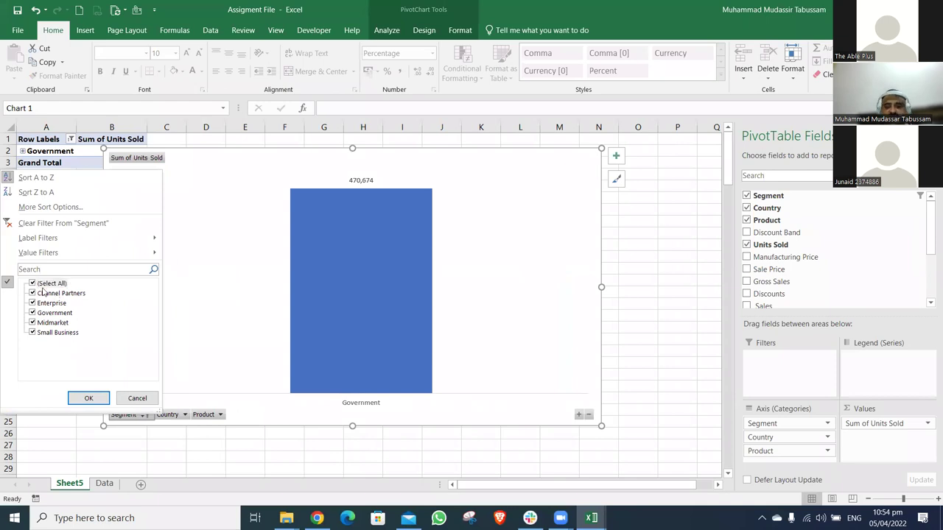
key(Return)
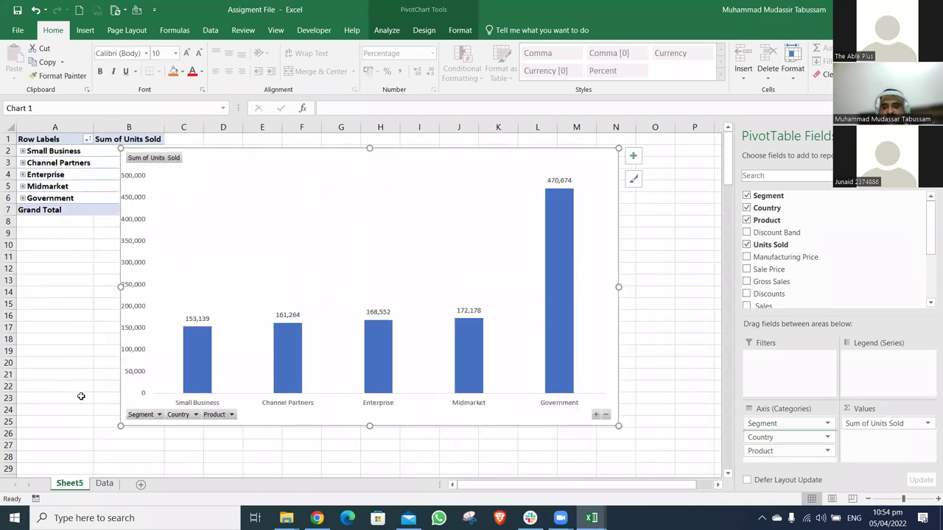
Make Product the first axis field and filter the pivot chart's Product field to show only Amarilla
drag(776, 456, 751, 428)
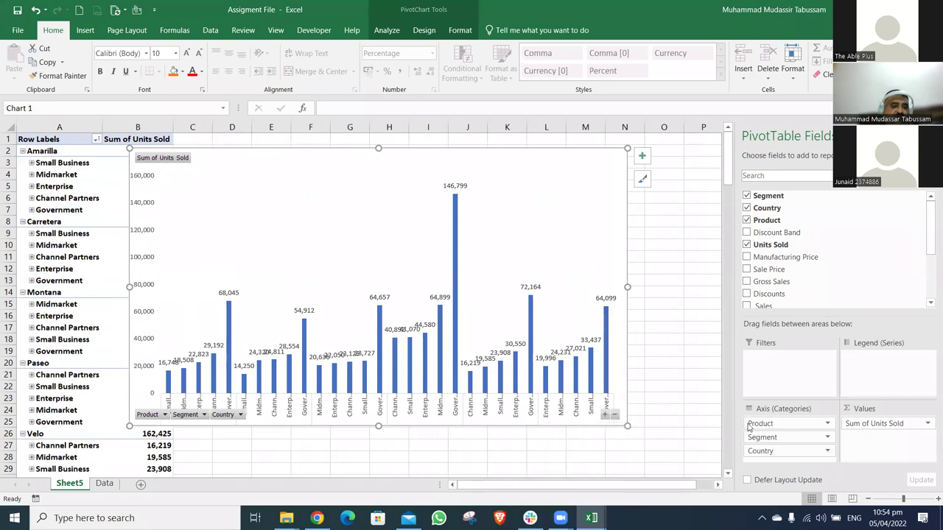
click(164, 415)
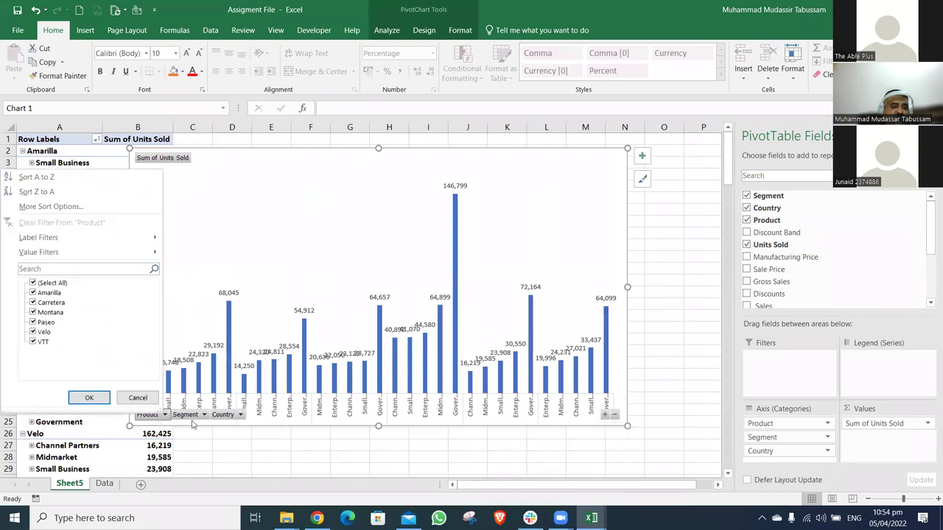
click(33, 283)
click(49, 293)
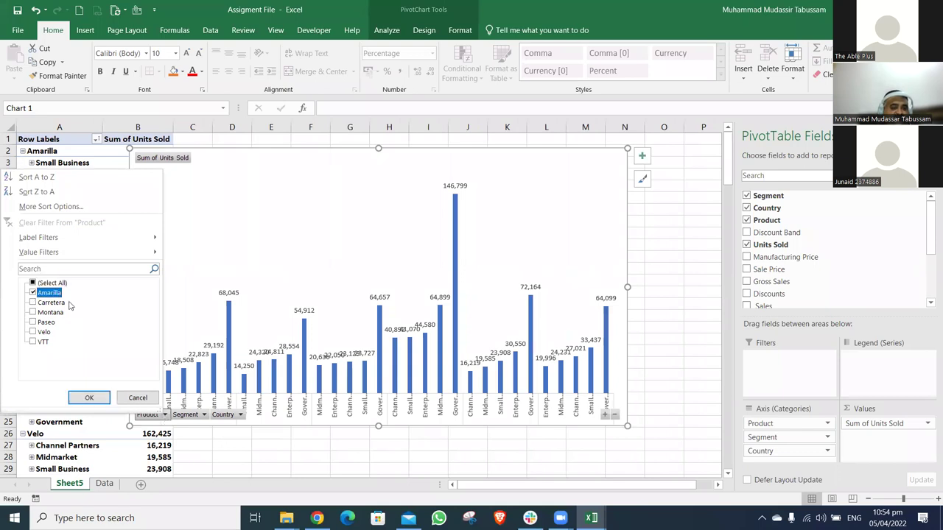
click(89, 398)
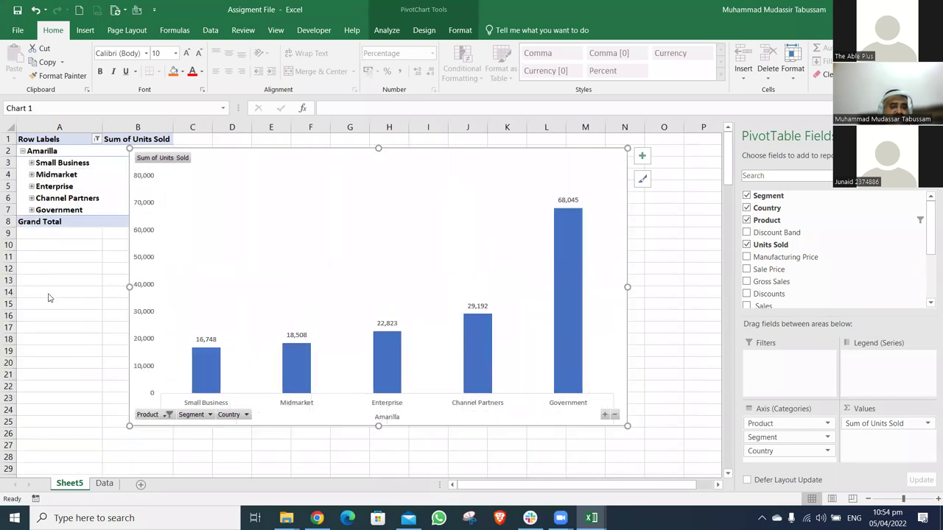
Filter the pivot chart's Segment field to show only Channel Partners
click(210, 415)
click(33, 285)
click(34, 294)
click(83, 396)
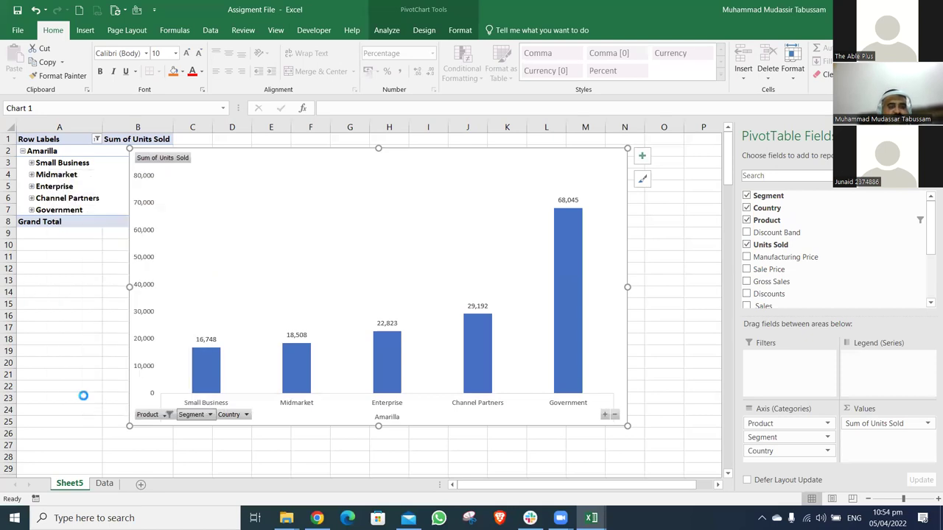
click(210, 416)
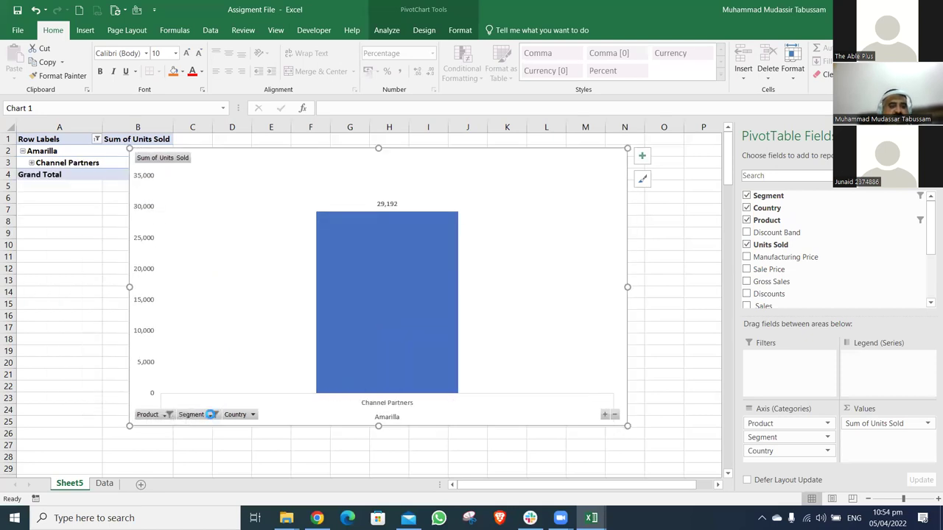
click(83, 295)
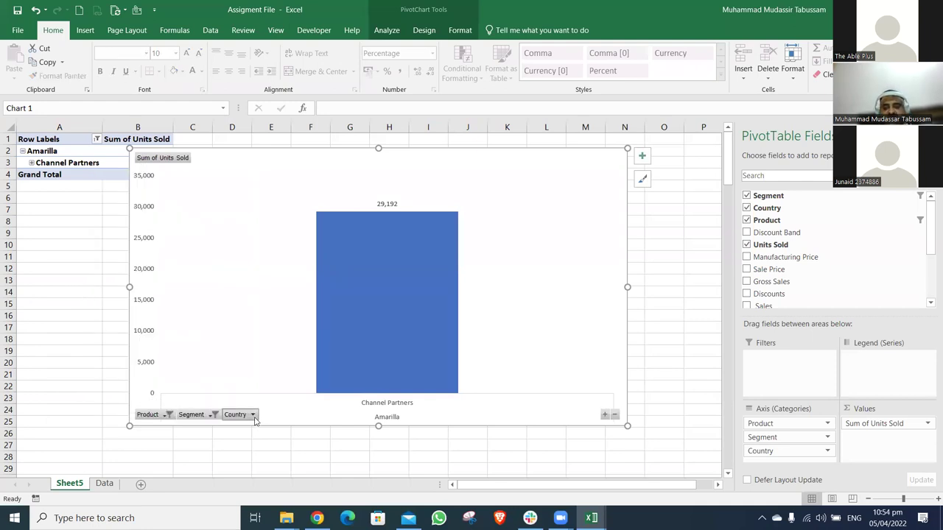
Move Segment below Country in the axis fields and reselect all products in the pivot chart's Product filter
drag(766, 437, 754, 454)
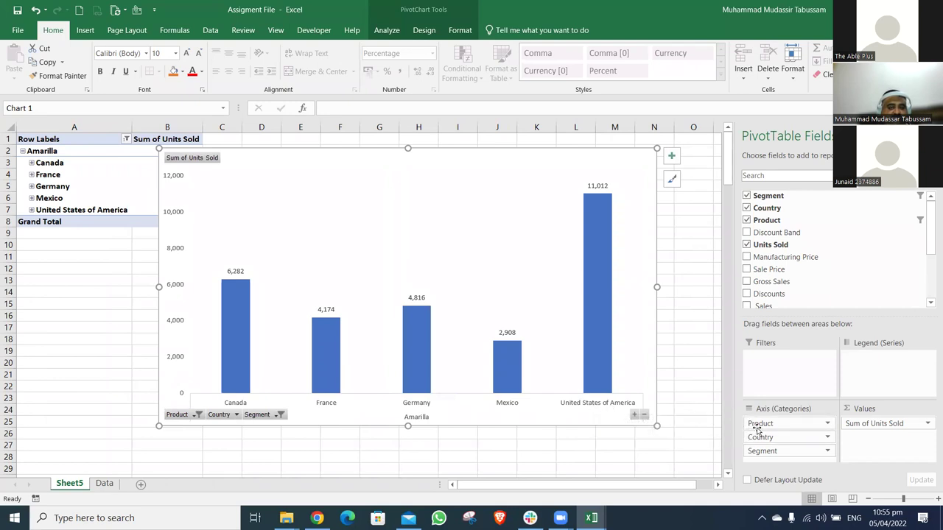
click(234, 415)
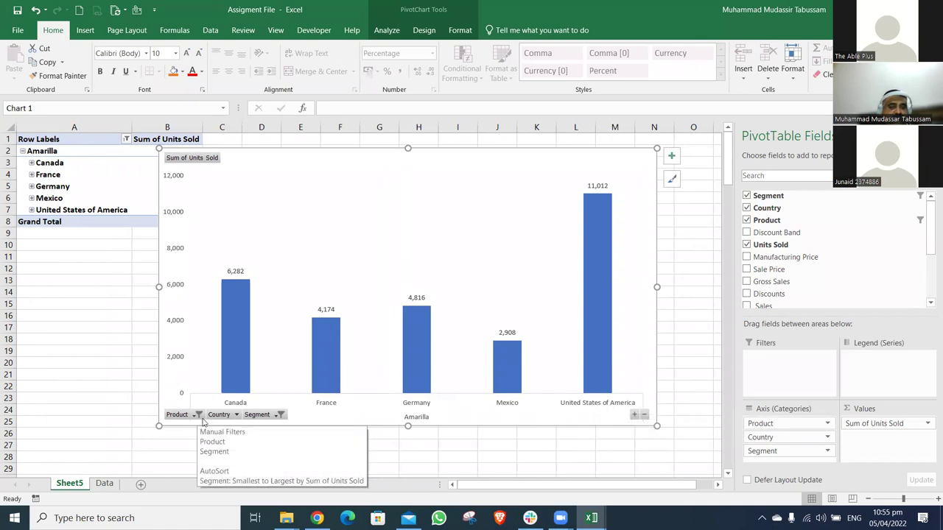
click(197, 416)
click(68, 283)
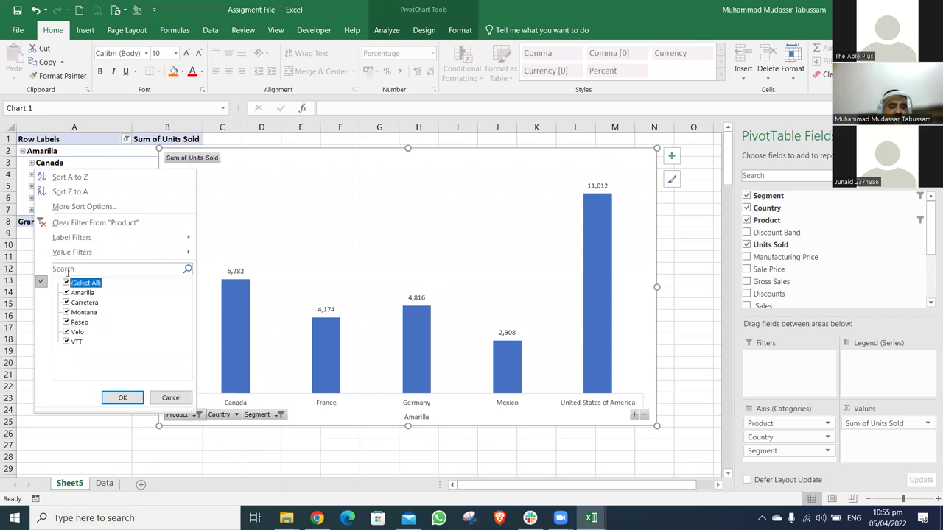
click(122, 397)
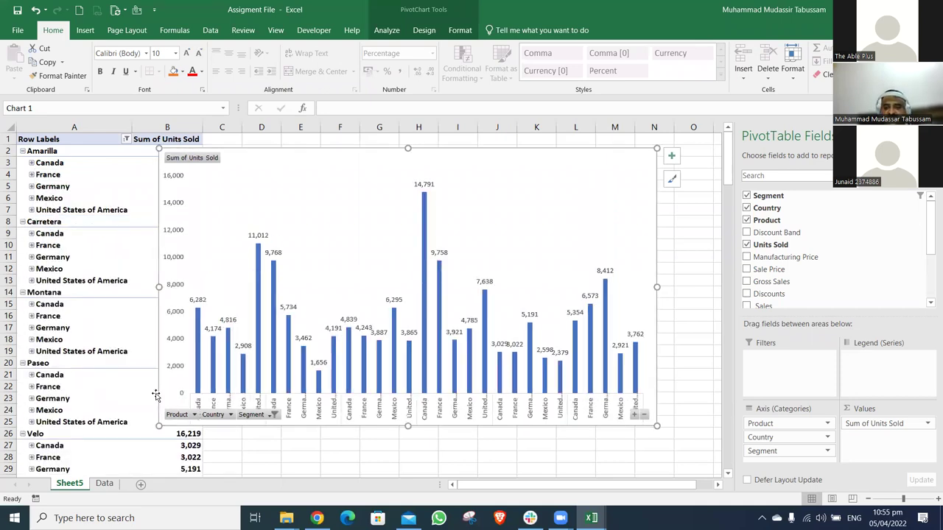
Try Country as the first axis field, and put Product back above it
drag(761, 437, 774, 431)
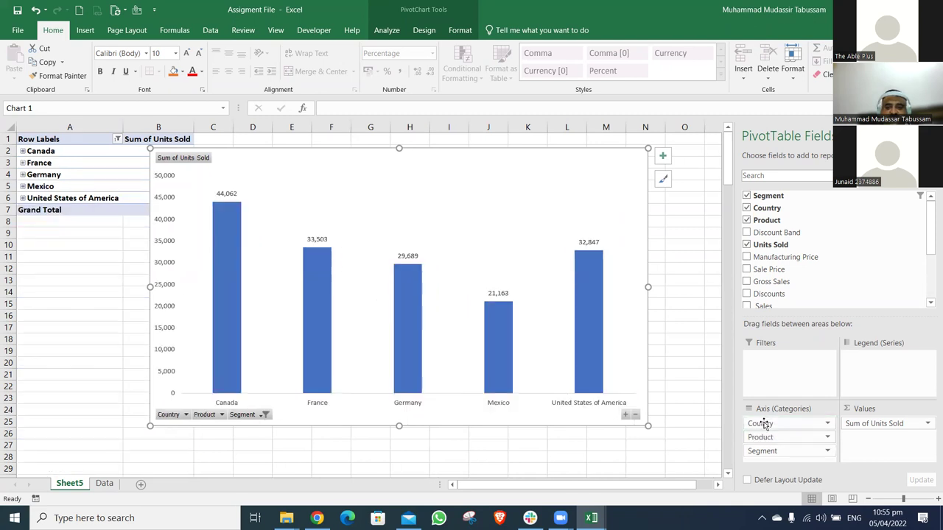
drag(759, 445, 769, 425)
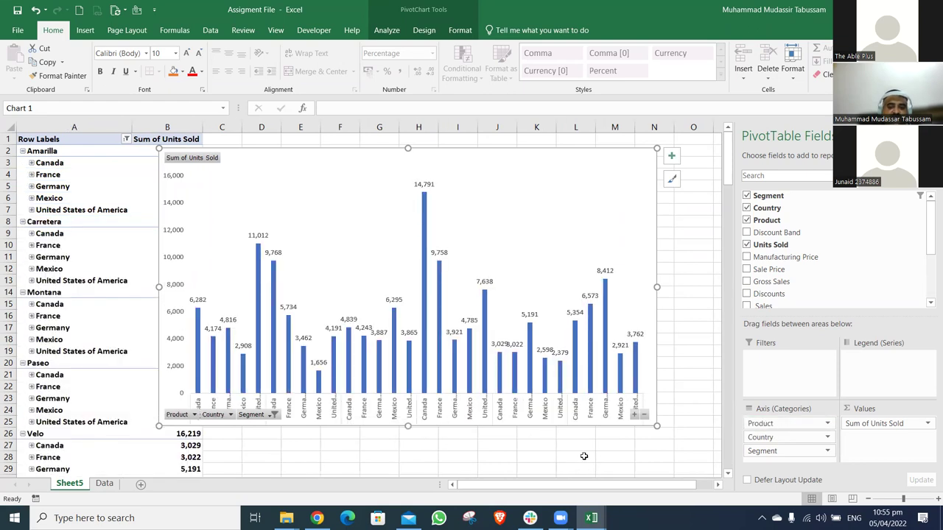
Collapse the pivot chart to product level and move the chart clear of the percentages in column C
click(643, 415)
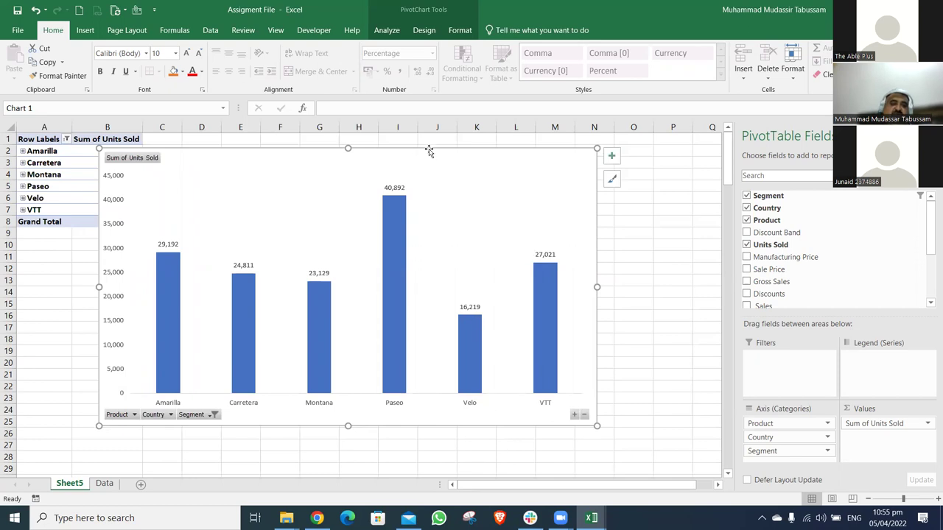
drag(429, 151, 457, 139)
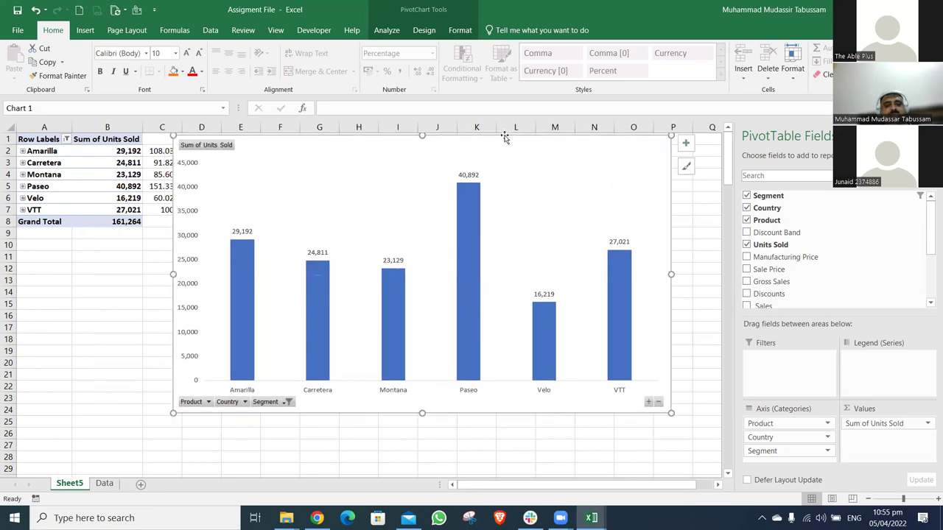
drag(506, 139, 521, 142)
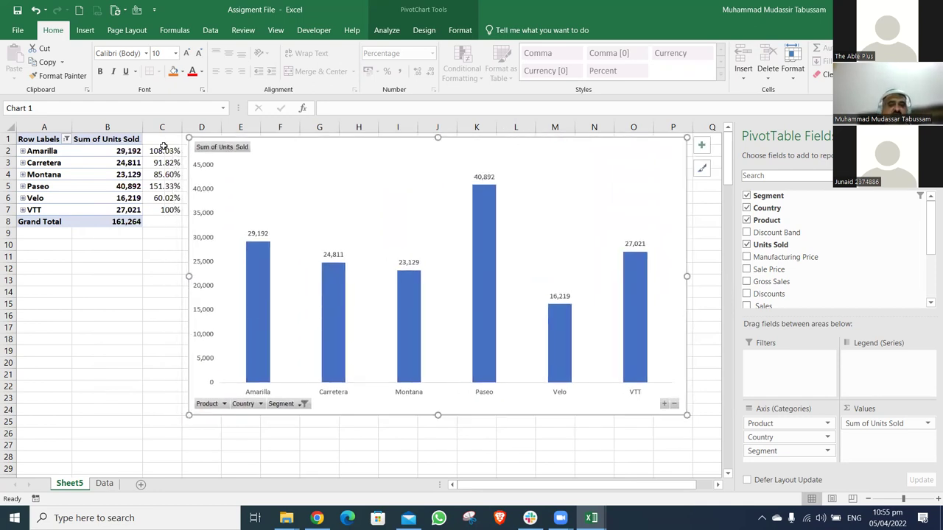
Sort the products by Sum of Units Sold from smallest to largest and move the chart back over column C
right_click(133, 152)
mouse_move(162, 229)
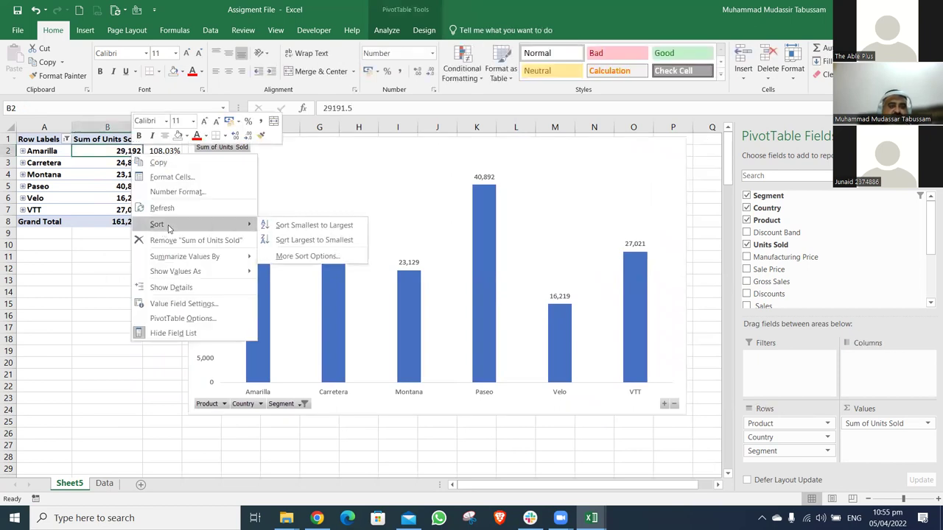
click(286, 225)
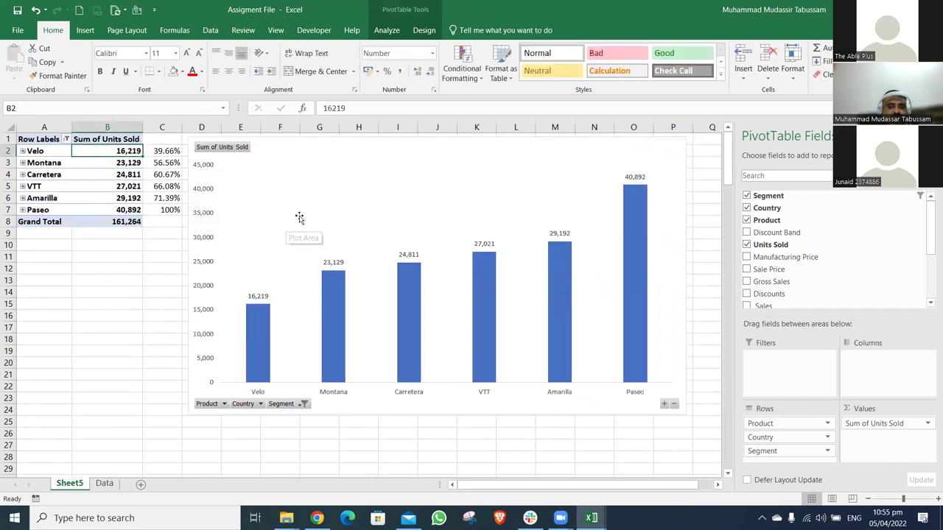
drag(553, 148, 464, 131)
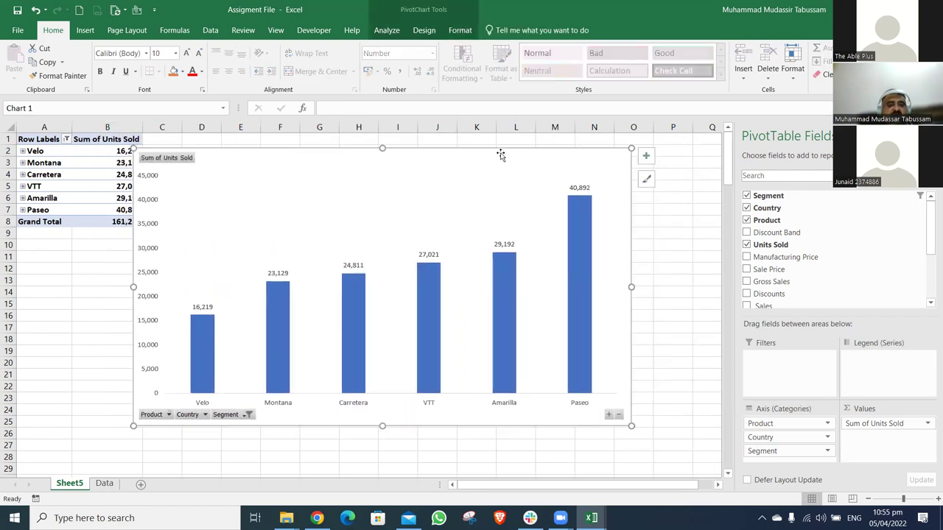
Check the Country filter choices and reselect all segments in the pivot chart's Segment filter
click(205, 415)
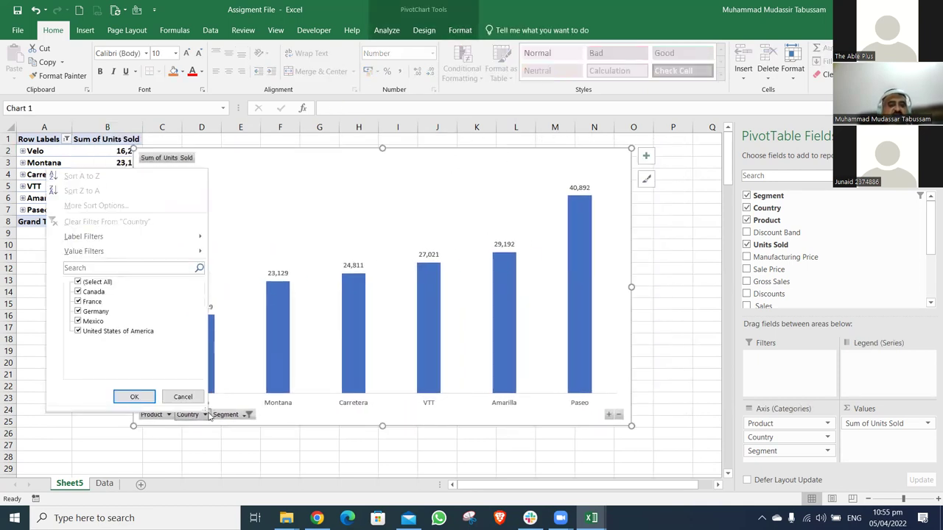
click(246, 415)
click(246, 416)
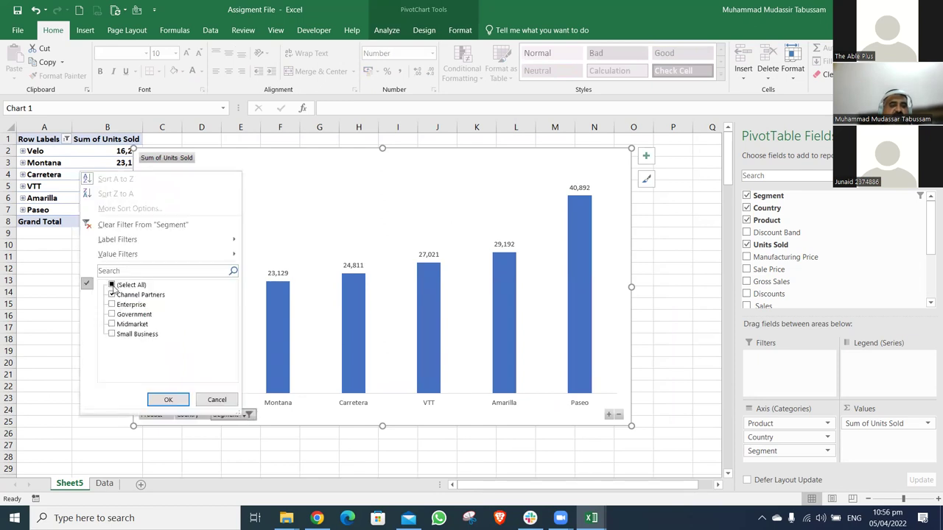
click(117, 285)
click(175, 400)
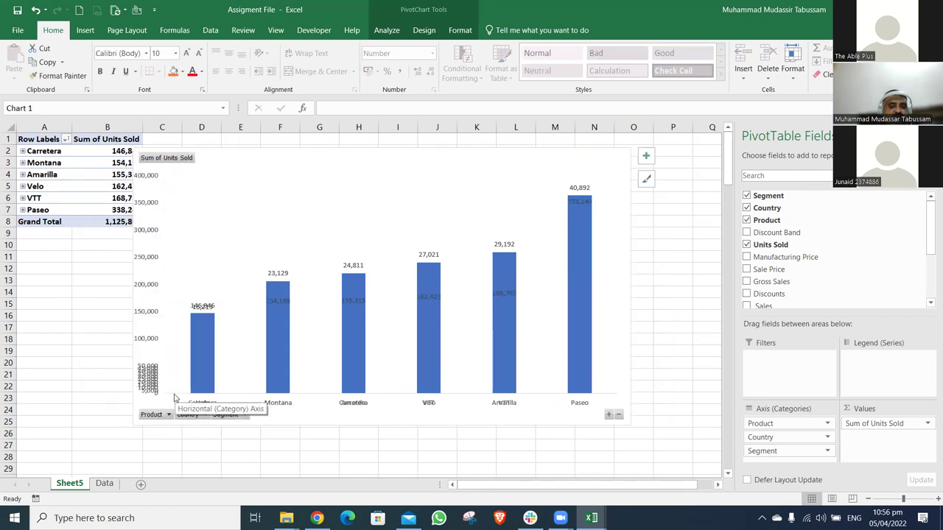
Review the choices in the pivot chart's Country and Product filters without changing them
click(205, 416)
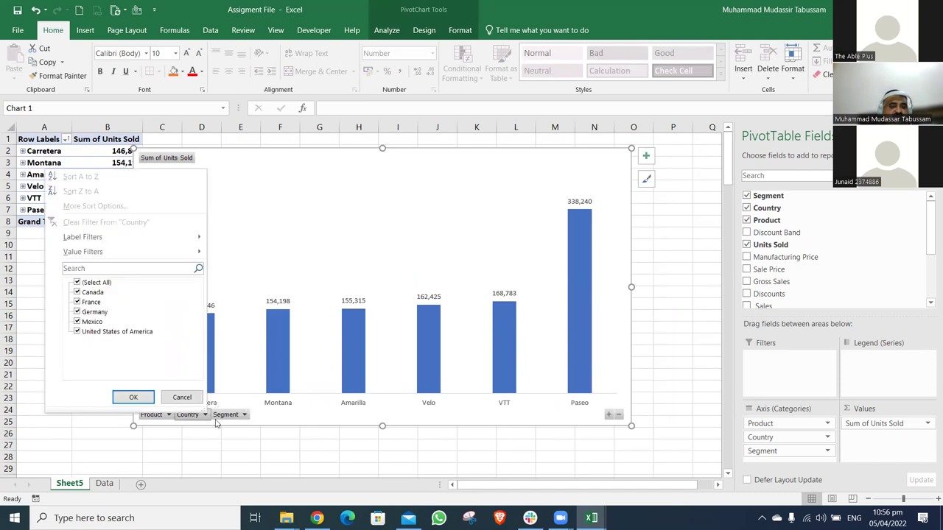
click(161, 417)
click(161, 417)
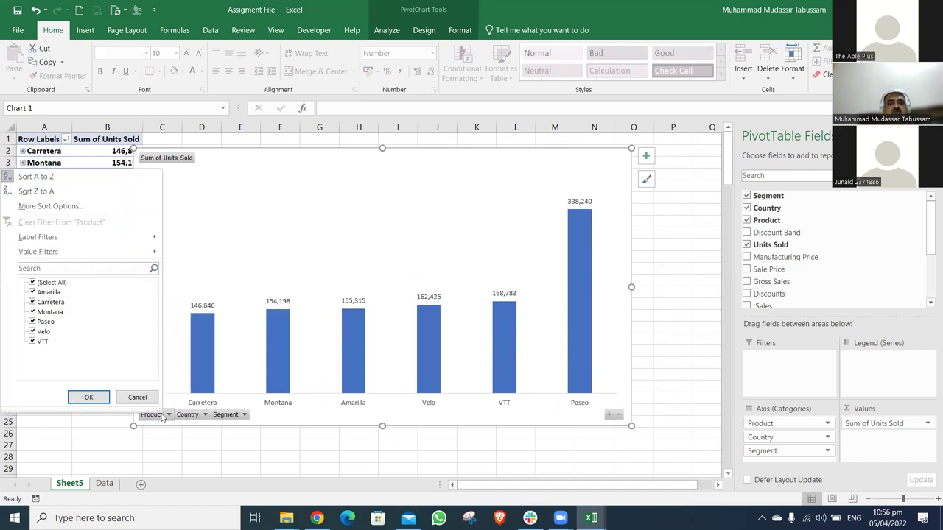
click(209, 440)
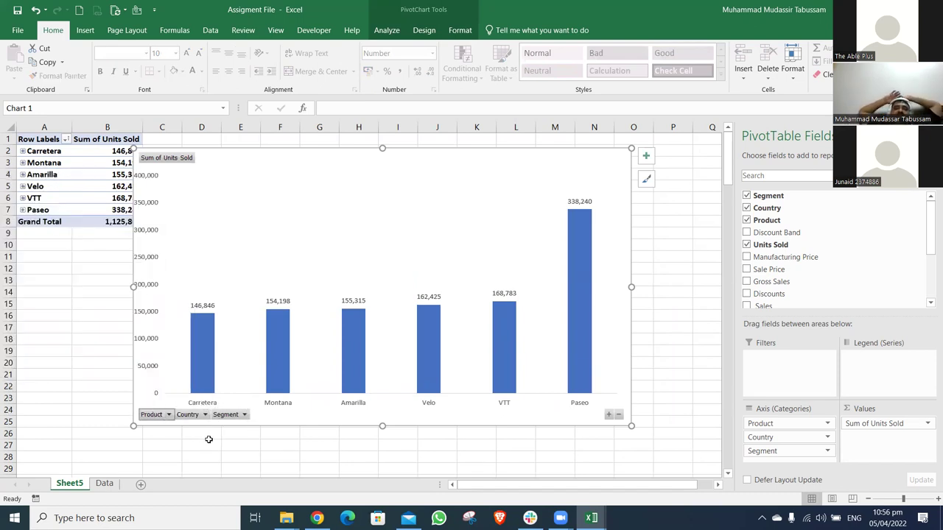
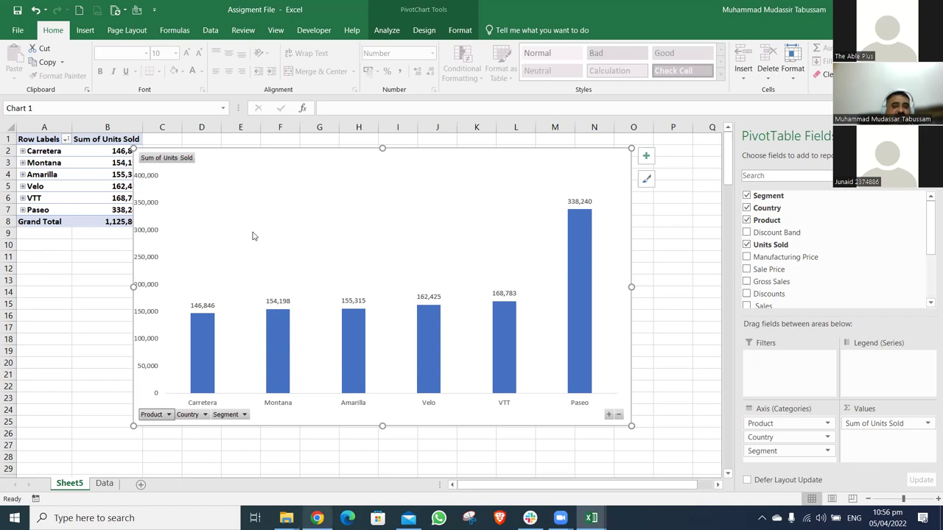
Switch to the "Assigment 1 - Practice Session" Google Sheet and enter "Most units sold are in what segment" in cell C8
key(alt+Tab)
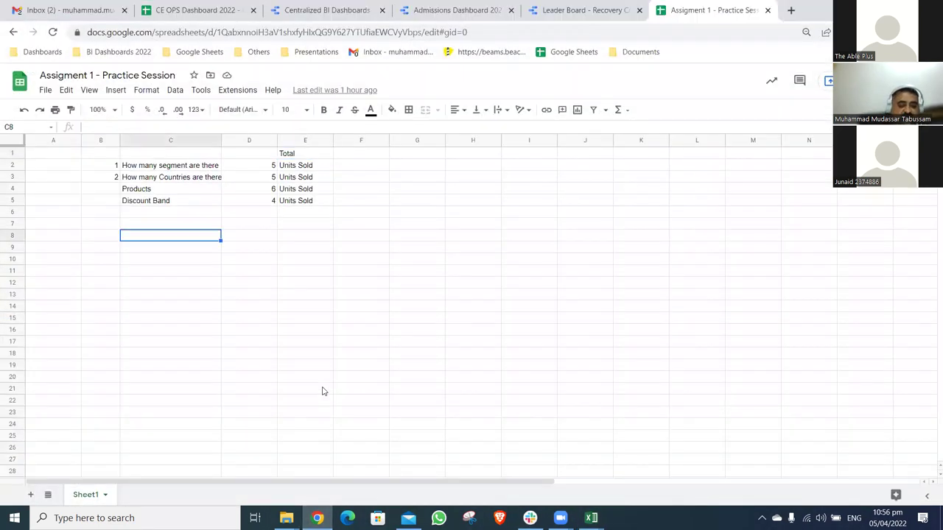
text(Most units)
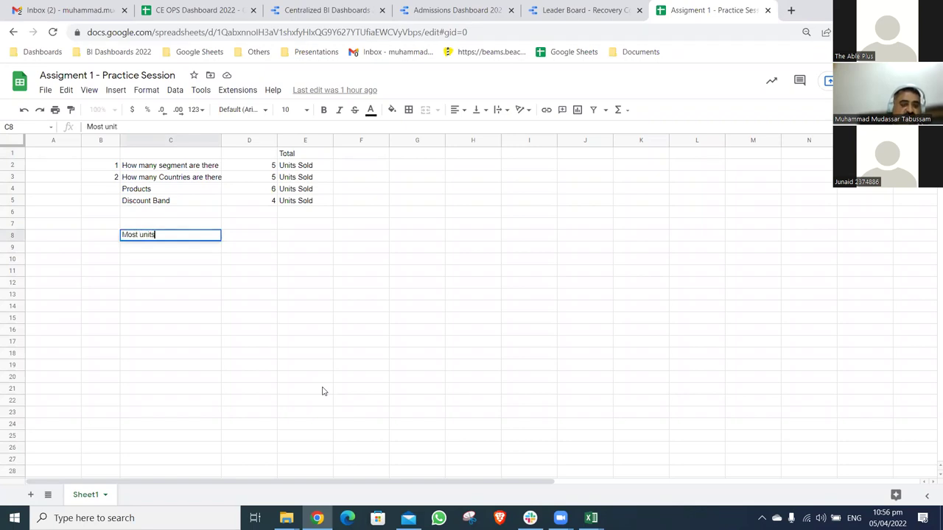
text( dols)
key(BackSpace)
key(BackSpace)
key(BackSpace)
key(BackSpace)
text(sold are in what segment)
key(Return)
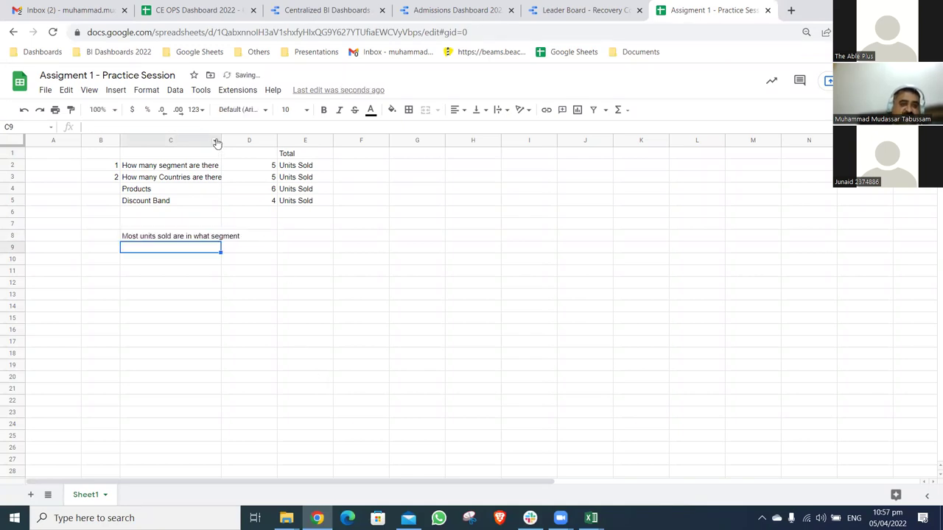
Fit column C to its contents and enter "Goverment" as the answer in cell D8
double_click(217, 143)
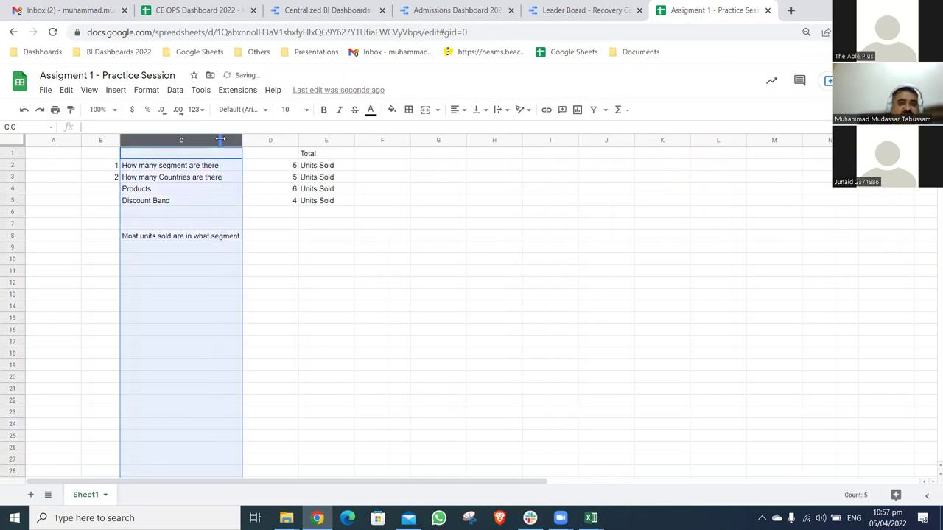
click(293, 235)
text(Goverment)
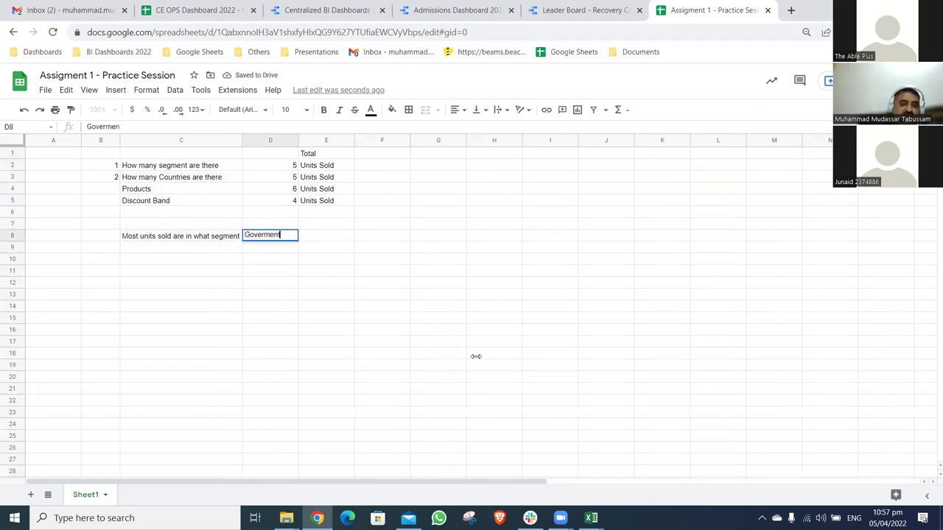
key(Return)
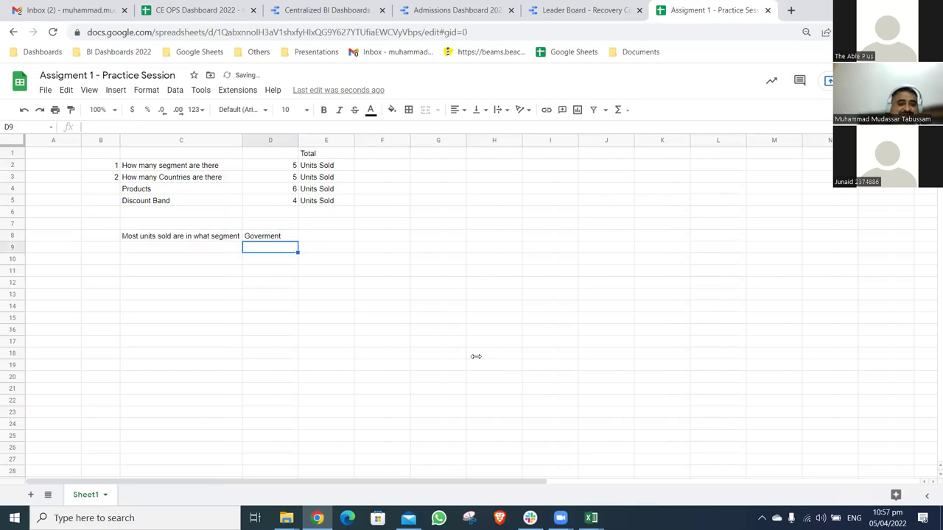
Enter "Most Sold Product" in cell C9, directly below the segment question
key(Left)
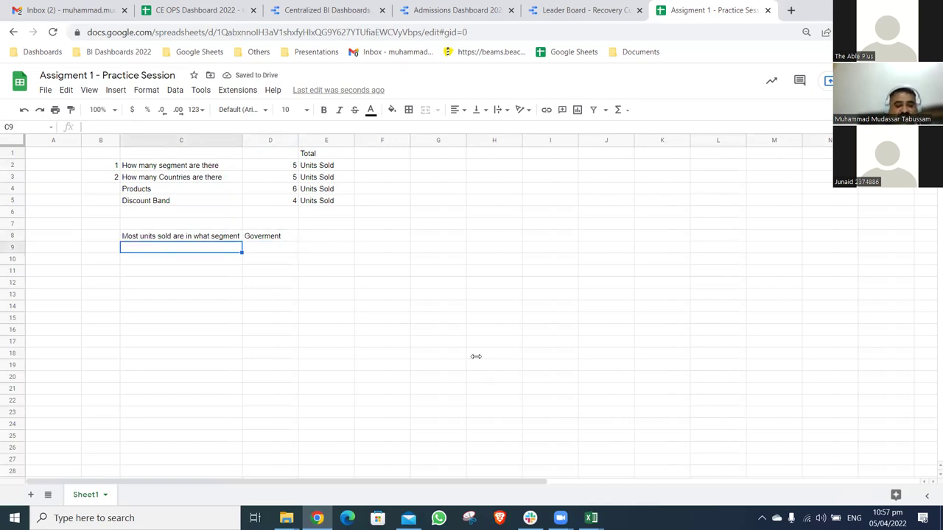
text(Most)
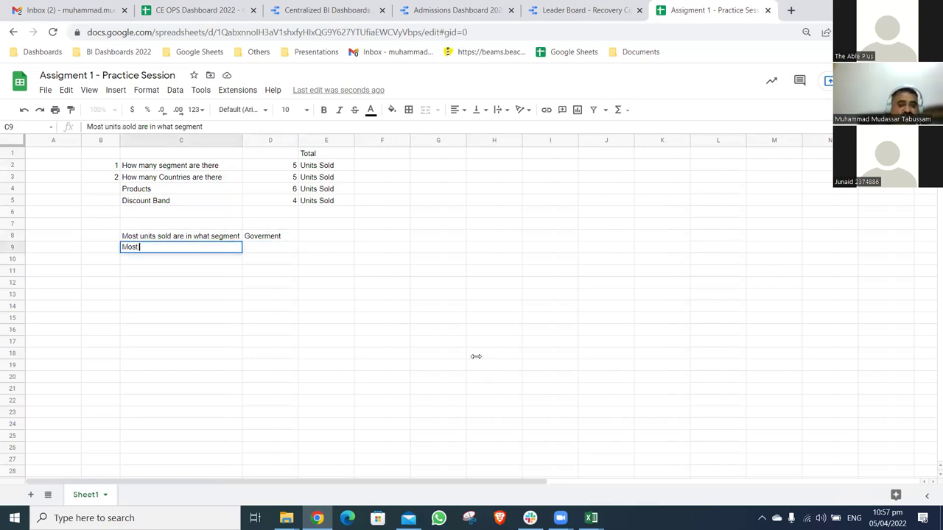
text( Sold Procu)
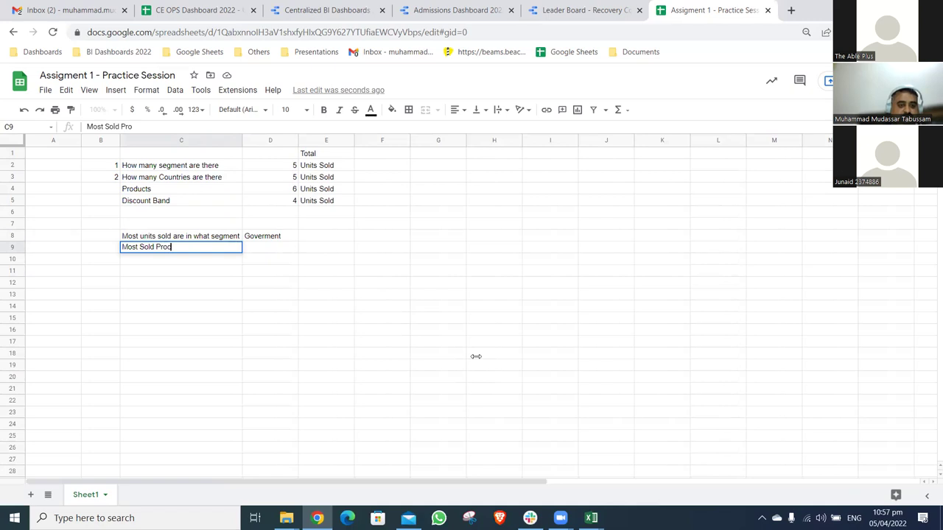
key(BackSpace)
key(BackSpace)
text(duct)
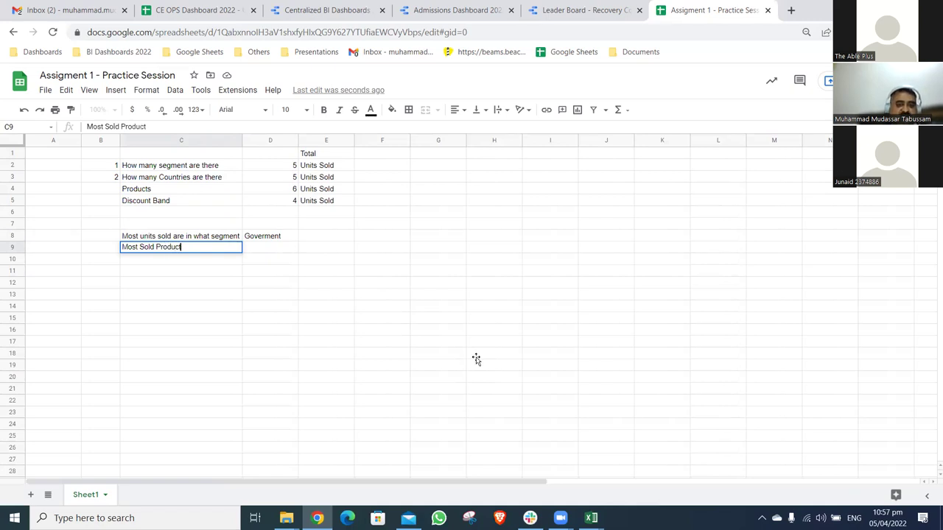
key(Return)
Check the top-selling product in the Excel pivot chart and enter "Paeo" in cell D9 of the Google Sheet
key(alt+Tab)
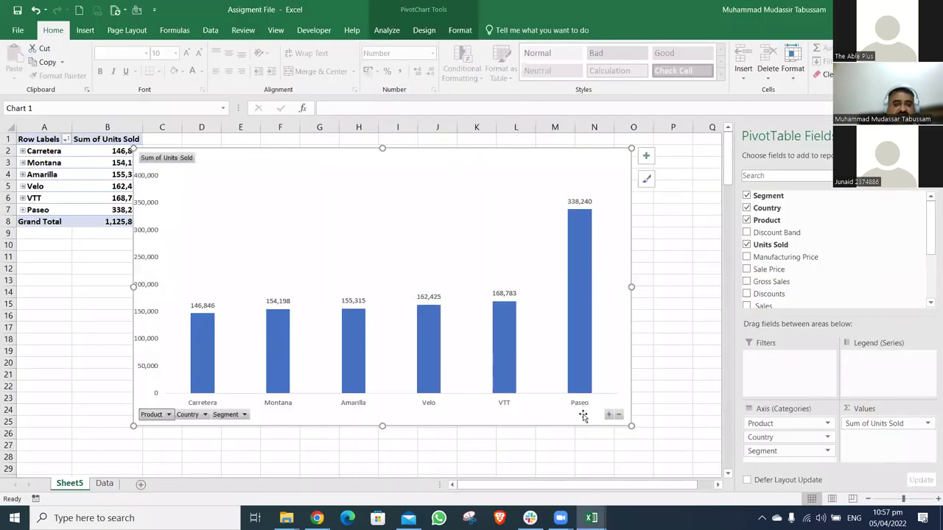
key(alt+Tab)
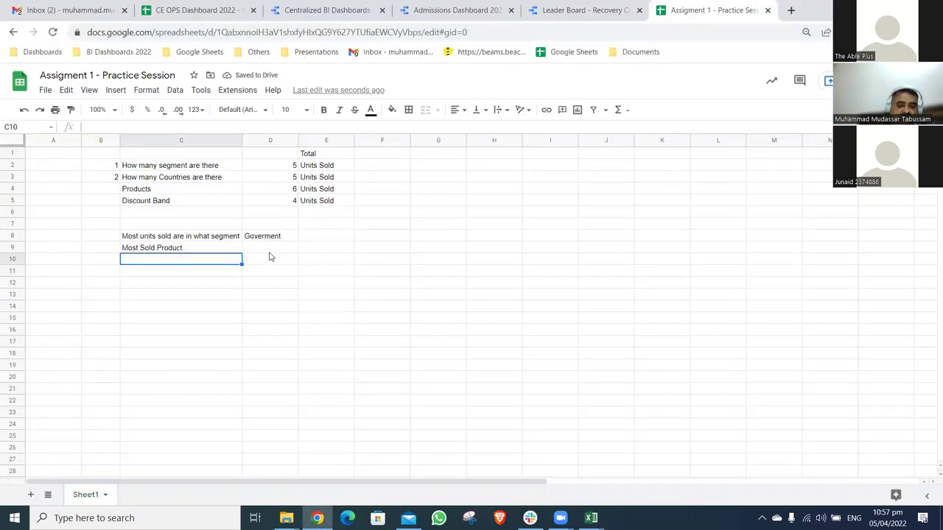
click(270, 253)
text(PAseo)
key(BackSpace)
key(BackSpace)
key(BackSpace)
text(aeo)
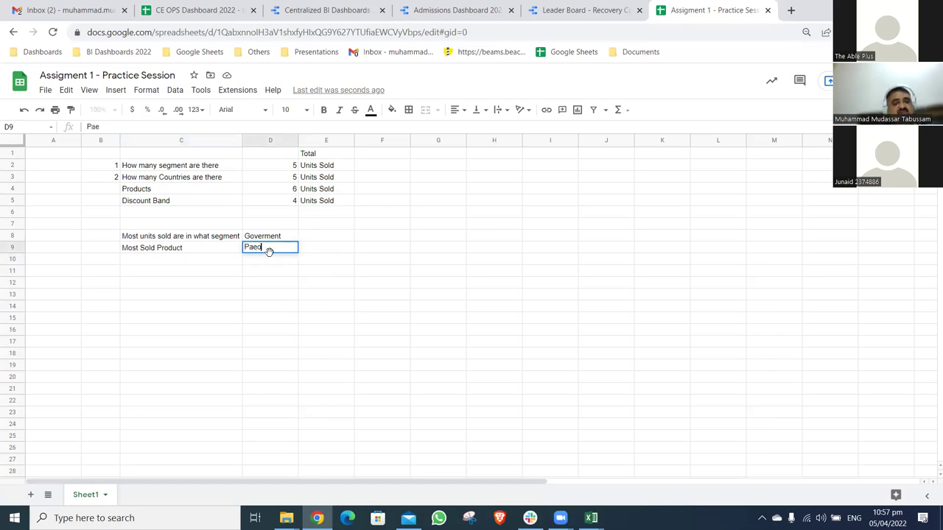
key(Return)
key(Up)
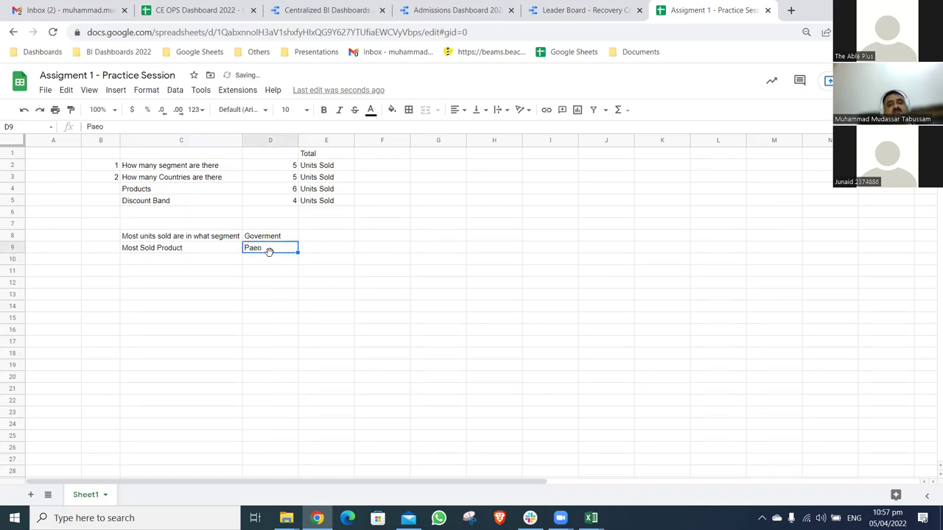
key(Up)
key(Down)
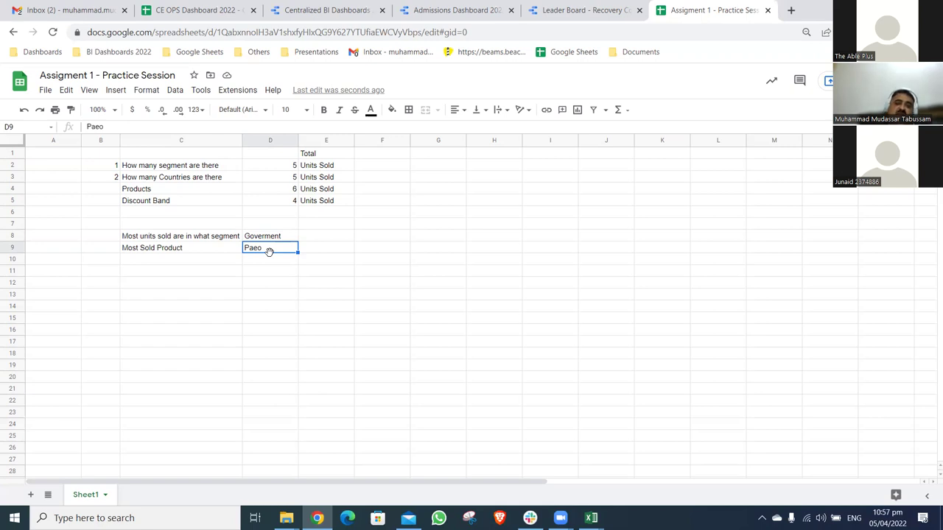
key(Return)
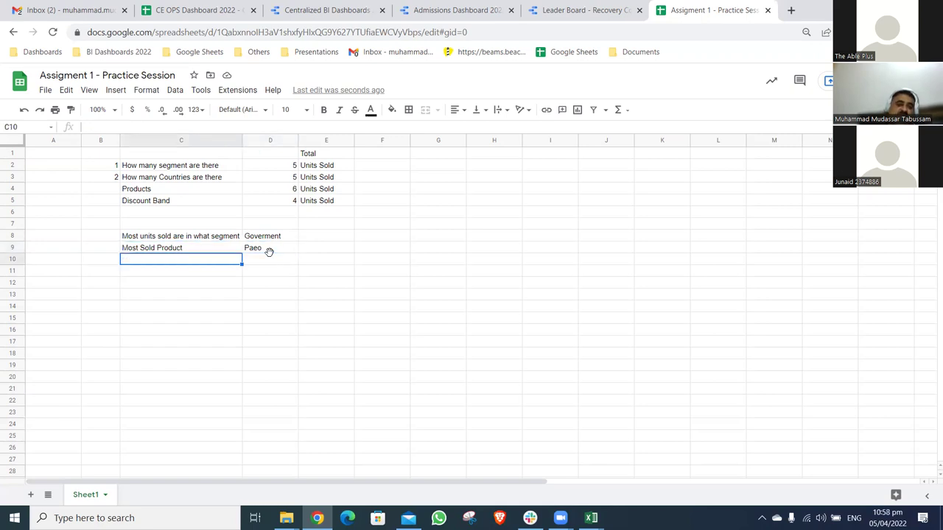
text(% Age of)
key(BackSpace)
key(BackSpace)
key(BackSpace)
key(BackSpace)
key(BackSpace)
key(BackSpace)
key(BackSpace)
key(BackSpace)
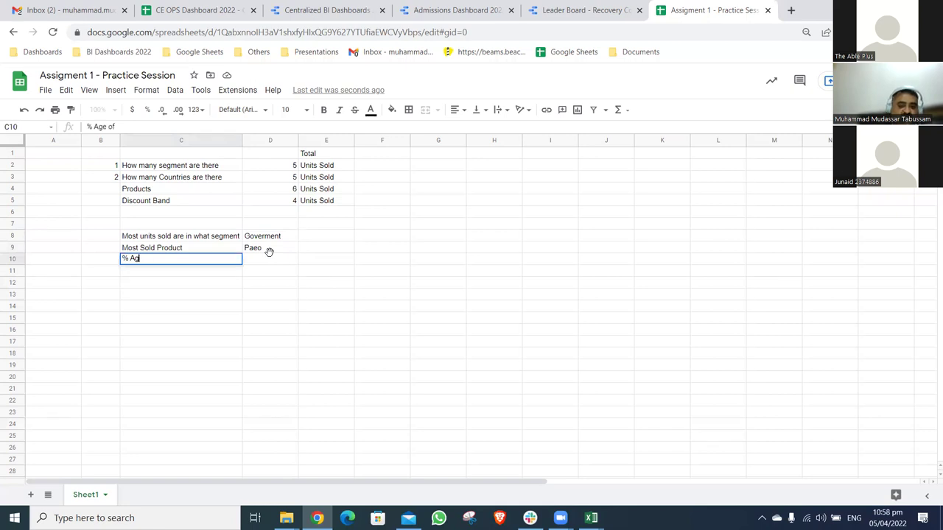
text(M)
key(BackSpace)
Enter the question "Highest % Of Segment Sold" in cell C10
text(H)
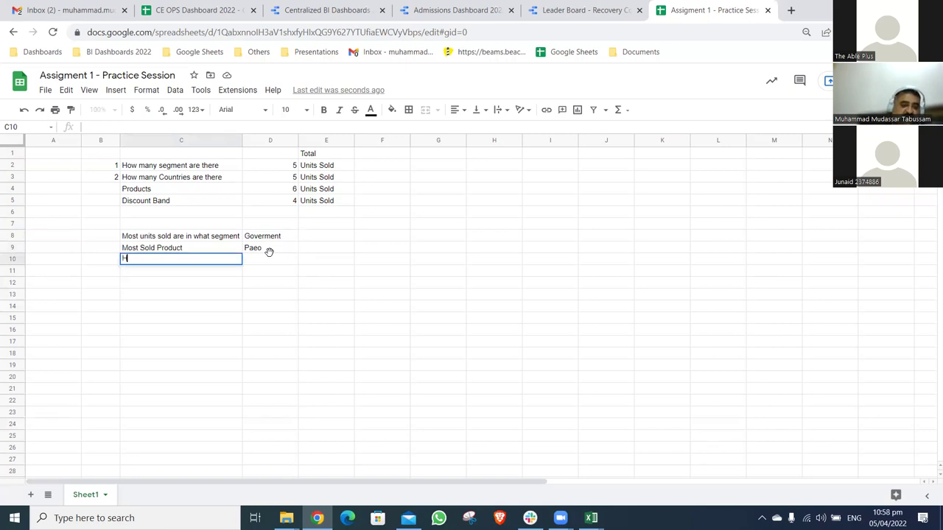
text(ighest %)
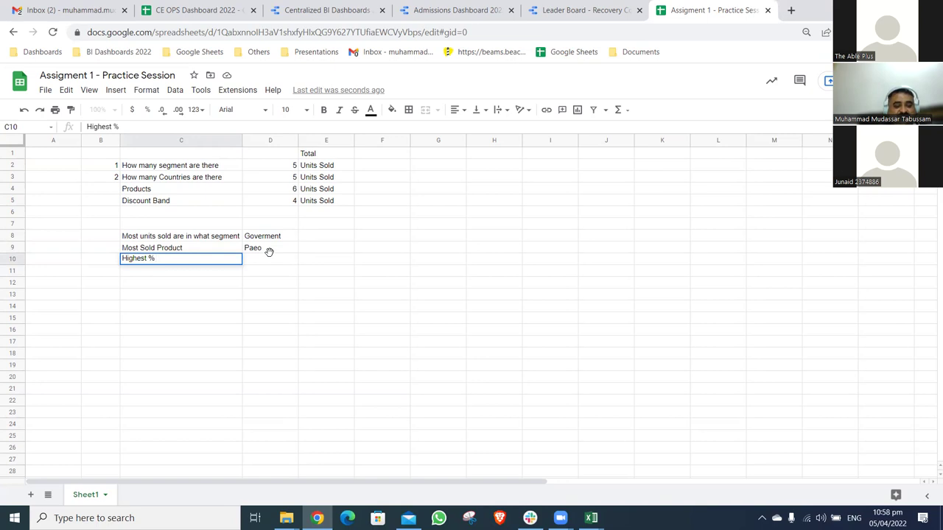
text(O)
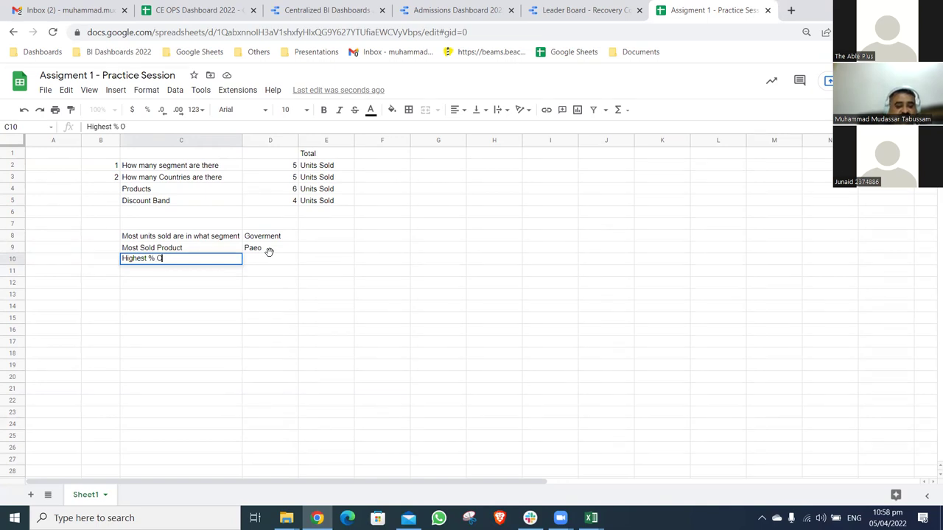
text(f Segme)
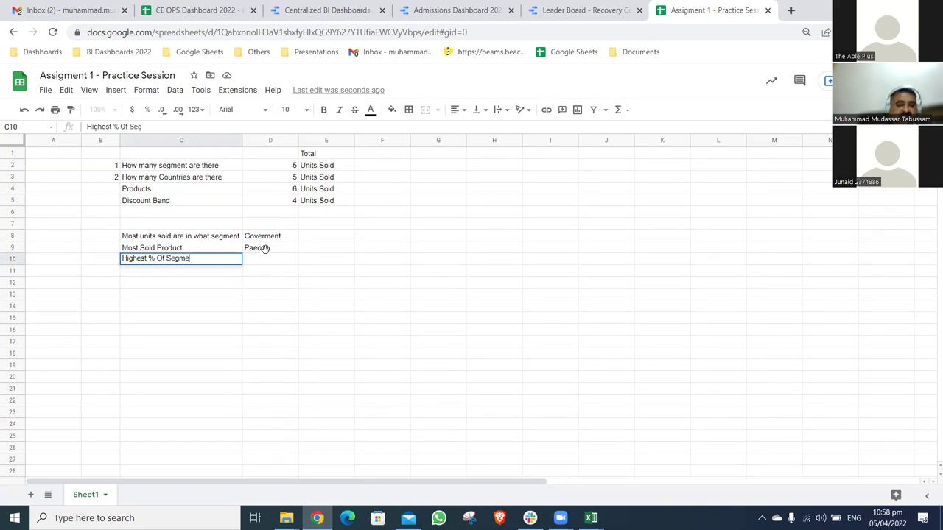
text(nt SOld)
key(BackSpace)
key(BackSpace)
key(BackSpace)
text(old3)
key(Return)
key(Up)
key(Return)
key(BackSpace)
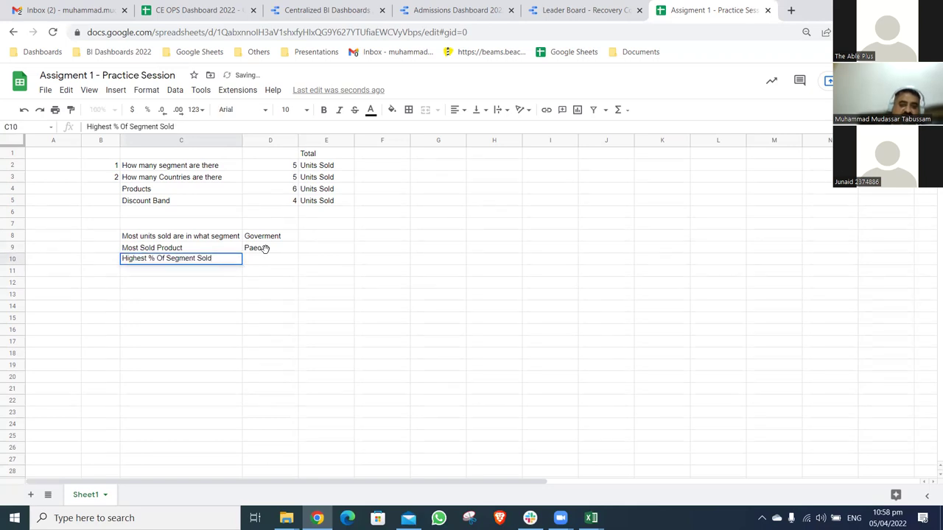
Enter 42% in cell D10 and "Goverment" in cell E10 as the answer to the highest-percentage question
key(Tab)
text(42%)
key(Return)
key(Up)
key(Tab)
text(Goverment)
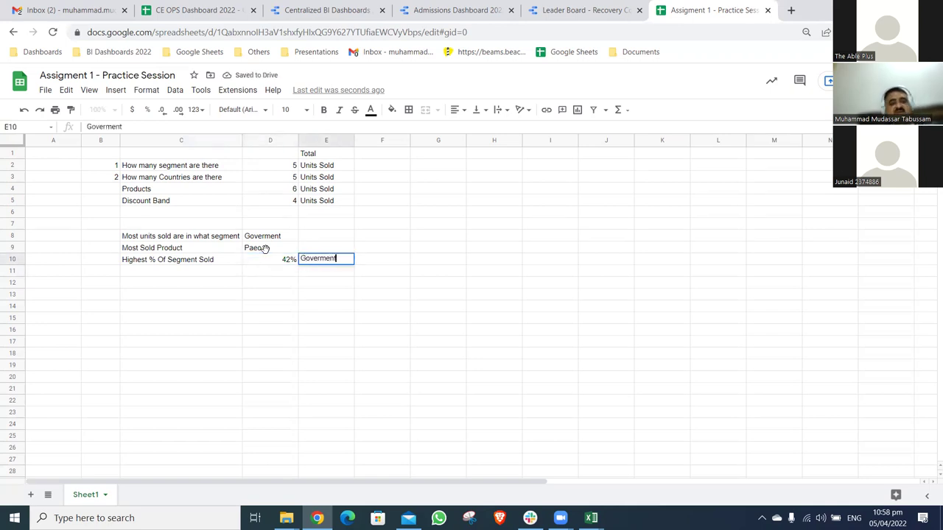
key(Return)
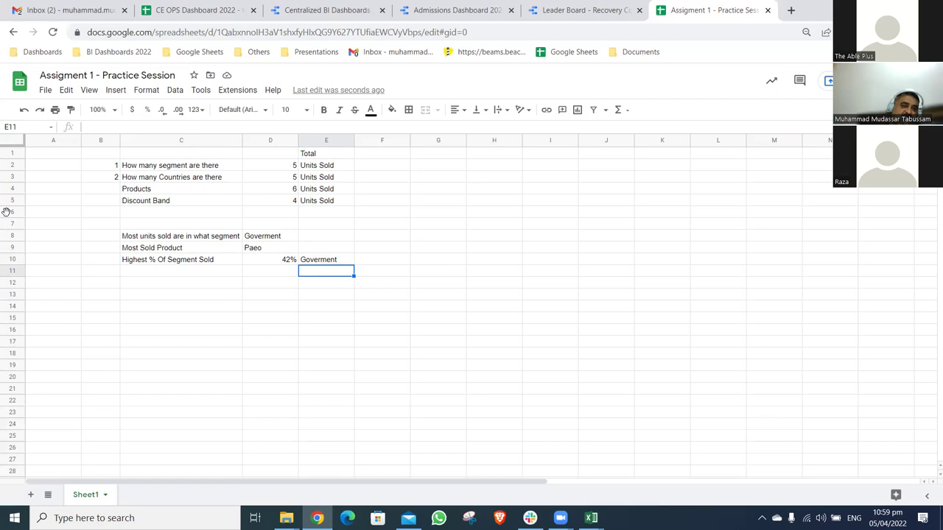
drag(56, 151, 774, 415)
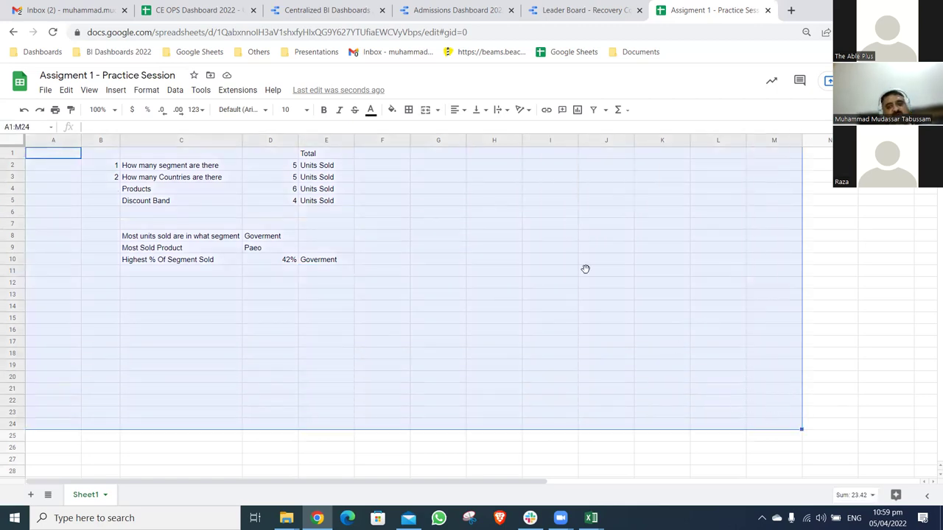
click(567, 237)
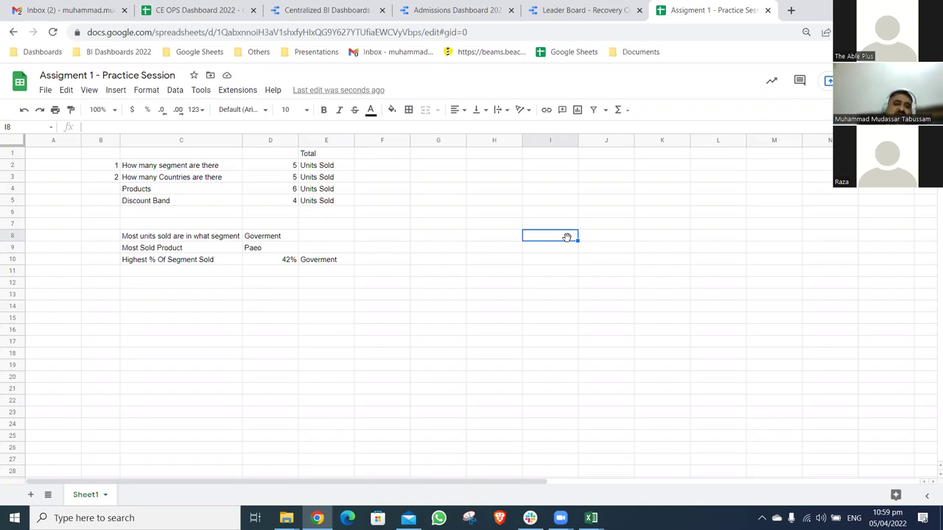
key(Left)
key(Left)
key(Left)
key(Left)
key(Left)
key(Left)
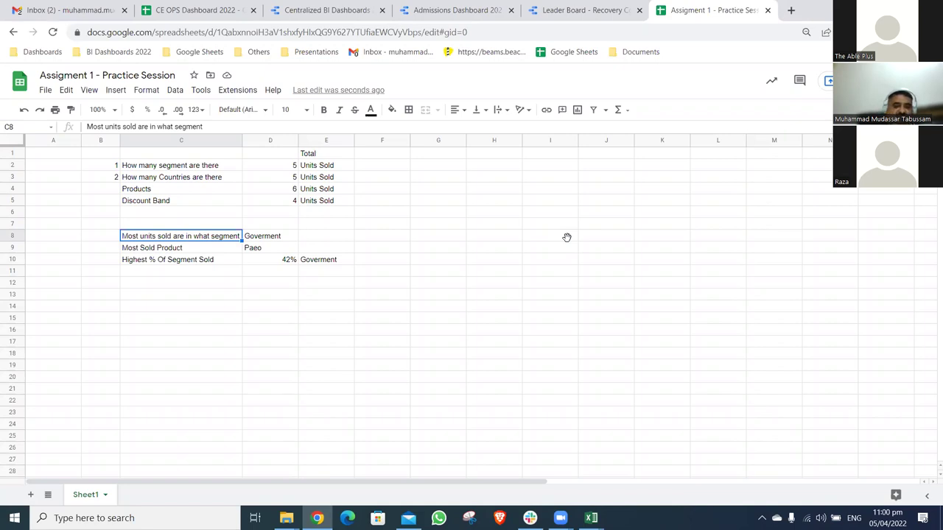
Switch to the Excel workbook, move the pivot chart clear of column C and delete the percentage formulas in C2:C8
key(alt+Tab)
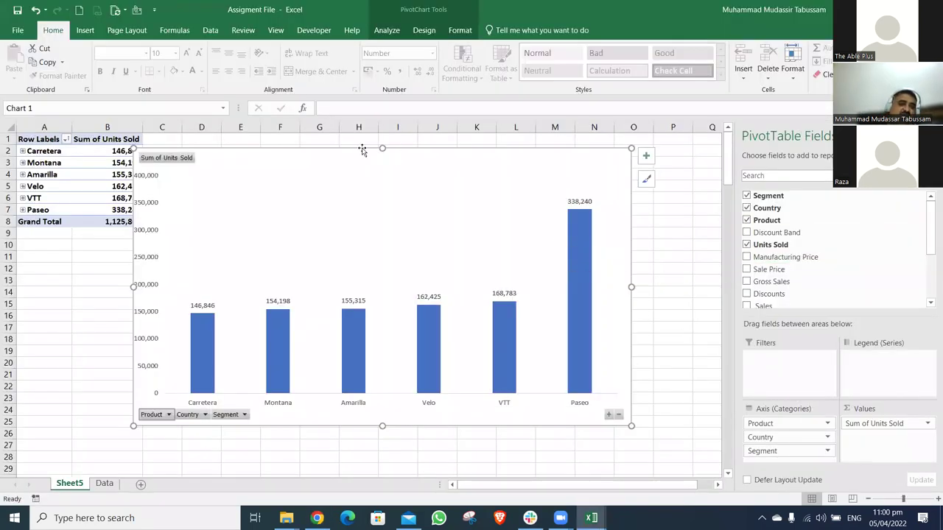
drag(361, 150, 488, 164)
click(164, 152)
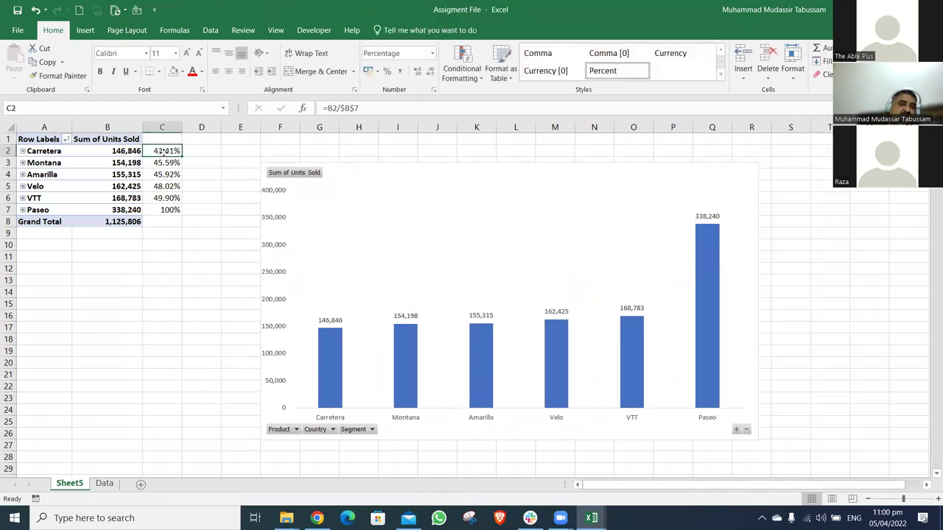
drag(164, 152, 167, 219)
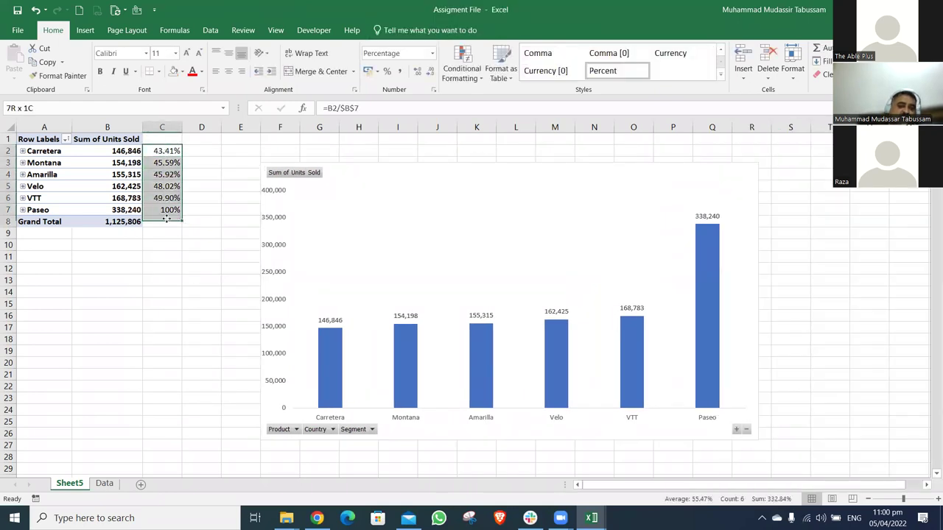
key(Delete)
Move the pivot chart closer to the pivot table and show Sum of Units Sold as % of Column Total
click(315, 156)
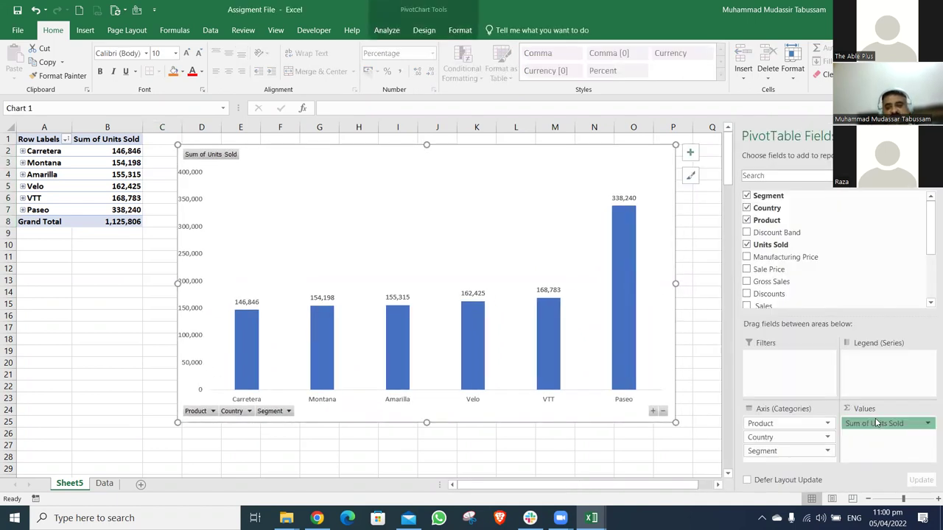
click(876, 423)
click(872, 414)
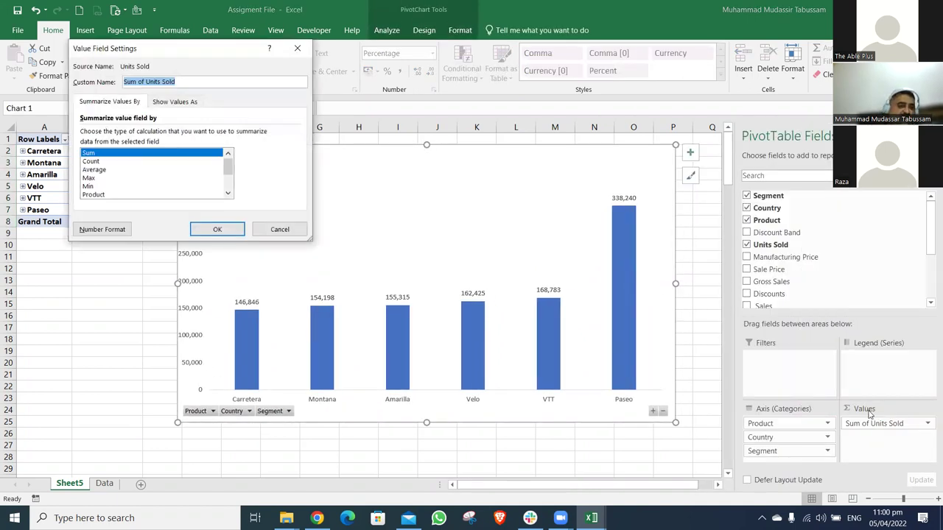
click(191, 105)
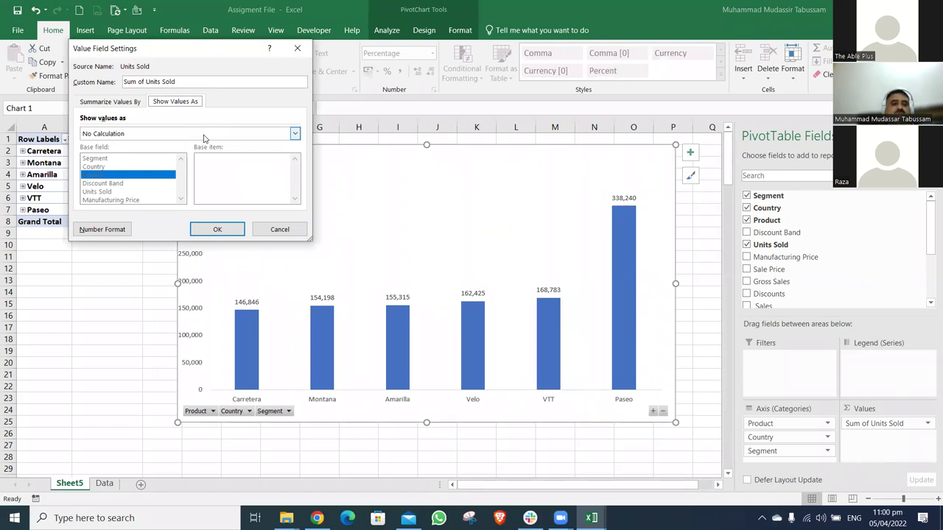
click(204, 135)
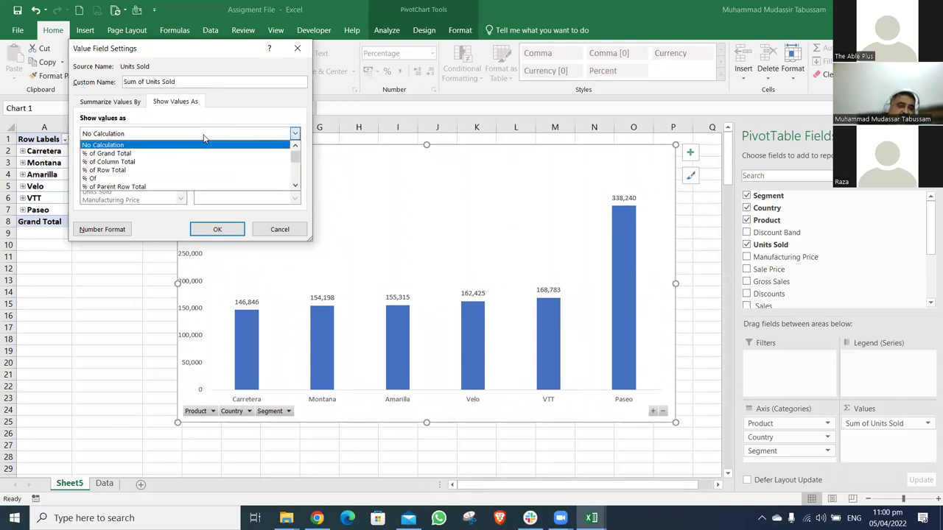
click(174, 161)
click(219, 229)
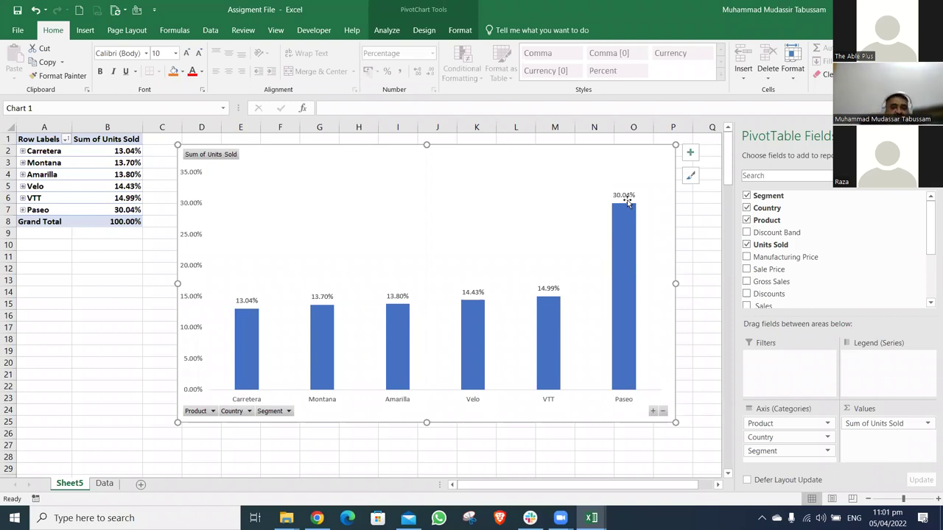
Move the pivot chart over the pivot table and filter its Country field to Canada only
drag(538, 147, 447, 160)
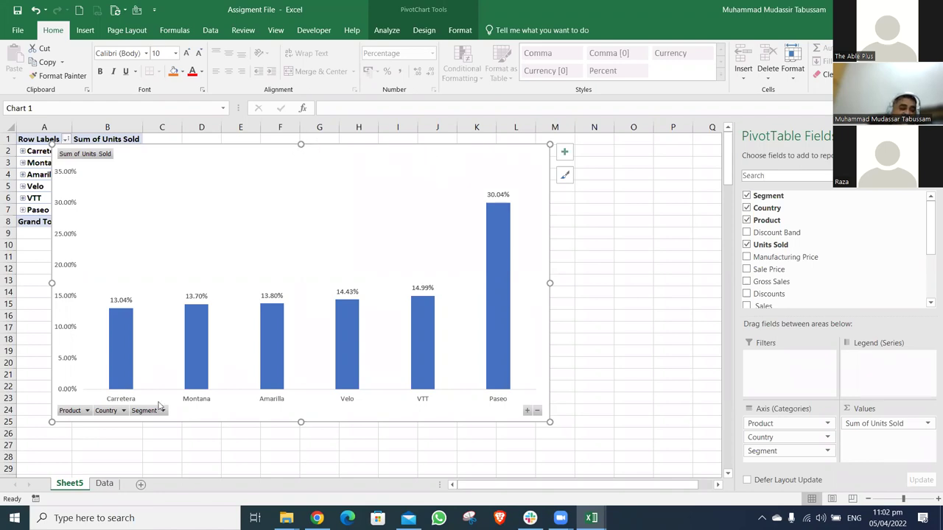
click(123, 411)
click(34, 281)
click(33, 291)
click(103, 398)
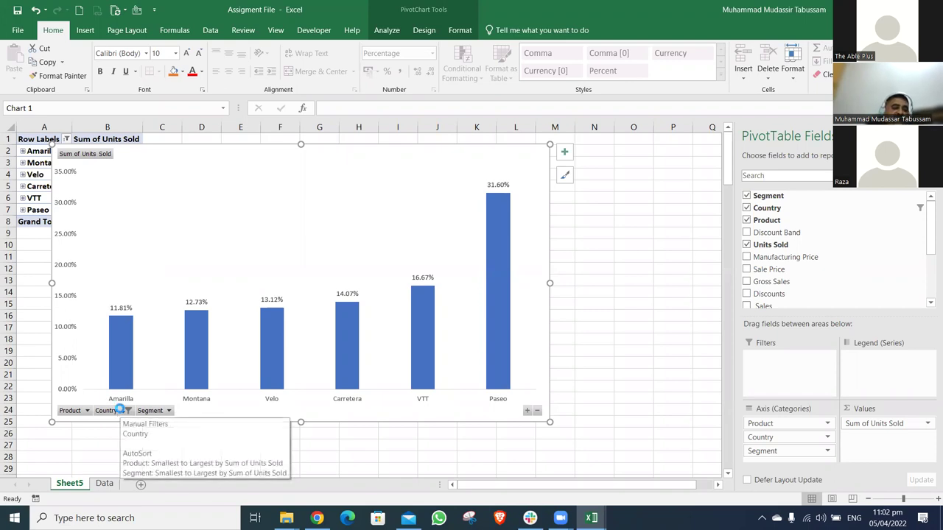
Change the pivot chart's Country filter from Canada to France only
click(120, 411)
click(228, 454)
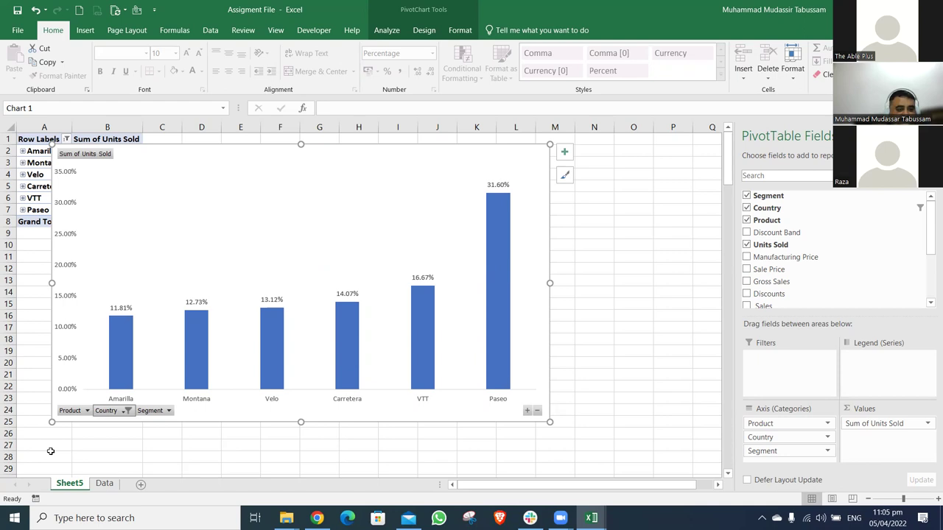
click(127, 411)
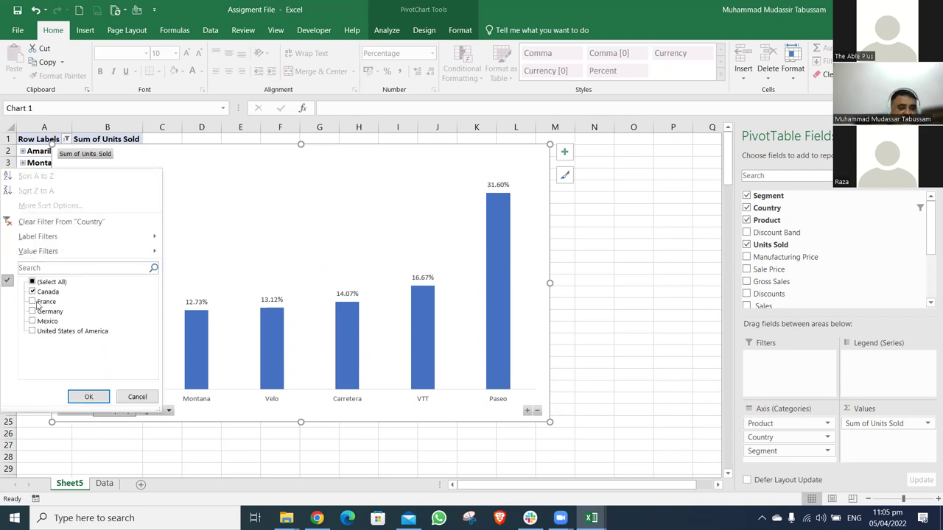
click(32, 292)
click(32, 302)
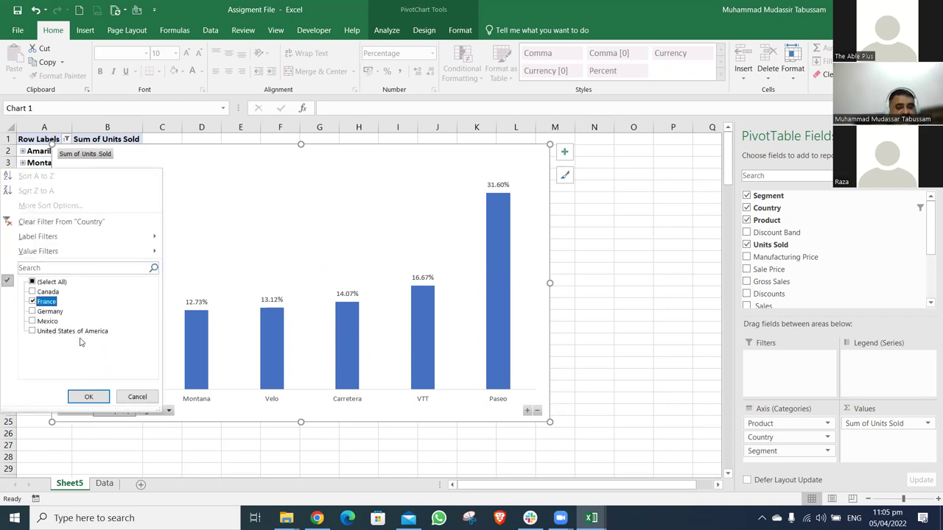
click(89, 398)
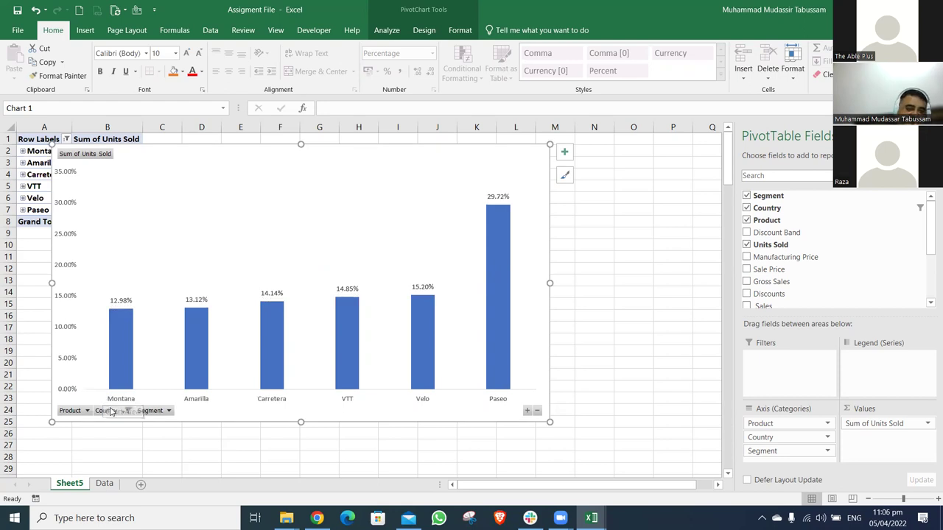
Change the pivot chart's Country filter from France to Germany only
click(115, 412)
click(32, 302)
click(31, 312)
click(88, 397)
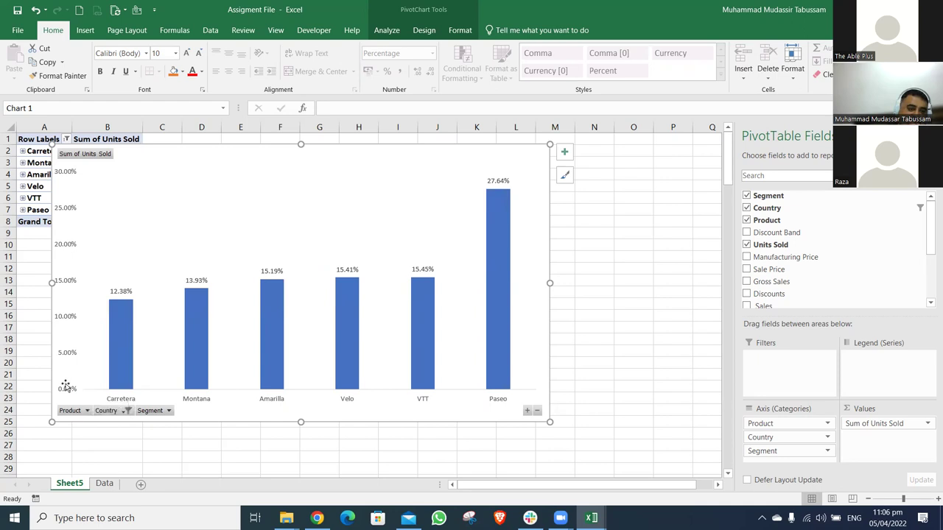
Change the pivot chart's Country filter from Germany to Mexico only
click(122, 411)
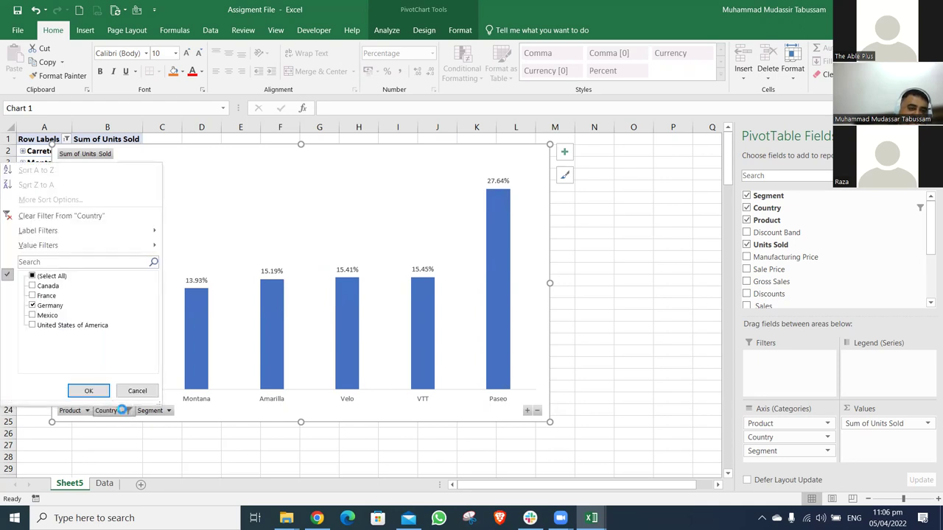
click(44, 306)
click(44, 305)
click(89, 390)
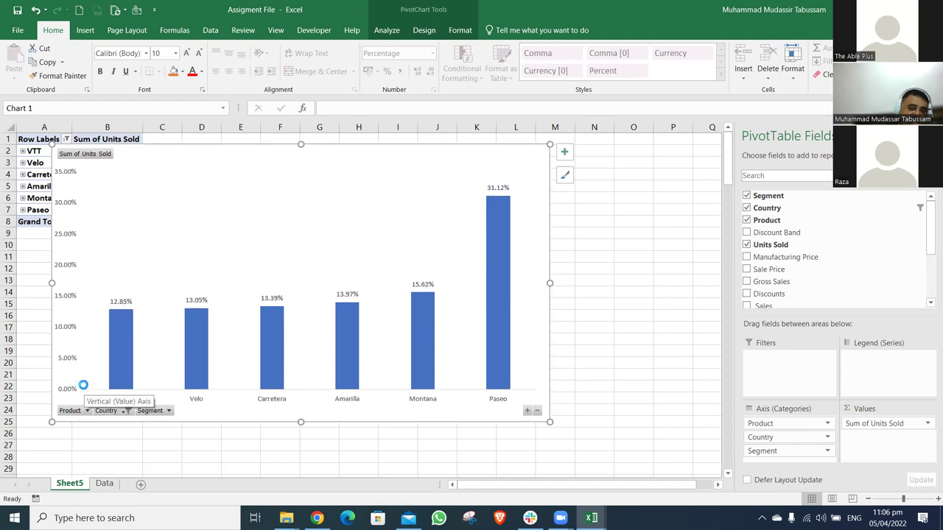
Change the pivot chart's Country filter from Mexico to United States of America only
click(122, 411)
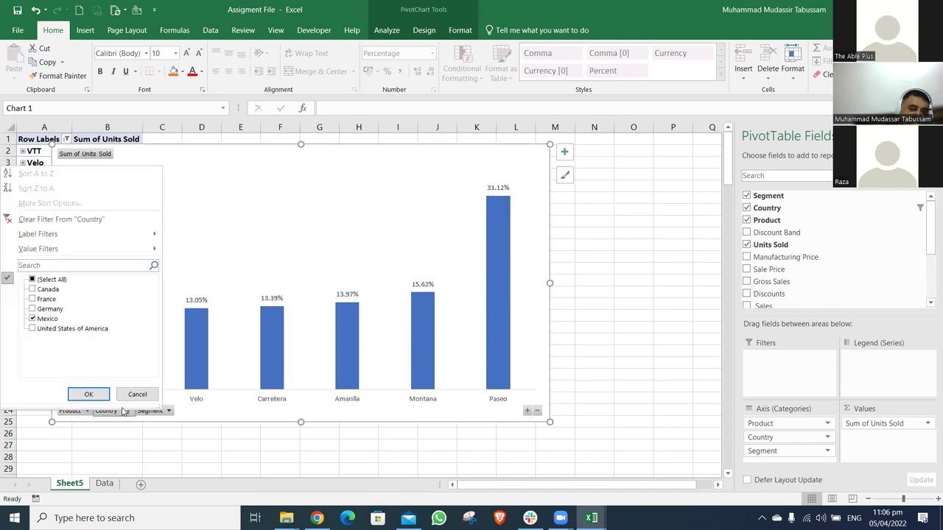
click(44, 329)
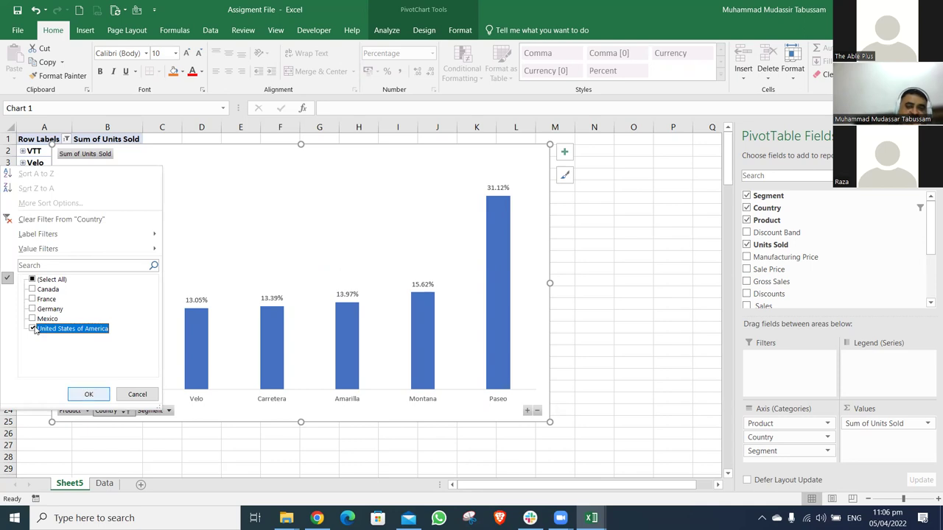
click(89, 395)
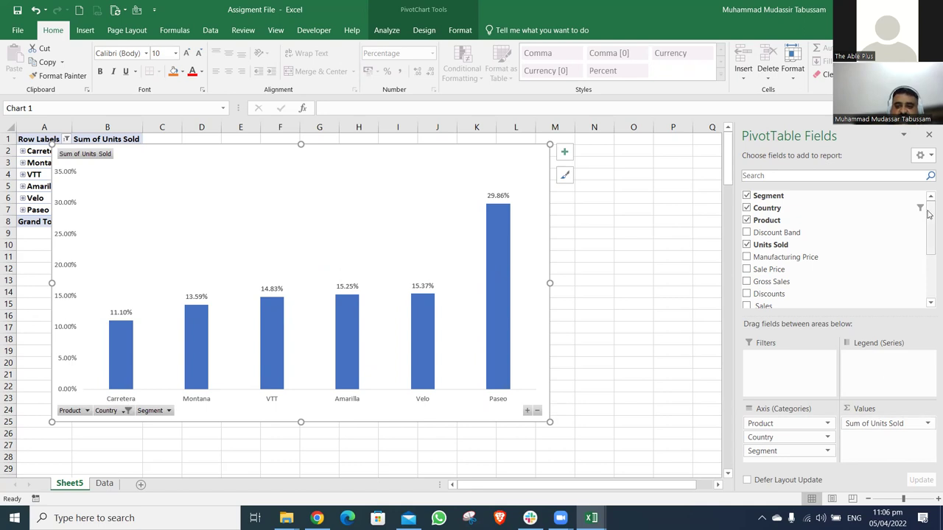
Replace Sum of Units Sold with the Profit field in the pivot chart's values
drag(930, 210, 930, 240)
drag(886, 424, 773, 284)
drag(763, 271, 884, 430)
Format Sum of Profit as Number with the thousands separator and no decimal places
click(884, 425)
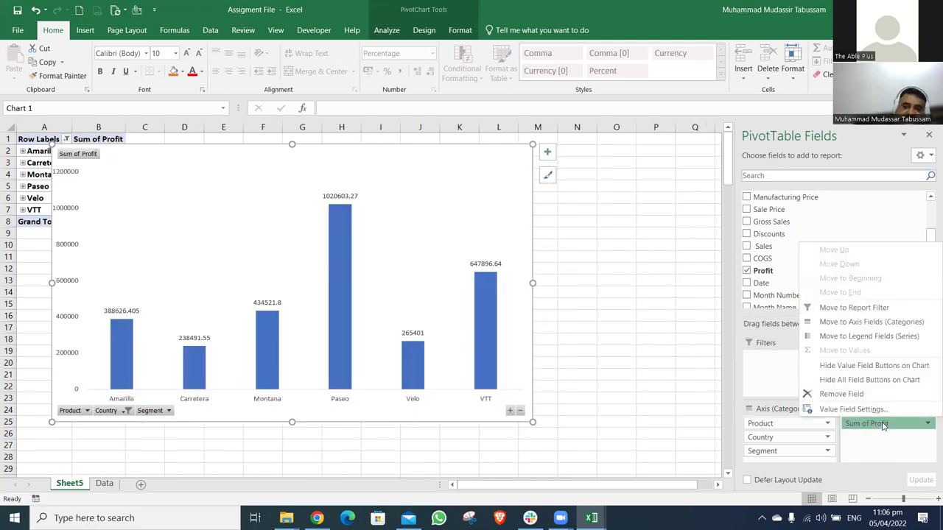
click(852, 409)
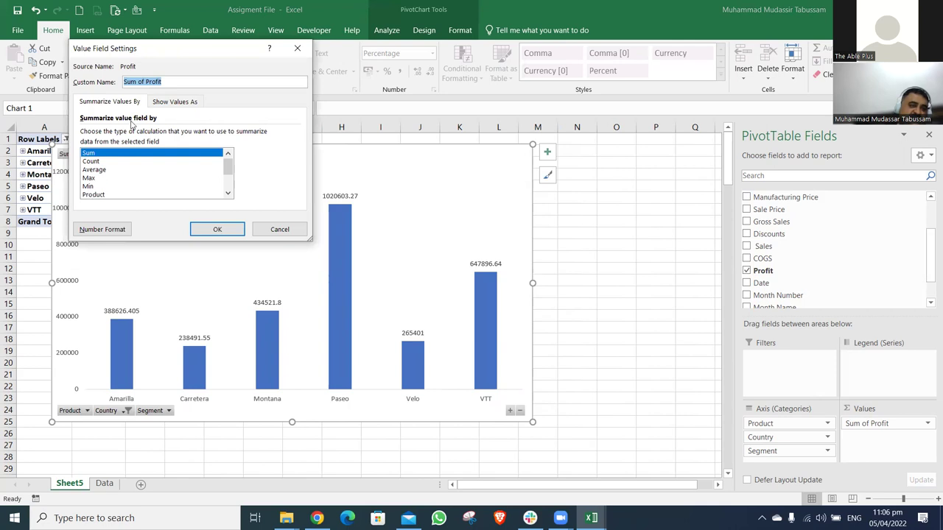
click(105, 230)
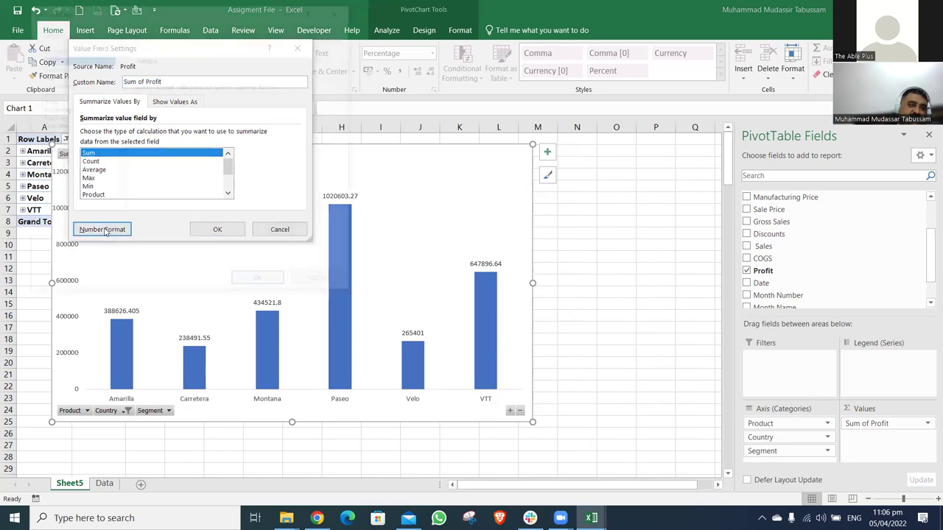
click(51, 67)
click(135, 103)
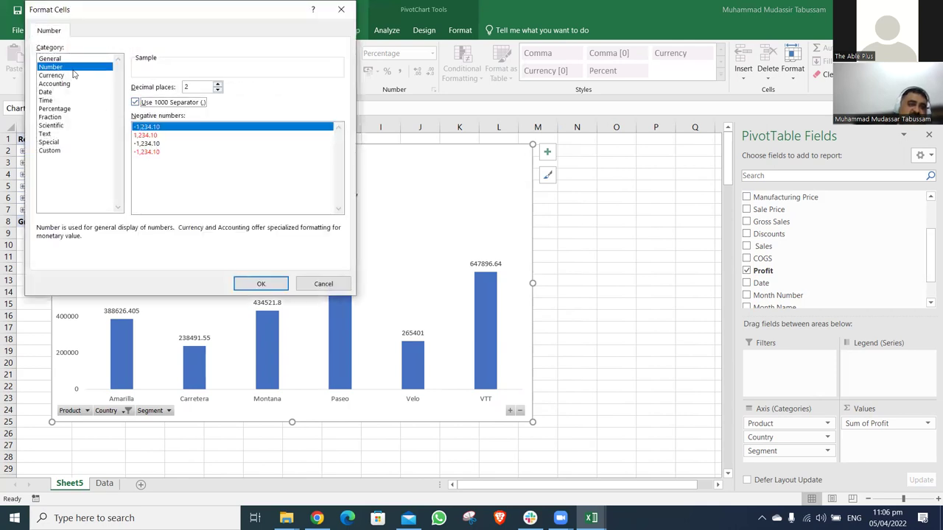
click(261, 283)
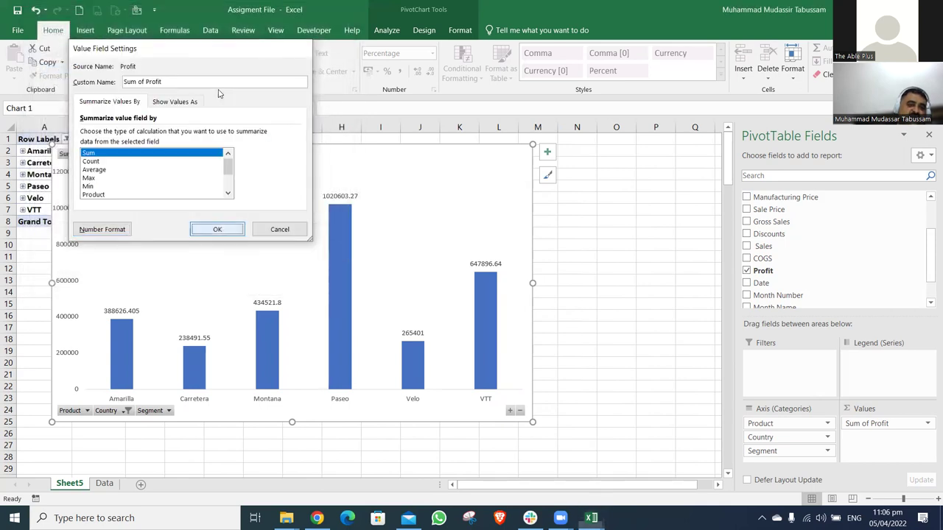
key(Return)
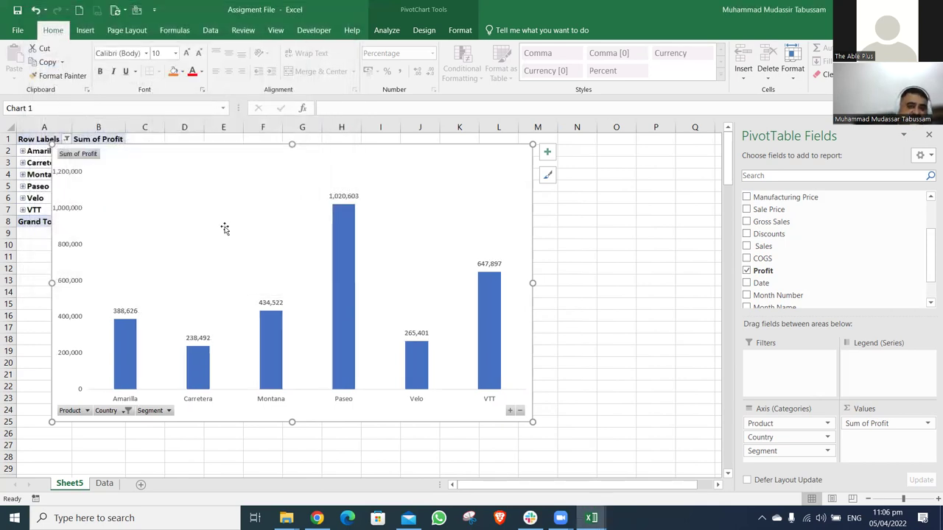
Move the chart clear of the pivot table, sort the products by Sum of Profit from smallest to largest, and move the chart back
drag(214, 147, 361, 143)
right_click(114, 151)
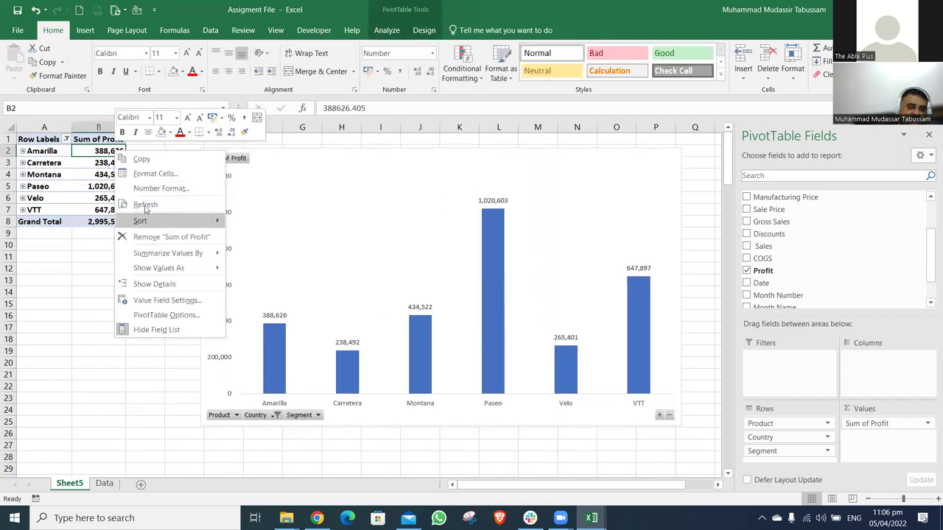
mouse_move(147, 221)
click(258, 219)
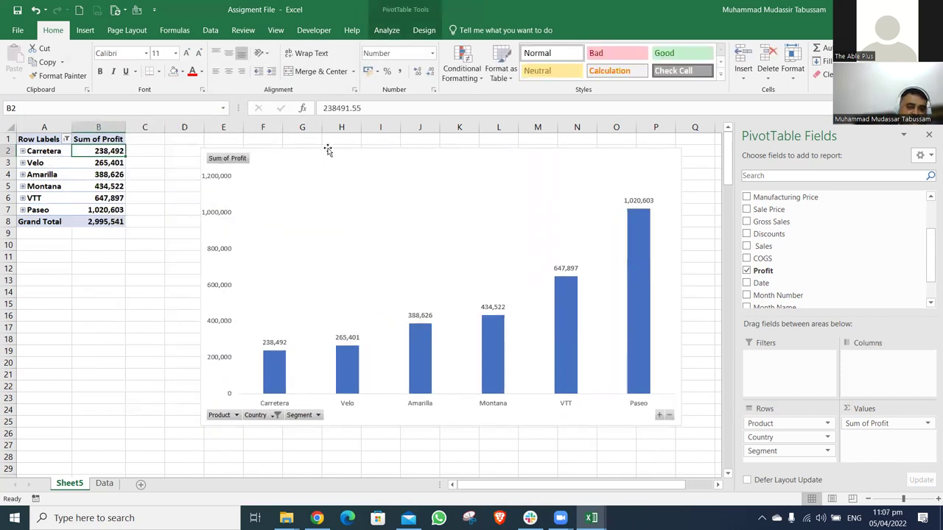
drag(328, 150, 223, 140)
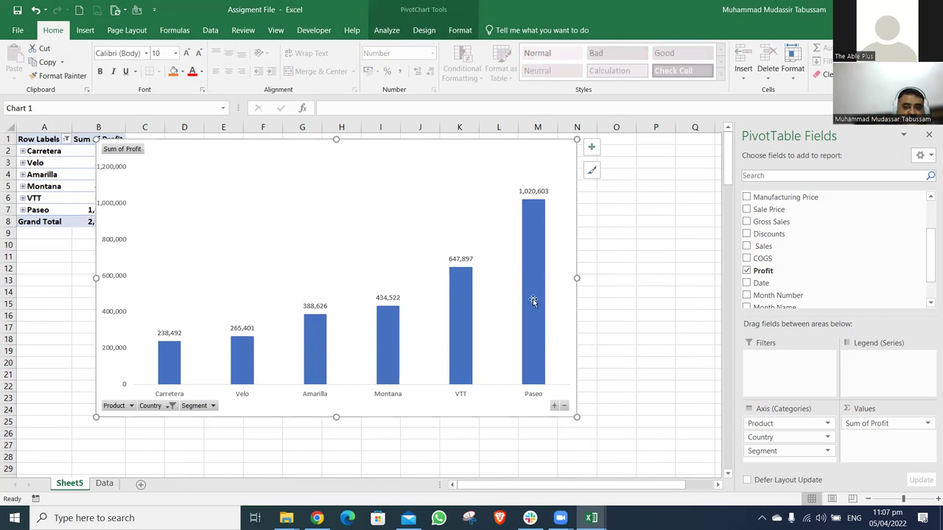
mouse_move(530, 298)
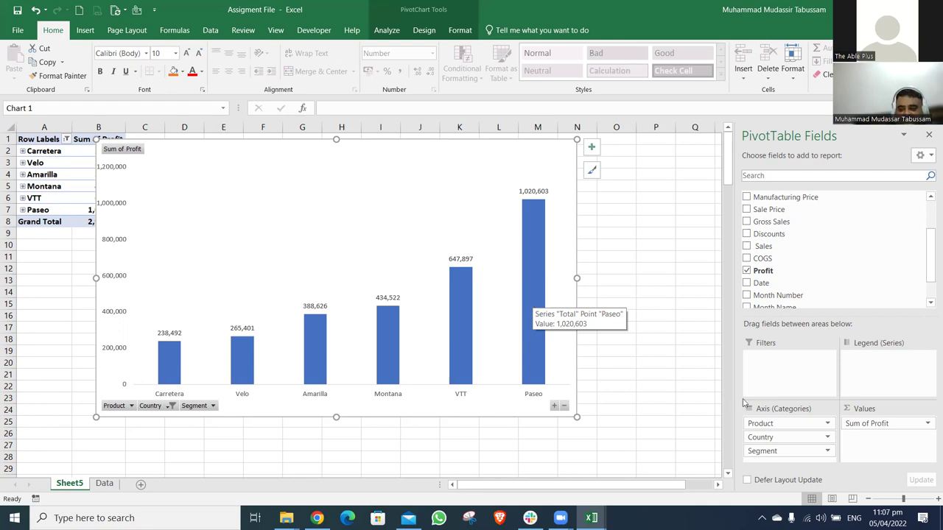
click(927, 424)
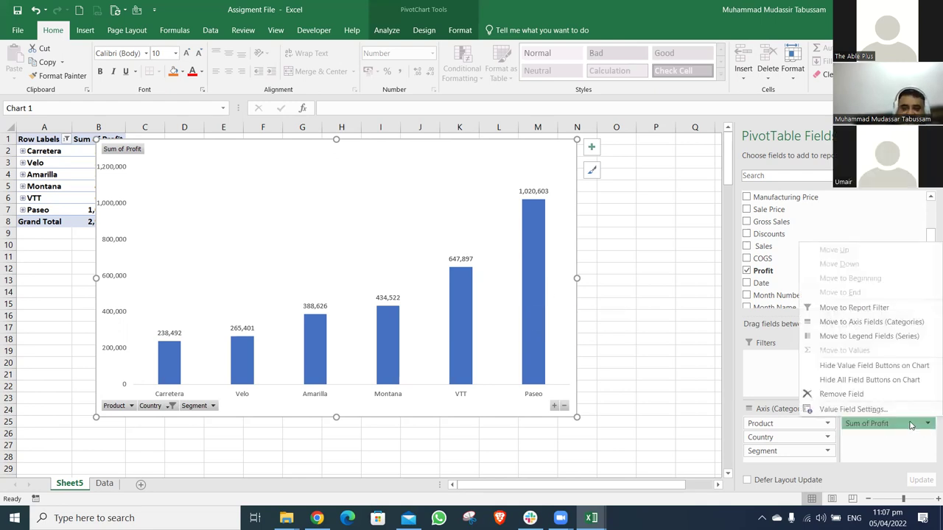
click(884, 412)
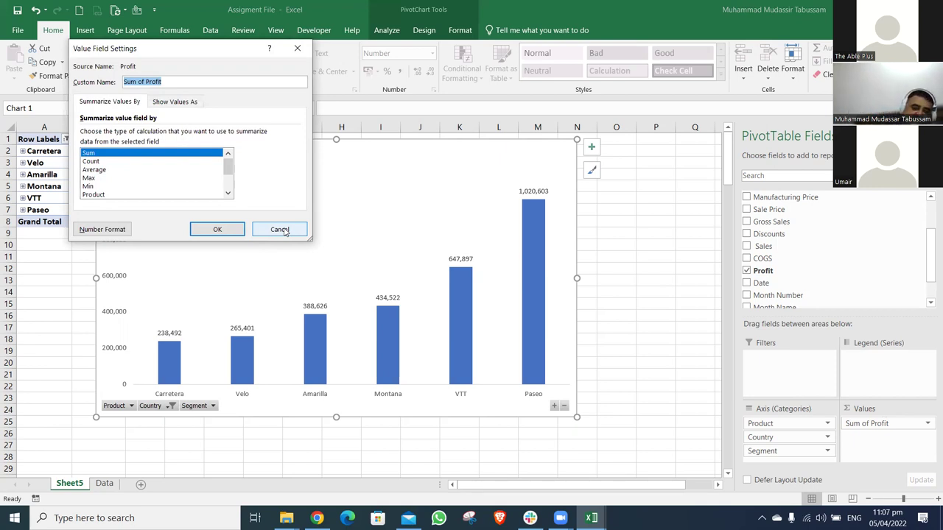
click(280, 230)
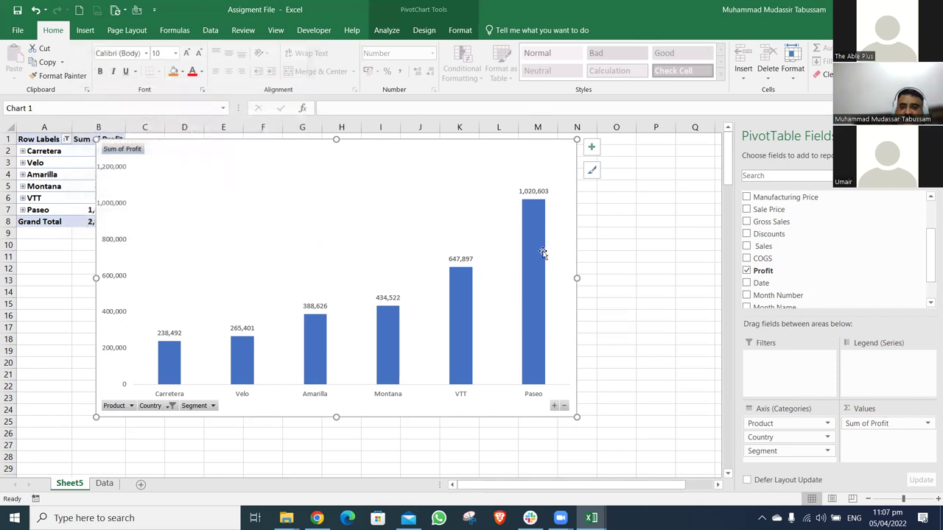
Show Sum of Profit as % of Column Total and shift the pivot chart clear of column B
click(886, 423)
click(863, 408)
click(174, 103)
click(171, 134)
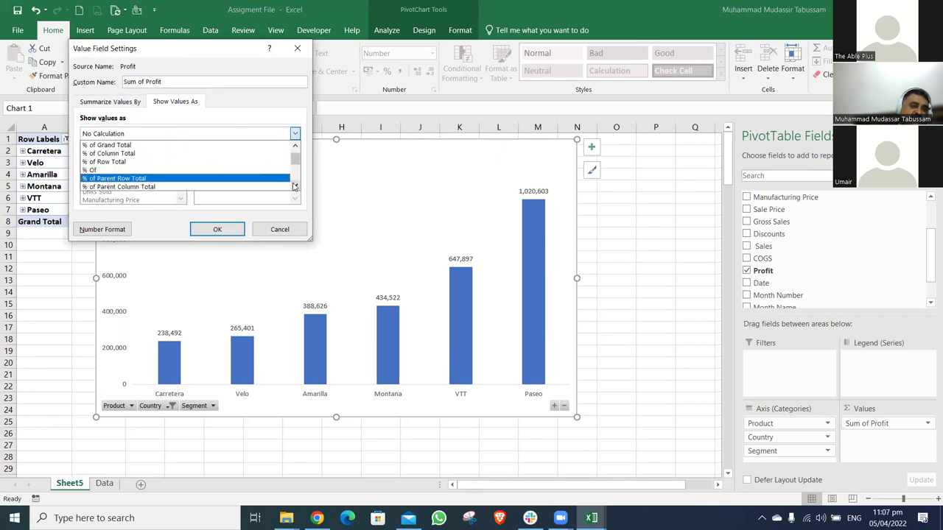
click(150, 160)
click(218, 229)
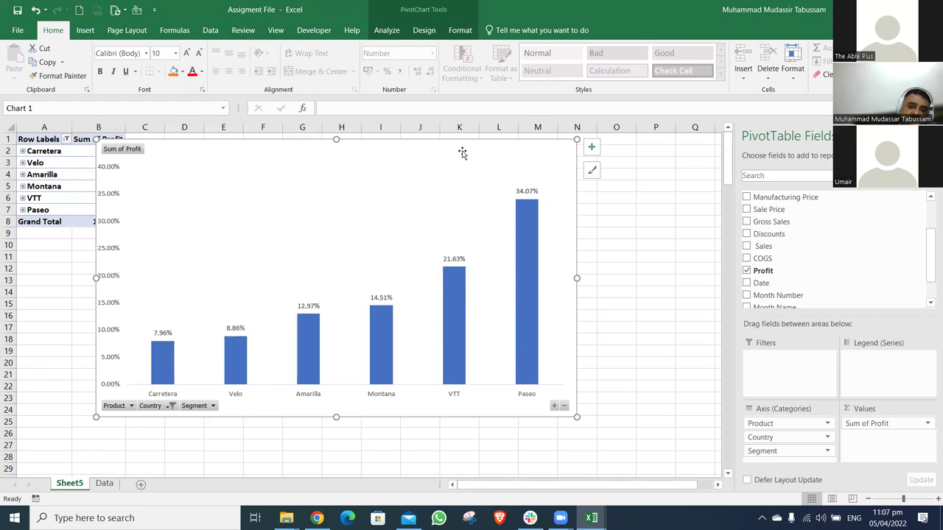
drag(464, 143, 492, 144)
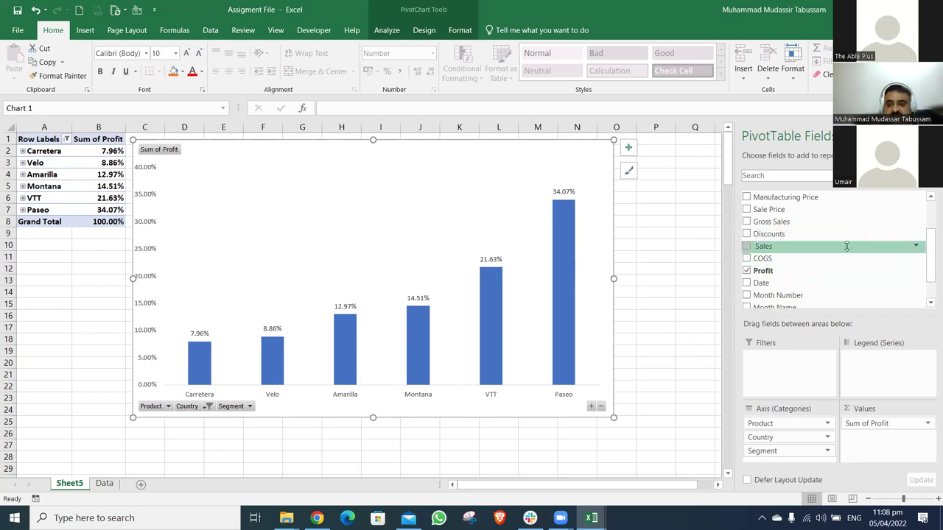
Add Units Sold as a second value below Sum of Profit and show it as % of Column Total
drag(929, 253, 929, 240)
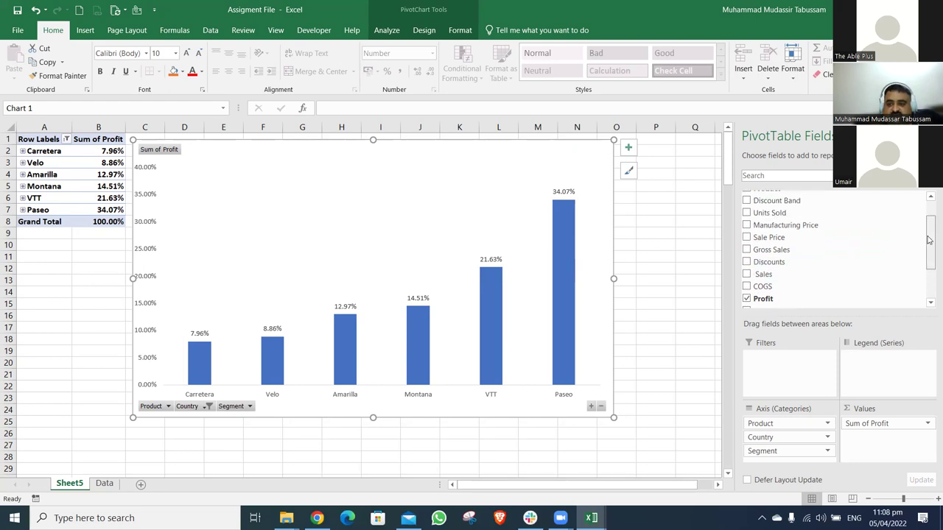
drag(769, 213, 886, 441)
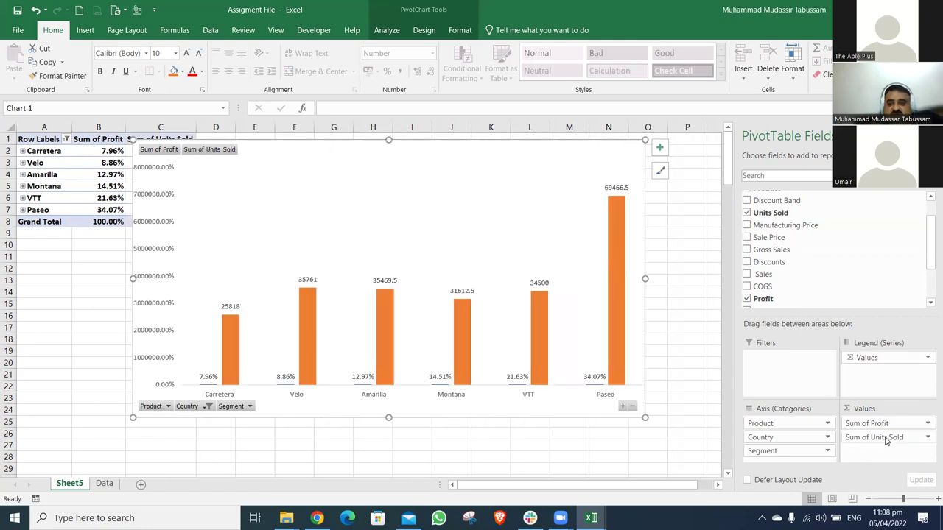
click(887, 440)
click(876, 428)
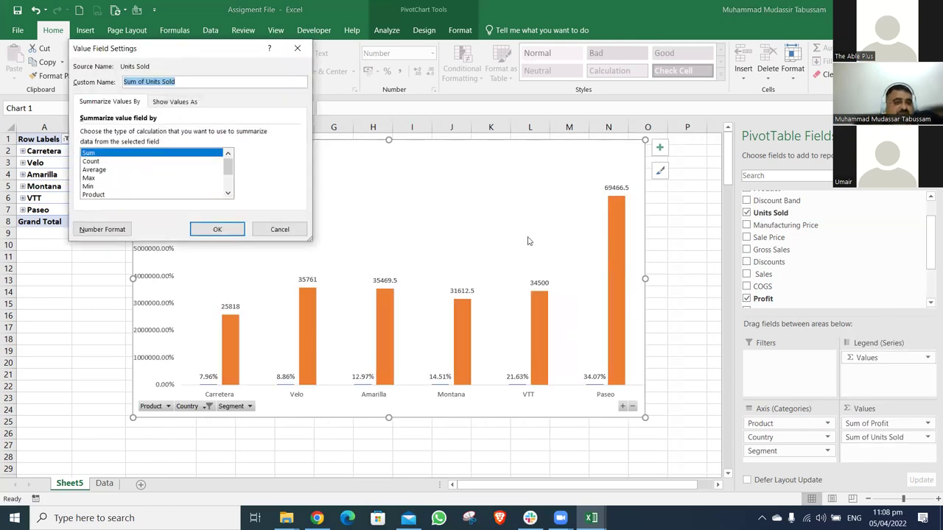
click(175, 103)
click(295, 133)
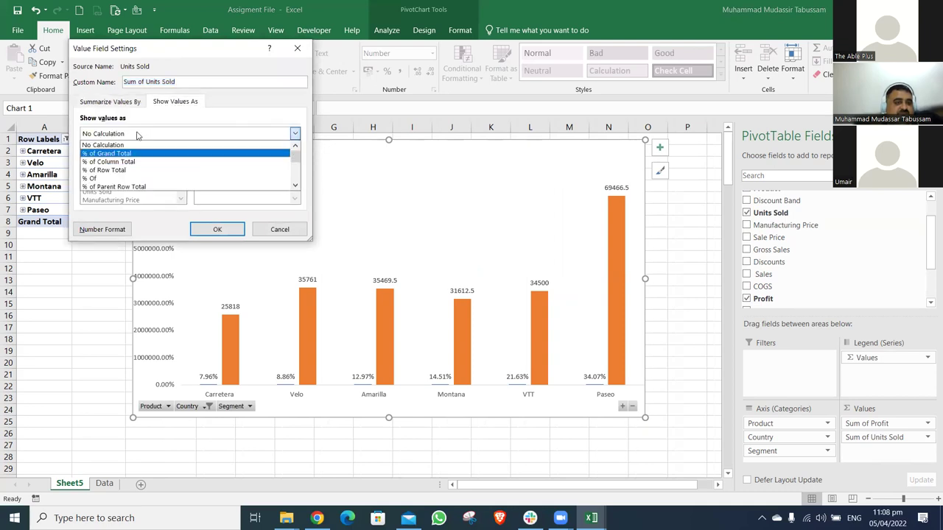
click(137, 163)
click(211, 229)
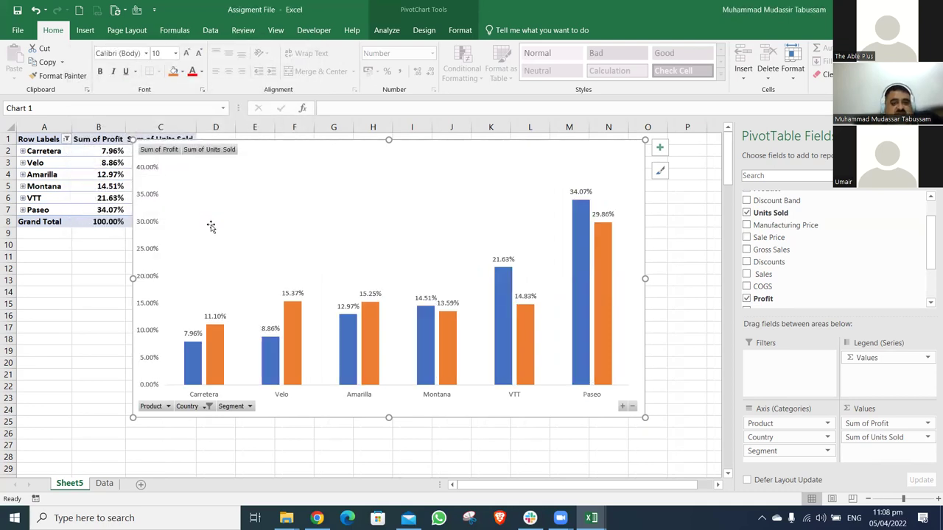
click(665, 317)
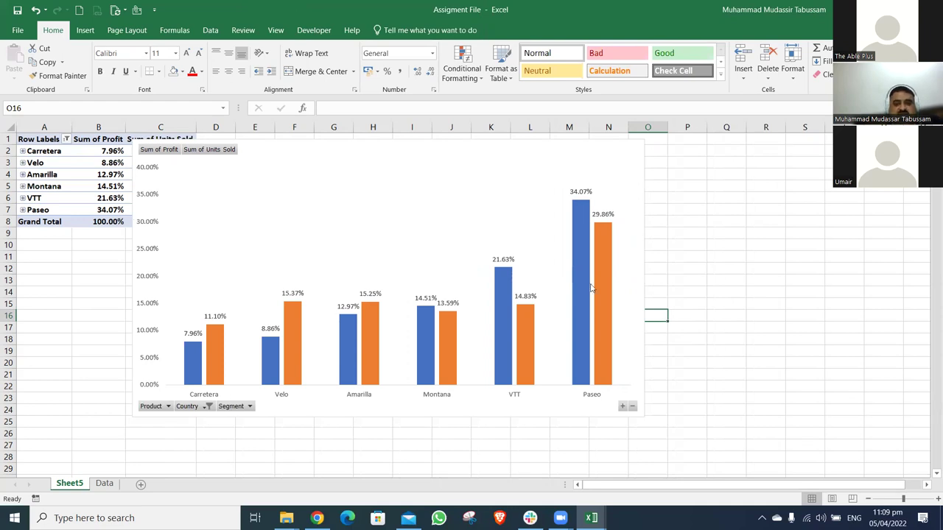
Add a legend to the pivot chart and place it at the top of the chart
click(549, 202)
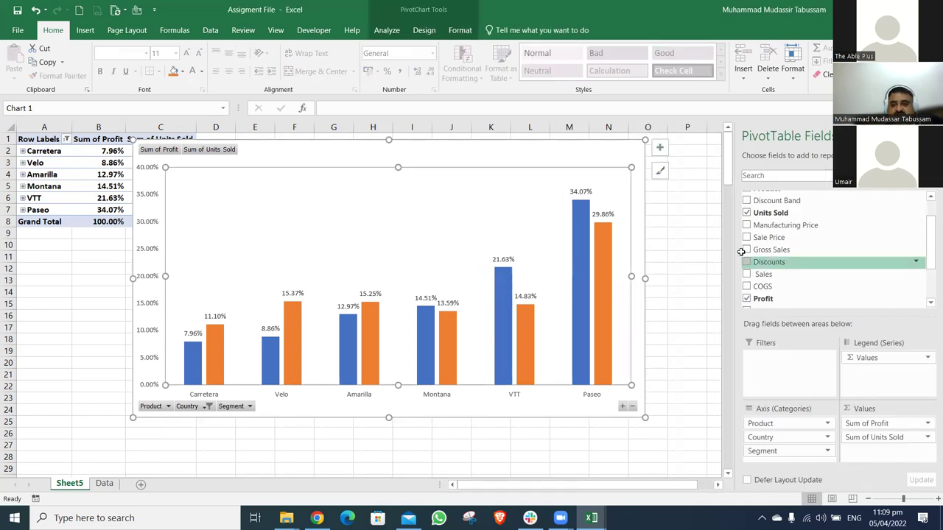
click(660, 147)
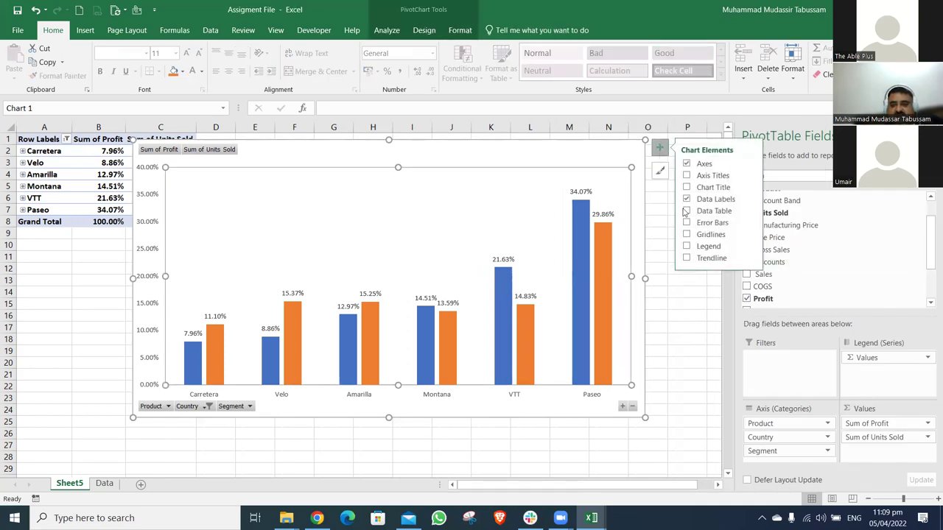
click(687, 246)
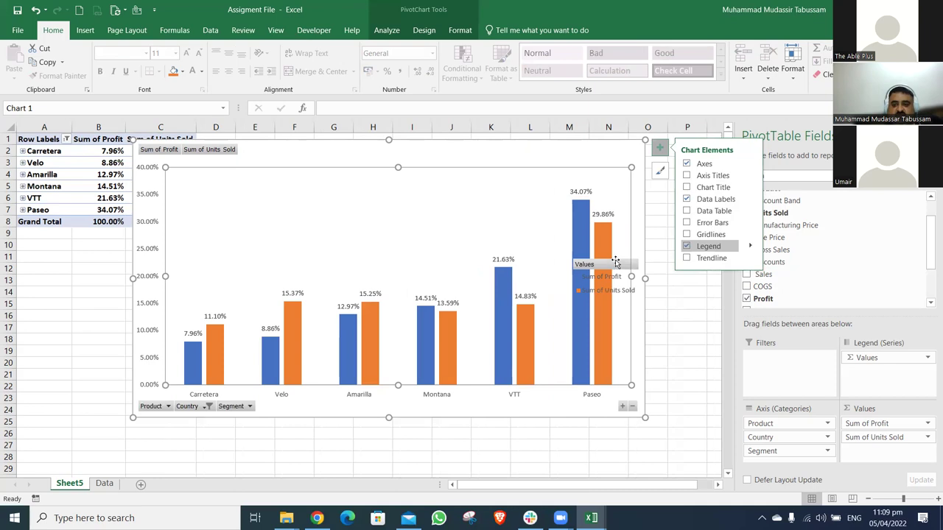
click(751, 246)
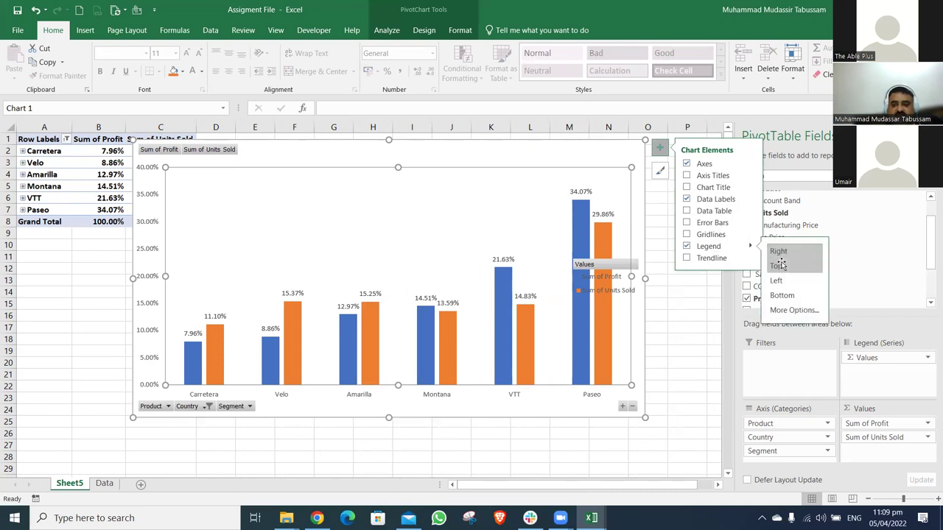
click(776, 266)
click(698, 294)
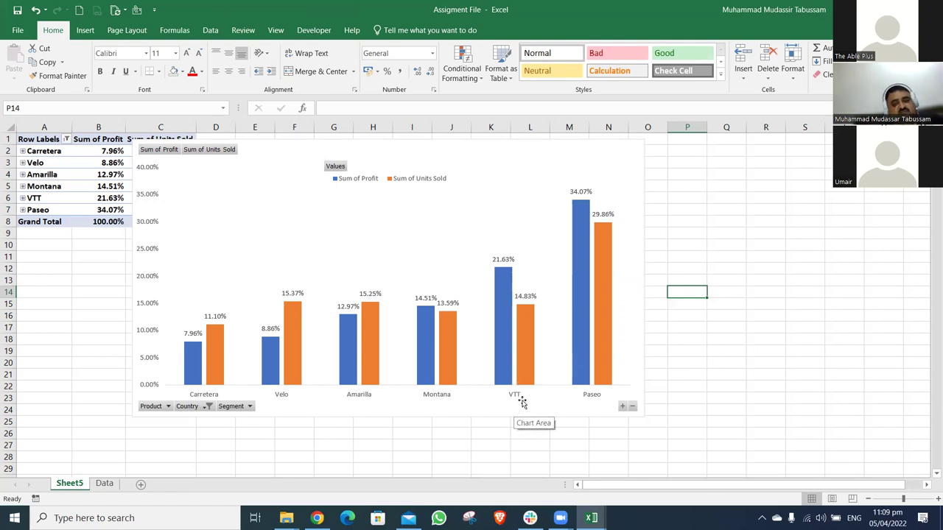
mouse_move(503, 288)
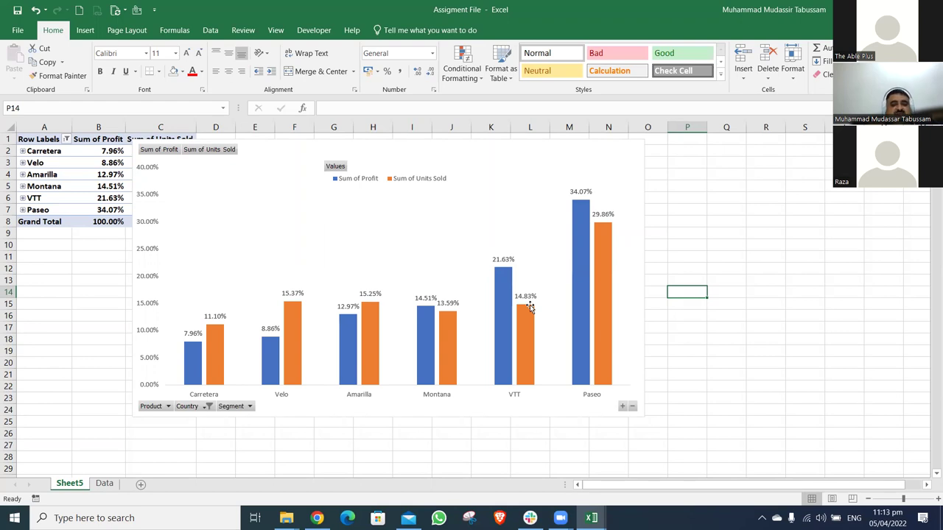
click(104, 484)
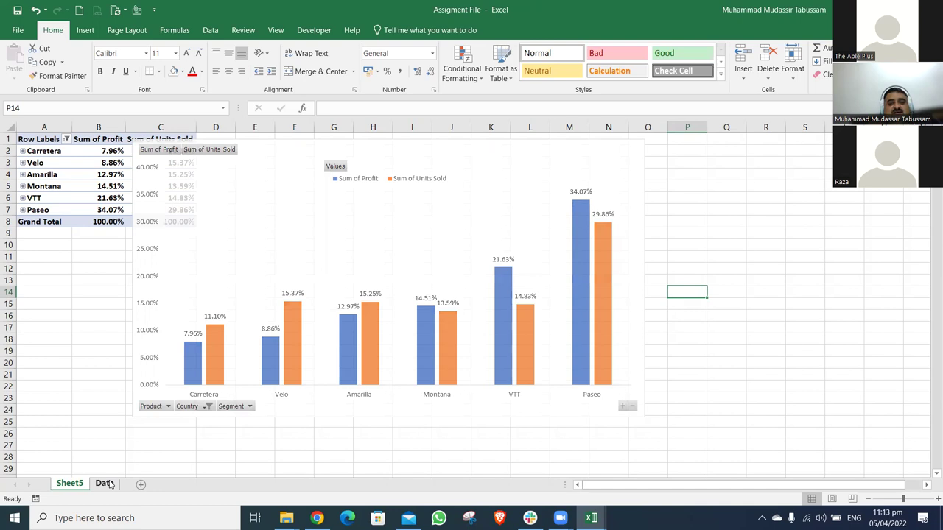
click(70, 484)
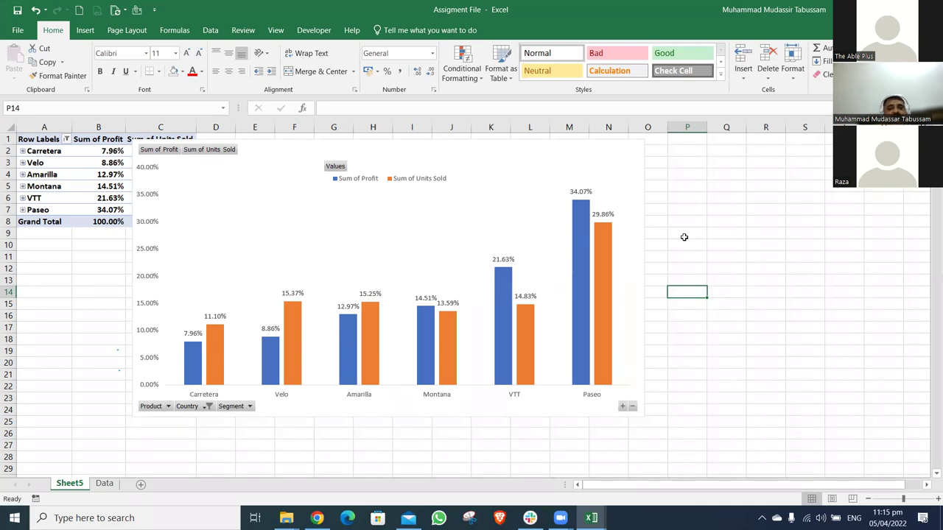
Add Discounts as a third value below Sum of Units Sold and show it as % of Column Total
click(630, 160)
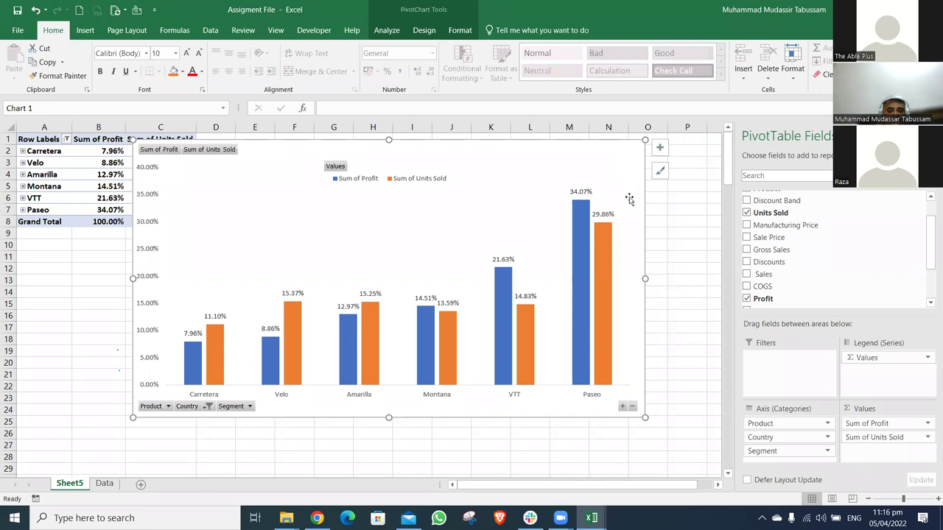
drag(763, 263, 867, 451)
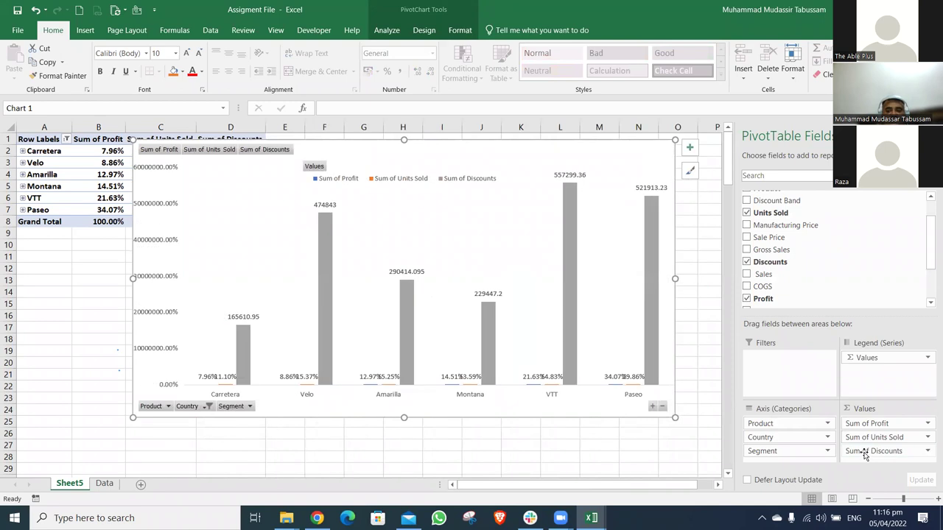
click(866, 451)
click(860, 442)
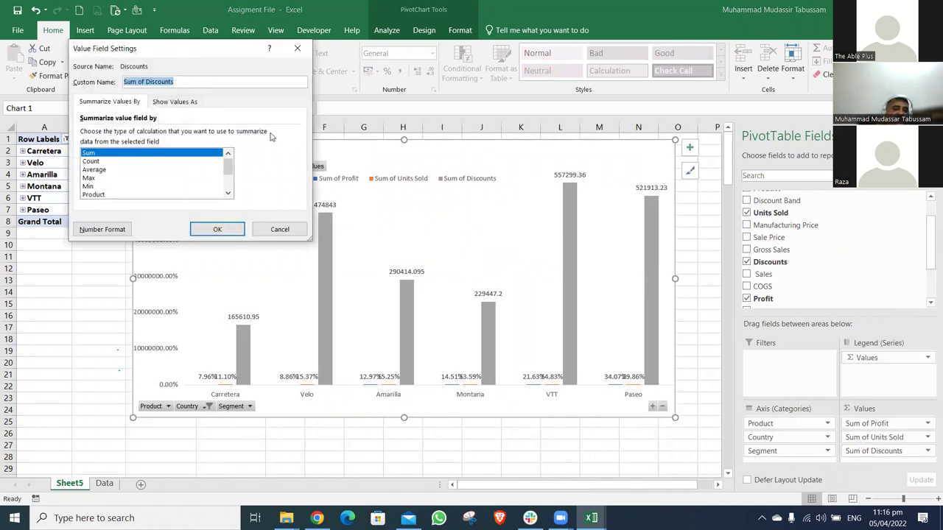
click(175, 101)
click(140, 133)
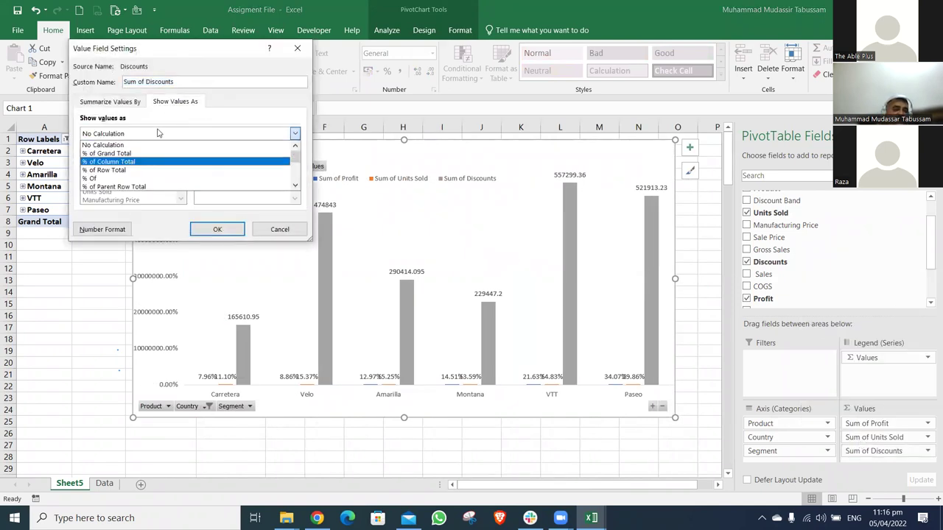
click(144, 152)
key(Return)
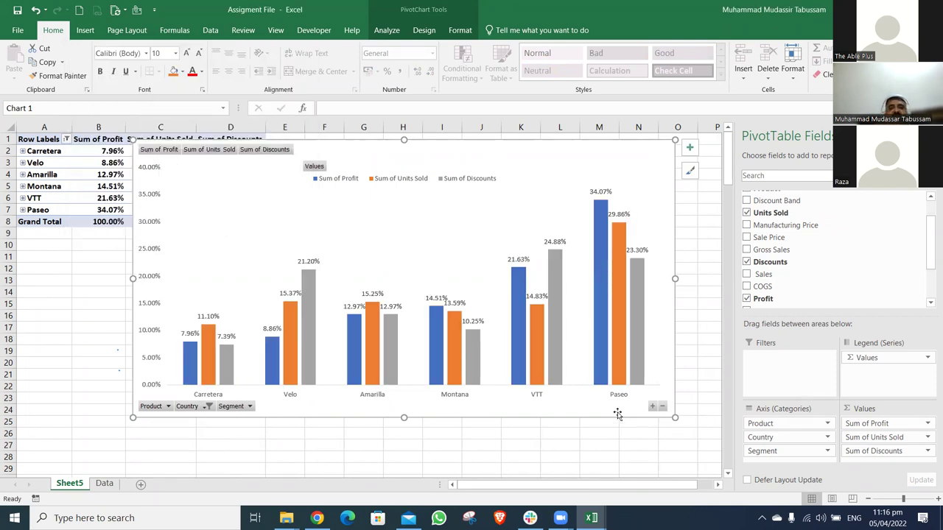
click(629, 438)
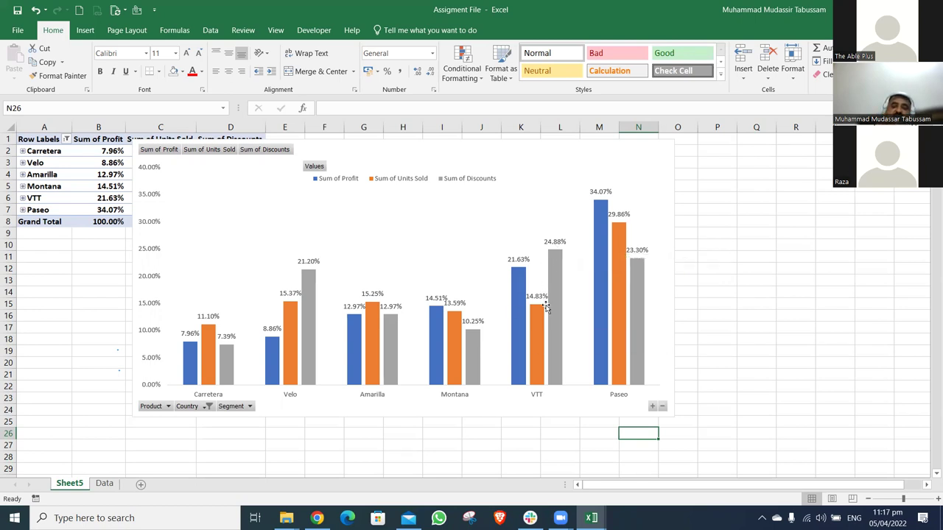
mouse_move(542, 317)
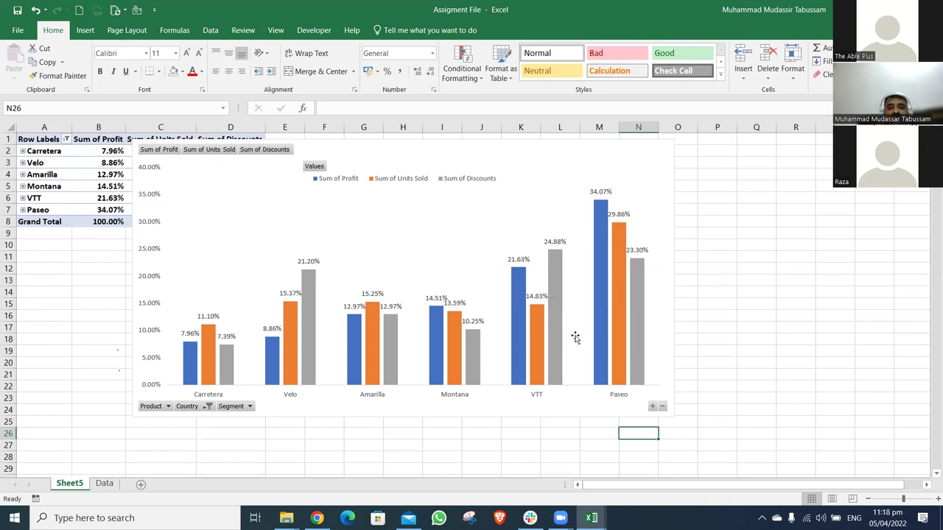
mouse_move(558, 256)
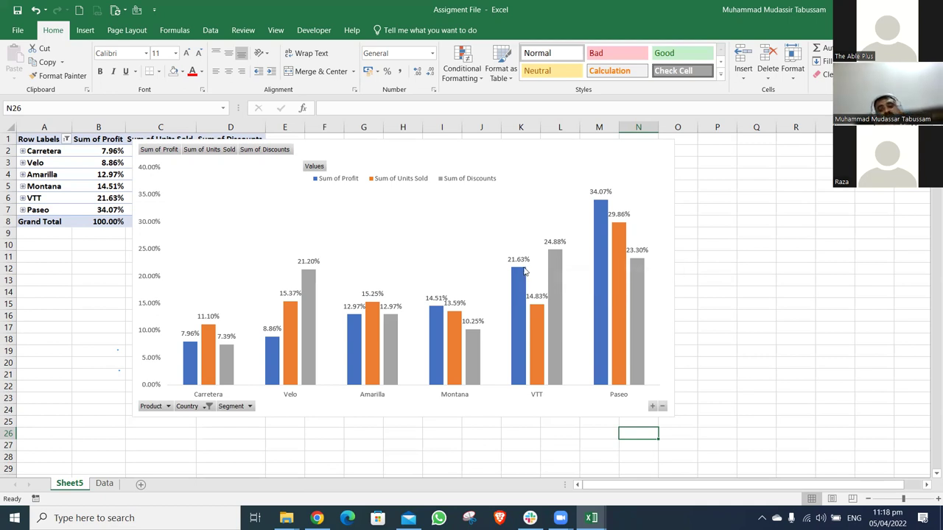
mouse_move(525, 272)
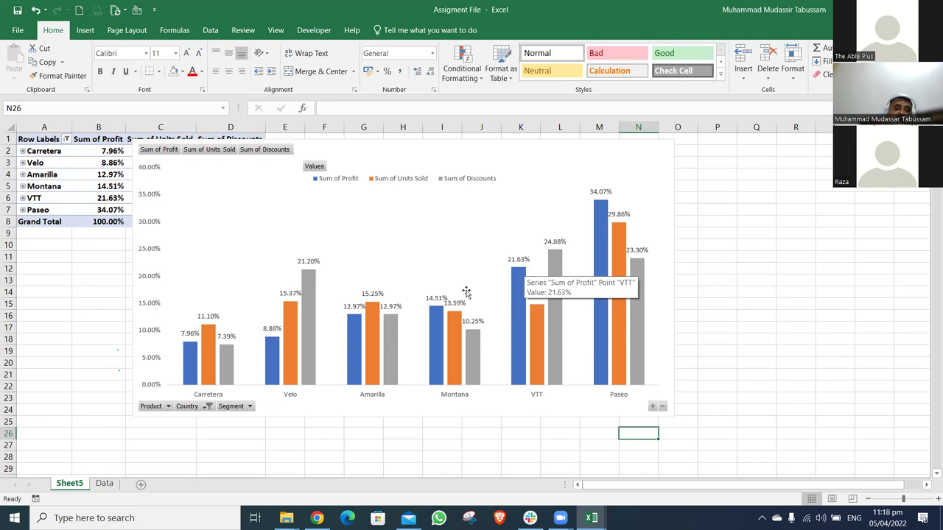
mouse_move(310, 274)
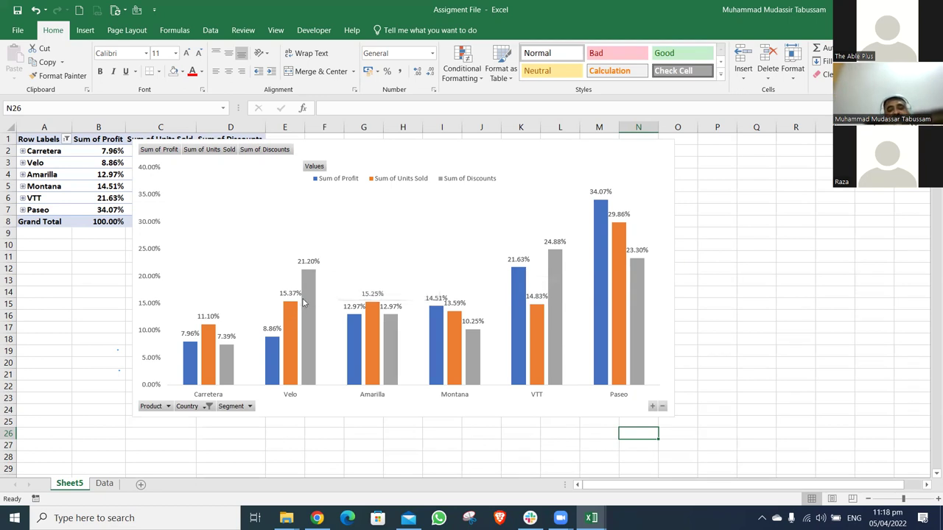
mouse_move(273, 356)
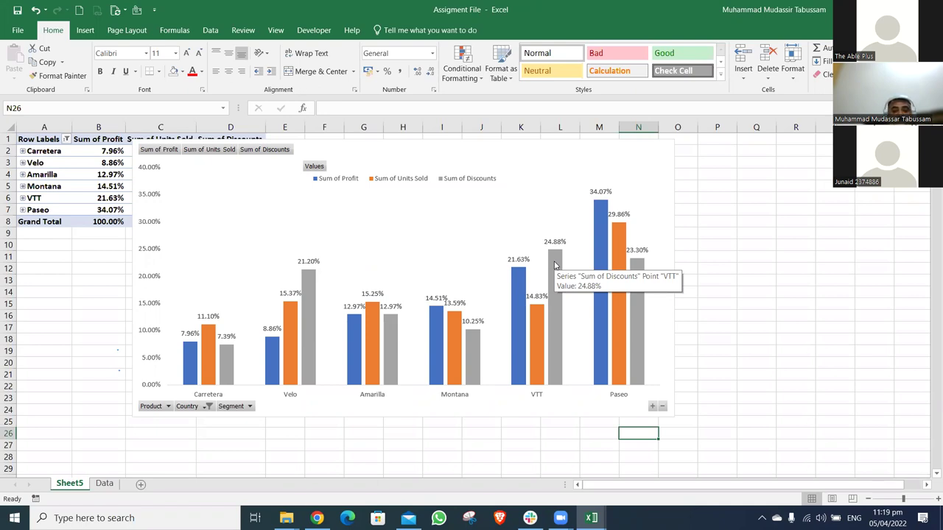
Add COGS as a fourth value shown as % of Column Total and enlarge the pivot chart over the pivot table
click(500, 152)
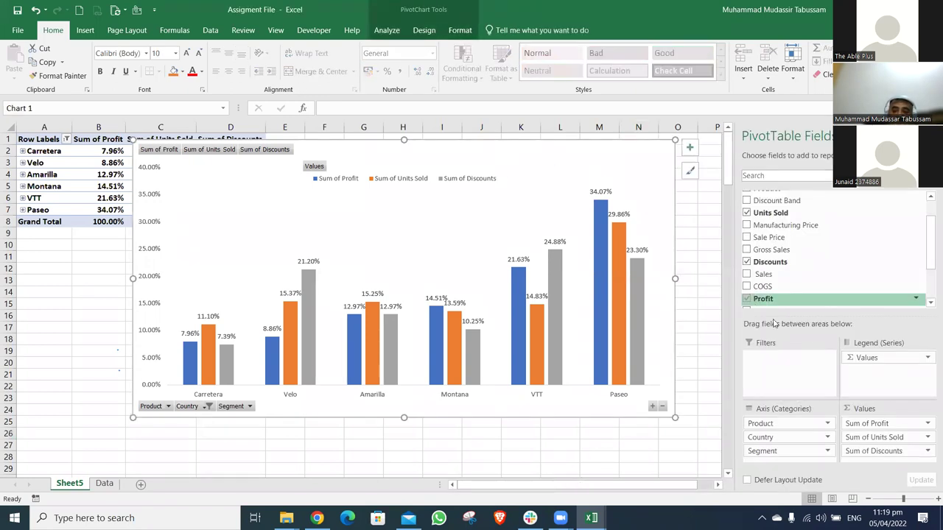
drag(763, 287, 874, 458)
click(931, 457)
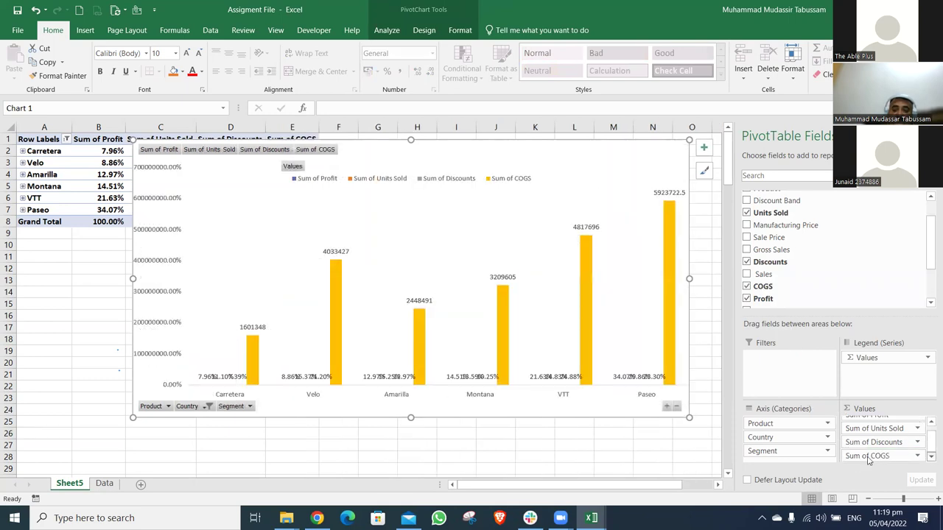
click(918, 456)
click(869, 446)
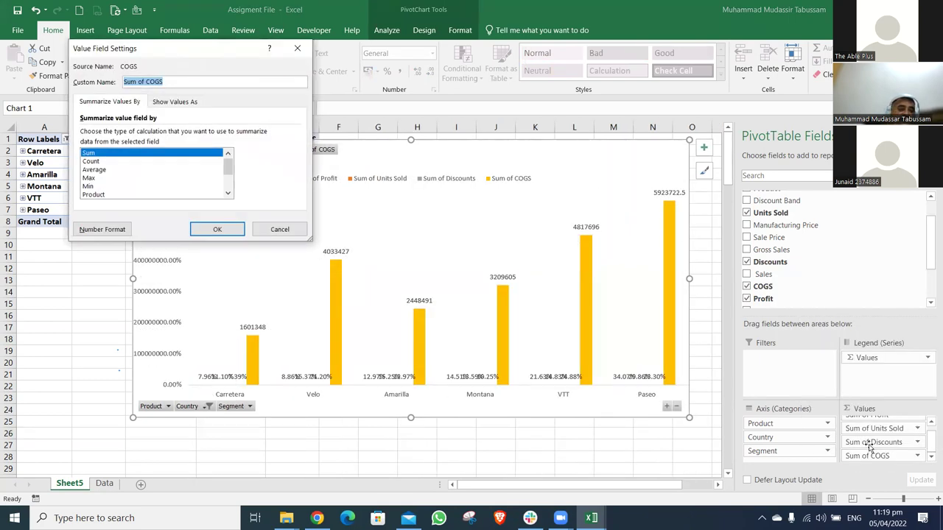
click(175, 102)
click(215, 135)
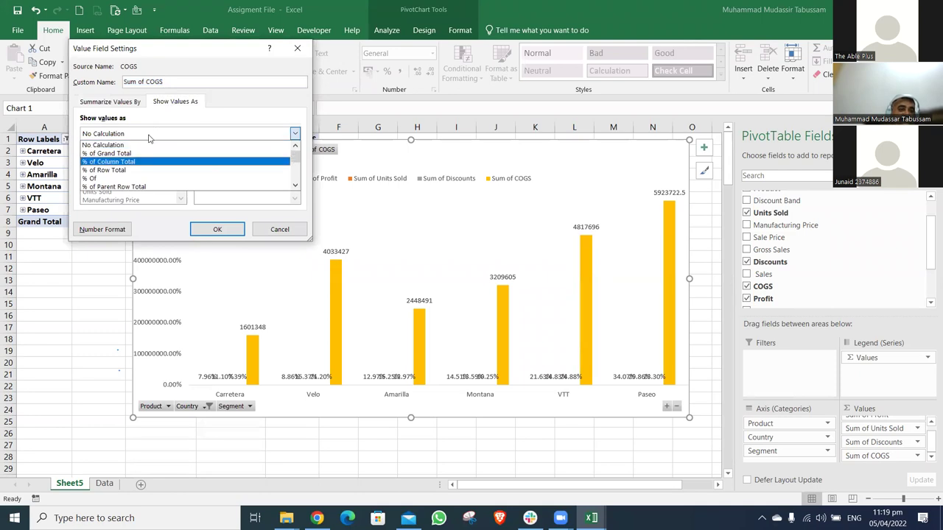
click(147, 161)
click(217, 229)
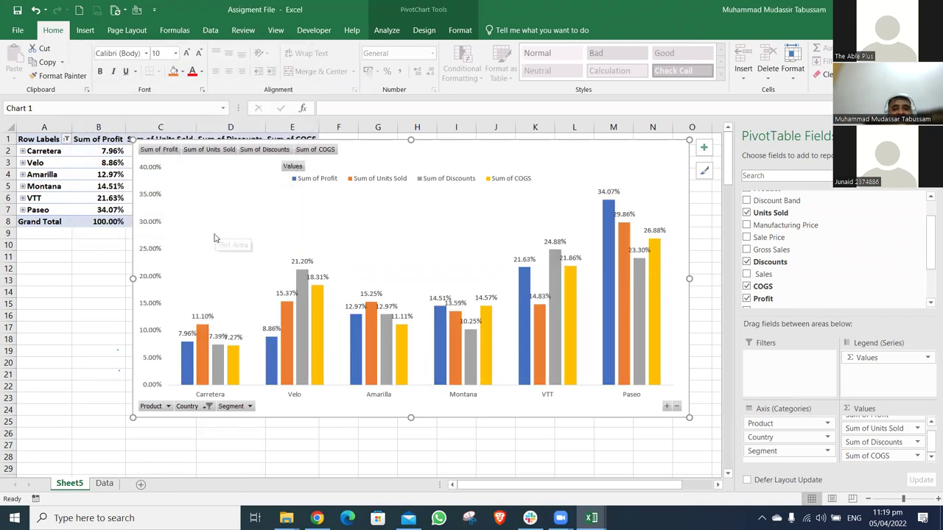
drag(368, 218, 494, 152)
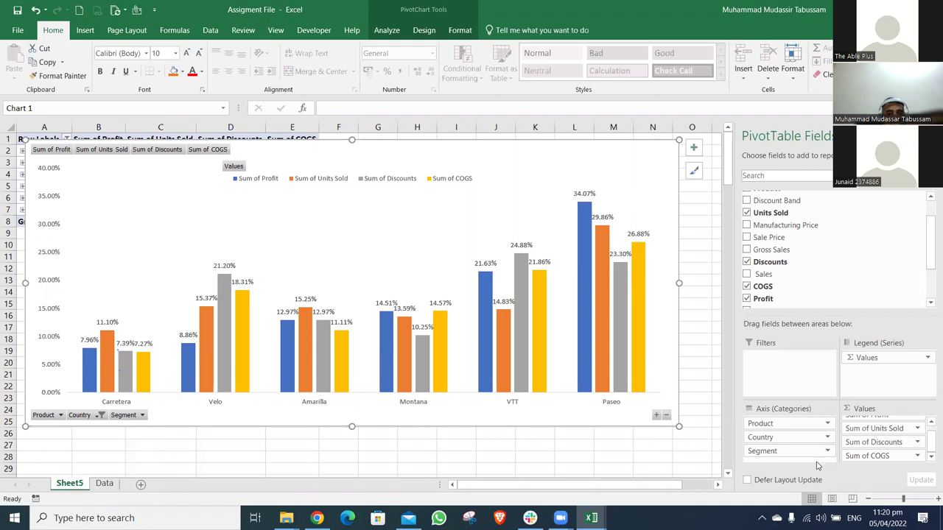
Remove every value except Sum of COGS from the pivot chart and move the chart clear of the pivot table
click(931, 422)
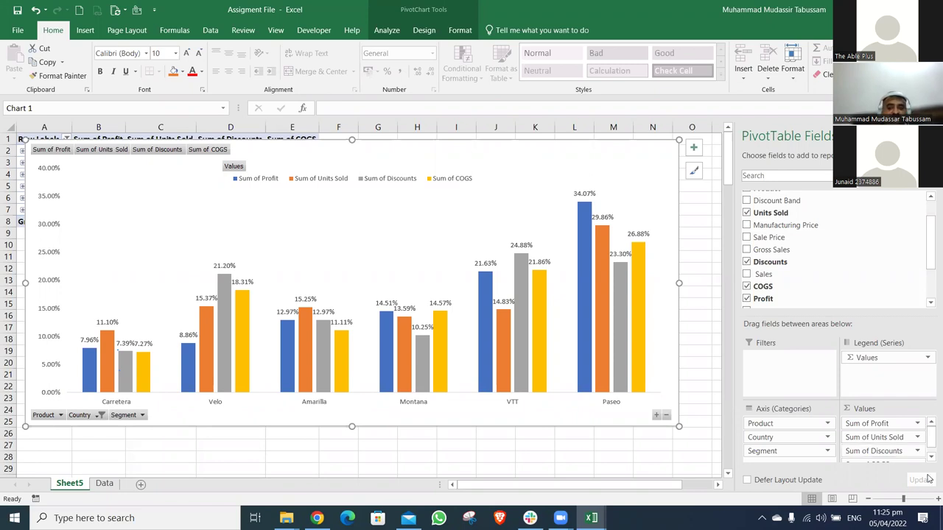
drag(879, 424, 735, 382)
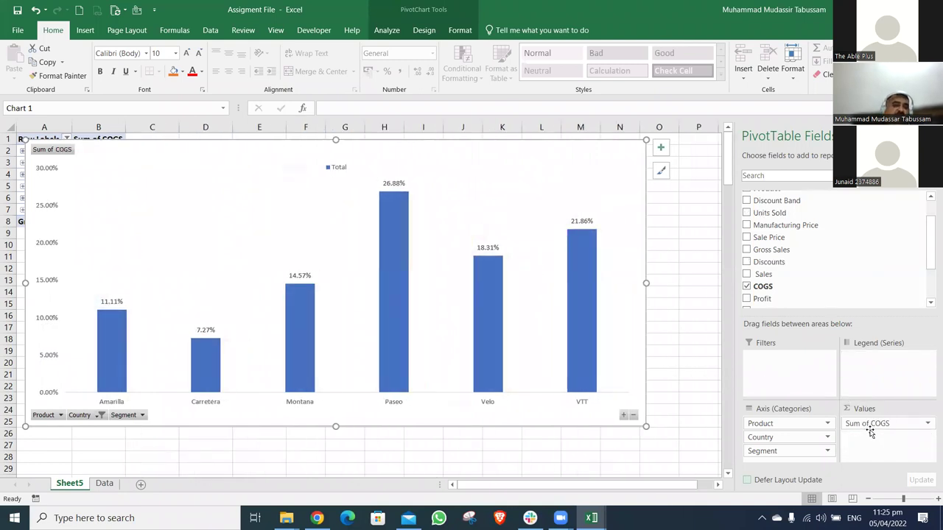
drag(866, 431, 712, 370)
drag(111, 144, 248, 211)
Sort the products by Sum of COGS from largest to smallest
right_click(120, 151)
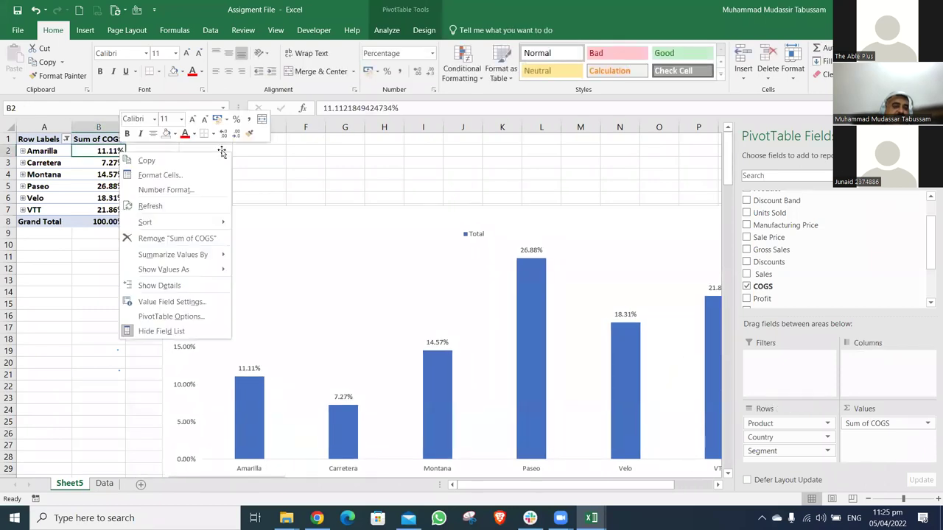
mouse_move(169, 222)
click(283, 238)
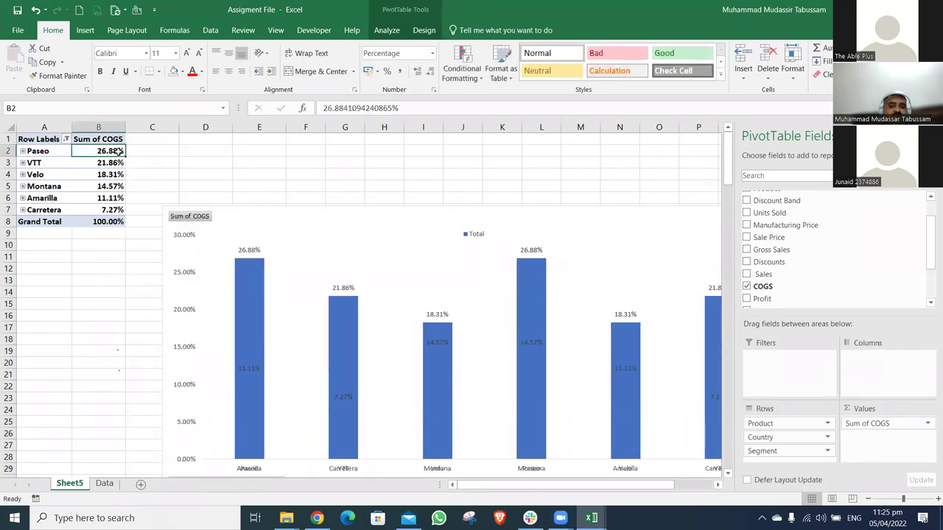
Sort the products by Sum of COGS from smallest to largest and move the chart back up beside the row labels
key(shift+F10)
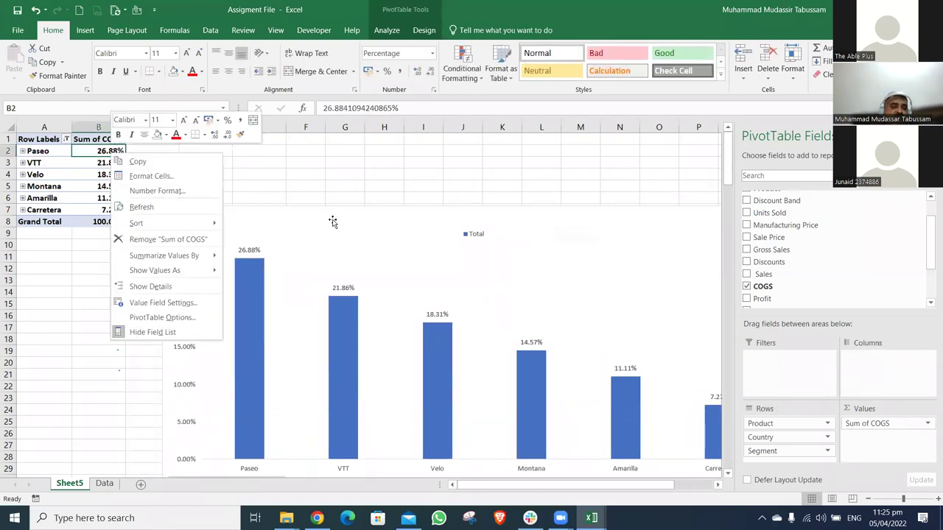
key(Down)
key(Down)
key(Down)
key(Down)
key(Down)
key(Right)
key(Return)
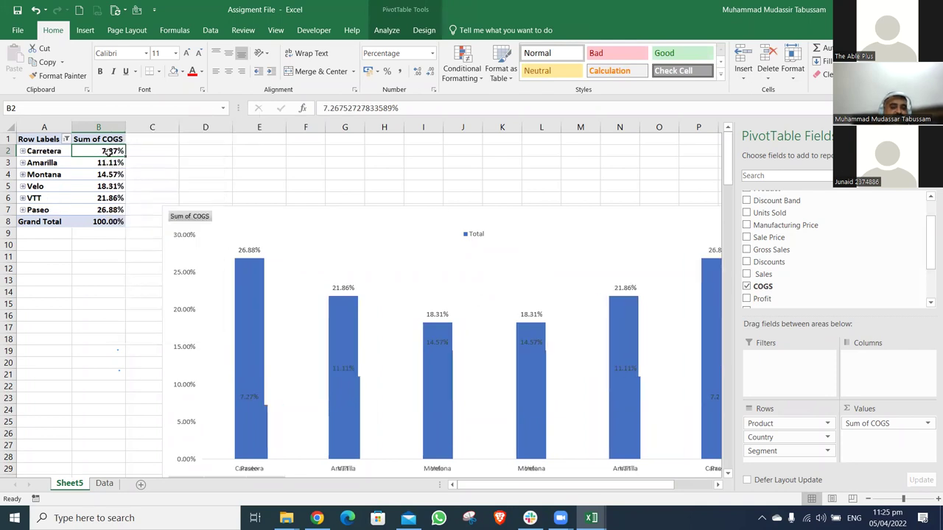
drag(333, 268, 229, 155)
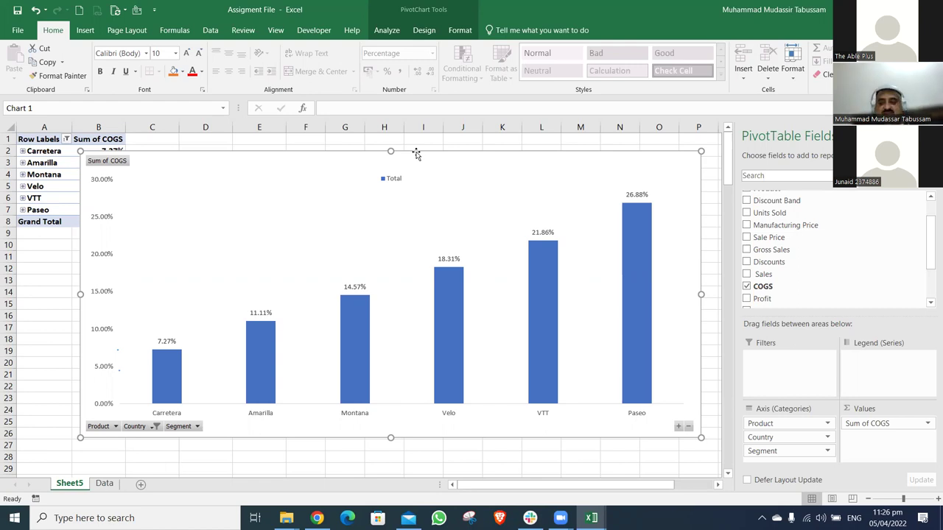
Add Profit as a second value below Sum of COGS, show it as % of Column Total, and deselect the chart
drag(781, 299, 879, 464)
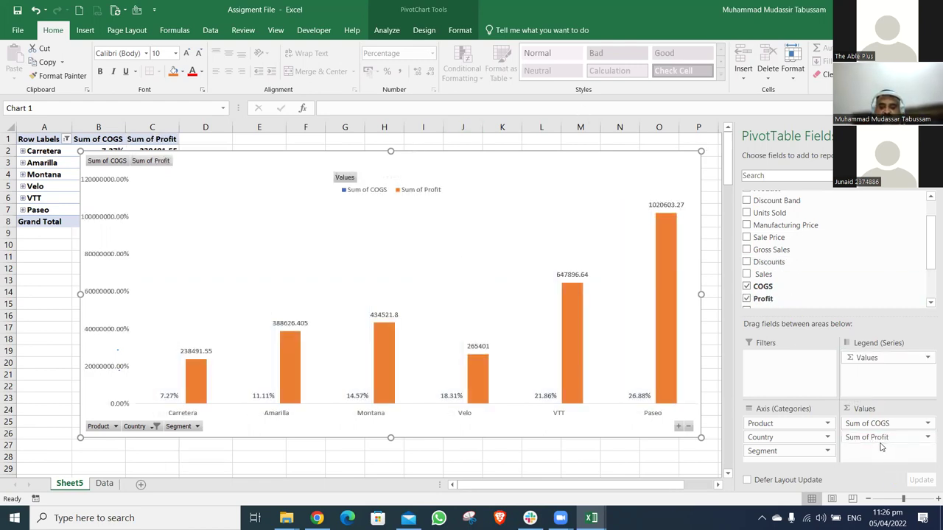
click(879, 439)
click(853, 423)
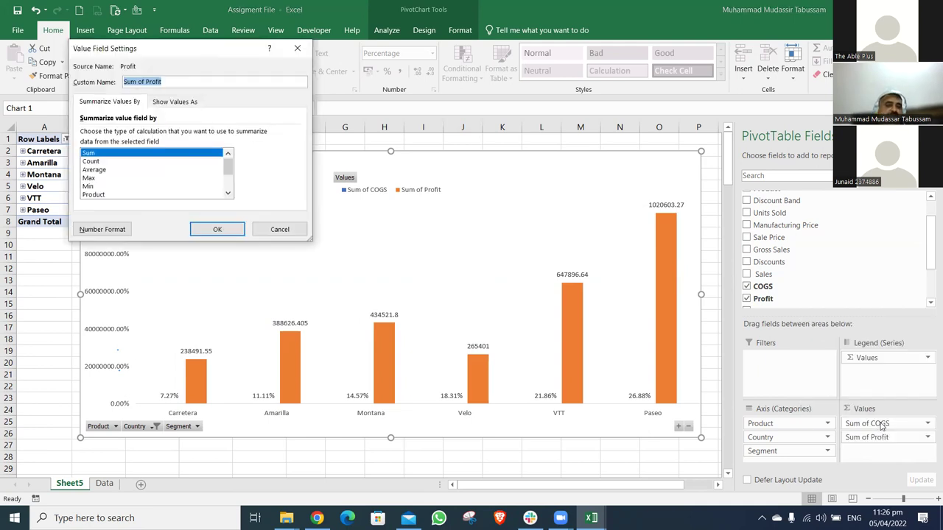
key(ctrl+Tab)
click(295, 133)
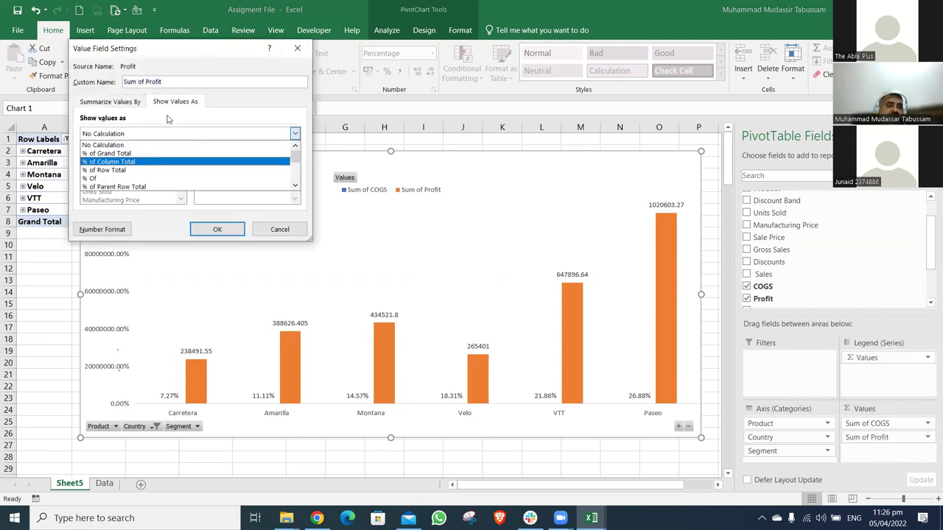
click(147, 158)
click(217, 229)
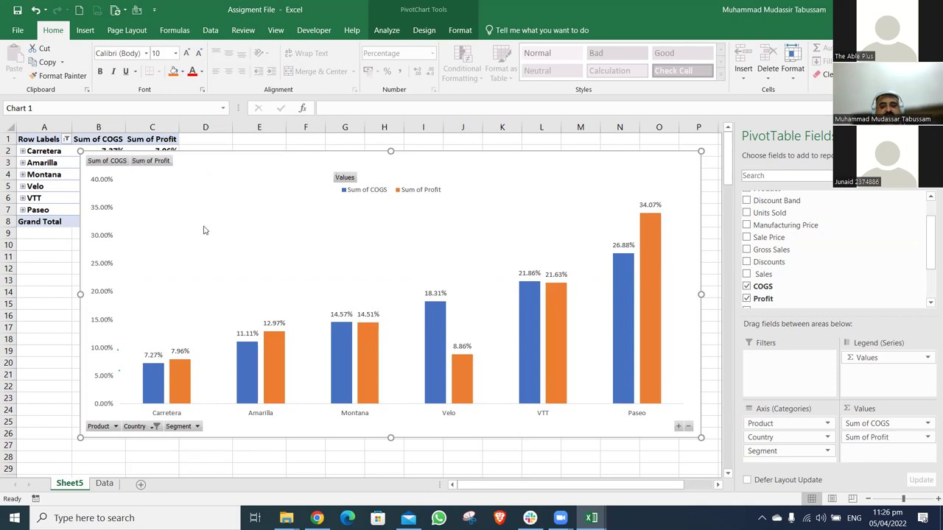
click(666, 353)
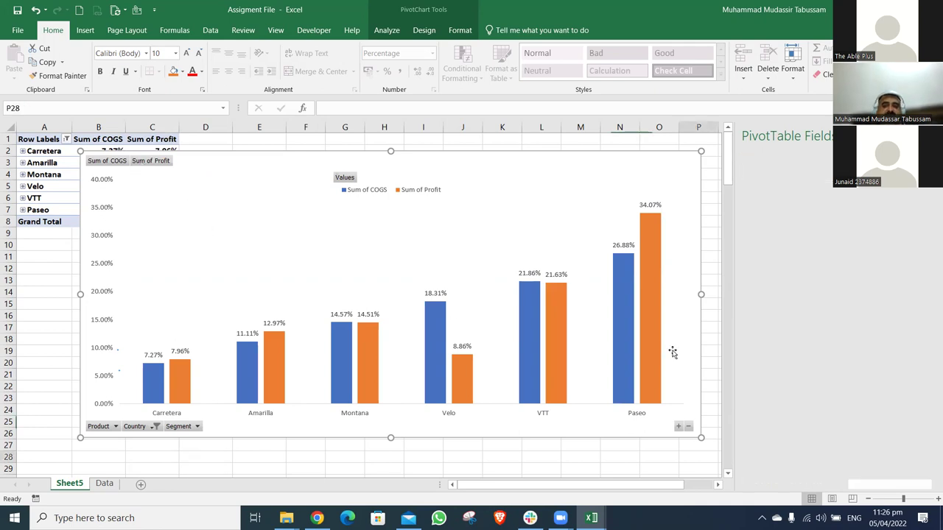
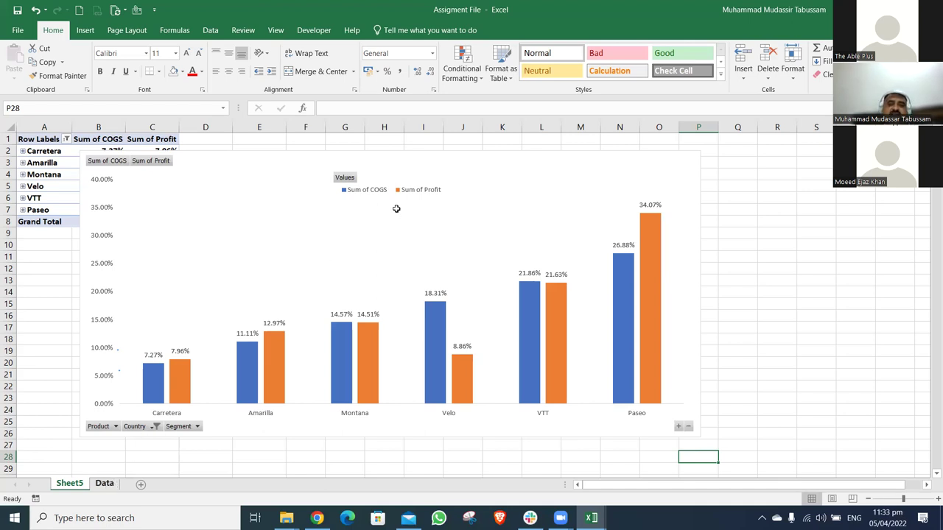
Reduce the font size of the Segment header in cell A1 of the Data sheet to 16
key(ctrl+Page_Down)
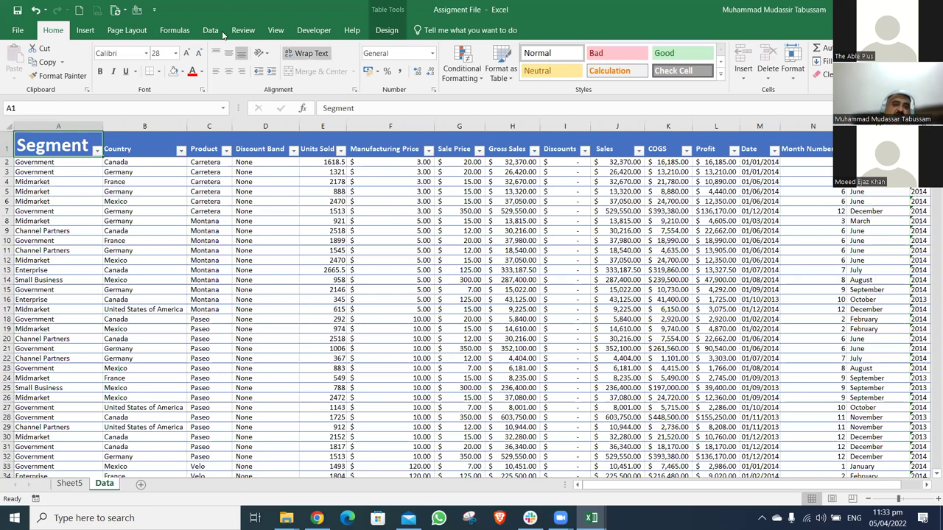
click(199, 53)
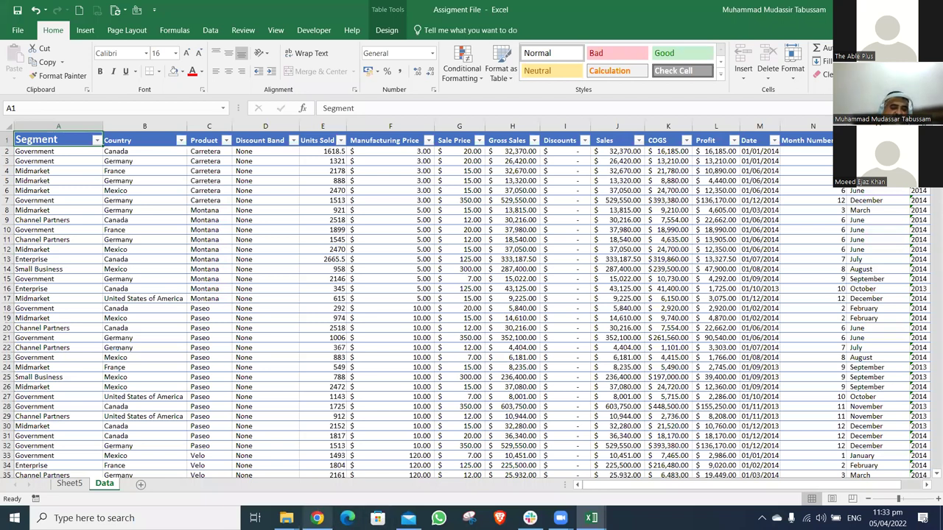
Open the V2 Financial Sample workbook from the Lecture 1 - Assigment workings folder and look through its Pivot, Charts and Data Copy (working) sheets
mouse_move(288, 518)
click(319, 471)
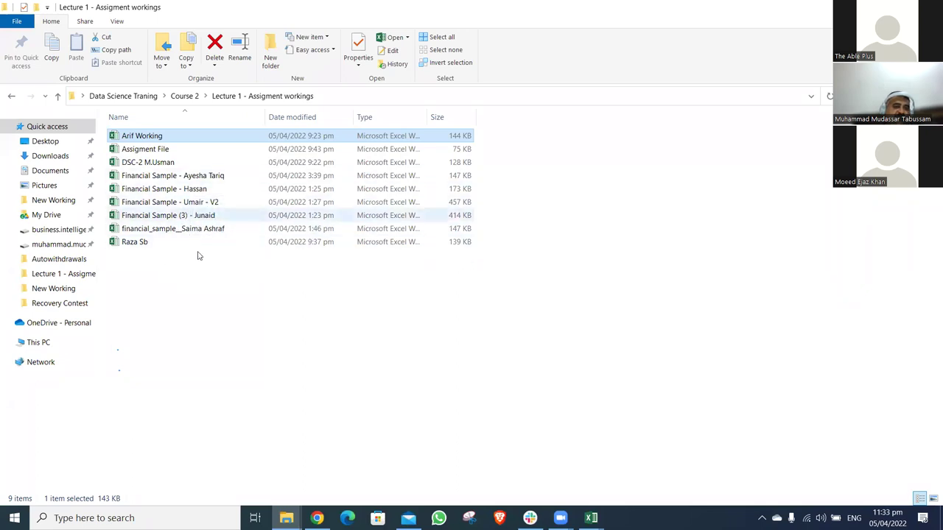
click(168, 204)
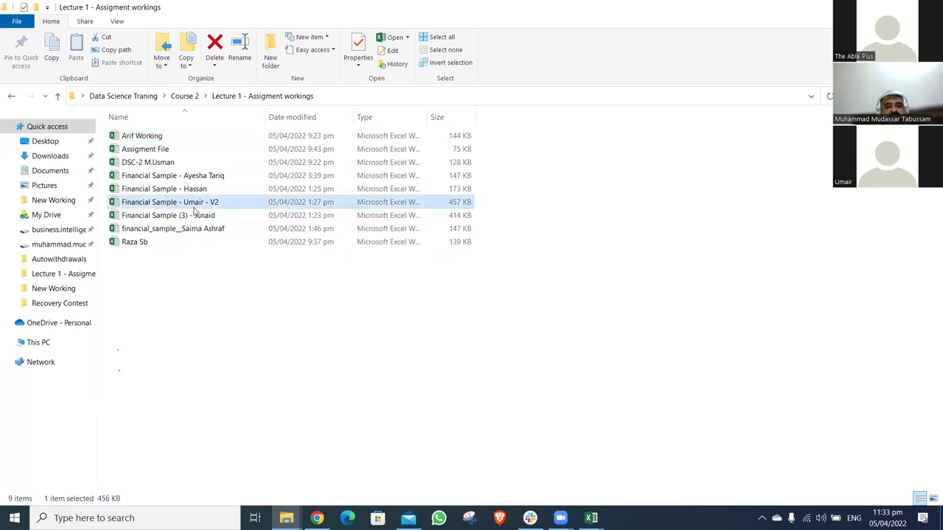
double_click(200, 204)
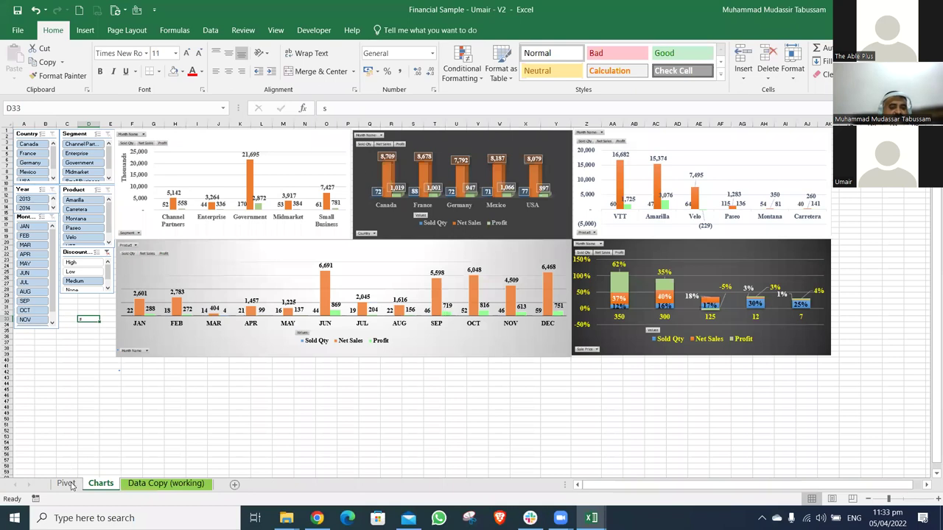
click(66, 484)
click(101, 484)
key(ctrl+Page_Down)
key(ctrl+Page_Up)
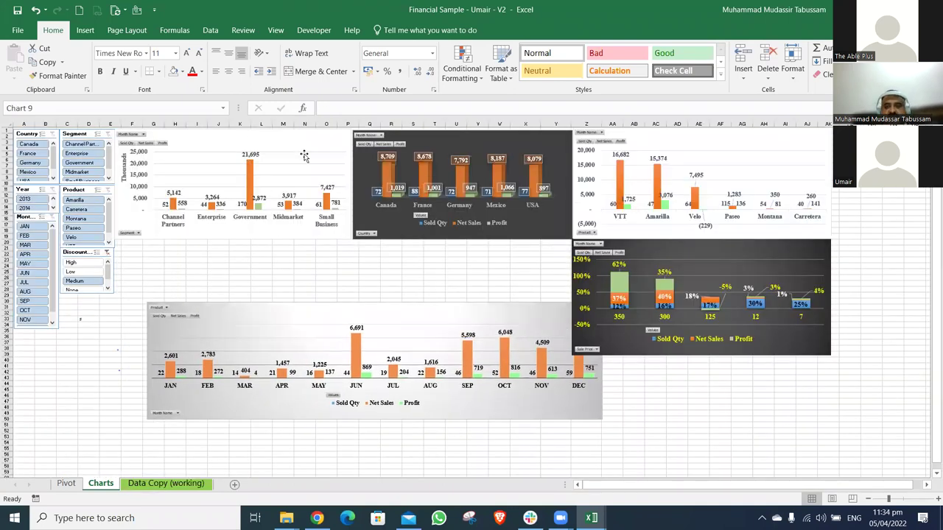
Spread the five pivot charts on the Charts sheet apart so that they have gaps between them and no longer overlap
click(753, 159)
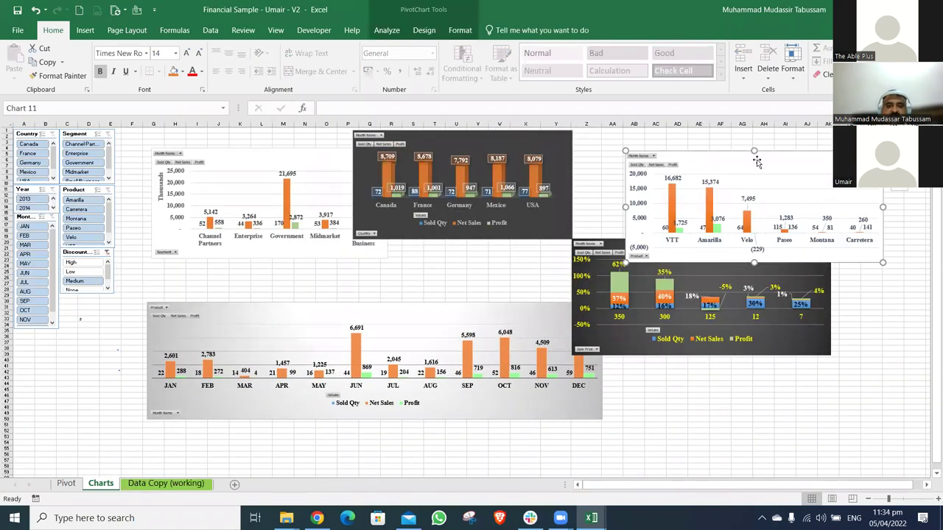
click(536, 131)
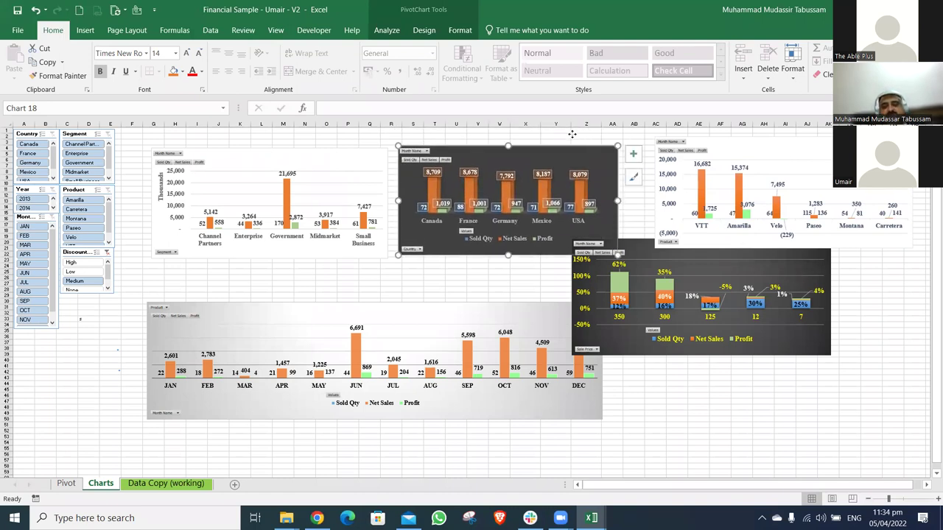
click(704, 252)
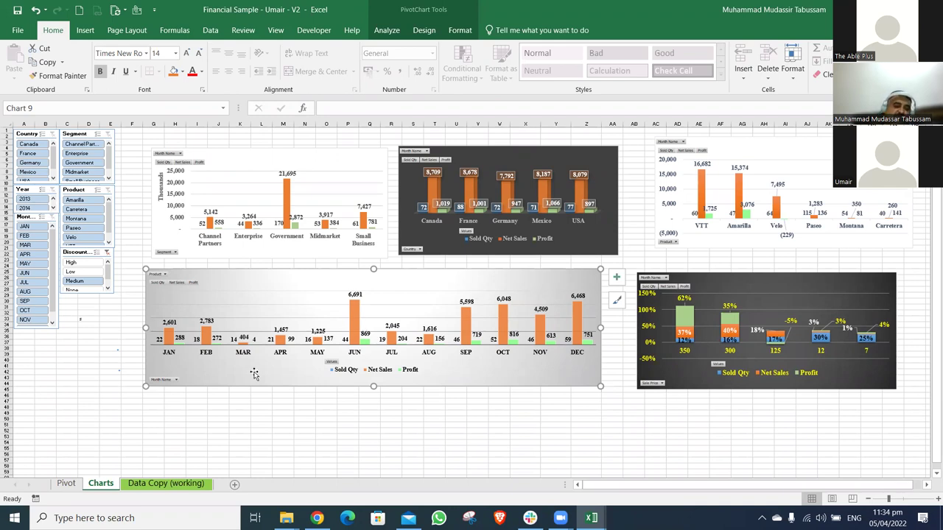
Check the other open Financial Sample workbook's Pivot Chart 1 sheet, then return to Sheet5 of the Assigment File workbook
mouse_move(591, 518)
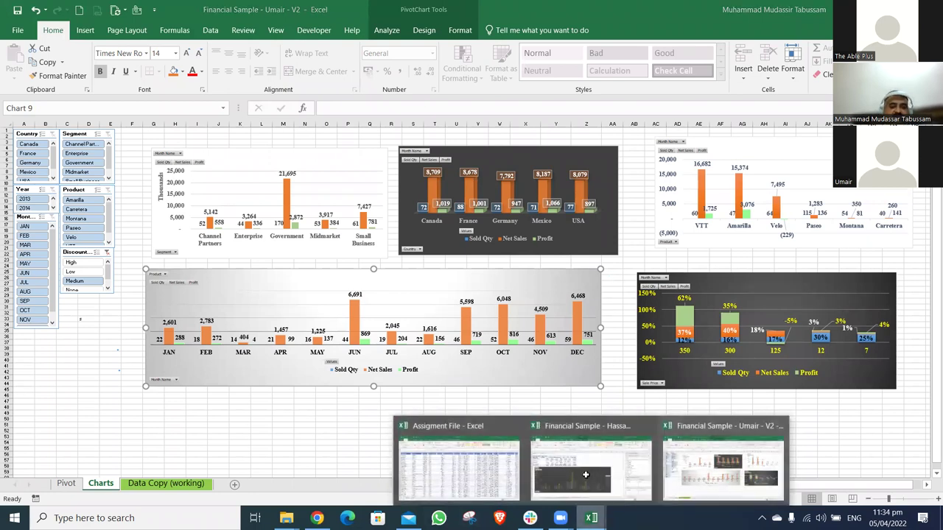
click(737, 490)
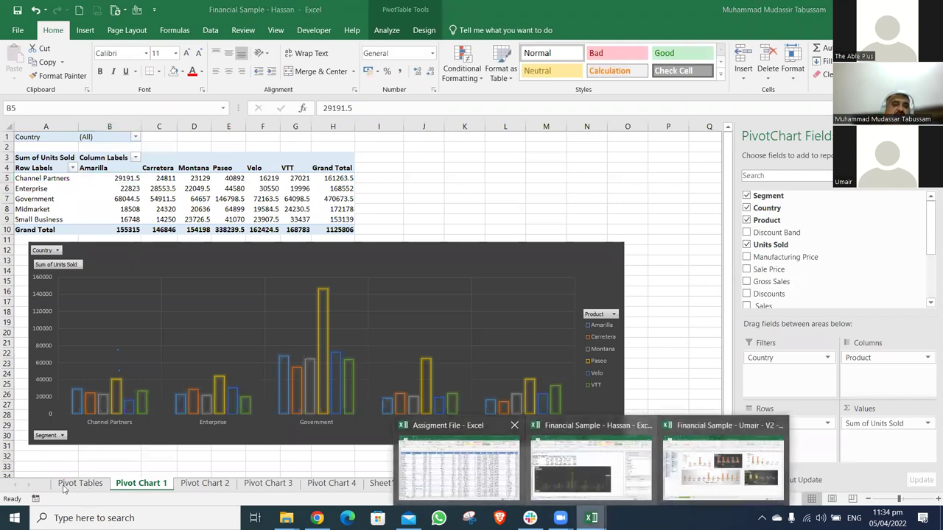
key(alt+Tab)
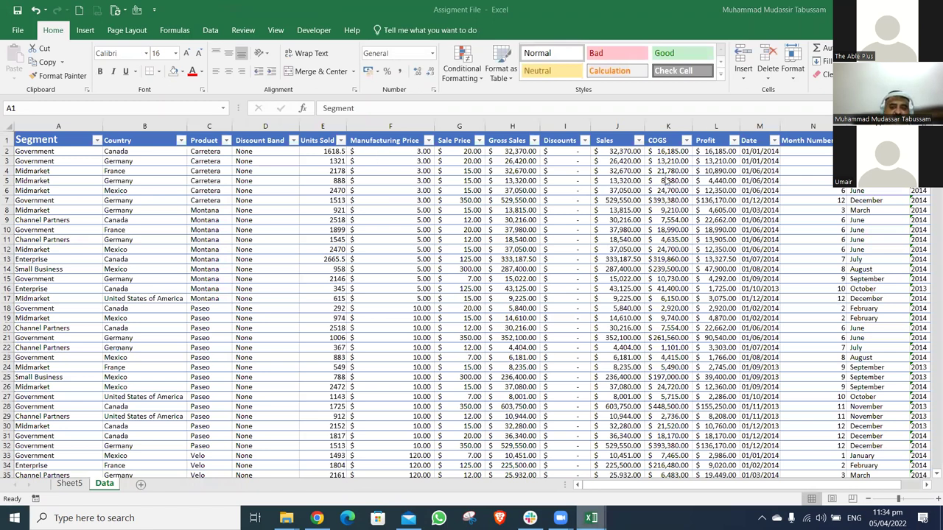
key(ctrl+Page_Up)
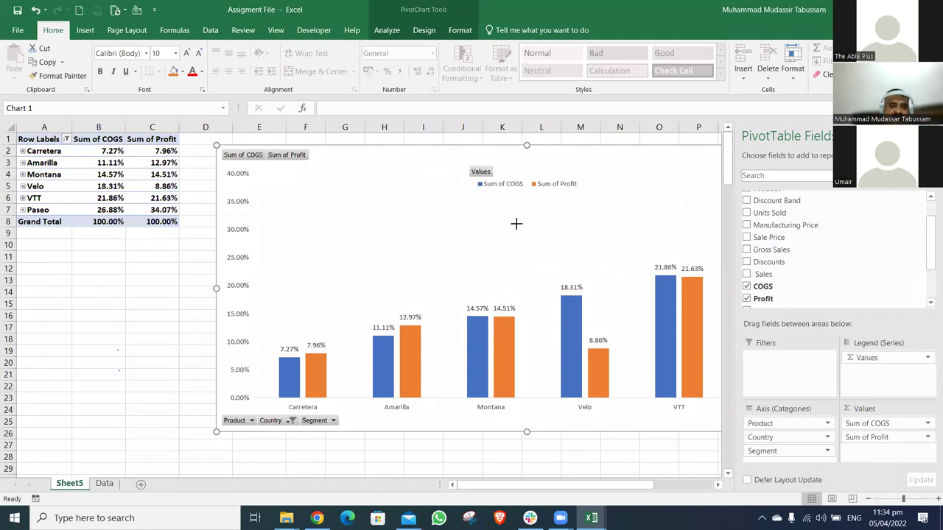
Shrink the COGS and Profit chart to fit beside the pivot table across columns D to H, and select the empty range I2:M8 next to it
mouse_move(382, 210)
mouse_down()
mouse_move(353, 203)
mouse_move(395, 216)
mouse_up()
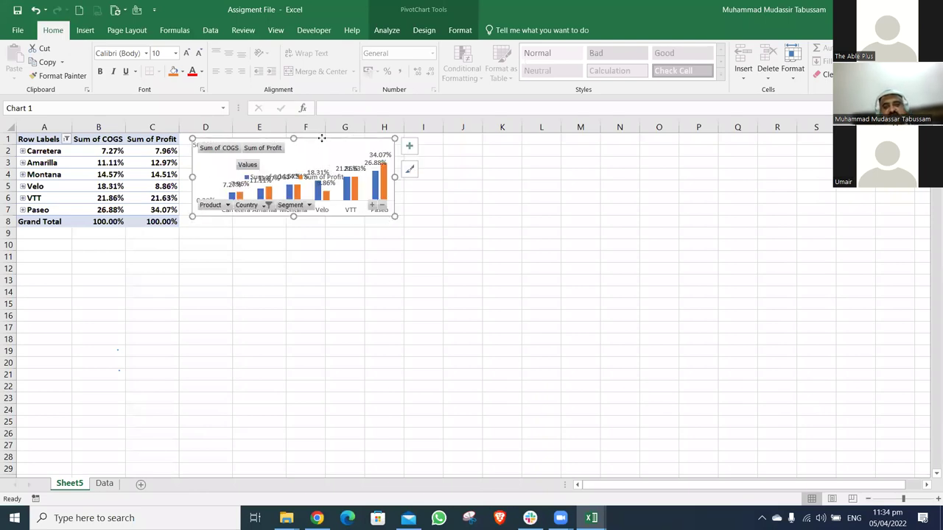
click(443, 143)
drag(443, 143, 655, 234)
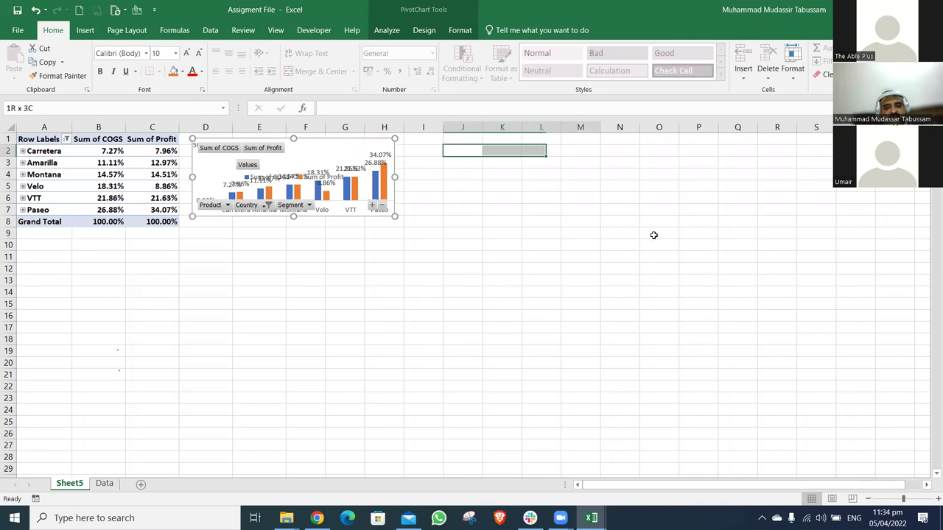
drag(333, 137, 336, 137)
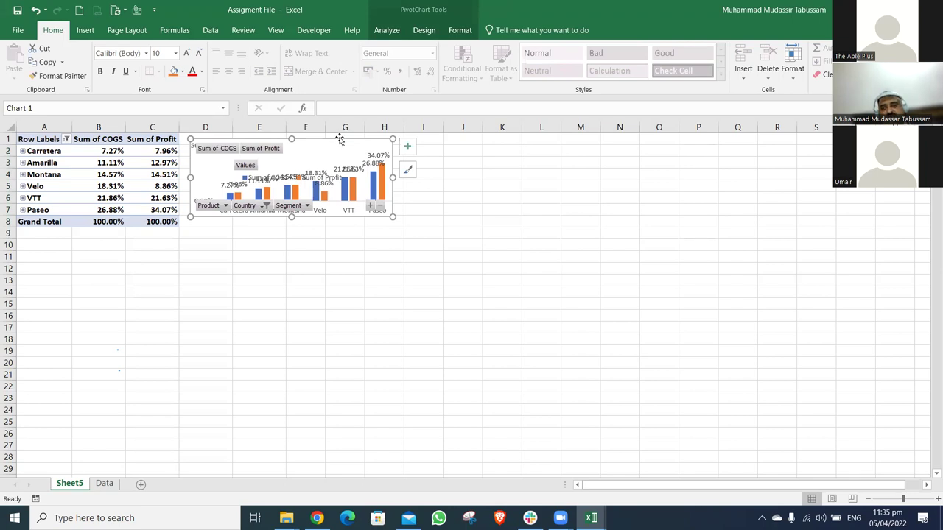
click(431, 149)
drag(432, 149, 596, 219)
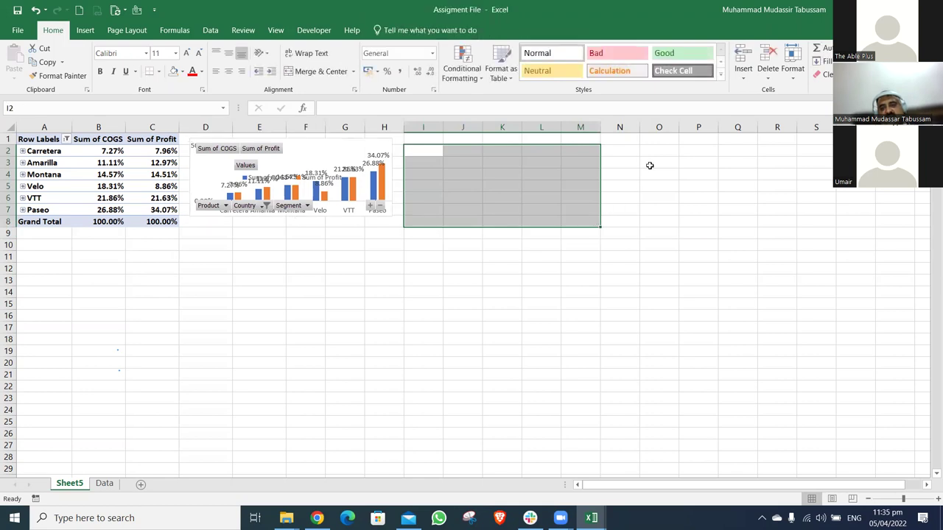